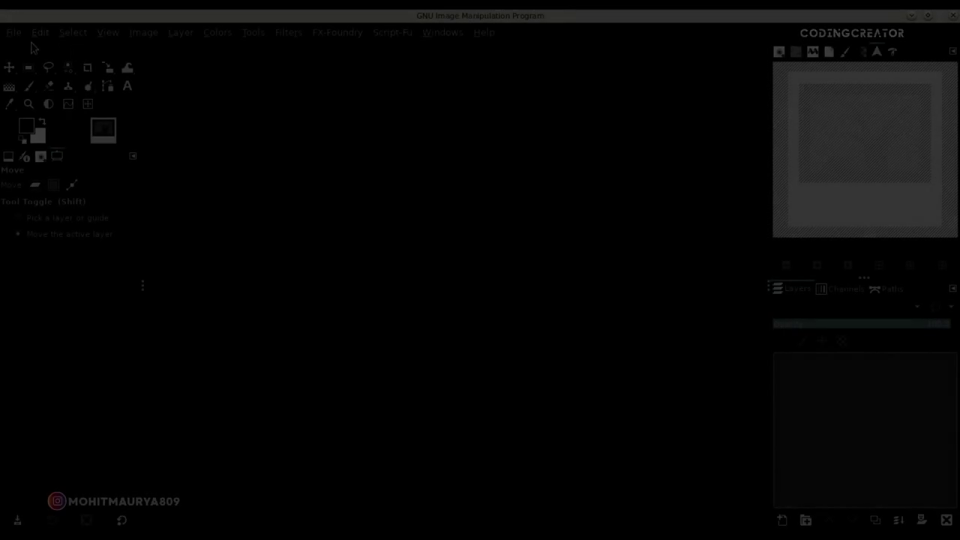
Create a new 1920×1080 image filled with the black foreground colour and fit it in view.
{"action": "left_click", "coordinate": [142, 49]}
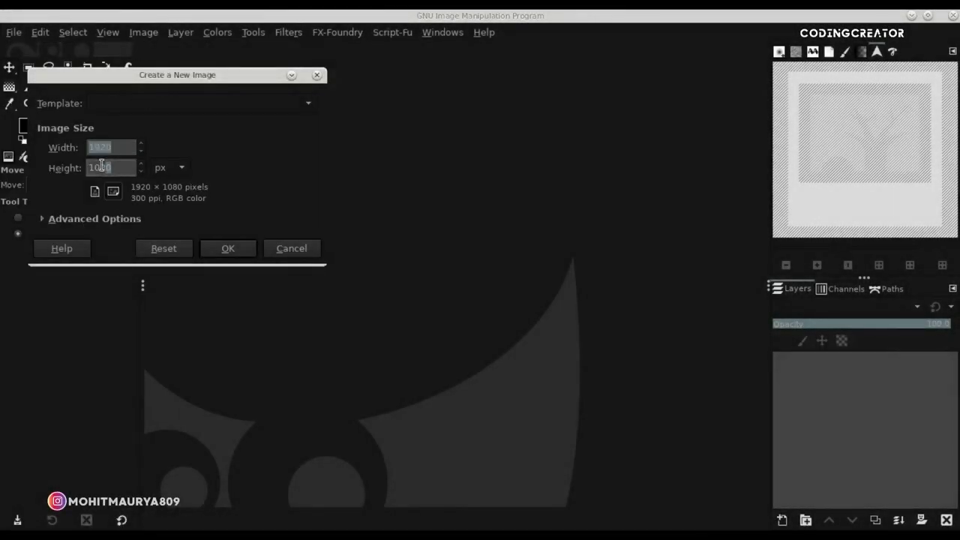
{"action": "left_click", "coordinate": [93, 217]}
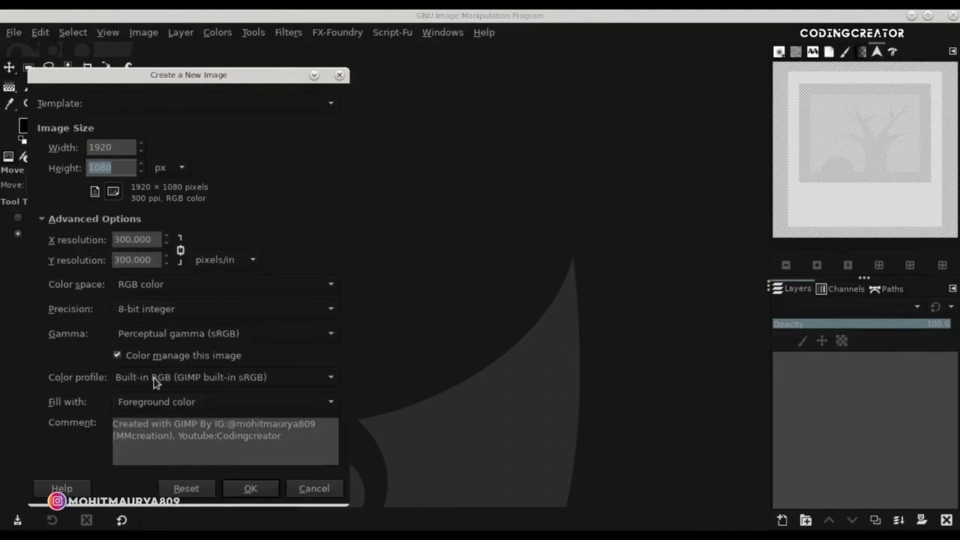
{"action": "left_click", "coordinate": [168, 403]}
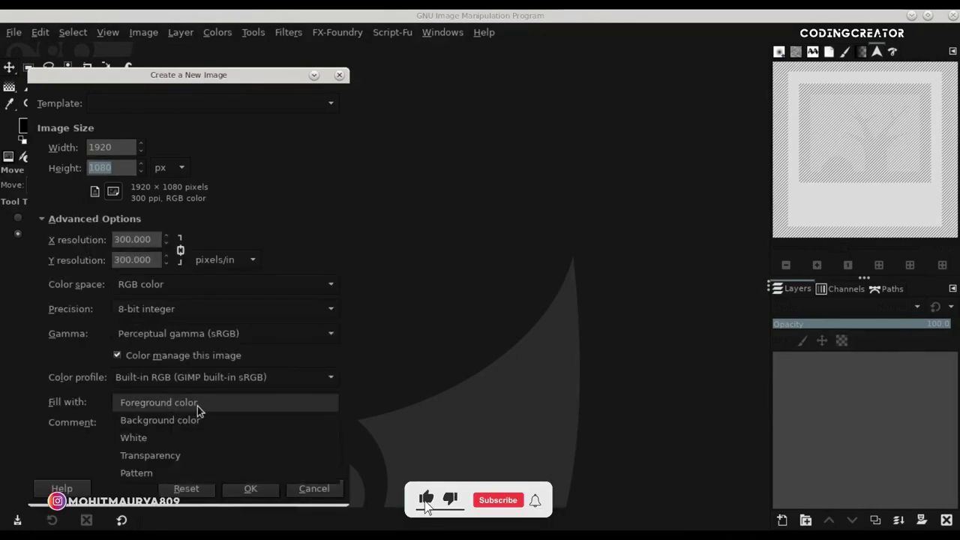
{"action": "left_click", "coordinate": [198, 406]}
{"action": "left_click", "coordinate": [255, 489]}
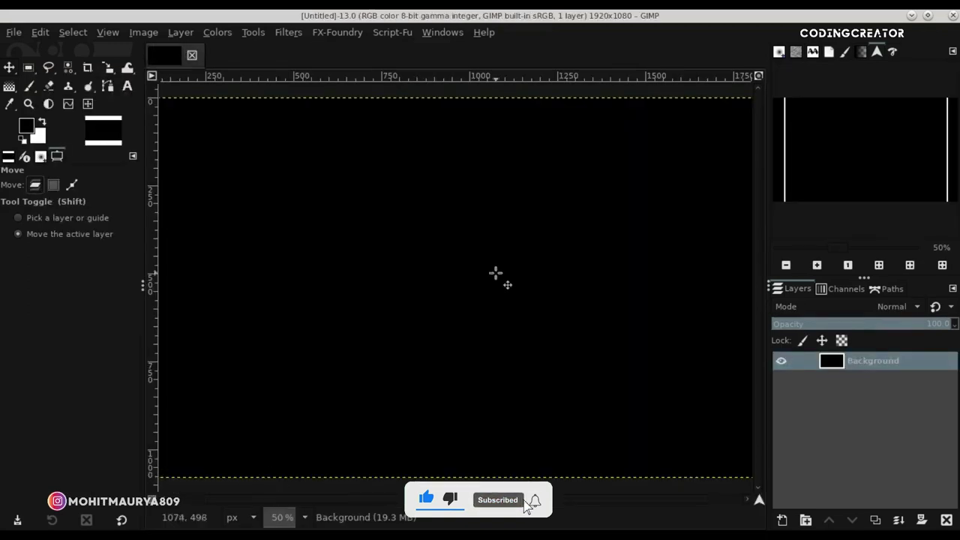
{"action": "key", "text": "minus"}
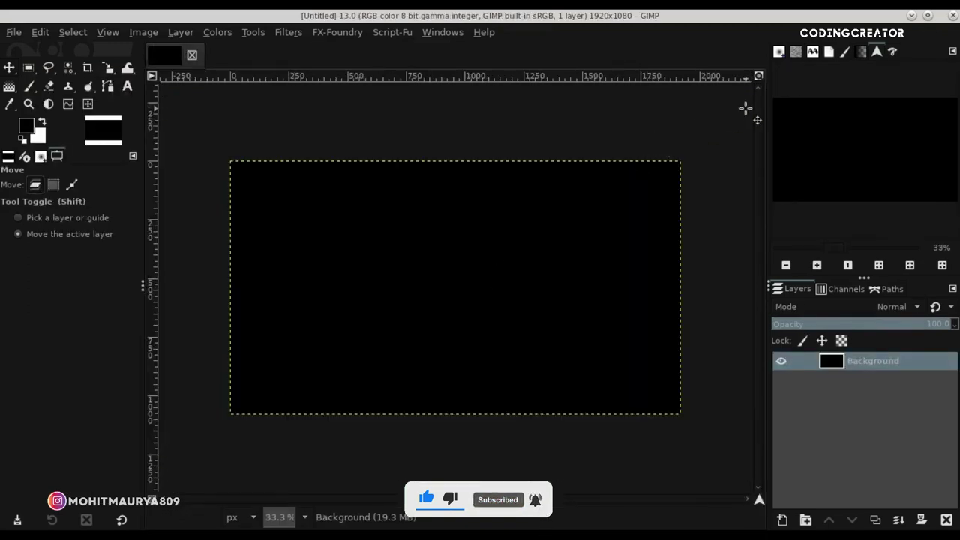
{"action": "key", "text": "shift+ctrl+j"}
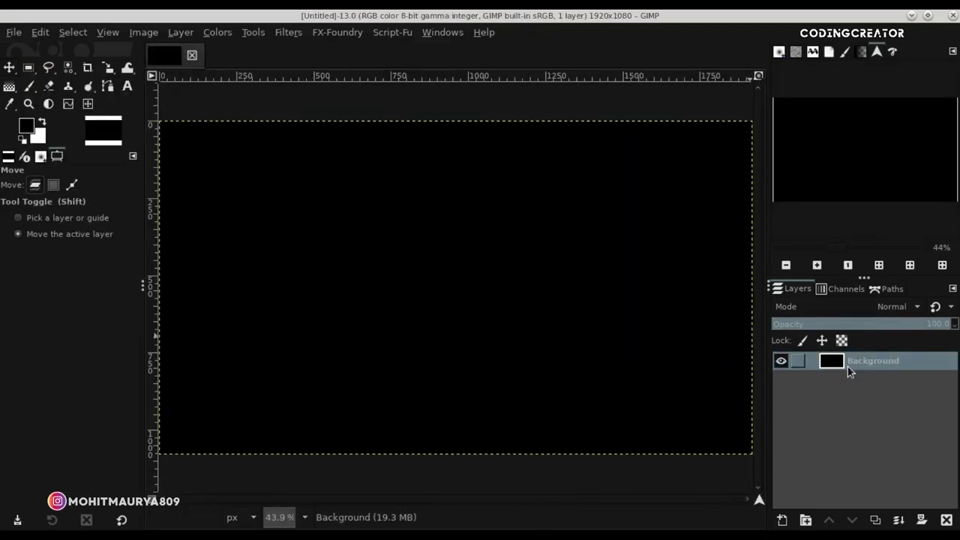
{"action": "left_click", "coordinate": [10, 32]}
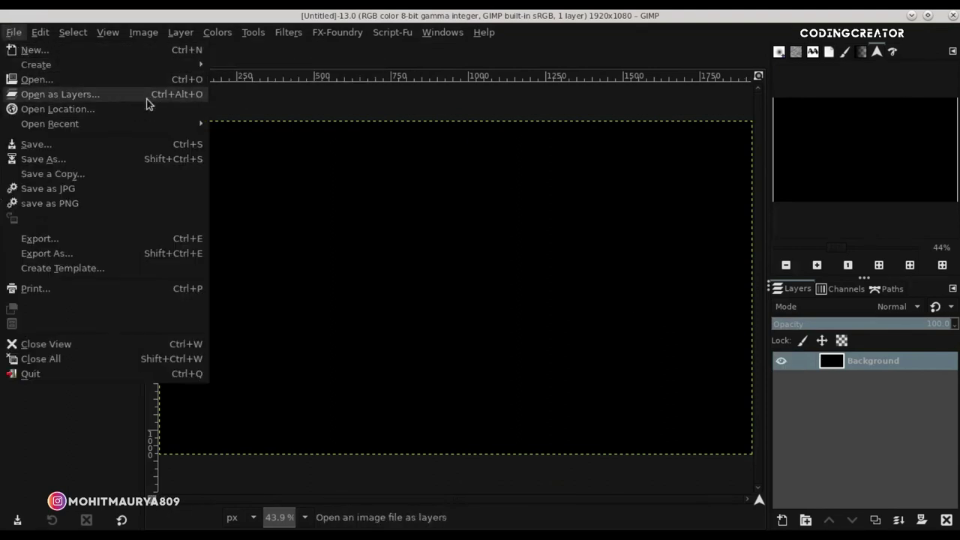
Open the lighthouse photo from the Stocks Of Space exploration folder.
{"action": "left_click", "coordinate": [198, 79]}
{"action": "left_click", "coordinate": [137, 339]}
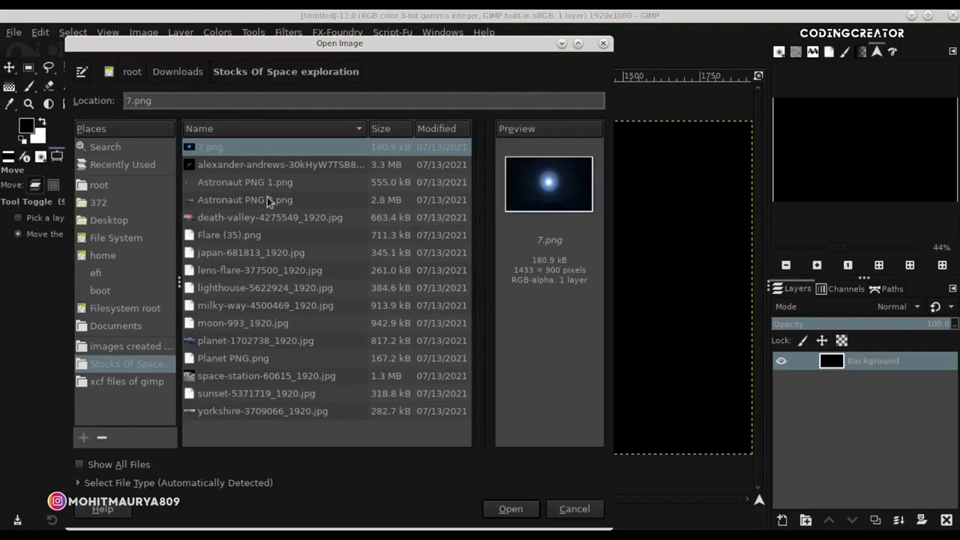
{"action": "left_click", "coordinate": [264, 289]}
{"action": "left_click", "coordinate": [510, 509]}
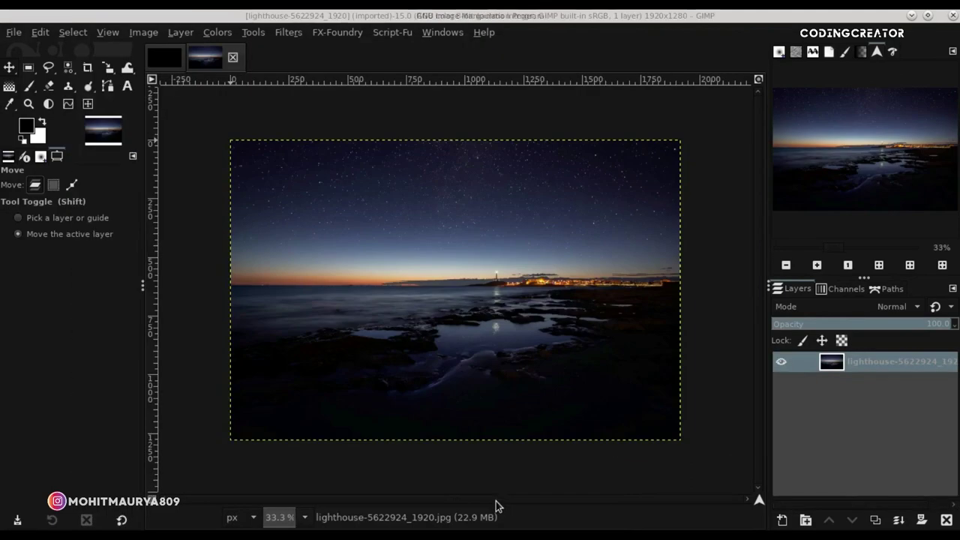
Add an alpha channel to the photo layer and duplicate it.
{"action": "right_click", "coordinate": [832, 363]}
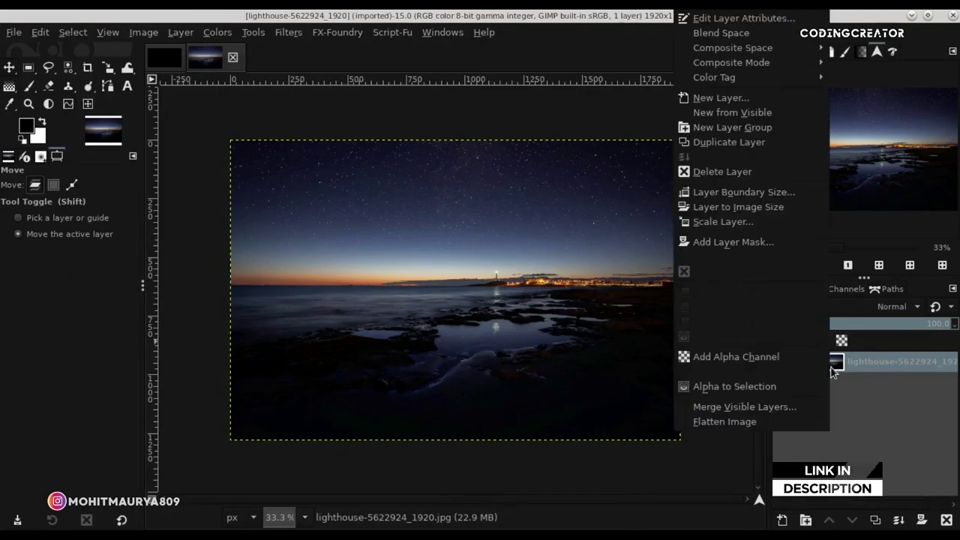
{"action": "left_click", "coordinate": [738, 357]}
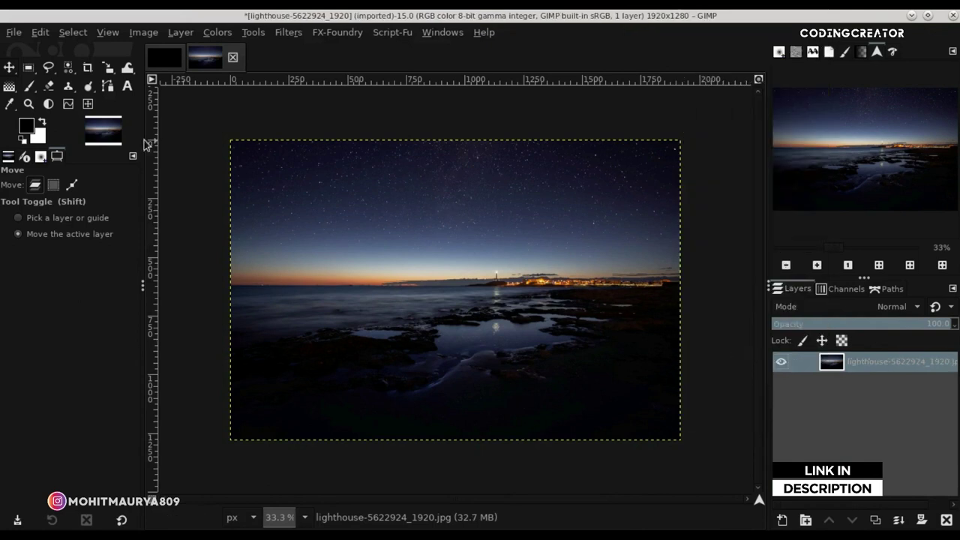
{"action": "key", "text": "r"}
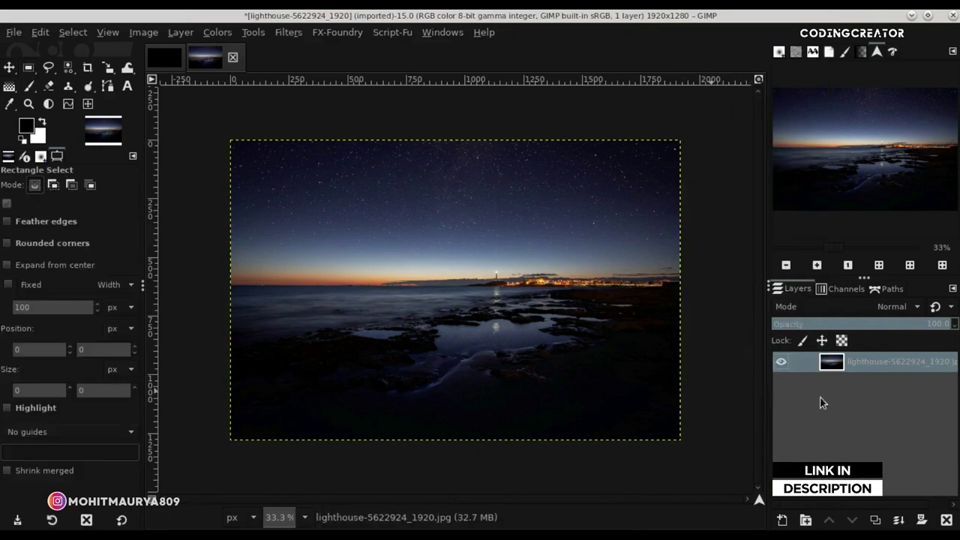
{"action": "left_click", "coordinate": [876, 520]}
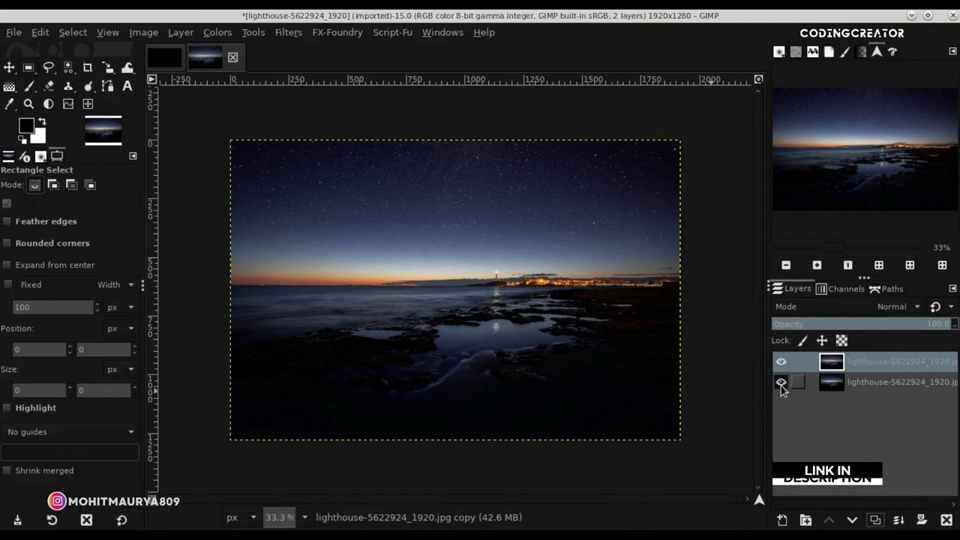
Rectangle-select the lake and shore below the horizon.
{"action": "left_click_drag", "start_coordinate": [220, 286], "coordinate": [688, 446]}
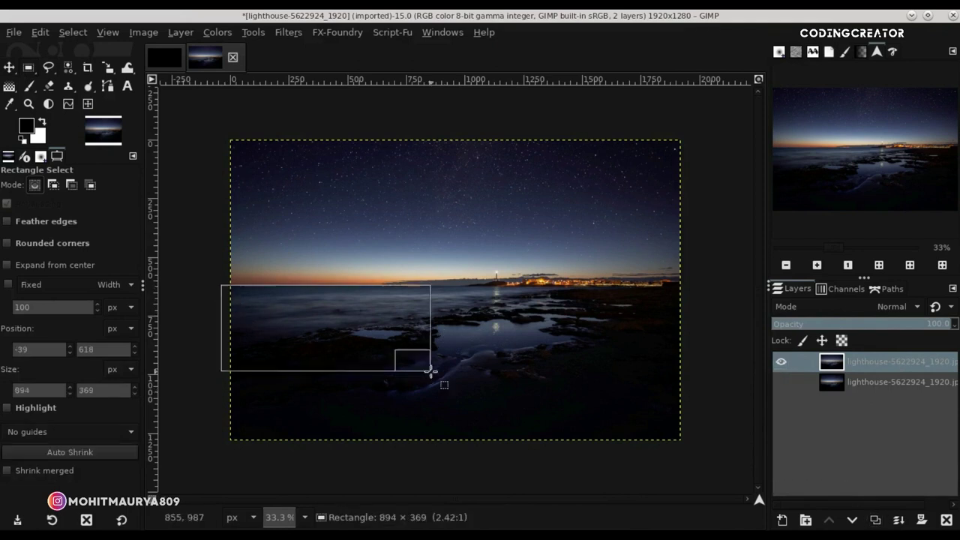
{"action": "mouse_move", "coordinate": [477, 305]}
{"action": "left_mouse_down"}
{"action": "mouse_move", "coordinate": [478, 314]}
{"action": "mouse_move", "coordinate": [479, 300]}
{"action": "left_mouse_up"}
{"action": "scroll", "coordinate": [479, 307], "scroll_direction": "up", "scroll_amount": 1}
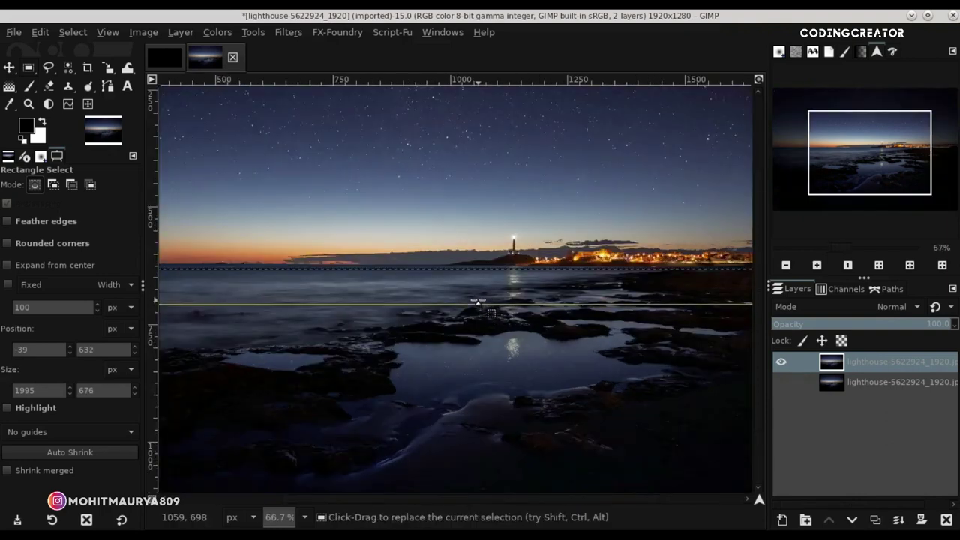
{"action": "scroll", "coordinate": [479, 301], "scroll_direction": "down", "scroll_amount": 1}
{"action": "scroll", "coordinate": [479, 302], "scroll_direction": "down", "scroll_amount": 1}
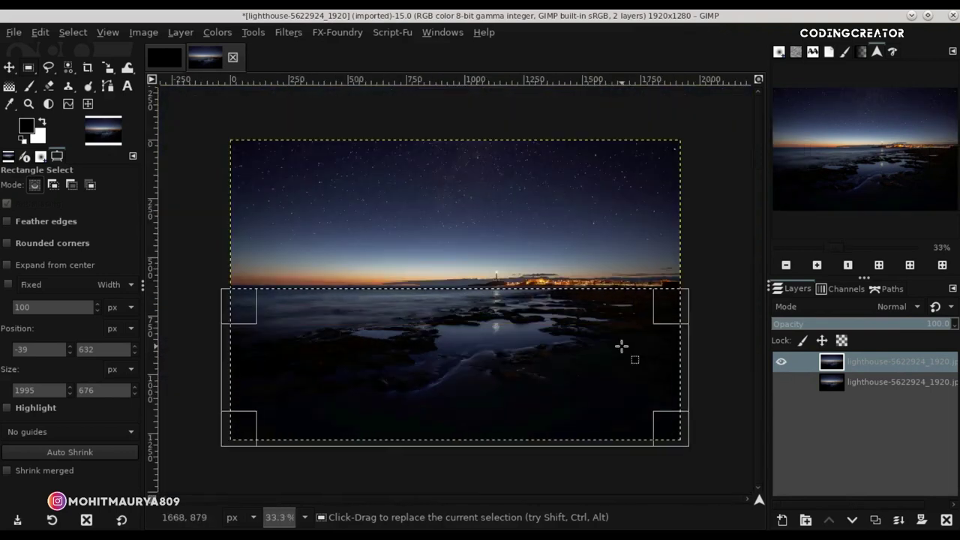
{"action": "left_click", "coordinate": [543, 380]}
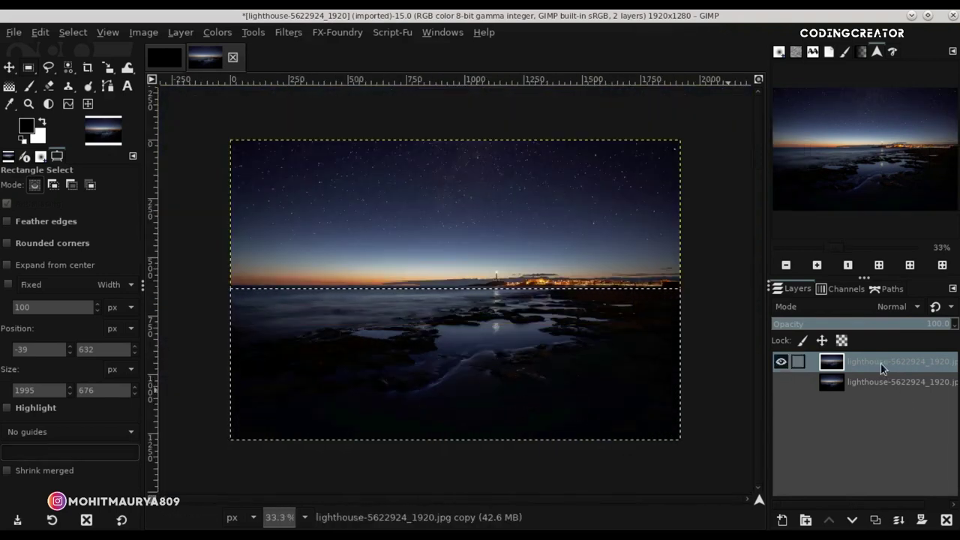
Mask the copy so only the selected lake shows, deselect, and show the original layer.
{"action": "left_click", "coordinate": [922, 521]}
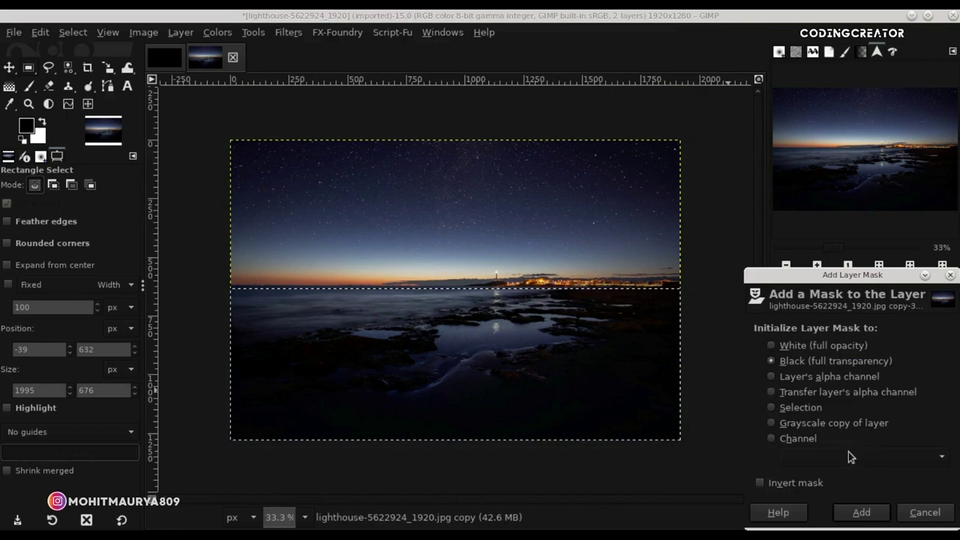
{"action": "left_click", "coordinate": [861, 513]}
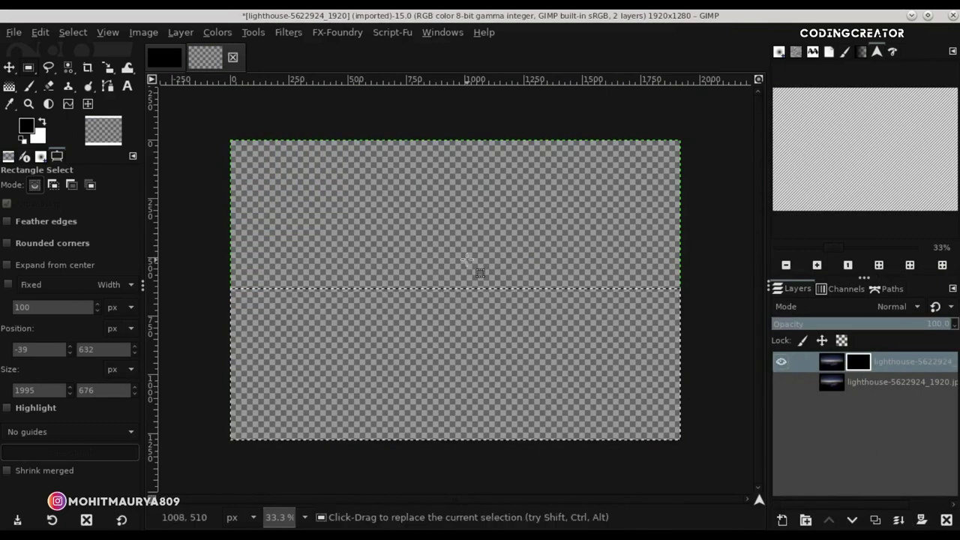
{"action": "left_click", "coordinate": [40, 32]}
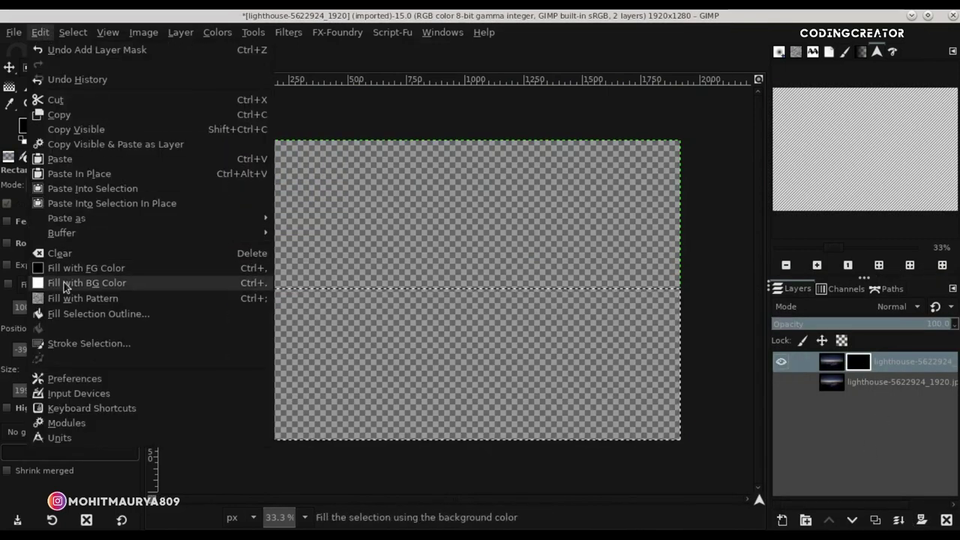
{"action": "left_click", "coordinate": [64, 286]}
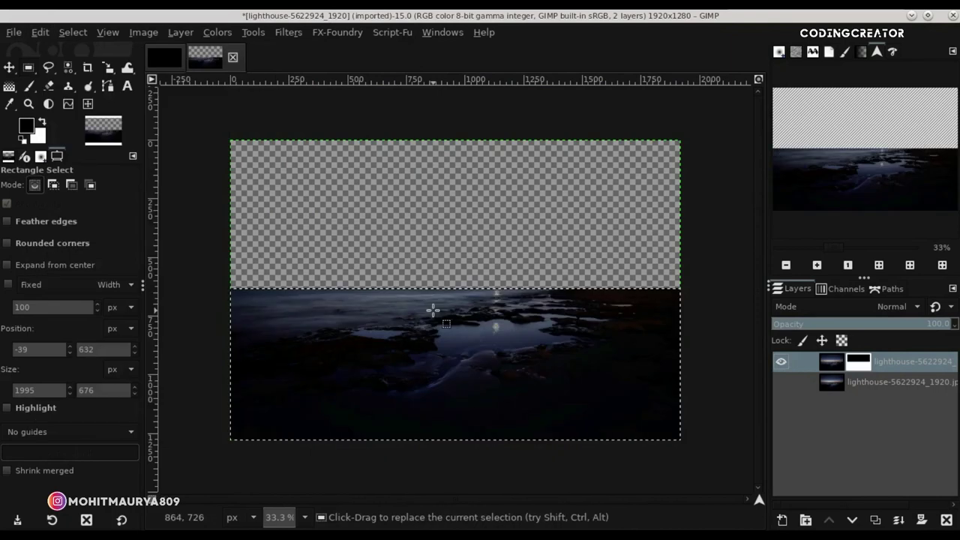
{"action": "left_click", "coordinate": [73, 32]}
{"action": "left_click", "coordinate": [82, 66]}
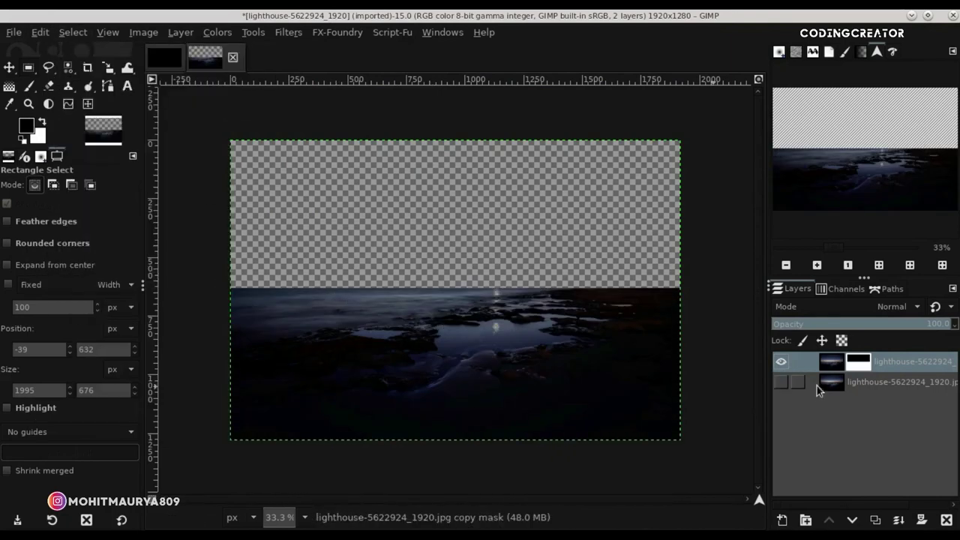
{"action": "left_click", "coordinate": [839, 384]}
{"action": "left_click", "coordinate": [781, 383]}
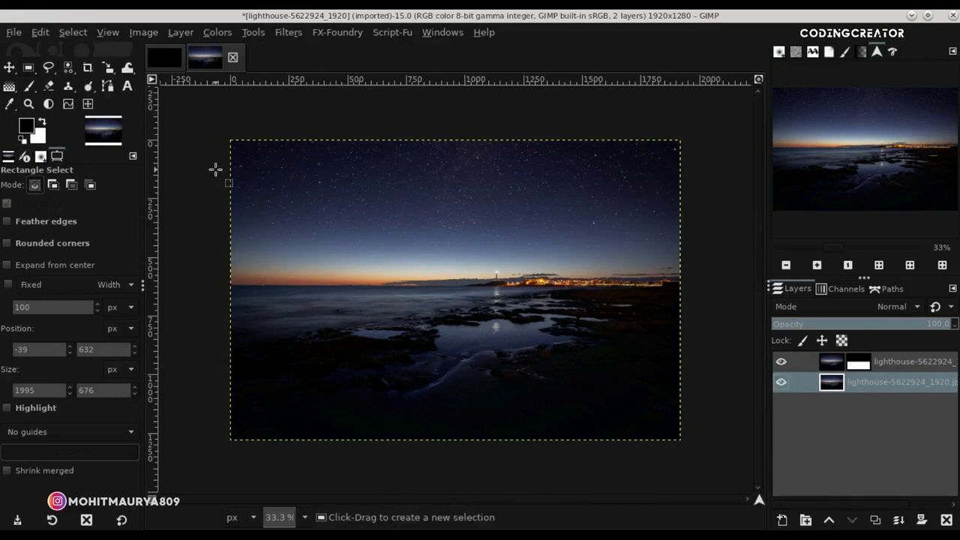
Stretch the original photo layer vertically to 1920×1517 pixels.
{"action": "left_click", "coordinate": [108, 68]}
{"action": "left_click", "coordinate": [408, 346]}
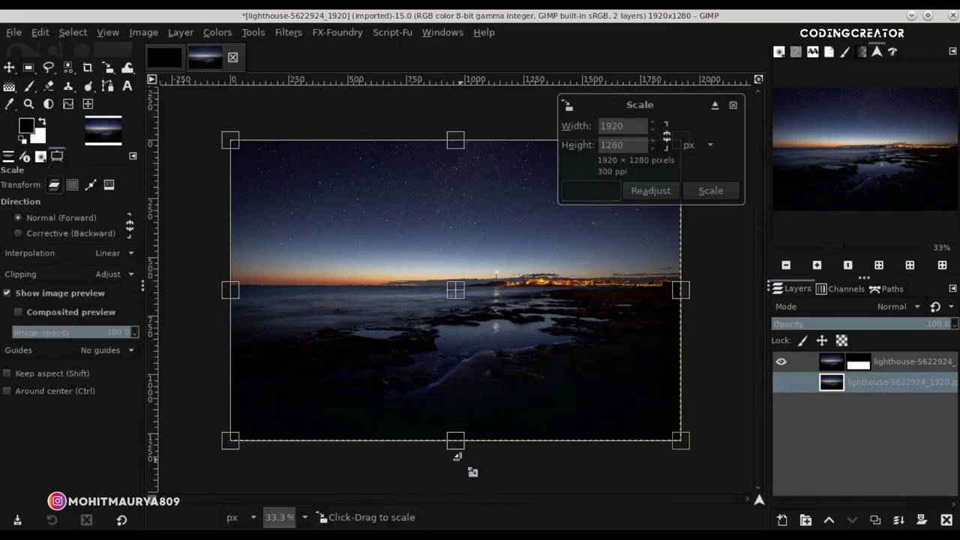
{"action": "left_click_drag", "start_coordinate": [459, 443], "coordinate": [464, 497]}
{"action": "left_click", "coordinate": [710, 191]}
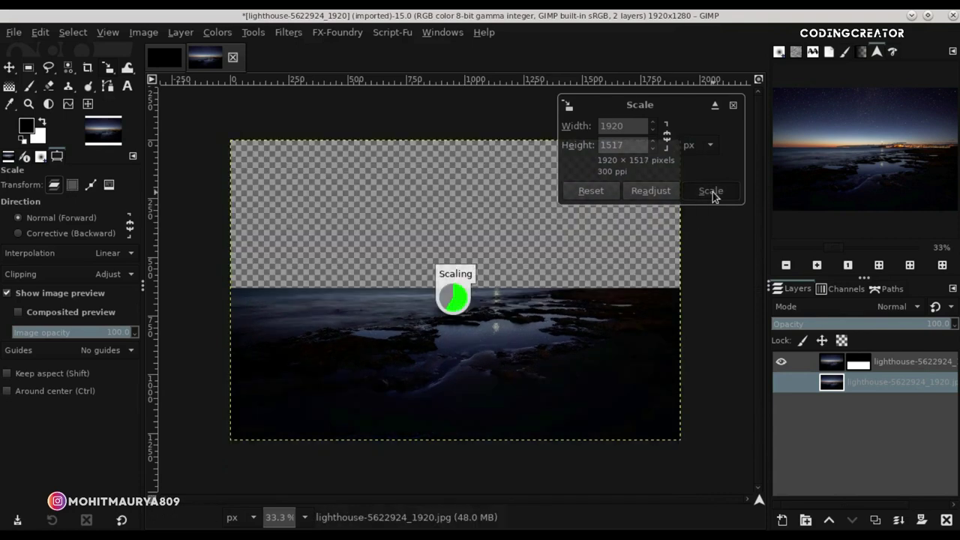
{"action": "left_click", "coordinate": [9, 68]}
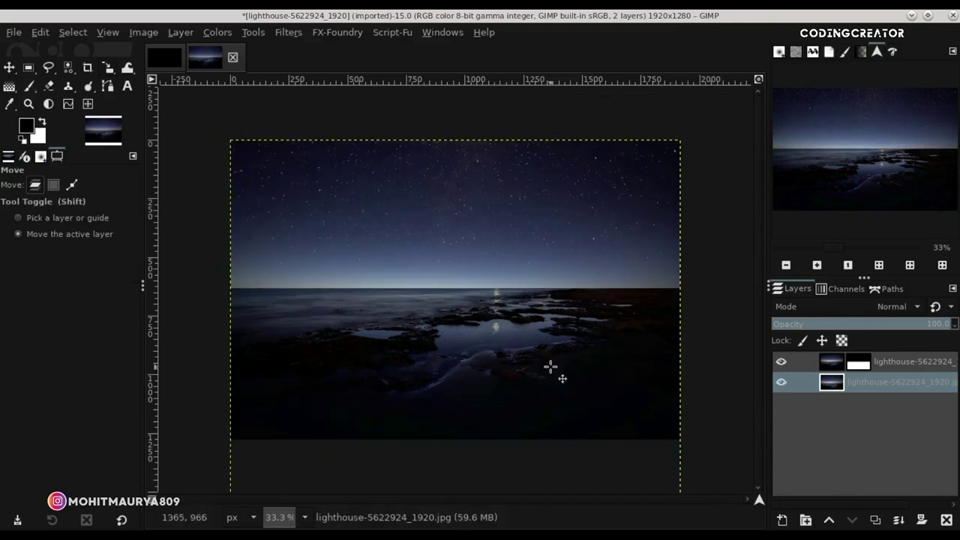
Create a layer from the visible composite and drag it into the black untitled image.
{"action": "right_click", "coordinate": [831, 366]}
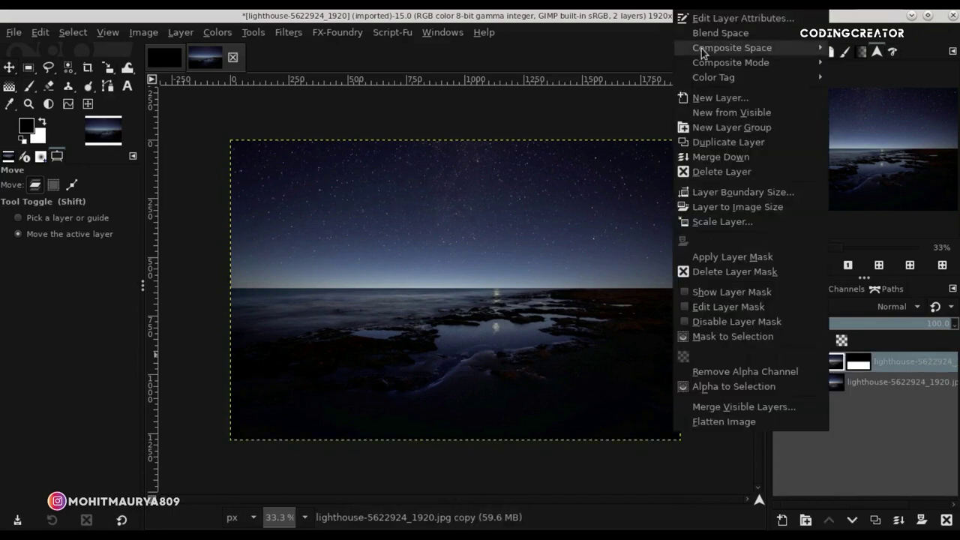
{"action": "left_click", "coordinate": [725, 113]}
{"action": "left_click_drag", "start_coordinate": [831, 361], "coordinate": [472, 287]}
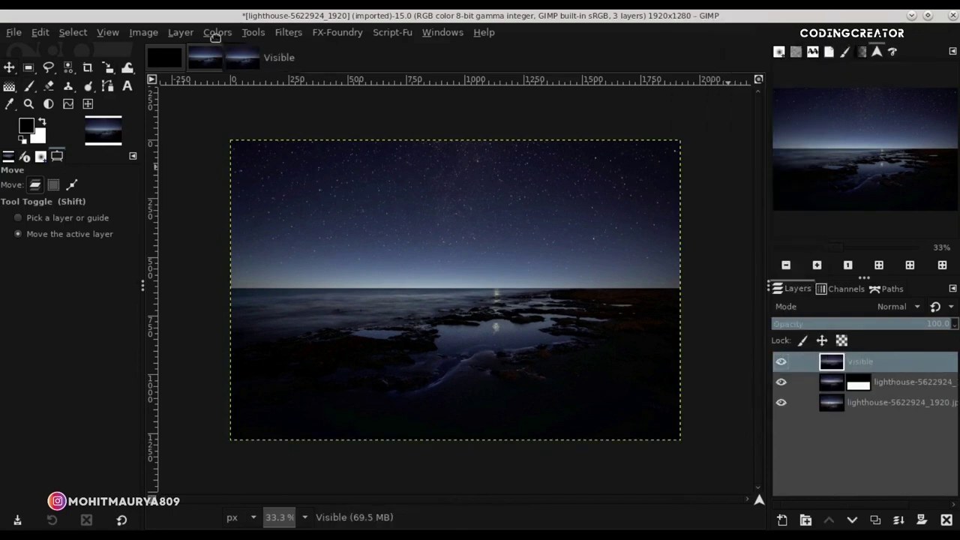
{"action": "scroll", "coordinate": [474, 300], "scroll_direction": "down", "scroll_amount": 1}
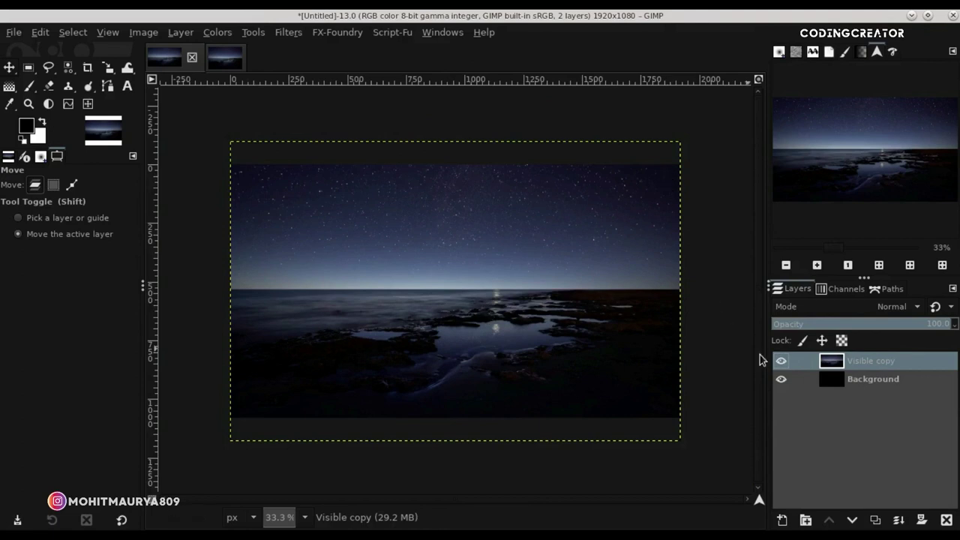
Enlarge the Visible copy layer proportionally to about 2294×1529 pixels.
{"action": "left_click", "coordinate": [107, 69]}
{"action": "left_click", "coordinate": [439, 282]}
{"action": "left_click", "coordinate": [667, 136]}
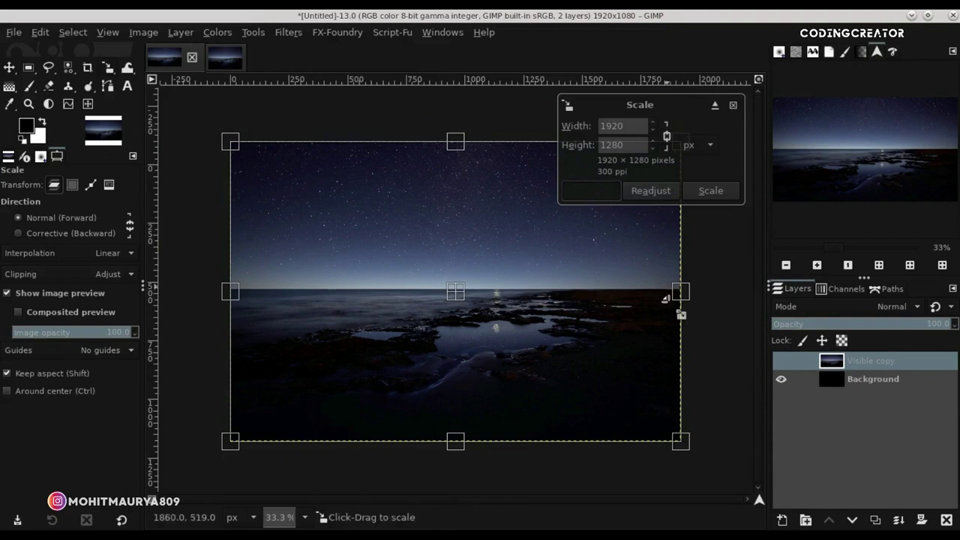
{"action": "left_click_drag", "start_coordinate": [681, 442], "coordinate": [716, 471]}
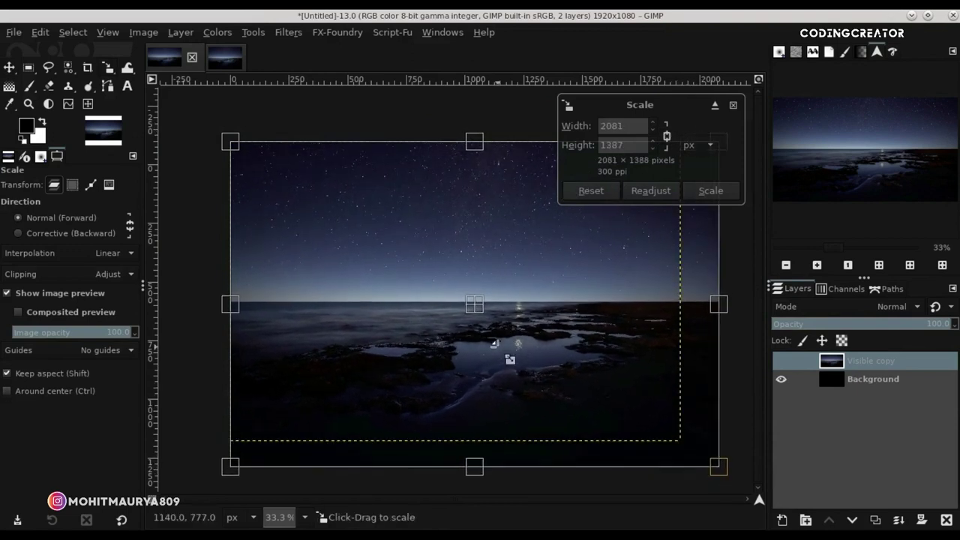
{"action": "mouse_move", "coordinate": [491, 316]}
{"action": "left_mouse_down"}
{"action": "mouse_move", "coordinate": [472, 314]}
{"action": "mouse_move", "coordinate": [473, 305]}
{"action": "left_mouse_up"}
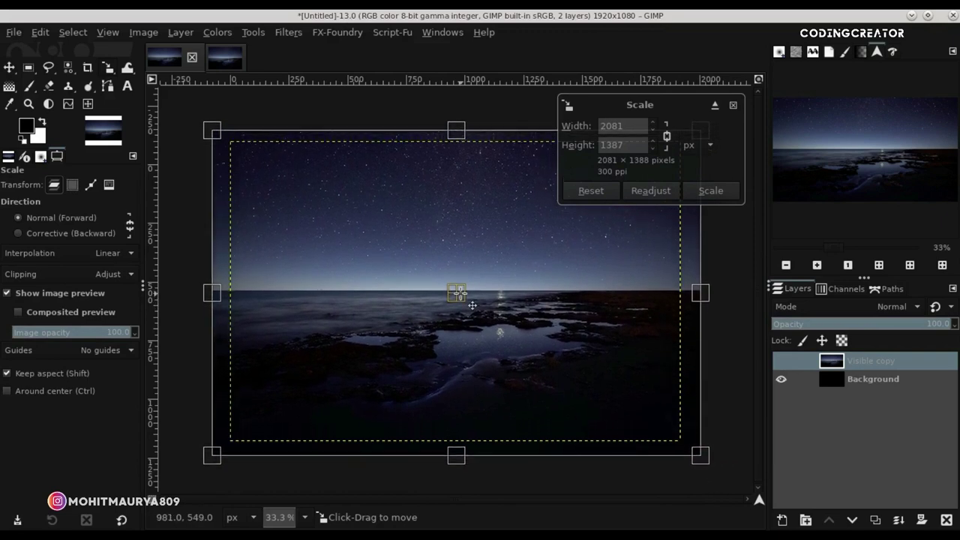
{"action": "left_click_drag", "start_coordinate": [697, 453], "coordinate": [753, 499]}
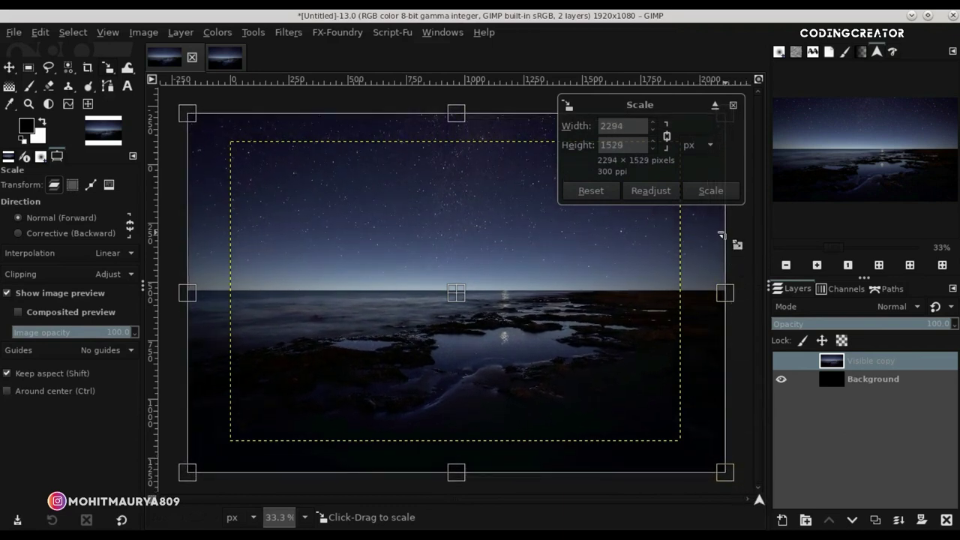
{"action": "left_click", "coordinate": [711, 192]}
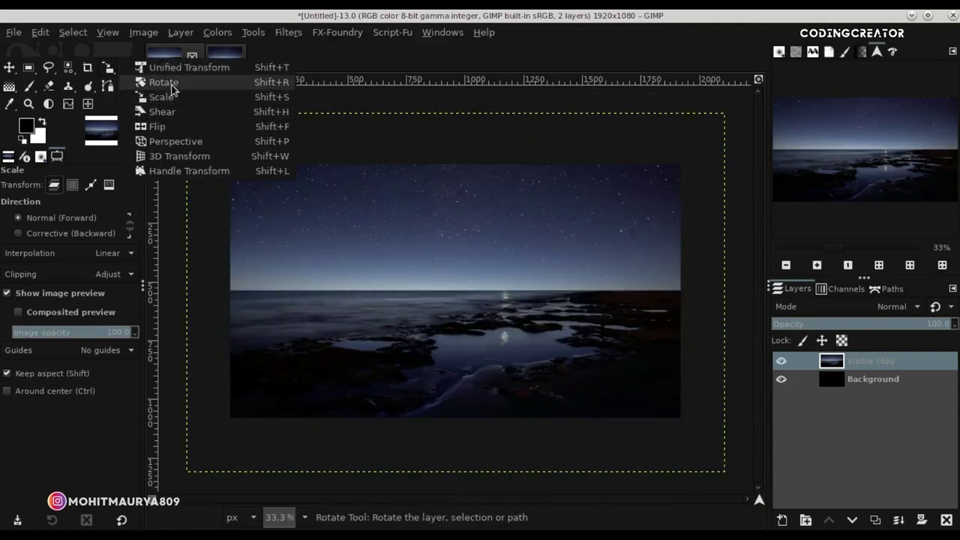
Rotate the lake layer about 5° clockwise.
{"action": "left_click_drag", "start_coordinate": [109, 69], "coordinate": [157, 77]}
{"action": "left_click", "coordinate": [698, 294]}
{"action": "left_click_drag", "start_coordinate": [699, 313], "coordinate": [698, 337]}
{"action": "left_click", "coordinate": [715, 104]}
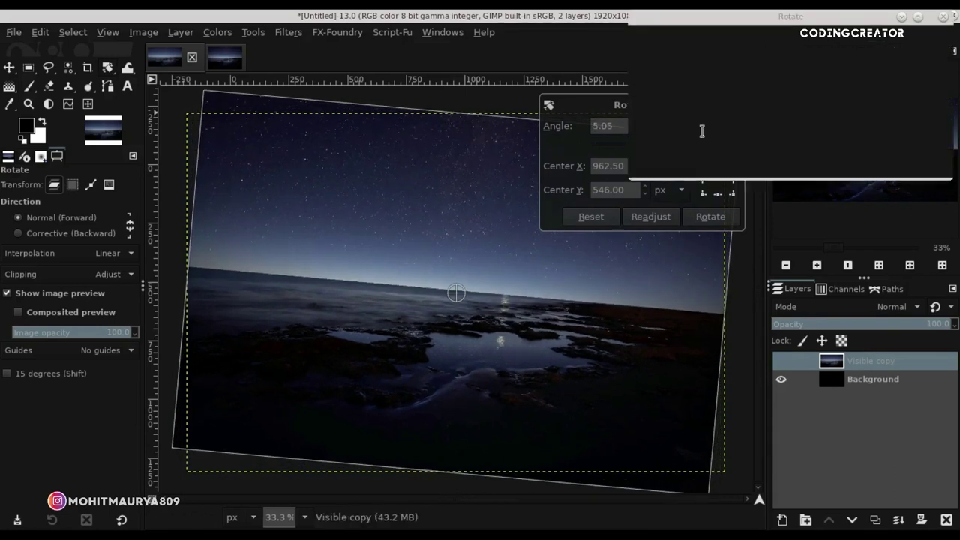
{"action": "mouse_move", "coordinate": [822, 16]}
{"action": "left_mouse_down"}
{"action": "mouse_move", "coordinate": [193, 33]}
{"action": "mouse_move", "coordinate": [194, 16]}
{"action": "left_mouse_up"}
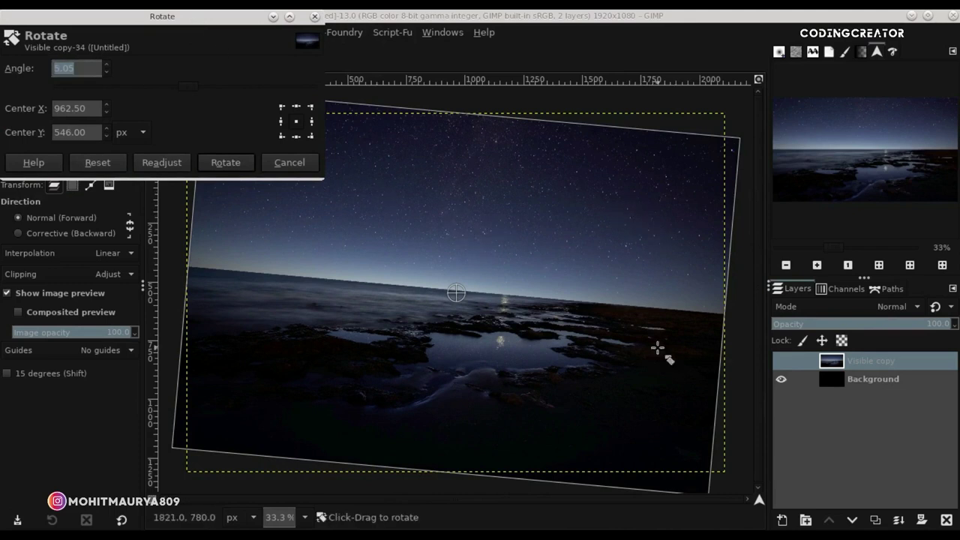
{"action": "mouse_move", "coordinate": [677, 435]}
{"action": "left_mouse_down"}
{"action": "mouse_move", "coordinate": [639, 515]}
{"action": "mouse_move", "coordinate": [685, 400]}
{"action": "mouse_move", "coordinate": [686, 432]}
{"action": "left_mouse_up"}
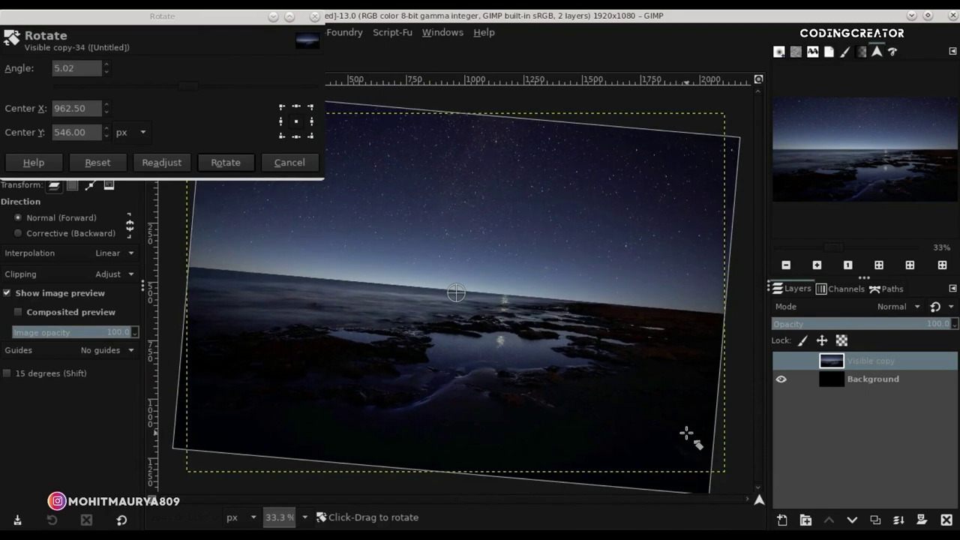
{"action": "key", "text": "Return"}
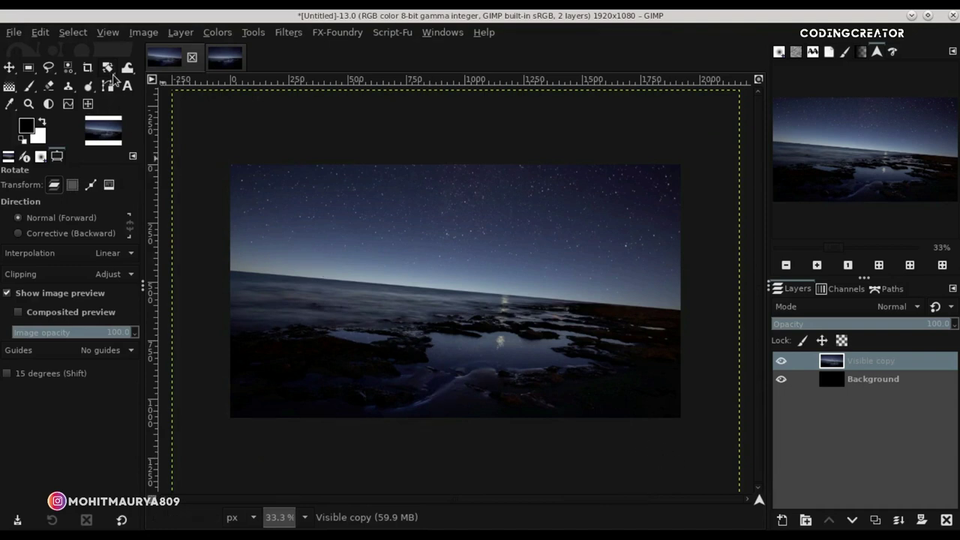
Rescale the rotated lake layer to roughly 2271×1619 pixels.
{"action": "right_click", "coordinate": [88, 104]}
{"action": "left_click", "coordinate": [186, 97]}
{"action": "left_click", "coordinate": [293, 202]}
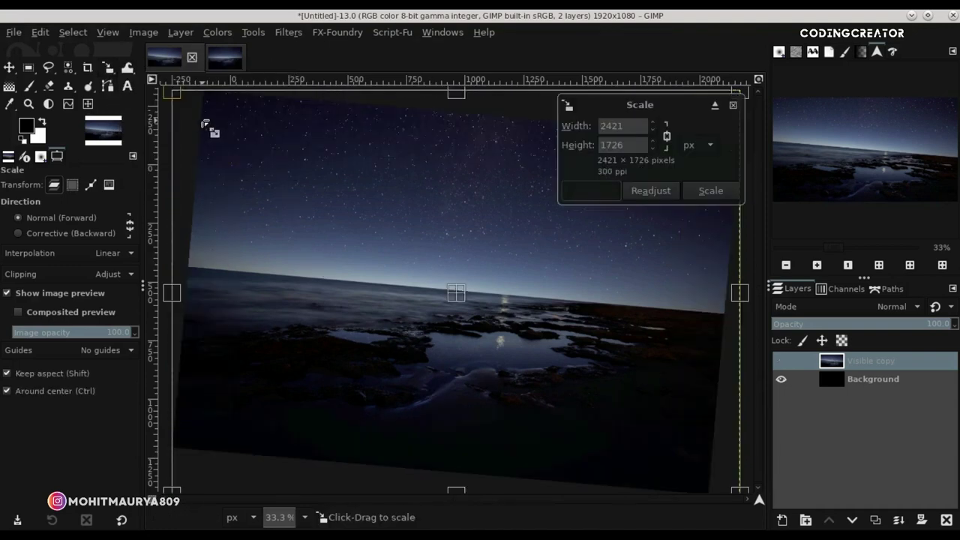
{"action": "left_click_drag", "start_coordinate": [217, 143], "coordinate": [229, 155]}
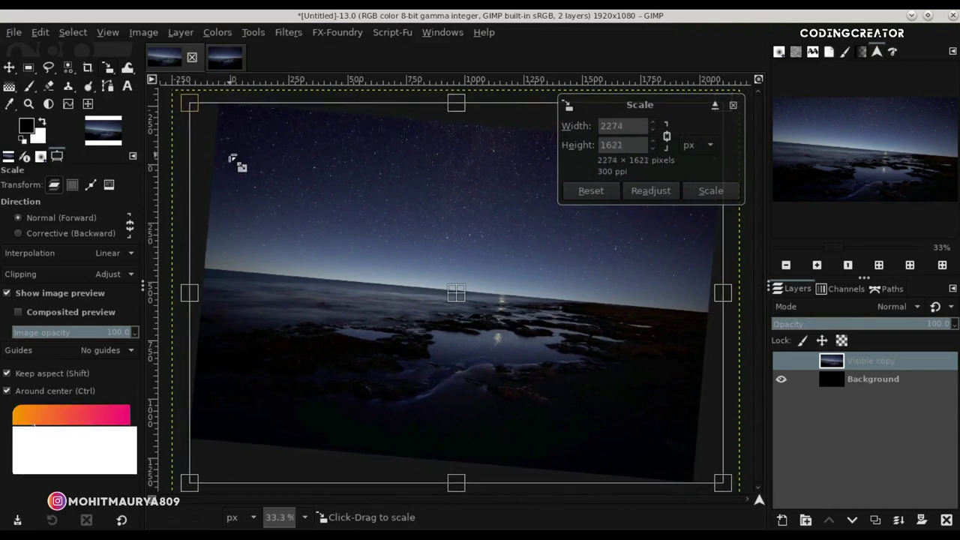
{"action": "key", "text": "Return"}
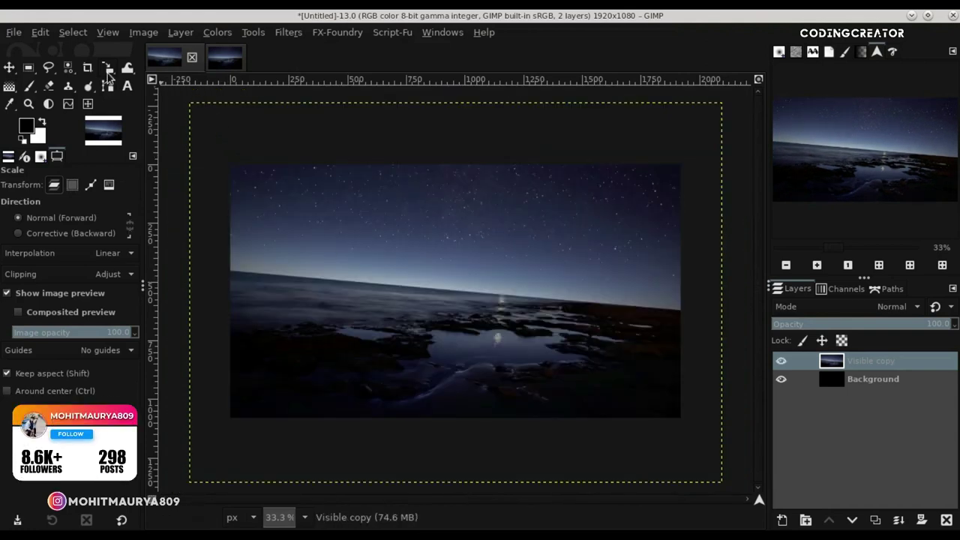
Rotate the lake layer back slightly, about -0.4°.
{"action": "right_click", "coordinate": [109, 76]}
{"action": "left_click", "coordinate": [172, 81]}
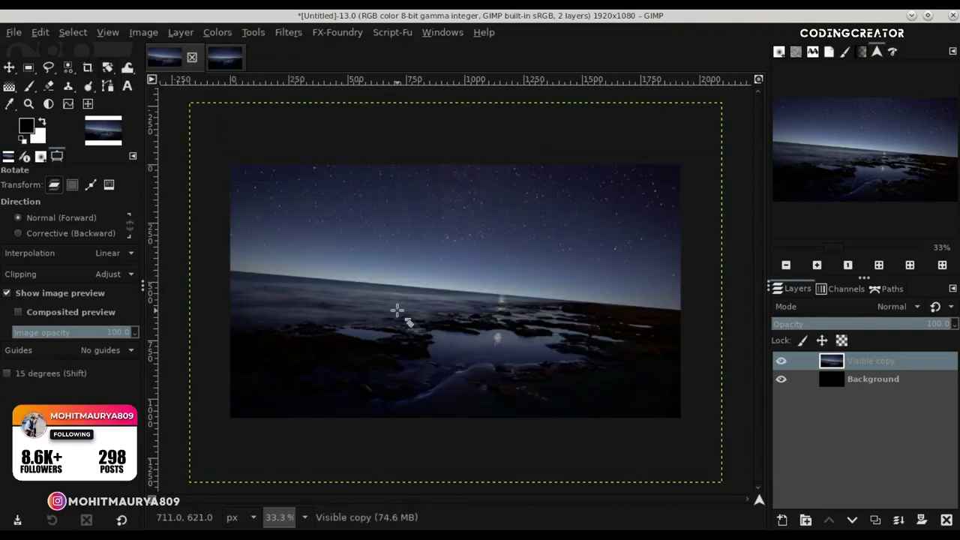
{"action": "left_click_drag", "start_coordinate": [397, 310], "coordinate": [245, 279]}
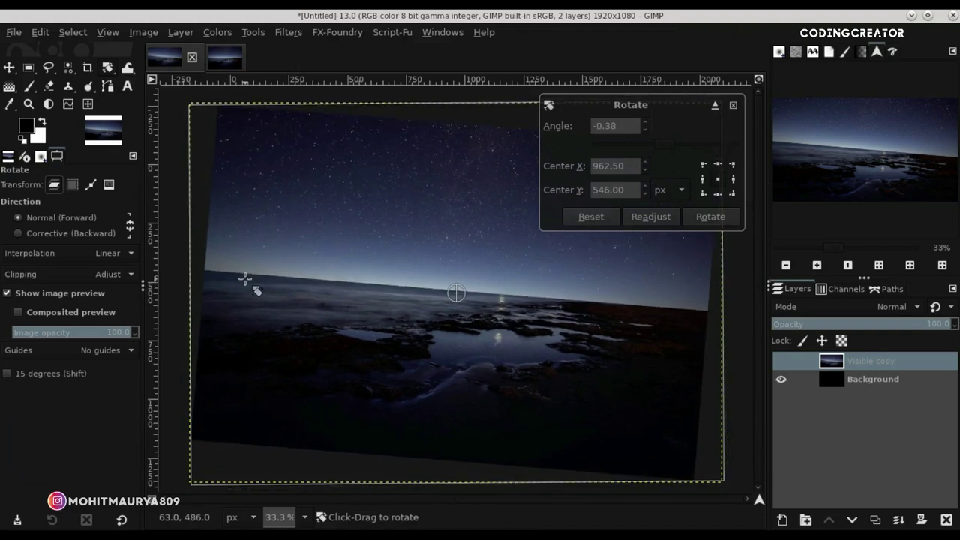
{"action": "key", "text": "Return"}
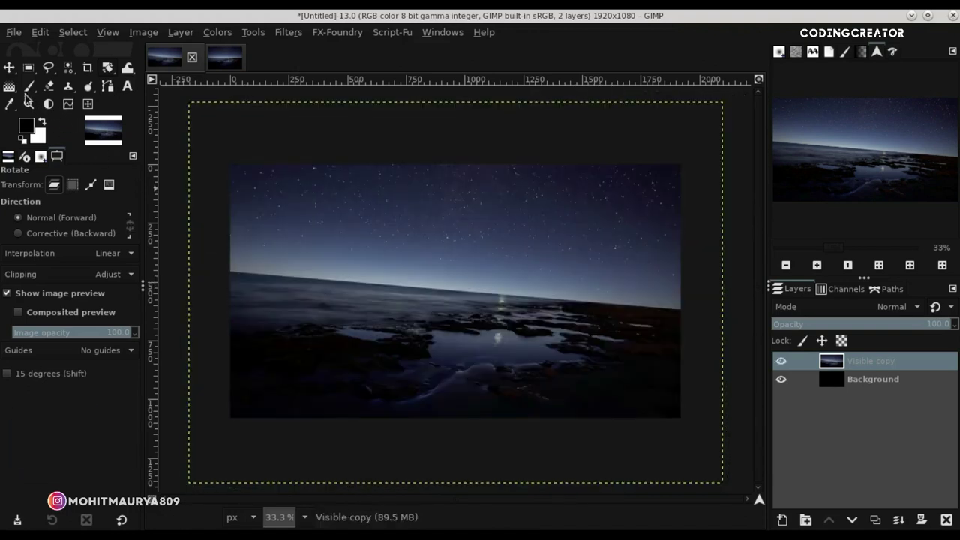
Zoom in to check the horizon, then rotate the lake layer about 1.5° counter-clockwise.
{"action": "left_click", "coordinate": [9, 69]}
{"action": "left_click", "coordinate": [759, 80]}
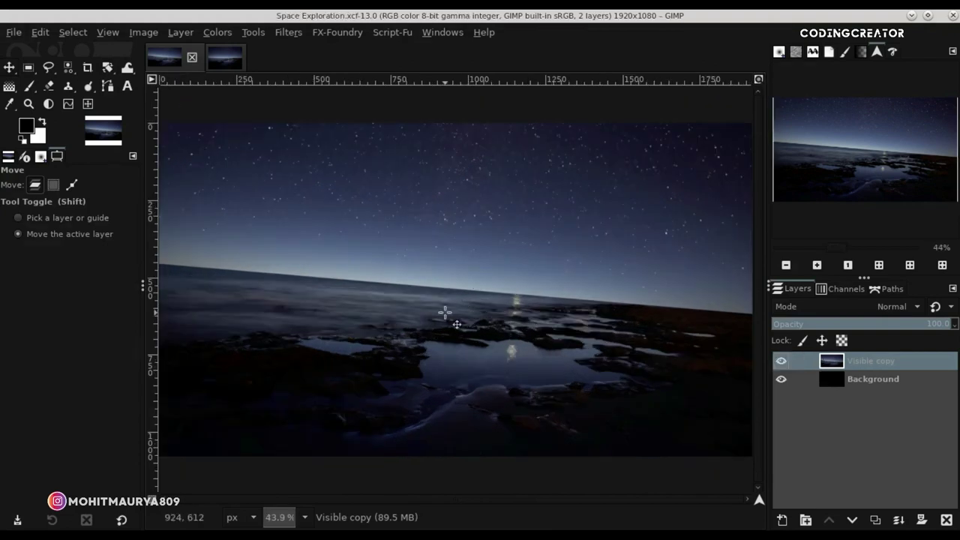
{"action": "scroll", "coordinate": [445, 313], "scroll_direction": "down", "scroll_amount": 1}
{"action": "scroll", "coordinate": [445, 313], "scroll_direction": "down", "scroll_amount": 1}
{"action": "scroll", "coordinate": [445, 313], "scroll_direction": "down", "scroll_amount": 2}
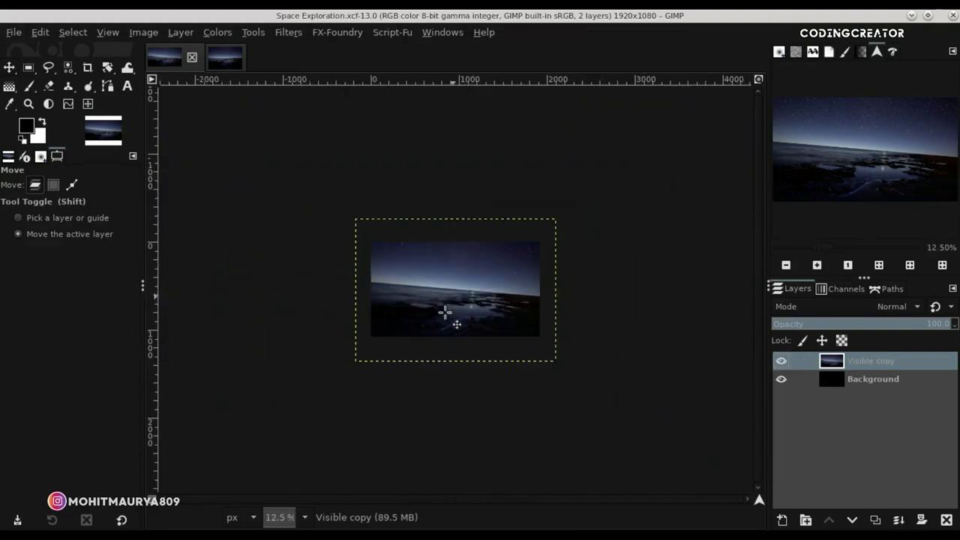
{"action": "scroll", "coordinate": [445, 313], "scroll_direction": "up", "scroll_amount": 3}
{"action": "left_click", "coordinate": [107, 67]}
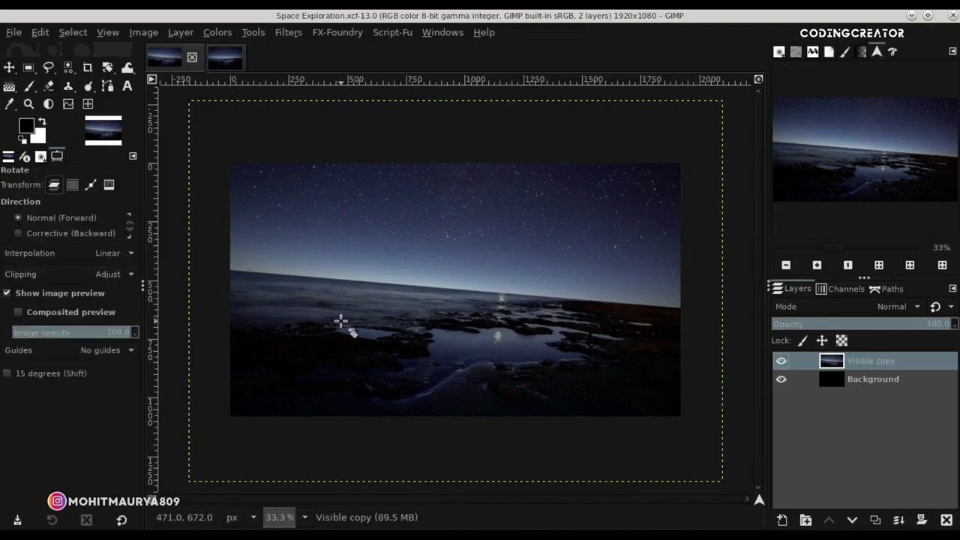
{"action": "left_click_drag", "start_coordinate": [342, 326], "coordinate": [228, 353]}
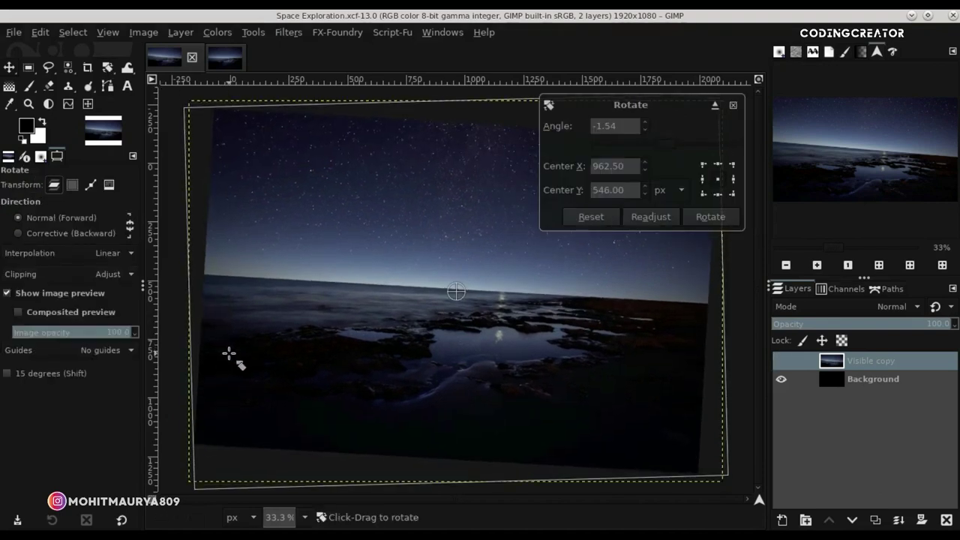
{"action": "key", "text": "Return"}
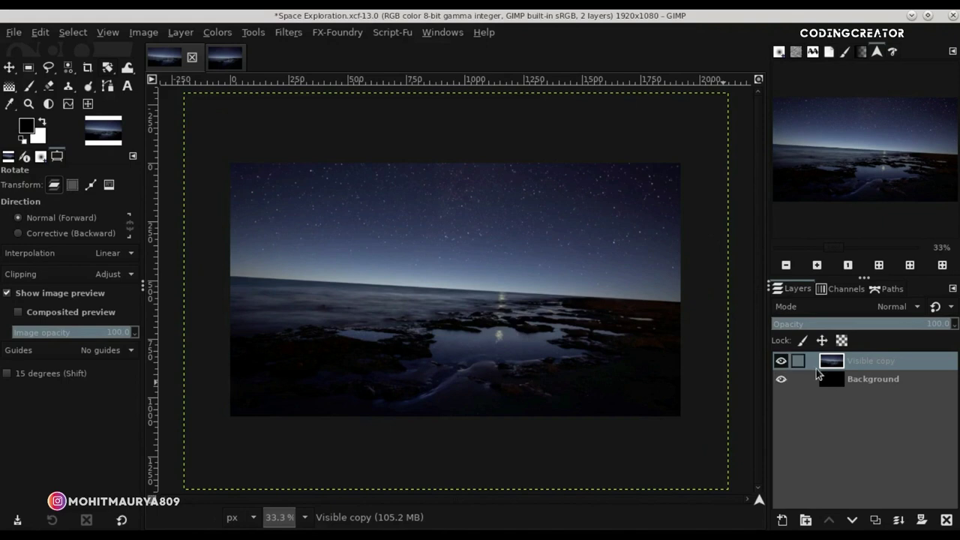
Close the lighthouse image, discarding its changes.
{"action": "left_click", "coordinate": [192, 39]}
{"action": "left_click", "coordinate": [184, 36]}
{"action": "left_click", "coordinate": [212, 66]}
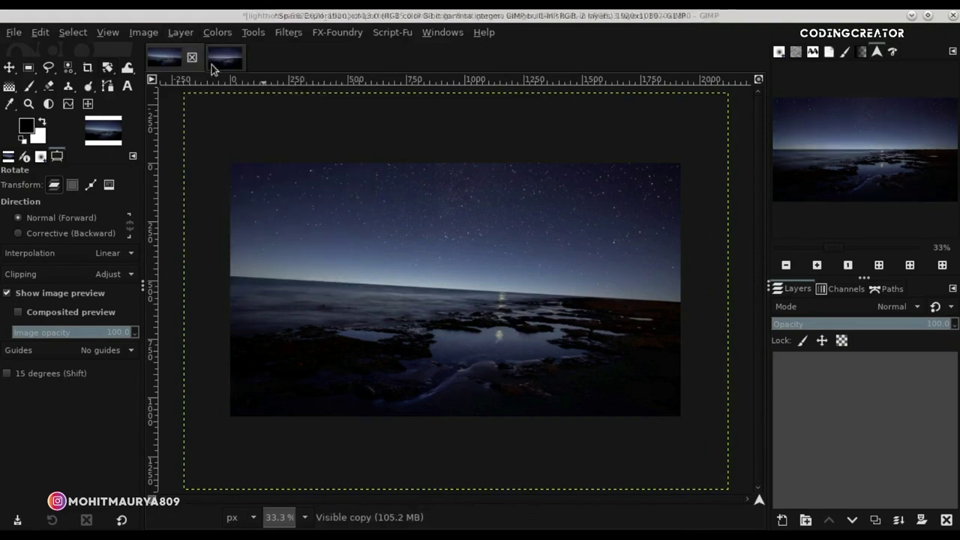
{"action": "left_click", "coordinate": [233, 57]}
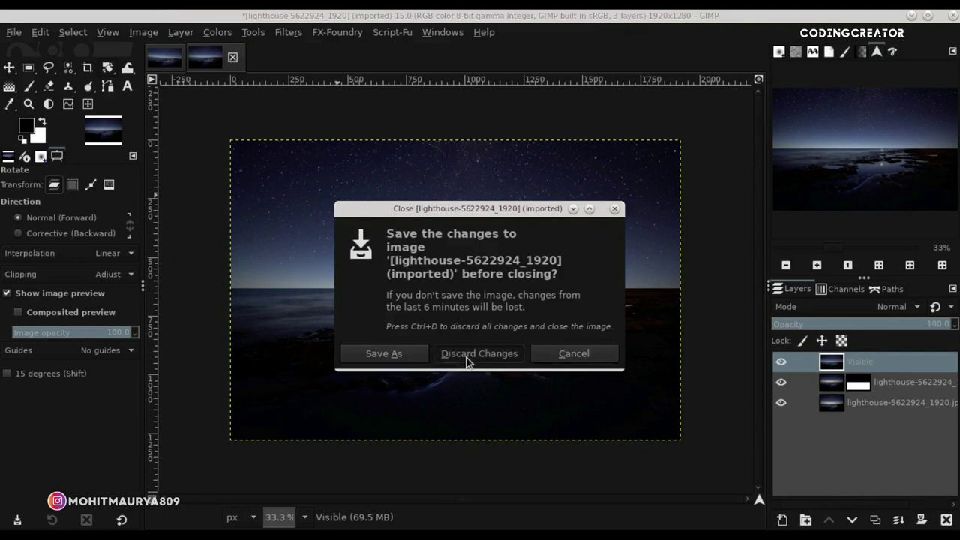
{"action": "left_click", "coordinate": [468, 354]}
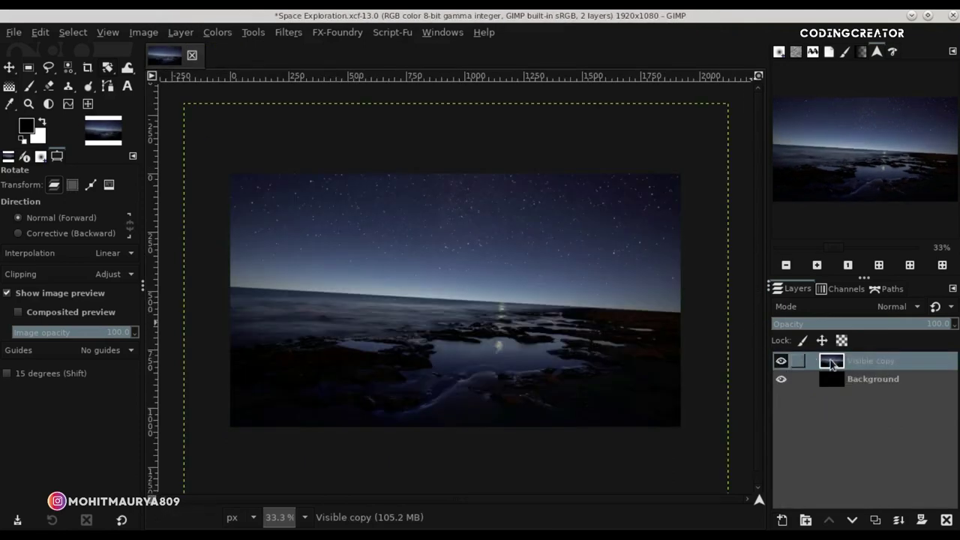
Add milky-way-4500469_1920.jpg as a new layer via Open as Layers.
{"action": "left_click", "coordinate": [13, 34]}
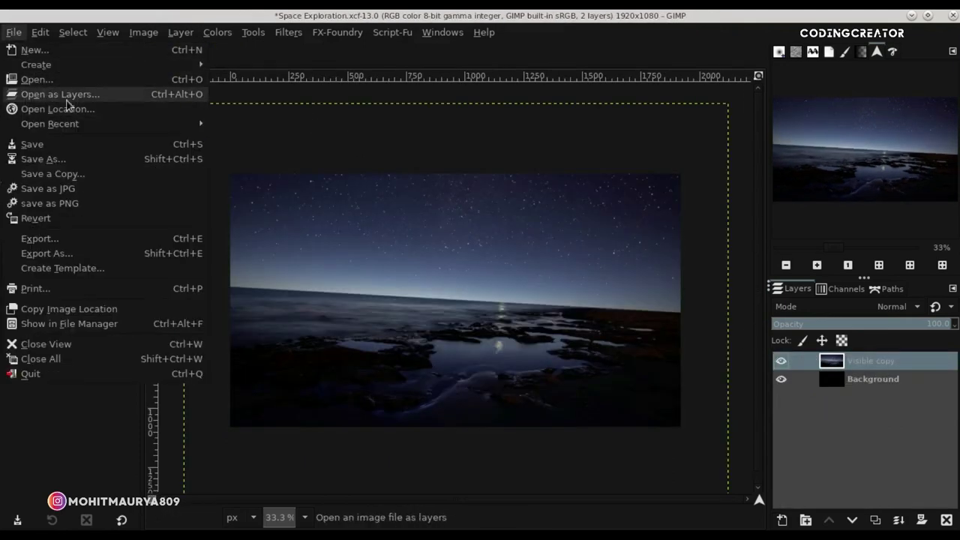
{"action": "left_click", "coordinate": [94, 95]}
{"action": "left_click", "coordinate": [265, 306]}
{"action": "left_click", "coordinate": [511, 509]}
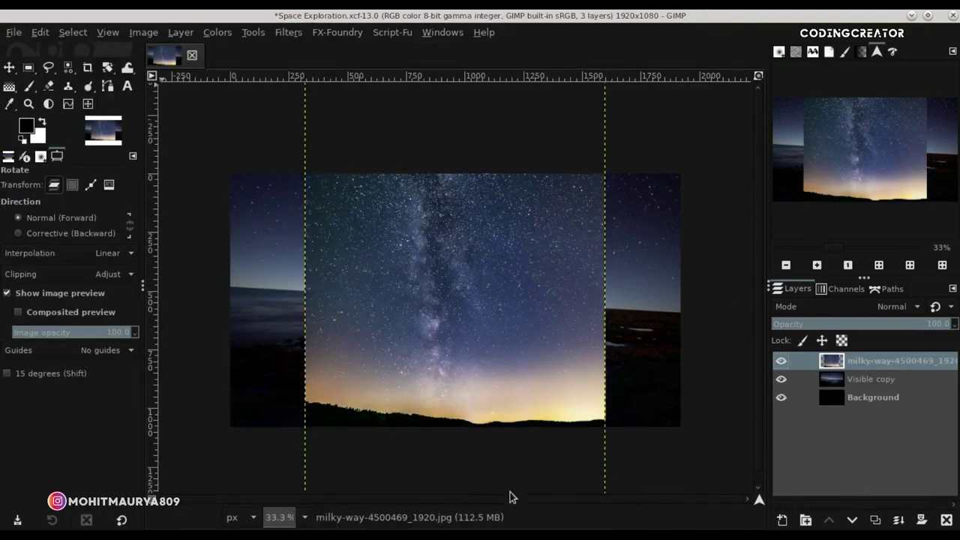
Cancel the milky-way layer's rotation and move the layer up and left.
{"action": "left_click_drag", "start_coordinate": [536, 369], "coordinate": [532, 324]}
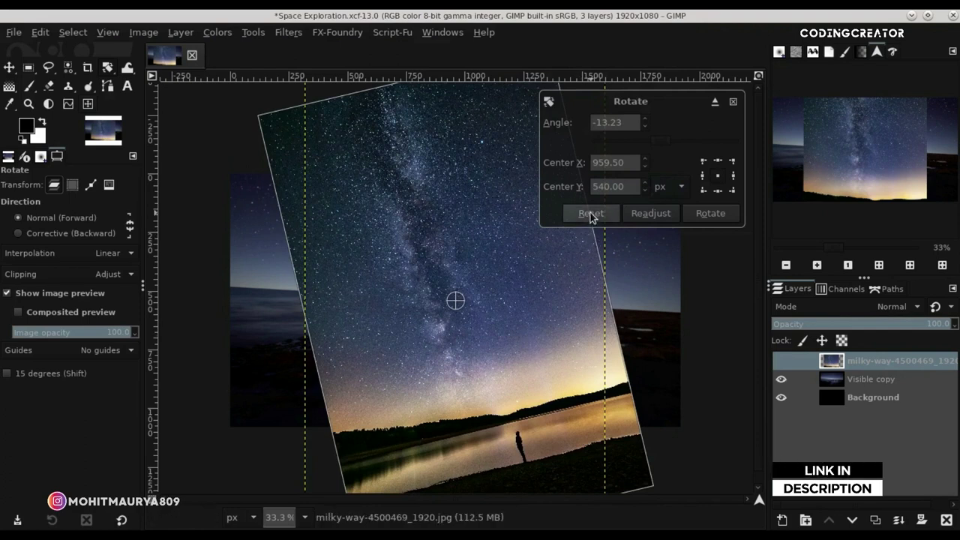
{"action": "left_click", "coordinate": [590, 213]}
{"action": "key", "text": "Escape"}
{"action": "left_click", "coordinate": [9, 67]}
{"action": "mouse_move", "coordinate": [386, 253]}
{"action": "left_mouse_down"}
{"action": "mouse_move", "coordinate": [331, 228]}
{"action": "mouse_move", "coordinate": [348, 228]}
{"action": "left_mouse_up"}
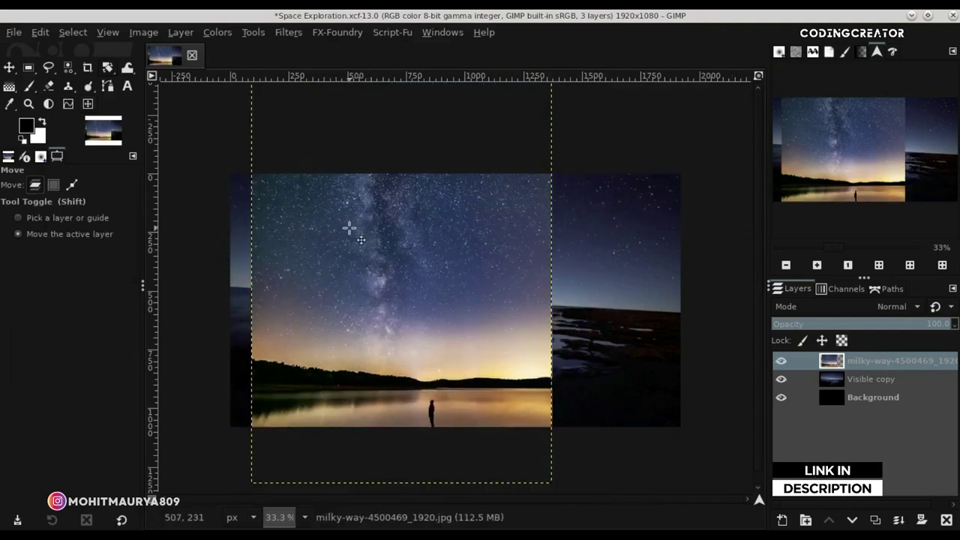
Enable Snap to Canvas Edges, set the layer to Soft light, and shift it upward.
{"action": "left_click", "coordinate": [108, 32]}
{"action": "left_click", "coordinate": [172, 355]}
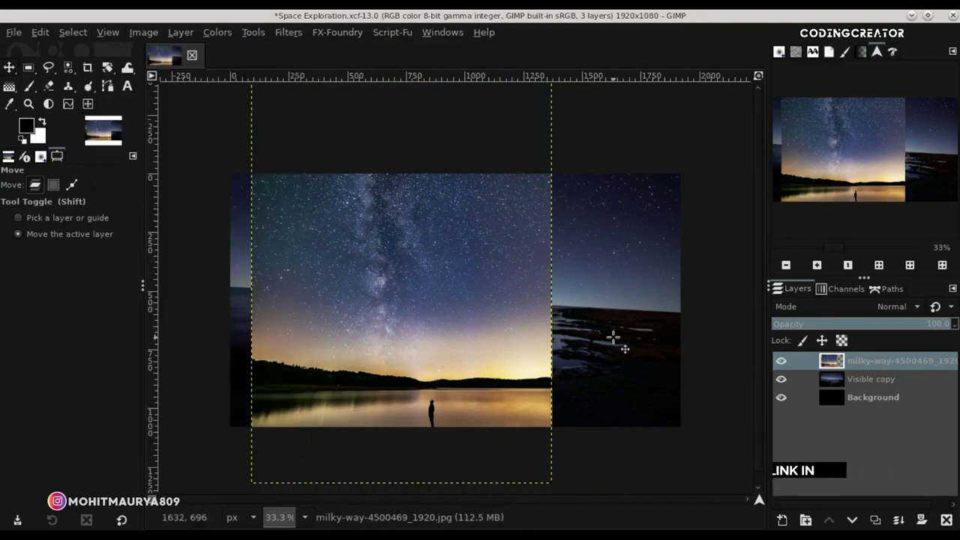
{"action": "left_click", "coordinate": [831, 308]}
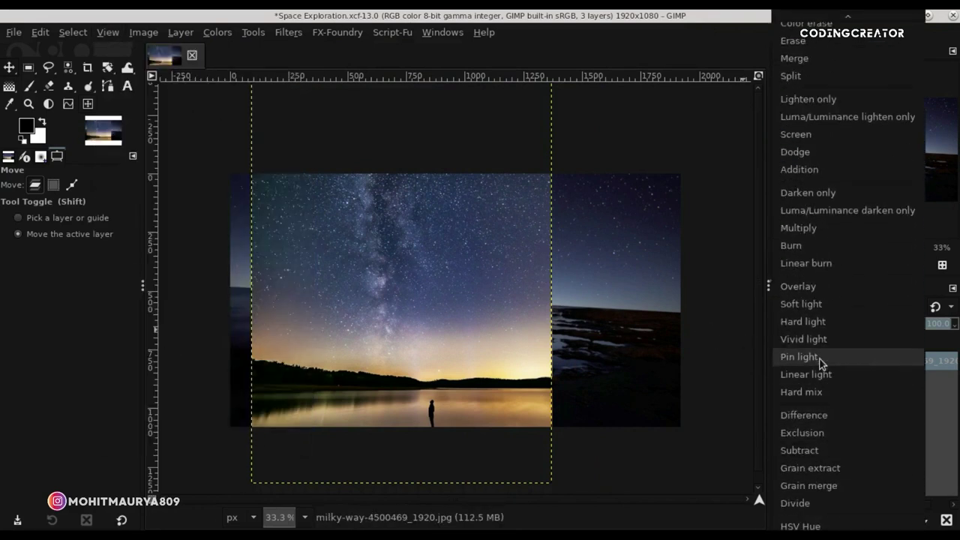
{"action": "left_click", "coordinate": [812, 304]}
{"action": "left_click_drag", "start_coordinate": [537, 352], "coordinate": [526, 279]}
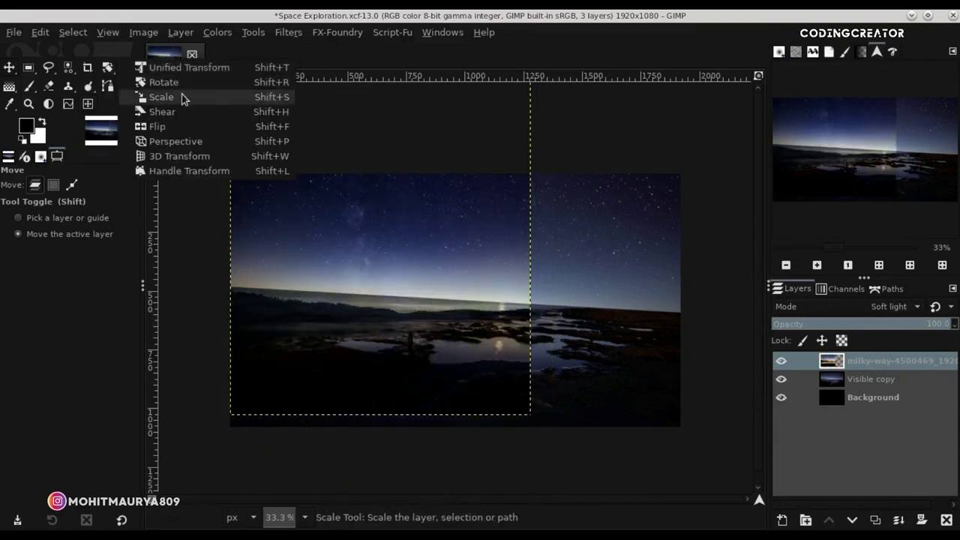
Enlarge the milky-way layer to about 1973×2957 pixels.
{"action": "left_click_drag", "start_coordinate": [107, 67], "coordinate": [160, 96]}
{"action": "left_click", "coordinate": [398, 319]}
{"action": "left_click_drag", "start_coordinate": [535, 414], "coordinate": [645, 503]}
{"action": "key", "text": "minus"}
{"action": "key", "text": "minus"}
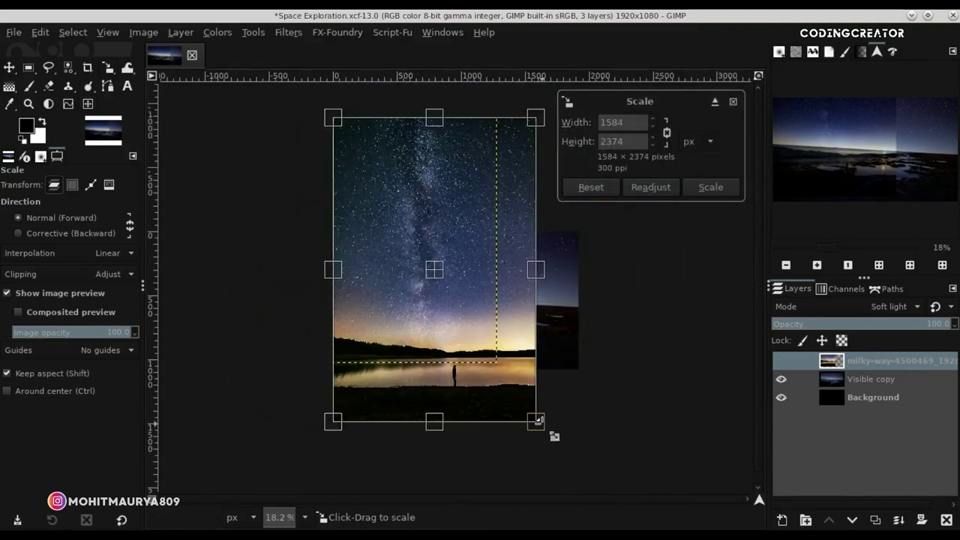
{"action": "left_click_drag", "start_coordinate": [539, 422], "coordinate": [604, 482]}
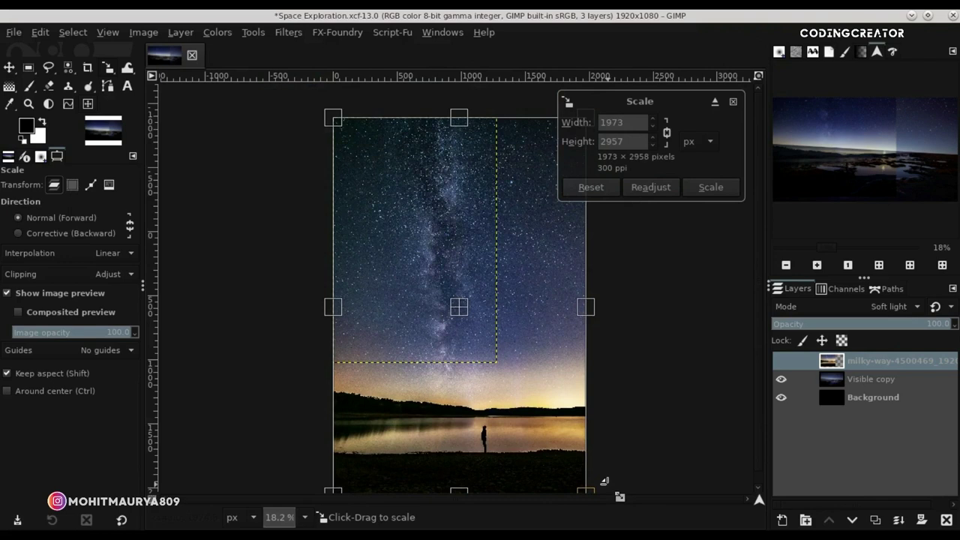
{"action": "key", "text": "Return"}
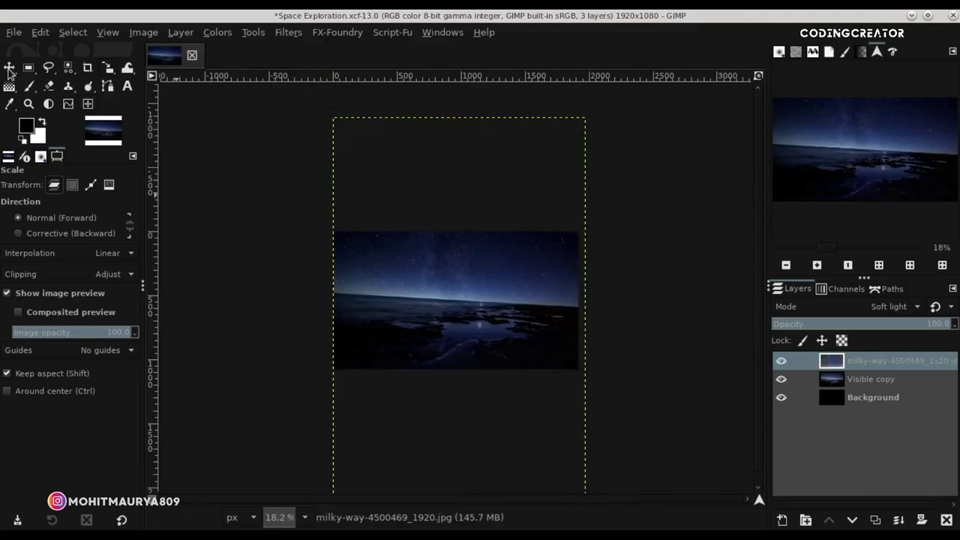
Shift the milky-way layer up about 726 px and nudge it left.
{"action": "left_click", "coordinate": [9, 68]}
{"action": "key", "text": "plus"}
{"action": "key", "text": "plus"}
{"action": "left_click_drag", "start_coordinate": [526, 314], "coordinate": [515, 200]}
{"action": "key", "text": "Left"}
{"action": "key", "text": "Left"}
{"action": "key", "text": "Left"}
{"action": "key", "text": "Left"}
{"action": "key", "text": "Left"}
{"action": "key", "text": "Left"}
{"action": "key", "text": "Left"}
{"action": "key", "text": "Left"}
{"action": "key", "text": "Left"}
{"action": "key", "text": "Left"}
{"action": "key", "text": "Left"}
{"action": "key", "text": "Left"}
{"action": "key", "text": "Left"}
{"action": "key", "text": "Left"}
{"action": "key", "text": "Left"}
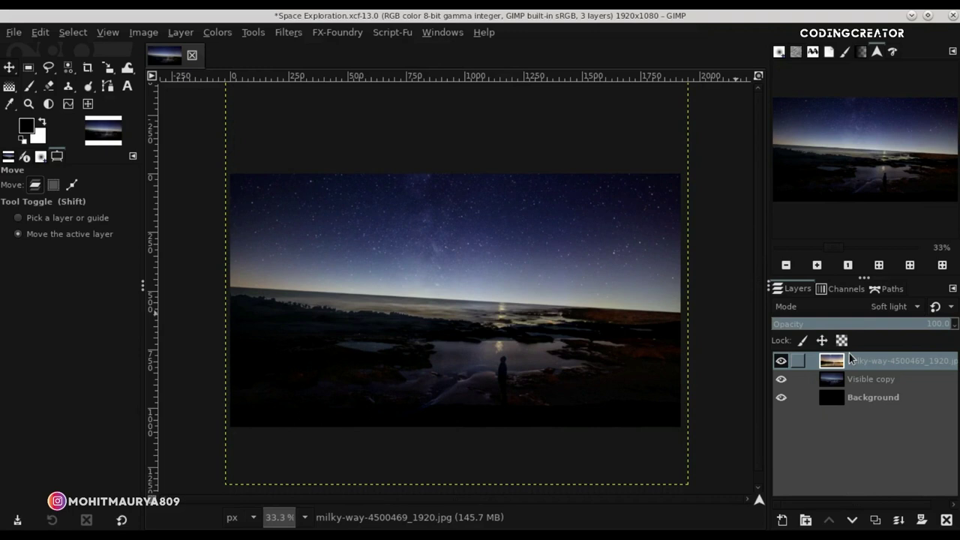
Enlarge the milky-way layer slightly more around its centre.
{"action": "left_click", "coordinate": [106, 71]}
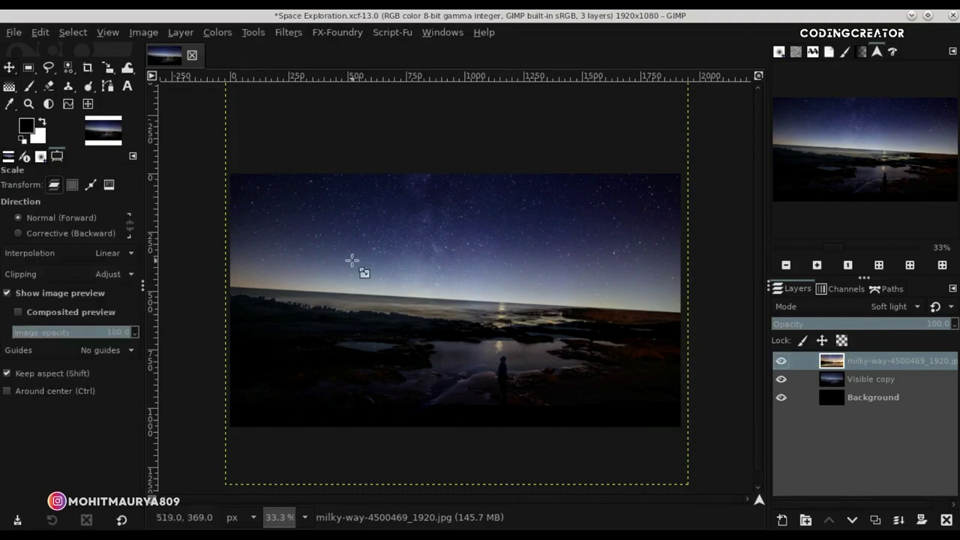
{"action": "left_click", "coordinate": [619, 429]}
{"action": "left_click_drag", "start_coordinate": [685, 485], "coordinate": [695, 488]}
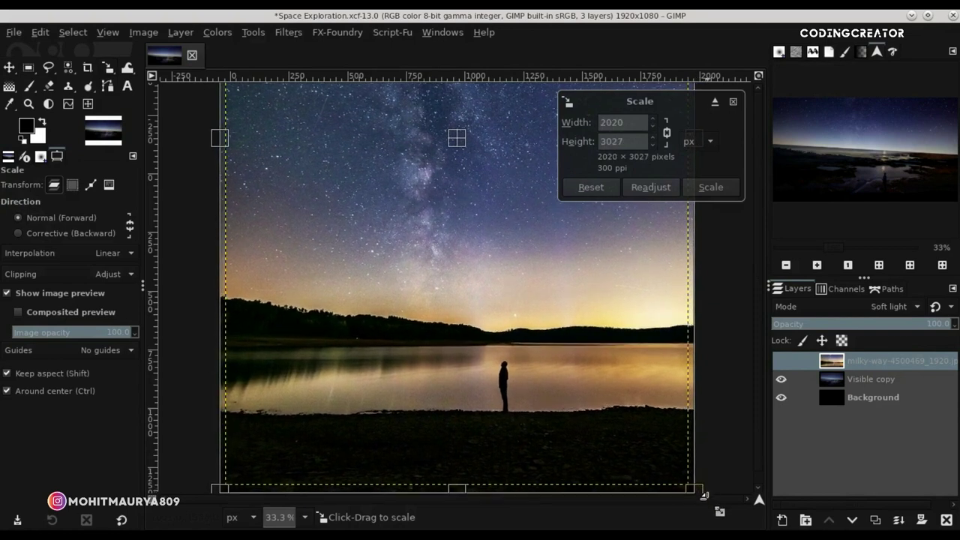
{"action": "left_click_drag", "start_coordinate": [694, 486], "coordinate": [721, 513]}
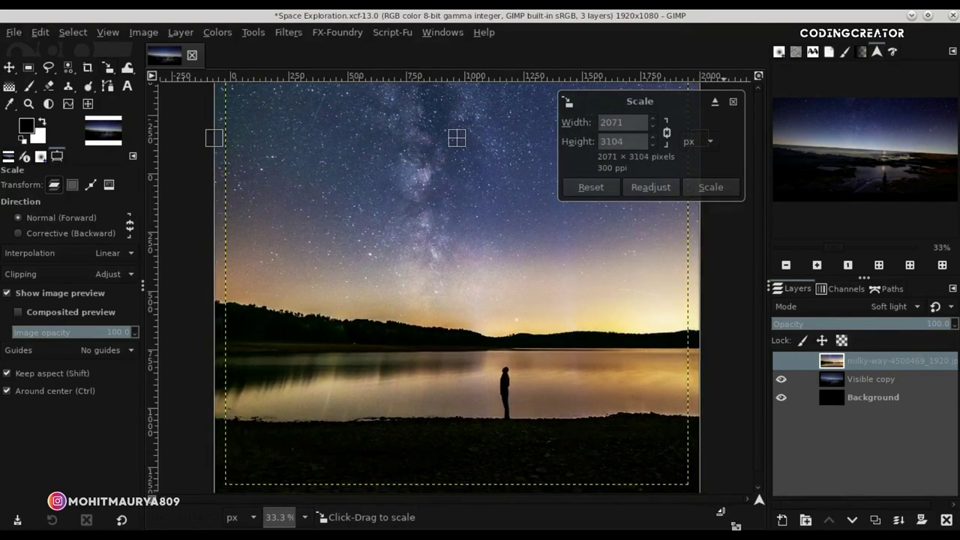
{"action": "key", "text": "Return"}
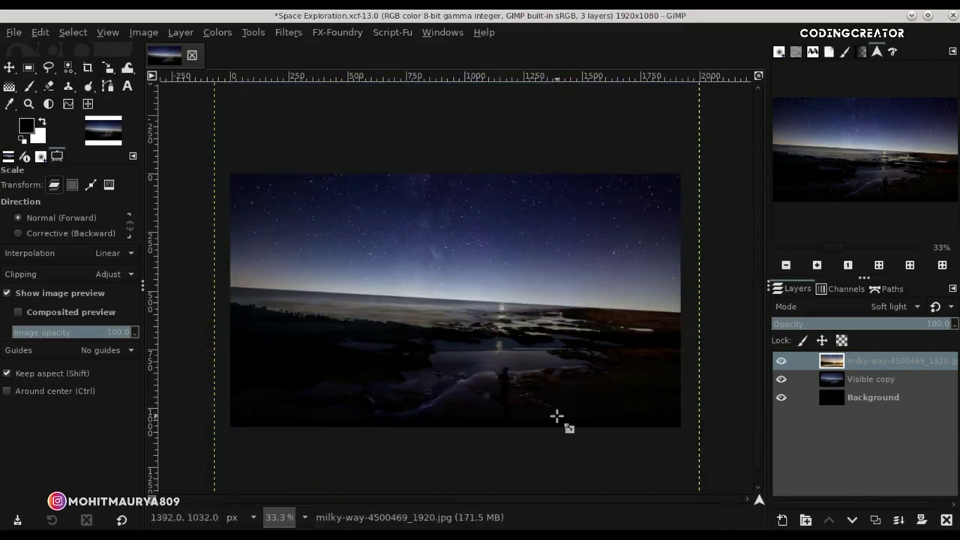
Raise the layer a little higher and bring up the Add Layer Mask dialog.
{"action": "left_click", "coordinate": [9, 68]}
{"action": "left_click_drag", "start_coordinate": [467, 331], "coordinate": [467, 316]}
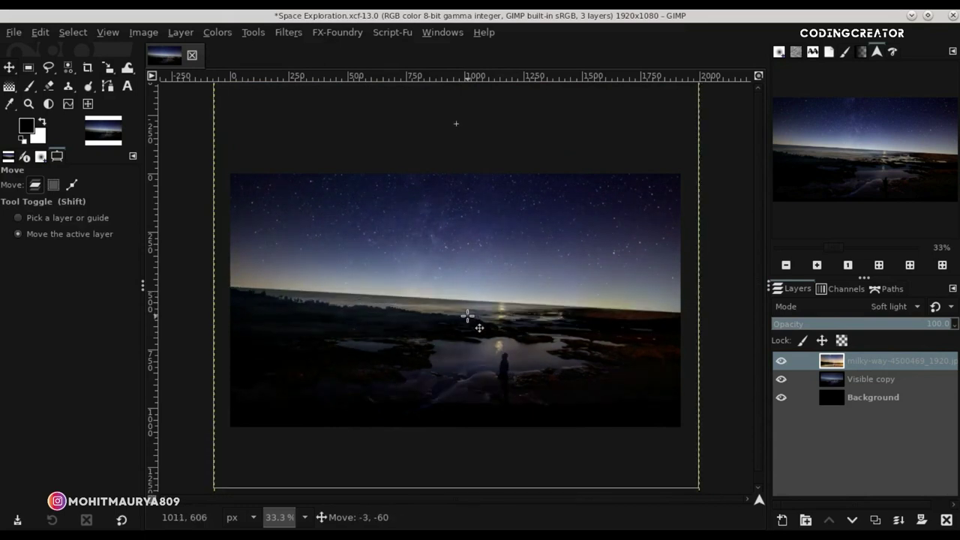
{"action": "left_click_drag", "start_coordinate": [468, 316], "coordinate": [468, 316]}
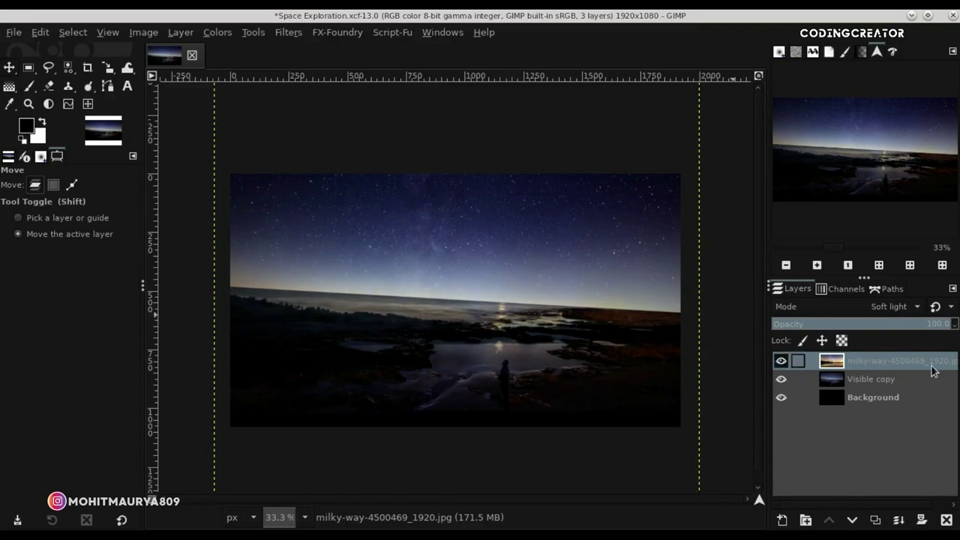
{"action": "left_click", "coordinate": [918, 522]}
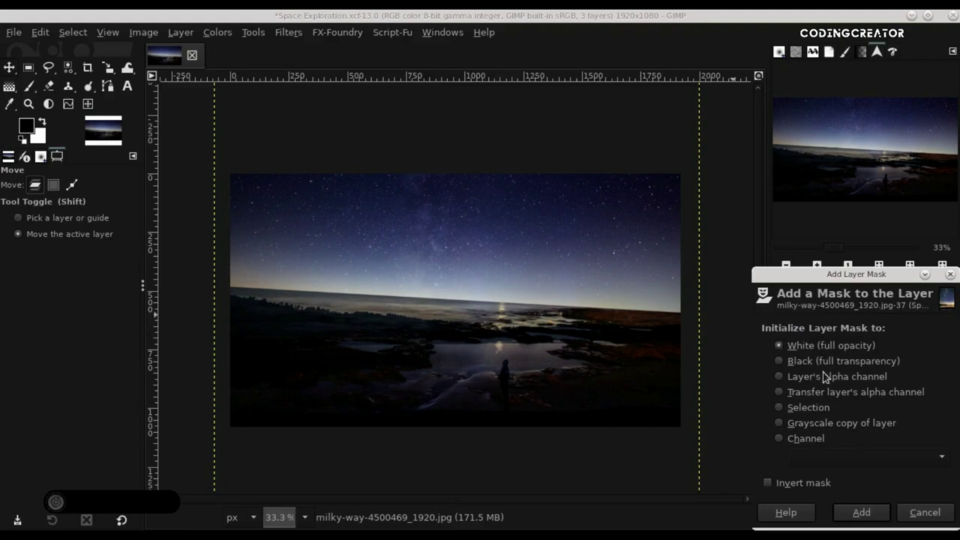
Add a white mask and paint black with a soft brush to hide the lower-left lake.
{"action": "left_click", "coordinate": [860, 513]}
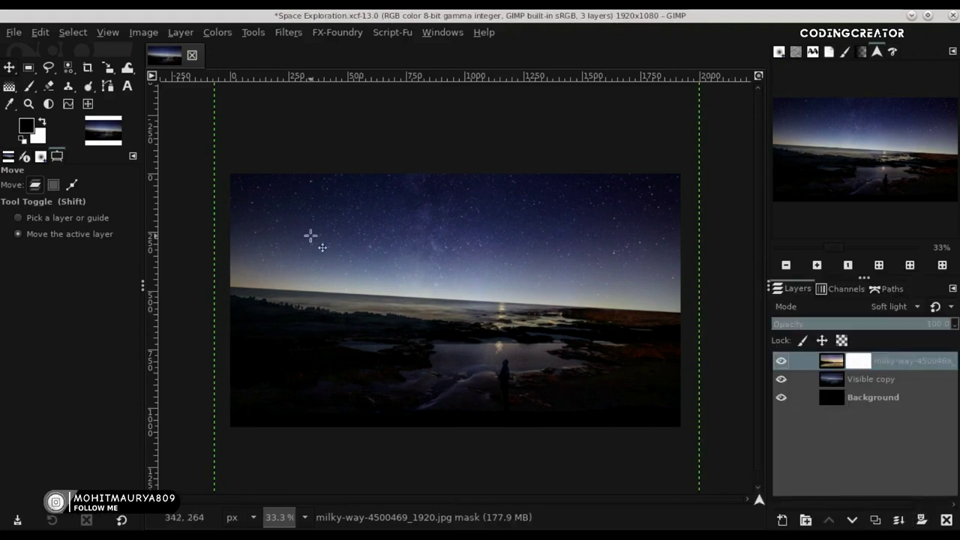
{"action": "left_click", "coordinate": [31, 87]}
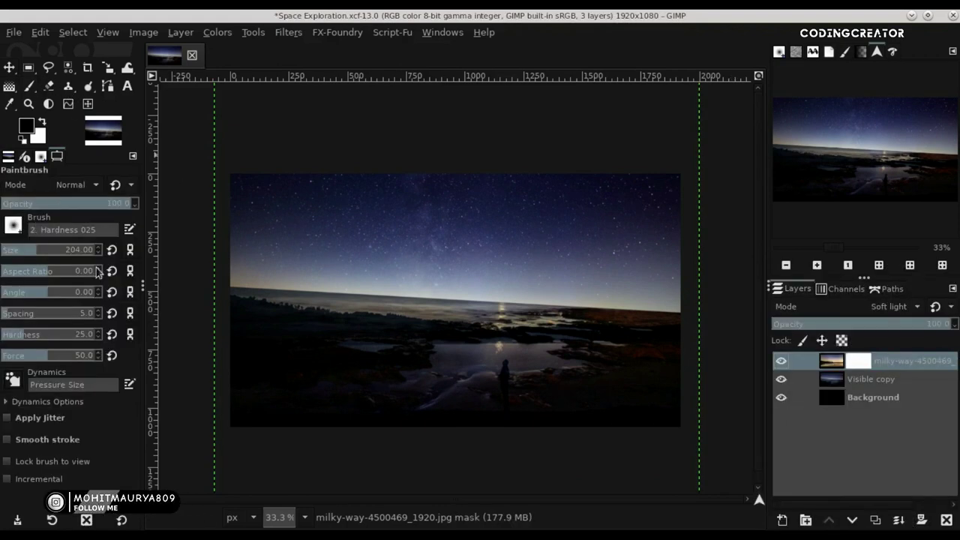
{"action": "left_click_drag", "start_coordinate": [61, 252], "coordinate": [64, 253]}
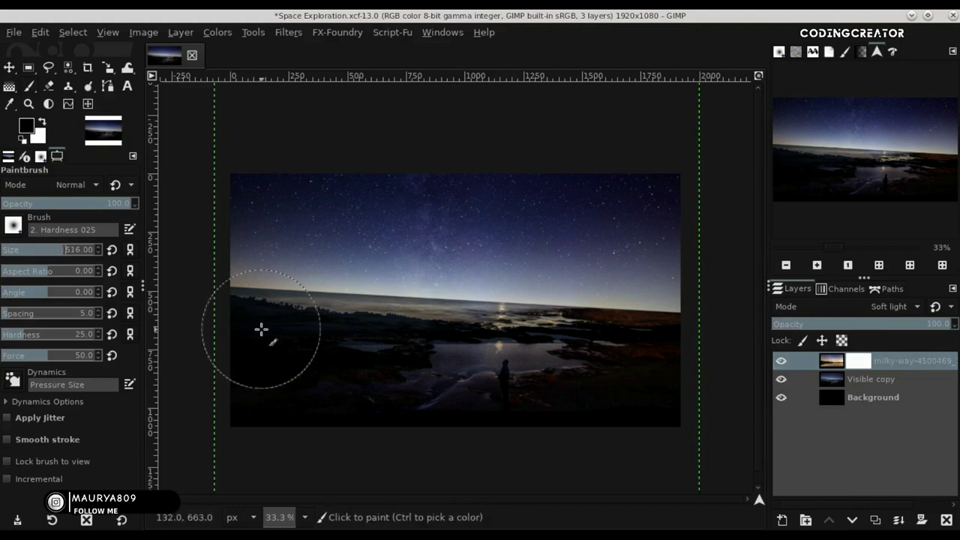
{"action": "mouse_move", "coordinate": [263, 332]}
{"action": "left_mouse_down"}
{"action": "mouse_move", "coordinate": [302, 395]}
{"action": "mouse_move", "coordinate": [403, 428]}
{"action": "mouse_move", "coordinate": [626, 435]}
{"action": "mouse_move", "coordinate": [668, 403]}
{"action": "mouse_move", "coordinate": [218, 391]}
{"action": "mouse_move", "coordinate": [229, 343]}
{"action": "mouse_move", "coordinate": [232, 356]}
{"action": "mouse_move", "coordinate": [690, 382]}
{"action": "mouse_move", "coordinate": [321, 335]}
{"action": "left_mouse_up"}
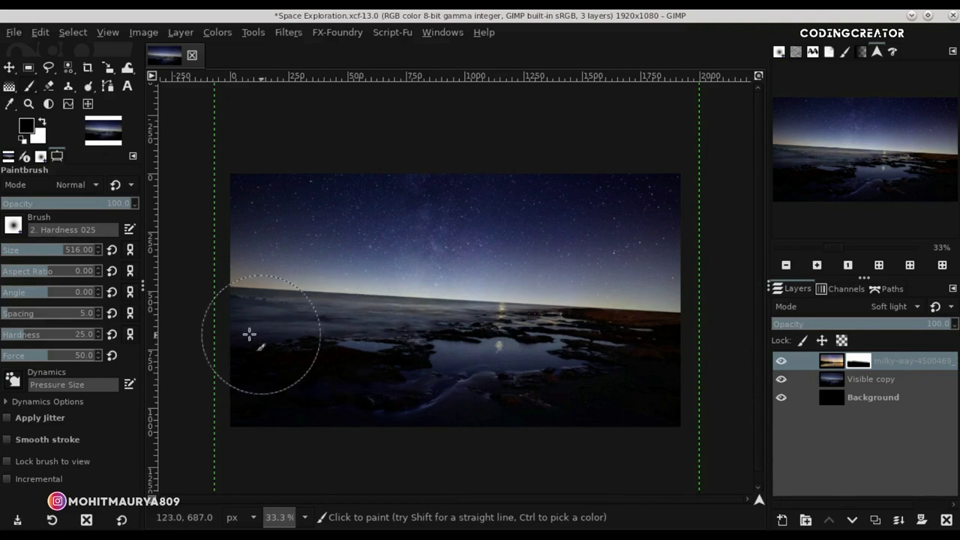
{"action": "scroll", "coordinate": [243, 333], "scroll_direction": "up", "scroll_amount": 1}
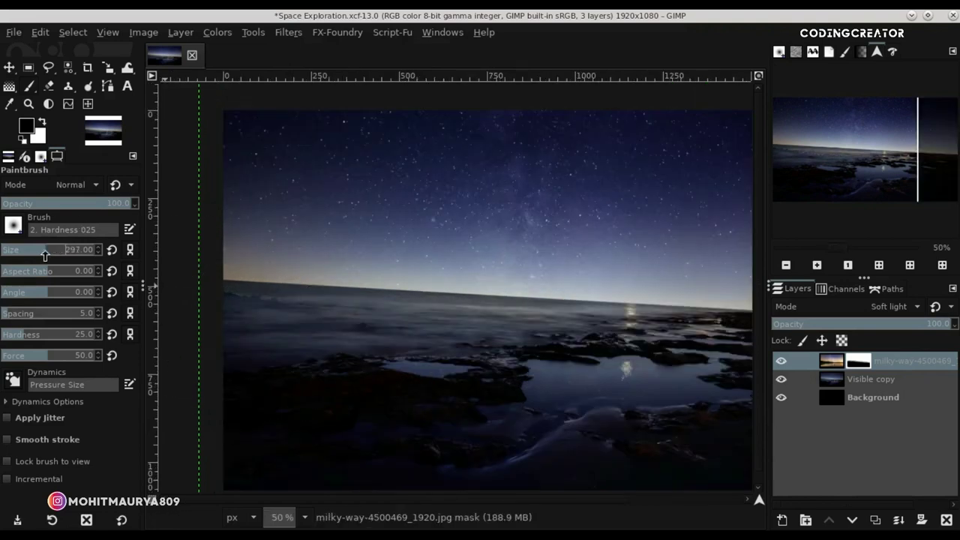
{"action": "mouse_move", "coordinate": [301, 343]}
{"action": "left_mouse_down"}
{"action": "mouse_move", "coordinate": [247, 326]}
{"action": "mouse_move", "coordinate": [274, 335]}
{"action": "left_mouse_up"}
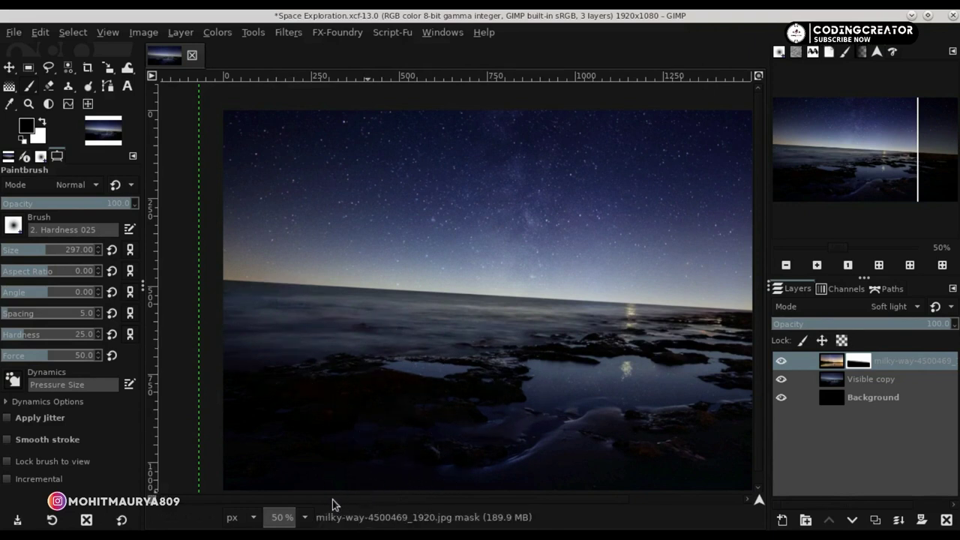
{"action": "scroll", "coordinate": [334, 500], "scroll_direction": "right", "scroll_amount": 3}
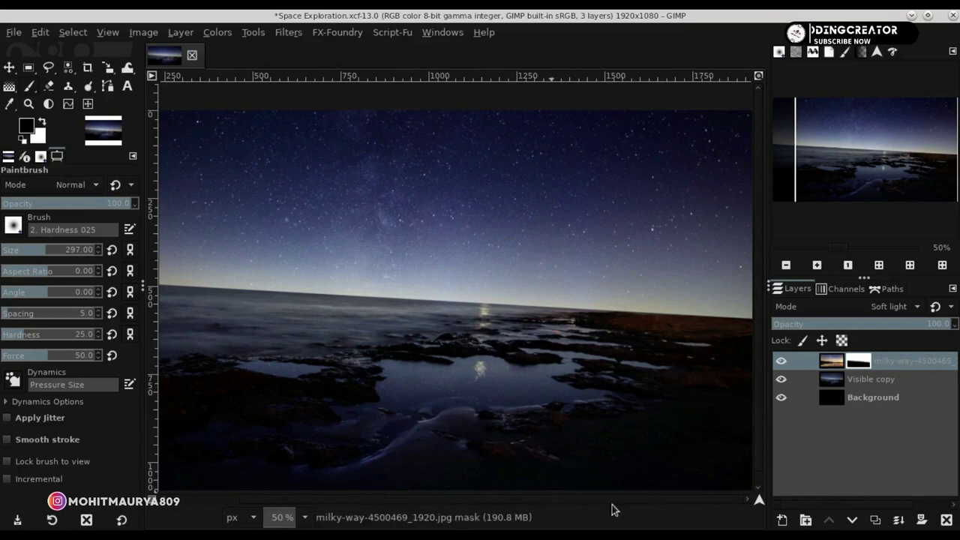
{"action": "left_click_drag", "start_coordinate": [759, 501], "coordinate": [770, 502]}
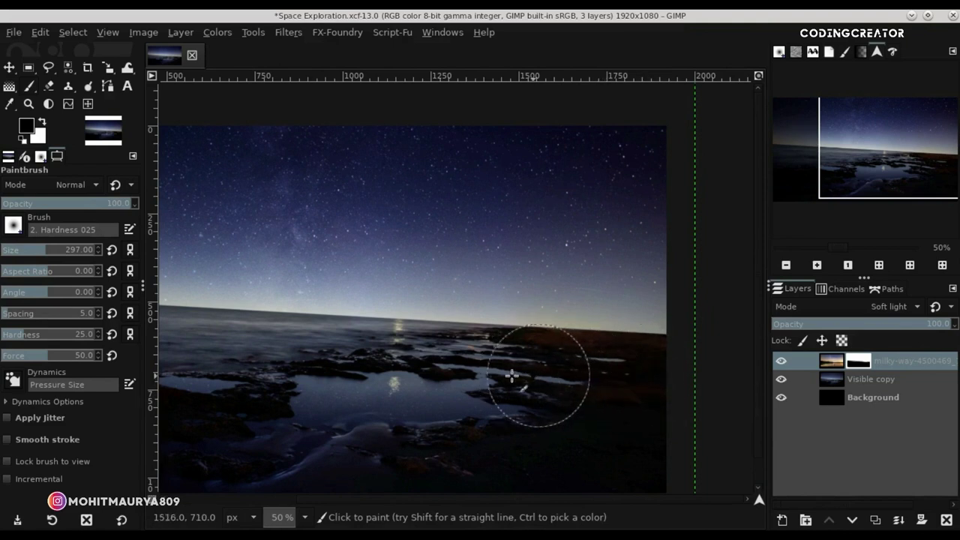
{"action": "key", "text": "minus"}
{"action": "key", "text": "minus"}
{"action": "key", "text": "minus"}
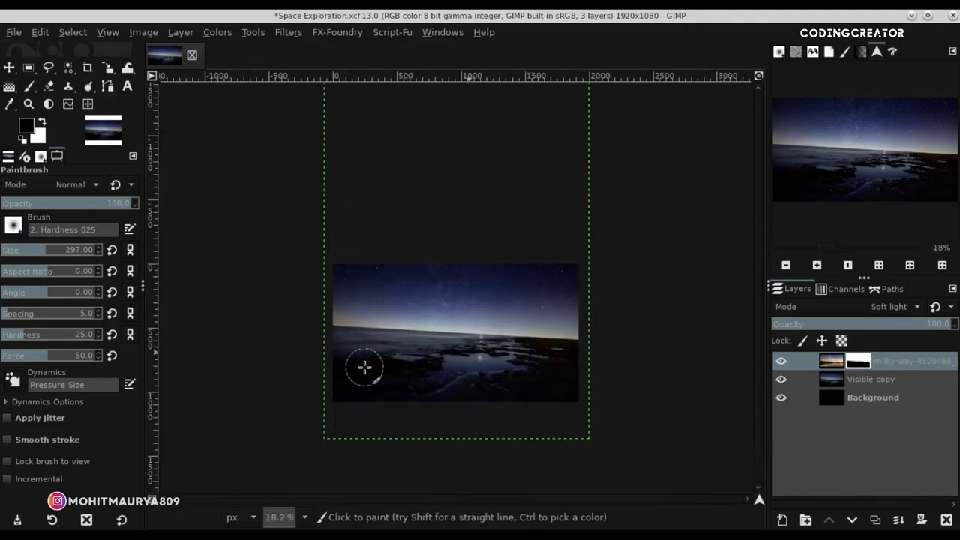
Save the composition and put the milky-way layer into a new Layer Group.
{"action": "left_click", "coordinate": [9, 68]}
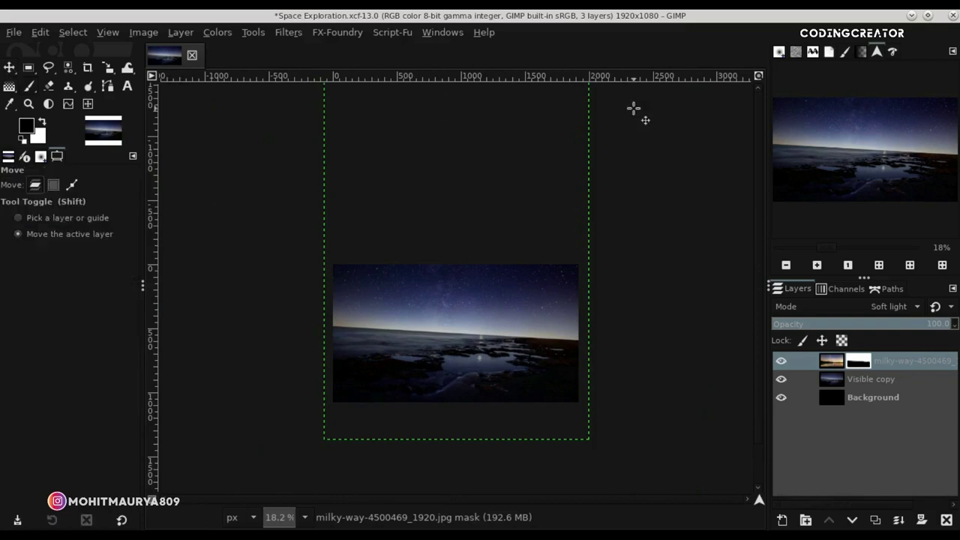
{"action": "left_click", "coordinate": [758, 77]}
{"action": "left_click", "coordinate": [853, 376]}
{"action": "left_click", "coordinate": [830, 361]}
{"action": "key", "text": "ctrl+s"}
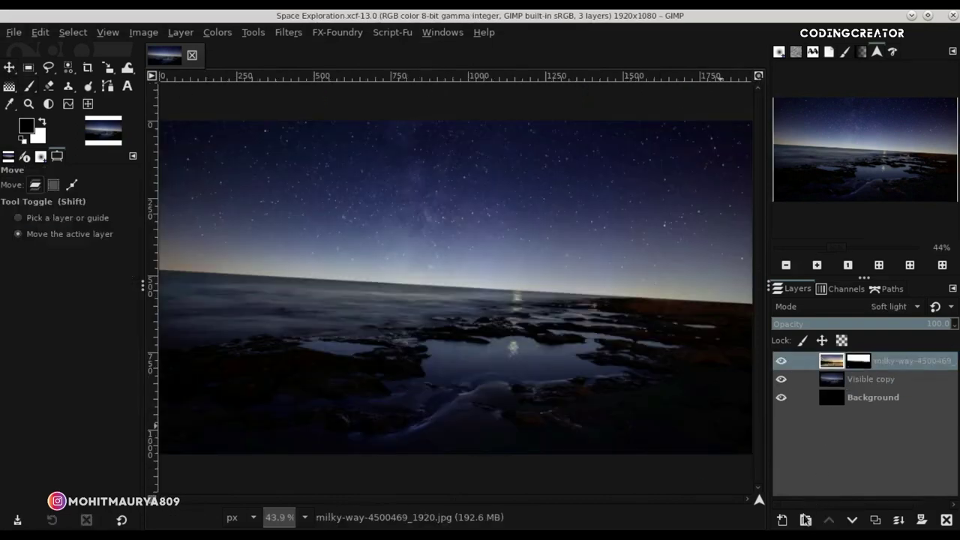
{"action": "left_click", "coordinate": [806, 519]}
{"action": "left_click_drag", "start_coordinate": [838, 384], "coordinate": [838, 363]}
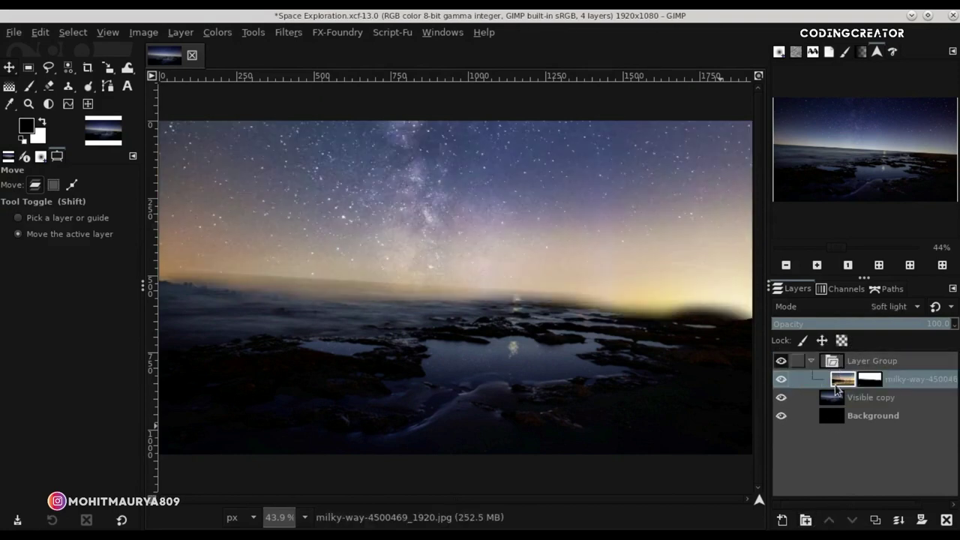
Move Visible copy into the Layer Group and nudge the selected group slightly downward.
{"action": "left_click_drag", "start_coordinate": [839, 397], "coordinate": [839, 384]}
{"action": "left_click", "coordinate": [811, 361]}
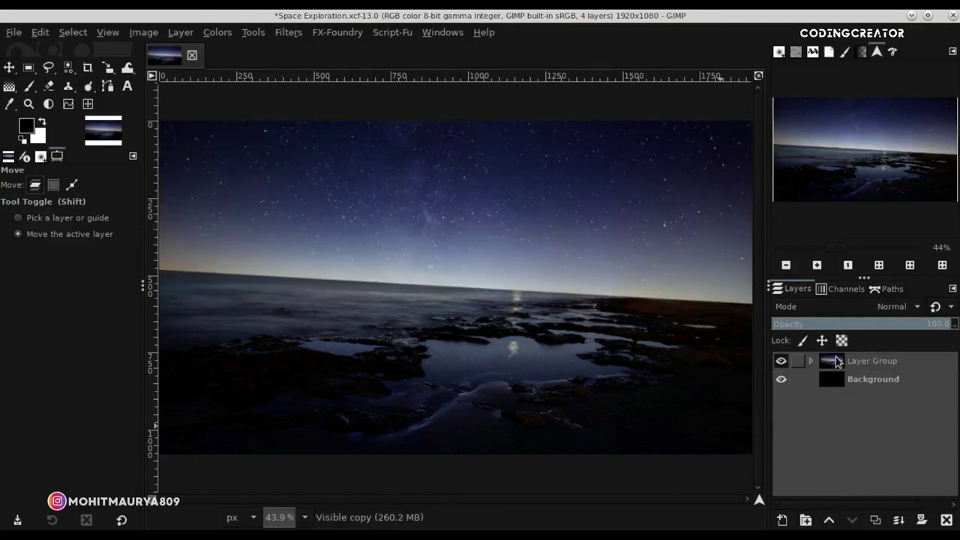
{"action": "left_click", "coordinate": [839, 362]}
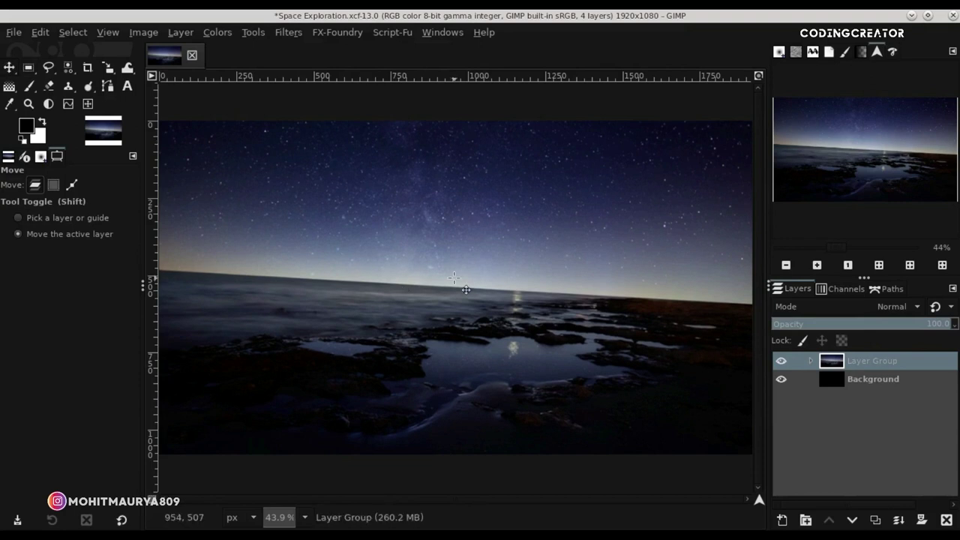
{"action": "key", "text": "shift+Down"}
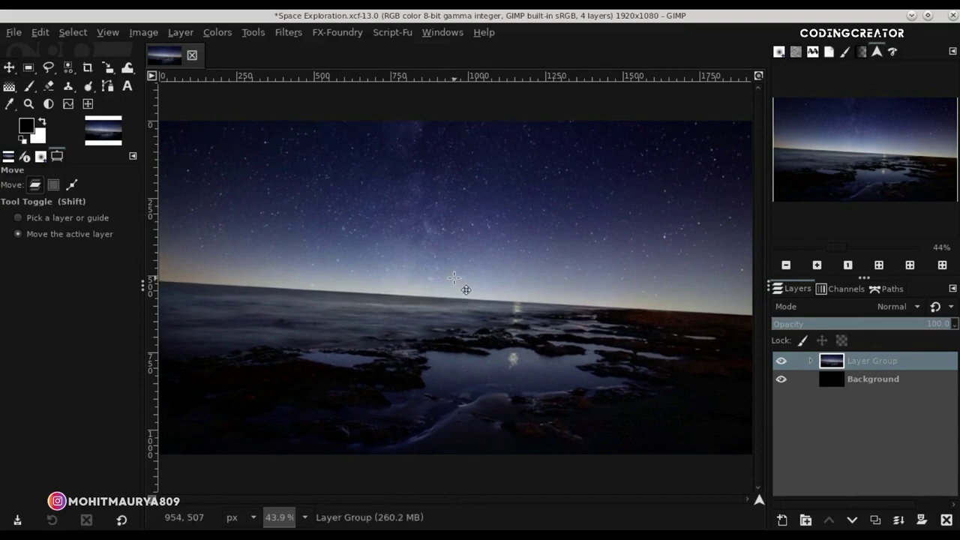
{"action": "key", "text": "shift+Down"}
{"action": "key", "text": "shift+Down"}
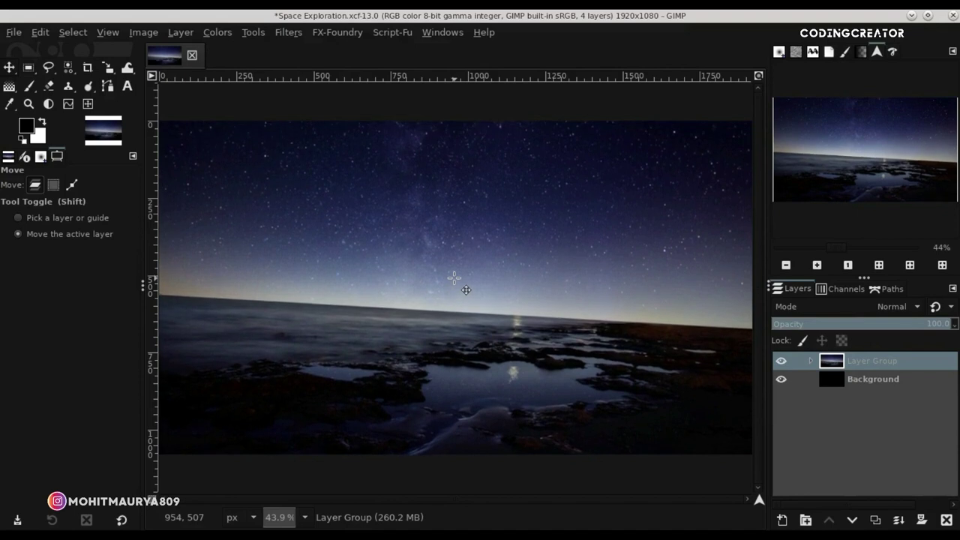
{"action": "key", "text": "Up"}
{"action": "key", "text": "Up"}
{"action": "key", "text": "Up"}
{"action": "key", "text": "Up"}
{"action": "key", "text": "Up"}
{"action": "key", "text": "Up"}
{"action": "key", "text": "Down"}
{"action": "key", "text": "Down"}
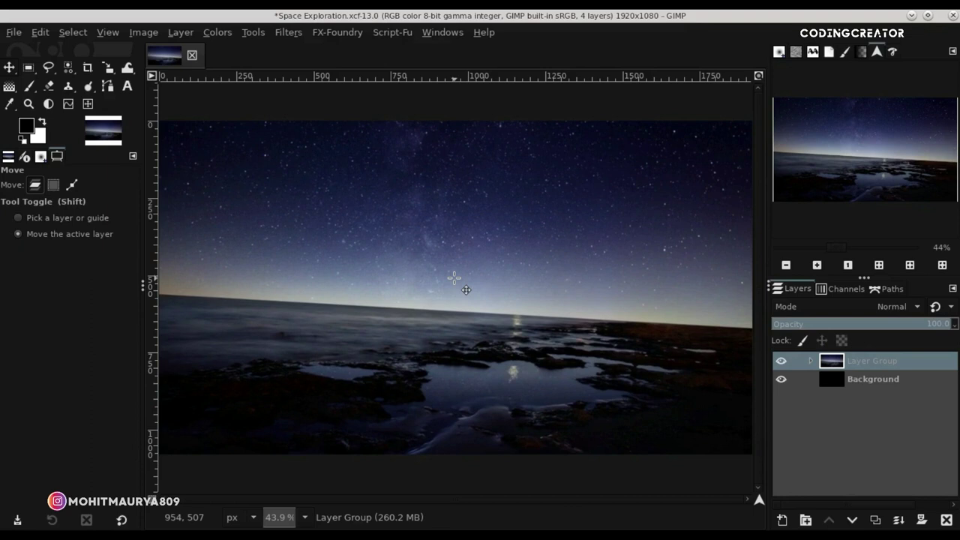
Check the Layer Group's contents and zoom the image to fit the window width.
{"action": "scroll", "coordinate": [454, 278], "scroll_direction": "down", "scroll_amount": 3}
{"action": "scroll", "coordinate": [453, 278], "scroll_direction": "up", "scroll_amount": 1}
{"action": "scroll", "coordinate": [454, 278], "scroll_direction": "up", "scroll_amount": 1}
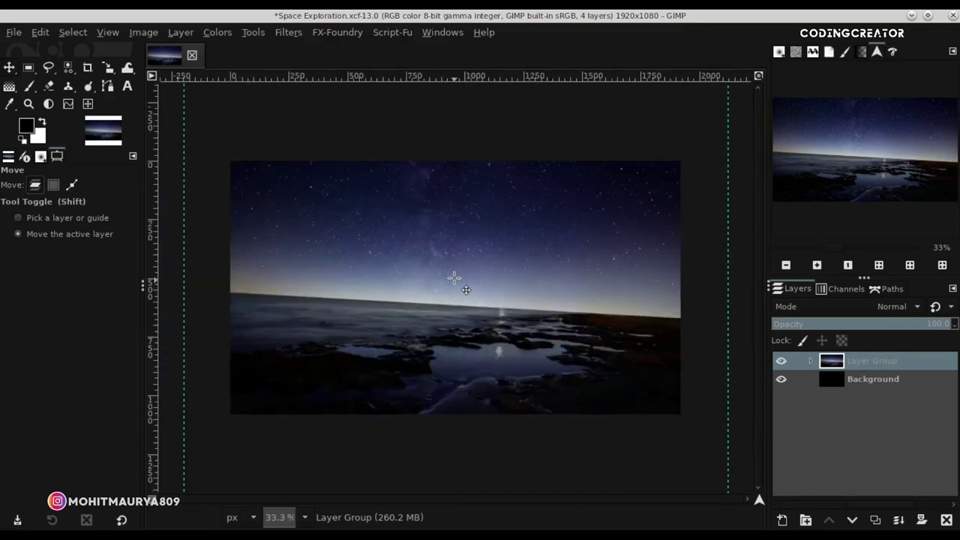
{"action": "left_click", "coordinate": [813, 361]}
{"action": "left_click", "coordinate": [812, 361]}
{"action": "left_click", "coordinate": [758, 76]}
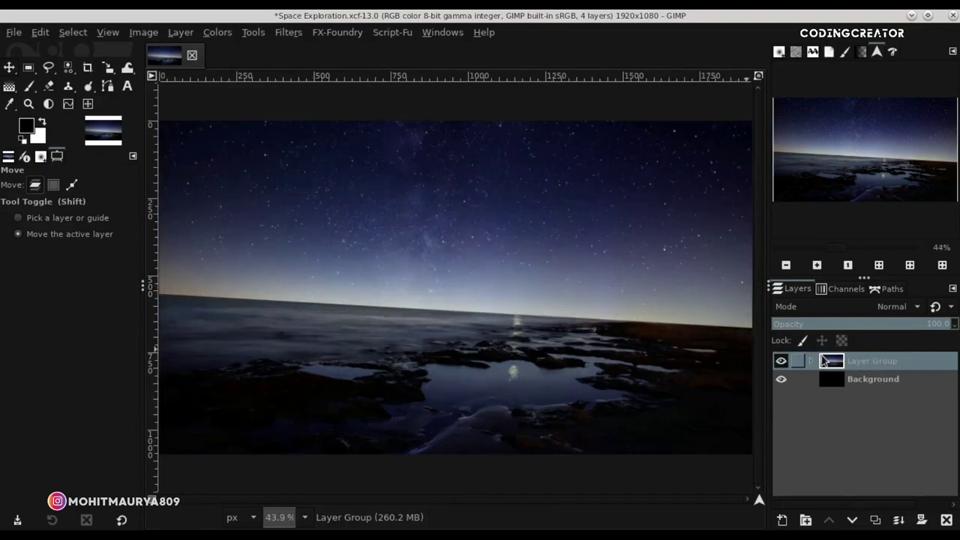
{"action": "left_click", "coordinate": [10, 34]}
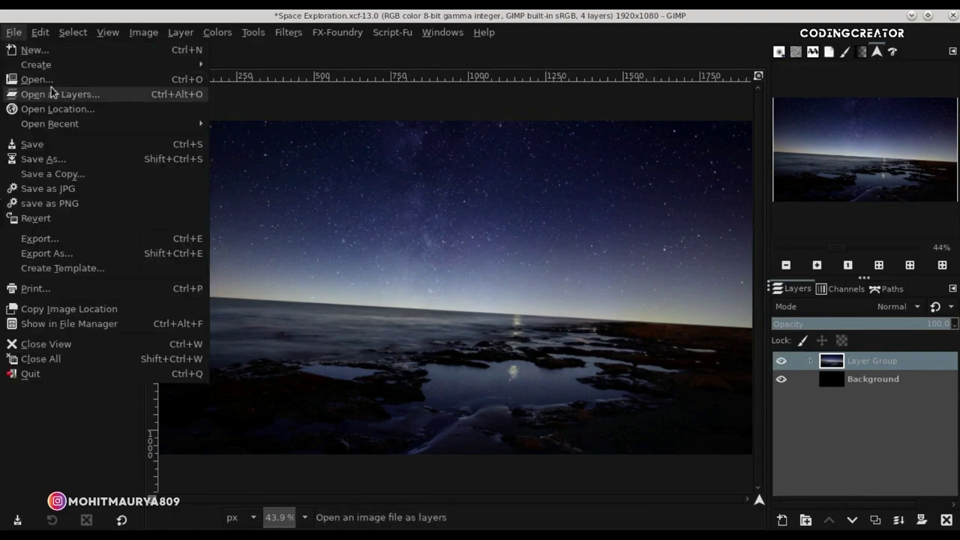
Open yorkshire-3709066_1920.jpg, add an alpha channel to its layer and duplicate it.
{"action": "left_click", "coordinate": [108, 79]}
{"action": "left_click", "coordinate": [248, 428]}
{"action": "left_click", "coordinate": [511, 510]}
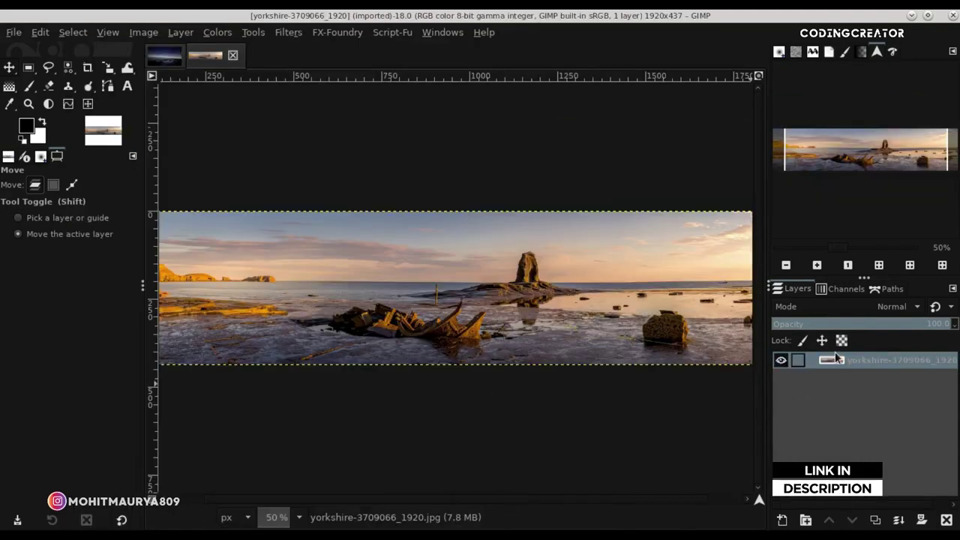
{"action": "right_click", "coordinate": [835, 358]}
{"action": "left_click", "coordinate": [782, 352]}
{"action": "left_click", "coordinate": [876, 521]}
{"action": "scroll", "coordinate": [518, 295], "scroll_direction": "down", "scroll_amount": 1}
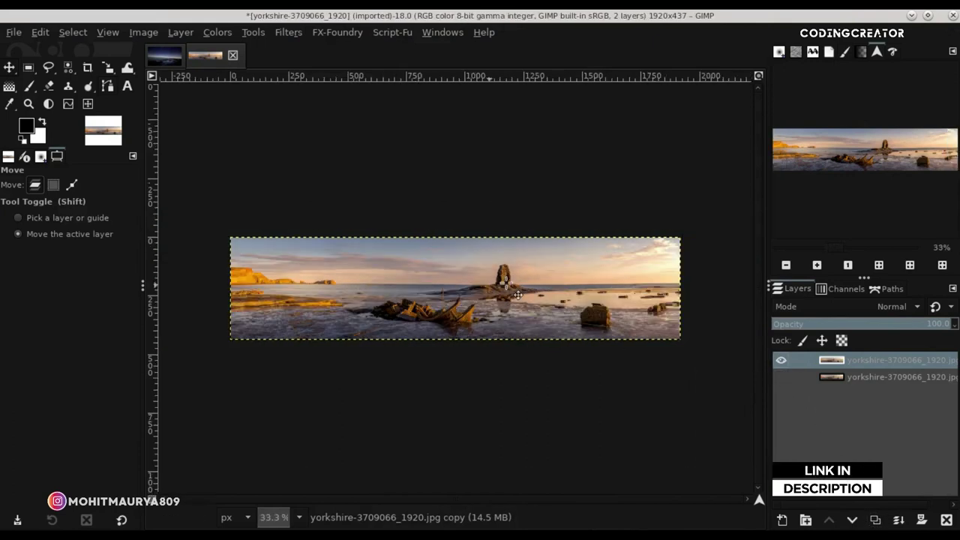
Copy a rectangular selection of the panorama's right part, then return to Space Exploration.
{"action": "left_click", "coordinate": [29, 70]}
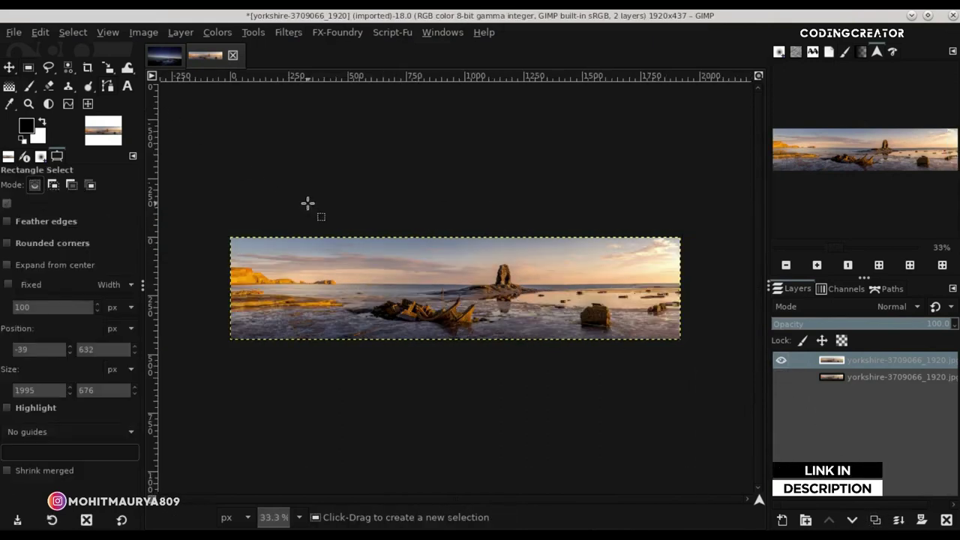
{"action": "mouse_move", "coordinate": [416, 220]}
{"action": "left_mouse_down"}
{"action": "mouse_move", "coordinate": [660, 346]}
{"action": "mouse_move", "coordinate": [675, 335]}
{"action": "left_mouse_up"}
{"action": "left_click_drag", "start_coordinate": [420, 285], "coordinate": [440, 291]}
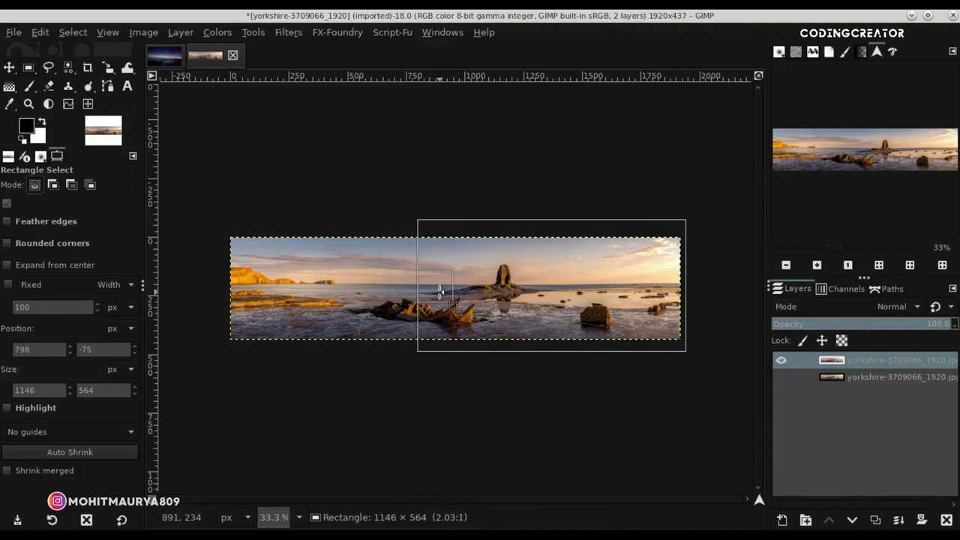
{"action": "left_click", "coordinate": [637, 339]}
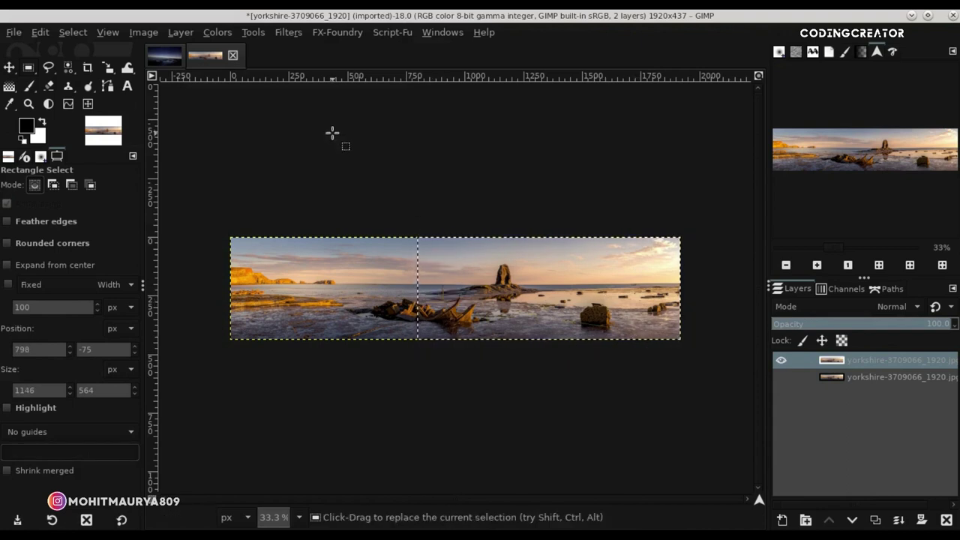
{"action": "left_click", "coordinate": [14, 33]}
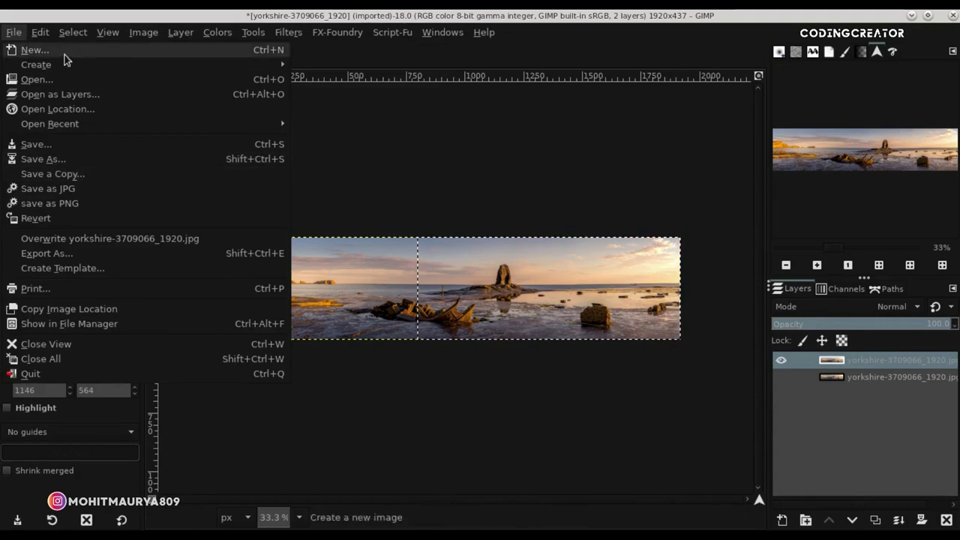
{"action": "left_click", "coordinate": [66, 114]}
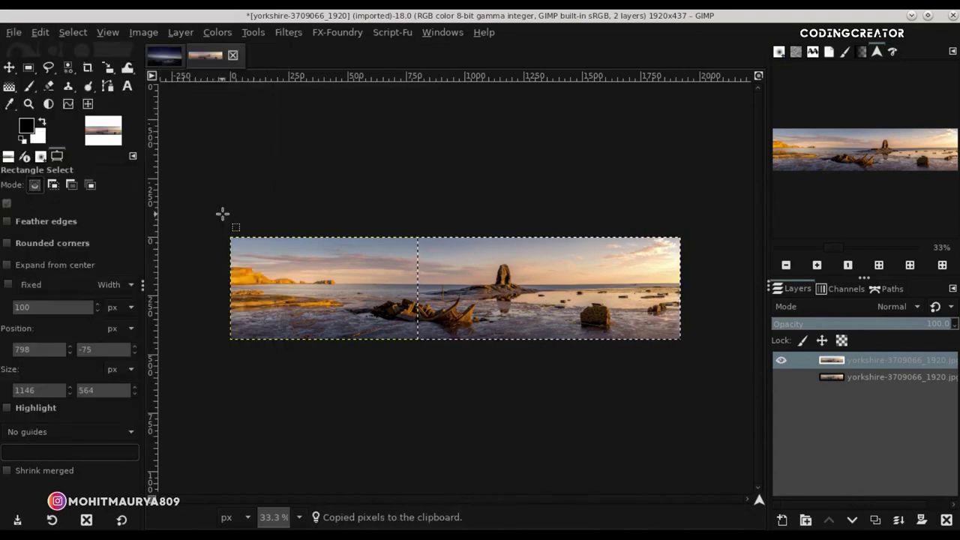
{"action": "left_click", "coordinate": [165, 55]}
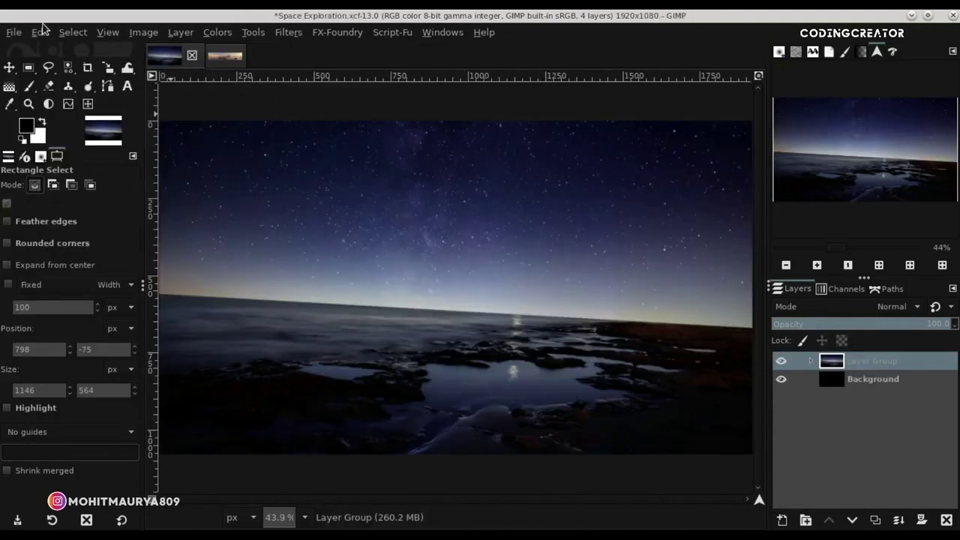
Paste the copied strip as a new layer and align it to the canvas's left edge.
{"action": "left_click", "coordinate": [41, 32]}
{"action": "mouse_move", "coordinate": [67, 219]}
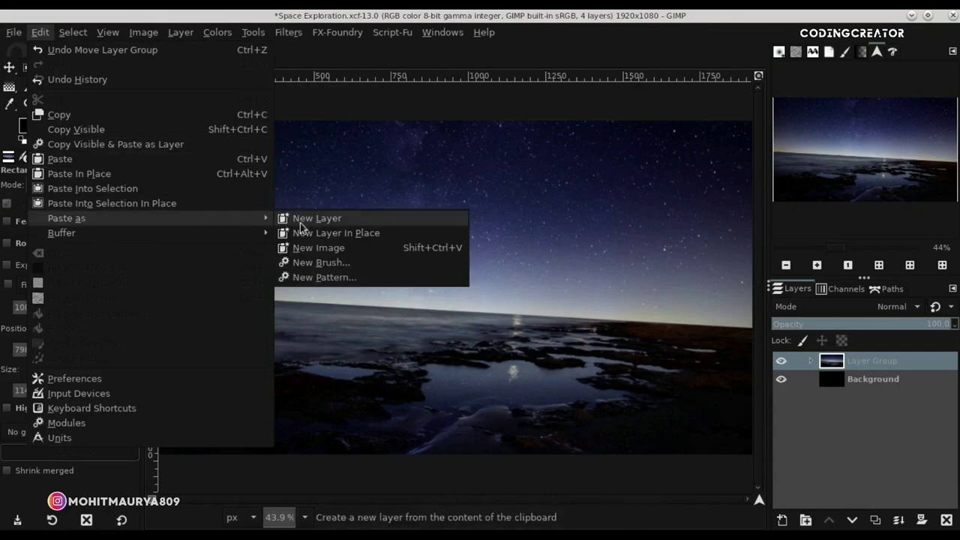
{"action": "left_click", "coordinate": [315, 218]}
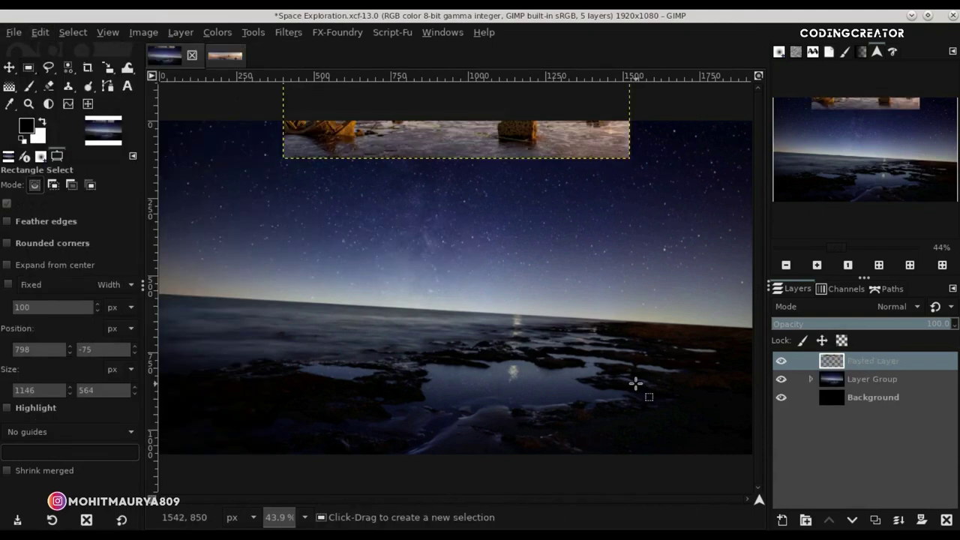
{"action": "left_click", "coordinate": [9, 67]}
{"action": "mouse_move", "coordinate": [338, 118]}
{"action": "left_mouse_down"}
{"action": "mouse_move", "coordinate": [294, 318]}
{"action": "mouse_move", "coordinate": [281, 325]}
{"action": "left_mouse_up"}
{"action": "left_click_drag", "start_coordinate": [758, 511], "coordinate": [752, 510]}
{"action": "left_click_drag", "start_coordinate": [577, 369], "coordinate": [562, 369]}
{"action": "left_click_drag", "start_coordinate": [422, 321], "coordinate": [431, 321]}
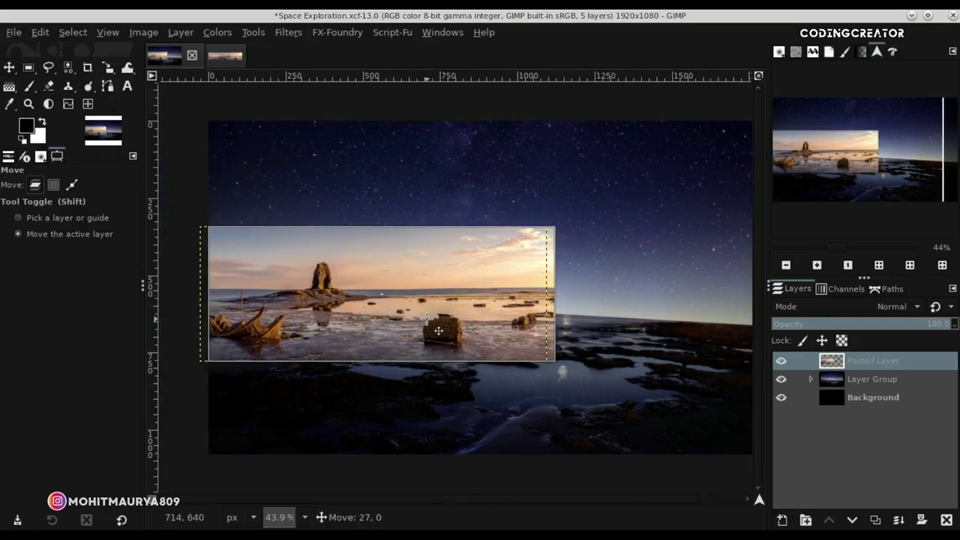
{"action": "scroll", "coordinate": [427, 318], "scroll_direction": "down", "scroll_amount": 1}
{"action": "scroll", "coordinate": [427, 318], "scroll_direction": "down", "scroll_amount": 1}
{"action": "scroll", "coordinate": [427, 318], "scroll_direction": "up", "scroll_amount": 1}
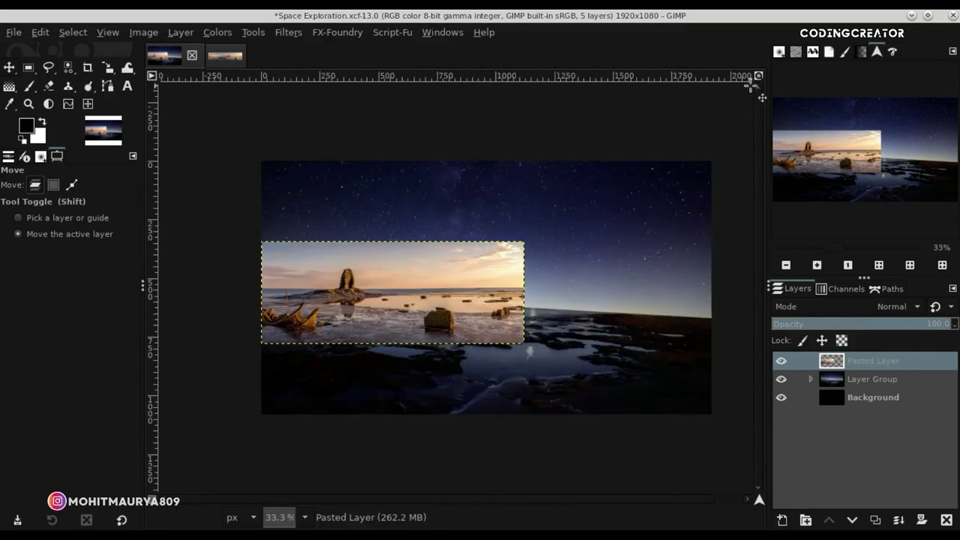
{"action": "scroll", "coordinate": [583, 289], "scroll_direction": "up", "scroll_amount": 1}
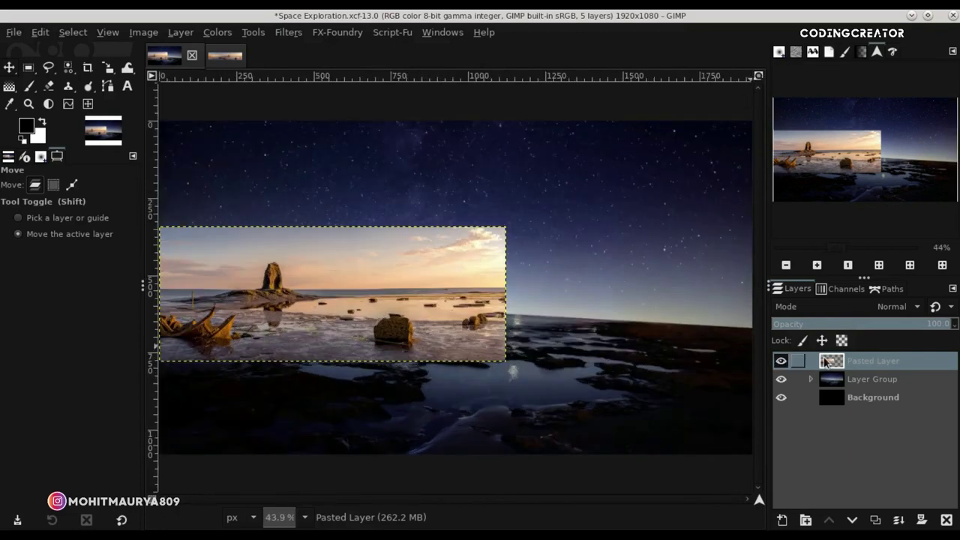
Set the Pasted Layer to Overlay mode and shift it slightly down.
{"action": "left_click", "coordinate": [862, 307]}
{"action": "scroll", "coordinate": [859, 305], "scroll_direction": "down", "scroll_amount": 5}
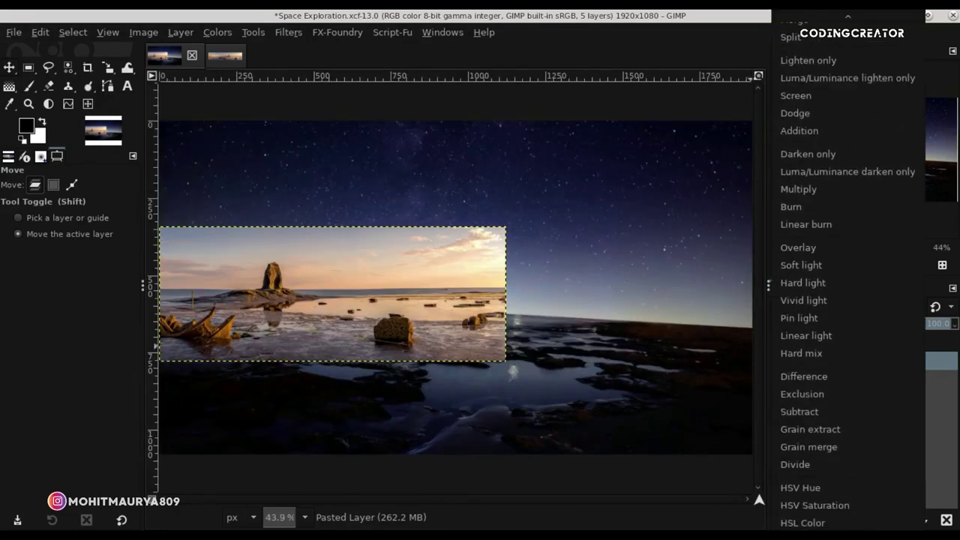
{"action": "left_click", "coordinate": [813, 209]}
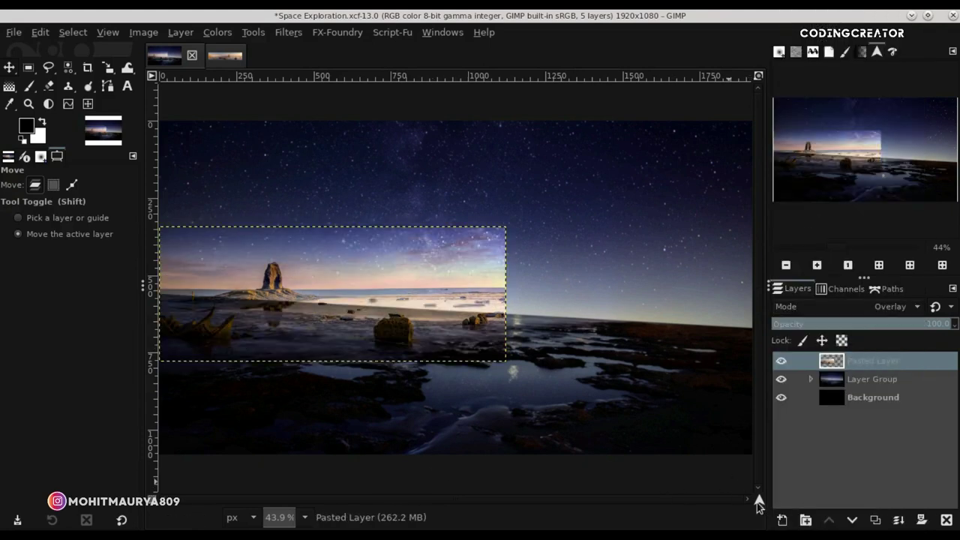
{"action": "scroll", "coordinate": [758, 506], "scroll_direction": "left", "scroll_amount": 1}
{"action": "left_click_drag", "start_coordinate": [477, 337], "coordinate": [466, 343]}
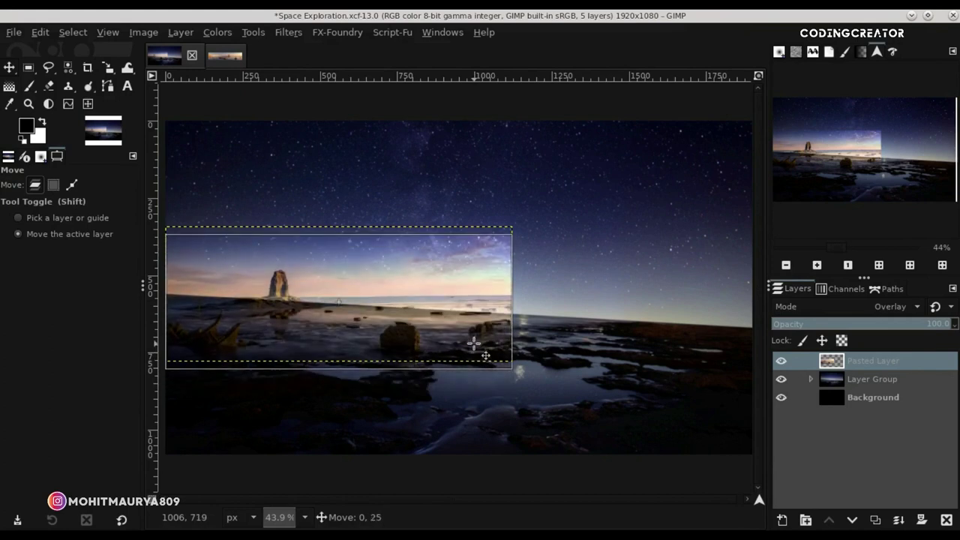
Rotate the pasted strip about 4.43° and shift it slightly down and right.
{"action": "left_click", "coordinate": [107, 68]}
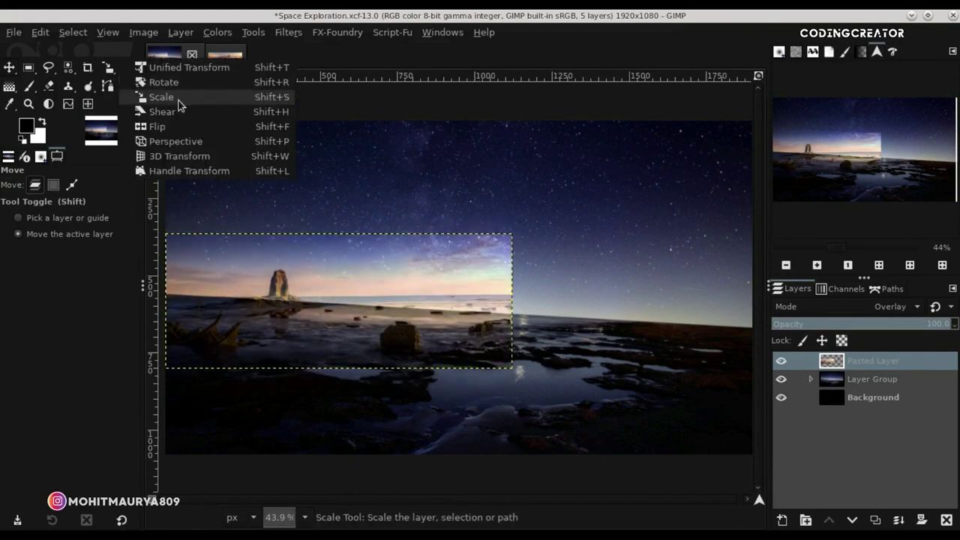
{"action": "left_click", "coordinate": [176, 83]}
{"action": "left_click", "coordinate": [481, 330]}
{"action": "left_click_drag", "start_coordinate": [471, 320], "coordinate": [470, 332]}
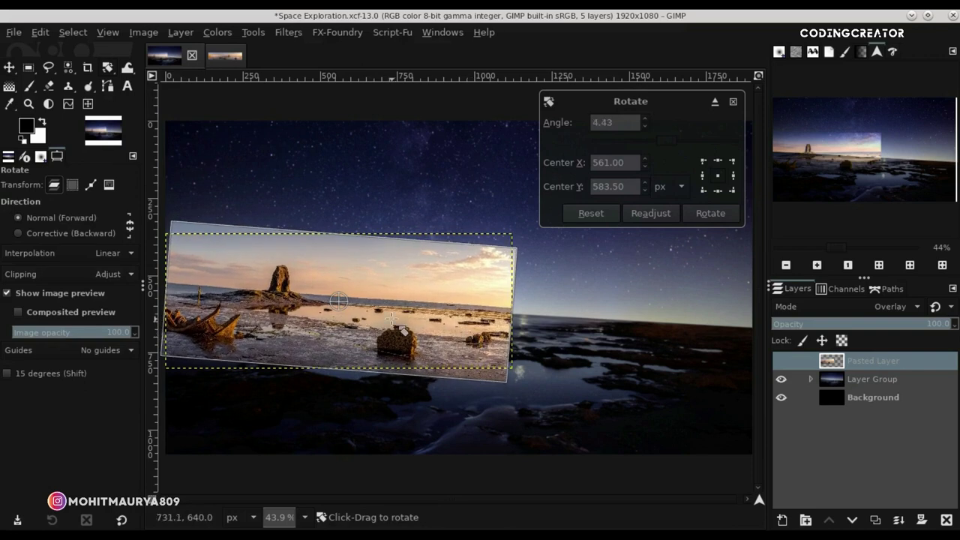
{"action": "key", "text": "Return"}
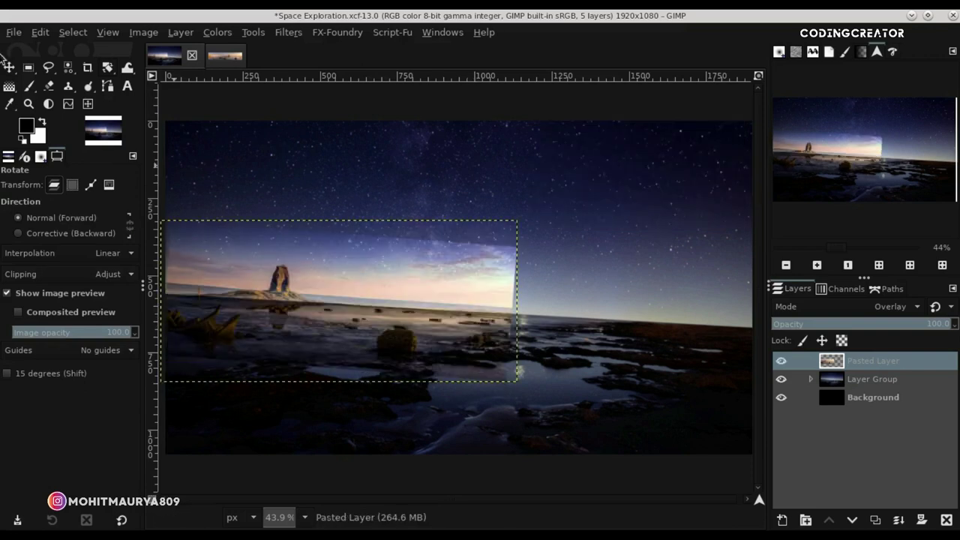
{"action": "left_click", "coordinate": [9, 67]}
{"action": "mouse_move", "coordinate": [289, 303]}
{"action": "left_mouse_down"}
{"action": "mouse_move", "coordinate": [295, 313]}
{"action": "mouse_move", "coordinate": [284, 314]}
{"action": "left_mouse_up"}
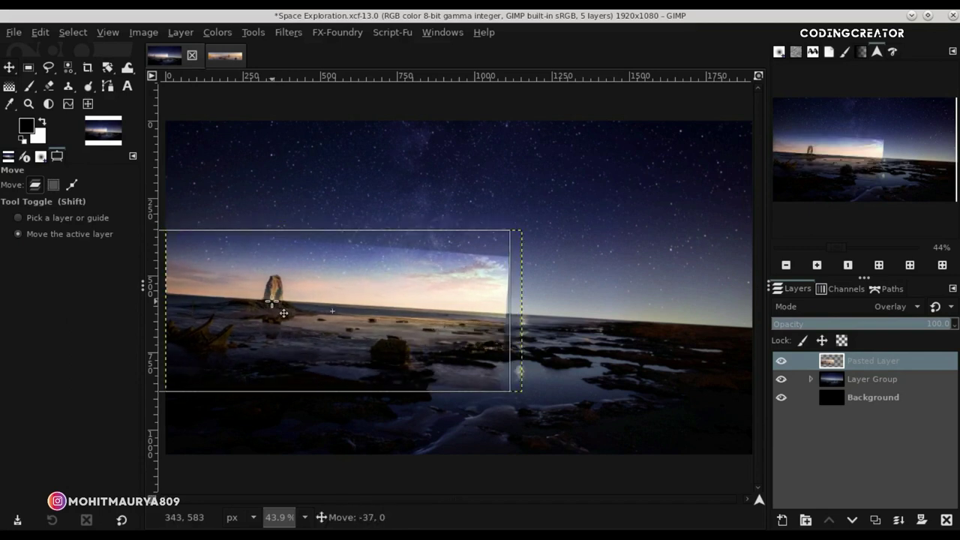
Set the strip back to Normal mode and rotate it by -1.02°.
{"action": "left_click", "coordinate": [781, 362]}
{"action": "left_click", "coordinate": [782, 361]}
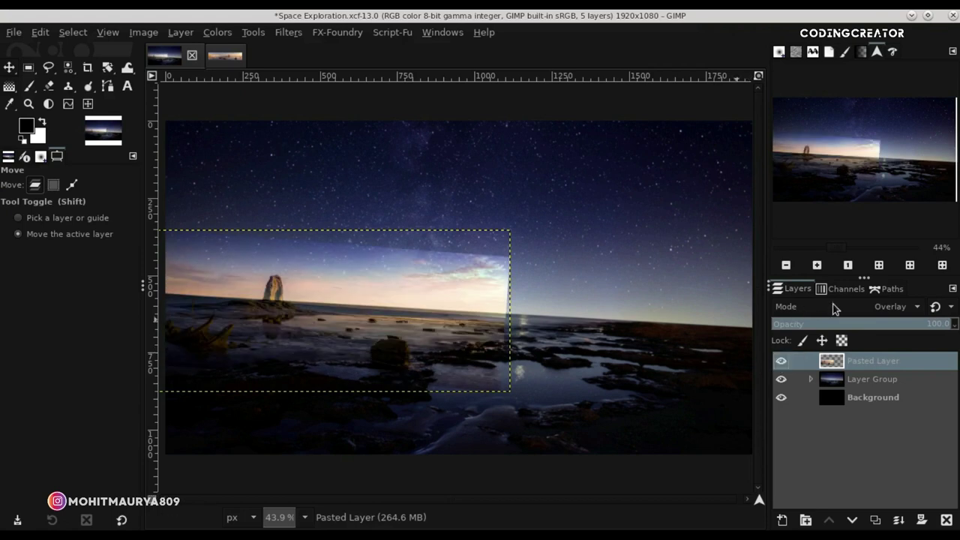
{"action": "left_click", "coordinate": [835, 309]}
{"action": "left_click", "coordinate": [825, 27]}
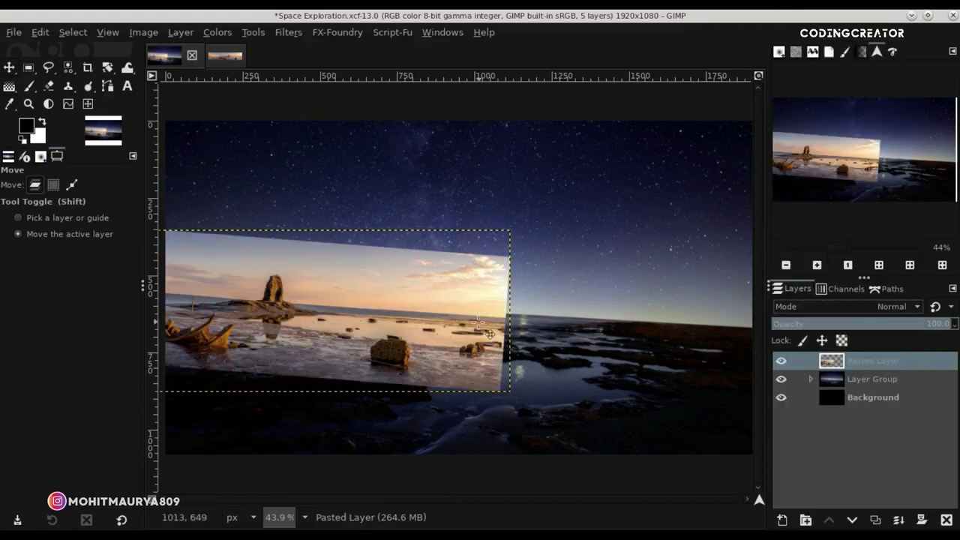
{"action": "left_click", "coordinate": [107, 68]}
{"action": "left_click", "coordinate": [372, 331]}
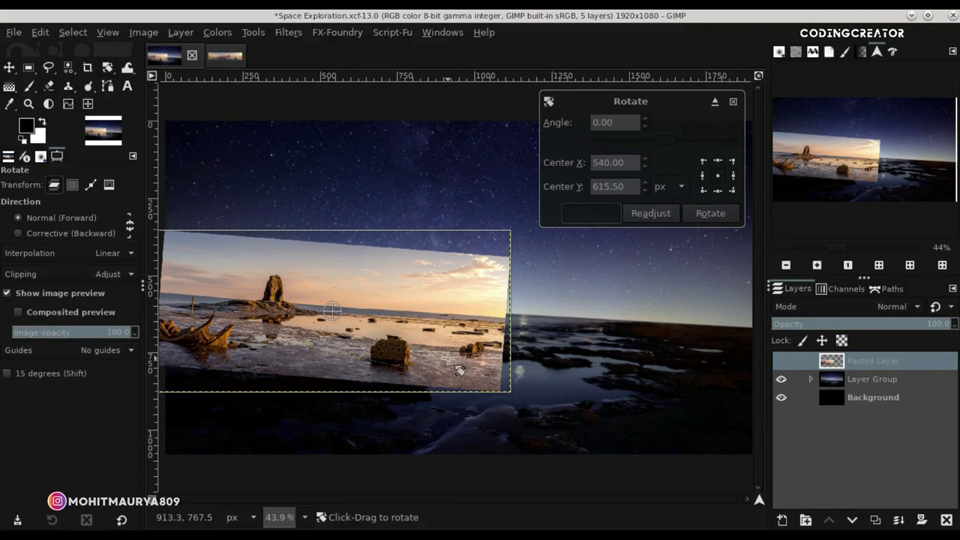
{"action": "left_click_drag", "start_coordinate": [448, 357], "coordinate": [449, 357]}
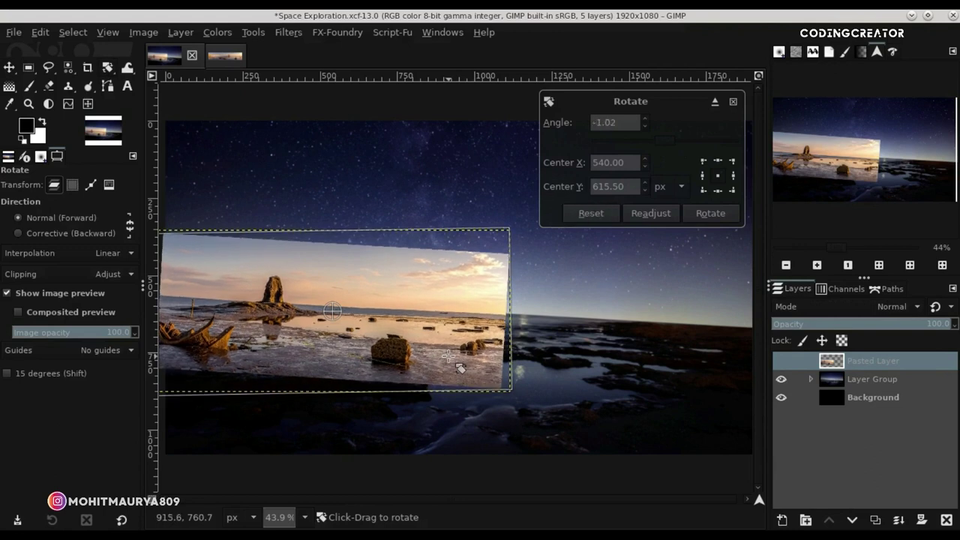
{"action": "key", "text": "Return"}
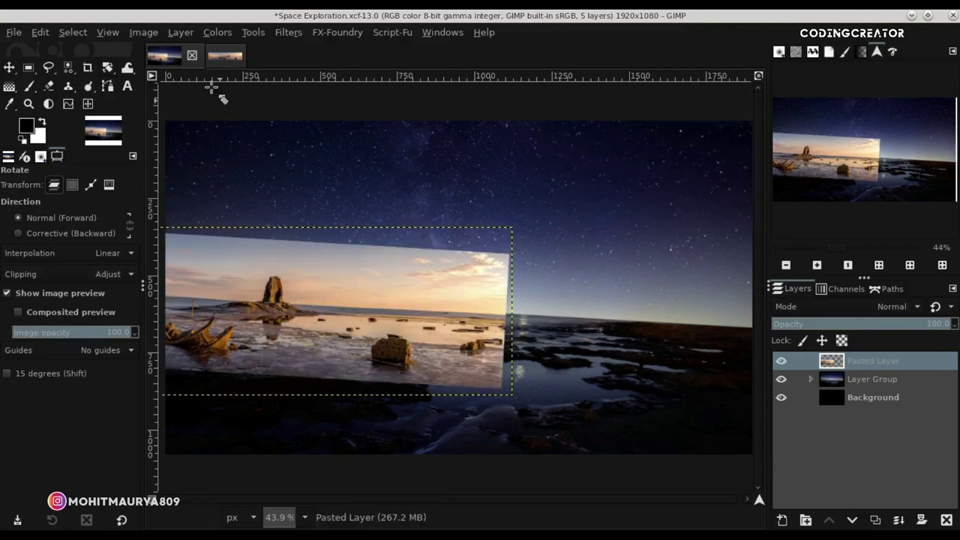
{"action": "left_click", "coordinate": [180, 32]}
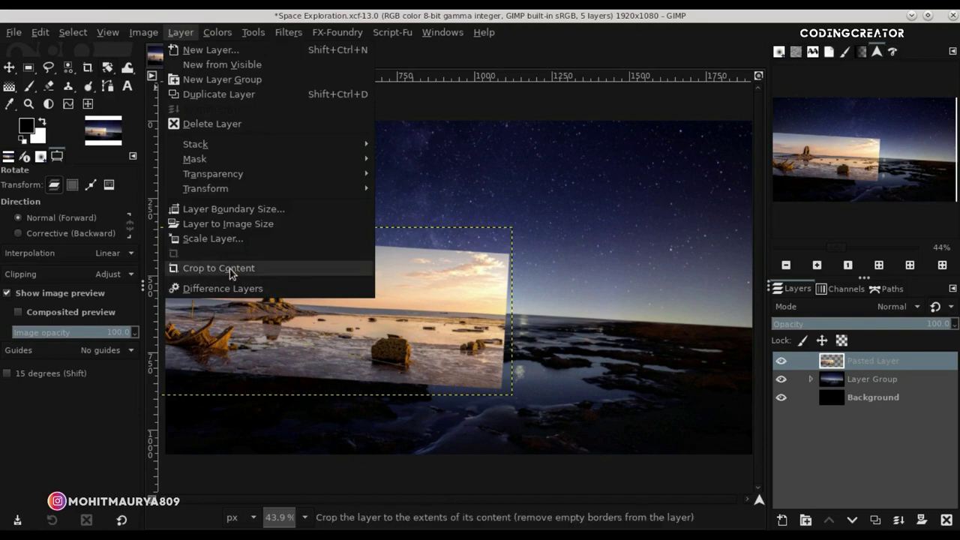
Crop the Pasted Layer to its content and set its mode to Overlay.
{"action": "left_click", "coordinate": [229, 268]}
{"action": "left_click", "coordinate": [9, 68]}
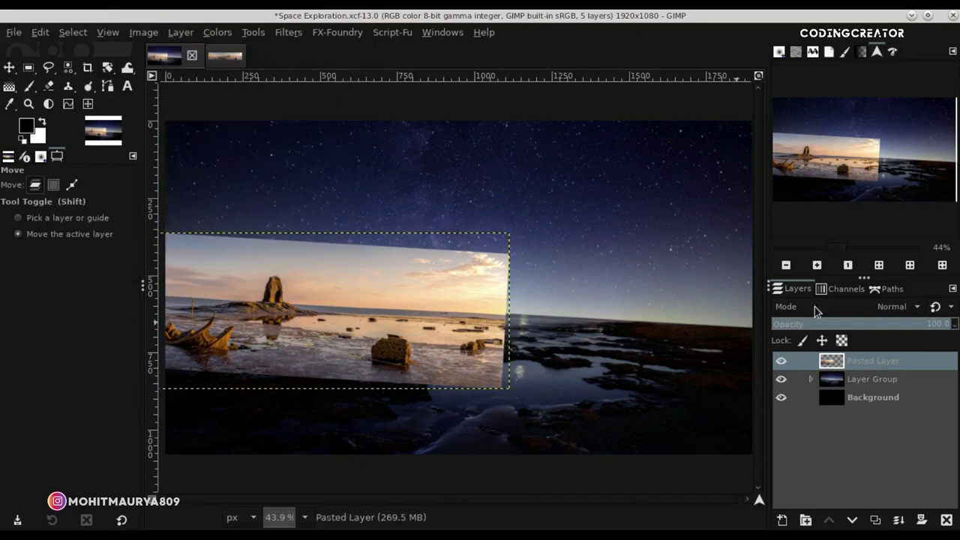
{"action": "left_click", "coordinate": [850, 307]}
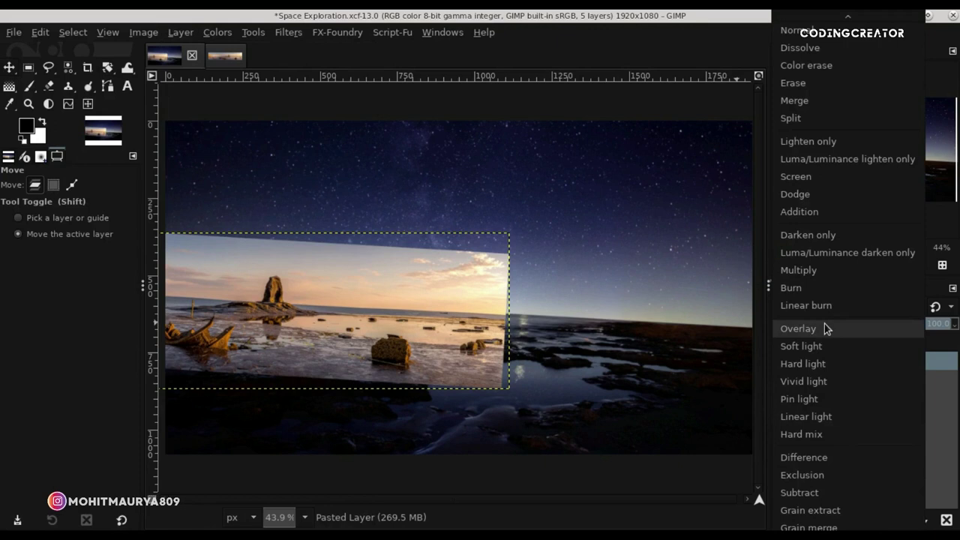
{"action": "left_click", "coordinate": [824, 328]}
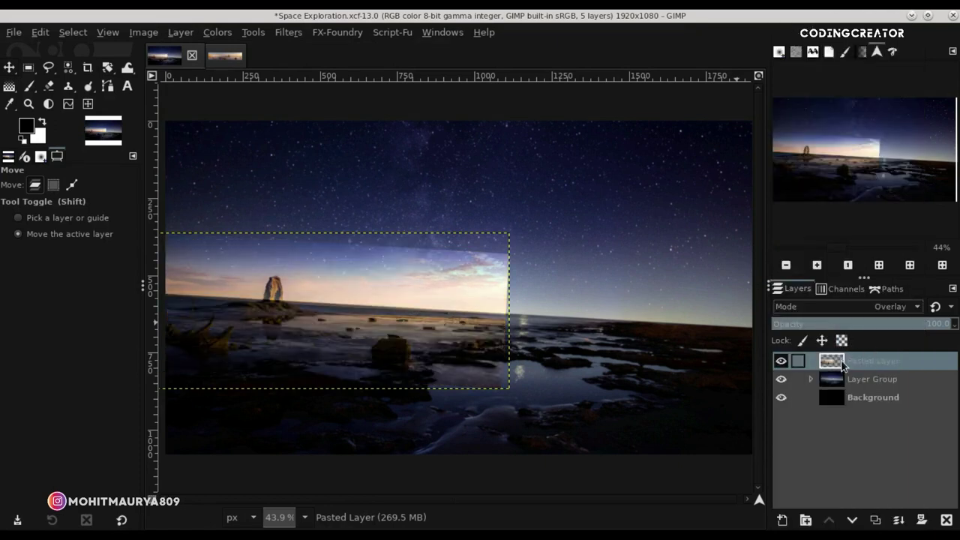
Duplicate the strip, hide the original below Background, and start enlarging the copy.
{"action": "left_click", "coordinate": [876, 523]}
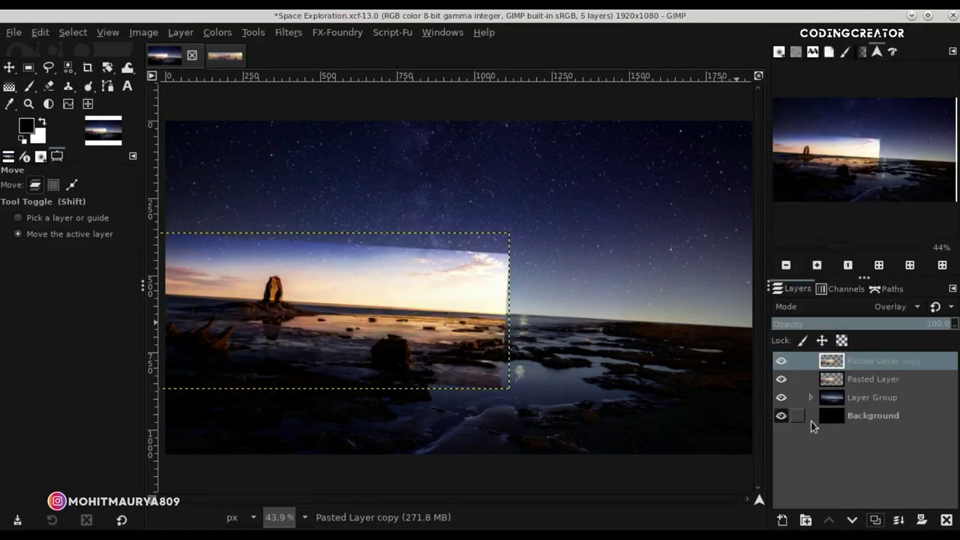
{"action": "left_click", "coordinate": [781, 379]}
{"action": "left_click_drag", "start_coordinate": [870, 379], "coordinate": [868, 424]}
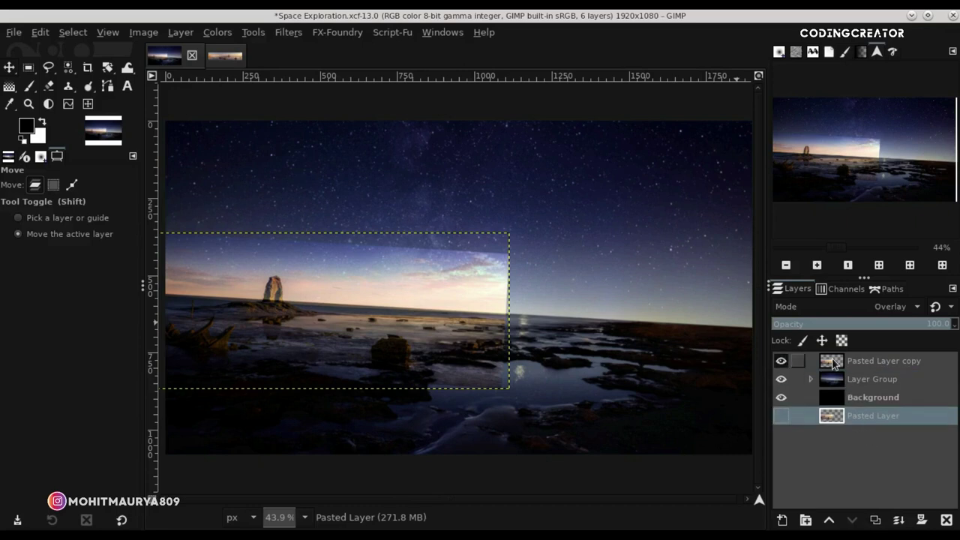
{"action": "left_click", "coordinate": [823, 361]}
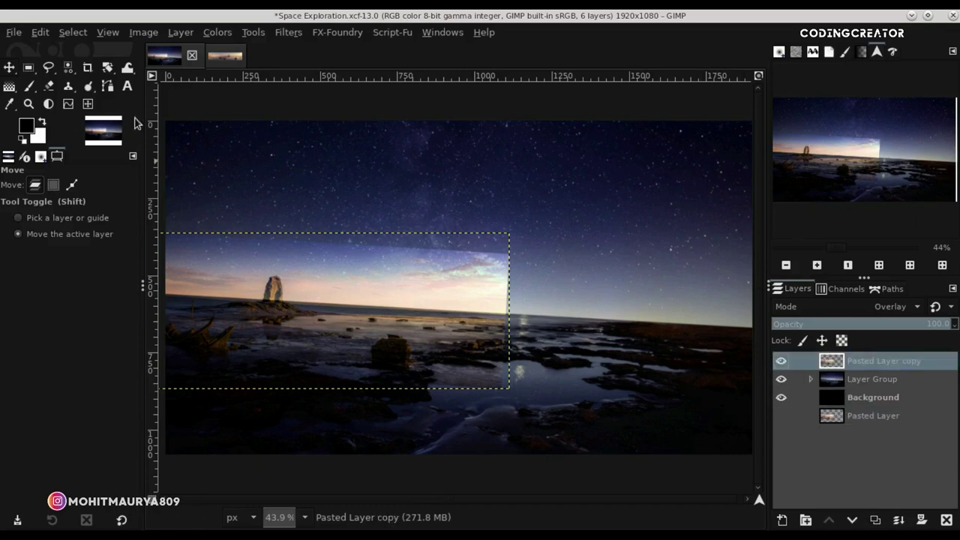
{"action": "left_click_drag", "start_coordinate": [111, 69], "coordinate": [150, 95]}
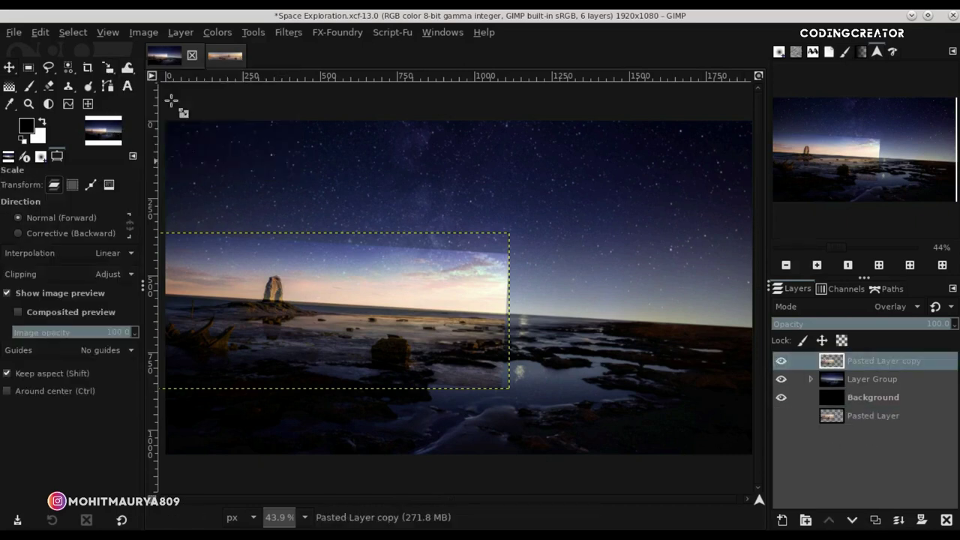
{"action": "left_click", "coordinate": [319, 289]}
{"action": "left_click_drag", "start_coordinate": [510, 404], "coordinate": [546, 430]}
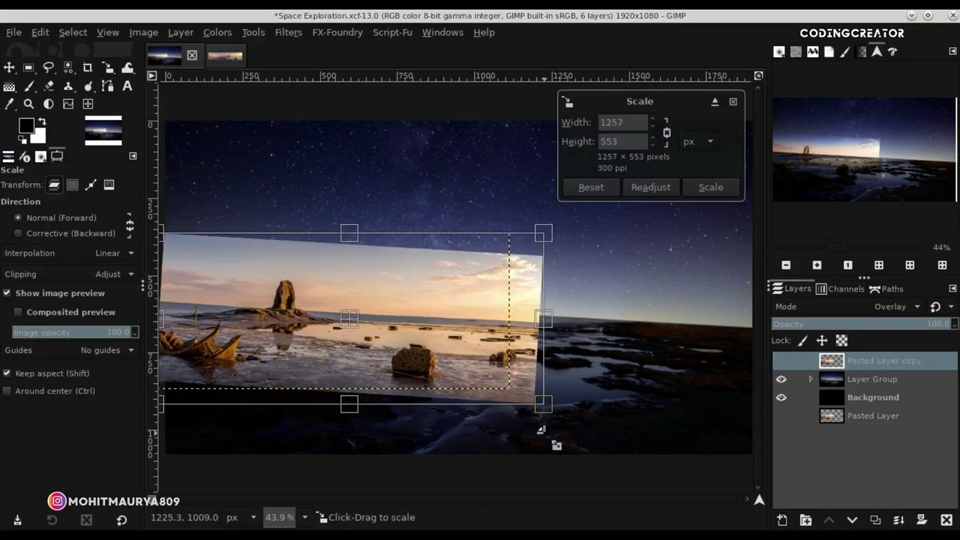
Scale the lake strip copy to 1352×595 px and move it up-left along the horizon.
{"action": "key", "text": "Return"}
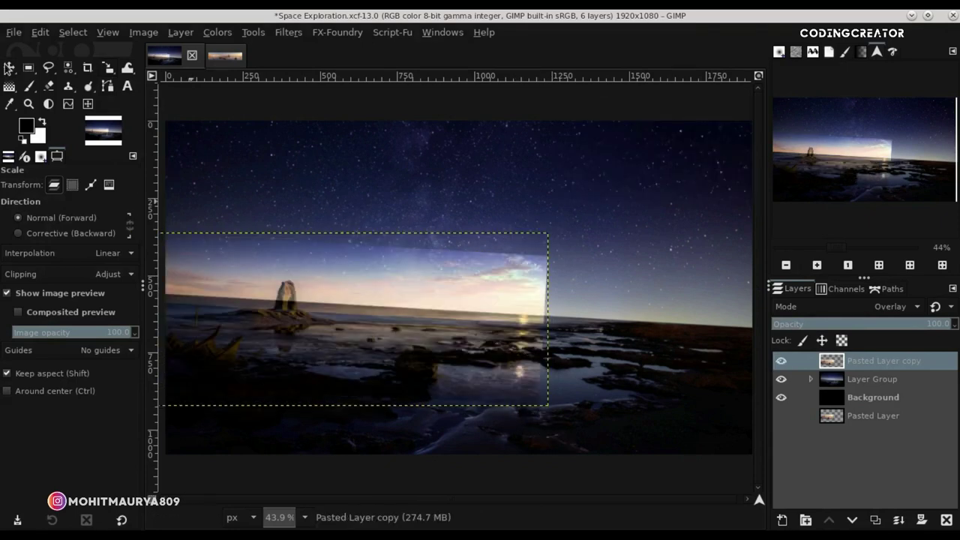
{"action": "left_click", "coordinate": [9, 68]}
{"action": "mouse_move", "coordinate": [399, 321]}
{"action": "left_mouse_down"}
{"action": "mouse_move", "coordinate": [365, 314]}
{"action": "mouse_move", "coordinate": [412, 339]}
{"action": "left_mouse_up"}
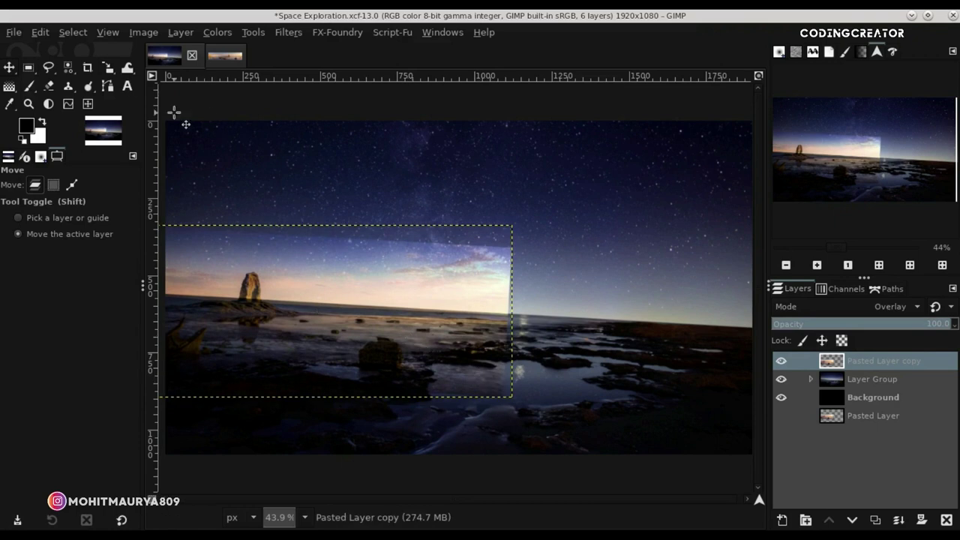
{"action": "left_click", "coordinate": [108, 67]}
{"action": "left_click_drag", "start_coordinate": [512, 397], "coordinate": [579, 448]}
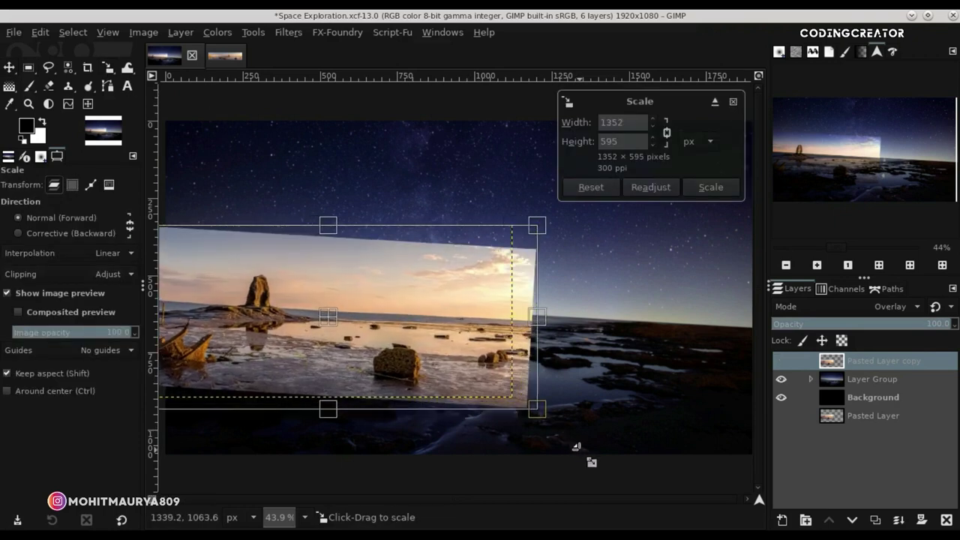
{"action": "left_click", "coordinate": [9, 68]}
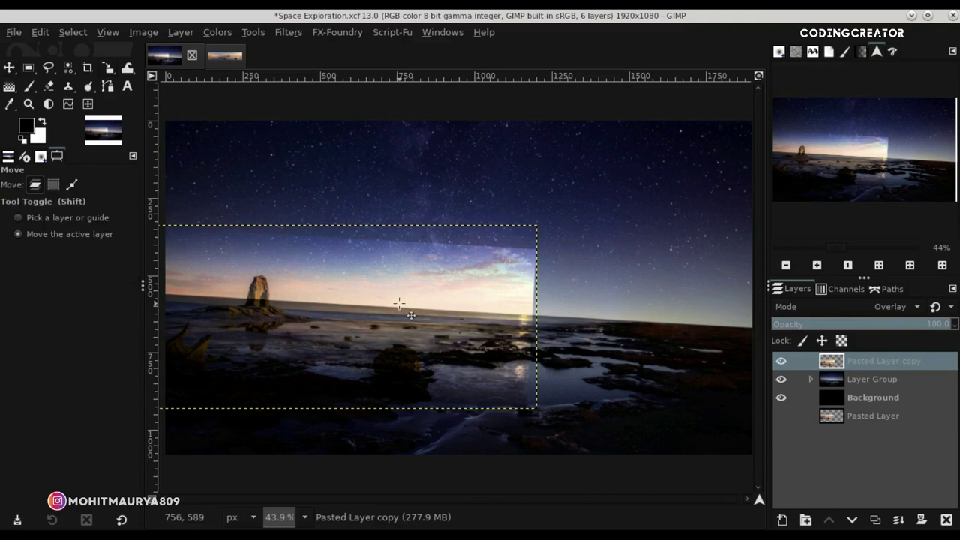
{"action": "left_click_drag", "start_coordinate": [400, 303], "coordinate": [386, 300]}
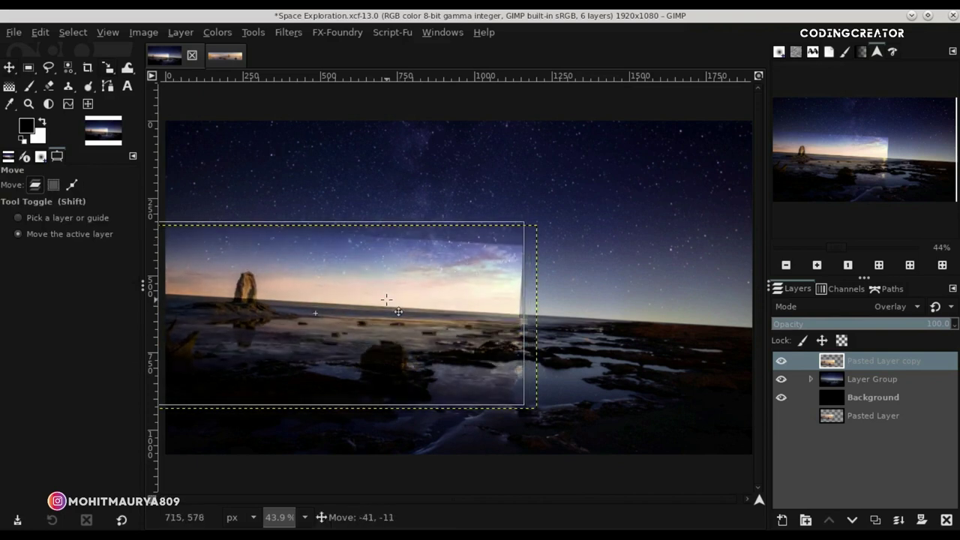
{"action": "left_click_drag", "start_coordinate": [387, 299], "coordinate": [386, 297]}
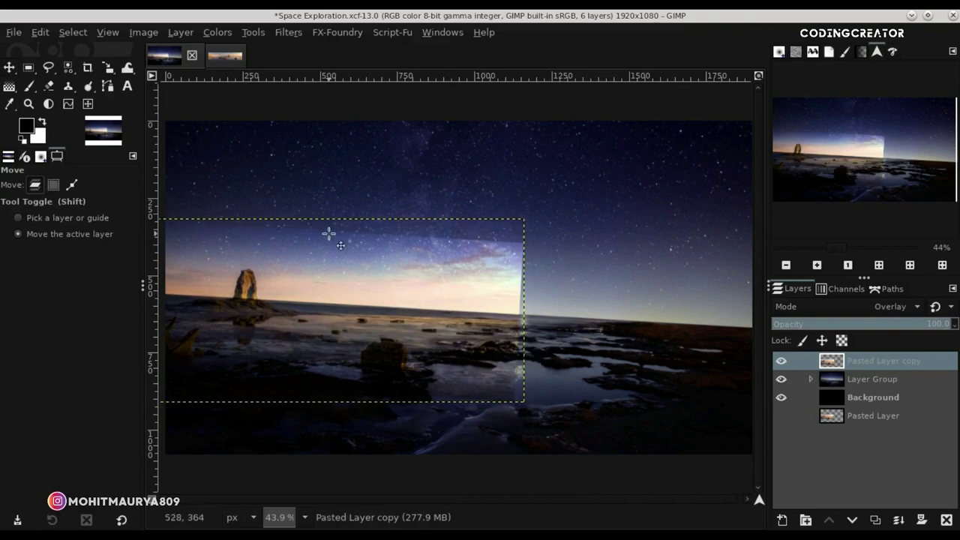
{"action": "left_click", "coordinate": [107, 67]}
{"action": "left_click", "coordinate": [9, 67]}
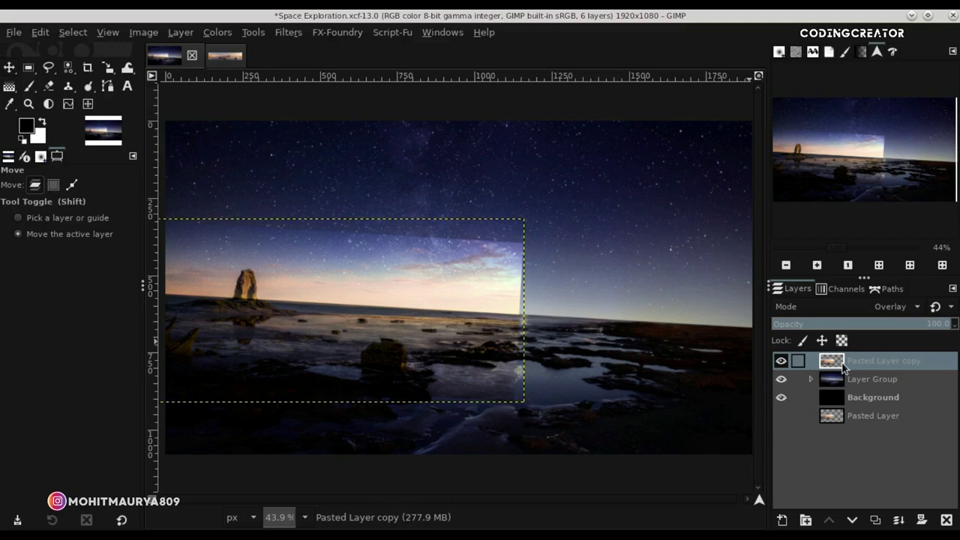
Duplicate the lake strip, put Pasted Layer copy below Background and delete Pasted Layer.
{"action": "left_click", "coordinate": [876, 520]}
{"action": "left_click_drag", "start_coordinate": [833, 378], "coordinate": [833, 424]}
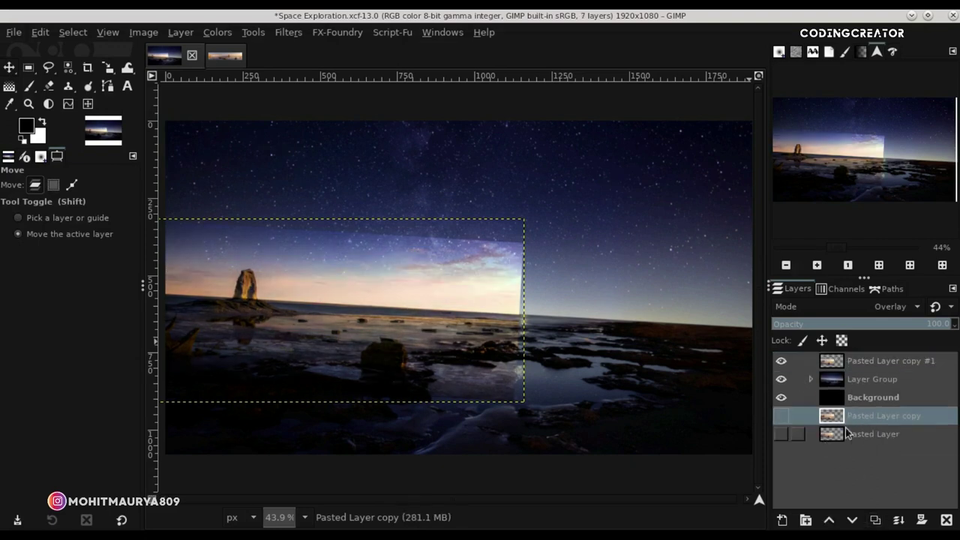
{"action": "left_click", "coordinate": [879, 439]}
{"action": "left_click", "coordinate": [948, 521]}
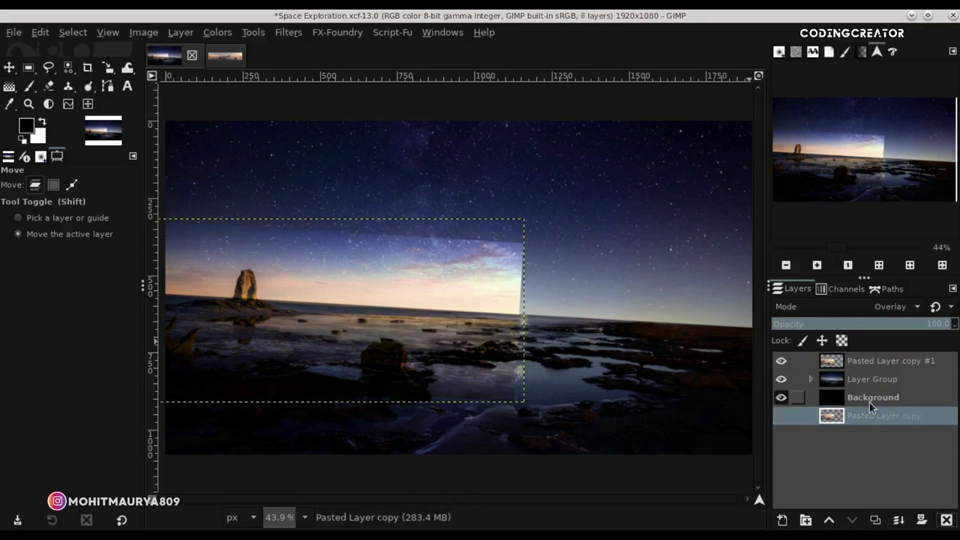
Add a white, fully opaque layer mask to Pasted Layer copy #1.
{"action": "left_click", "coordinate": [861, 361]}
{"action": "left_click", "coordinate": [922, 520]}
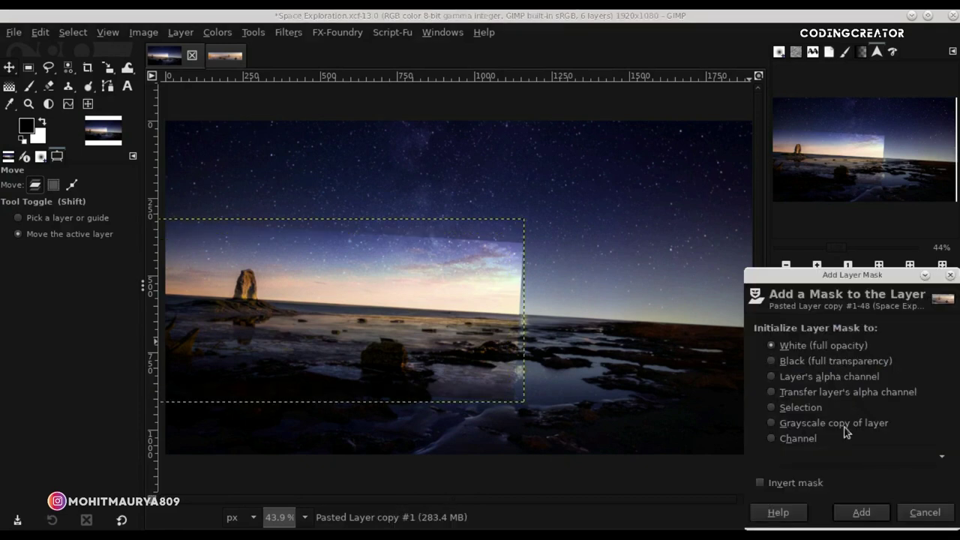
{"action": "left_click", "coordinate": [862, 513]}
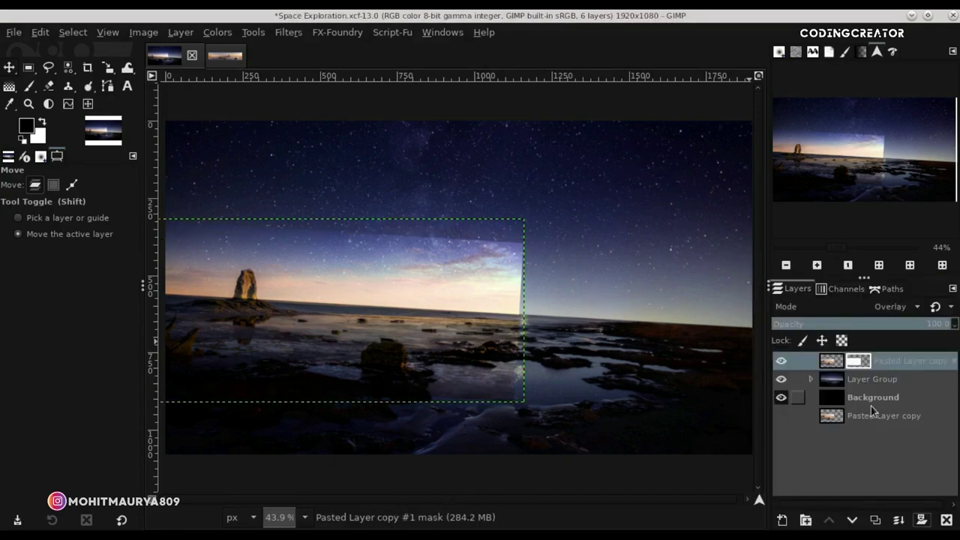
{"action": "left_click", "coordinate": [831, 363]}
Darken Pasted Layer copy #1 with Hue-Saturation and drop its Saturation to -100.
{"action": "left_click", "coordinate": [216, 32]}
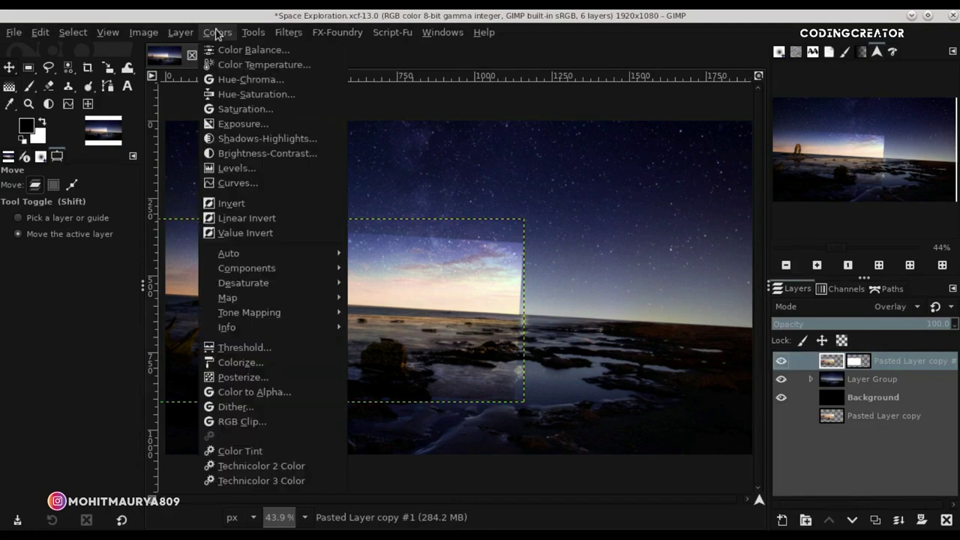
{"action": "left_click", "coordinate": [246, 94]}
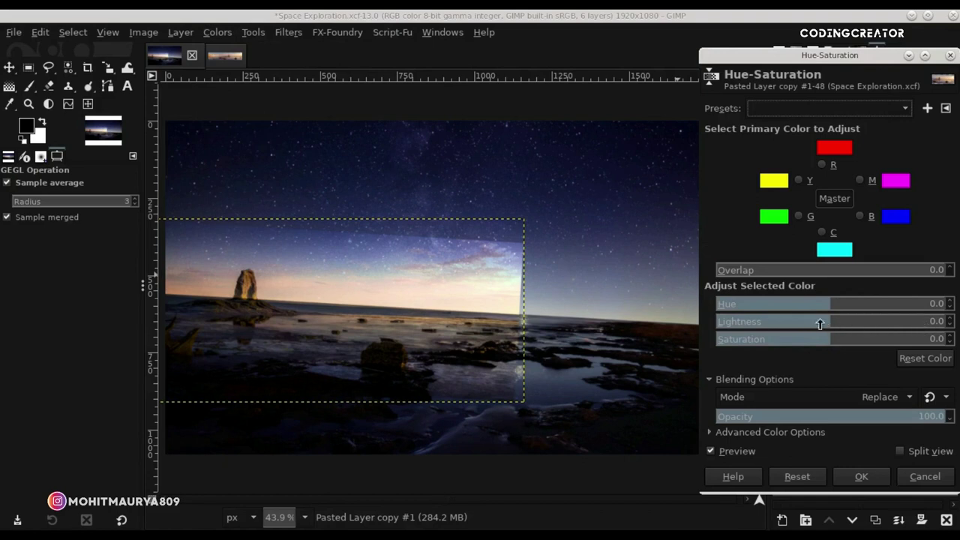
{"action": "left_click_drag", "start_coordinate": [820, 324], "coordinate": [793, 322]}
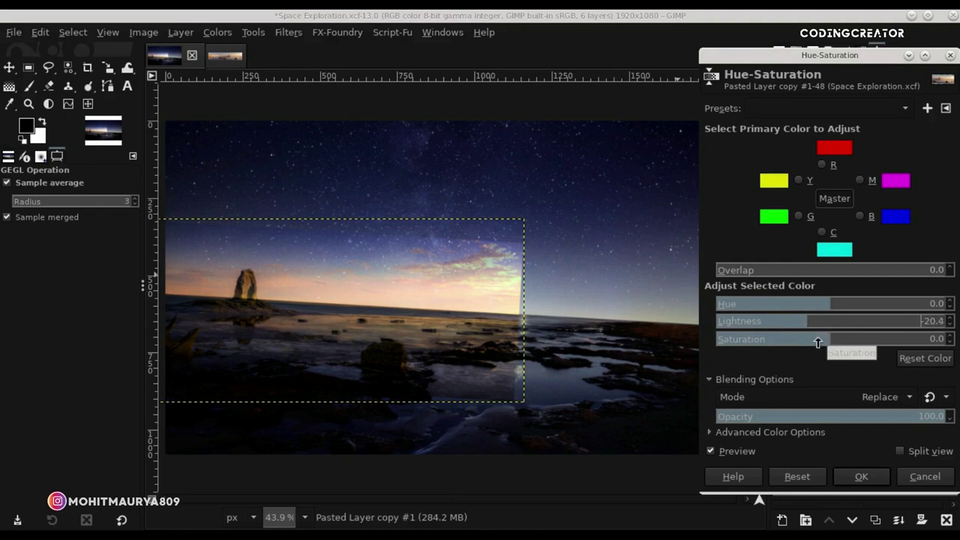
{"action": "left_click_drag", "start_coordinate": [825, 339], "coordinate": [520, 373]}
{"action": "left_click", "coordinate": [725, 453]}
{"action": "left_click", "coordinate": [725, 453]}
{"action": "left_click", "coordinate": [861, 478]}
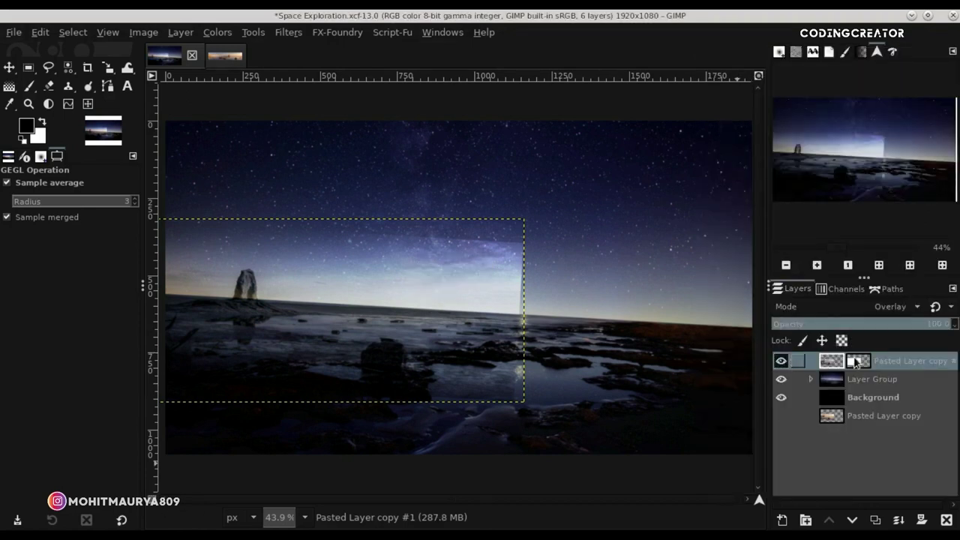
{"action": "left_click", "coordinate": [856, 362]}
Paint black on the mask to hide the strip's bright sky band and rock.
{"action": "left_click", "coordinate": [29, 85]}
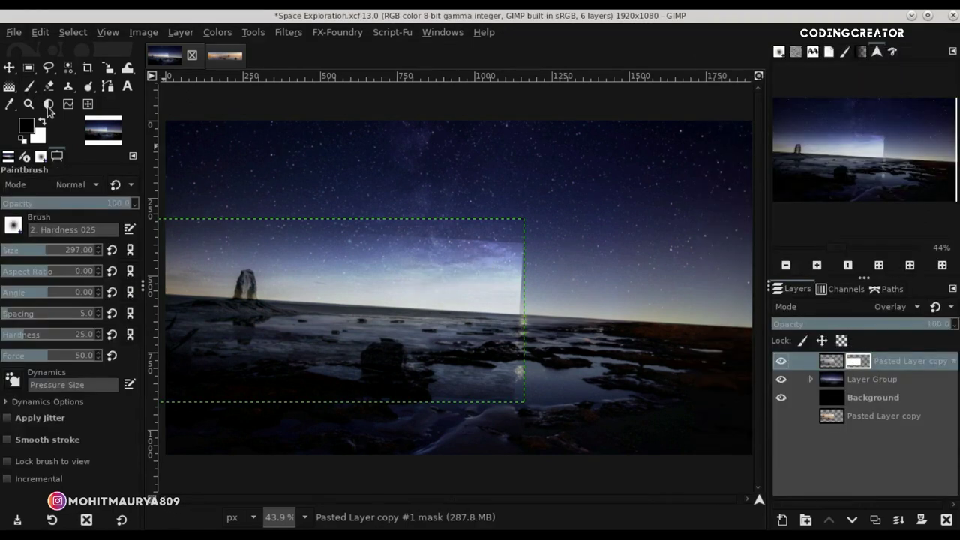
{"action": "scroll", "coordinate": [505, 406], "scroll_direction": "up", "scroll_amount": 1}
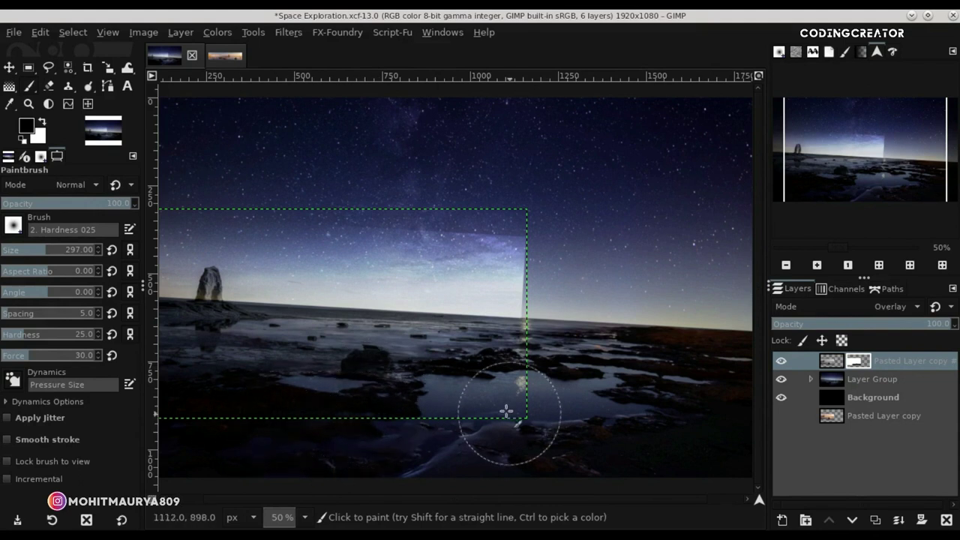
{"action": "left_click_drag", "start_coordinate": [535, 279], "coordinate": [282, 192]}
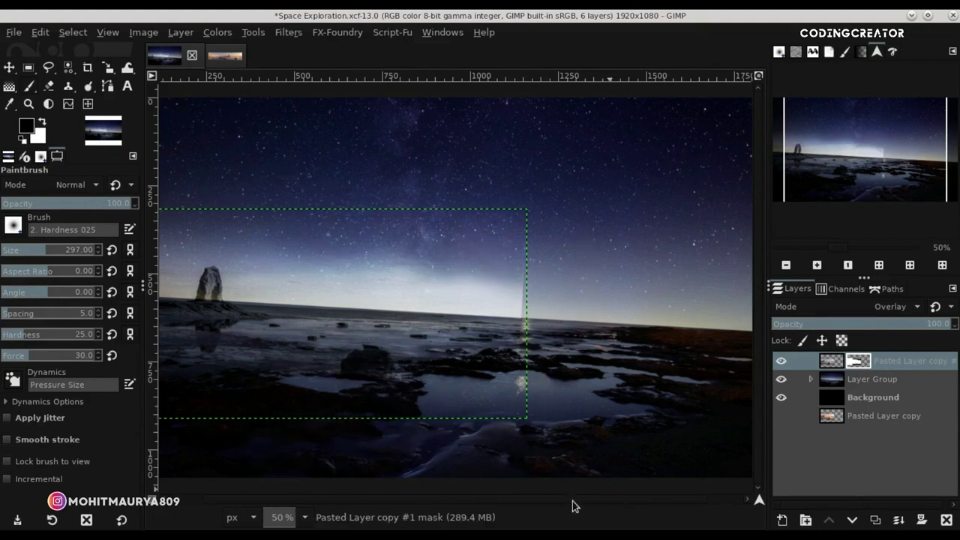
{"action": "left_click_drag", "start_coordinate": [758, 506], "coordinate": [743, 507]}
{"action": "mouse_move", "coordinate": [225, 240]}
{"action": "left_mouse_down"}
{"action": "mouse_move", "coordinate": [585, 277]}
{"action": "mouse_move", "coordinate": [257, 254]}
{"action": "left_mouse_up"}
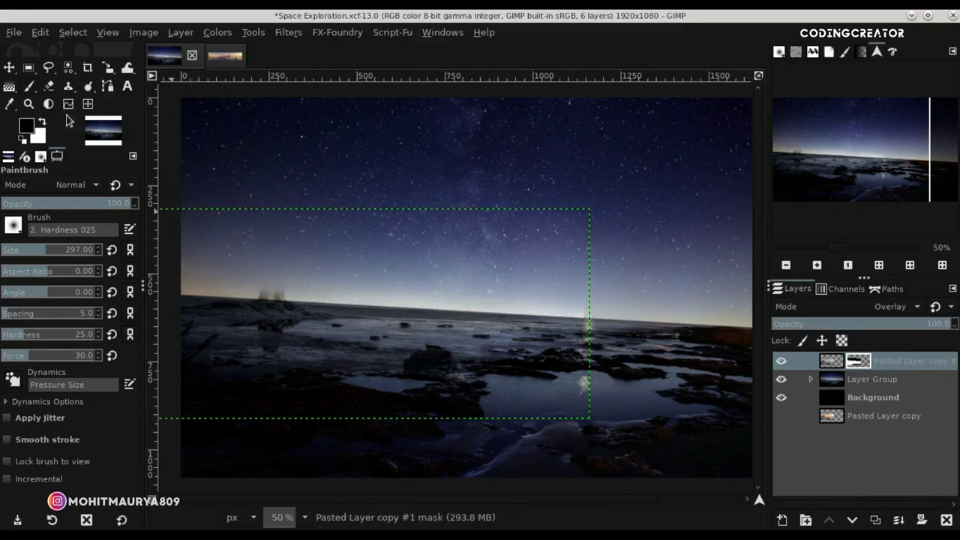
Enlarge the paintbrush to size 260 for further mask painting.
{"action": "left_click", "coordinate": [10, 67]}
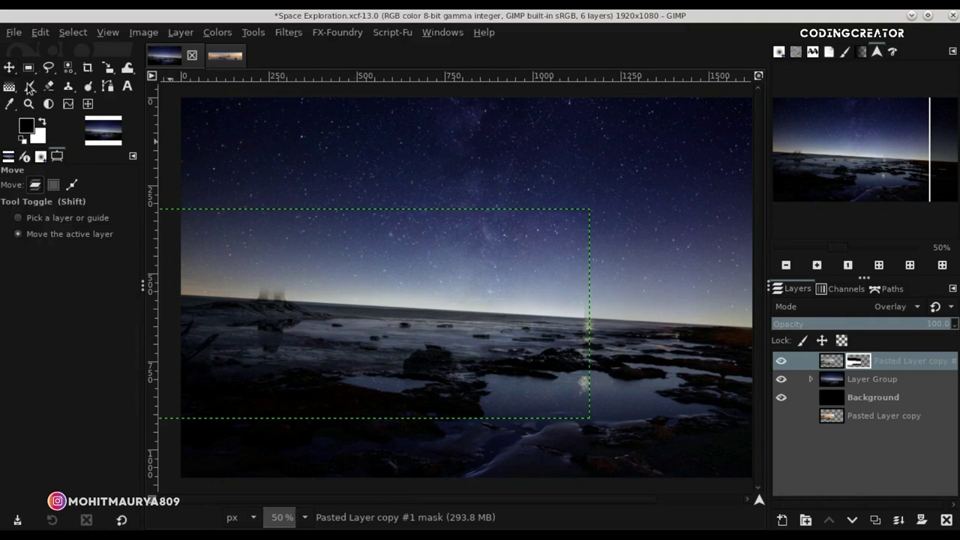
{"action": "left_click", "coordinate": [29, 86]}
{"action": "scroll", "coordinate": [555, 278], "scroll_direction": "up", "scroll_amount": 1}
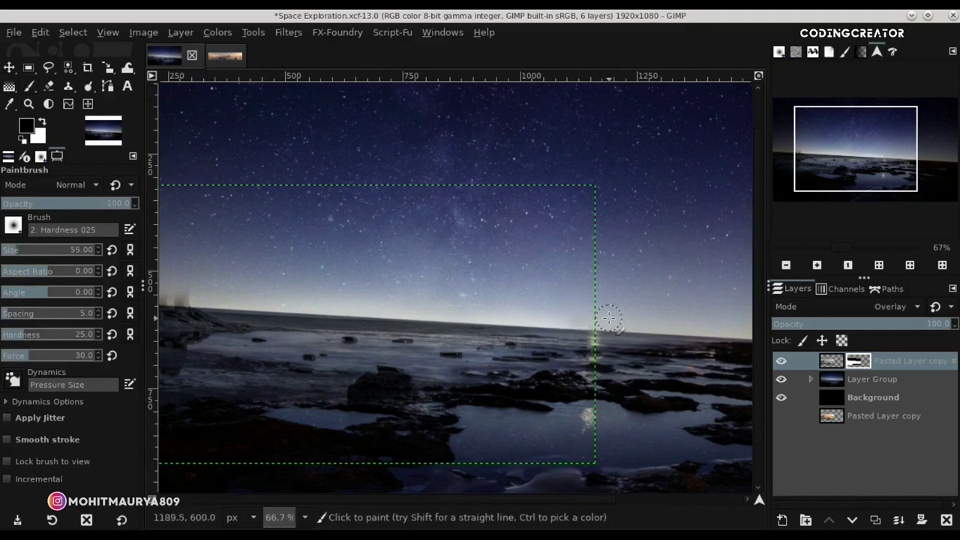
{"action": "scroll", "coordinate": [609, 319], "scroll_direction": "up", "scroll_amount": 1}
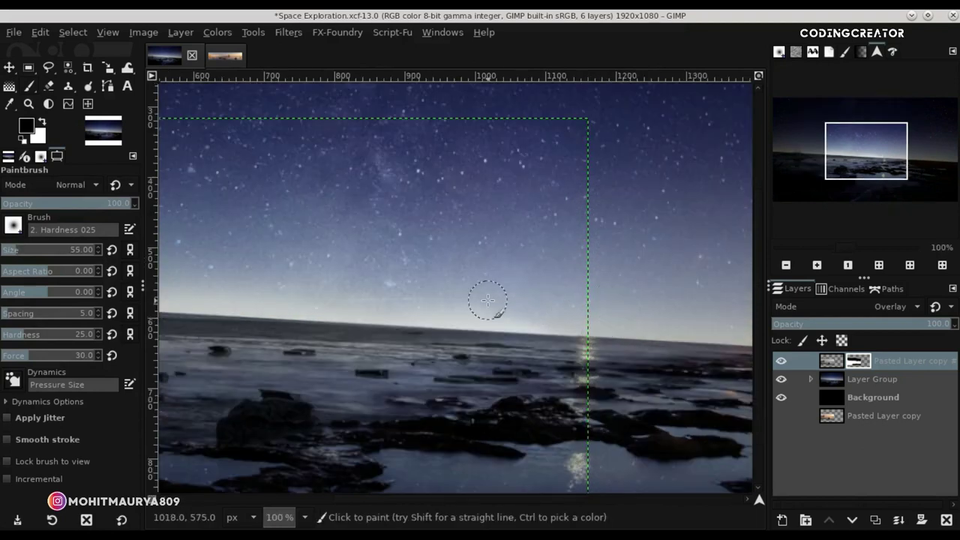
{"action": "scroll", "coordinate": [488, 301], "scroll_direction": "down", "scroll_amount": 3}
{"action": "left_click_drag", "start_coordinate": [28, 254], "coordinate": [48, 254]}
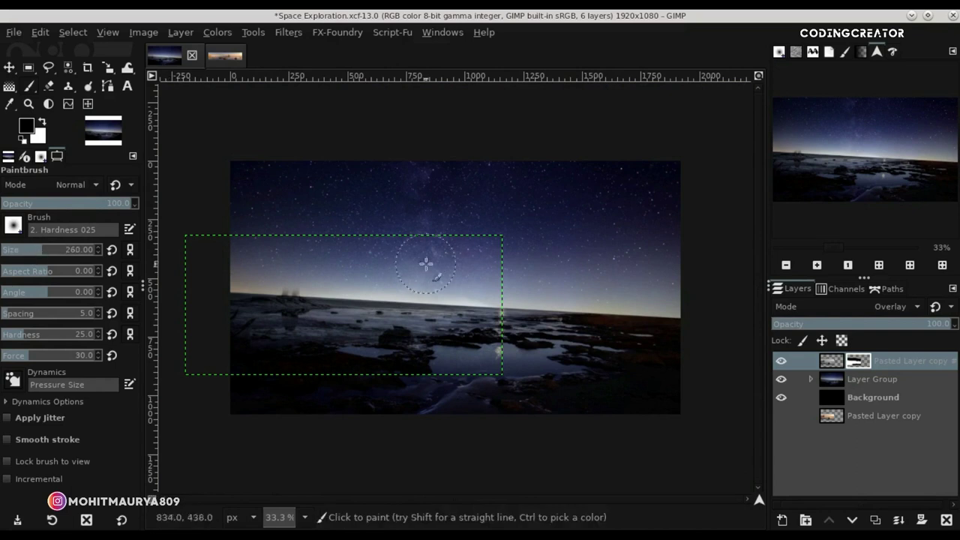
{"action": "scroll", "coordinate": [480, 291], "scroll_direction": "up", "scroll_amount": 1}
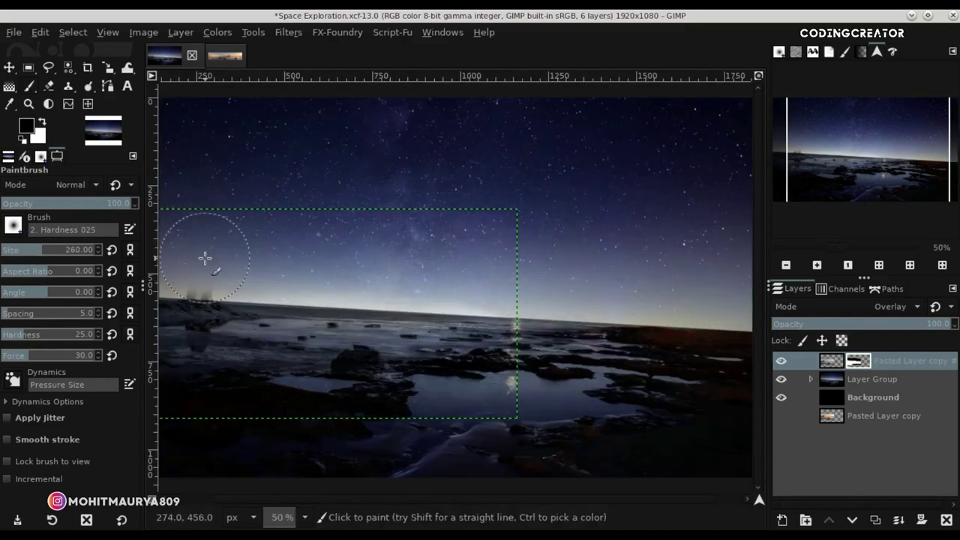
Fit the image to the window and move Pasted Layer copy up to second place.
{"action": "key", "text": "m"}
{"action": "scroll", "coordinate": [696, 261], "scroll_direction": "down", "scroll_amount": 1}
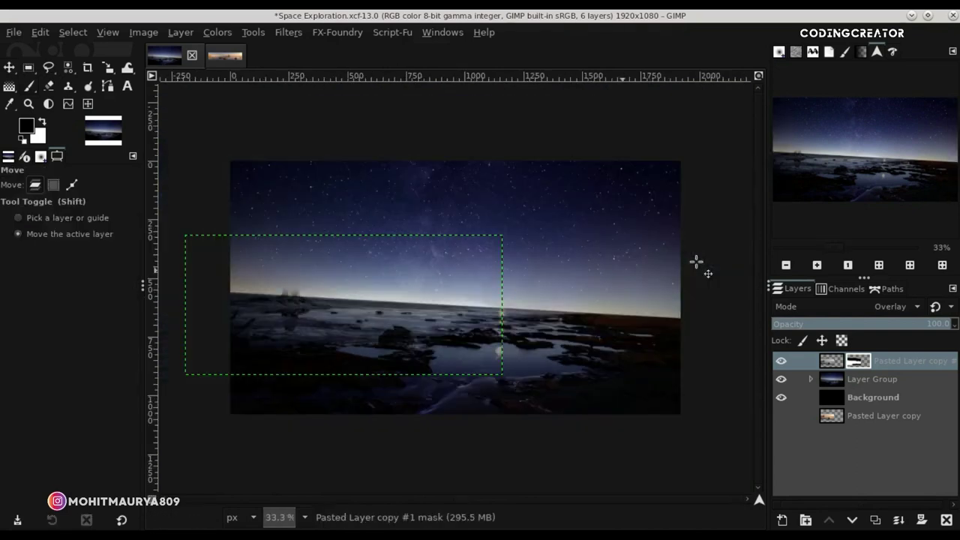
{"action": "left_click", "coordinate": [760, 76]}
{"action": "left_click_drag", "start_coordinate": [852, 381], "coordinate": [853, 378]}
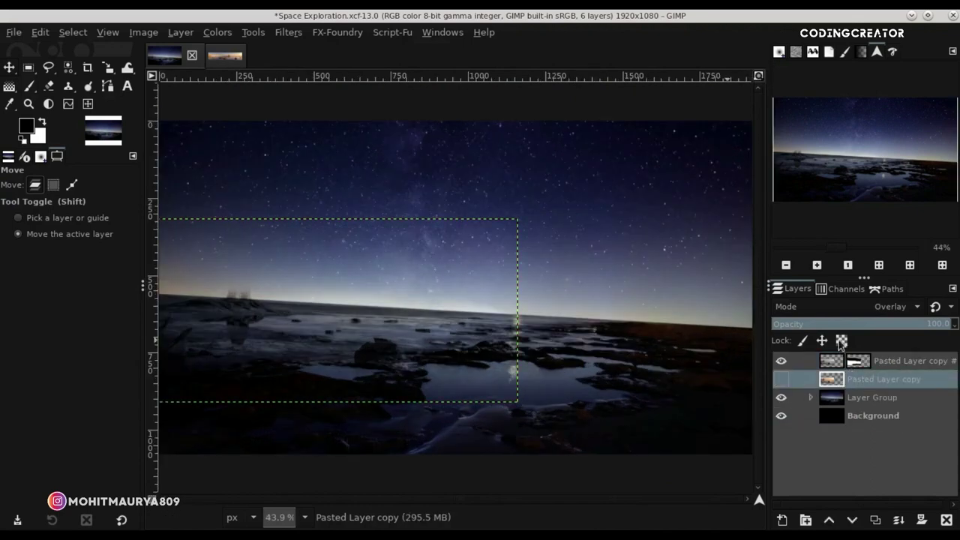
Open death-valley-4275549_1920.jpg, add an alpha channel to its layer and duplicate it.
{"action": "left_click", "coordinate": [826, 361]}
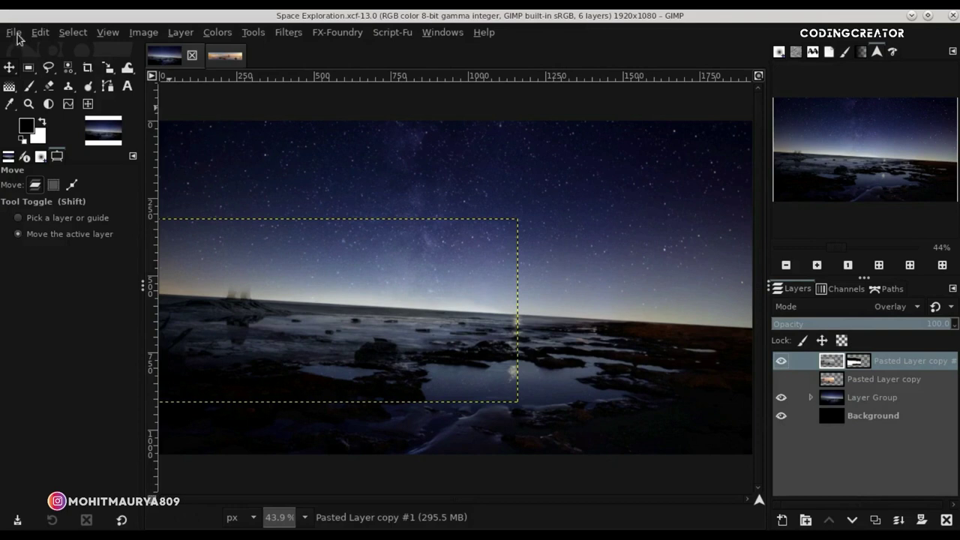
{"action": "key", "text": "alt+f"}
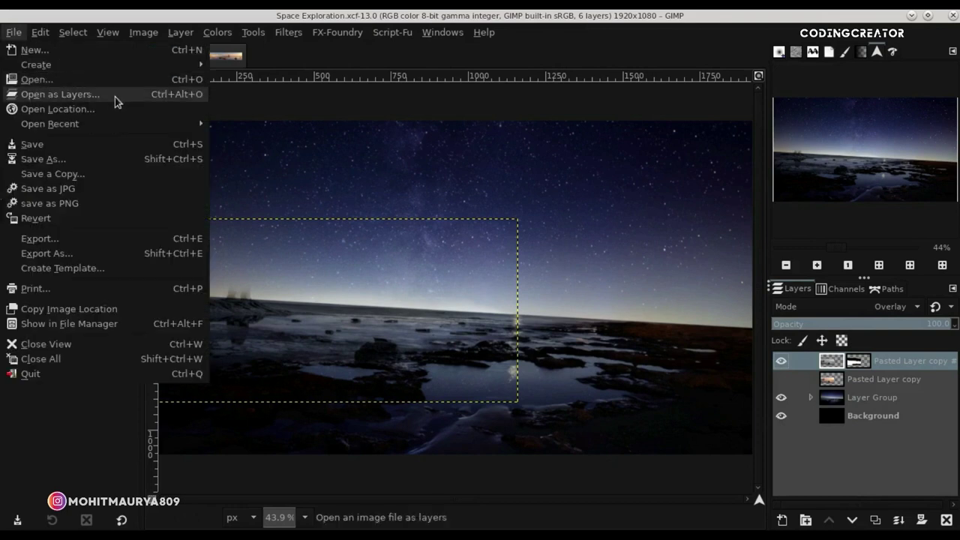
{"action": "left_click", "coordinate": [189, 81]}
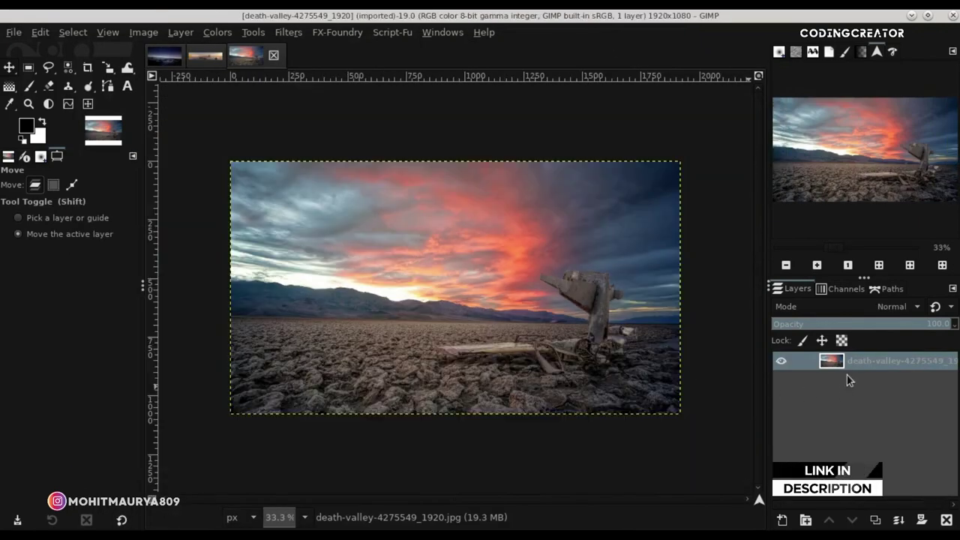
{"action": "right_click", "coordinate": [849, 366]}
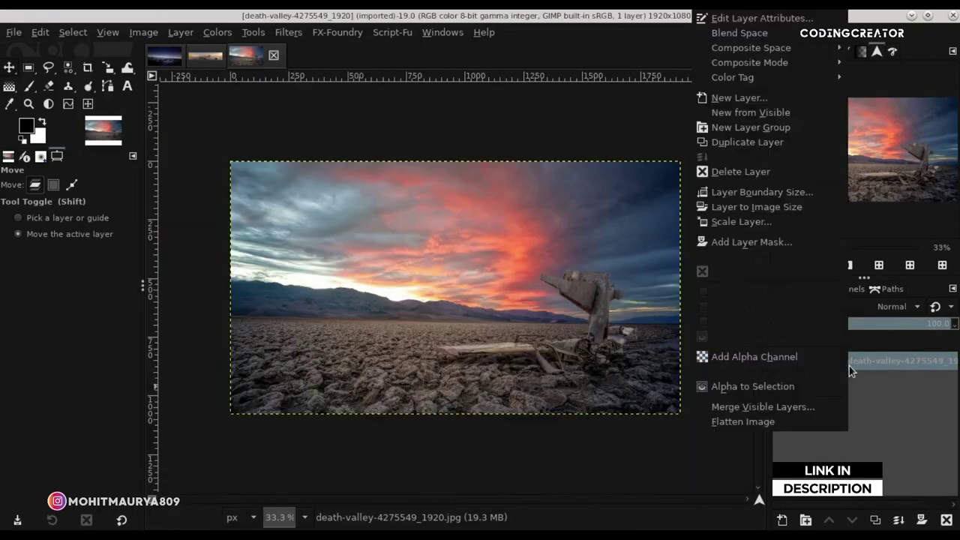
{"action": "left_click", "coordinate": [825, 358]}
{"action": "left_click", "coordinate": [875, 521]}
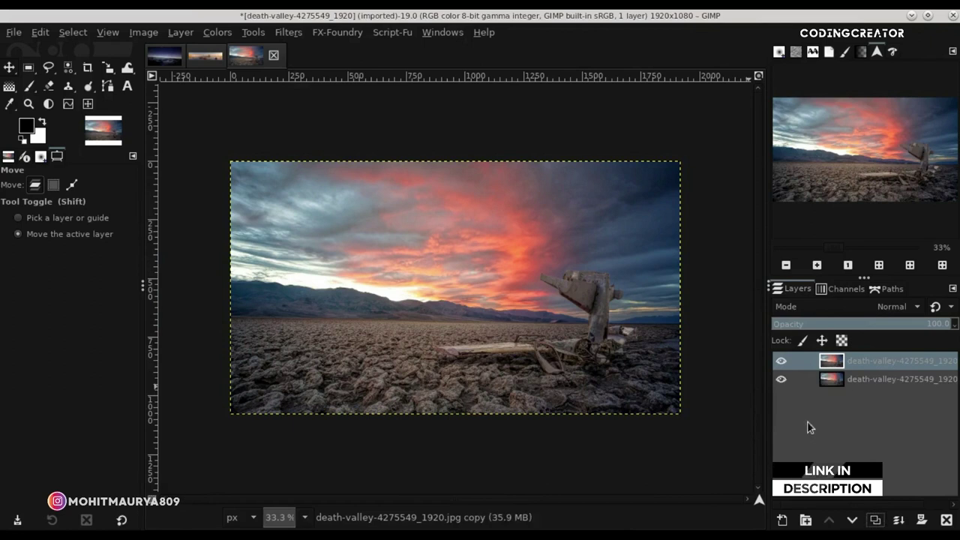
Close the yorkshire image discarding changes, and zoom the death-valley photo onto the plane.
{"action": "left_click", "coordinate": [209, 57]}
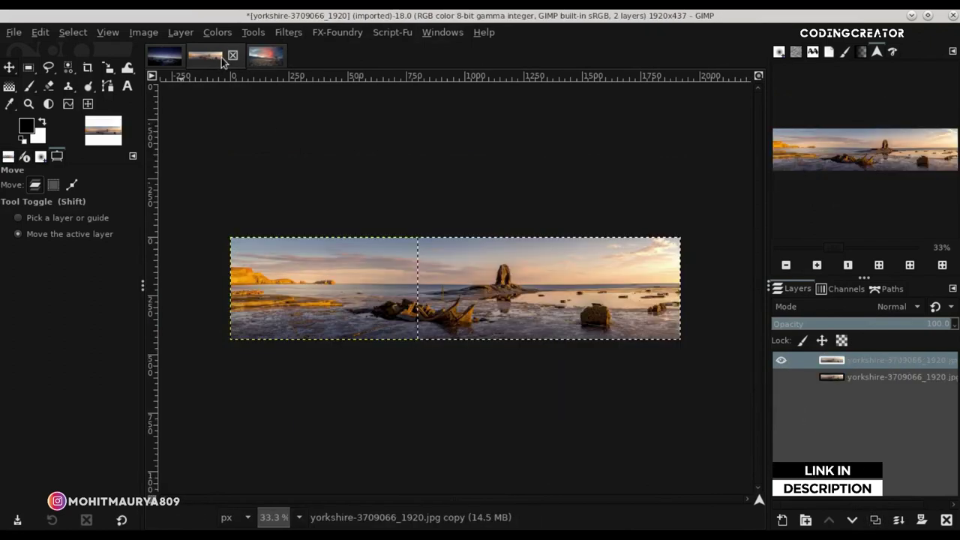
{"action": "left_click", "coordinate": [232, 54]}
{"action": "left_click", "coordinate": [466, 353]}
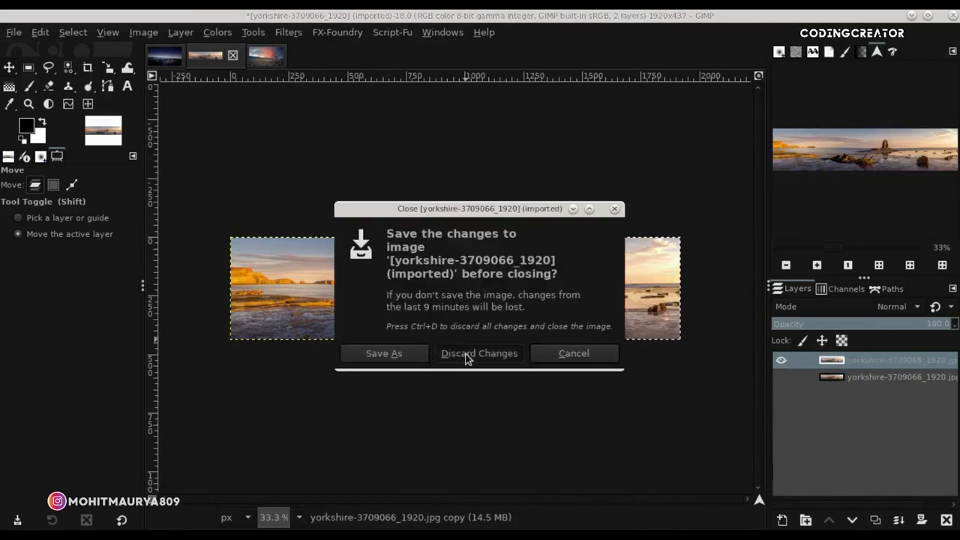
{"action": "scroll", "coordinate": [635, 273], "scroll_direction": "up", "scroll_amount": 2, "text": "ctrl"}
{"action": "scroll", "coordinate": [623, 272], "scroll_direction": "up", "scroll_amount": 1, "text": "ctrl"}
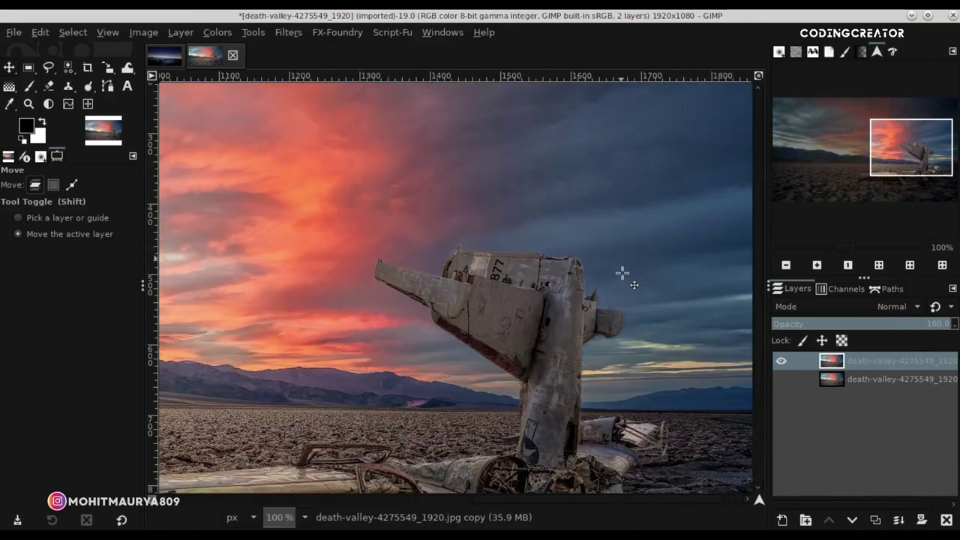
{"action": "scroll", "coordinate": [758, 306], "scroll_direction": "down", "scroll_amount": 1}
{"action": "scroll", "coordinate": [756, 306], "scroll_direction": "down", "scroll_amount": 1}
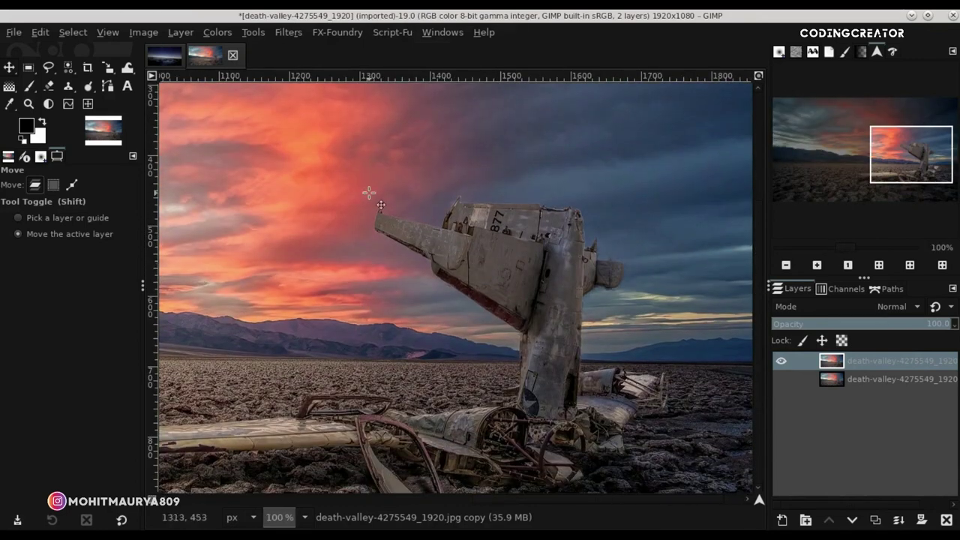
Clone sky over the upper tail fin and right stabilizer using the Clone tool.
{"action": "left_click", "coordinate": [29, 87]}
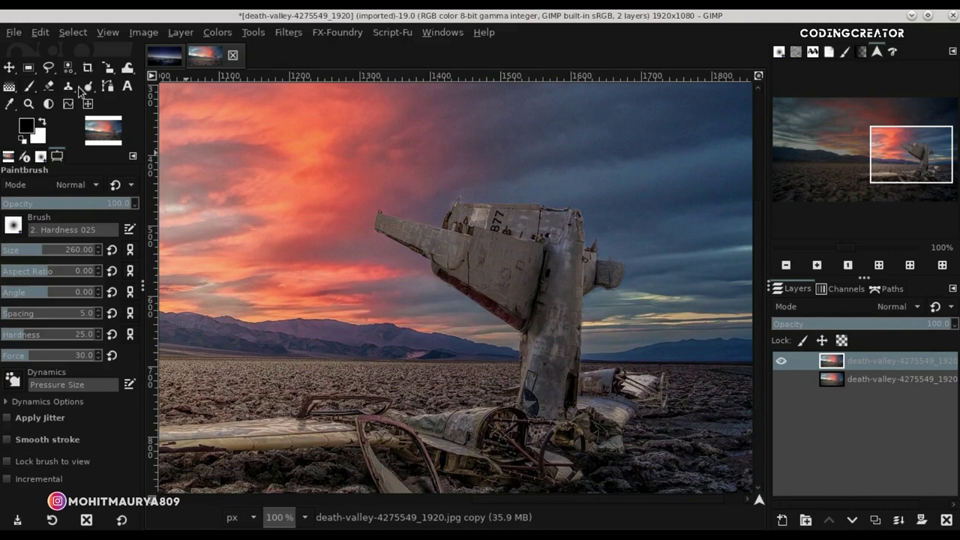
{"action": "key", "text": "c"}
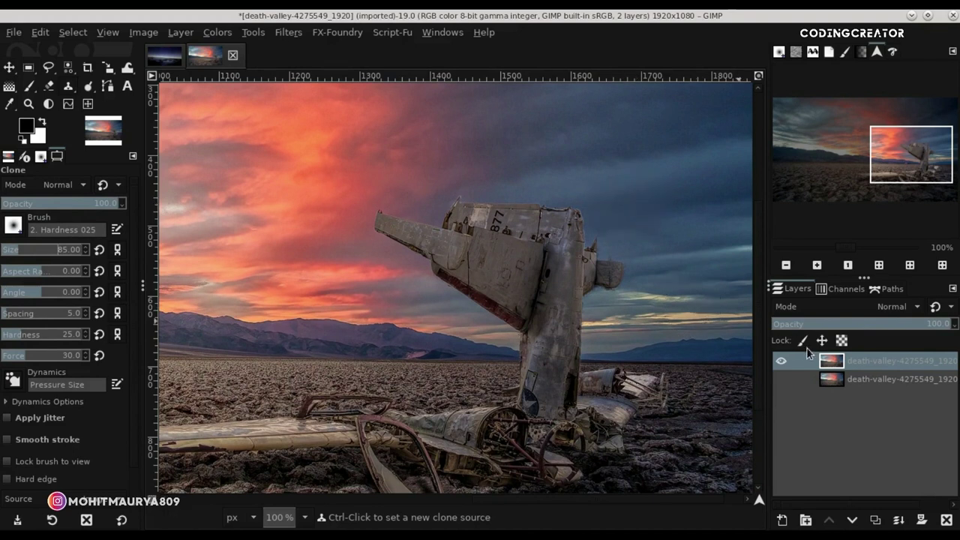
{"action": "left_click", "coordinate": [627, 213]}
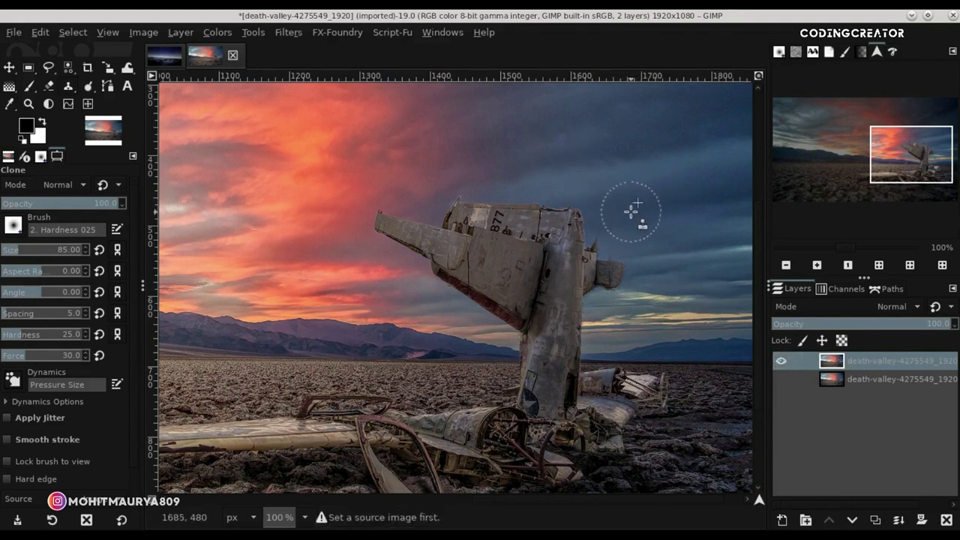
{"action": "mouse_move", "coordinate": [599, 222]}
{"action": "left_mouse_down"}
{"action": "mouse_move", "coordinate": [493, 214]}
{"action": "mouse_move", "coordinate": [517, 214]}
{"action": "left_mouse_up"}
{"action": "left_click", "coordinate": [460, 197], "text": "ctrl"}
{"action": "left_click", "coordinate": [647, 264], "text": "ctrl"}
{"action": "mouse_move", "coordinate": [601, 282]}
{"action": "left_mouse_down"}
{"action": "mouse_move", "coordinate": [564, 289]}
{"action": "mouse_move", "coordinate": [606, 262]}
{"action": "mouse_move", "coordinate": [547, 268]}
{"action": "mouse_move", "coordinate": [547, 295]}
{"action": "left_mouse_up"}
{"action": "left_click", "coordinate": [643, 236], "text": "ctrl"}
{"action": "left_click", "coordinate": [622, 332], "text": "ctrl"}
{"action": "left_click_drag", "start_coordinate": [584, 334], "coordinate": [510, 322]}
Clone sky over the lower fin, the fin's left tip and the dark diagonal fin bar.
{"action": "left_click", "coordinate": [16, 255]}
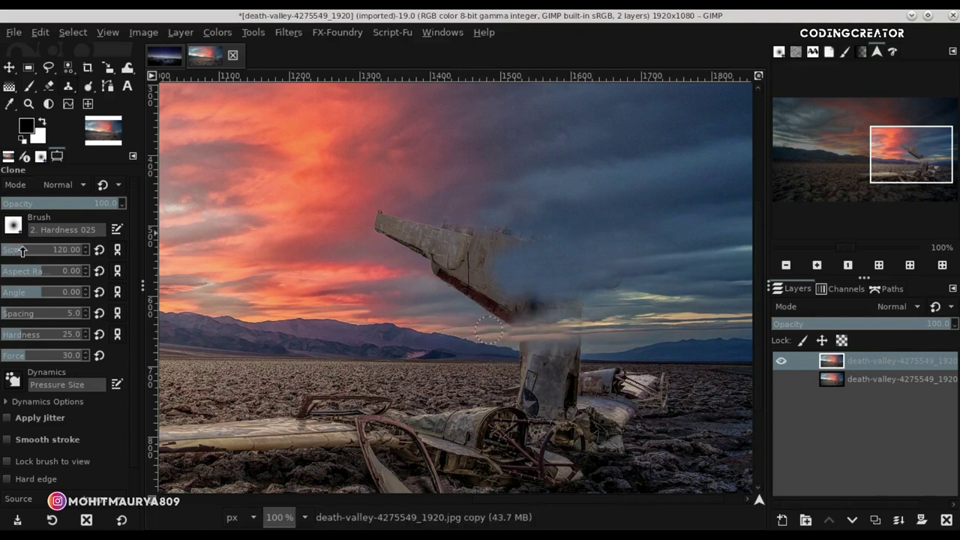
{"action": "left_click_drag", "start_coordinate": [570, 319], "coordinate": [529, 314]}
{"action": "left_click_drag", "start_coordinate": [385, 210], "coordinate": [403, 232]}
{"action": "mouse_move", "coordinate": [480, 224]}
{"action": "left_mouse_down"}
{"action": "mouse_move", "coordinate": [493, 268]}
{"action": "mouse_move", "coordinate": [481, 300]}
{"action": "mouse_move", "coordinate": [544, 306]}
{"action": "left_mouse_up"}
{"action": "left_click", "coordinate": [616, 260], "text": "ctrl"}
{"action": "left_click", "coordinate": [562, 295], "text": "ctrl"}
{"action": "left_click", "coordinate": [493, 275], "text": "ctrl"}
{"action": "mouse_move", "coordinate": [466, 270]}
{"action": "left_mouse_down"}
{"action": "mouse_move", "coordinate": [443, 272]}
{"action": "mouse_move", "coordinate": [456, 289]}
{"action": "left_mouse_up"}
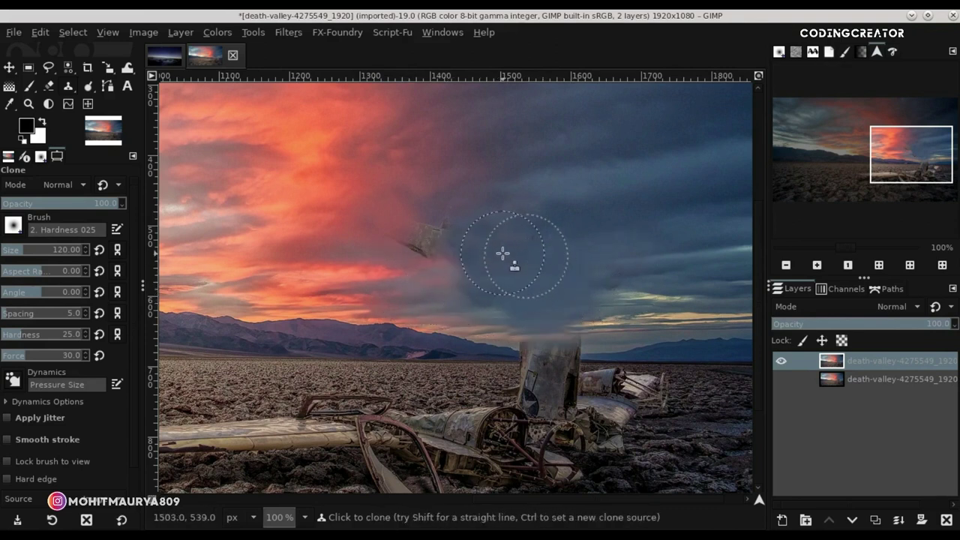
Resize the clone brush to 70, then 126, and touch up with new sky sources.
{"action": "left_click", "coordinate": [20, 249]}
{"action": "left_click", "coordinate": [462, 198], "text": "ctrl"}
{"action": "left_click", "coordinate": [440, 184], "text": "ctrl"}
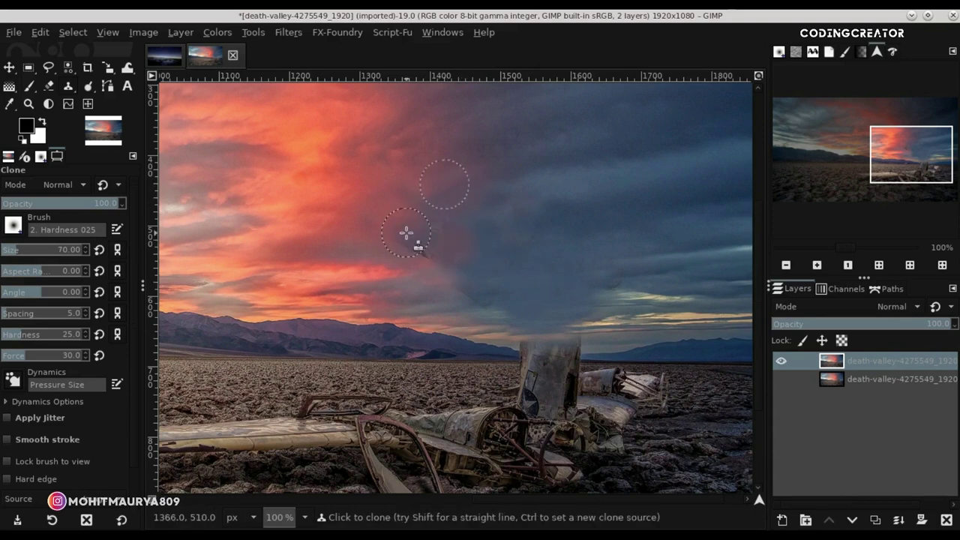
{"action": "key", "text": "shift+ctrl+j"}
{"action": "key", "text": "1"}
{"action": "key", "text": "bracketright"}
{"action": "left_click", "coordinate": [405, 180], "text": "ctrl"}
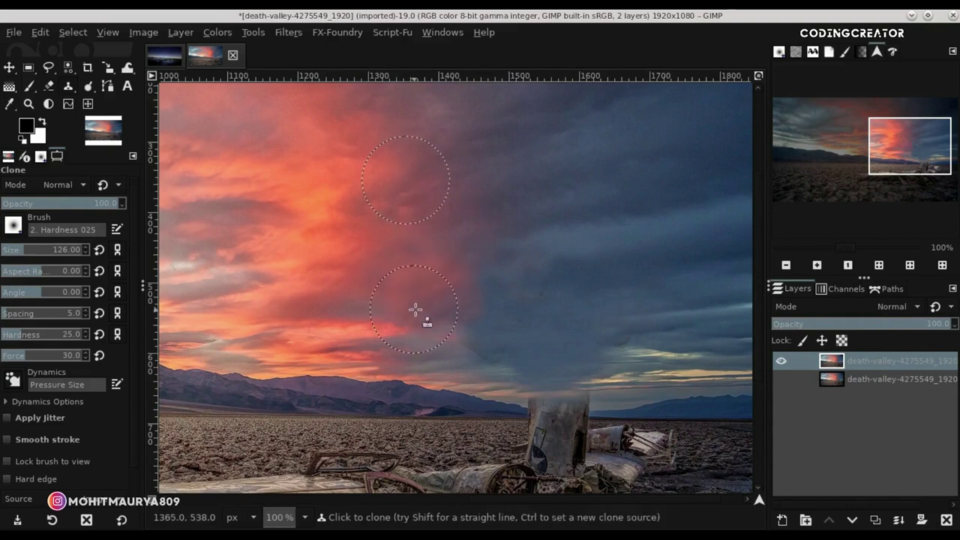
{"action": "left_click", "coordinate": [619, 243], "text": "ctrl"}
{"action": "scroll", "coordinate": [396, 309], "scroll_direction": "down", "scroll_amount": 4, "text": "ctrl"}
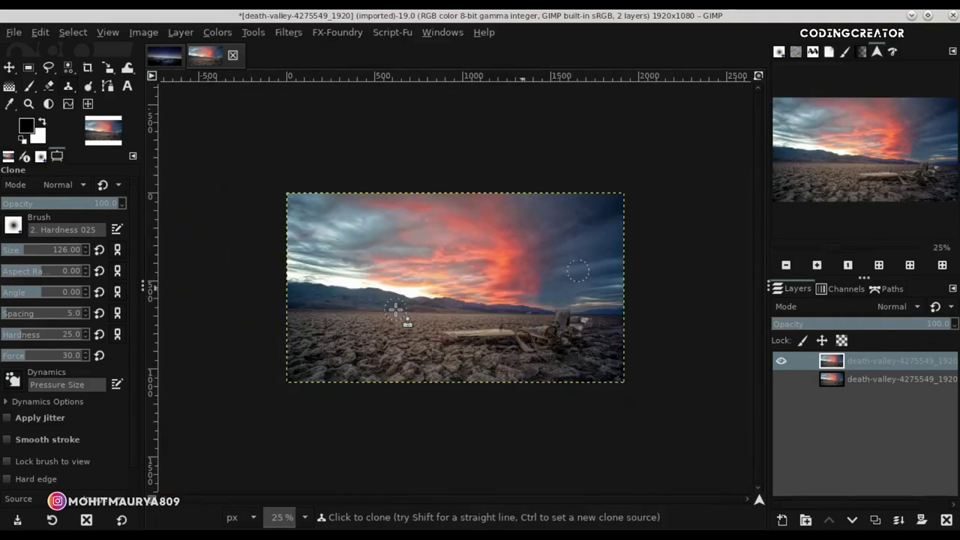
{"action": "key", "text": "m"}
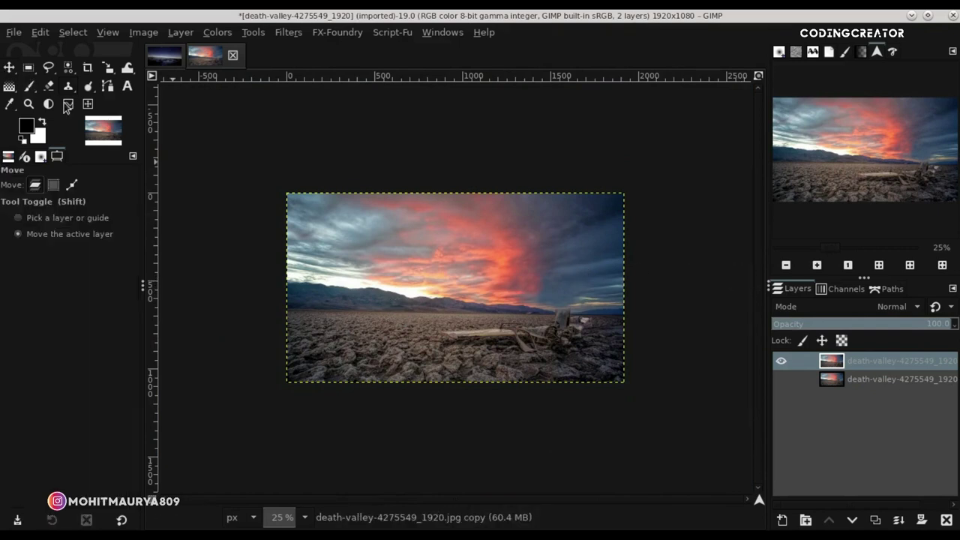
{"action": "key", "text": "shift+ctrl+j"}
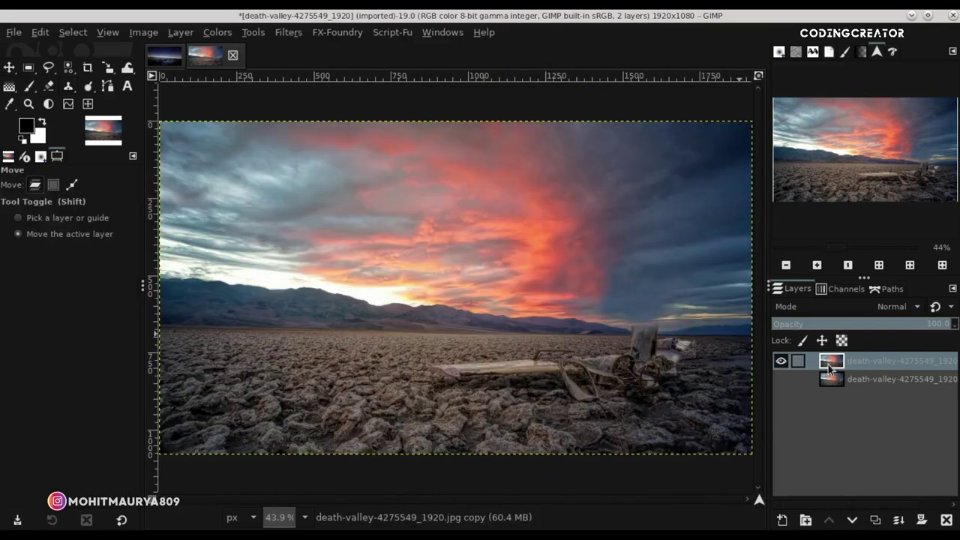
Copy the cleaned death-valley layer into Space Exploration and set its mode to Overlay.
{"action": "left_click_drag", "start_coordinate": [833, 364], "coordinate": [541, 311]}
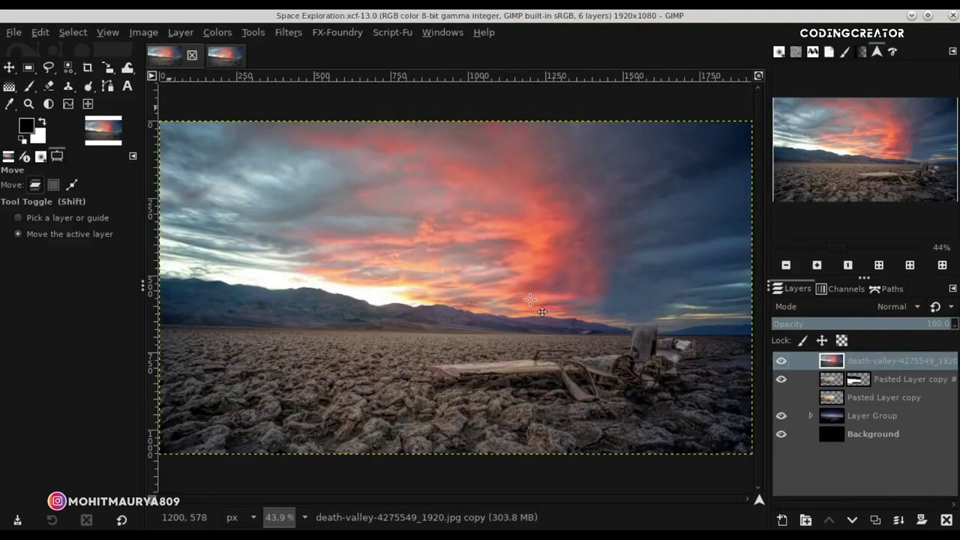
{"action": "key", "text": "minus"}
{"action": "key", "text": "minus"}
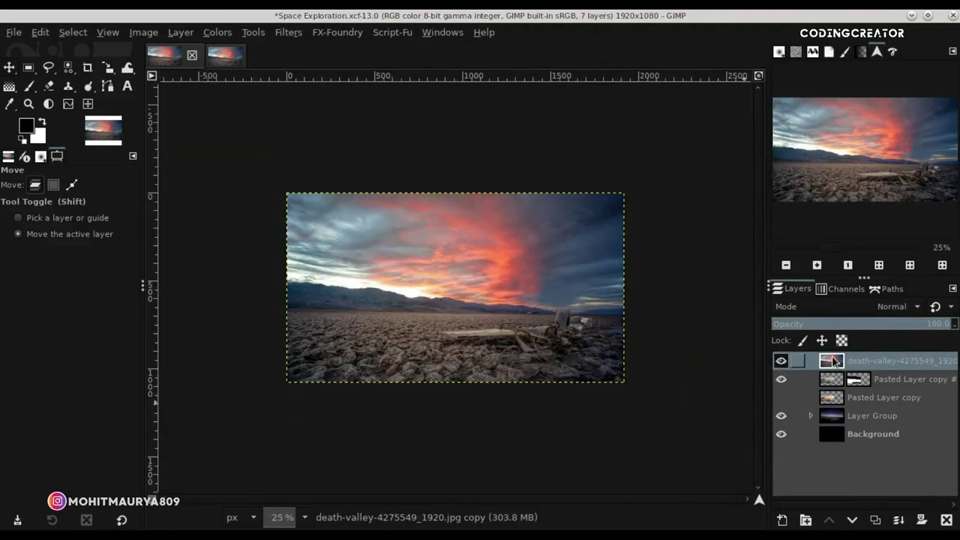
{"action": "left_click", "coordinate": [837, 307]}
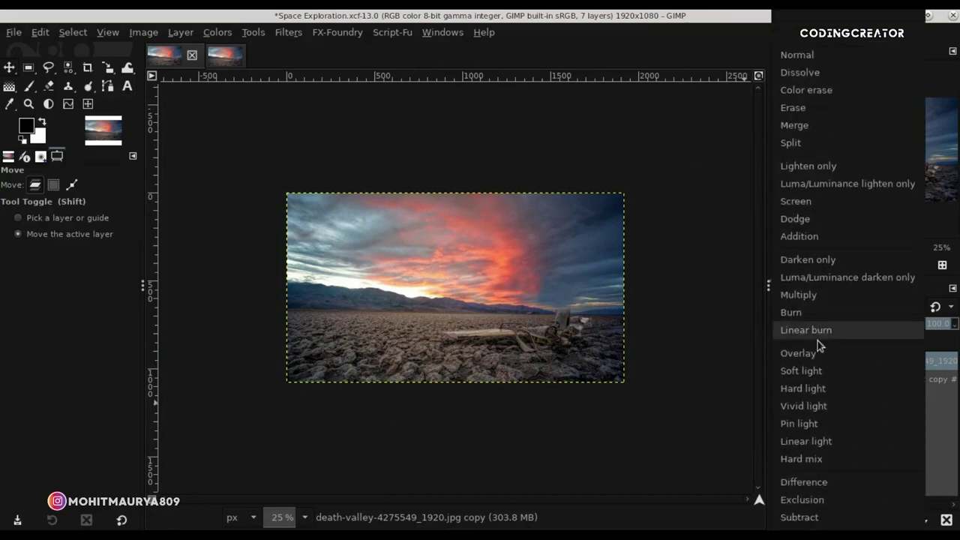
{"action": "left_click", "coordinate": [818, 352]}
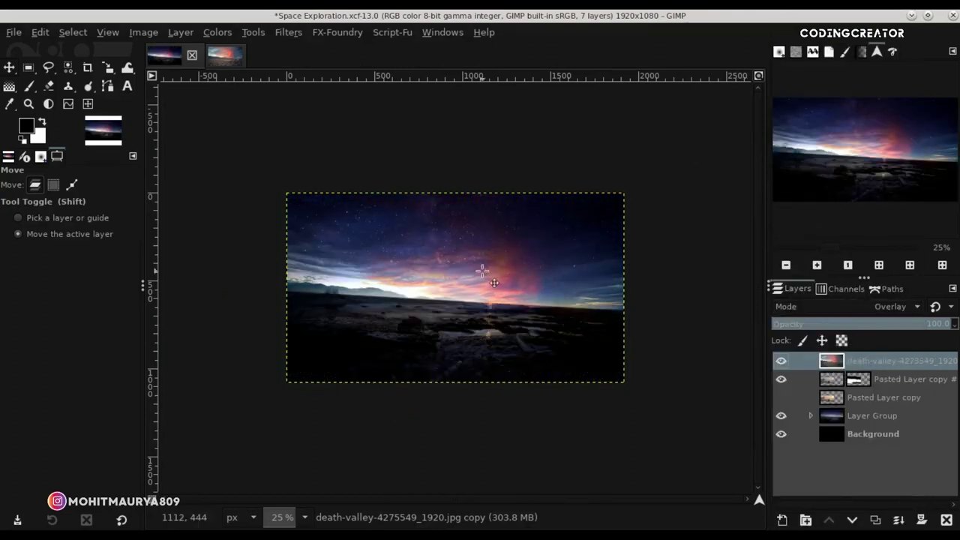
Flip the death-valley layer horizontally.
{"action": "left_click", "coordinate": [107, 68]}
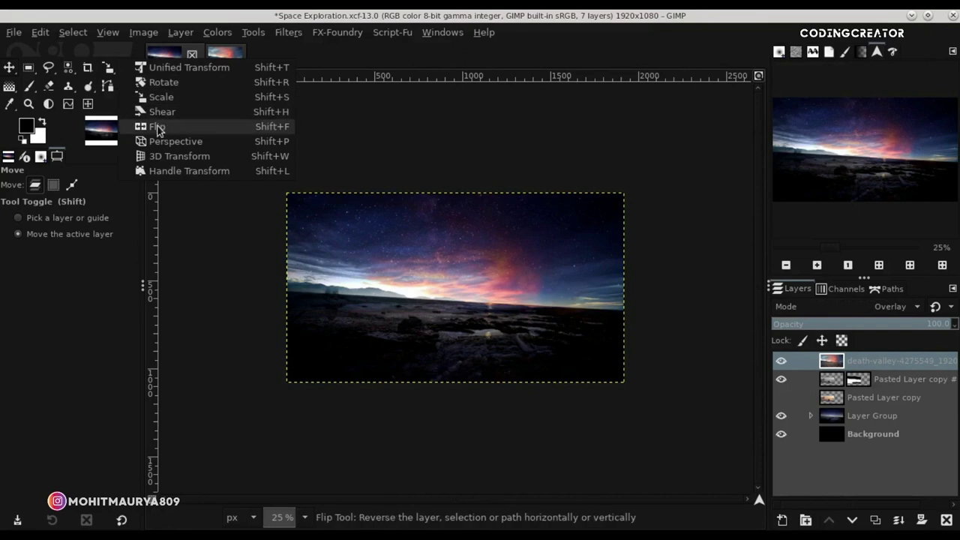
{"action": "left_click", "coordinate": [155, 126]}
{"action": "left_click", "coordinate": [395, 301]}
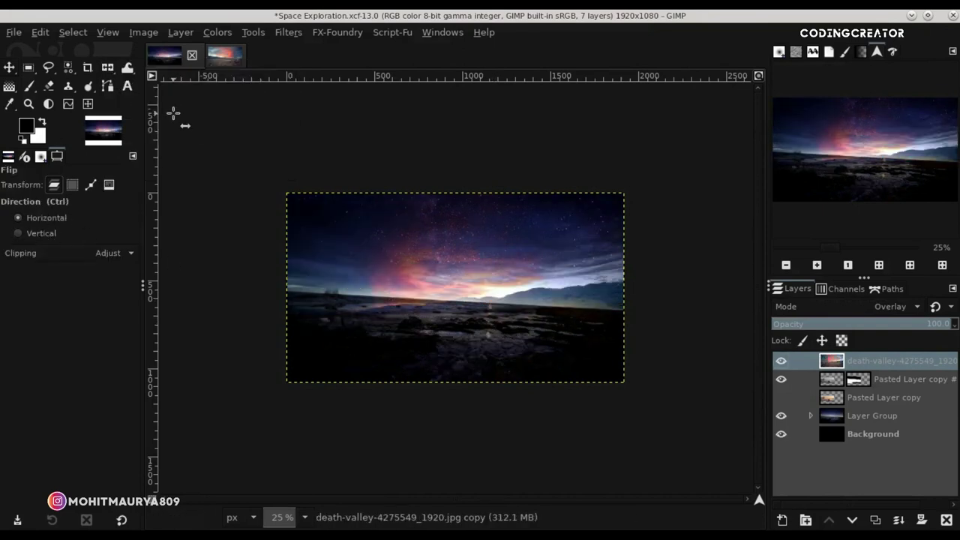
{"action": "left_click", "coordinate": [7, 69]}
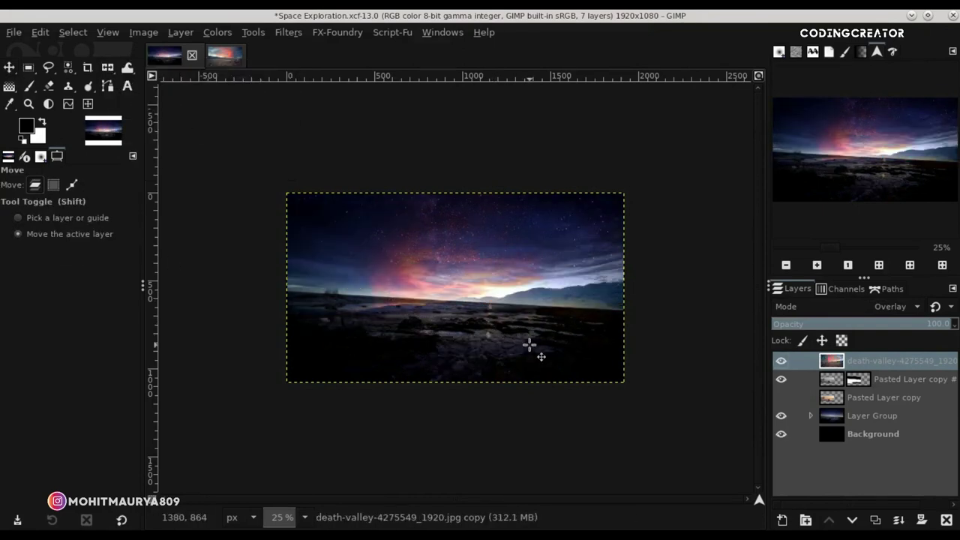
{"action": "key", "text": "plus"}
{"action": "right_click", "coordinate": [108, 69]}
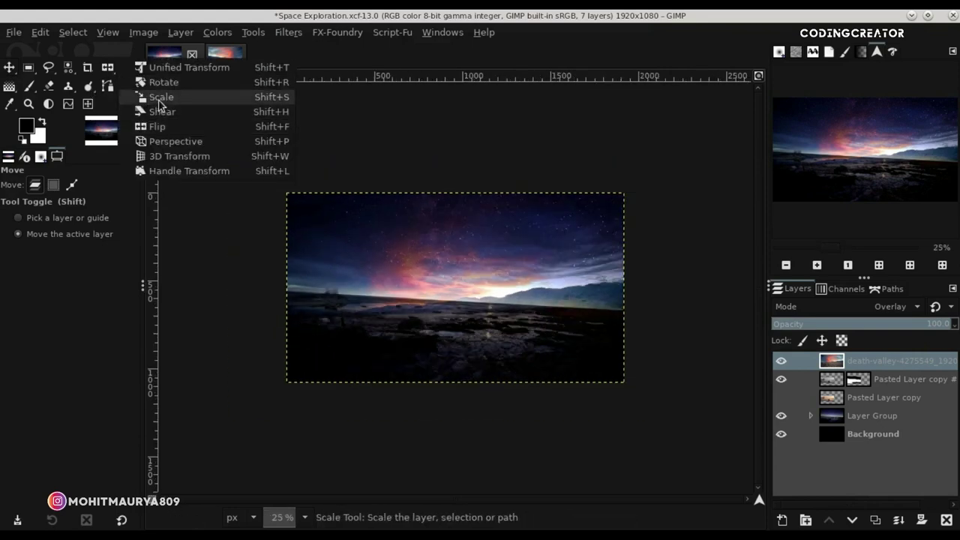
Scale the death-valley layer up to 2892x1627 around its centre.
{"action": "left_click", "coordinate": [161, 97]}
{"action": "left_click", "coordinate": [629, 389]}
{"action": "left_click_drag", "start_coordinate": [624, 385], "coordinate": [762, 514]}
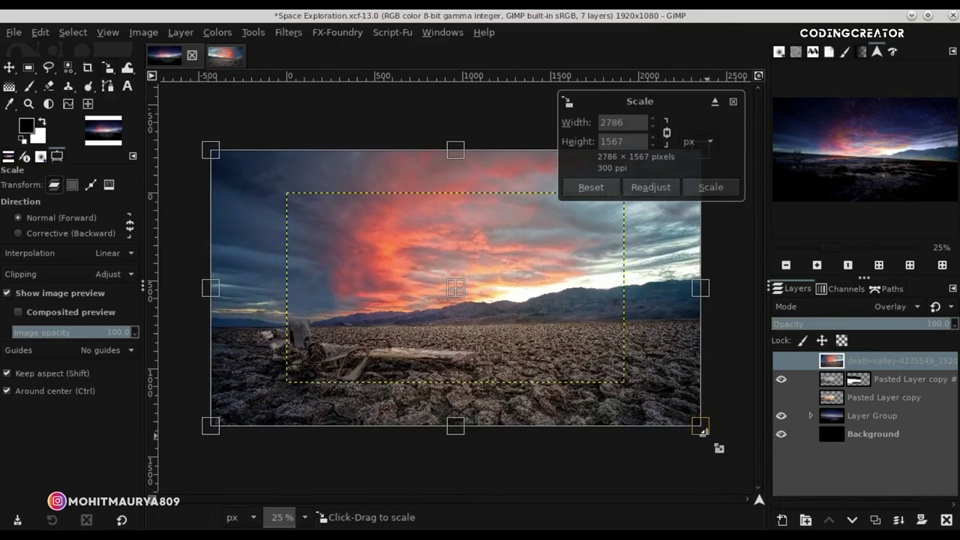
{"action": "left_click_drag", "start_coordinate": [700, 431], "coordinate": [684, 435]}
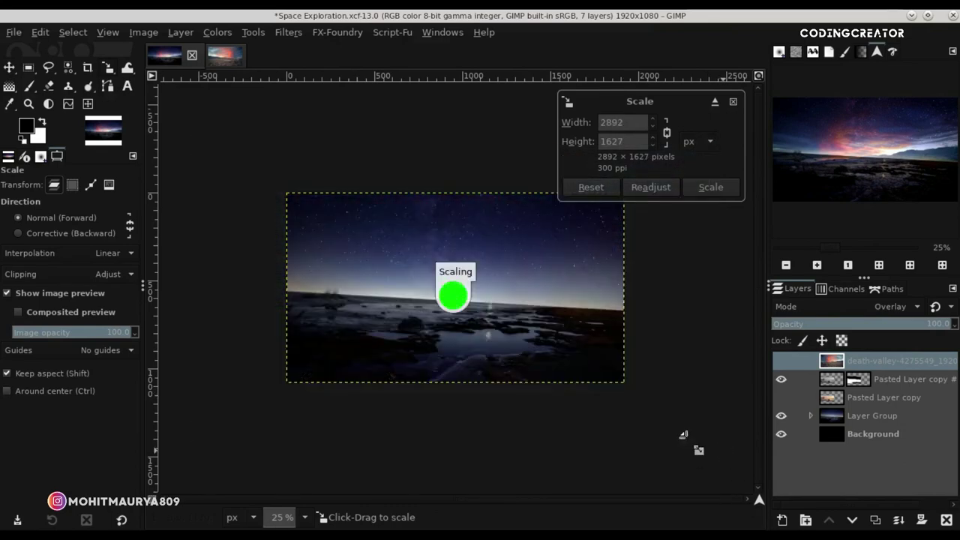
Rotate the death-valley layer about 7 degrees.
{"action": "left_click", "coordinate": [106, 68]}
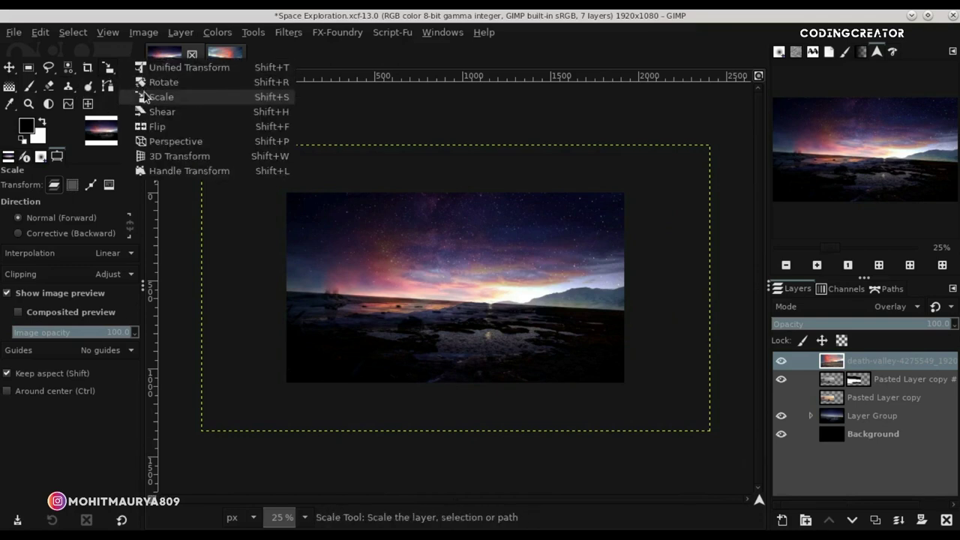
{"action": "left_click", "coordinate": [150, 81]}
{"action": "left_click", "coordinate": [646, 330]}
{"action": "left_click_drag", "start_coordinate": [645, 330], "coordinate": [672, 352]}
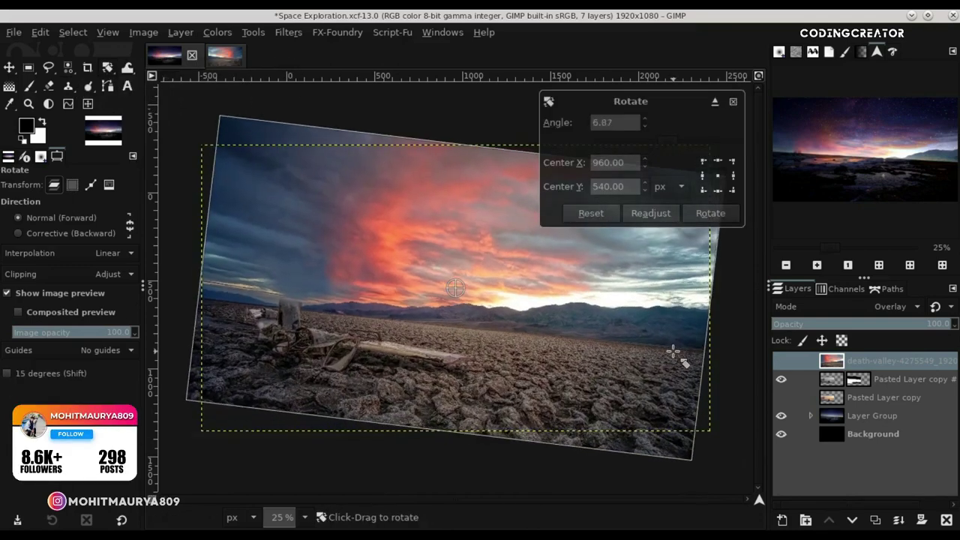
{"action": "key", "text": "Return"}
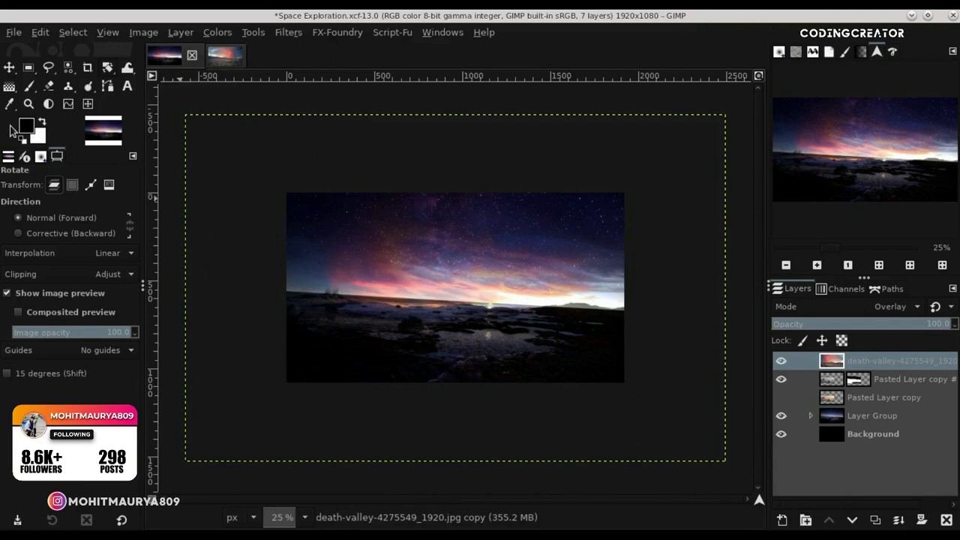
Shift the death-valley layer about 112 px down to align its horizon.
{"action": "left_click", "coordinate": [9, 68]}
{"action": "mouse_move", "coordinate": [502, 325]}
{"action": "left_mouse_down"}
{"action": "mouse_move", "coordinate": [574, 338]}
{"action": "mouse_move", "coordinate": [559, 325]}
{"action": "left_mouse_up"}
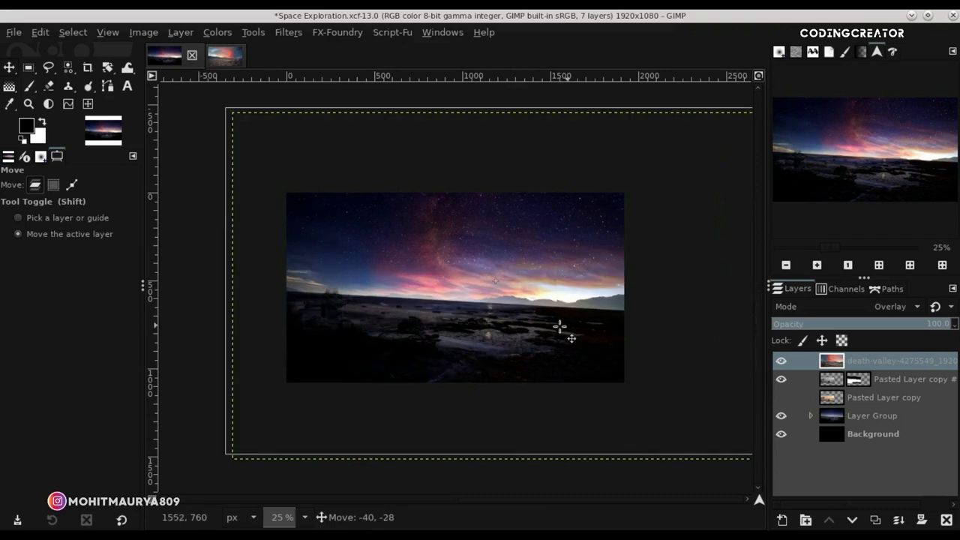
{"action": "left_click", "coordinate": [758, 77]}
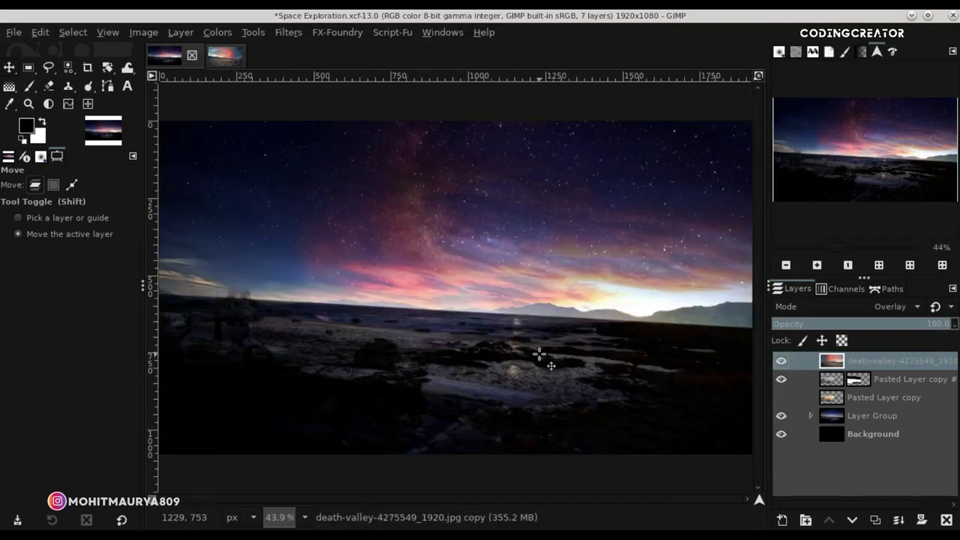
{"action": "key", "text": "minus"}
{"action": "key", "text": "minus"}
{"action": "mouse_move", "coordinate": [538, 355]}
{"action": "left_mouse_down"}
{"action": "mouse_move", "coordinate": [569, 363]}
{"action": "mouse_move", "coordinate": [552, 371]}
{"action": "mouse_move", "coordinate": [540, 343]}
{"action": "mouse_move", "coordinate": [553, 364]}
{"action": "mouse_move", "coordinate": [563, 347]}
{"action": "mouse_move", "coordinate": [570, 355]}
{"action": "mouse_move", "coordinate": [532, 358]}
{"action": "mouse_move", "coordinate": [542, 374]}
{"action": "left_mouse_up"}
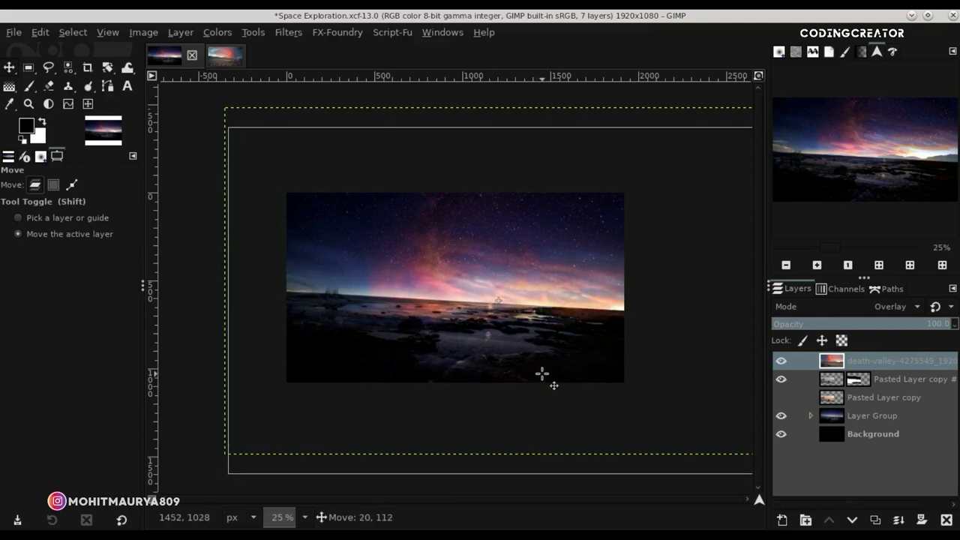
{"action": "left_click", "coordinate": [782, 362]}
{"action": "left_click", "coordinate": [782, 362]}
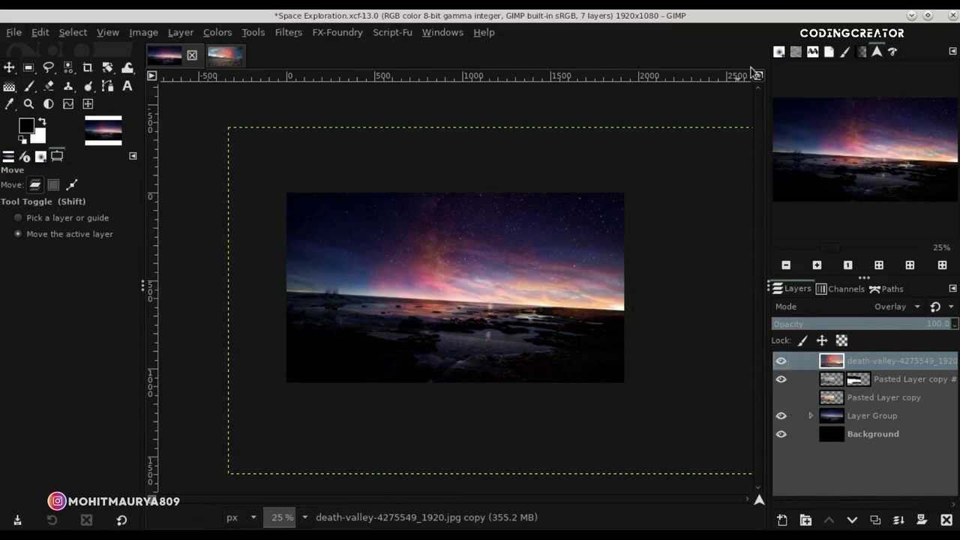
Fit the image in the window and save Space Exploration.xcf.
{"action": "key", "text": "shift+ctrl+j"}
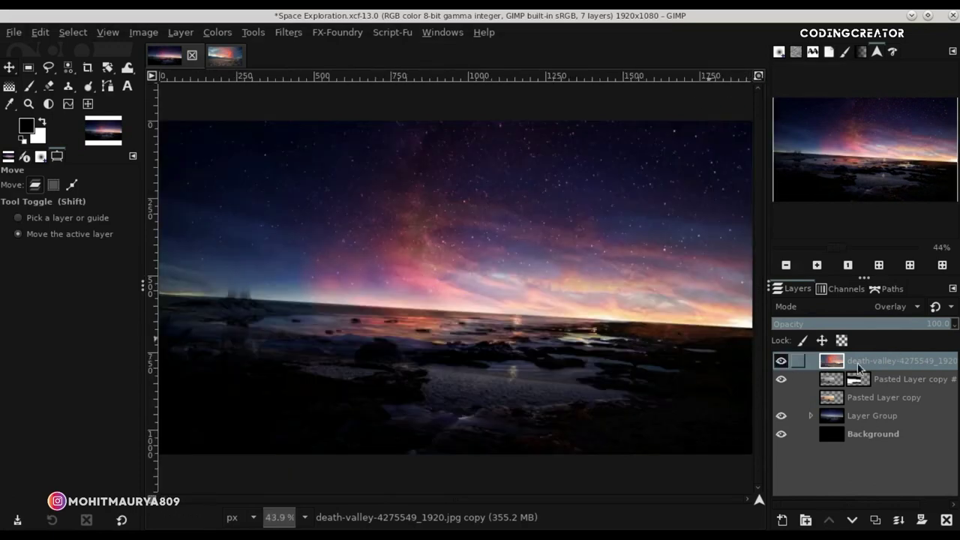
{"action": "key", "text": "ctrl+s"}
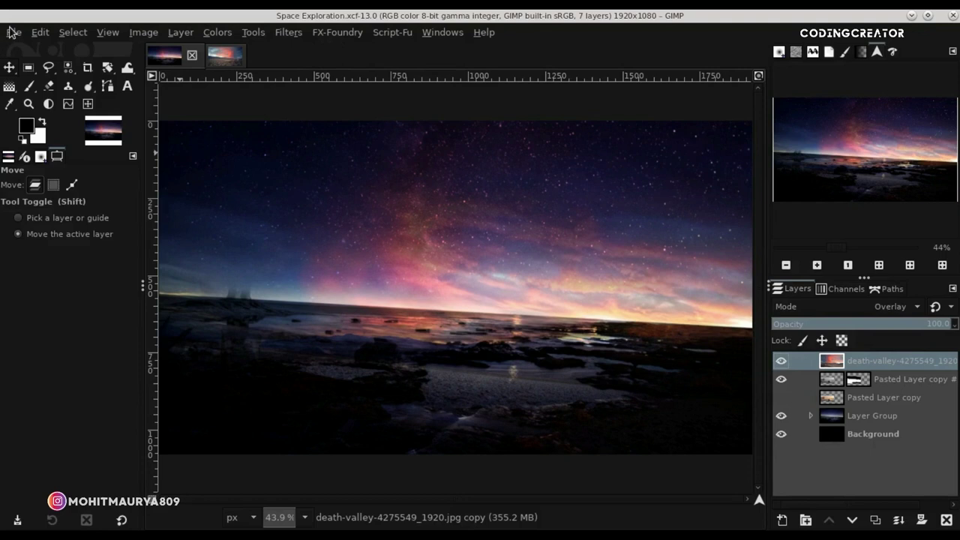
{"action": "left_click", "coordinate": [12, 31]}
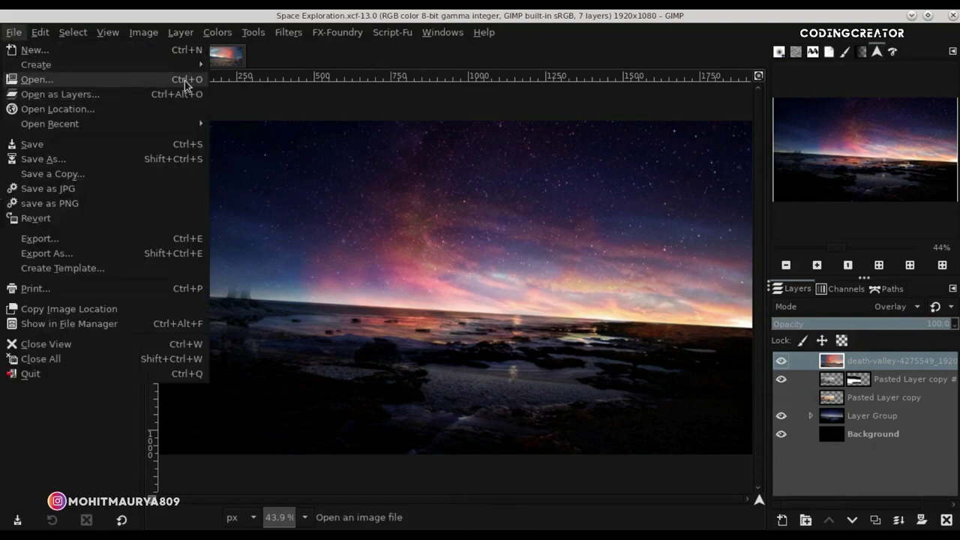
Open sunset-5371719_1920, add an alpha channel and duplicate its layer.
{"action": "left_click", "coordinate": [186, 83]}
{"action": "left_click", "coordinate": [238, 411]}
{"action": "left_click", "coordinate": [508, 510]}
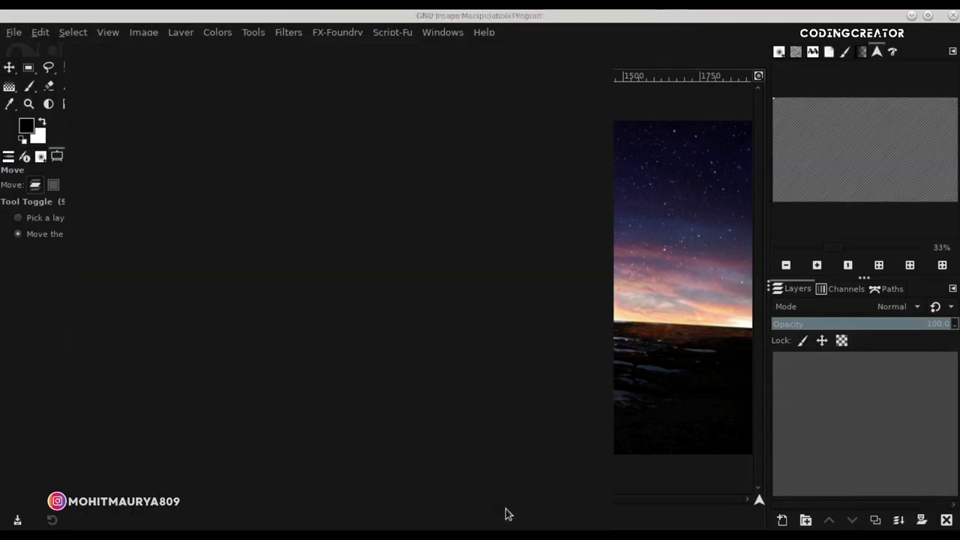
{"action": "key", "text": "r"}
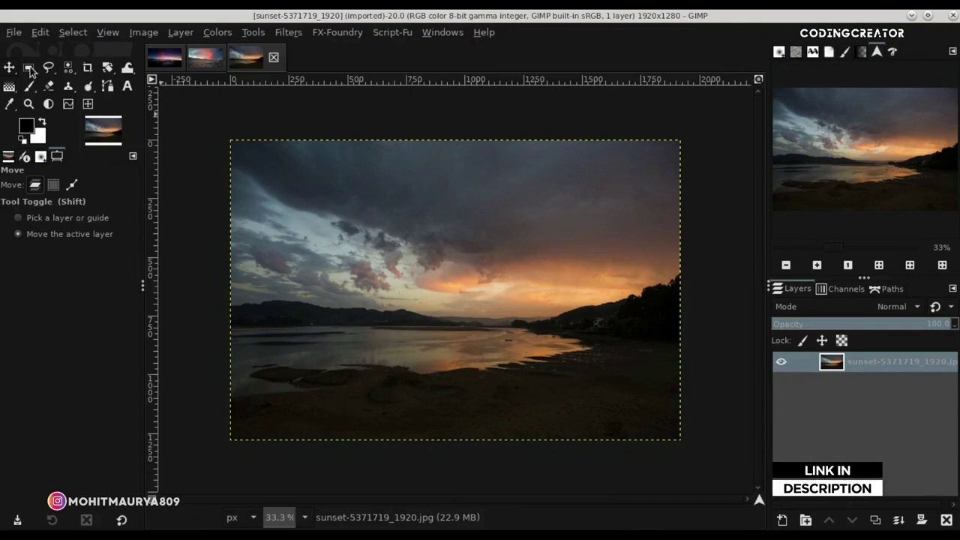
{"action": "right_click", "coordinate": [839, 363]}
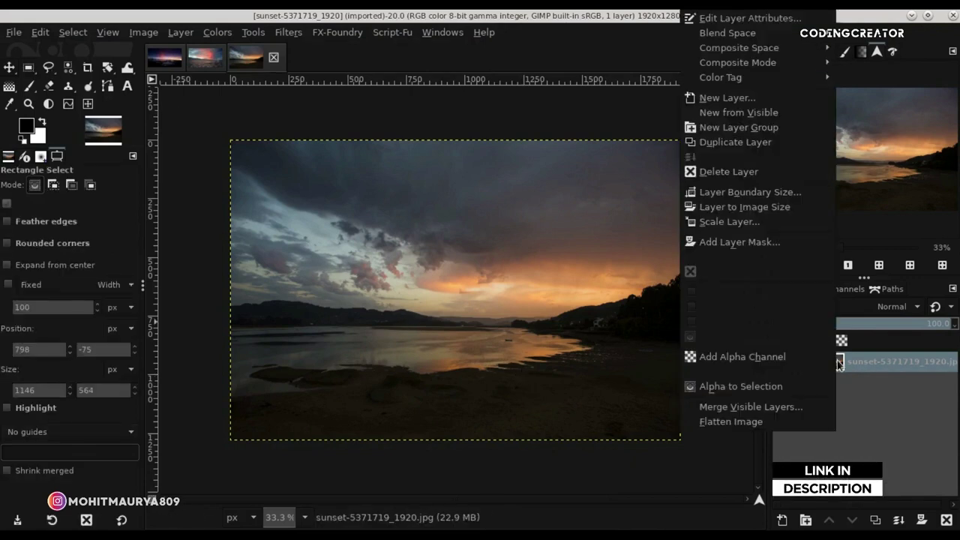
{"action": "left_click", "coordinate": [758, 356]}
{"action": "left_click", "coordinate": [875, 520]}
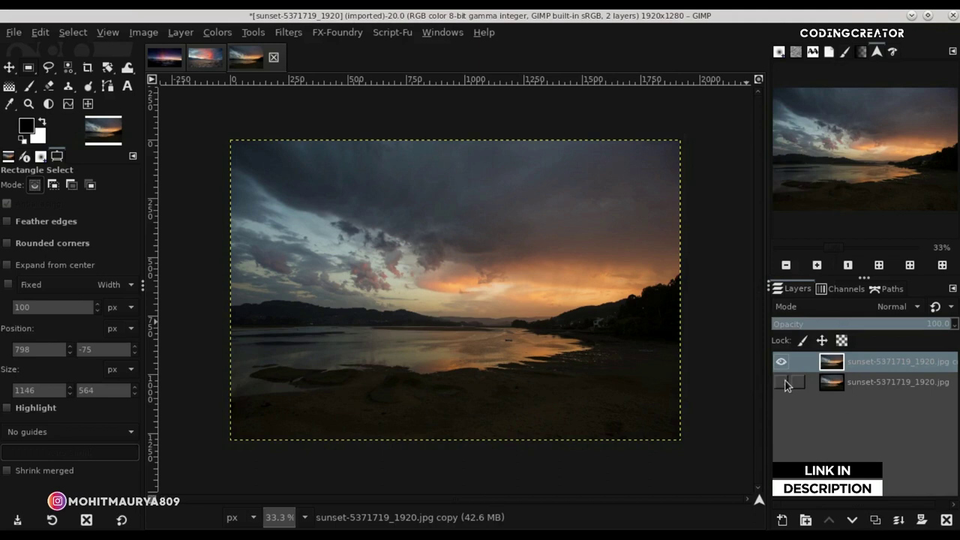
Rectangle-select the lake strip across the photo's lower part and copy it.
{"action": "left_click_drag", "start_coordinate": [218, 309], "coordinate": [604, 424]}
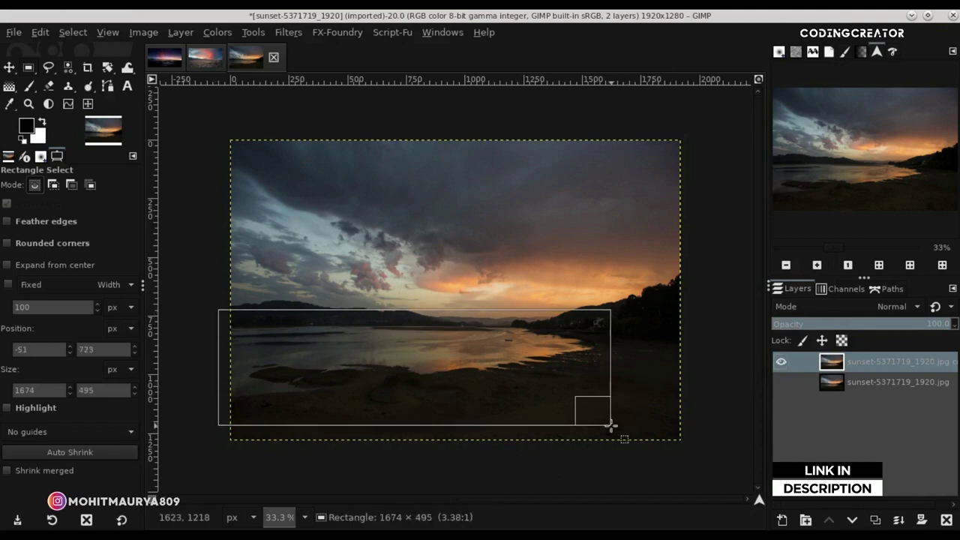
{"action": "left_click", "coordinate": [509, 385]}
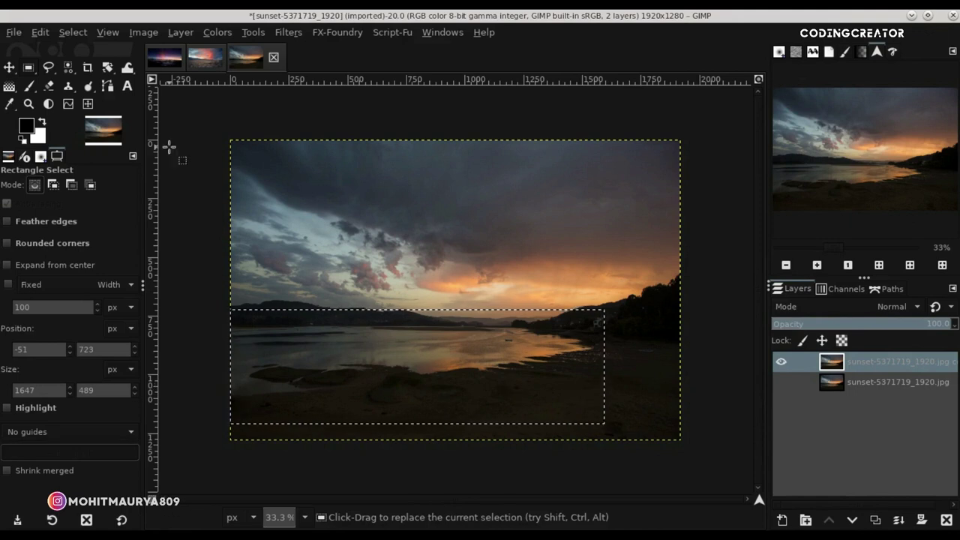
{"action": "left_click", "coordinate": [40, 32]}
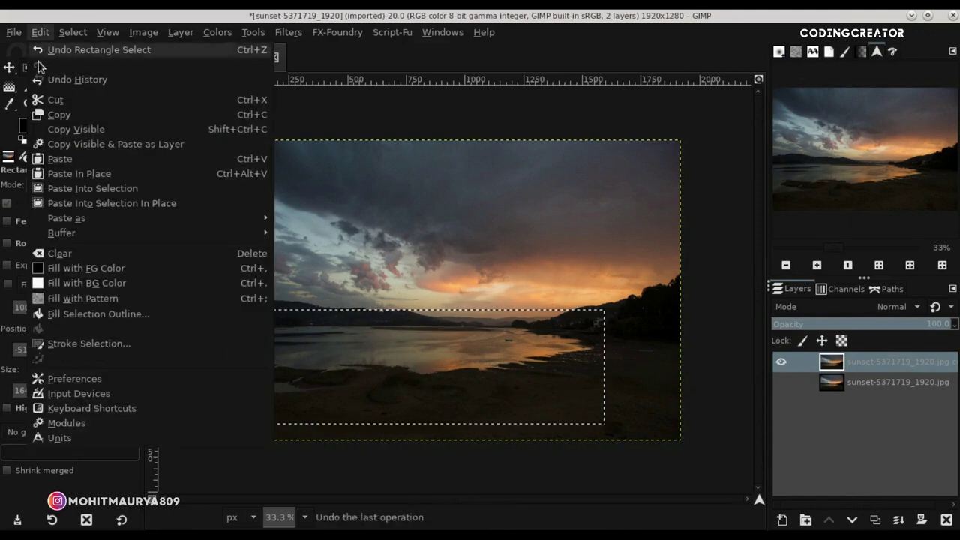
{"action": "left_click", "coordinate": [69, 115]}
Close the death-valley image, discarding its unsaved changes.
{"action": "left_click", "coordinate": [165, 58]}
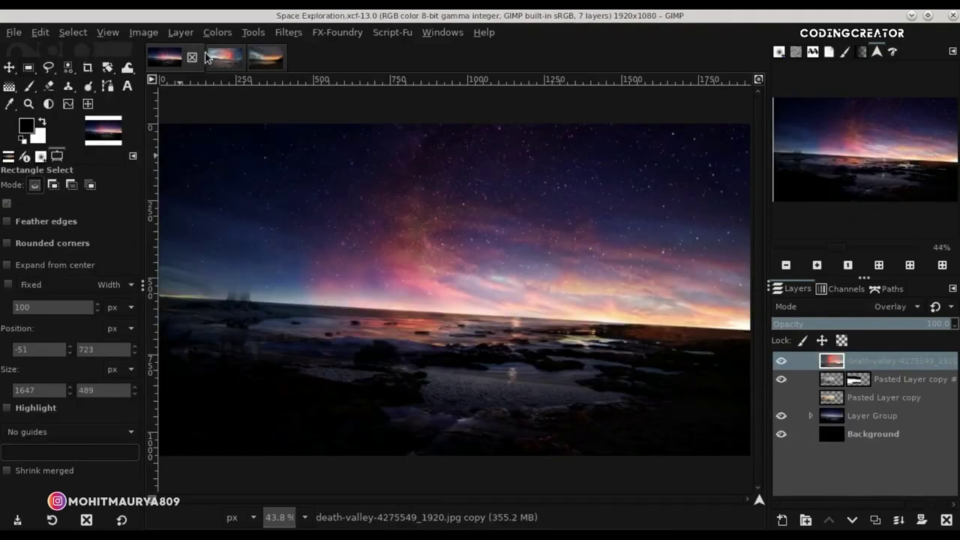
{"action": "left_click", "coordinate": [230, 58]}
{"action": "left_click", "coordinate": [233, 57]}
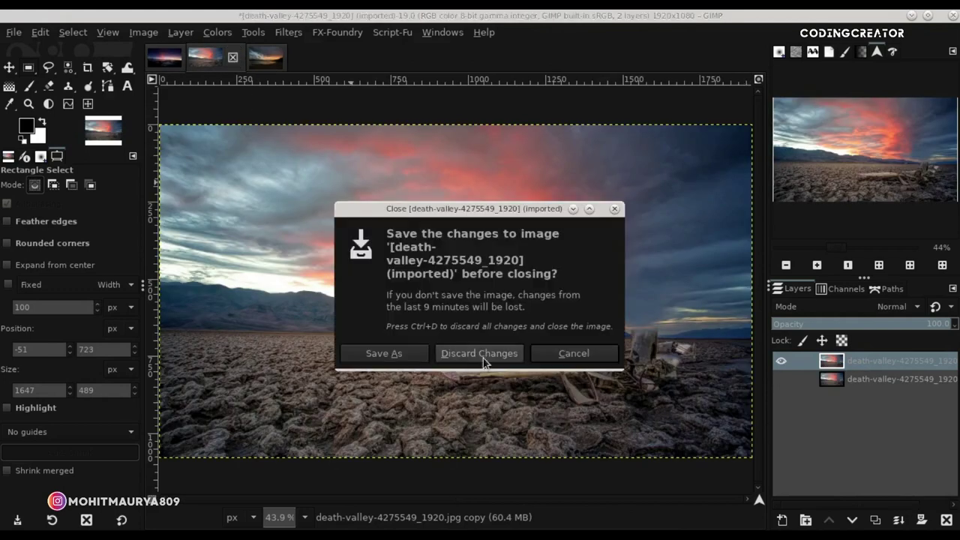
{"action": "left_click", "coordinate": [482, 354]}
{"action": "left_click", "coordinate": [163, 57]}
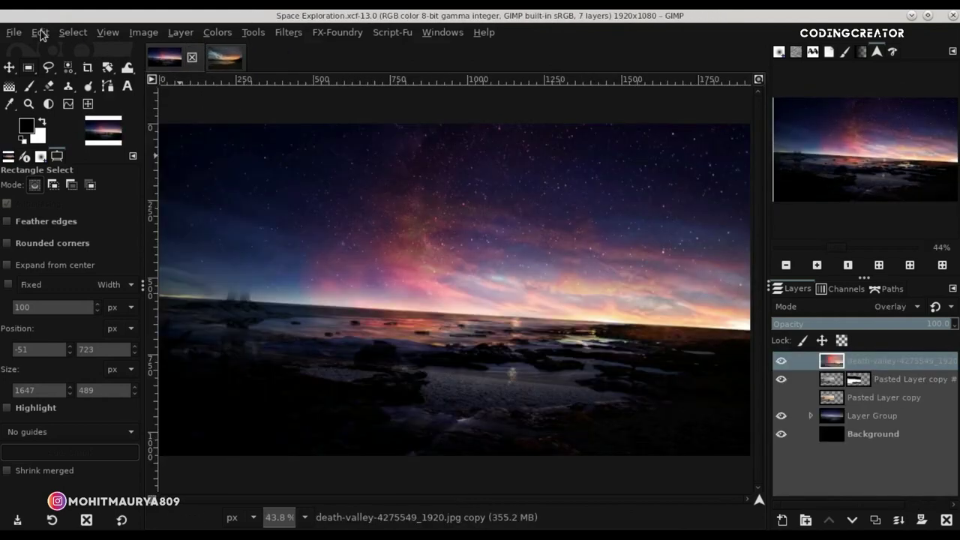
Paste the lake strip as a new layer in place and align it to the lower-left corner.
{"action": "left_click", "coordinate": [41, 34]}
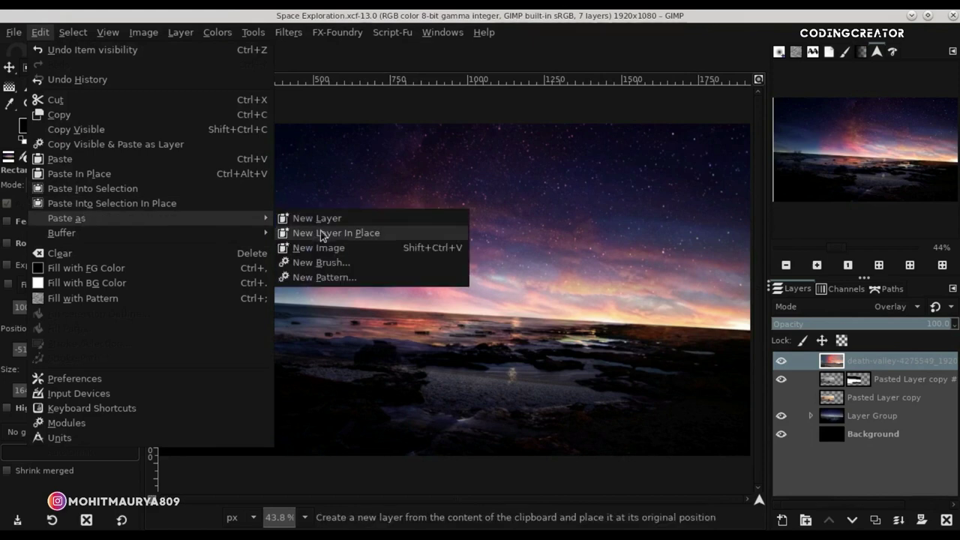
{"action": "left_click", "coordinate": [360, 219]}
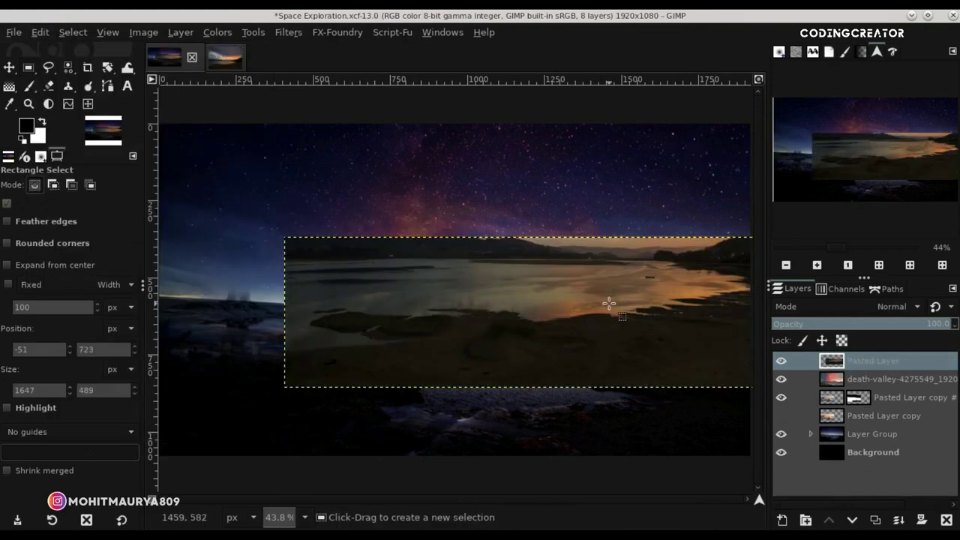
{"action": "left_click", "coordinate": [9, 68]}
{"action": "left_click_drag", "start_coordinate": [393, 328], "coordinate": [365, 369]}
{"action": "key", "text": "minus"}
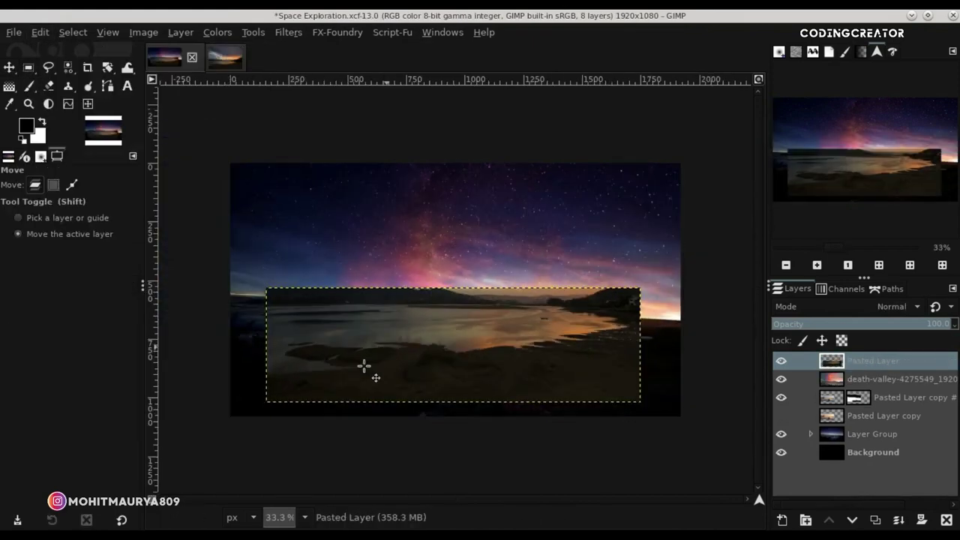
{"action": "left_click_drag", "start_coordinate": [488, 386], "coordinate": [453, 400]}
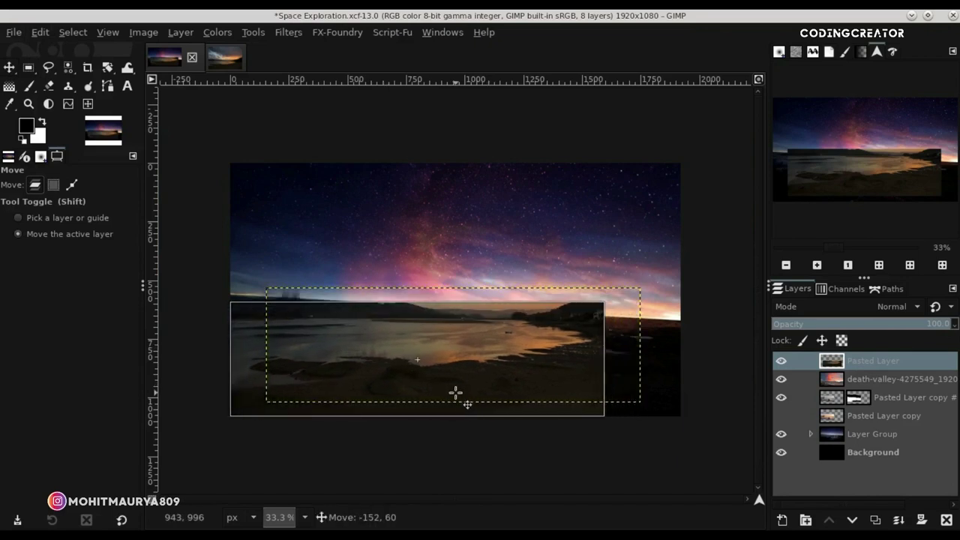
Scale the pasted lake strip up to about 2025×620 pixels.
{"action": "left_click_drag", "start_coordinate": [105, 74], "coordinate": [171, 98]}
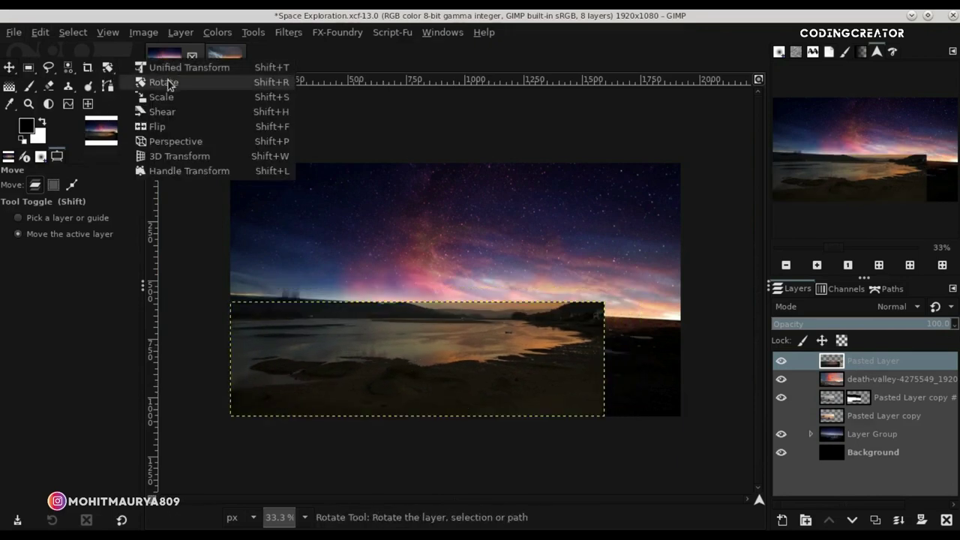
{"action": "left_click", "coordinate": [471, 336]}
{"action": "left_click_drag", "start_coordinate": [607, 419], "coordinate": [723, 466]}
{"action": "key", "text": "Return"}
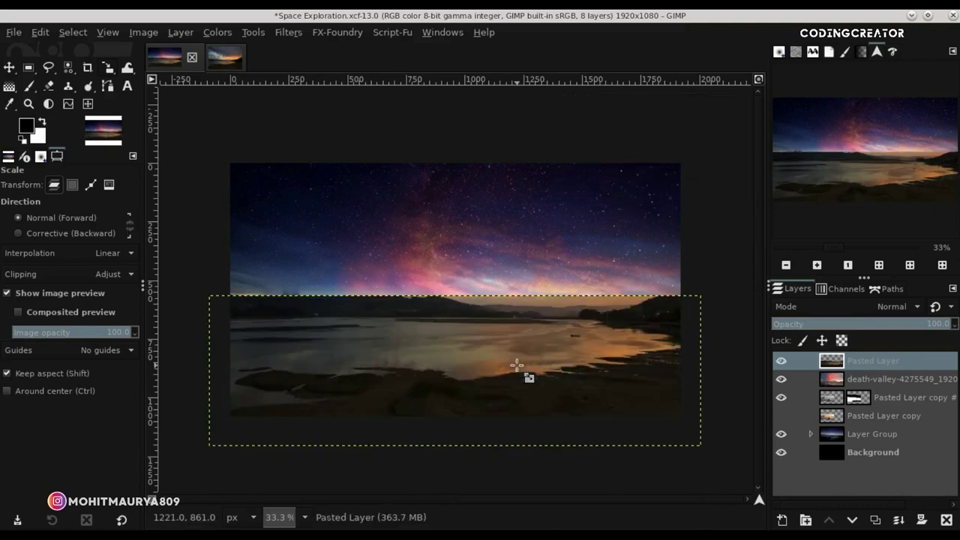
{"action": "left_click", "coordinate": [9, 68]}
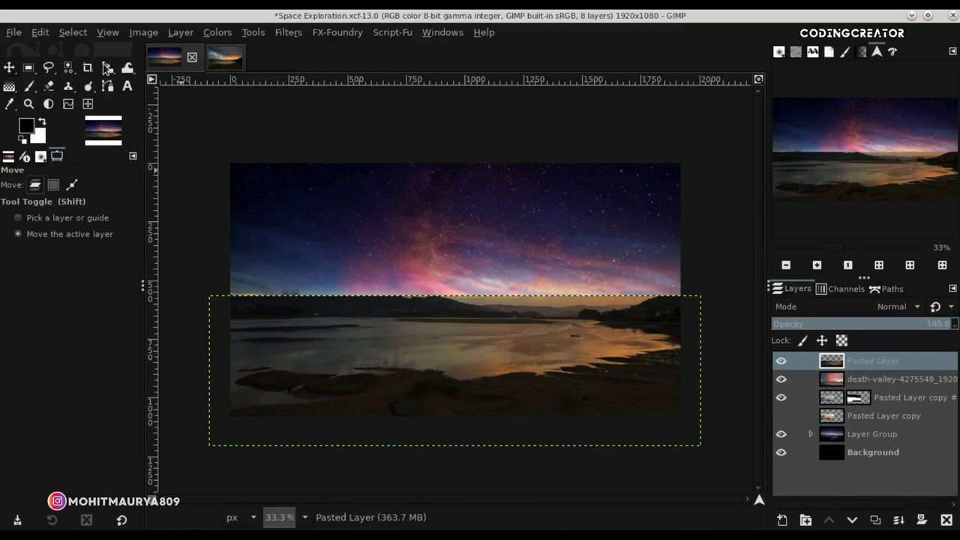
Flip the lake strip horizontally and set its blend mode to Hard light.
{"action": "left_click_drag", "start_coordinate": [107, 69], "coordinate": [152, 129]}
{"action": "left_click", "coordinate": [318, 301]}
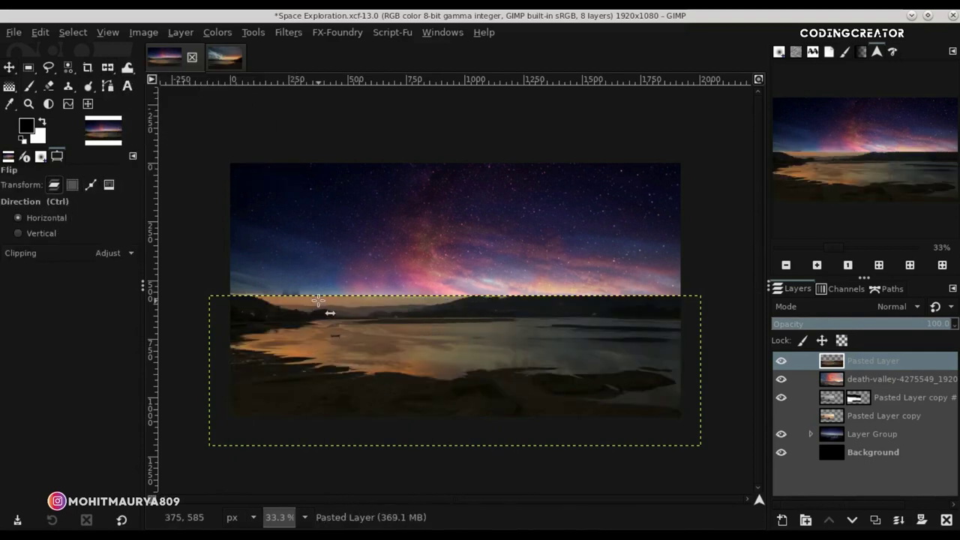
{"action": "left_click_drag", "start_coordinate": [107, 70], "coordinate": [154, 88]}
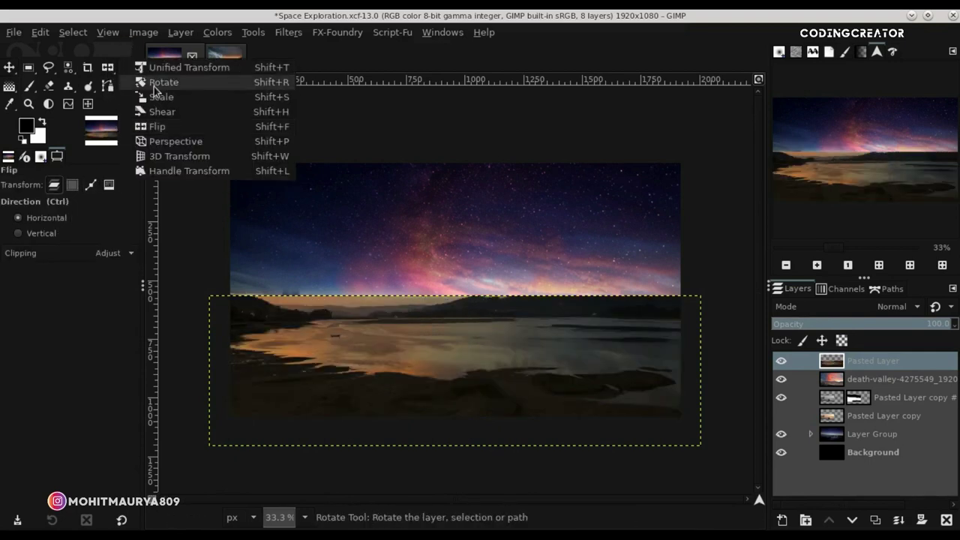
{"action": "left_click", "coordinate": [153, 88]}
{"action": "key", "text": "m"}
{"action": "left_click", "coordinate": [800, 308]}
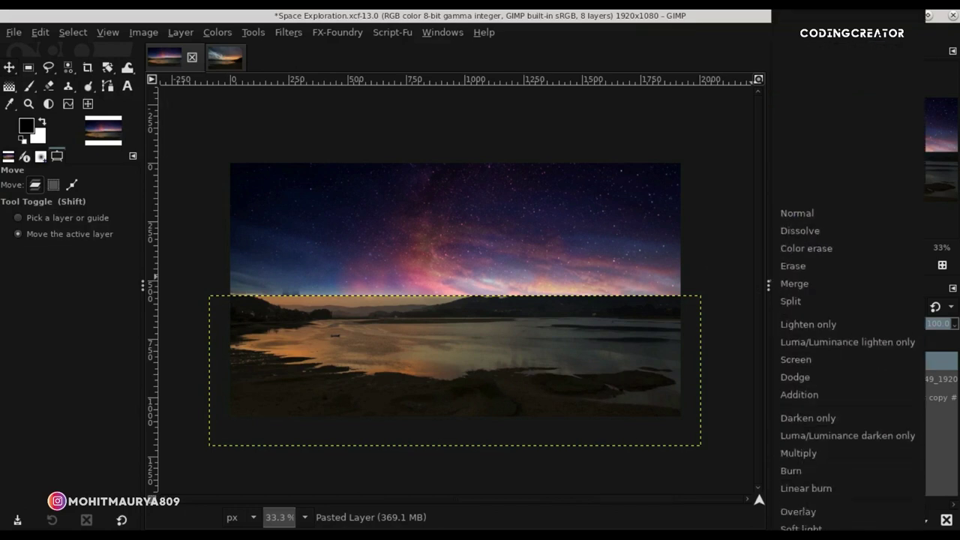
{"action": "left_click", "coordinate": [815, 398]}
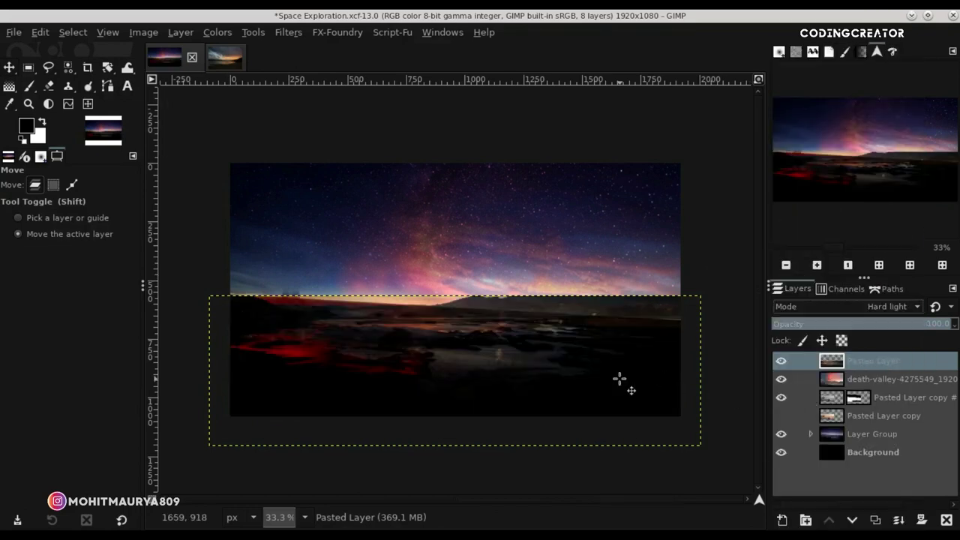
Nudge the lake strip down about 22 px to meet the horizon.
{"action": "left_click_drag", "start_coordinate": [620, 379], "coordinate": [626, 394]}
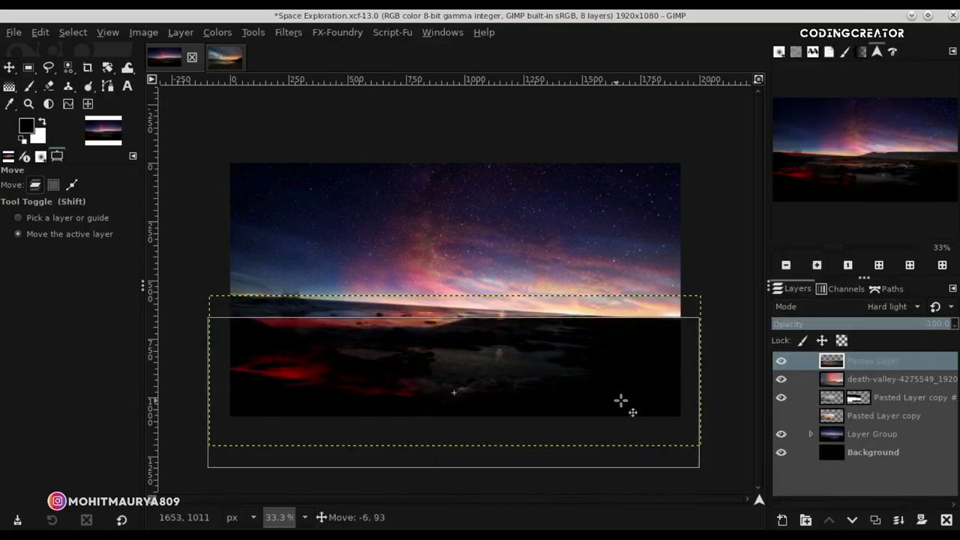
{"action": "scroll", "coordinate": [626, 395], "scroll_direction": "up", "scroll_amount": 1}
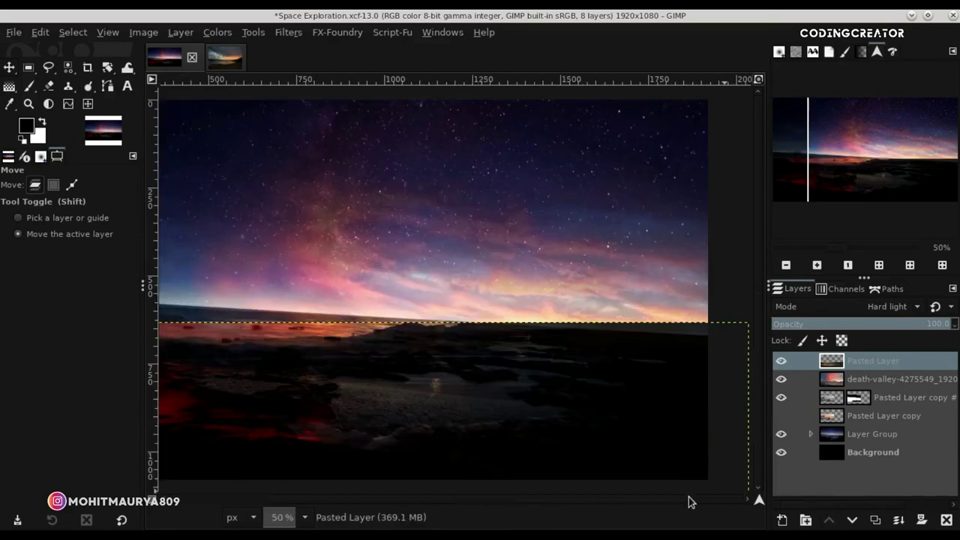
{"action": "scroll", "coordinate": [689, 497], "scroll_direction": "left", "scroll_amount": 2}
{"action": "left_click_drag", "start_coordinate": [532, 463], "coordinate": [530, 409]}
{"action": "scroll", "coordinate": [526, 451], "scroll_direction": "down", "scroll_amount": 1}
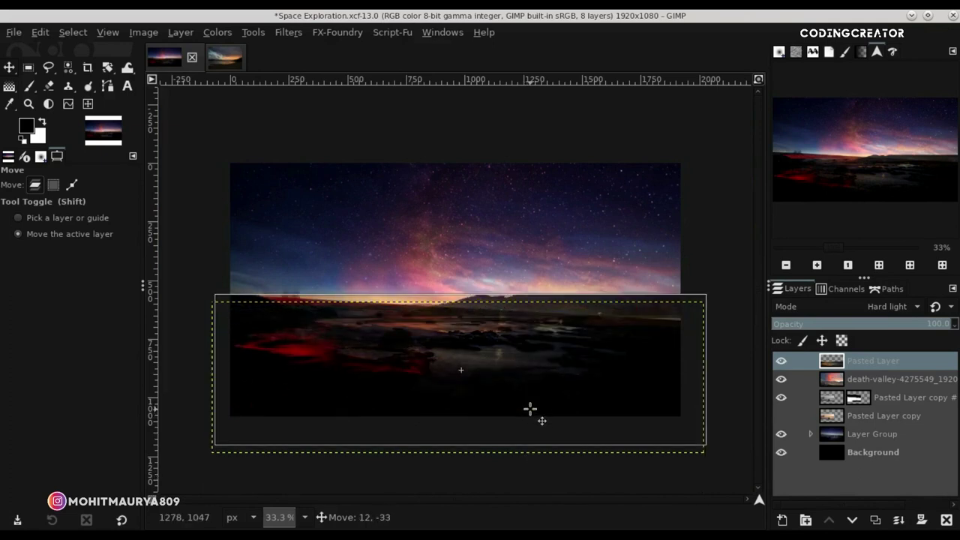
{"action": "left_click_drag", "start_coordinate": [530, 409], "coordinate": [531, 412]}
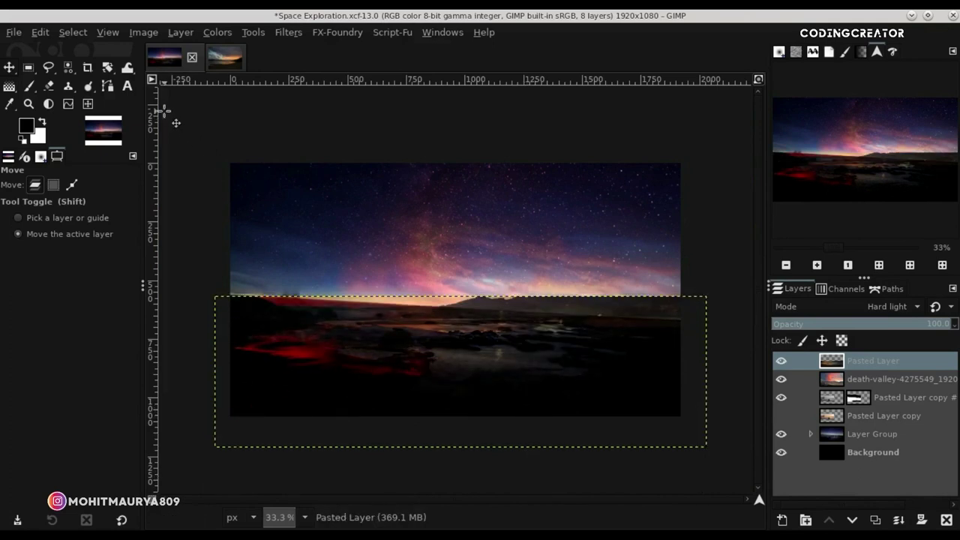
Tilt the lake strip slightly to match the horizon and move it down.
{"action": "left_click", "coordinate": [107, 68]}
{"action": "left_click_drag", "start_coordinate": [735, 429], "coordinate": [731, 433]}
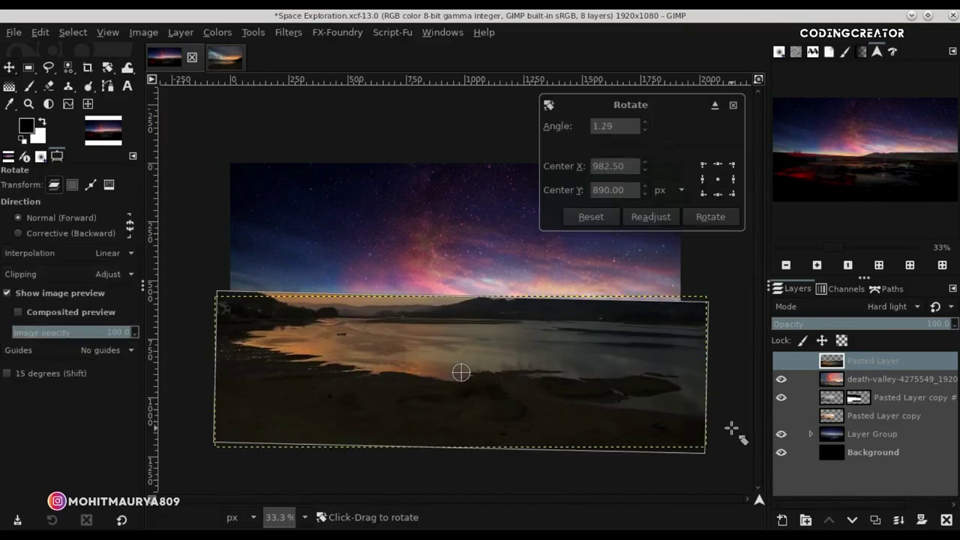
{"action": "key", "text": "Return"}
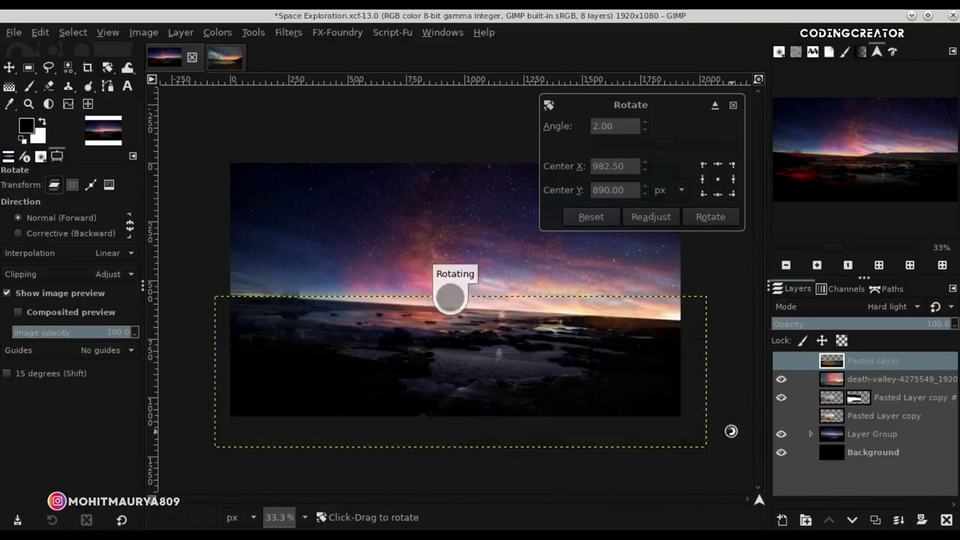
{"action": "left_click", "coordinate": [15, 68]}
{"action": "left_click_drag", "start_coordinate": [530, 389], "coordinate": [531, 399]}
Rotate the lake strip about 1.2° and shift it down onto the horizon.
{"action": "left_click", "coordinate": [107, 68]}
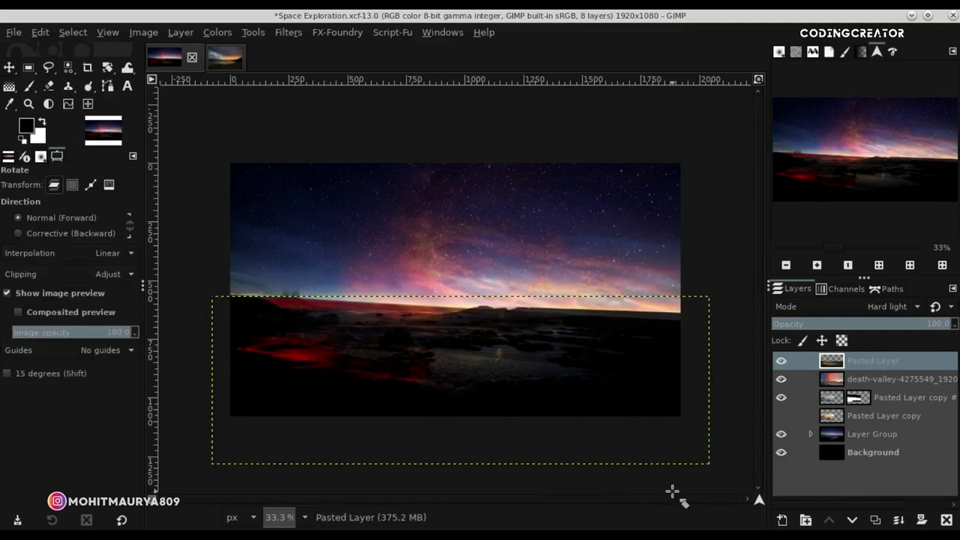
{"action": "left_click", "coordinate": [710, 449]}
{"action": "left_click_drag", "start_coordinate": [710, 449], "coordinate": [710, 446]}
{"action": "key", "text": "Return"}
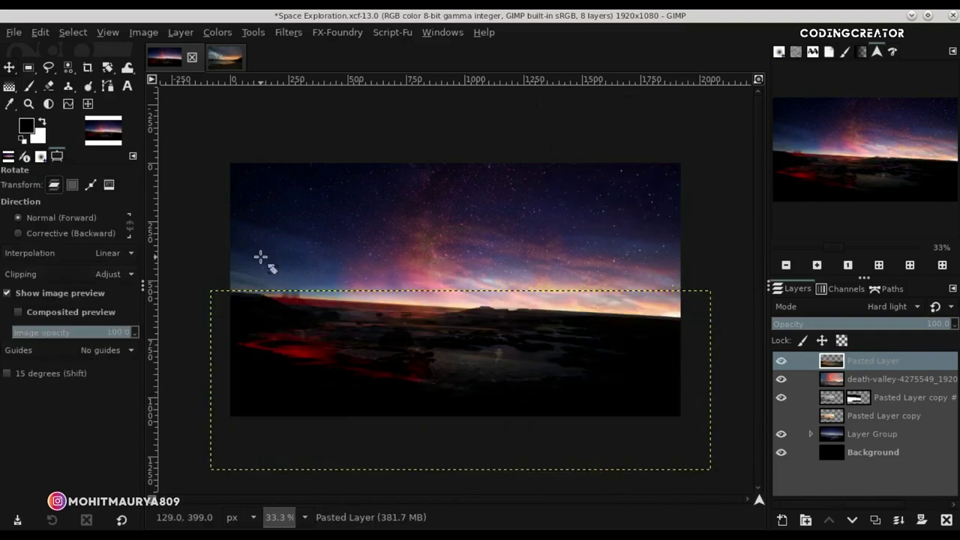
{"action": "left_click", "coordinate": [9, 68]}
{"action": "left_click_drag", "start_coordinate": [463, 297], "coordinate": [465, 300]}
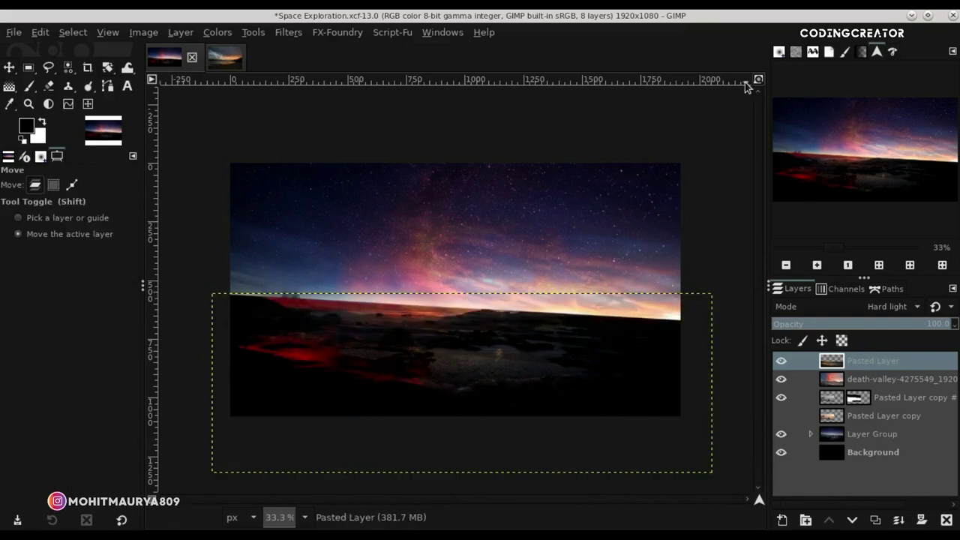
{"action": "scroll", "coordinate": [463, 295], "scroll_direction": "up", "scroll_amount": 3}
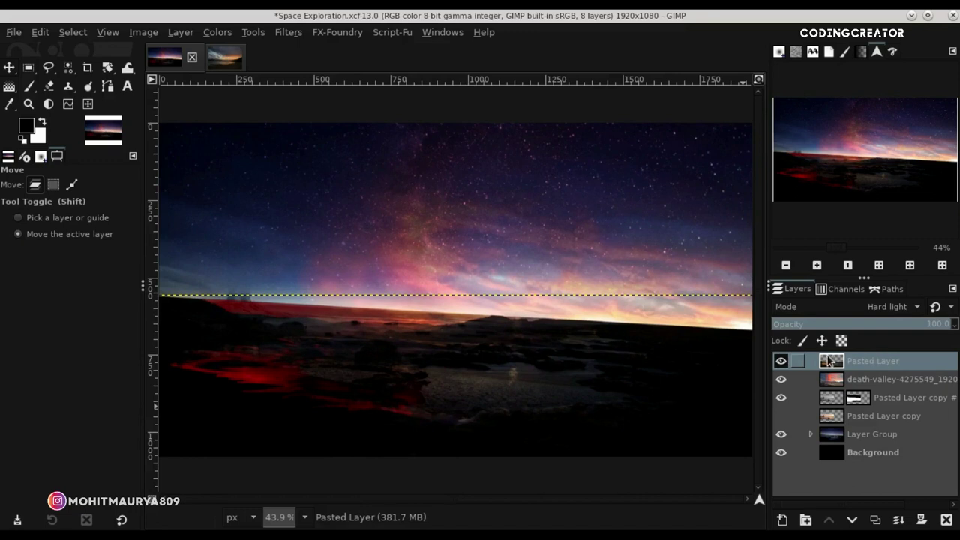
{"action": "scroll", "coordinate": [472, 350], "scroll_direction": "down", "scroll_amount": 3}
{"action": "mouse_move", "coordinate": [473, 350]}
{"action": "left_mouse_down"}
{"action": "mouse_move", "coordinate": [471, 369]}
{"action": "mouse_move", "coordinate": [471, 361]}
{"action": "left_mouse_up"}
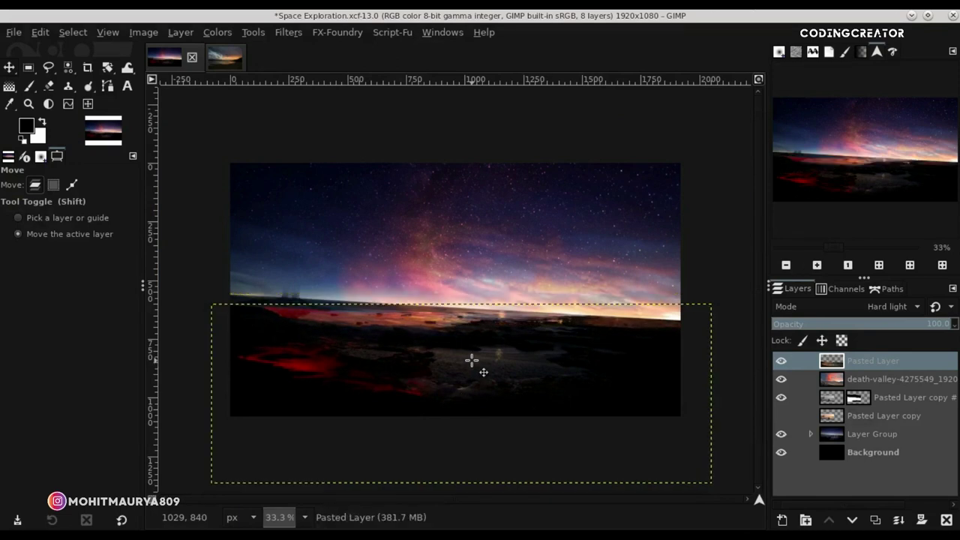
Add a white full-opacity mask to Pasted Layer and paint it along the horizon with a 274 brush.
{"action": "left_click", "coordinate": [917, 520]}
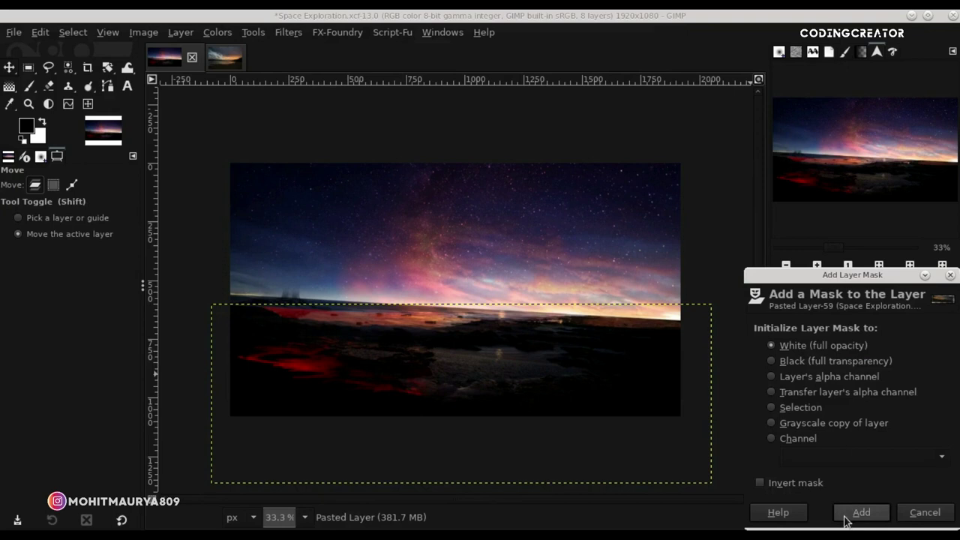
{"action": "left_click", "coordinate": [848, 515]}
{"action": "left_click", "coordinate": [33, 87]}
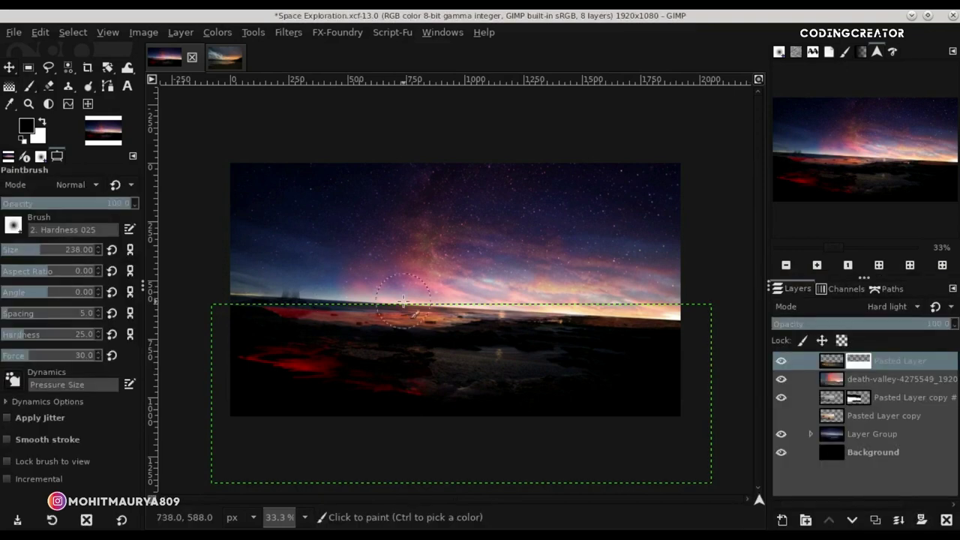
{"action": "left_click_drag", "start_coordinate": [61, 254], "coordinate": [75, 252]}
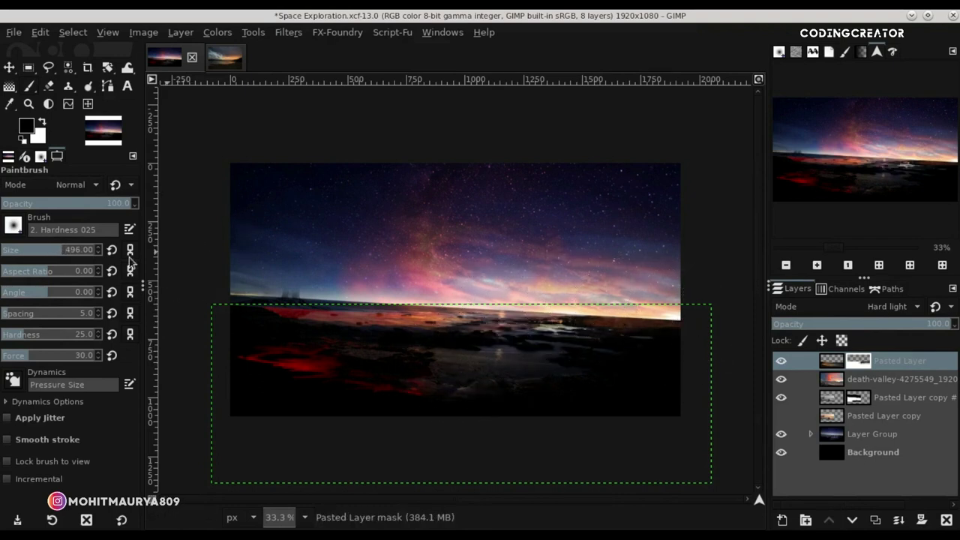
{"action": "left_click_drag", "start_coordinate": [52, 251], "coordinate": [43, 252]}
{"action": "left_click_drag", "start_coordinate": [586, 310], "coordinate": [430, 300]}
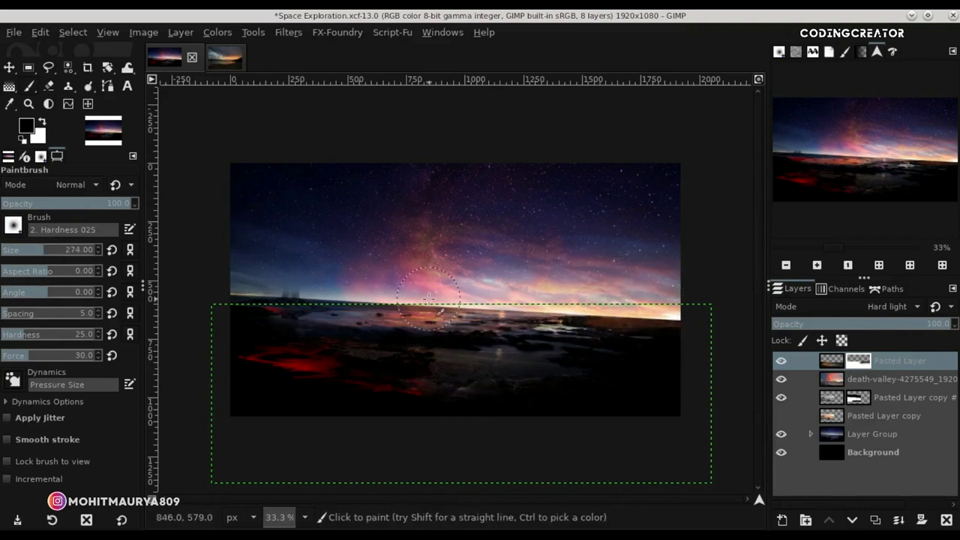
{"action": "mouse_move", "coordinate": [257, 300]}
{"action": "left_mouse_down"}
{"action": "mouse_move", "coordinate": [497, 350]}
{"action": "mouse_move", "coordinate": [563, 352]}
{"action": "left_mouse_up"}
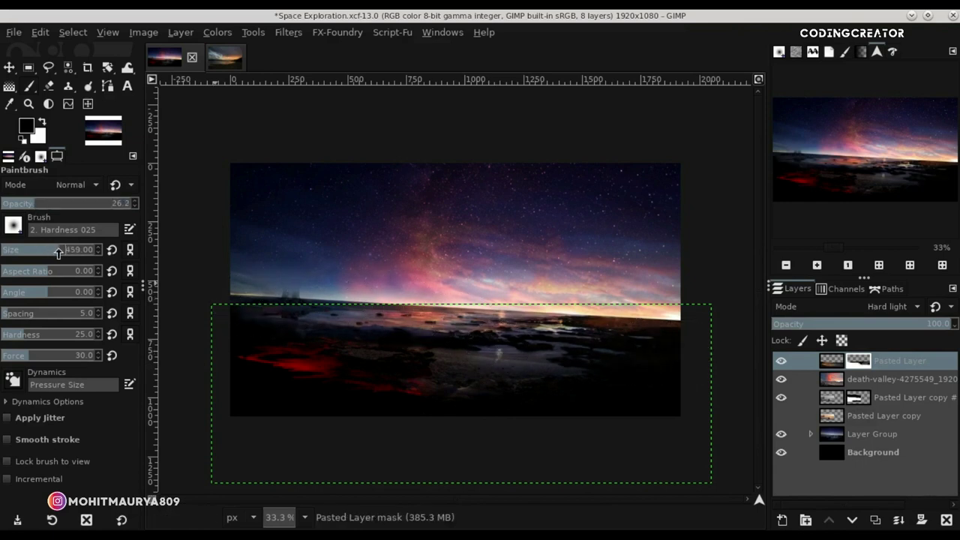
Set the brush to 396, fit the view and save the composite.
{"action": "left_click_drag", "start_coordinate": [58, 253], "coordinate": [53, 253]}
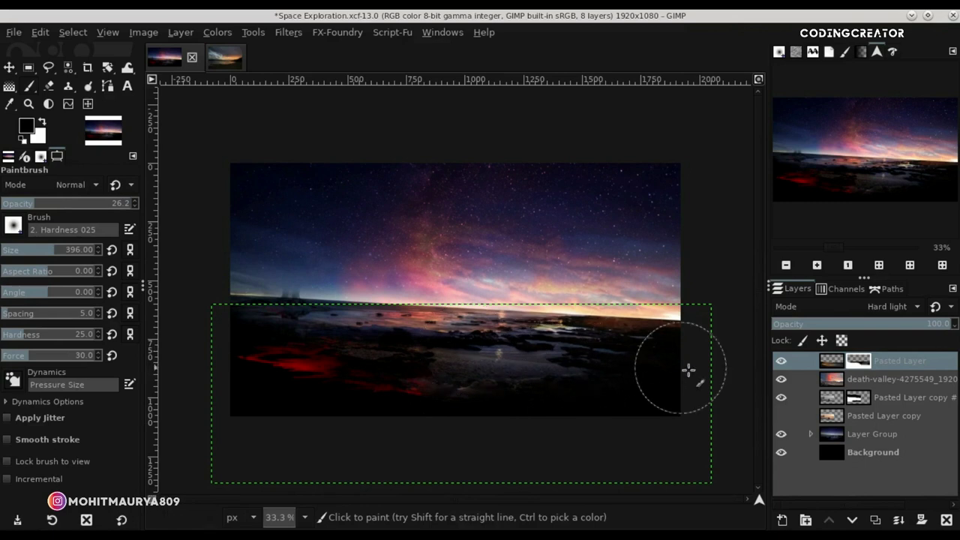
{"action": "scroll", "coordinate": [574, 383], "scroll_direction": "up", "scroll_amount": 1}
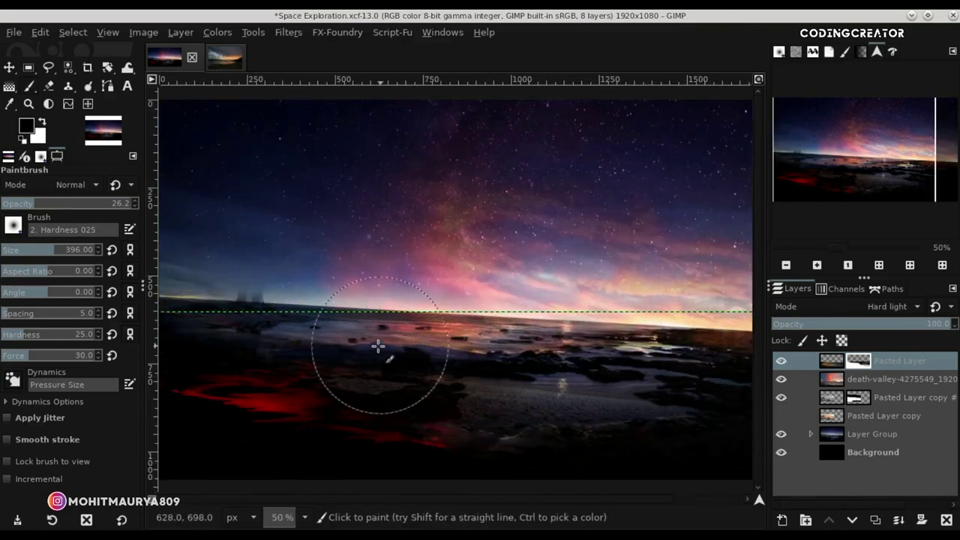
{"action": "left_click_drag", "start_coordinate": [760, 499], "coordinate": [748, 503]}
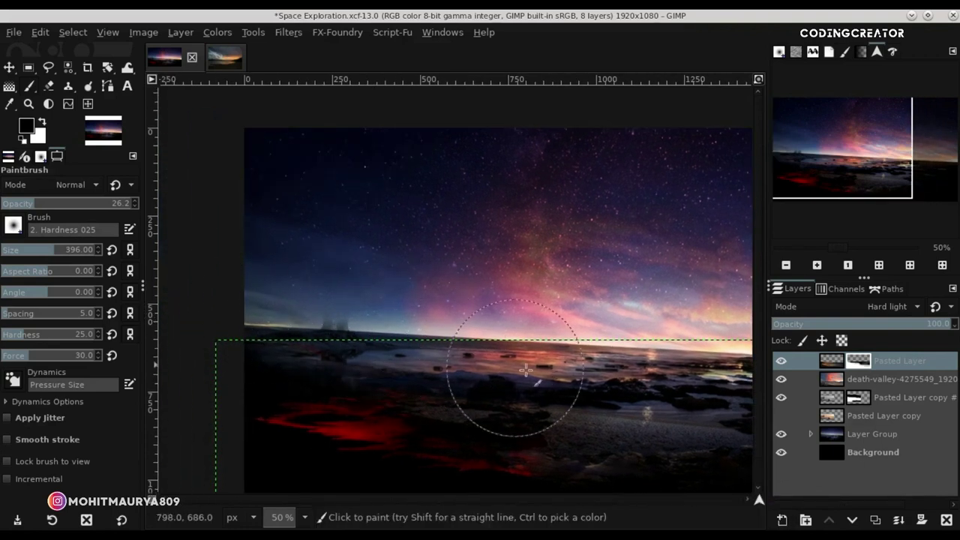
{"action": "left_click", "coordinate": [9, 68]}
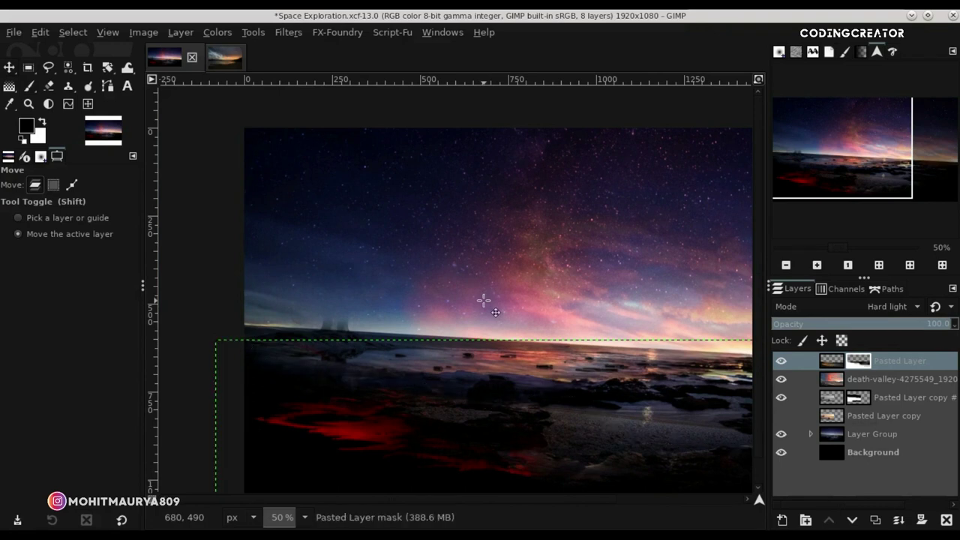
{"action": "key", "text": "minus"}
{"action": "key", "text": "minus"}
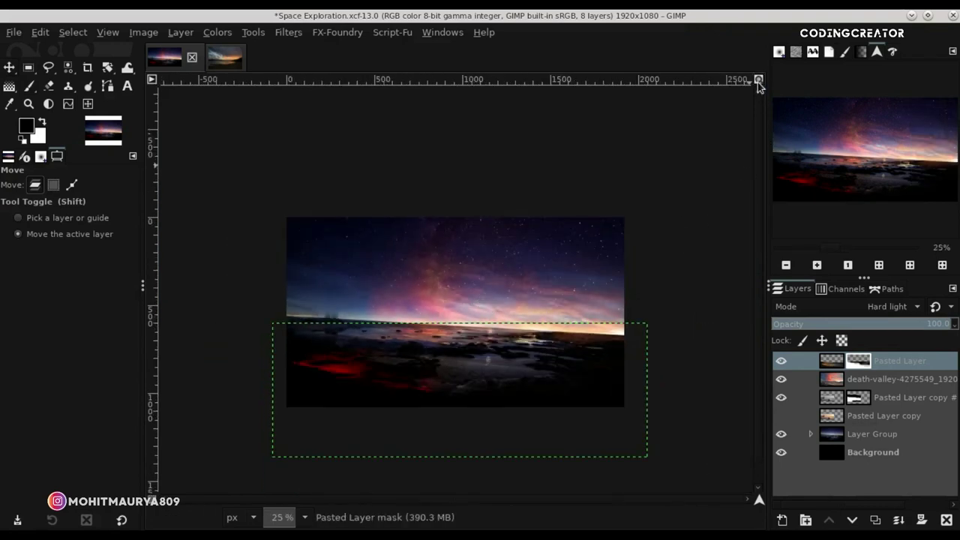
{"action": "left_click", "coordinate": [758, 82]}
{"action": "key", "text": "ctrl+s"}
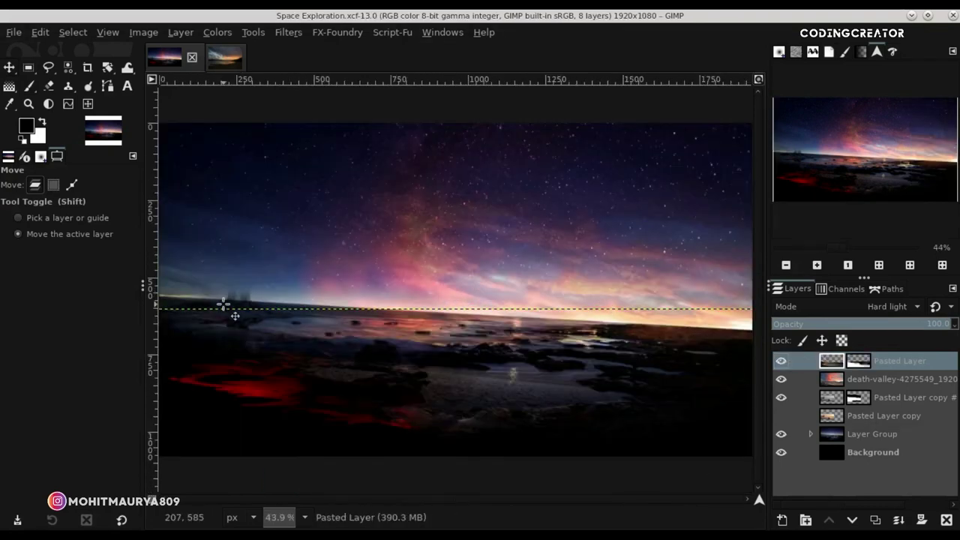
Touch up the Pasted Layer mask with small dabs, toggling the layer to compare the blend.
{"action": "left_click", "coordinate": [29, 87]}
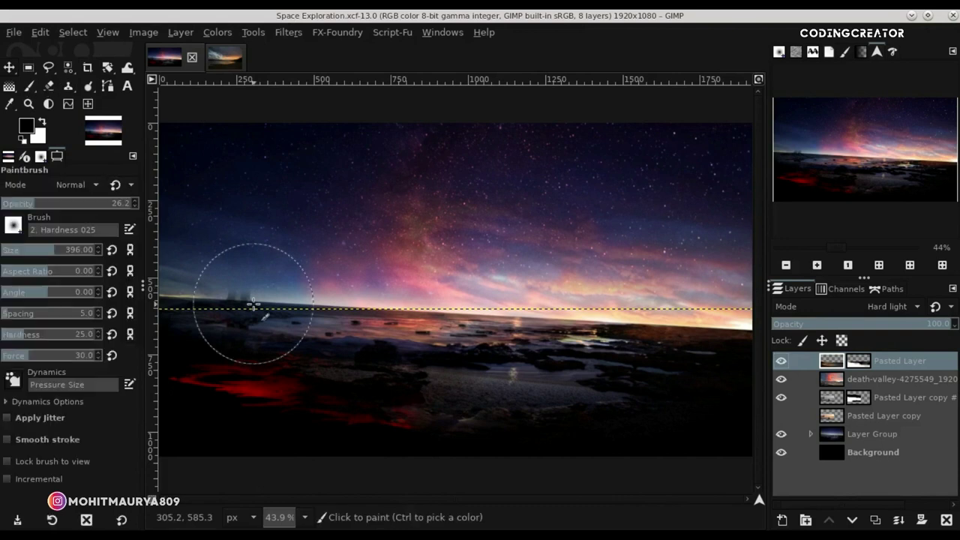
{"action": "key", "text": "minus"}
{"action": "left_click", "coordinate": [251, 301]}
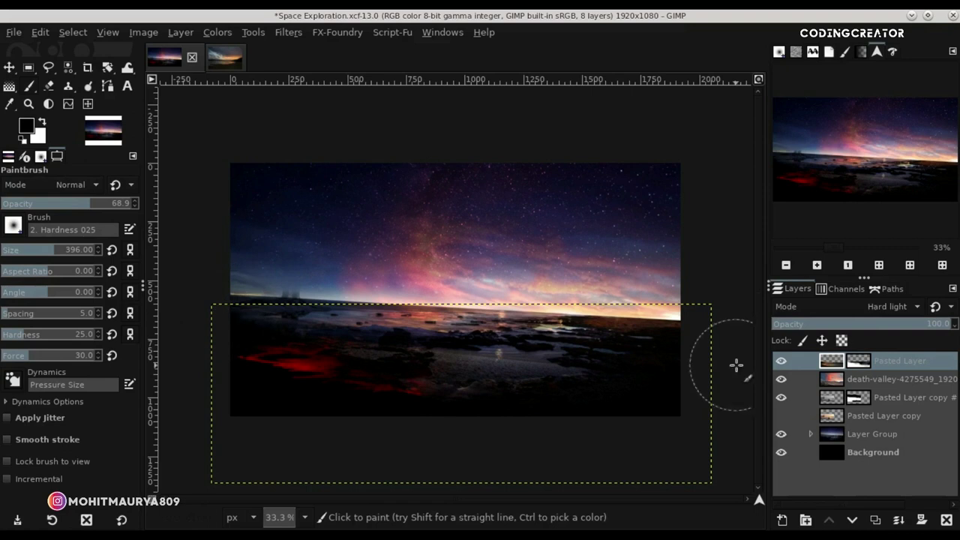
{"action": "left_click", "coordinate": [781, 361]}
{"action": "left_click", "coordinate": [780, 361]}
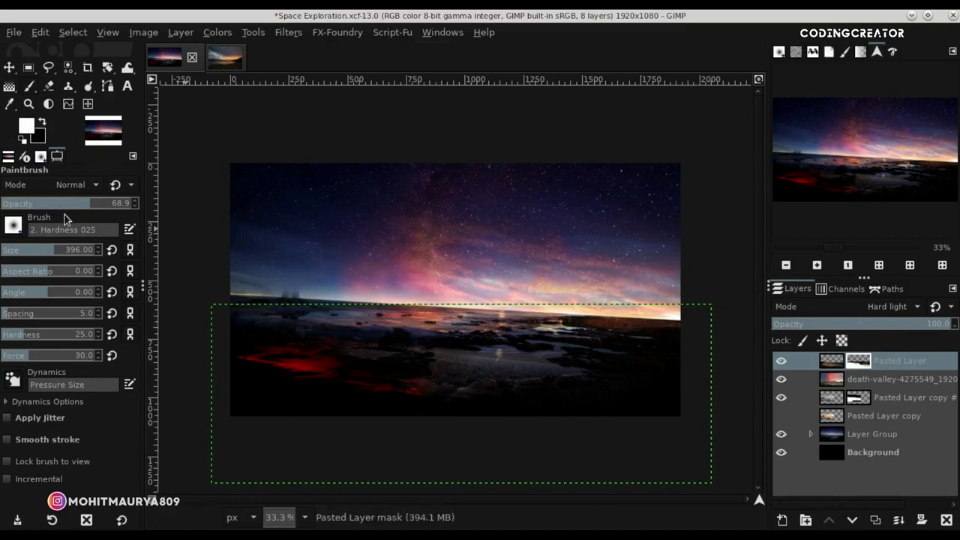
{"action": "left_click_drag", "start_coordinate": [413, 388], "coordinate": [418, 390]}
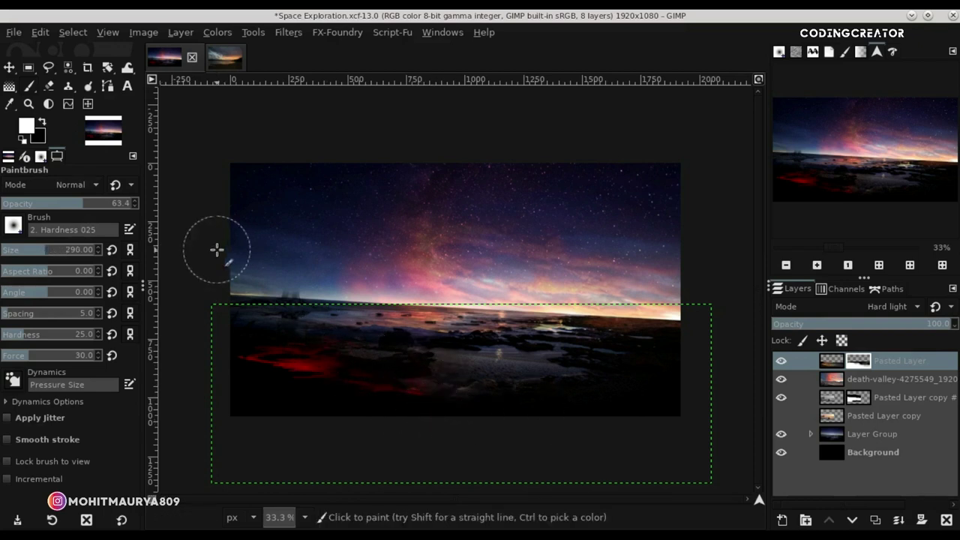
{"action": "left_click", "coordinate": [9, 68]}
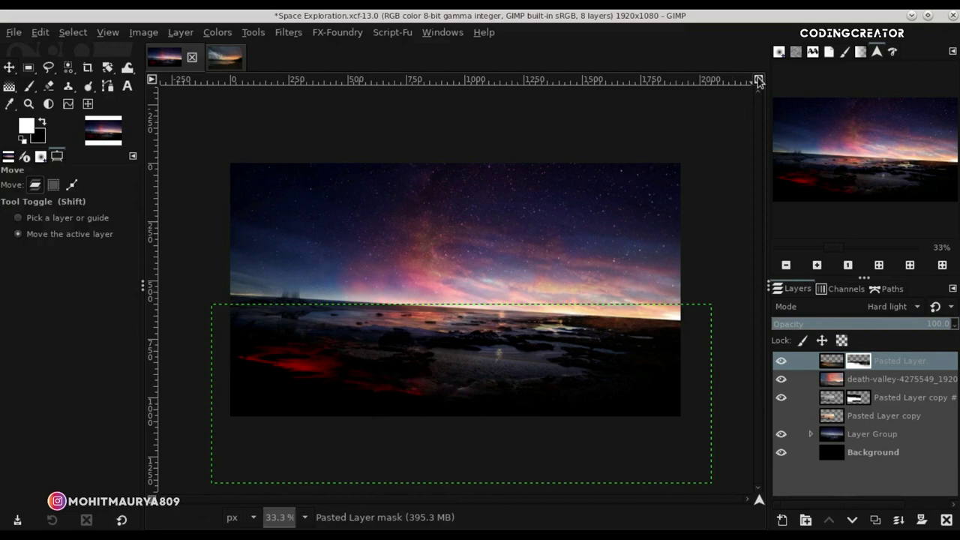
{"action": "scroll", "coordinate": [529, 246], "scroll_direction": "up", "scroll_amount": 3}
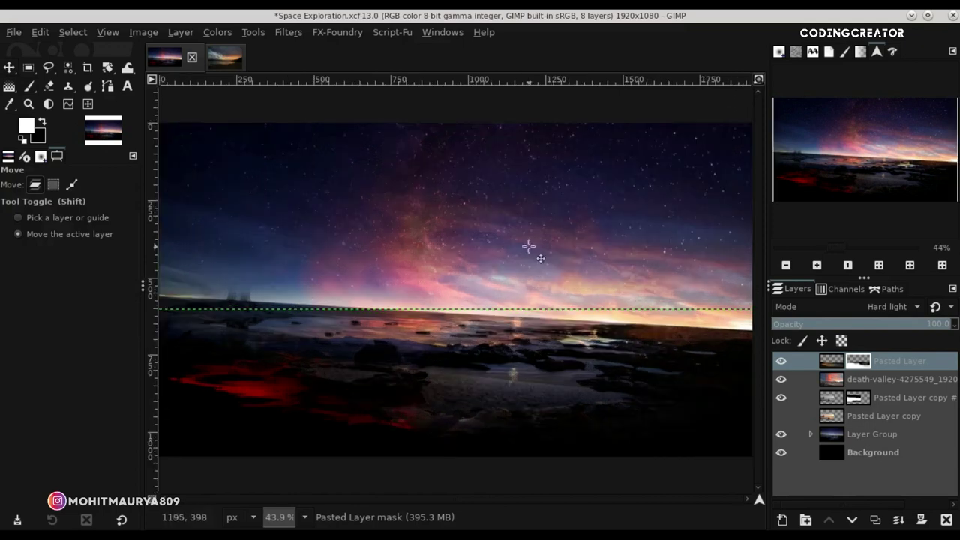
Make the death-valley layer active, then undo the stray black brush stroke across the foreground.
{"action": "left_click", "coordinate": [819, 380]}
{"action": "left_click", "coordinate": [29, 87]}
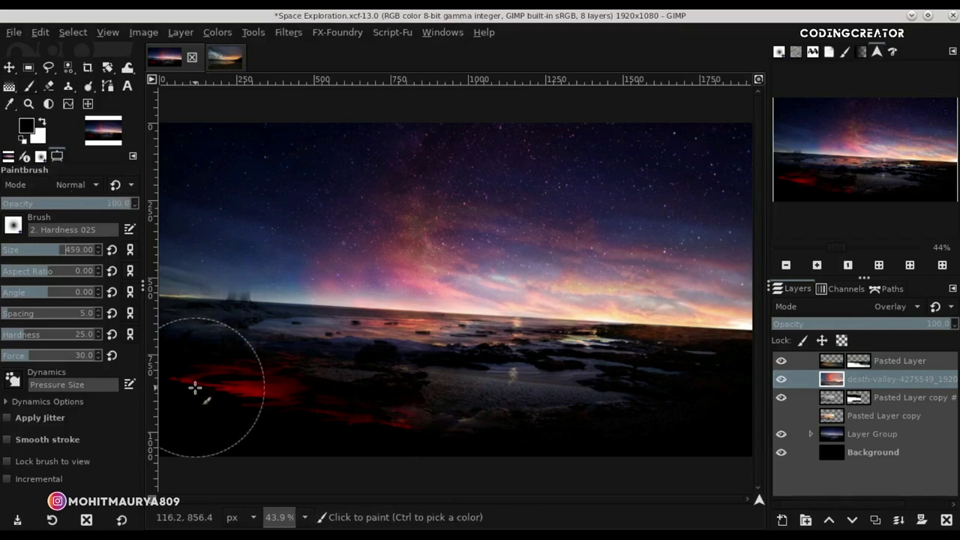
{"action": "left_click_drag", "start_coordinate": [197, 390], "coordinate": [671, 455]}
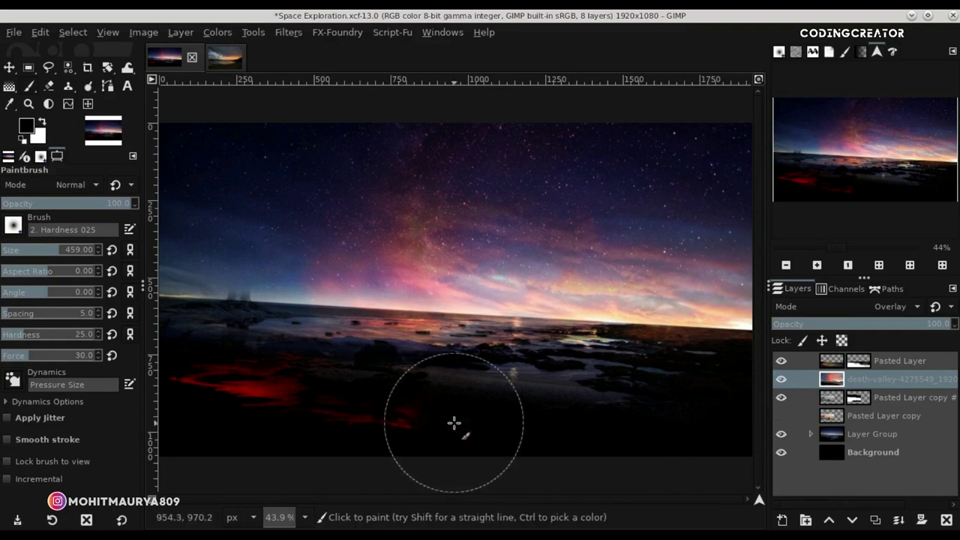
{"action": "key", "text": "ctrl+z"}
Give the death-valley layer a White layer mask and paint black over the lower foreground water.
{"action": "left_click", "coordinate": [921, 520]}
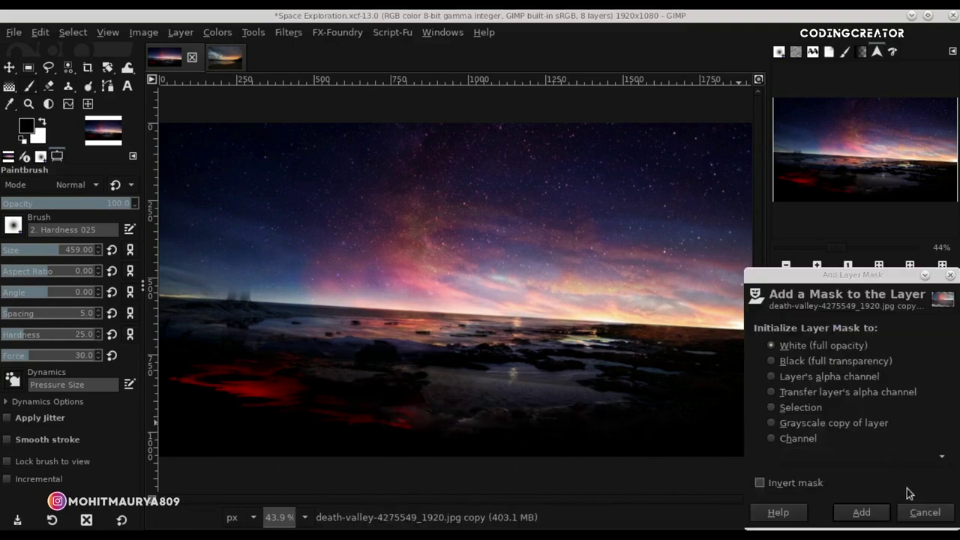
{"action": "left_click", "coordinate": [862, 512]}
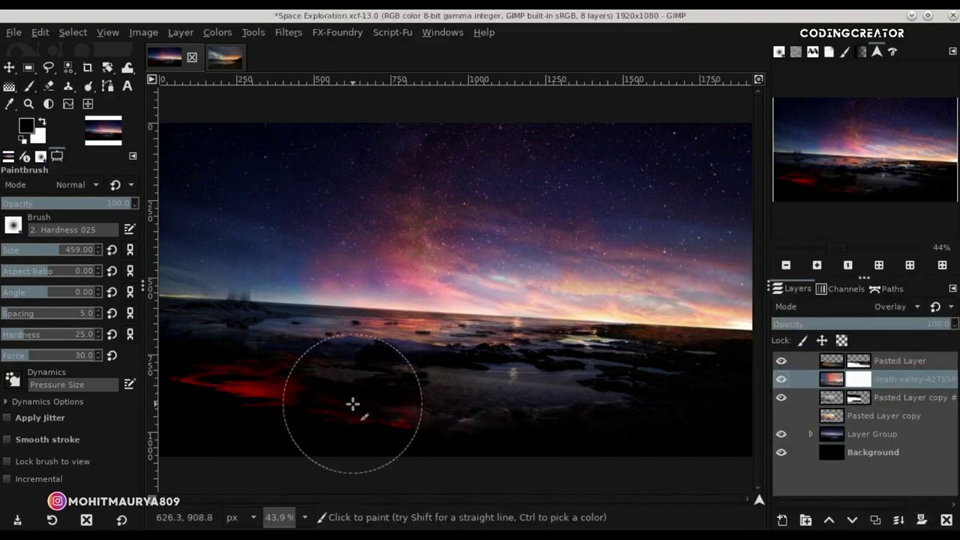
{"action": "left_click_drag", "start_coordinate": [380, 398], "coordinate": [622, 428]}
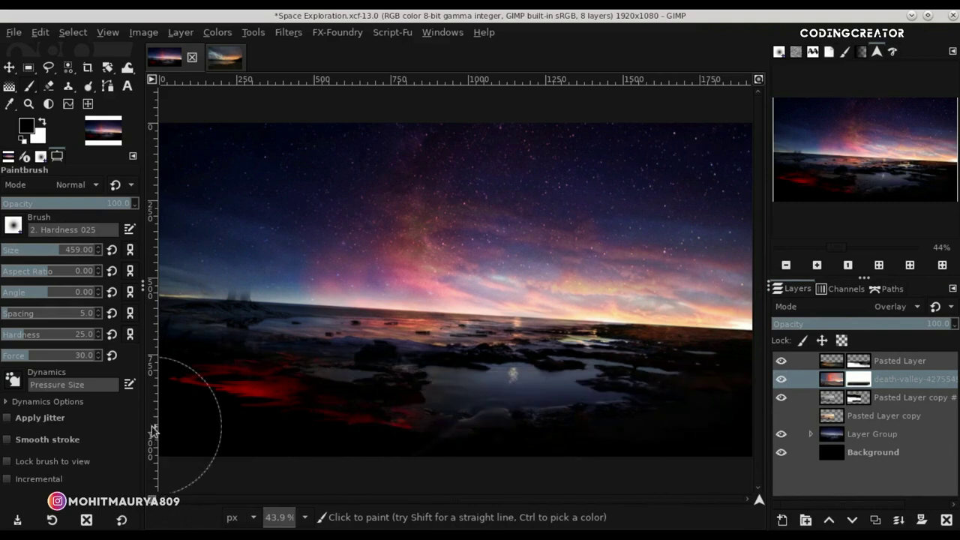
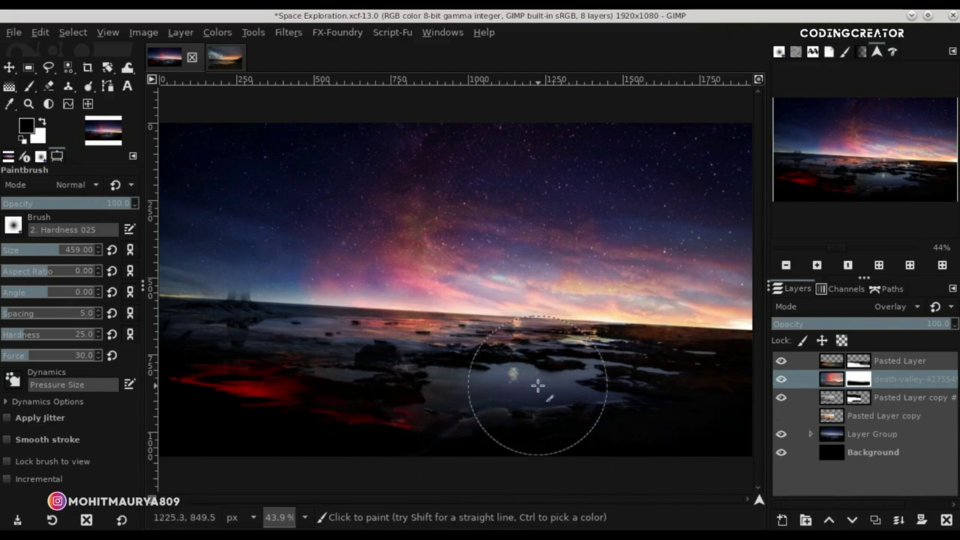
Make Pasted Layer the active layer and save the Space Exploration composite.
{"action": "left_click", "coordinate": [9, 67]}
{"action": "scroll", "coordinate": [620, 294], "scroll_direction": "down", "scroll_amount": 1}
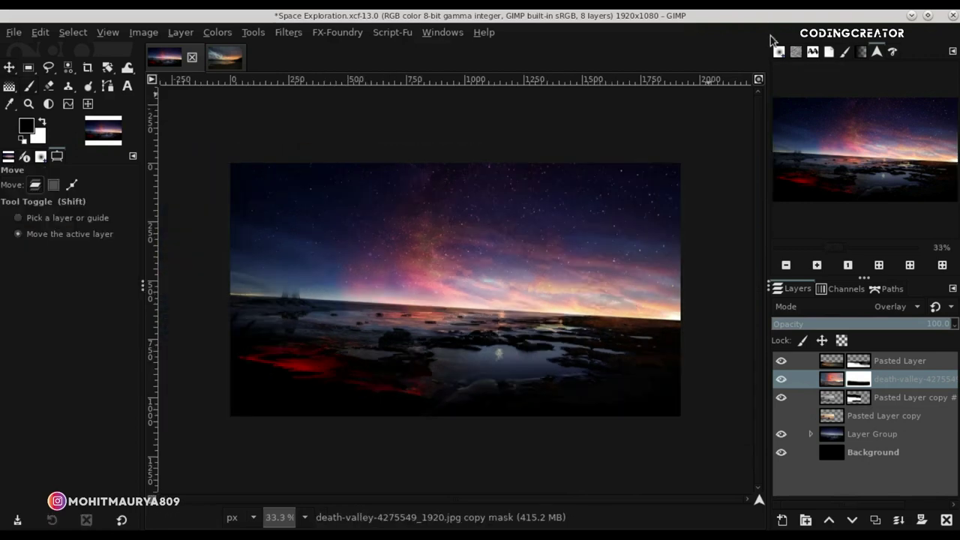
{"action": "left_click", "coordinate": [759, 78]}
{"action": "left_click", "coordinate": [832, 361]}
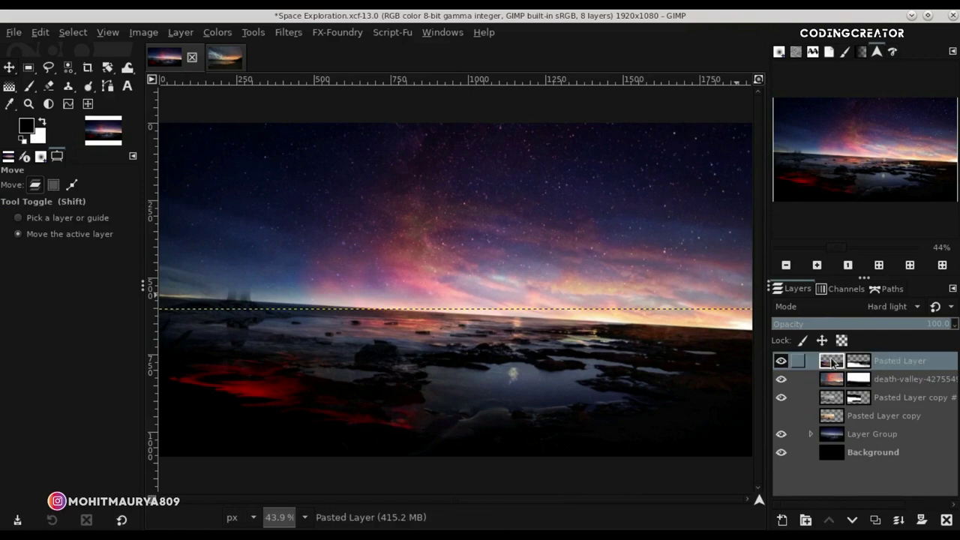
{"action": "key", "text": "ctrl+s"}
Close the sunset image, discarding its changes, and fit the composite back in the window.
{"action": "left_click", "coordinate": [224, 59]}
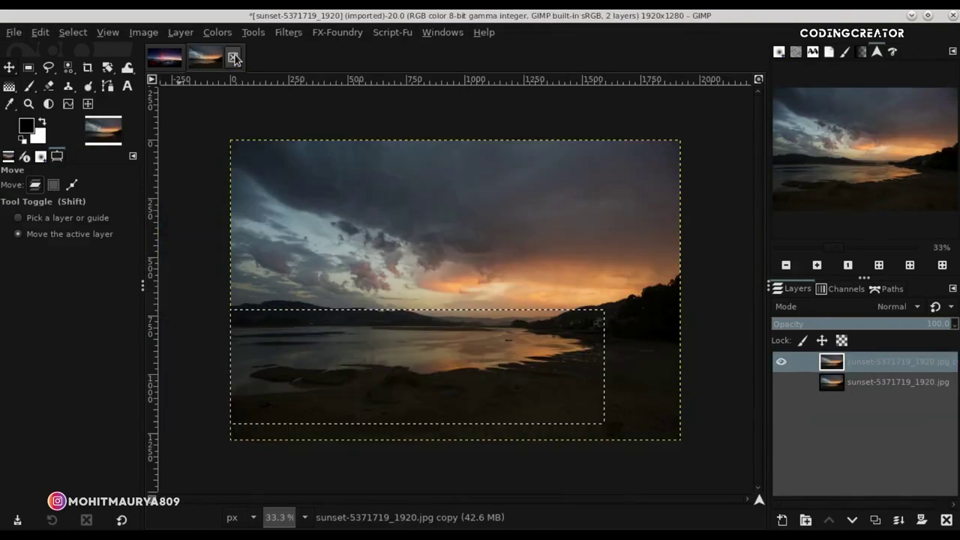
{"action": "key", "text": "ctrl+w"}
{"action": "left_click", "coordinate": [497, 350]}
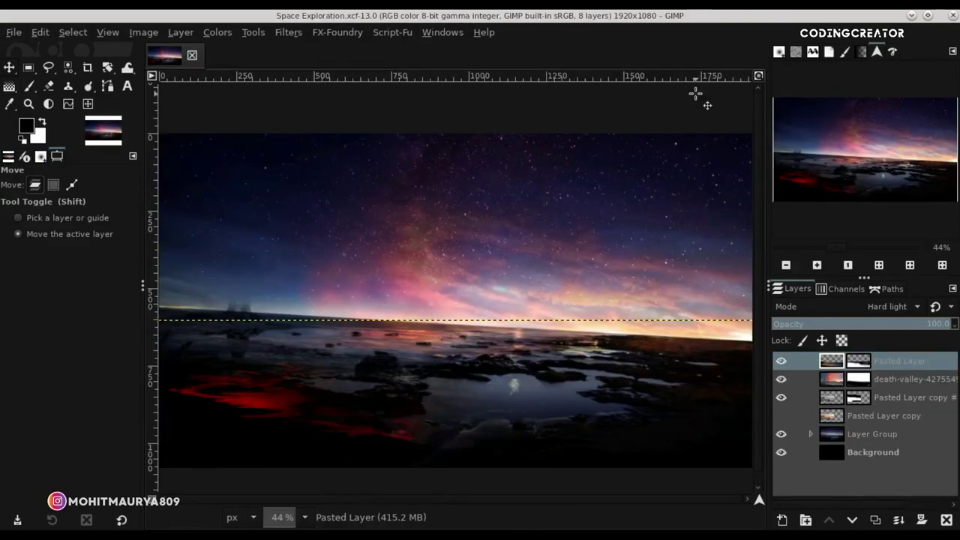
{"action": "key", "text": "minus"}
{"action": "key", "text": "minus"}
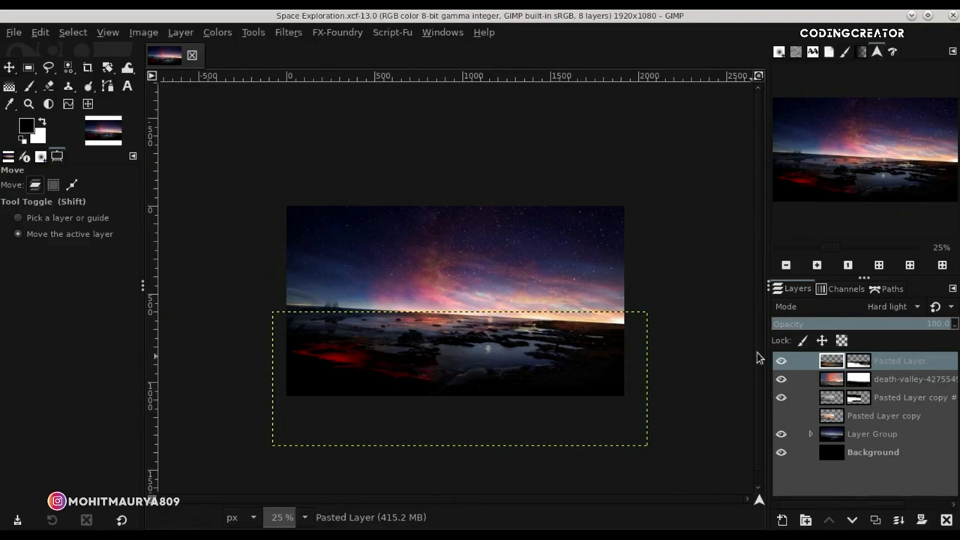
{"action": "scroll", "coordinate": [758, 359], "scroll_direction": "down", "scroll_amount": 1}
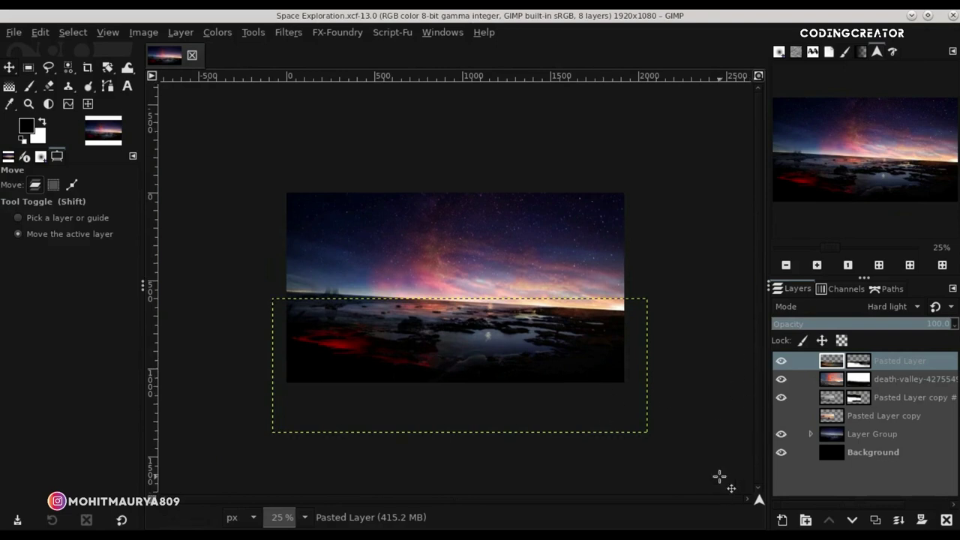
{"action": "left_click", "coordinate": [758, 76]}
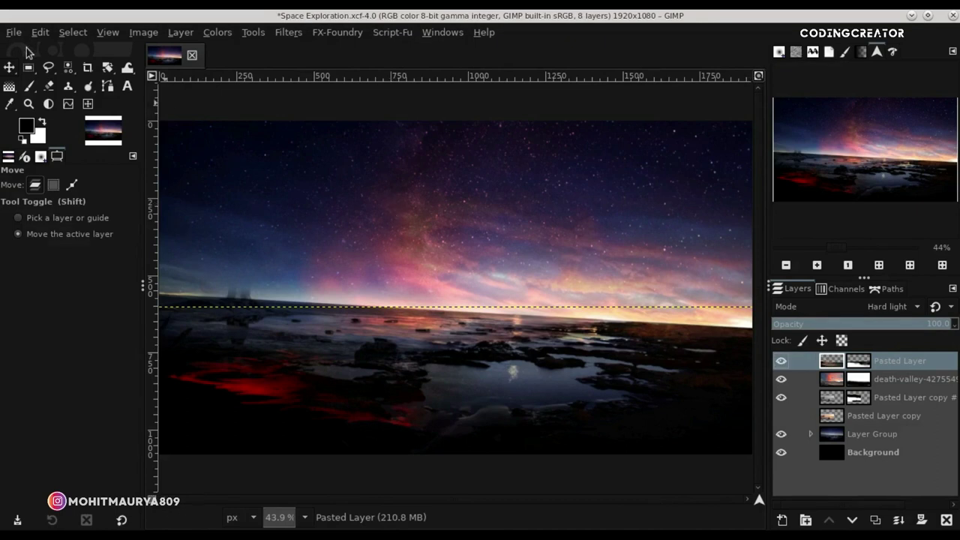
{"action": "left_click", "coordinate": [14, 32]}
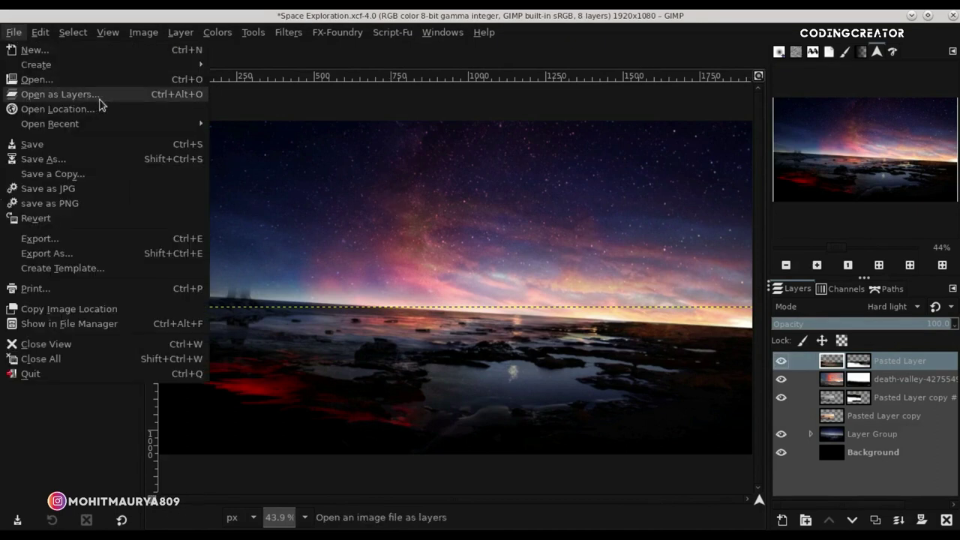
Open planet-1702738_1920.jpg as a new layer in the composite.
{"action": "left_click", "coordinate": [171, 98]}
{"action": "left_click", "coordinate": [250, 339]}
{"action": "left_click", "coordinate": [510, 508]}
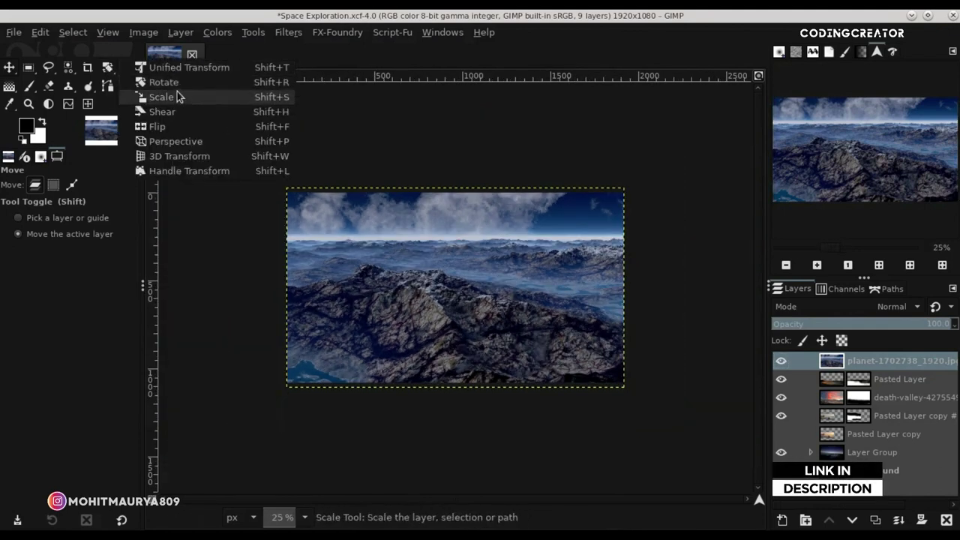
Scale the planet layer around its centre to 2120 × 1252 pixels.
{"action": "left_click", "coordinate": [177, 92]}
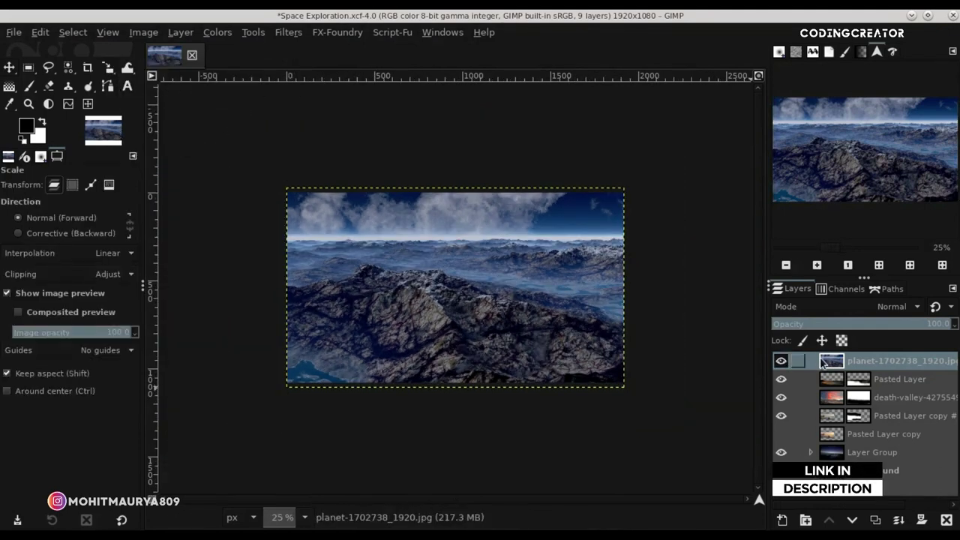
{"action": "left_click", "coordinate": [518, 301]}
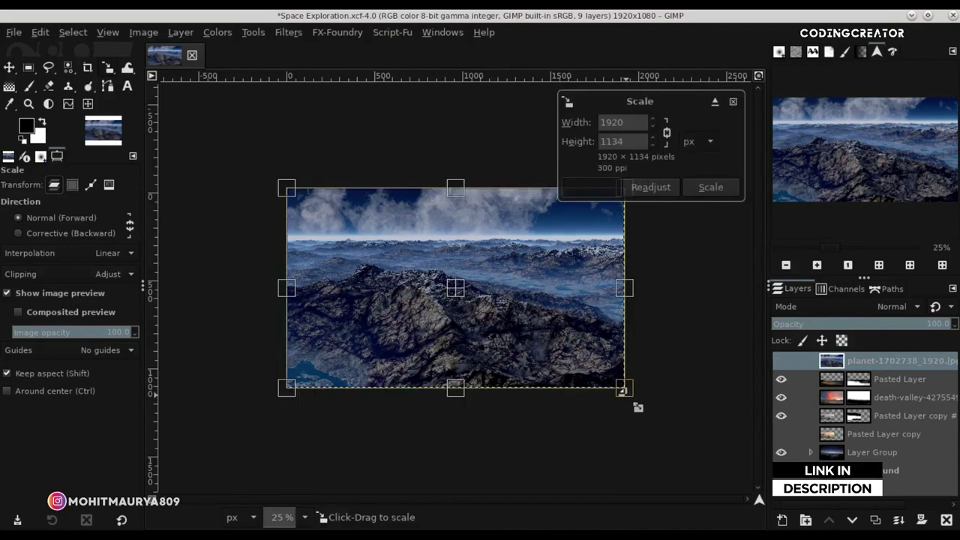
{"action": "left_click_drag", "start_coordinate": [626, 391], "coordinate": [658, 420]}
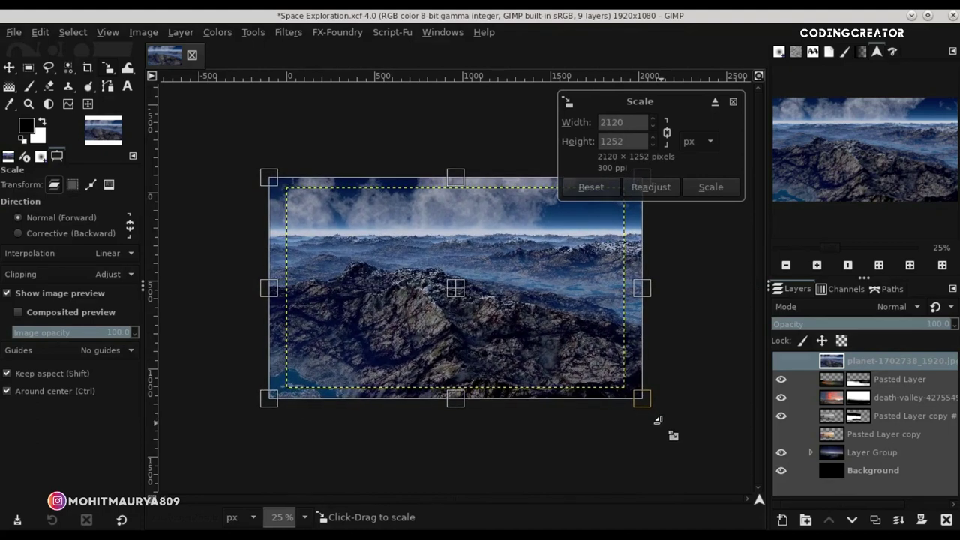
{"action": "left_click", "coordinate": [715, 102]}
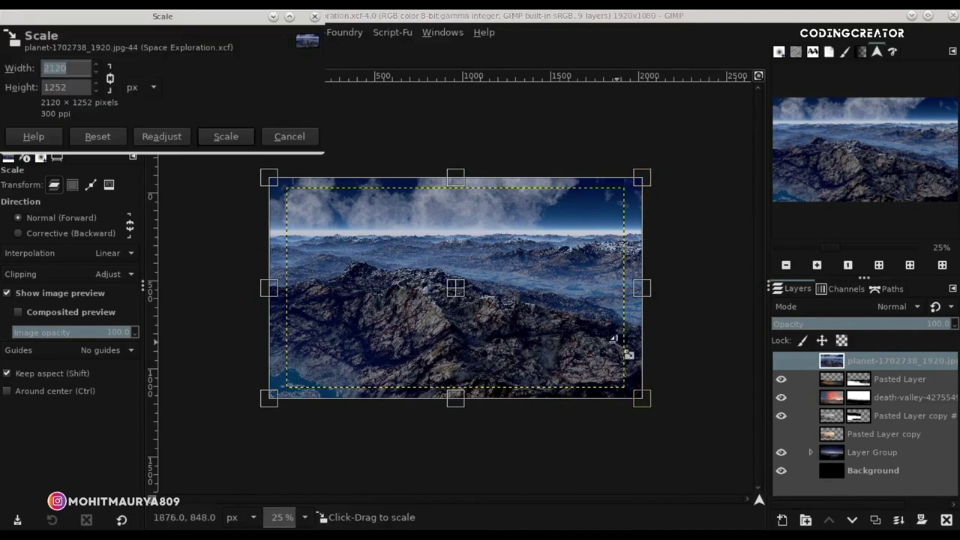
{"action": "left_click", "coordinate": [227, 137]}
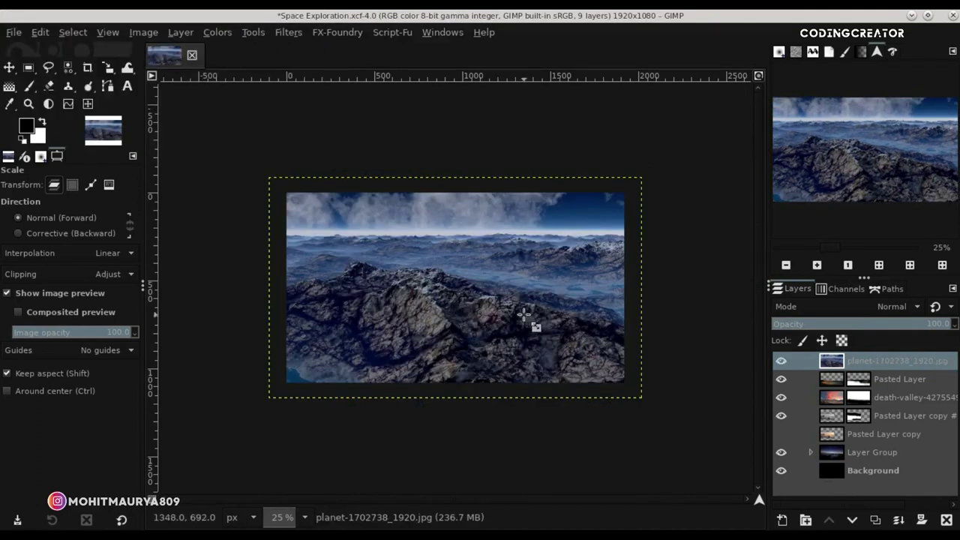
{"action": "left_click", "coordinate": [9, 69]}
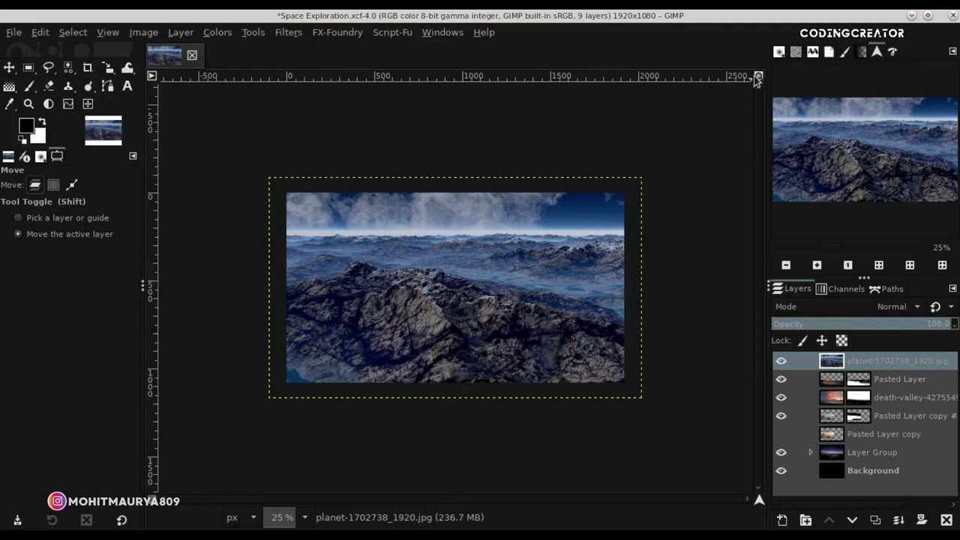
{"action": "left_click", "coordinate": [759, 78]}
Nudge the planet layer downward and lower its opacity to about 49.4%.
{"action": "right_click", "coordinate": [851, 363]}
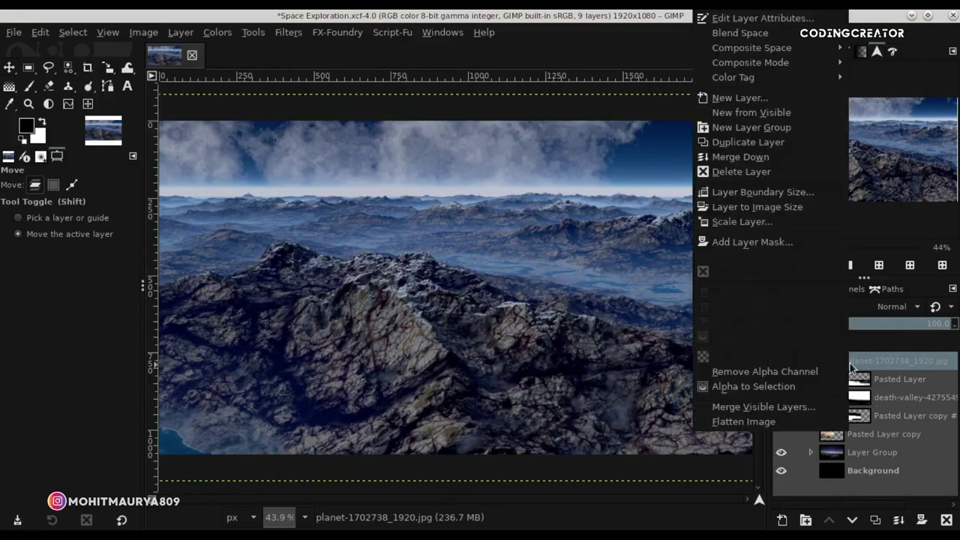
{"action": "left_click", "coordinate": [772, 386]}
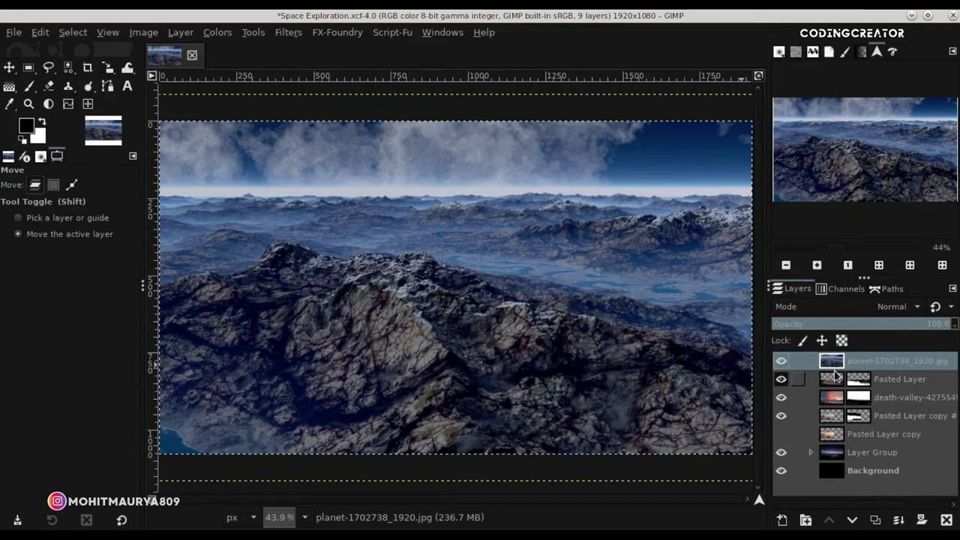
{"action": "left_click", "coordinate": [72, 34]}
{"action": "left_click", "coordinate": [83, 48]}
{"action": "scroll", "coordinate": [563, 311], "scroll_direction": "down", "scroll_amount": 1}
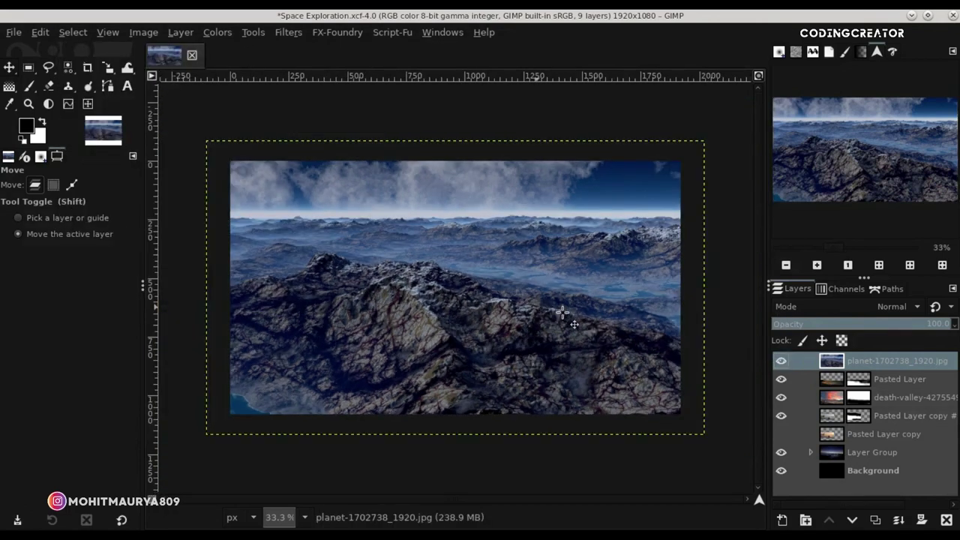
{"action": "key", "text": "shift+Down"}
{"action": "key", "text": "shift+Down"}
{"action": "key", "text": "shift+Down"}
{"action": "key", "text": "shift+Down"}
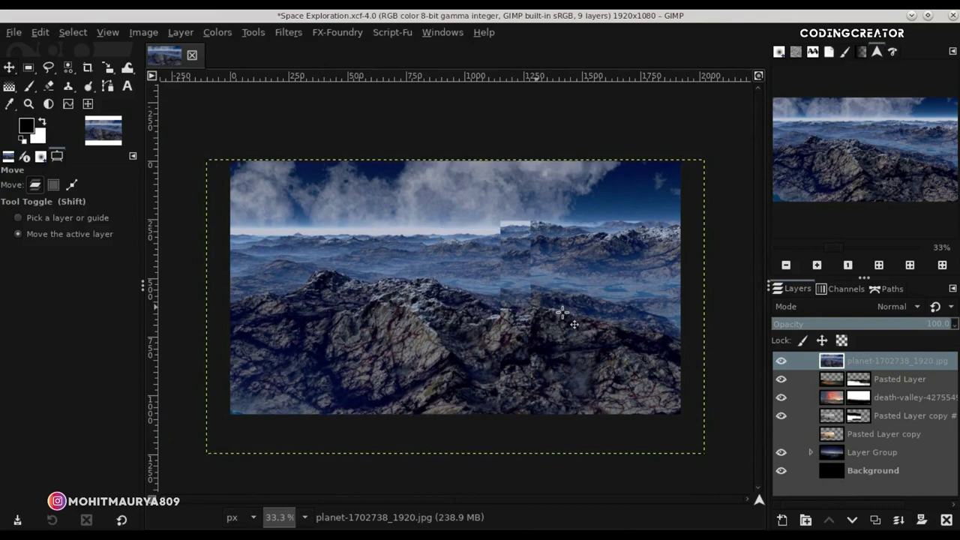
{"action": "key", "text": "shift+Down"}
{"action": "key", "text": "shift+Down"}
{"action": "key", "text": "shift+Down"}
{"action": "key", "text": "shift+Down"}
{"action": "key", "text": "shift+Down"}
{"action": "key", "text": "shift+Down"}
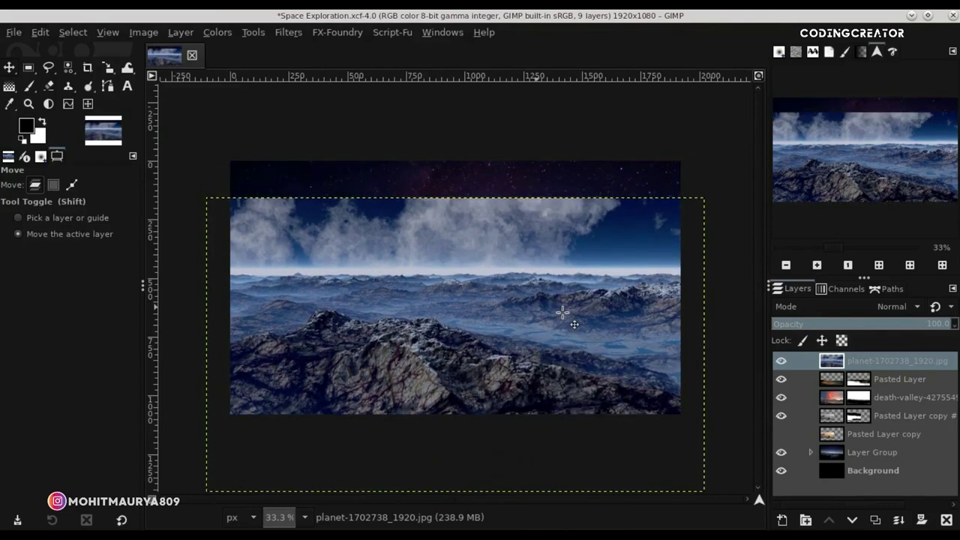
{"action": "left_click", "coordinate": [850, 323]}
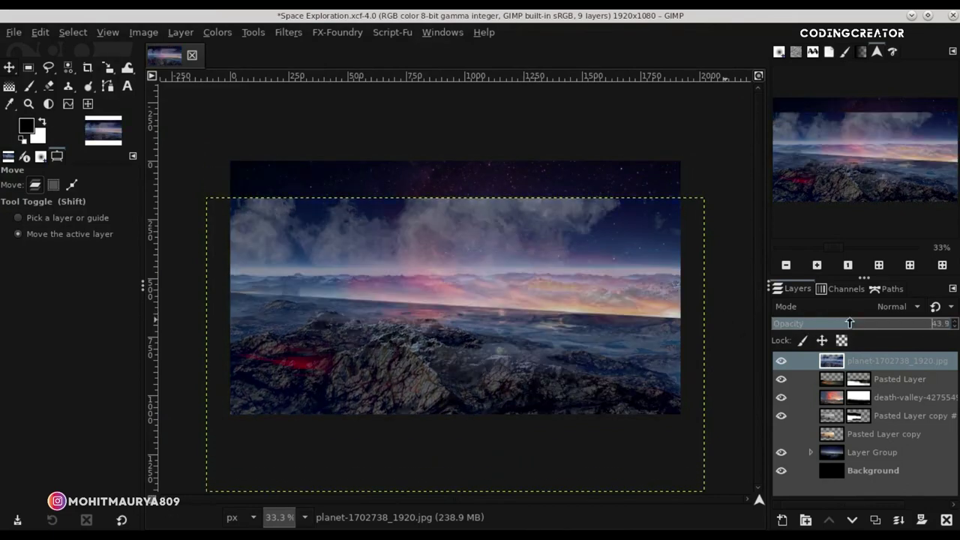
{"action": "key", "text": "shift+Down"}
{"action": "key", "text": "shift+Down"}
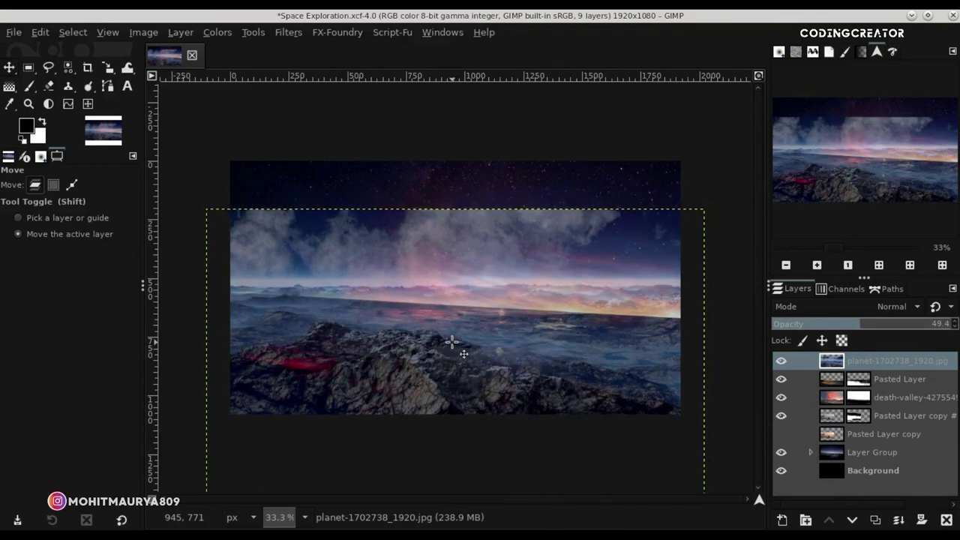
Rotate the planet layer by 3.38° and nudge it down slightly.
{"action": "left_click_drag", "start_coordinate": [112, 88], "coordinate": [158, 84]}
{"action": "left_click", "coordinate": [689, 375]}
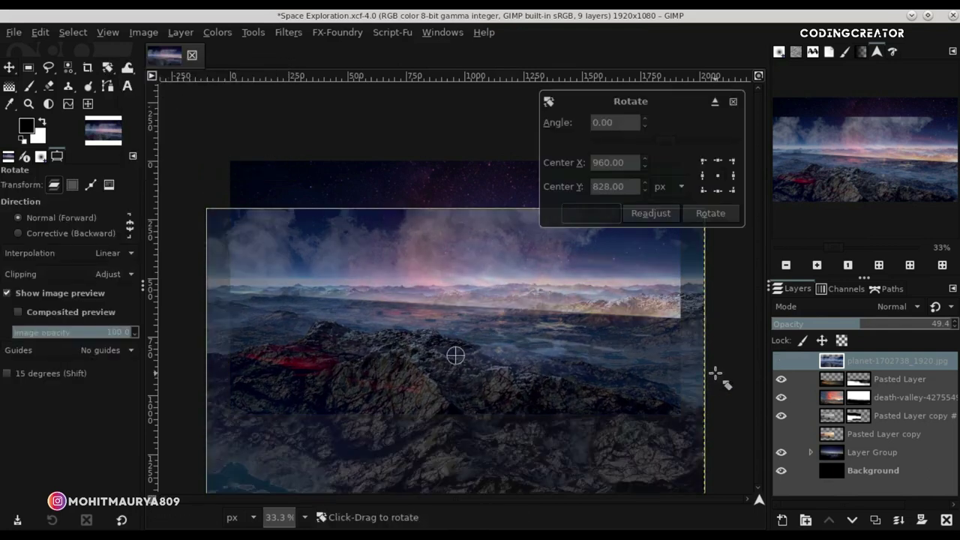
{"action": "left_click_drag", "start_coordinate": [718, 379], "coordinate": [717, 389]}
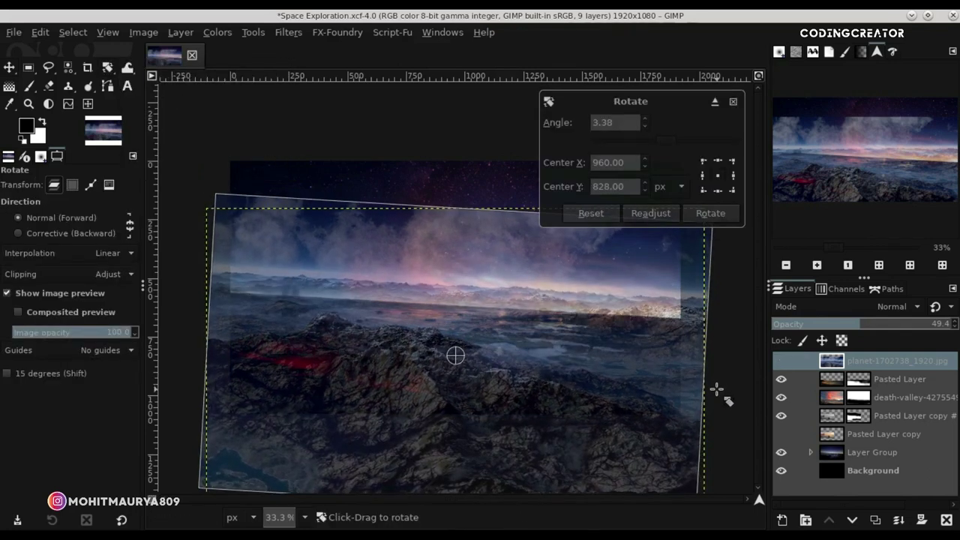
{"action": "left_click", "coordinate": [722, 214]}
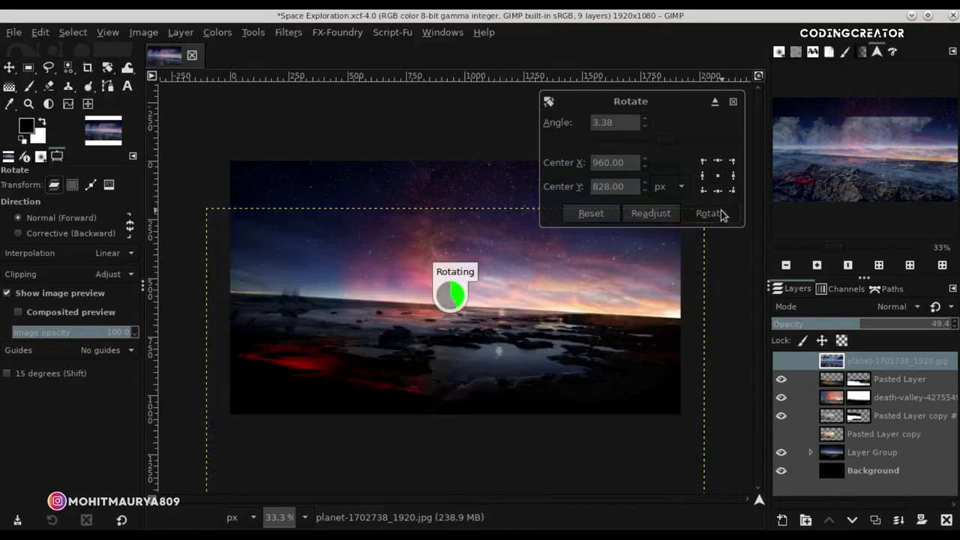
{"action": "left_click", "coordinate": [10, 68]}
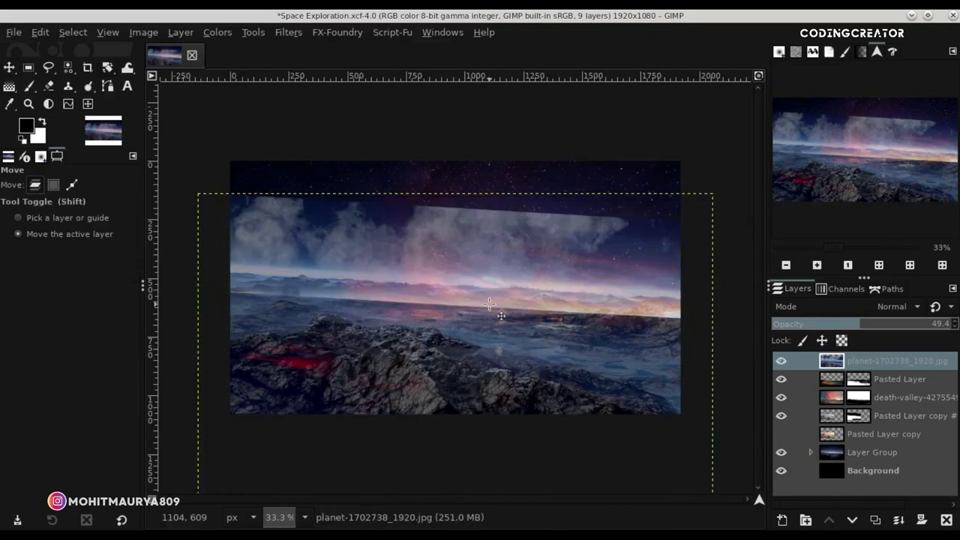
{"action": "key", "text": "Down"}
{"action": "key", "text": "Down"}
{"action": "key", "text": "Down"}
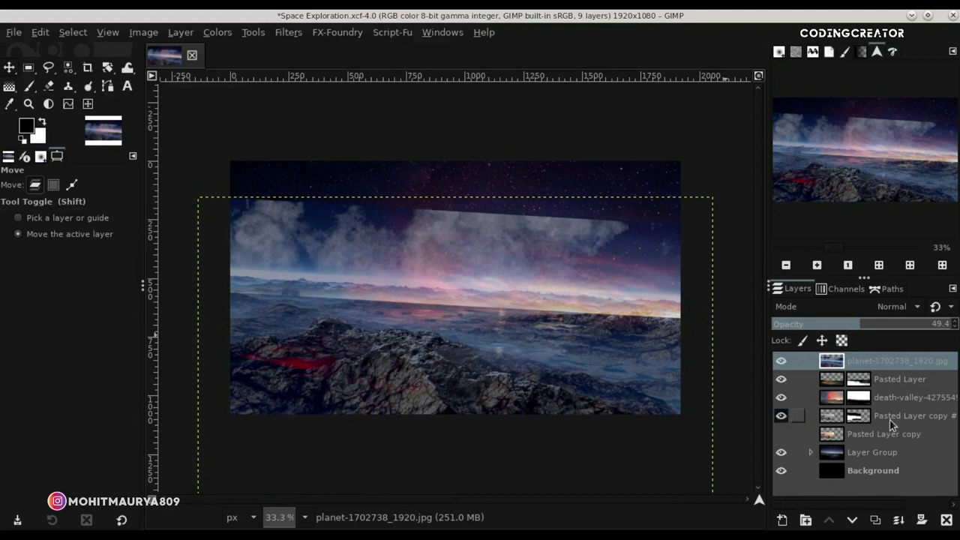
Add a white layer mask to the planet layer and set its opacity to 100.
{"action": "left_click", "coordinate": [921, 520]}
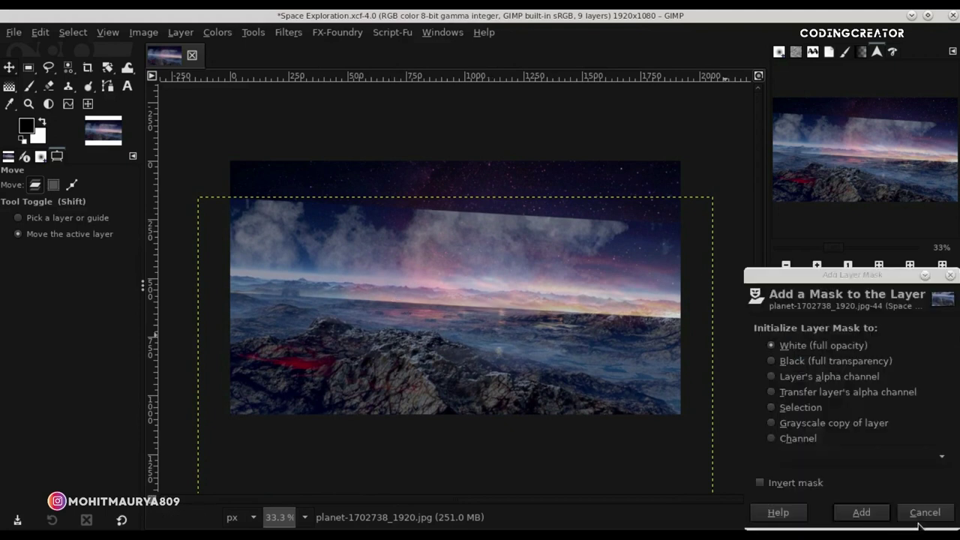
{"action": "left_click", "coordinate": [872, 516]}
{"action": "left_click", "coordinate": [826, 364]}
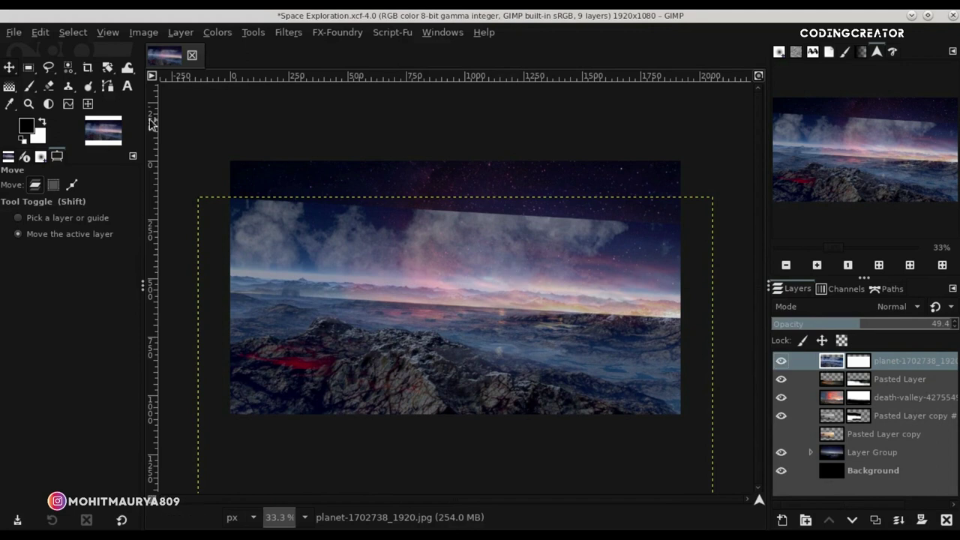
{"action": "left_click", "coordinate": [30, 87]}
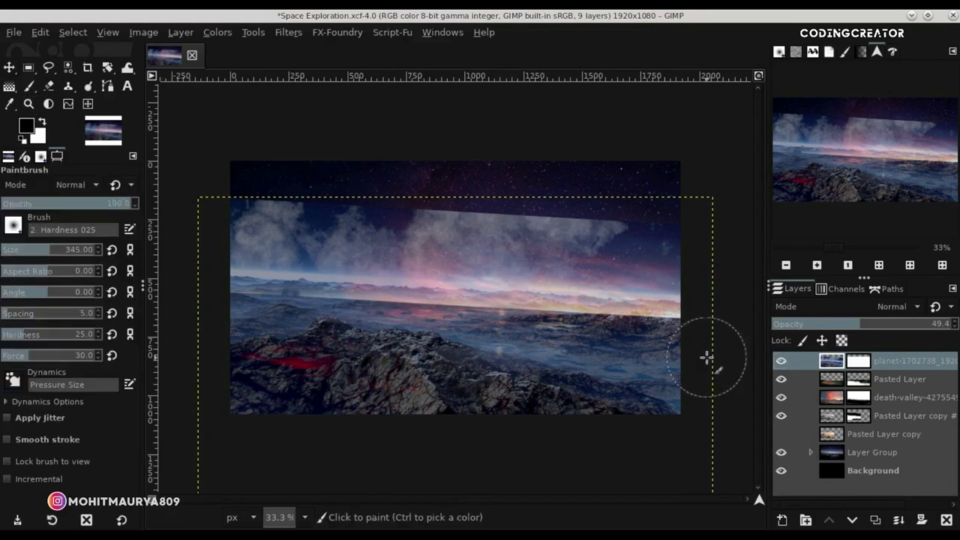
{"action": "left_click_drag", "start_coordinate": [865, 324], "coordinate": [958, 328]}
With a size-478 brush, paint the mask black over the foreground, right mountains and cloud band.
{"action": "left_click", "coordinate": [860, 363]}
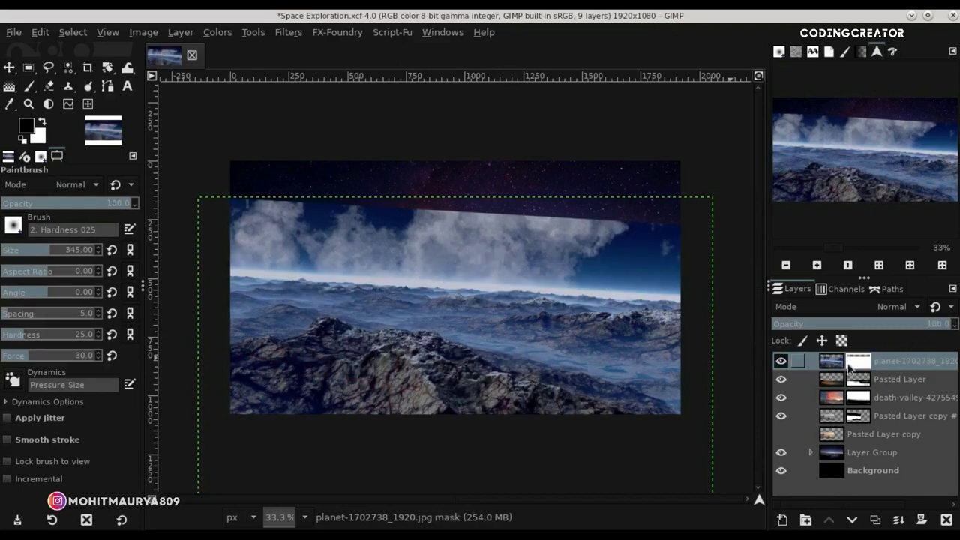
{"action": "left_click_drag", "start_coordinate": [45, 247], "coordinate": [63, 247]}
{"action": "mouse_move", "coordinate": [261, 391]}
{"action": "left_mouse_down"}
{"action": "mouse_move", "coordinate": [469, 388]}
{"action": "mouse_move", "coordinate": [382, 368]}
{"action": "mouse_move", "coordinate": [240, 368]}
{"action": "mouse_move", "coordinate": [240, 343]}
{"action": "mouse_move", "coordinate": [424, 355]}
{"action": "mouse_move", "coordinate": [466, 368]}
{"action": "mouse_move", "coordinate": [457, 350]}
{"action": "mouse_move", "coordinate": [506, 373]}
{"action": "mouse_move", "coordinate": [578, 378]}
{"action": "left_mouse_up"}
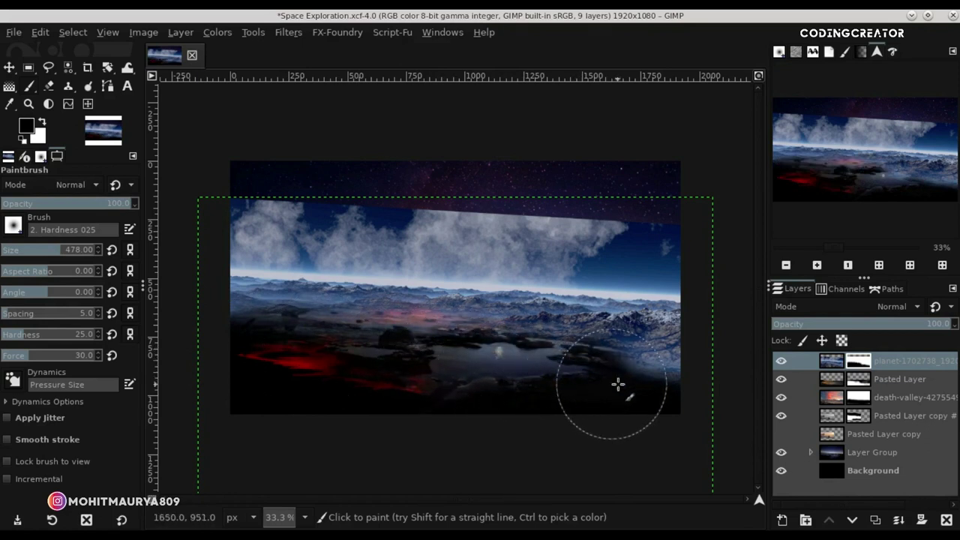
{"action": "left_click", "coordinate": [782, 362]}
{"action": "left_click", "coordinate": [782, 361]}
{"action": "mouse_move", "coordinate": [615, 381]}
{"action": "left_mouse_down"}
{"action": "mouse_move", "coordinate": [637, 391]}
{"action": "mouse_move", "coordinate": [576, 365]}
{"action": "mouse_move", "coordinate": [482, 382]}
{"action": "mouse_move", "coordinate": [317, 353]}
{"action": "mouse_move", "coordinate": [337, 343]}
{"action": "mouse_move", "coordinate": [400, 356]}
{"action": "left_mouse_up"}
{"action": "mouse_move", "coordinate": [258, 204]}
{"action": "left_mouse_down"}
{"action": "mouse_move", "coordinate": [280, 225]}
{"action": "mouse_move", "coordinate": [553, 214]}
{"action": "mouse_move", "coordinate": [663, 240]}
{"action": "mouse_move", "coordinate": [532, 240]}
{"action": "mouse_move", "coordinate": [370, 220]}
{"action": "mouse_move", "coordinate": [338, 230]}
{"action": "left_mouse_up"}
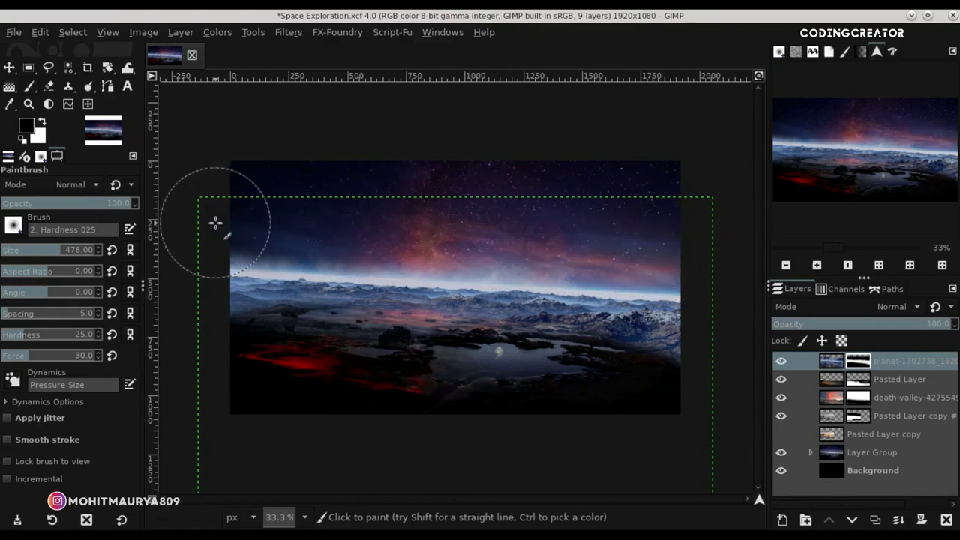
{"action": "left_click", "coordinate": [785, 362]}
{"action": "left_click", "coordinate": [784, 362]}
Zoom in and toggle the planet layer's visibility to compare the blend.
{"action": "key", "text": "m"}
{"action": "key", "text": "1"}
{"action": "scroll", "coordinate": [390, 309], "scroll_direction": "up", "scroll_amount": 1}
{"action": "left_click", "coordinate": [781, 361]}
{"action": "left_click", "coordinate": [781, 361]}
{"action": "scroll", "coordinate": [760, 319], "scroll_direction": "up", "scroll_amount": 1}
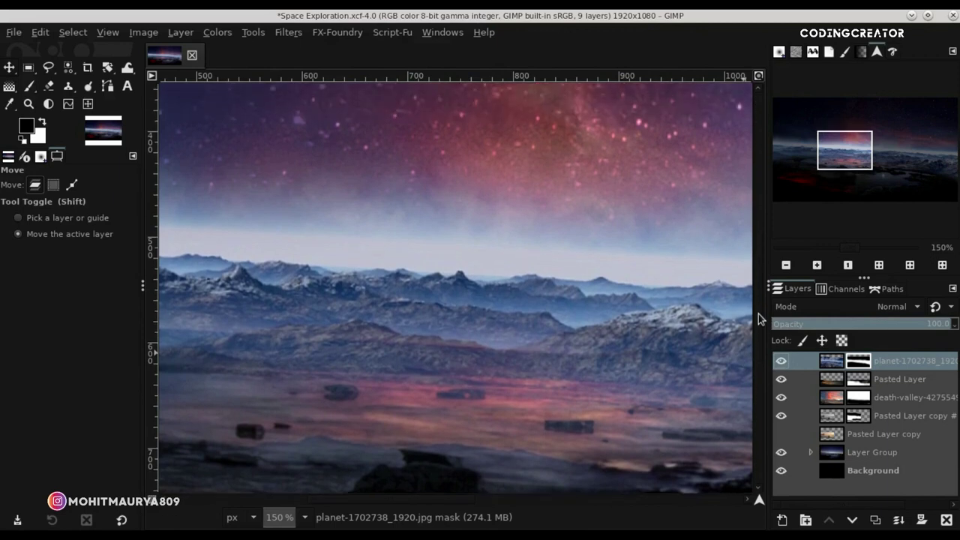
{"action": "scroll", "coordinate": [549, 352], "scroll_direction": "down", "scroll_amount": 1}
{"action": "left_click", "coordinate": [781, 361]}
{"action": "left_click", "coordinate": [781, 361]}
Shrink the brush to 52 and inspect the horizon blend, toggling the planet layer.
{"action": "left_click", "coordinate": [28, 85]}
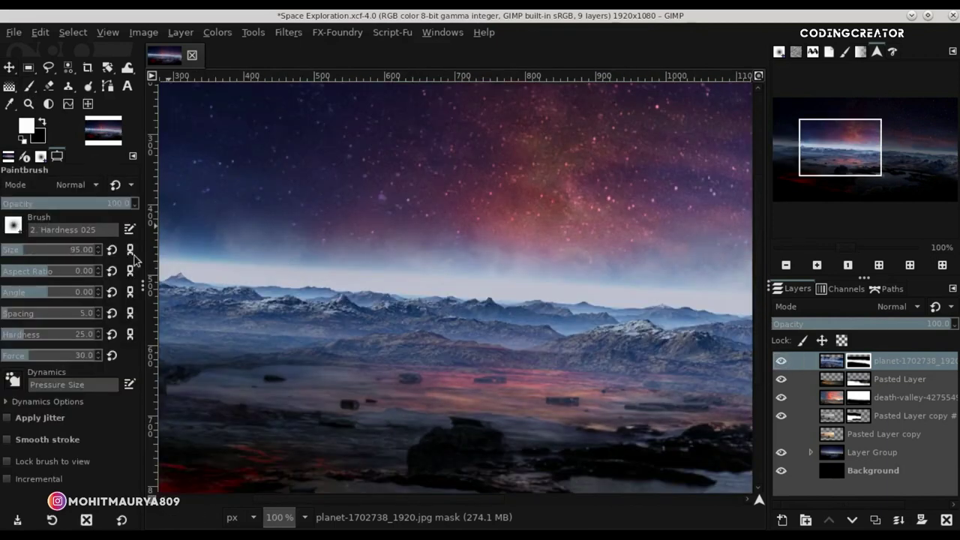
{"action": "left_click", "coordinate": [15, 251]}
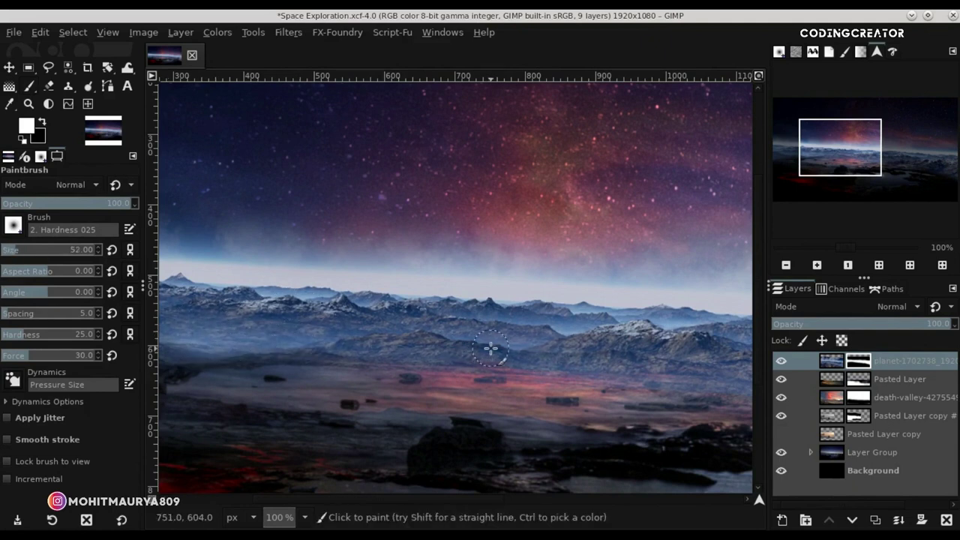
{"action": "scroll", "coordinate": [490, 348], "scroll_direction": "down", "scroll_amount": 1}
{"action": "scroll", "coordinate": [168, 339], "scroll_direction": "up", "scroll_amount": 2}
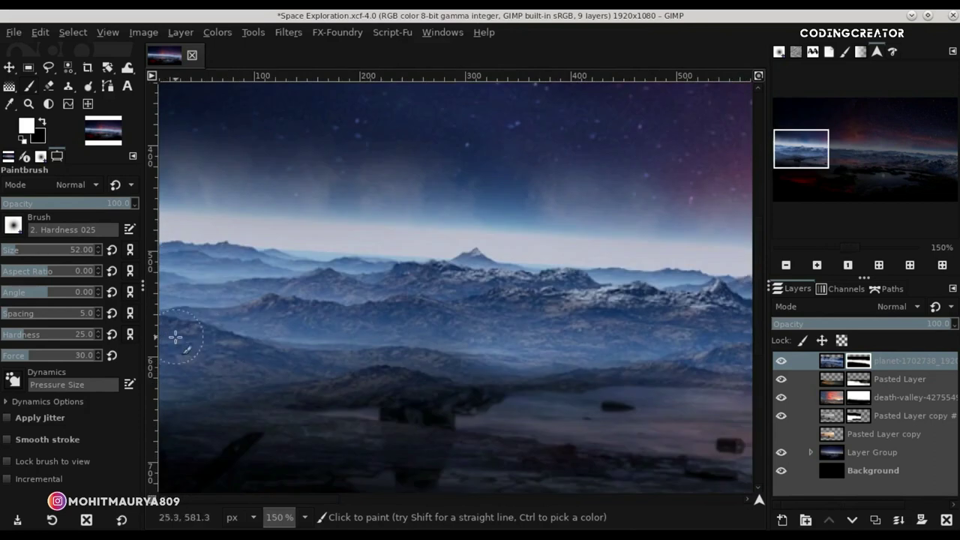
{"action": "double_click", "coordinate": [781, 361]}
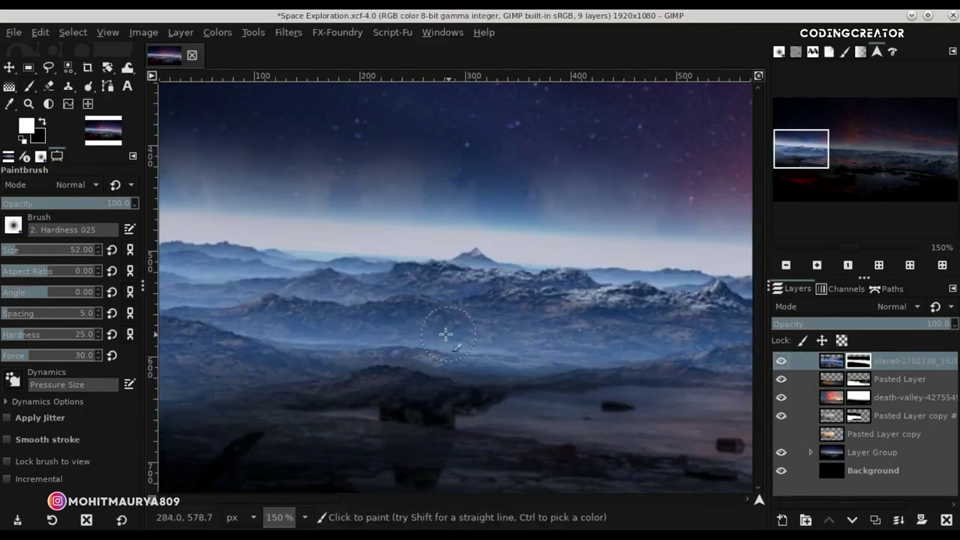
{"action": "left_click_drag", "start_coordinate": [294, 501], "coordinate": [398, 500]}
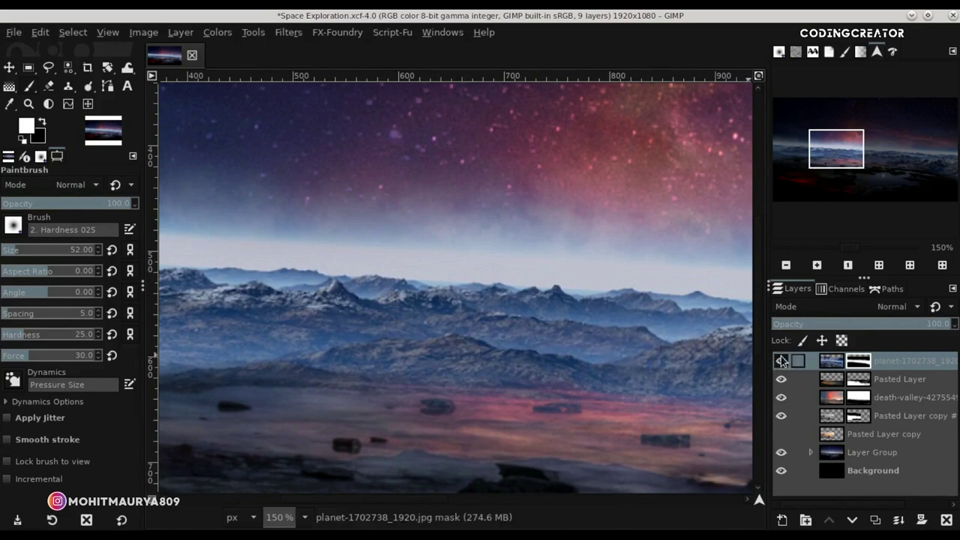
{"action": "left_click_drag", "start_coordinate": [446, 501], "coordinate": [622, 500]}
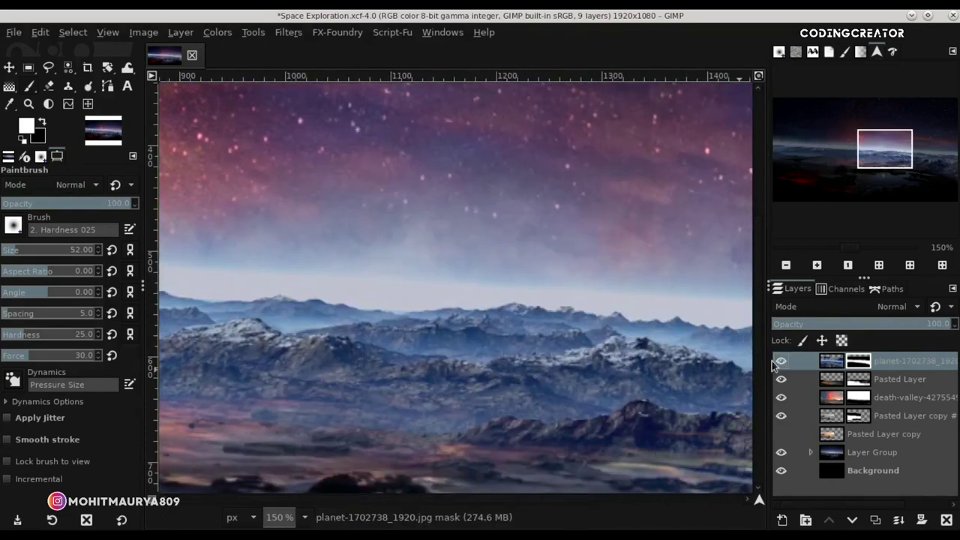
{"action": "left_click", "coordinate": [781, 362]}
{"action": "left_click", "coordinate": [781, 362]}
{"action": "scroll", "coordinate": [497, 367], "scroll_direction": "down", "scroll_amount": 2}
{"action": "scroll", "coordinate": [498, 368], "scroll_direction": "down", "scroll_amount": 1}
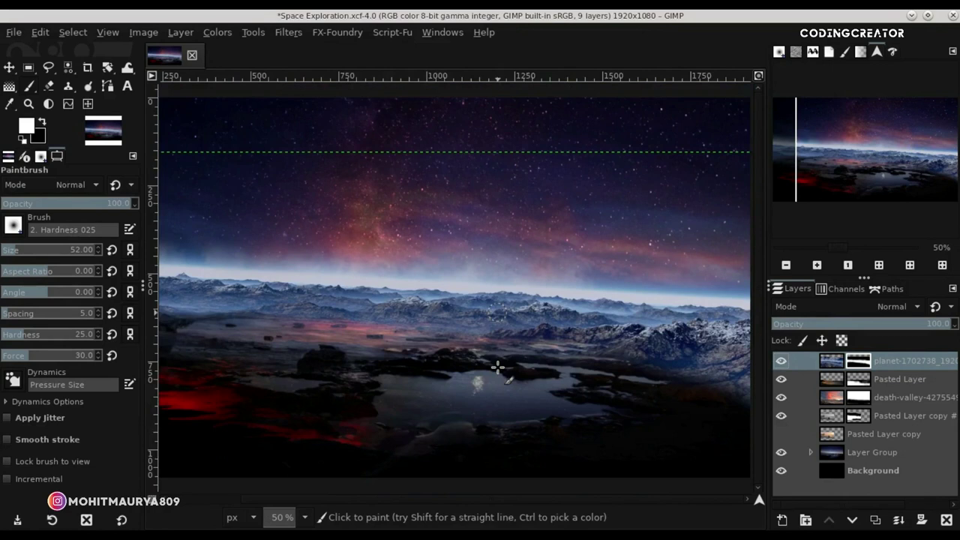
{"action": "scroll", "coordinate": [498, 368], "scroll_direction": "down", "scroll_amount": 1}
{"action": "key", "text": "m"}
{"action": "scroll", "coordinate": [279, 311], "scroll_direction": "up", "scroll_amount": 1}
{"action": "left_click", "coordinate": [781, 361]}
{"action": "scroll", "coordinate": [523, 416], "scroll_direction": "right", "scroll_amount": 5}
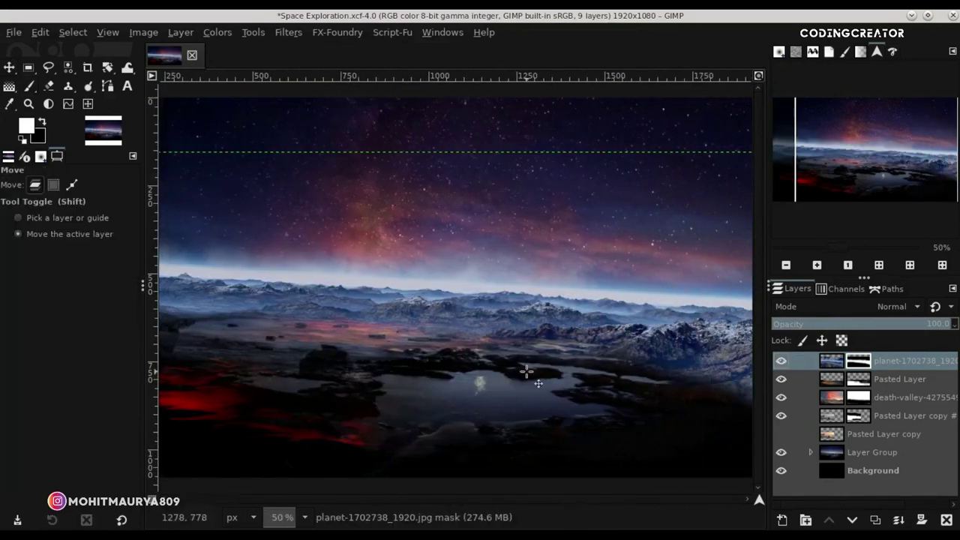
With black and a size-252 brush, darken the lake area on the planet mask.
{"action": "left_click", "coordinate": [28, 86]}
{"action": "left_click", "coordinate": [42, 122]}
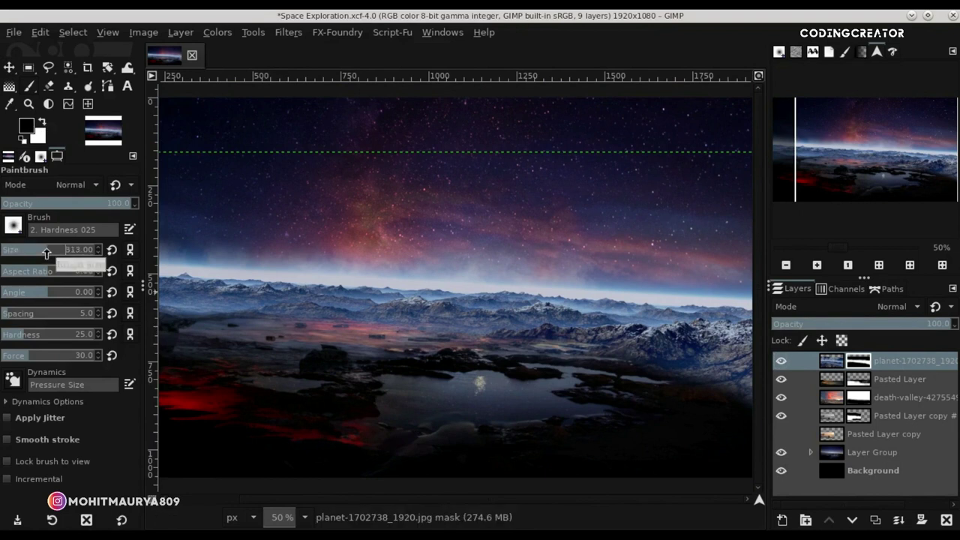
{"action": "left_click_drag", "start_coordinate": [759, 500], "coordinate": [767, 507]}
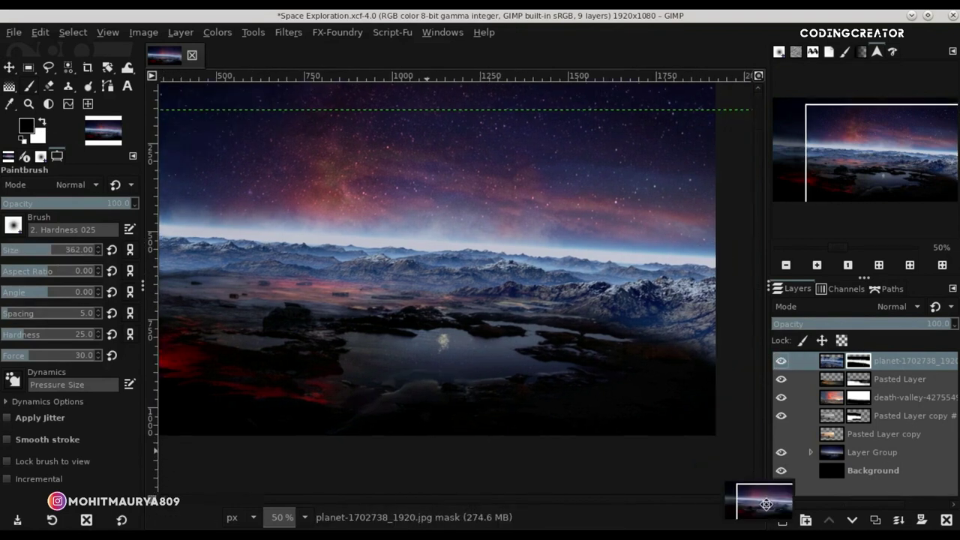
{"action": "left_click_drag", "start_coordinate": [52, 277], "coordinate": [42, 277]}
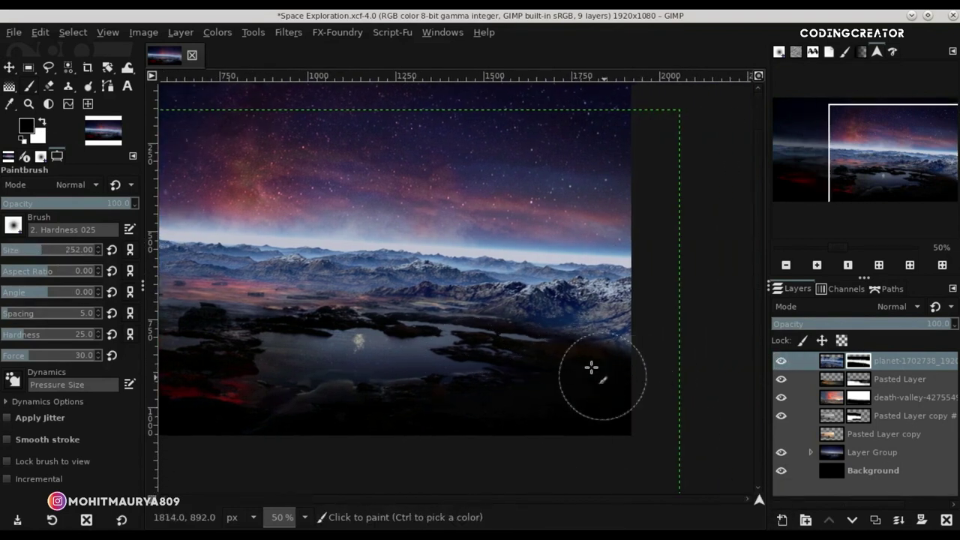
{"action": "left_click_drag", "start_coordinate": [551, 354], "coordinate": [483, 336]}
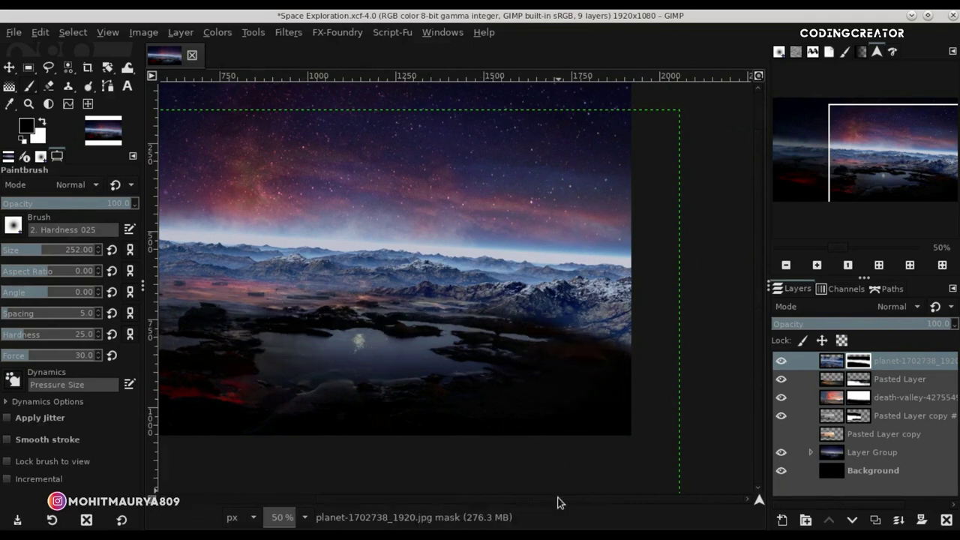
{"action": "left_click_drag", "start_coordinate": [536, 503], "coordinate": [461, 503]}
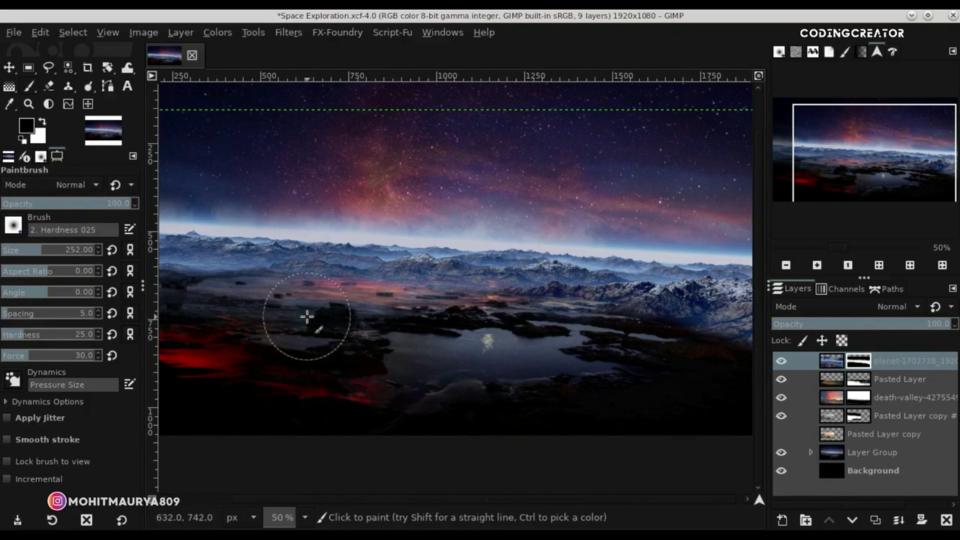
{"action": "left_click_drag", "start_coordinate": [575, 502], "coordinate": [510, 502]}
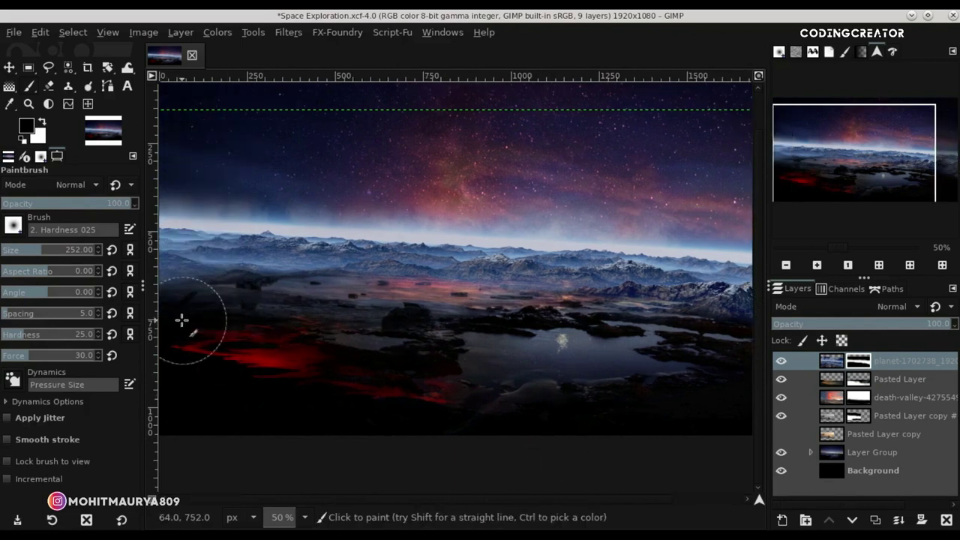
{"action": "left_click", "coordinate": [9, 67]}
Duplicate the planet layer, move one copy below the Background, and select the top copy.
{"action": "key", "text": "minus"}
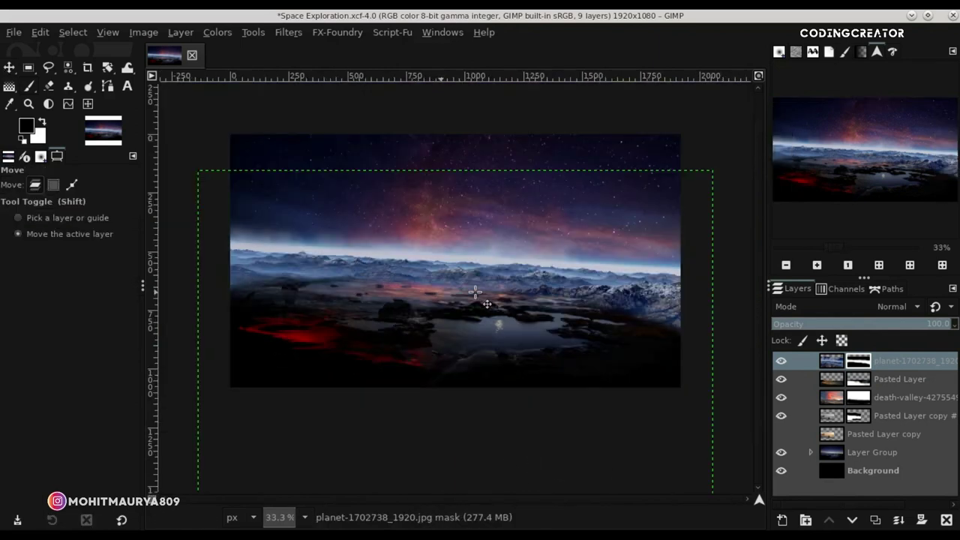
{"action": "scroll", "coordinate": [610, 268], "scroll_direction": "up", "scroll_amount": 2, "text": "ctrl"}
{"action": "left_click", "coordinate": [822, 377]}
{"action": "left_click", "coordinate": [829, 362]}
{"action": "left_click", "coordinate": [875, 520]}
{"action": "left_click", "coordinate": [783, 378]}
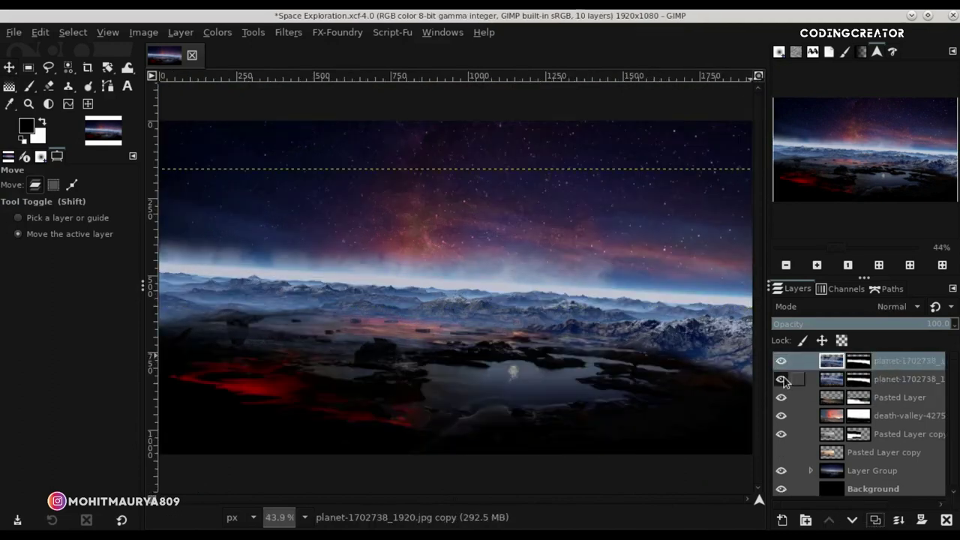
{"action": "left_click_drag", "start_coordinate": [825, 377], "coordinate": [827, 491]}
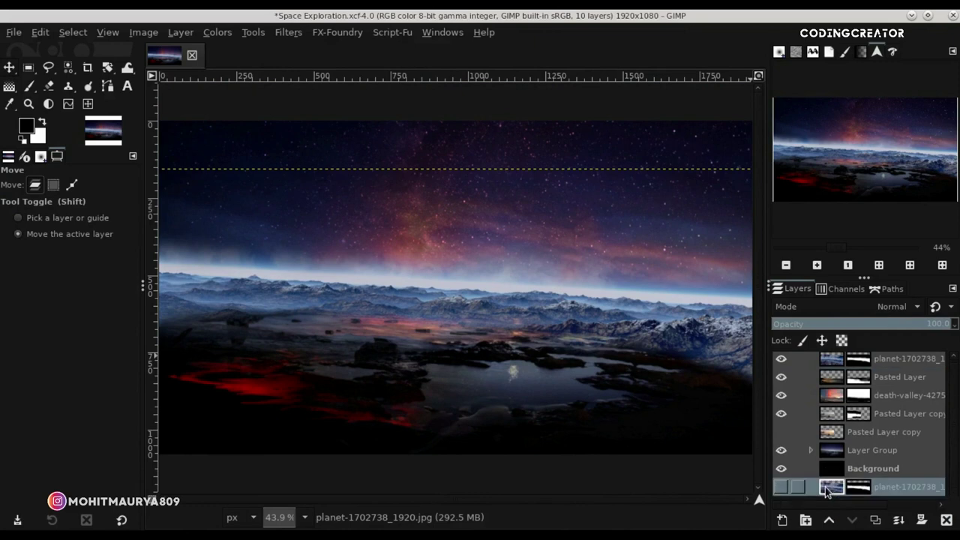
{"action": "left_click", "coordinate": [831, 362]}
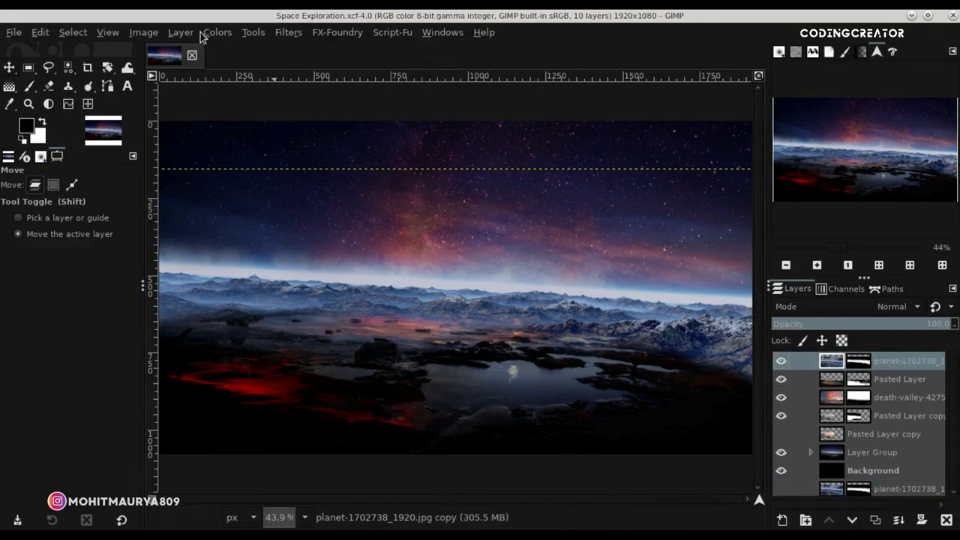
Apply Levels to the top planet copy: input 49, gamma 0.75, output 12–243.
{"action": "left_click", "coordinate": [203, 33]}
{"action": "left_click", "coordinate": [239, 165]}
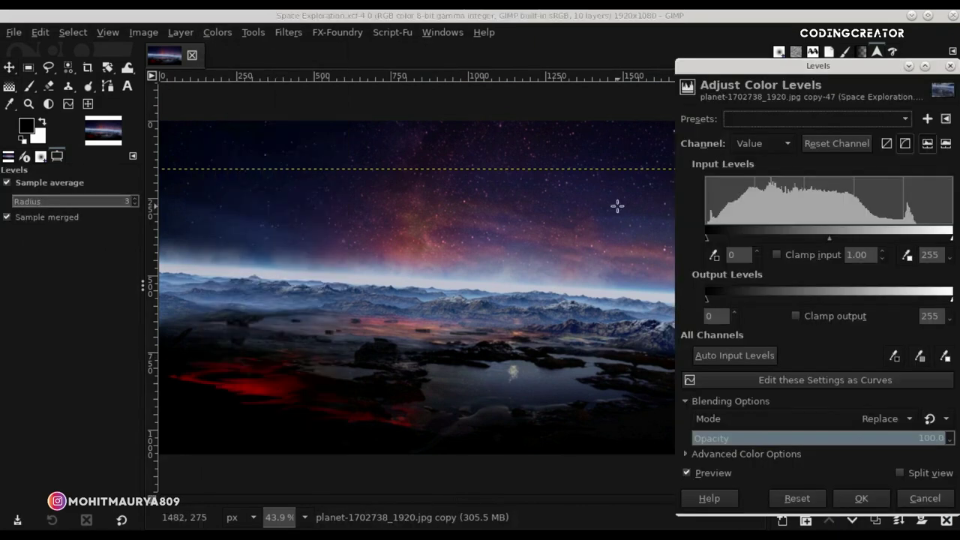
{"action": "left_click_drag", "start_coordinate": [718, 242], "coordinate": [751, 241]}
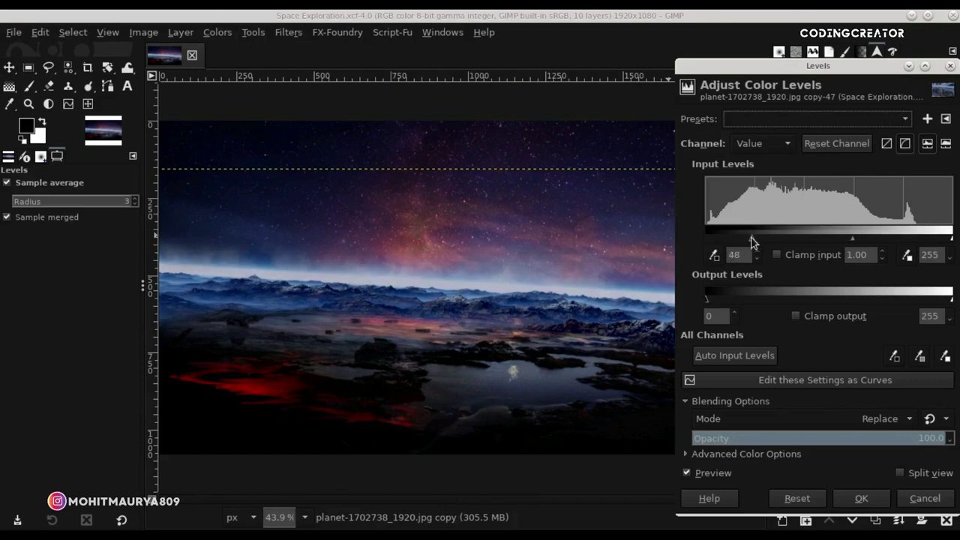
{"action": "left_click_drag", "start_coordinate": [852, 241], "coordinate": [865, 240]}
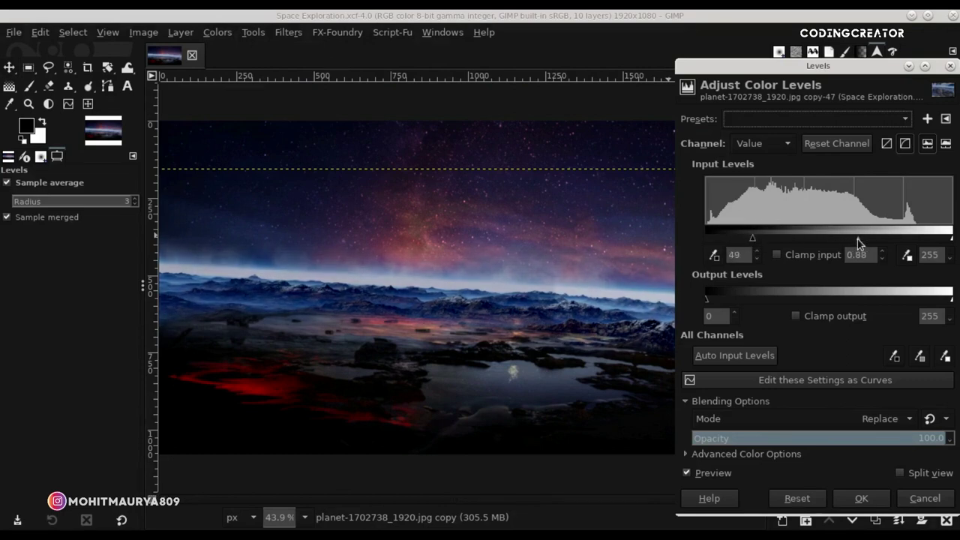
{"action": "left_click_drag", "start_coordinate": [712, 297], "coordinate": [718, 297]}
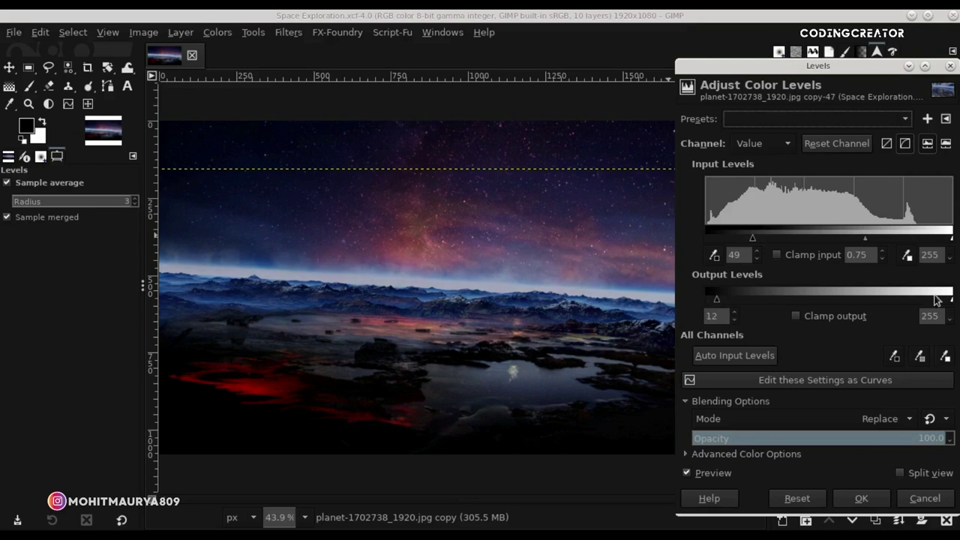
{"action": "left_click", "coordinate": [714, 475]}
{"action": "left_click", "coordinate": [714, 475]}
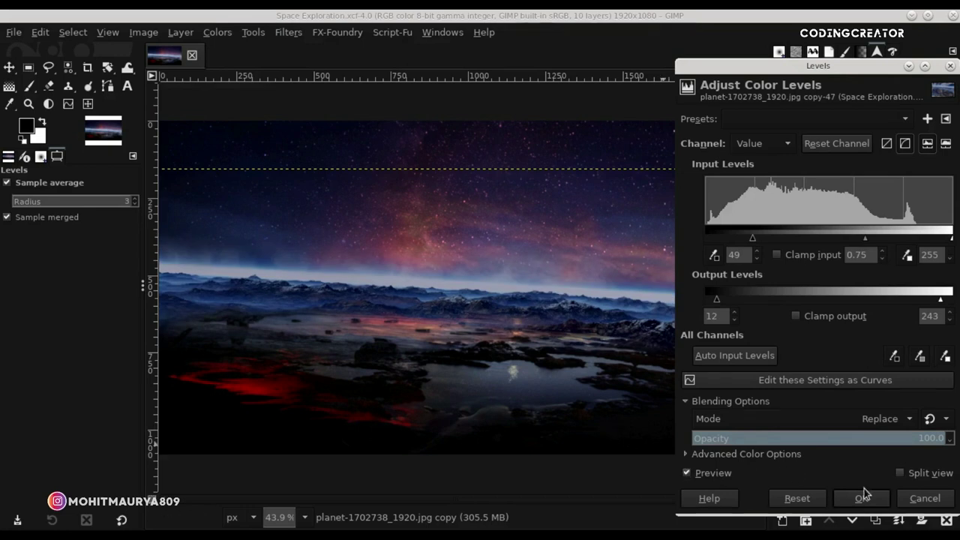
{"action": "left_click", "coordinate": [861, 498]}
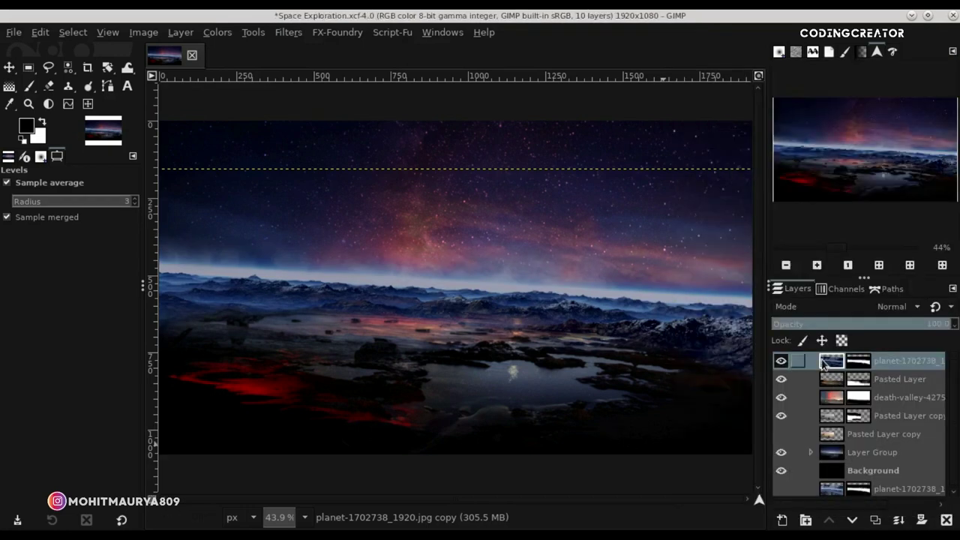
Paint the top planet copy's mask near the lower-right terrain, then pan back across the image.
{"action": "left_click", "coordinate": [859, 362]}
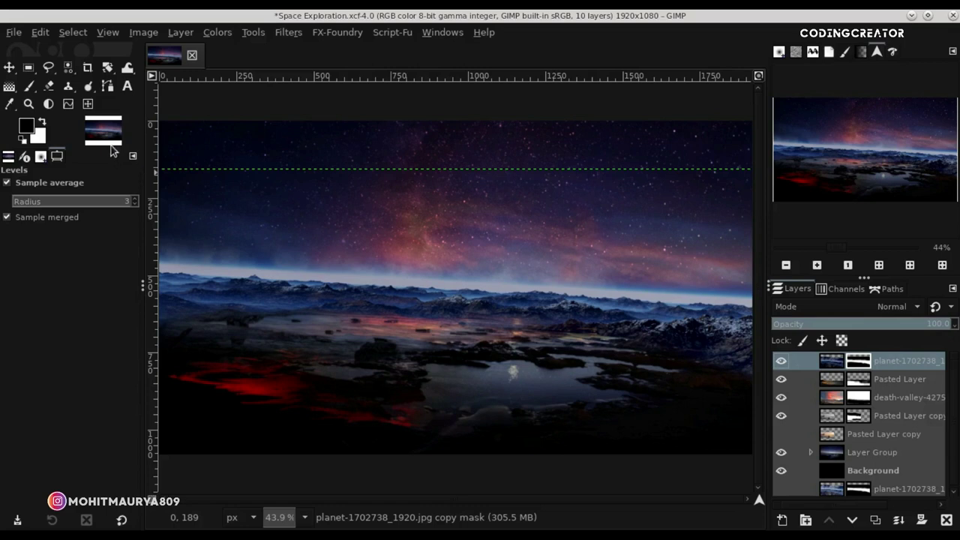
{"action": "left_click", "coordinate": [30, 87]}
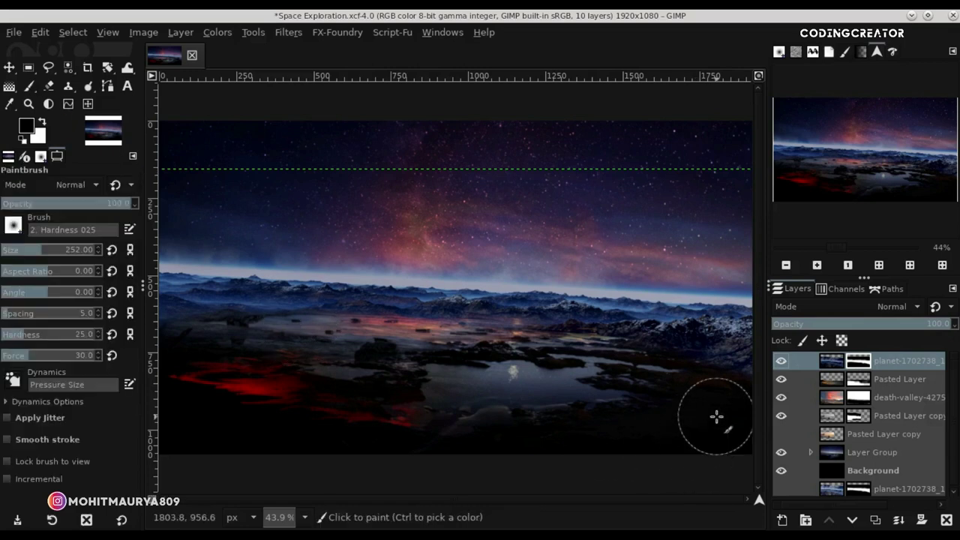
{"action": "left_click_drag", "start_coordinate": [758, 499], "coordinate": [760, 505]}
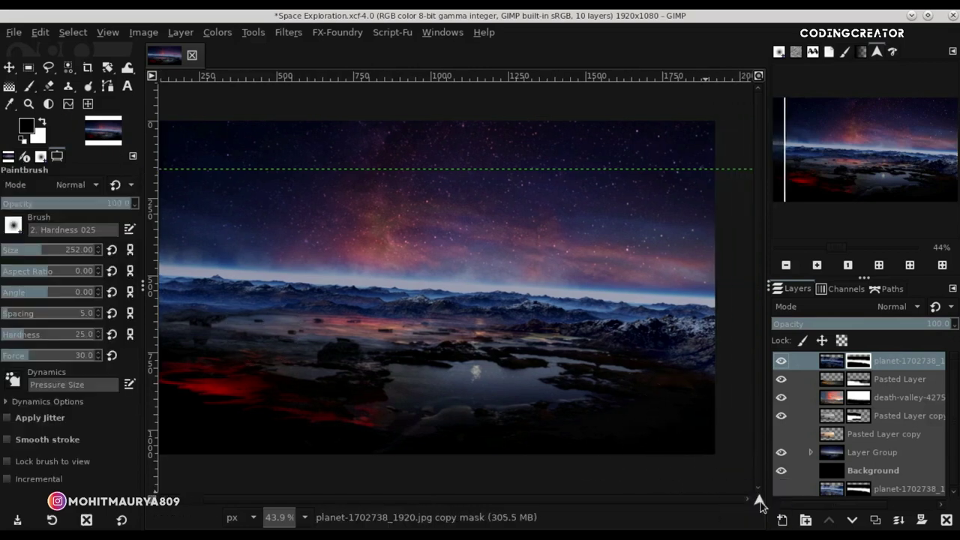
{"action": "left_click", "coordinate": [699, 392]}
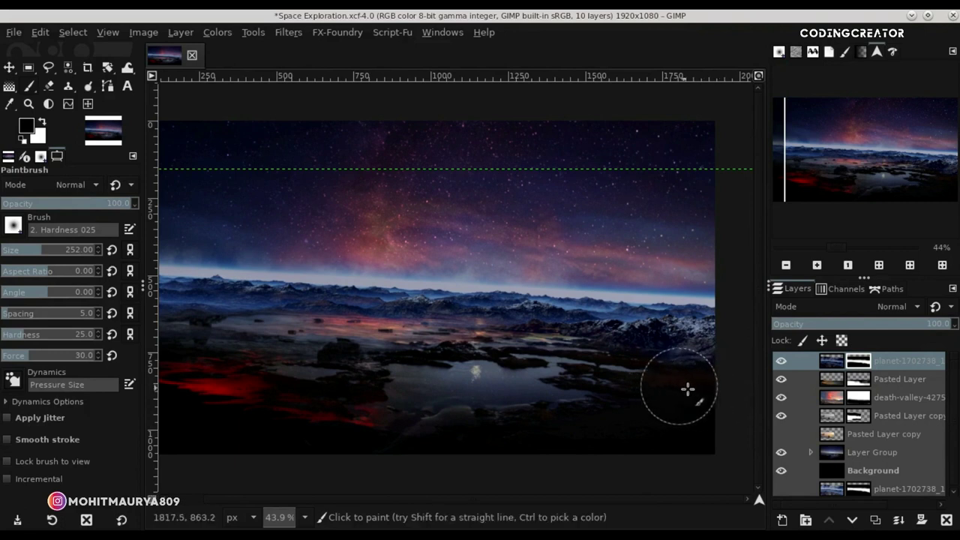
{"action": "left_click_drag", "start_coordinate": [758, 504], "coordinate": [724, 497]}
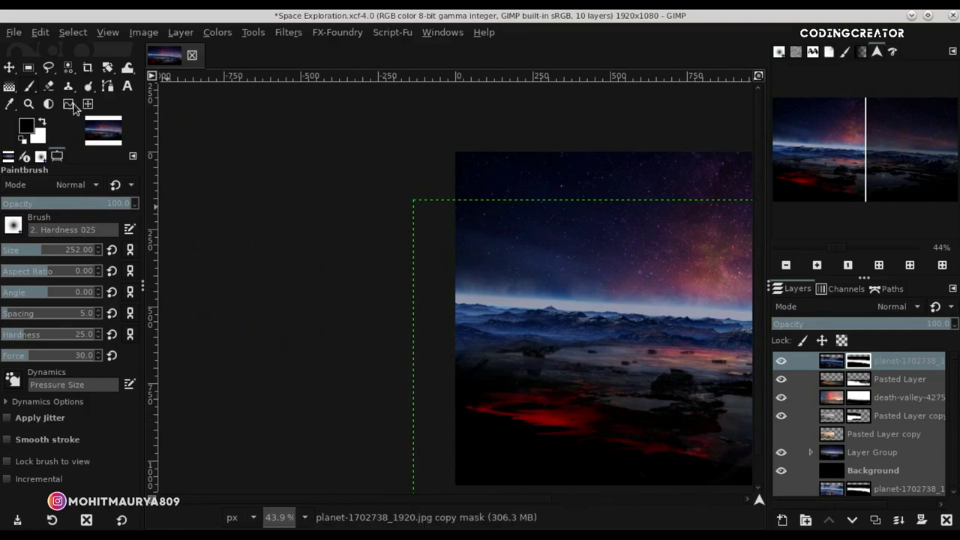
{"action": "left_click", "coordinate": [9, 68]}
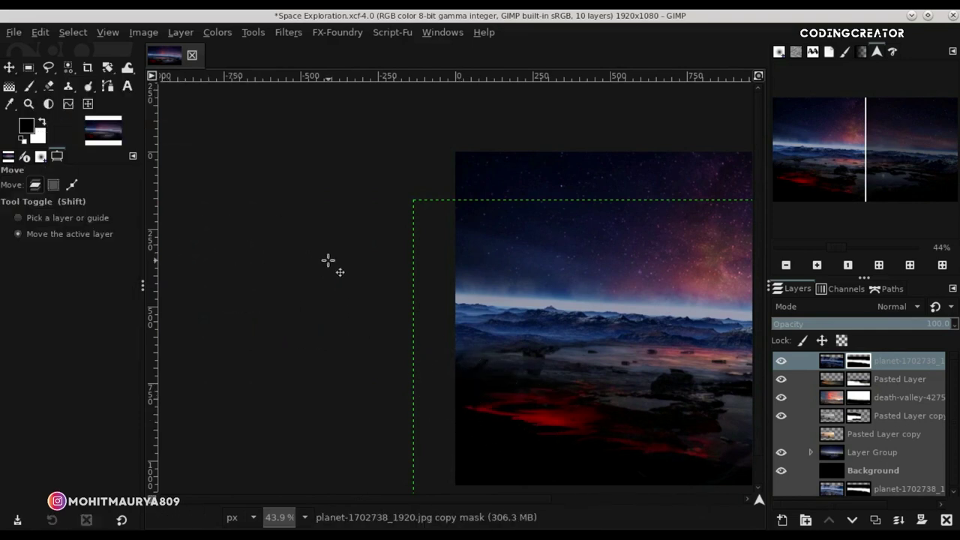
{"action": "scroll", "coordinate": [328, 260], "scroll_direction": "down", "scroll_amount": 2}
{"action": "scroll", "coordinate": [327, 260], "scroll_direction": "down", "scroll_amount": 1}
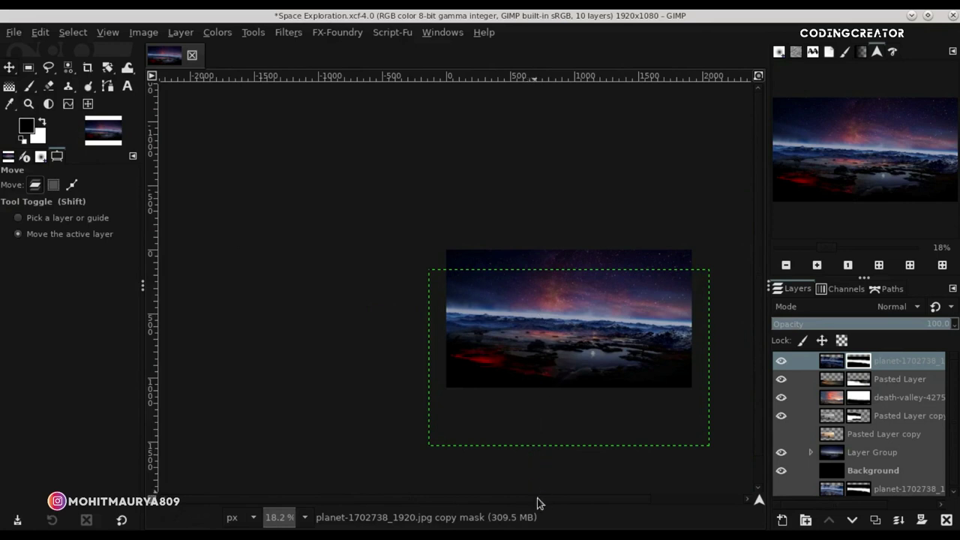
{"action": "scroll", "coordinate": [537, 501], "scroll_direction": "right", "scroll_amount": 3}
Expand the Layer Group and drag the milky-way layer slightly upward, toggling it to compare.
{"action": "left_click", "coordinate": [758, 77]}
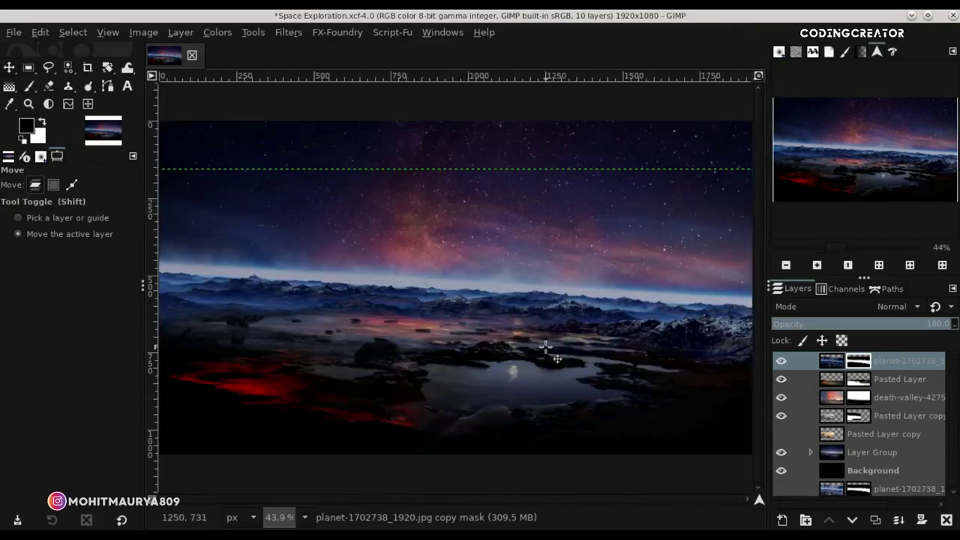
{"action": "left_click", "coordinate": [832, 361]}
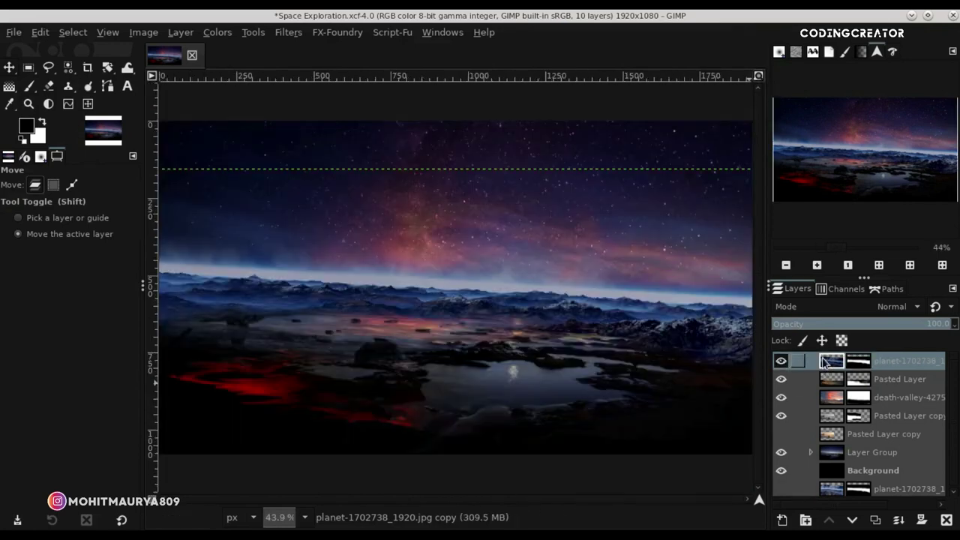
{"action": "left_click", "coordinate": [811, 452]}
{"action": "scroll", "coordinate": [957, 375], "scroll_direction": "down", "scroll_amount": 2}
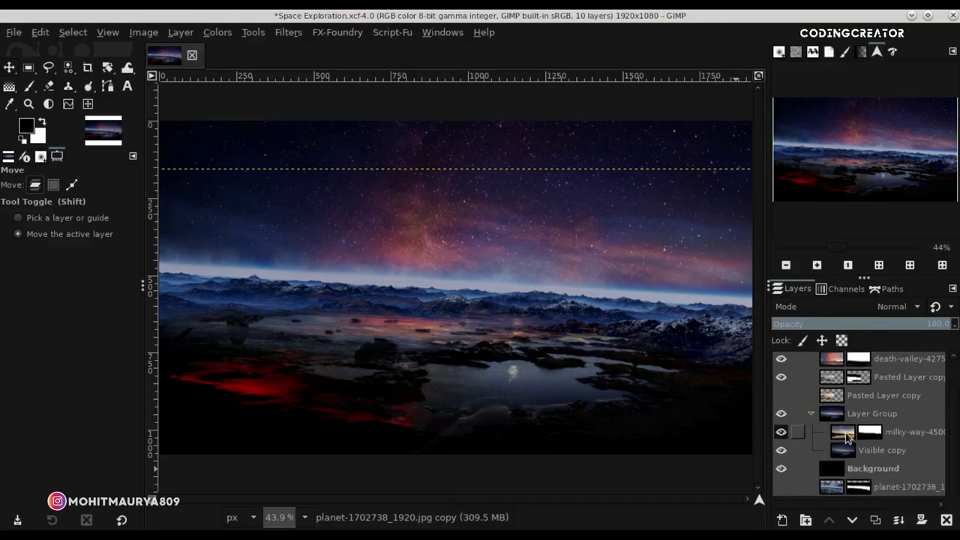
{"action": "left_click", "coordinate": [825, 432]}
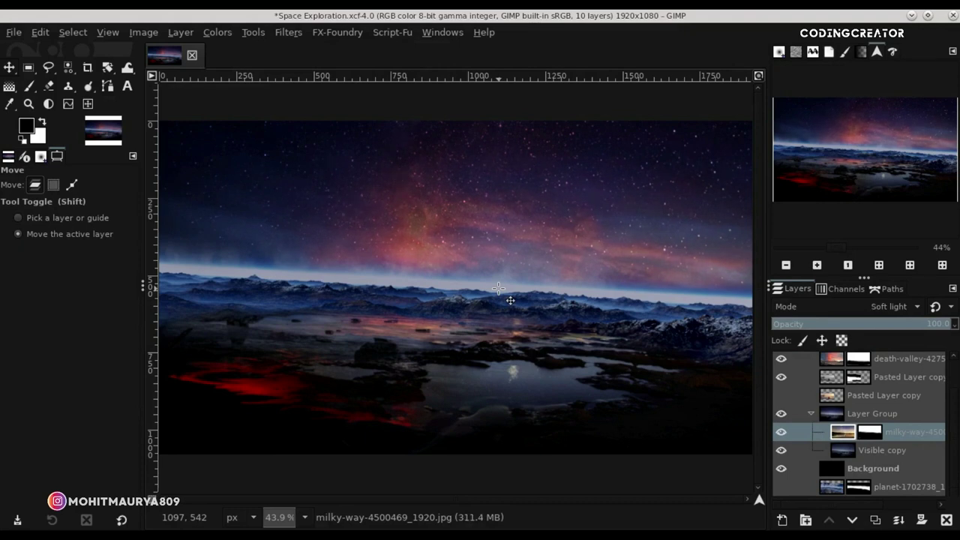
{"action": "left_click_drag", "start_coordinate": [501, 261], "coordinate": [501, 231]}
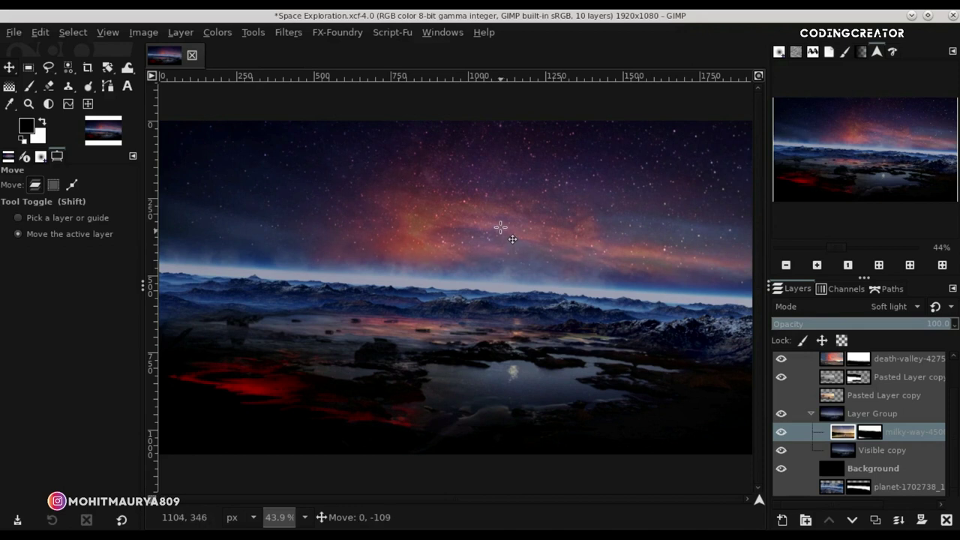
{"action": "mouse_move", "coordinate": [501, 224]}
{"action": "left_mouse_down"}
{"action": "mouse_move", "coordinate": [504, 261]}
{"action": "mouse_move", "coordinate": [510, 254]}
{"action": "mouse_move", "coordinate": [515, 273]}
{"action": "mouse_move", "coordinate": [518, 265]}
{"action": "mouse_move", "coordinate": [501, 263]}
{"action": "left_mouse_up"}
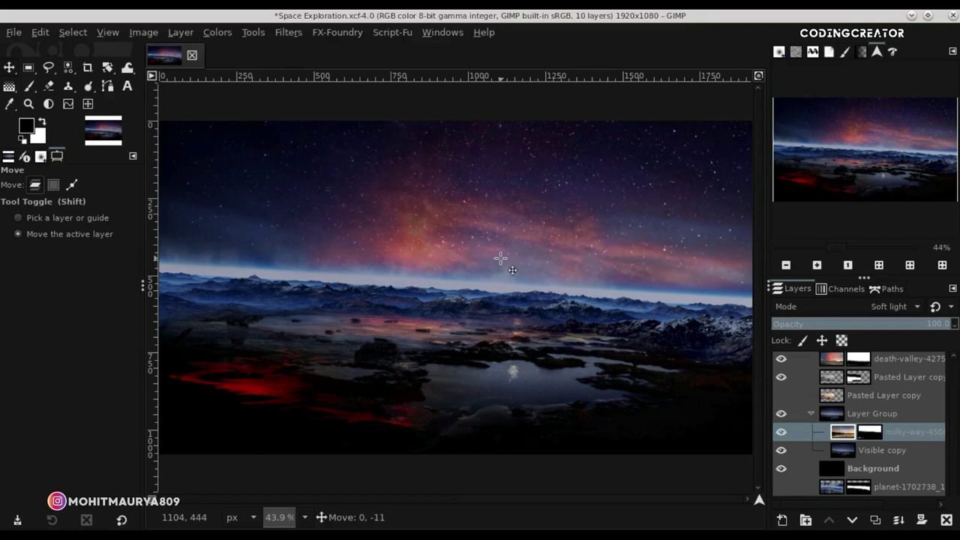
{"action": "left_click_drag", "start_coordinate": [501, 259], "coordinate": [501, 259]}
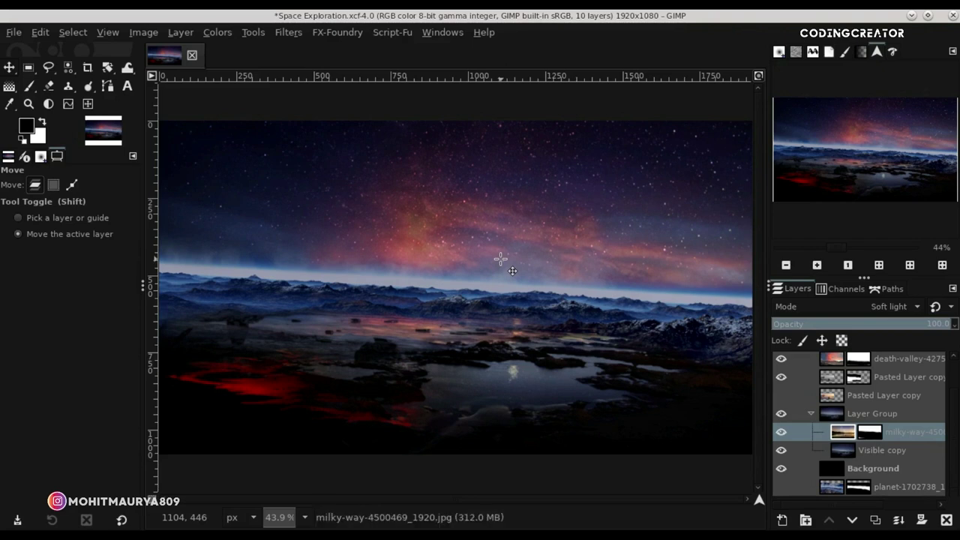
{"action": "left_click", "coordinate": [781, 433]}
{"action": "left_click", "coordinate": [781, 433]}
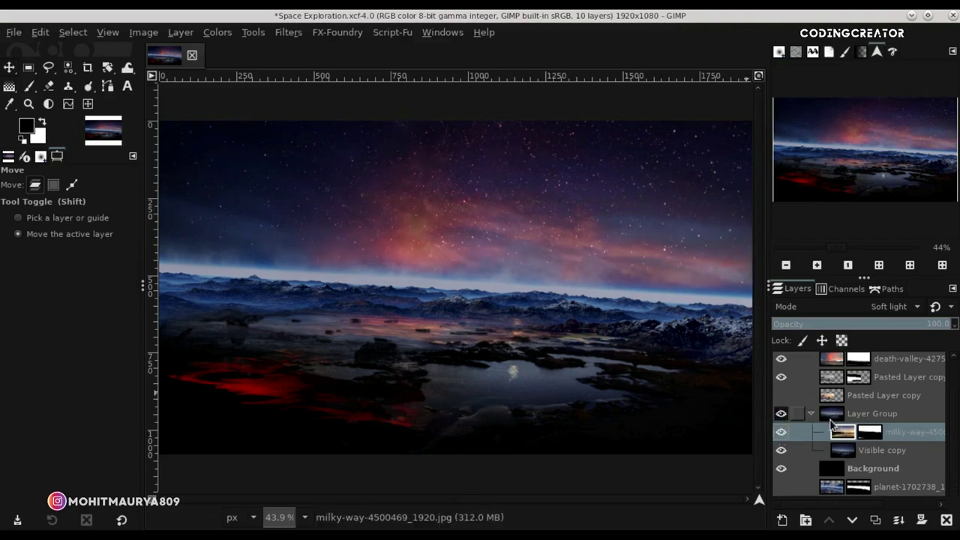
Compare the composite by toggling the top planet layer and milky-way layer on and off.
{"action": "left_click", "coordinate": [811, 422]}
{"action": "left_click", "coordinate": [799, 362]}
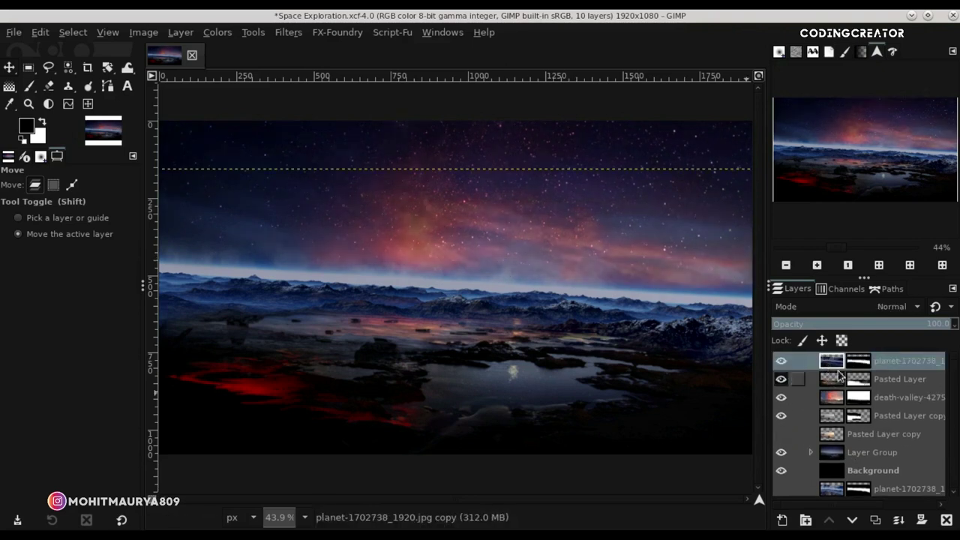
{"action": "left_click", "coordinate": [782, 360]}
{"action": "left_click", "coordinate": [781, 360]}
{"action": "left_click", "coordinate": [781, 361]}
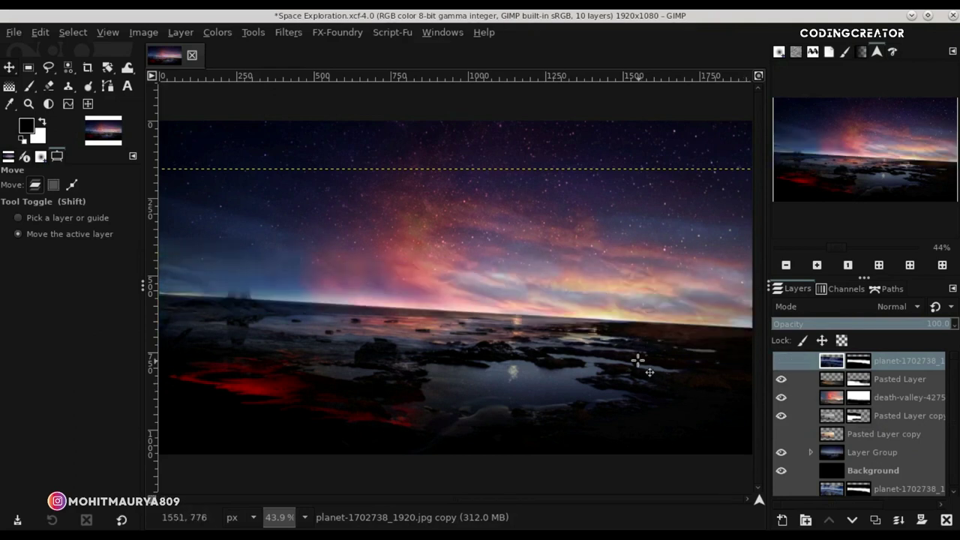
{"action": "left_click", "coordinate": [811, 452]}
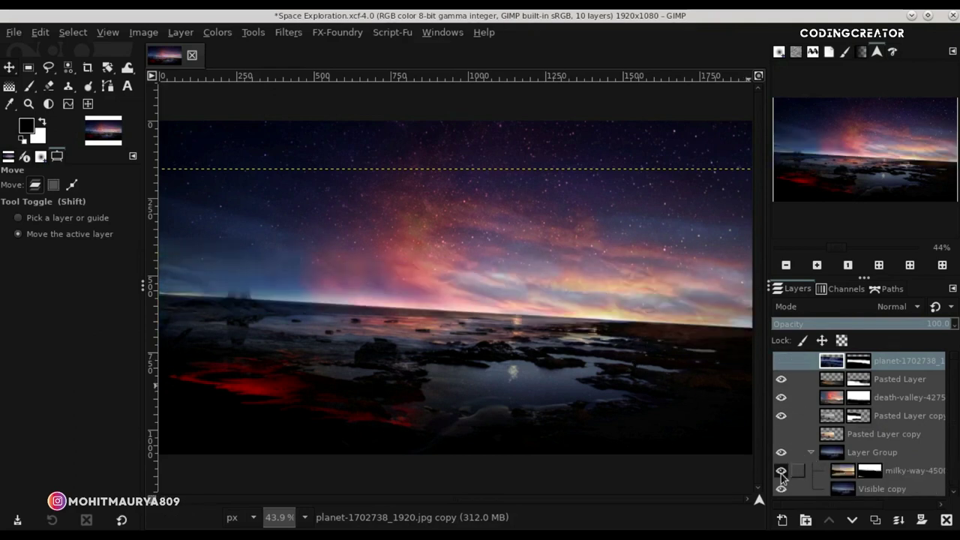
{"action": "left_click", "coordinate": [781, 471]}
{"action": "left_click", "coordinate": [781, 471]}
{"action": "left_click", "coordinate": [782, 471]}
{"action": "left_click", "coordinate": [781, 471]}
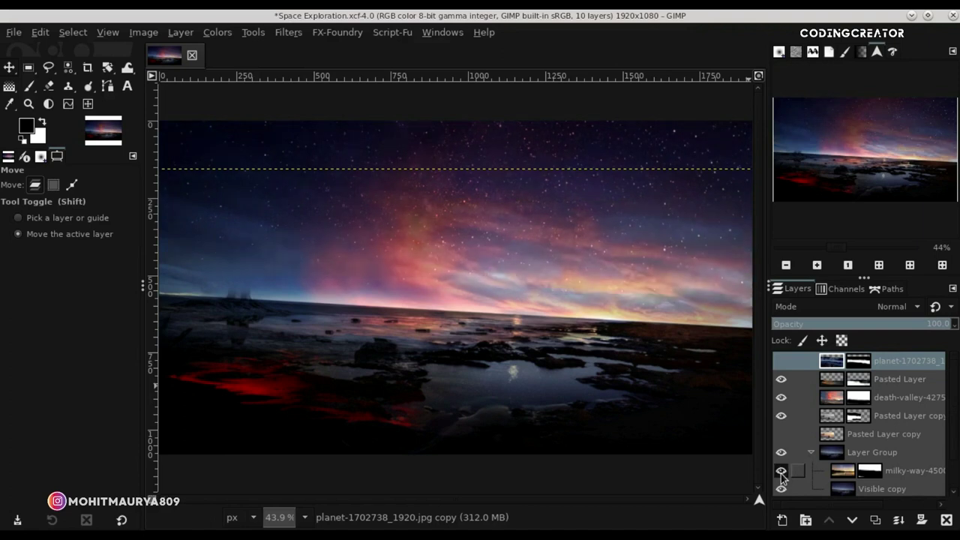
{"action": "left_click", "coordinate": [782, 360]}
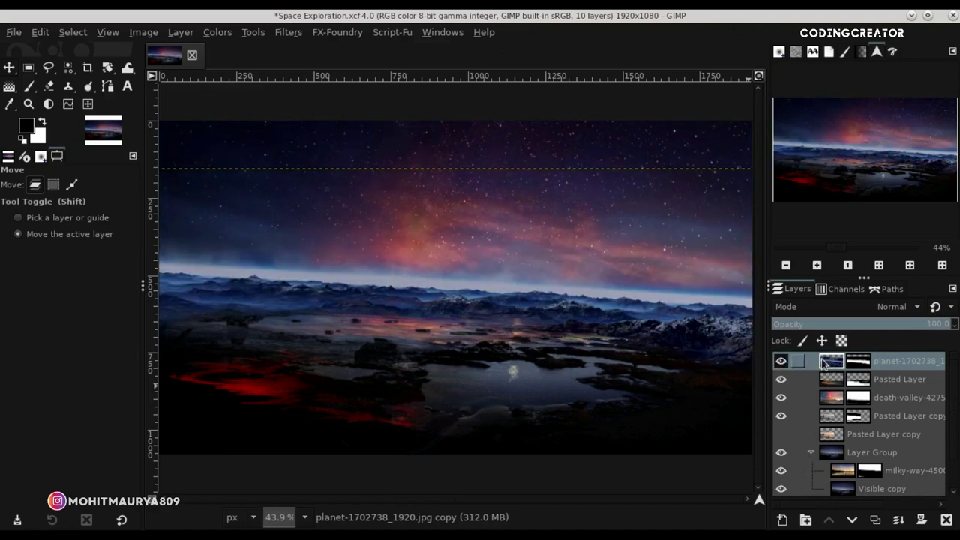
{"action": "left_click", "coordinate": [811, 453]}
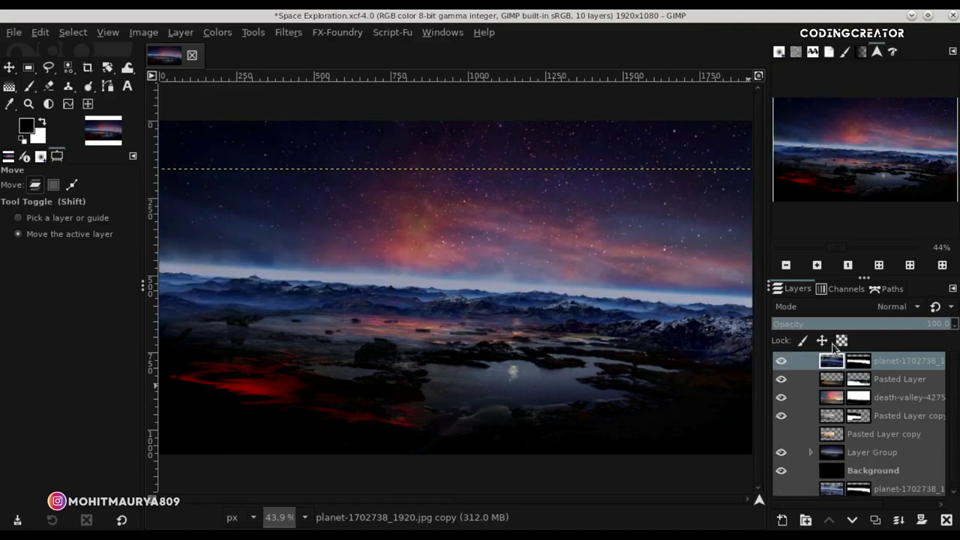
Show Pasted Layer copy, move it to the top of the stack, and set Normal mode.
{"action": "left_click", "coordinate": [782, 434]}
{"action": "left_click_drag", "start_coordinate": [824, 435], "coordinate": [825, 359]}
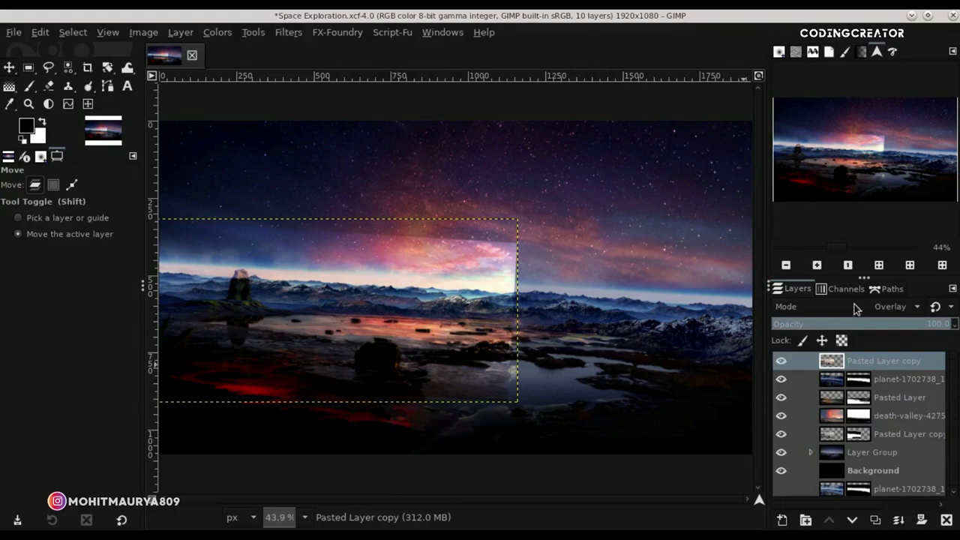
{"action": "left_click", "coordinate": [855, 307]}
{"action": "left_click", "coordinate": [835, 26]}
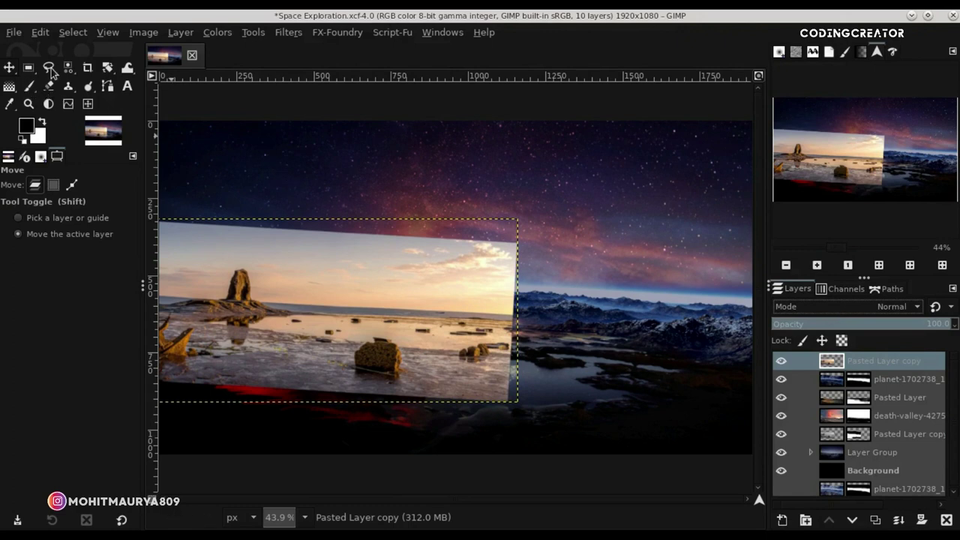
{"action": "key", "text": "f"}
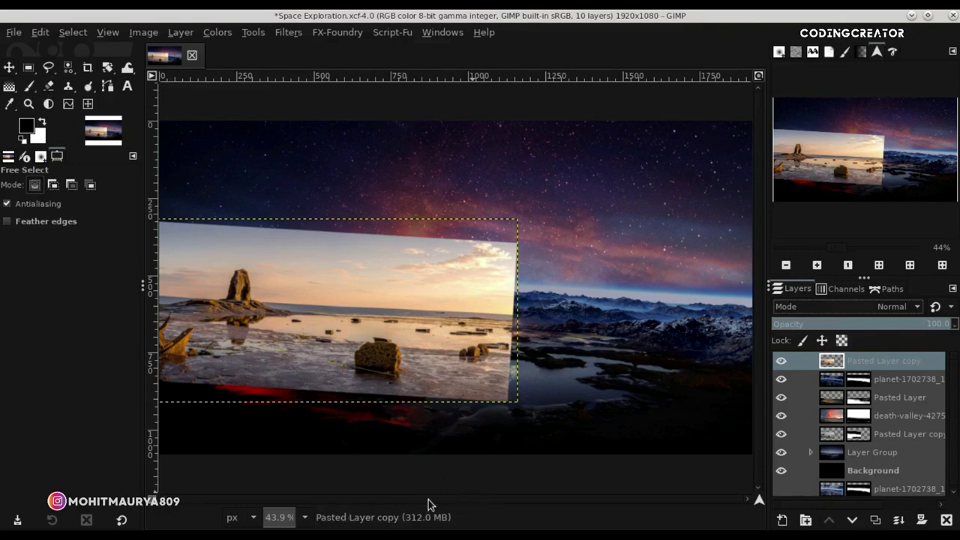
Zoom to 400% on the sea-stack rock and place outline points along the horizon and up its edge.
{"action": "left_click_drag", "start_coordinate": [758, 500], "coordinate": [749, 494]}
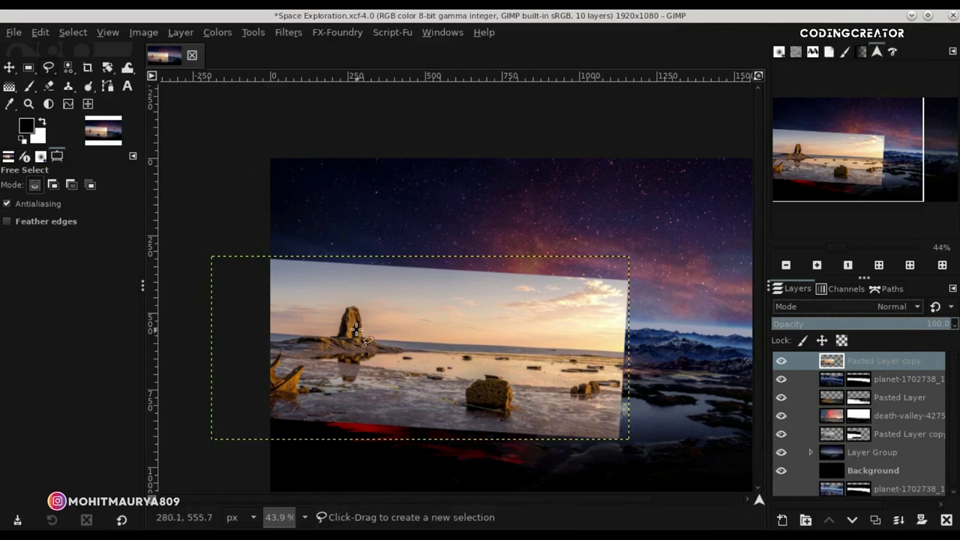
{"action": "key", "text": "1"}
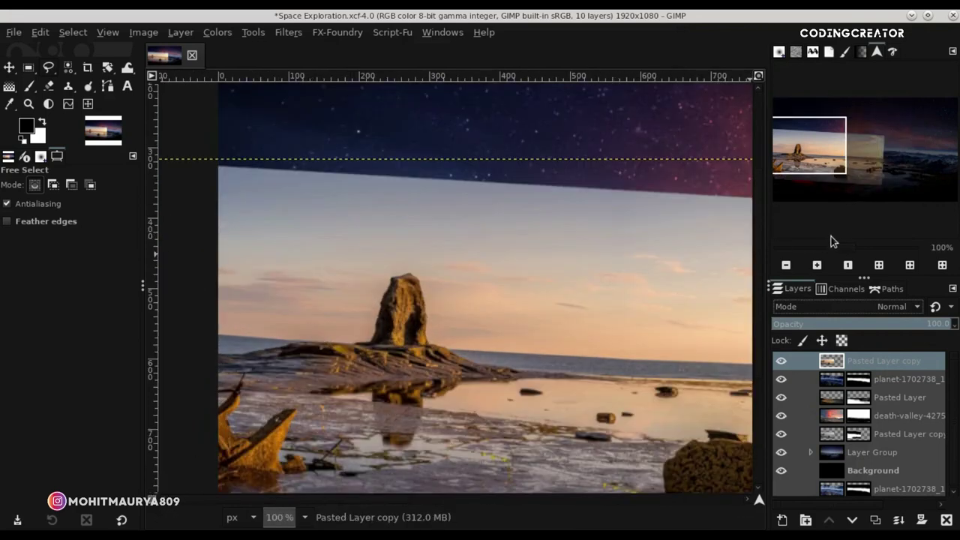
{"action": "scroll", "coordinate": [757, 239], "scroll_direction": "down", "scroll_amount": 3}
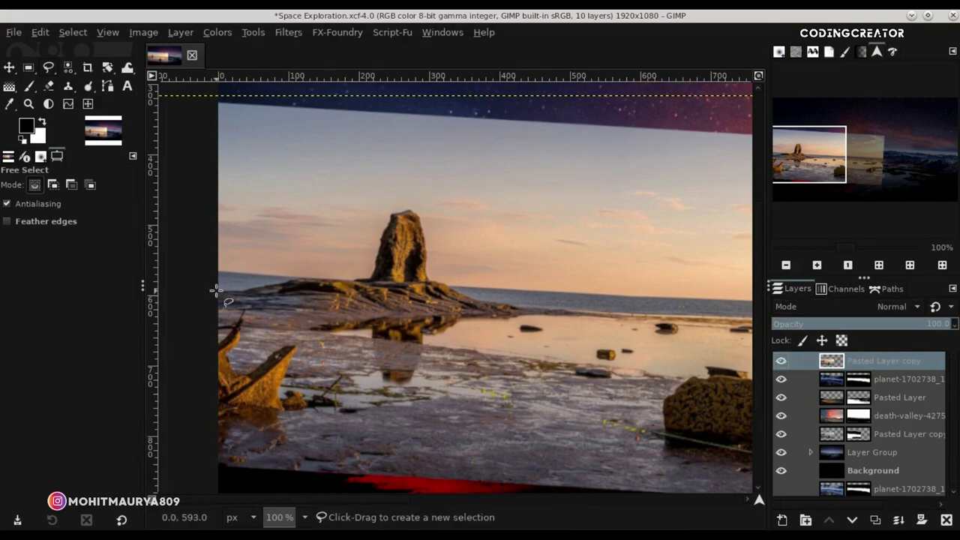
{"action": "key", "text": "2"}
{"action": "key", "text": "3"}
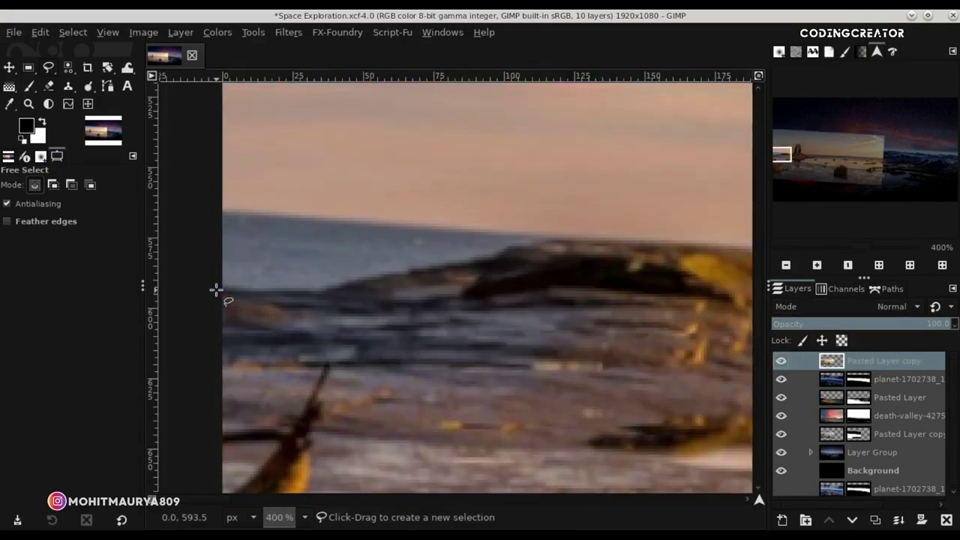
{"action": "left_click", "coordinate": [321, 289]}
{"action": "left_click", "coordinate": [508, 252]}
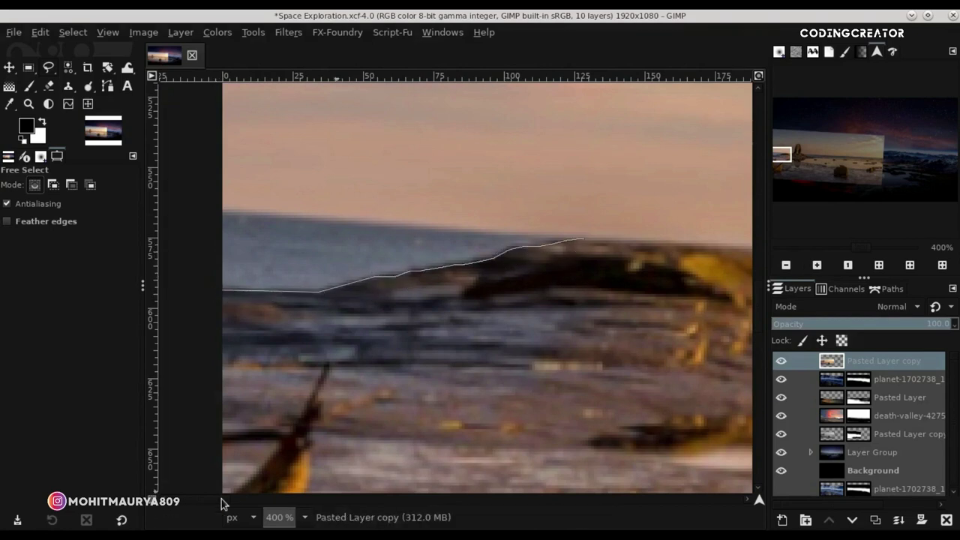
{"action": "scroll", "coordinate": [418, 249], "scroll_direction": "right", "scroll_amount": 5}
{"action": "left_click", "coordinate": [491, 242]}
{"action": "left_click", "coordinate": [507, 199]}
{"action": "left_click", "coordinate": [506, 173]}
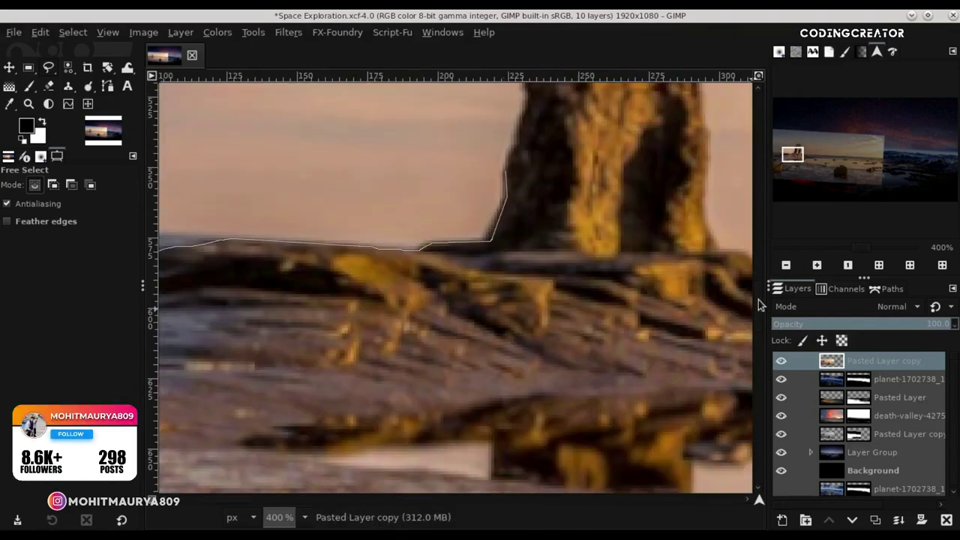
{"action": "scroll", "coordinate": [515, 383], "scroll_direction": "up", "scroll_amount": 5}
Trace over the rock's top and around its base, close the freehand outline and commit it.
{"action": "left_click_drag", "start_coordinate": [515, 383], "coordinate": [681, 250]}
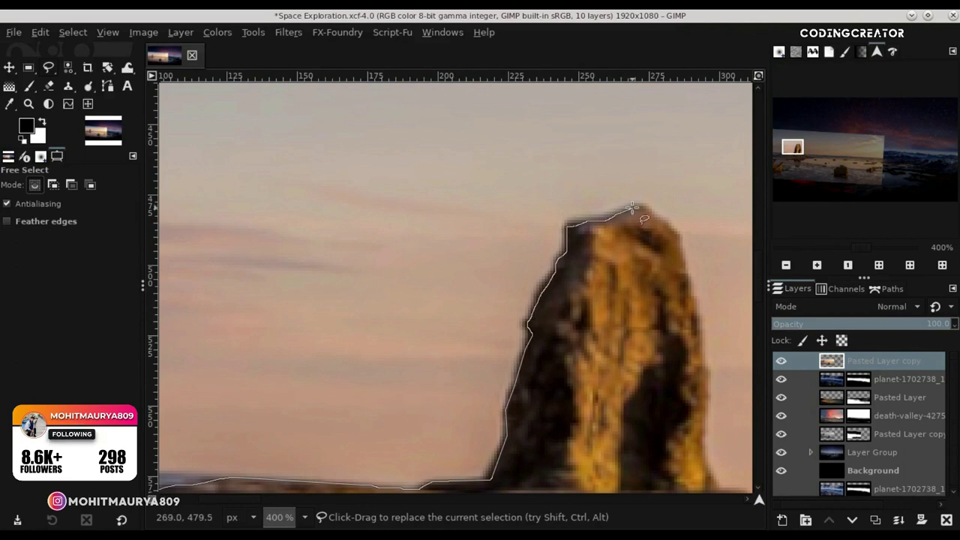
{"action": "left_click_drag", "start_coordinate": [695, 325], "coordinate": [702, 368]}
{"action": "scroll", "coordinate": [701, 368], "scroll_direction": "down", "scroll_amount": 5}
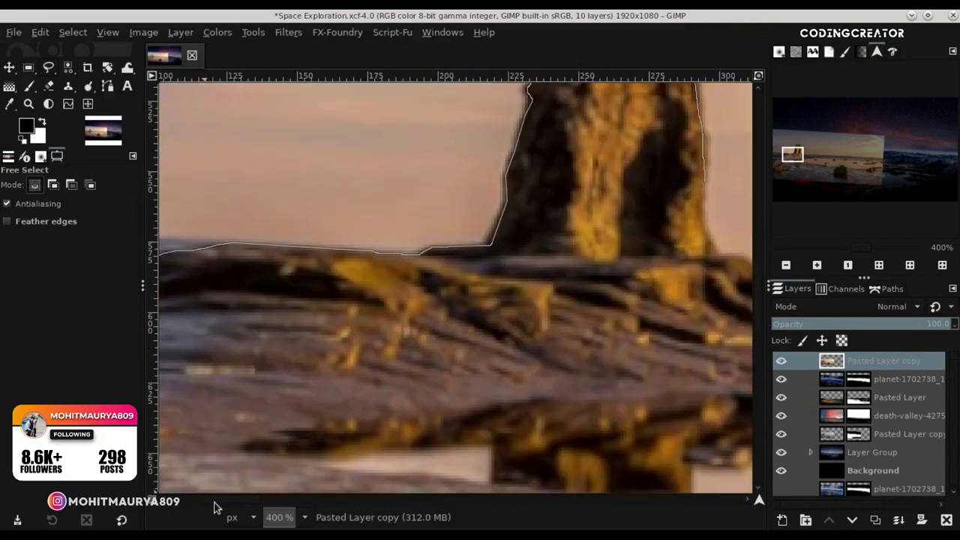
{"action": "scroll", "coordinate": [702, 367], "scroll_direction": "right", "scroll_amount": 3}
{"action": "mouse_move", "coordinate": [522, 150]}
{"action": "left_mouse_down"}
{"action": "mouse_move", "coordinate": [593, 267]}
{"action": "mouse_move", "coordinate": [650, 302]}
{"action": "mouse_move", "coordinate": [536, 322]}
{"action": "mouse_move", "coordinate": [692, 358]}
{"action": "mouse_move", "coordinate": [628, 390]}
{"action": "mouse_move", "coordinate": [430, 410]}
{"action": "mouse_move", "coordinate": [307, 450]}
{"action": "left_mouse_up"}
{"action": "scroll", "coordinate": [650, 302], "scroll_direction": "down", "scroll_amount": 2}
{"action": "scroll", "coordinate": [650, 302], "scroll_direction": "up", "scroll_amount": 2}
{"action": "scroll", "coordinate": [307, 450], "scroll_direction": "down", "scroll_amount": 4}
{"action": "scroll", "coordinate": [307, 450], "scroll_direction": "left", "scroll_amount": 3}
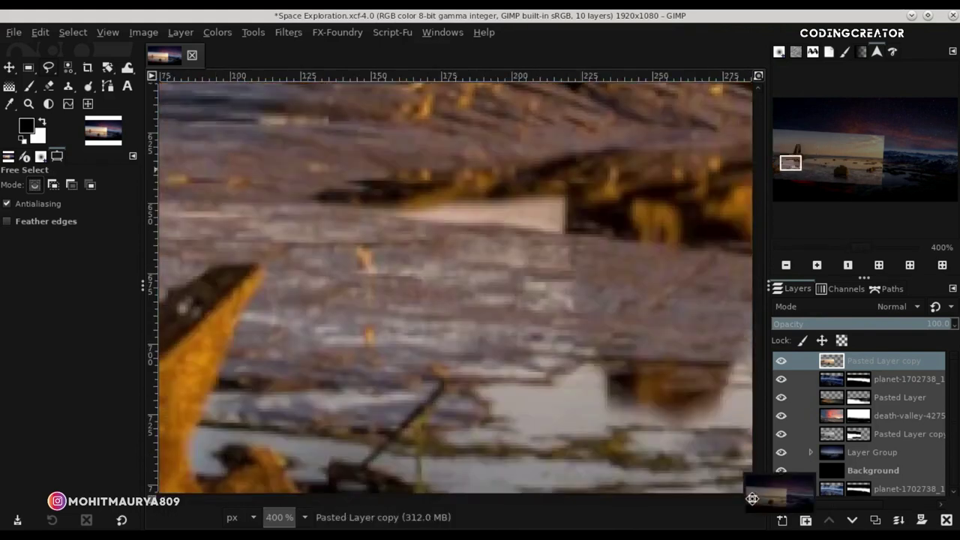
{"action": "left_click_drag", "start_coordinate": [484, 215], "coordinate": [425, 242]}
{"action": "scroll", "coordinate": [286, 195], "scroll_direction": "down", "scroll_amount": 2}
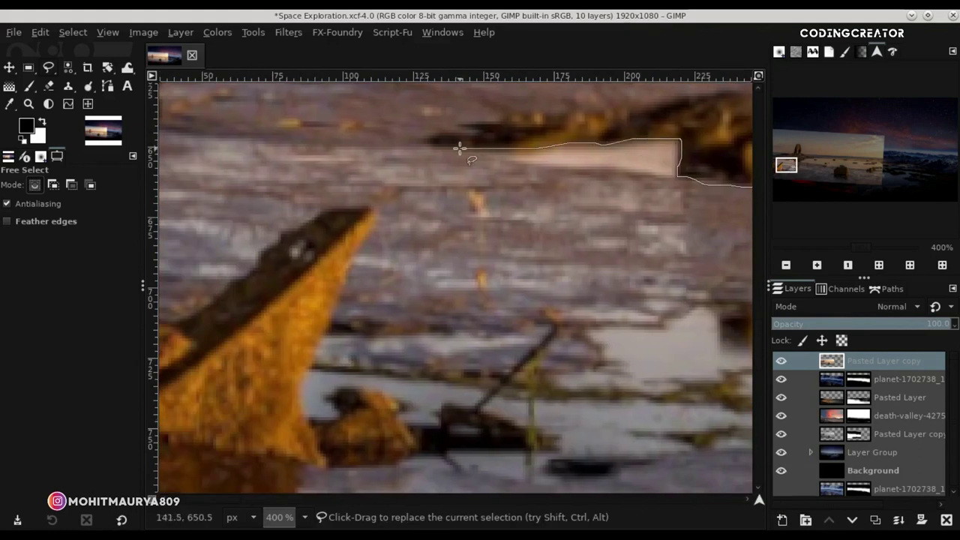
{"action": "scroll", "coordinate": [460, 146], "scroll_direction": "left", "scroll_amount": 3}
{"action": "scroll", "coordinate": [433, 325], "scroll_direction": "up", "scroll_amount": 3}
{"action": "mouse_move", "coordinate": [433, 325]}
{"action": "left_mouse_down"}
{"action": "mouse_move", "coordinate": [326, 263]}
{"action": "mouse_move", "coordinate": [337, 251]}
{"action": "mouse_move", "coordinate": [483, 233]}
{"action": "left_mouse_up"}
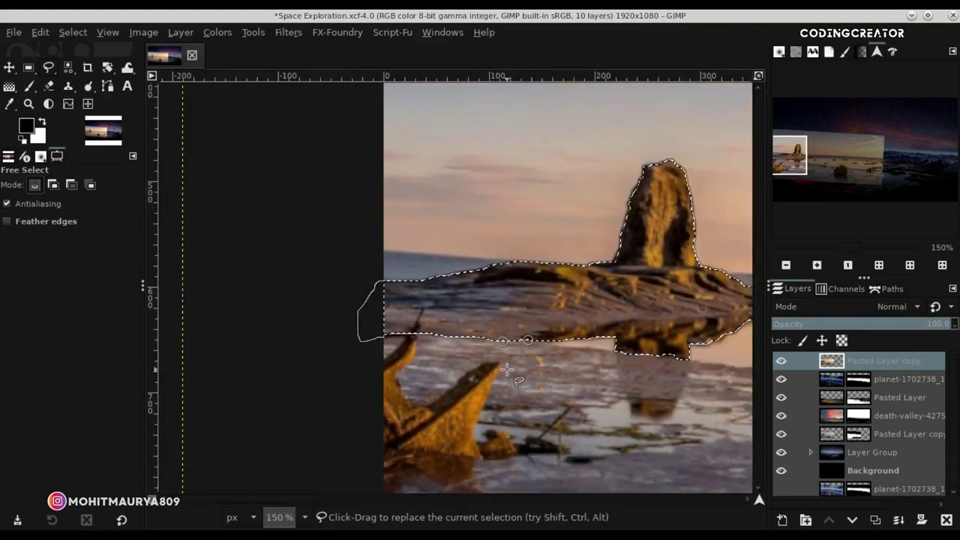
{"action": "scroll", "coordinate": [510, 315], "scroll_direction": "down", "scroll_amount": 5}
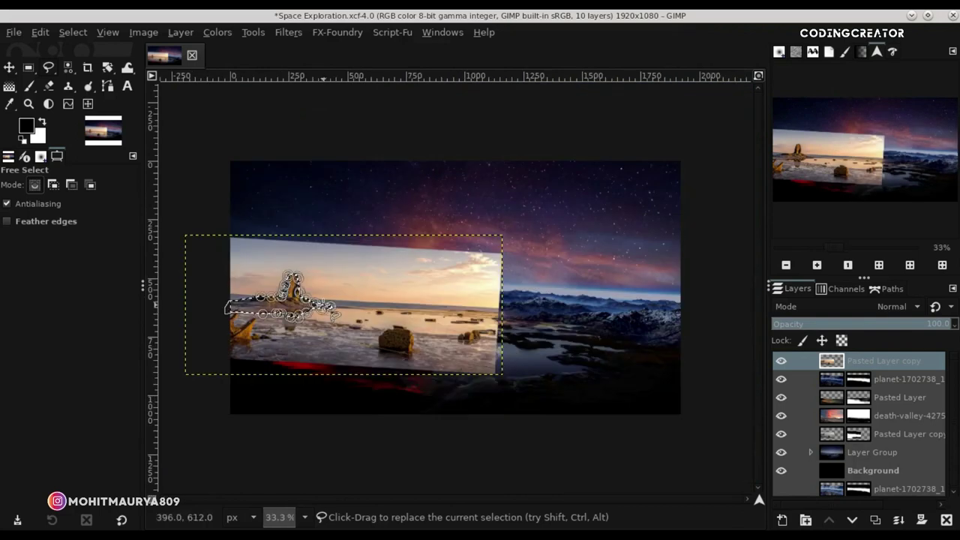
{"action": "key", "text": "Return"}
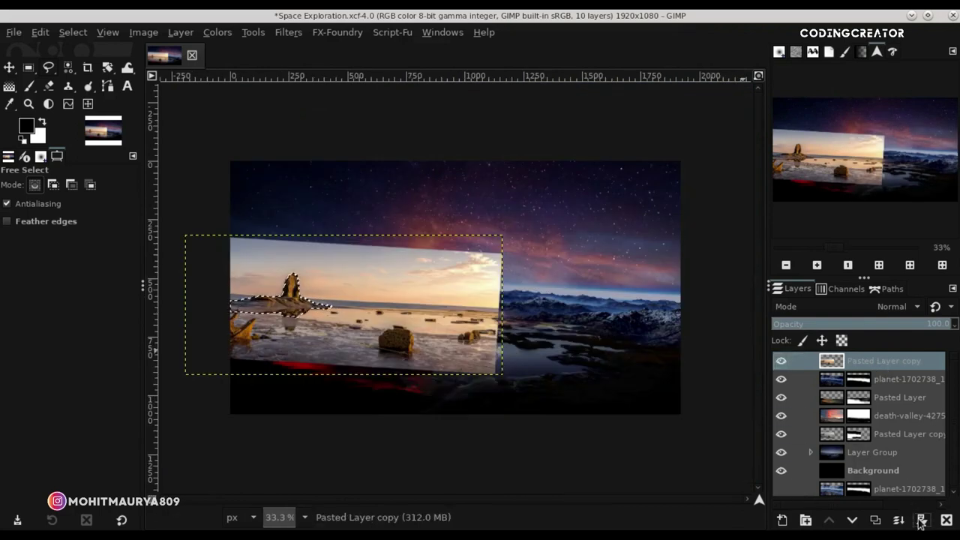
Add a black mask to the beach layer, fill the rock selection with white, and deselect.
{"action": "left_click", "coordinate": [921, 521]}
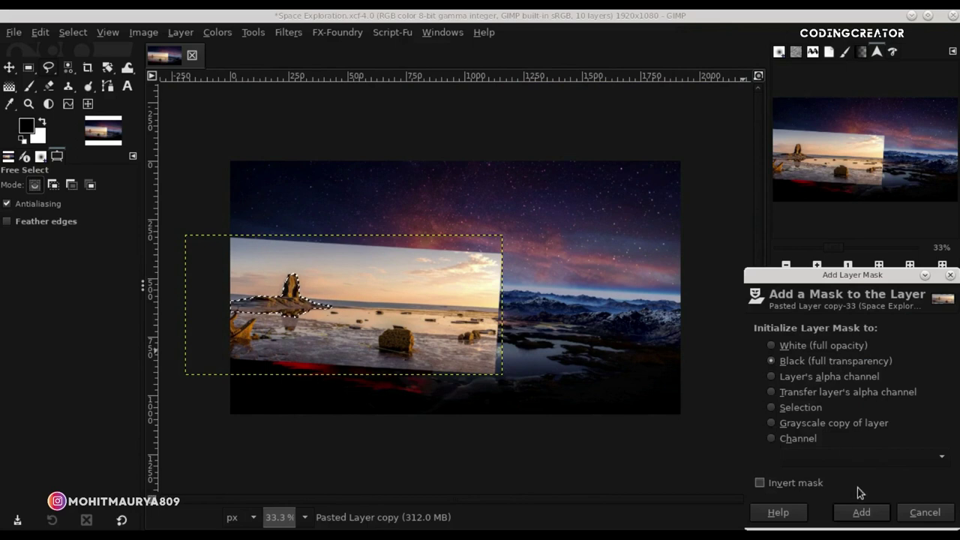
{"action": "left_click", "coordinate": [861, 512]}
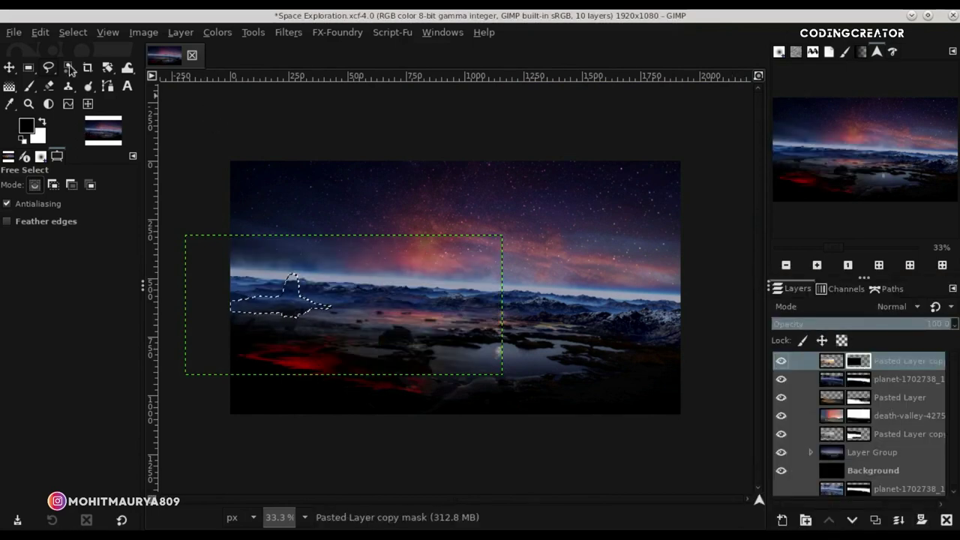
{"action": "left_click", "coordinate": [40, 31]}
{"action": "left_click", "coordinate": [96, 278]}
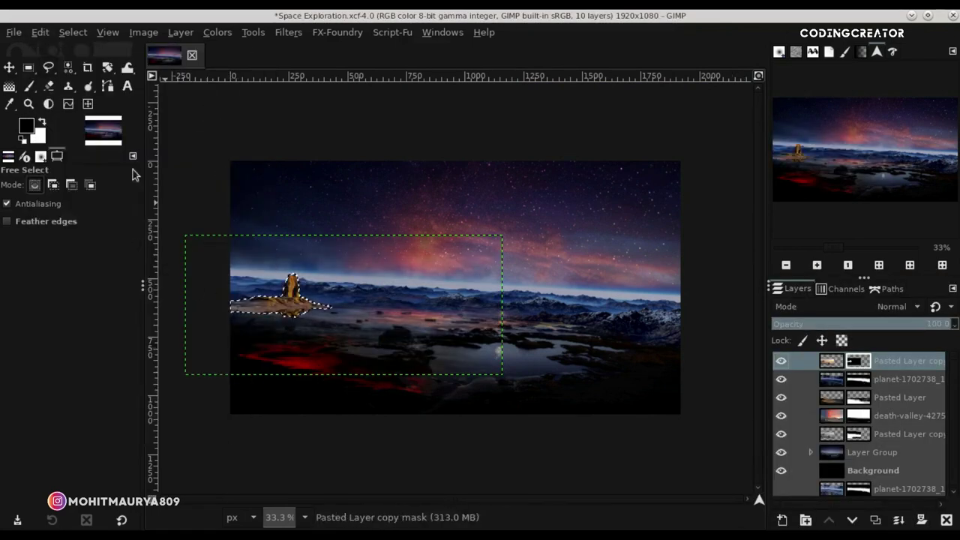
{"action": "left_click", "coordinate": [73, 32]}
{"action": "left_click", "coordinate": [37, 65]}
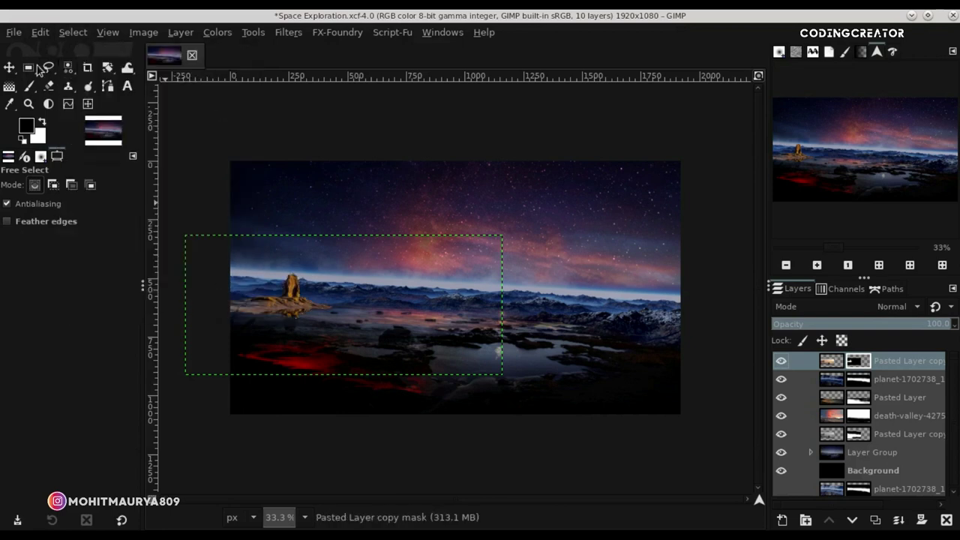
Make the Pasted Layer copy image the active target and save the composition.
{"action": "left_click", "coordinate": [9, 68]}
{"action": "scroll", "coordinate": [277, 304], "scroll_direction": "up", "scroll_amount": 1, "text": "ctrl"}
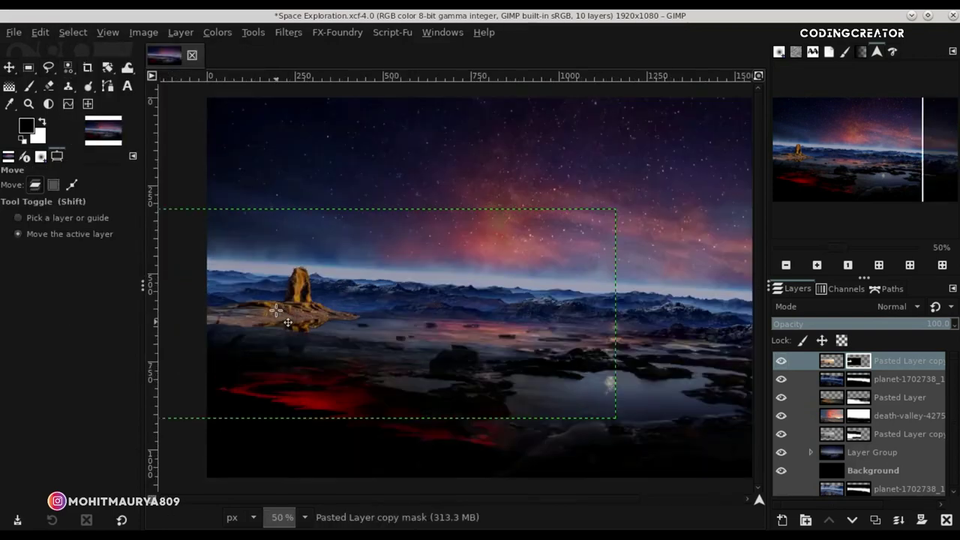
{"action": "scroll", "coordinate": [276, 310], "scroll_direction": "up", "scroll_amount": 2, "text": "ctrl"}
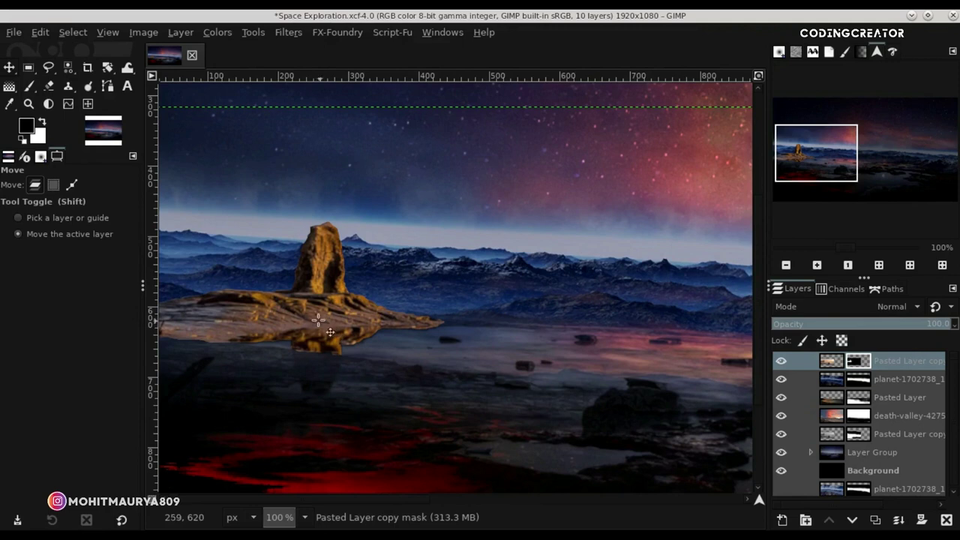
{"action": "scroll", "coordinate": [299, 310], "scroll_direction": "down", "scroll_amount": 1, "text": "ctrl"}
{"action": "scroll", "coordinate": [298, 309], "scroll_direction": "down", "scroll_amount": 2, "text": "ctrl"}
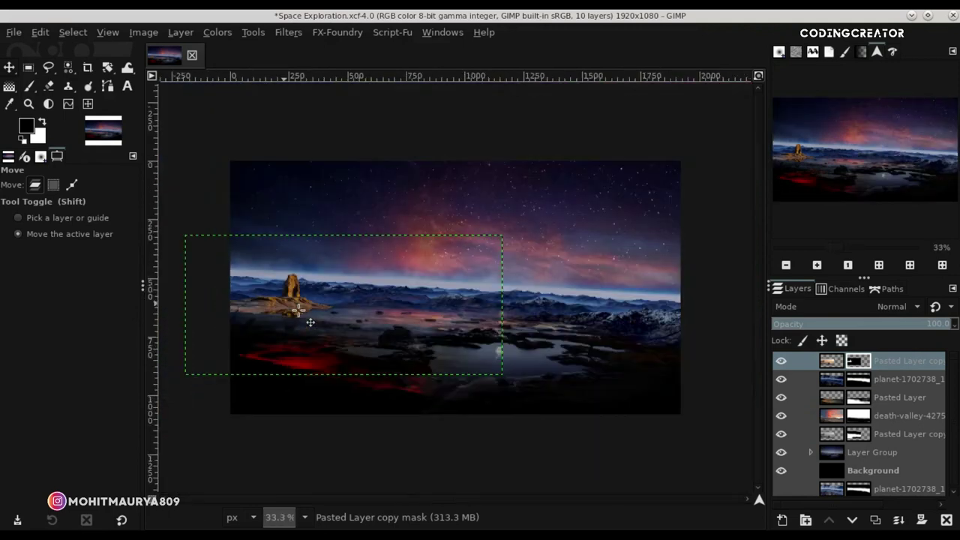
{"action": "left_click", "coordinate": [832, 360]}
{"action": "key", "text": "ctrl+s"}
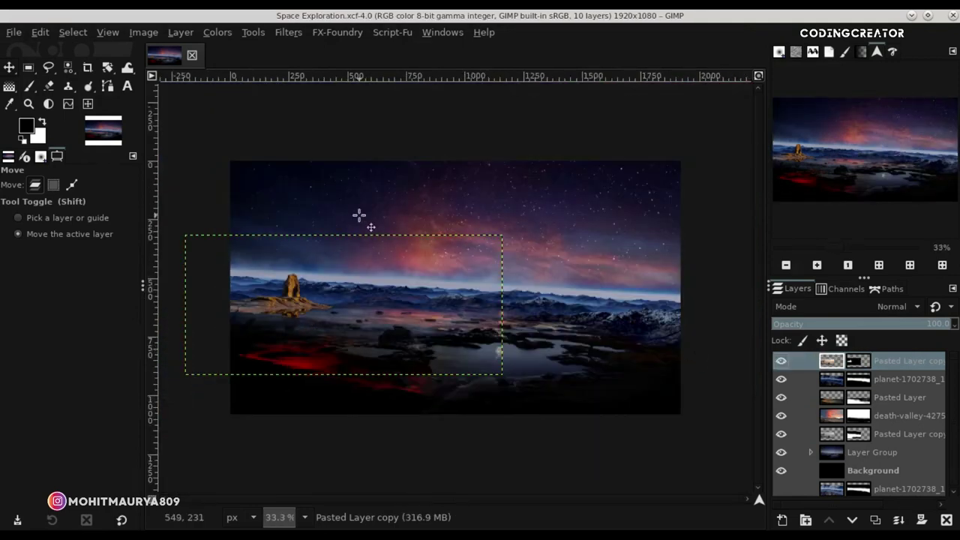
Apply Hue-Saturation to the rock layer: hue 180, lightness -52.5, saturation -54.3.
{"action": "left_click", "coordinate": [217, 33]}
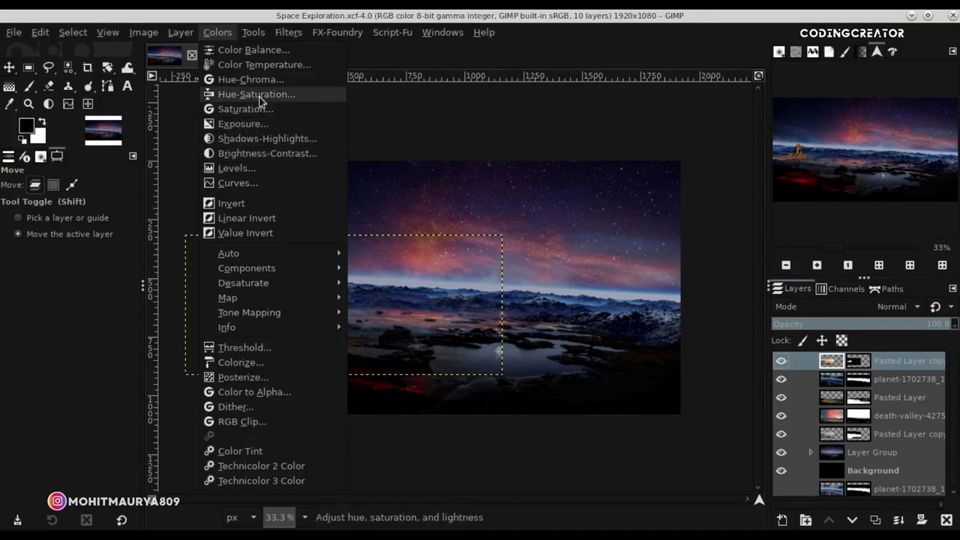
{"action": "left_click", "coordinate": [253, 94]}
{"action": "left_click_drag", "start_coordinate": [828, 309], "coordinate": [949, 306]}
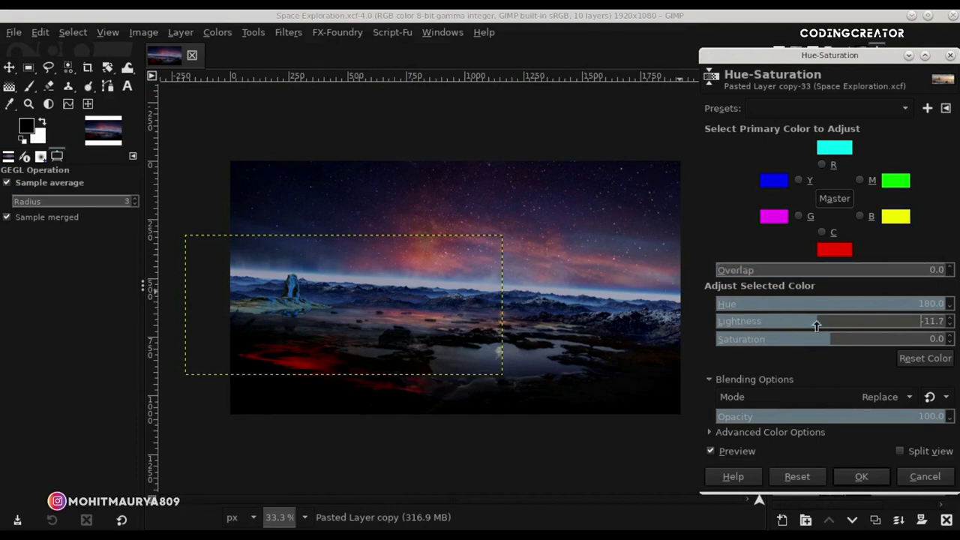
{"action": "left_click_drag", "start_coordinate": [816, 325], "coordinate": [758, 325]}
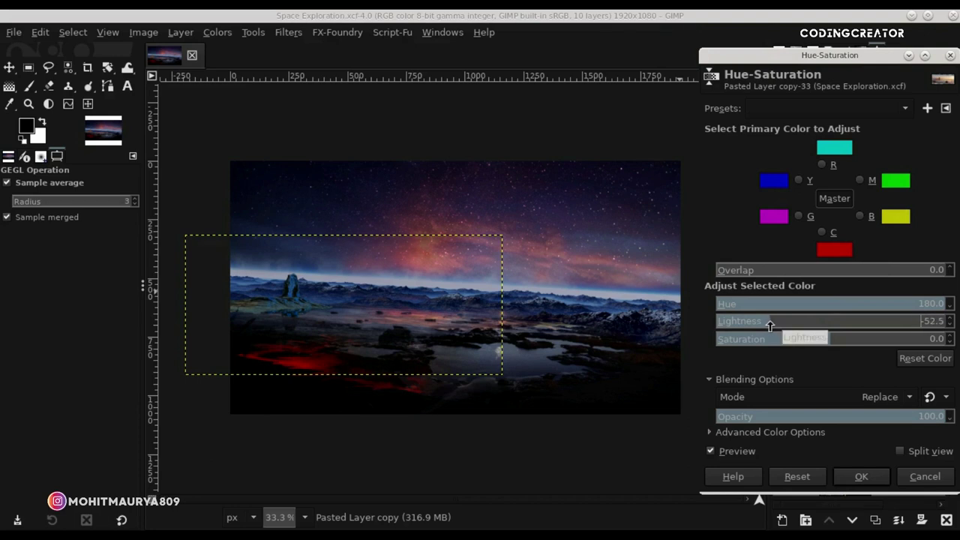
{"action": "left_click_drag", "start_coordinate": [797, 343], "coordinate": [762, 342]}
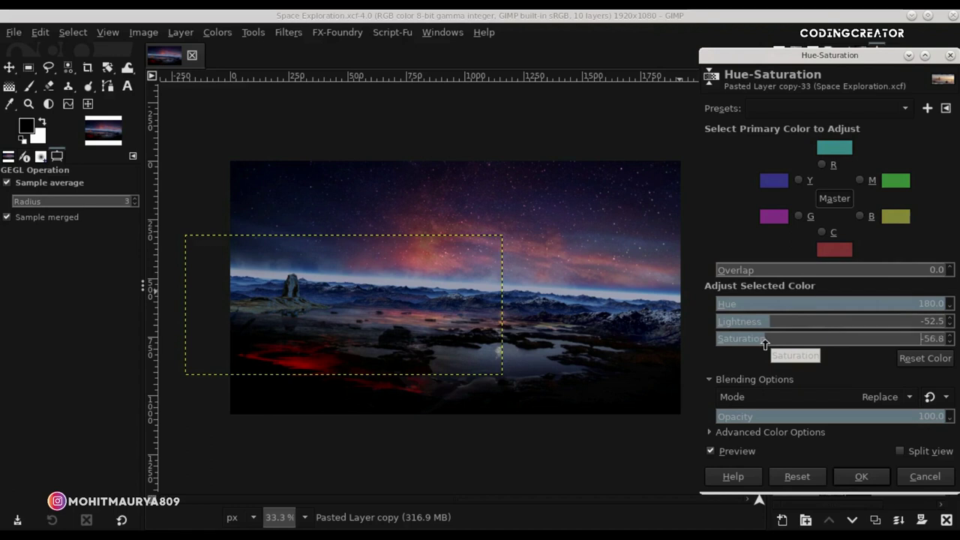
{"action": "left_click", "coordinate": [855, 475]}
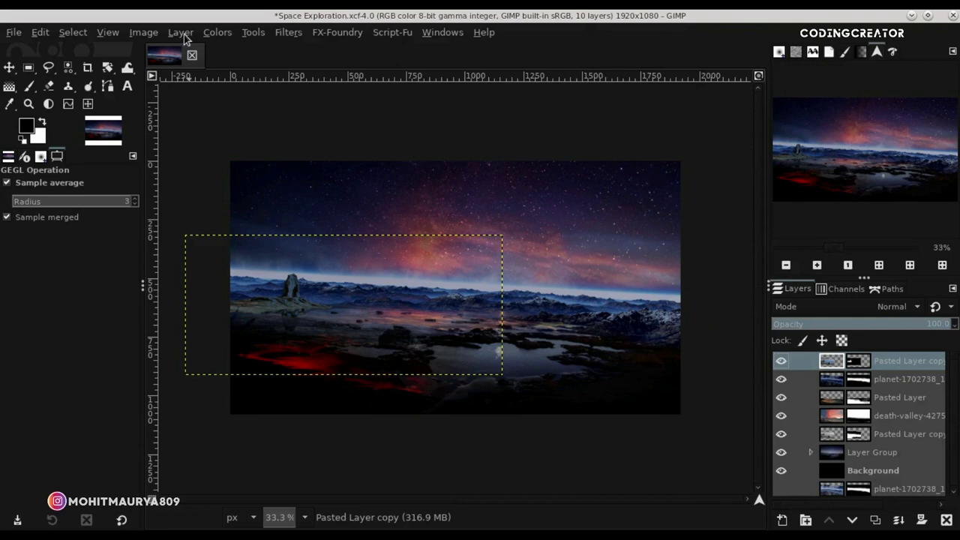
Apply Color Balance to the rock's shadows with Cyan-Red -4.1 and Yellow-Blue 11.3.
{"action": "left_click", "coordinate": [217, 33]}
{"action": "left_click", "coordinate": [240, 47]}
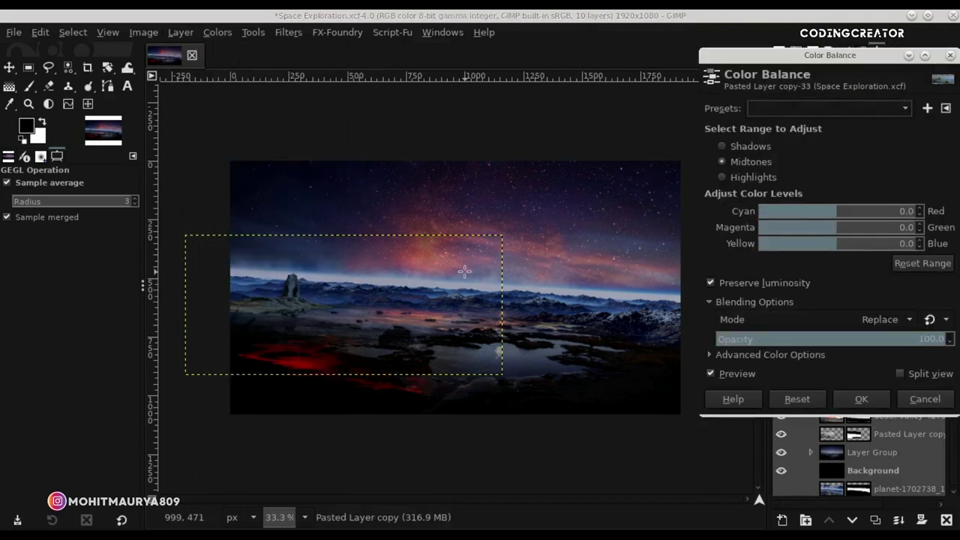
{"action": "left_click", "coordinate": [740, 147]}
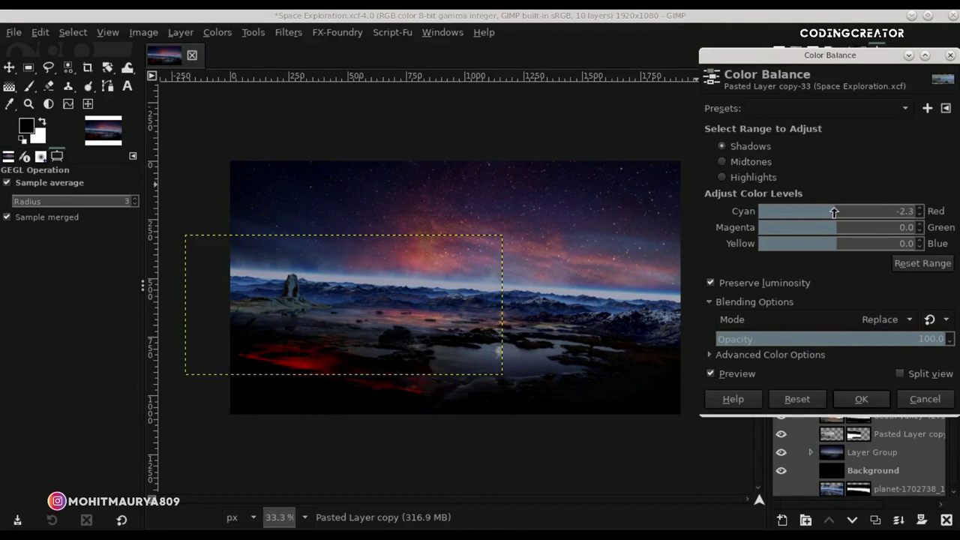
{"action": "left_click", "coordinate": [838, 247]}
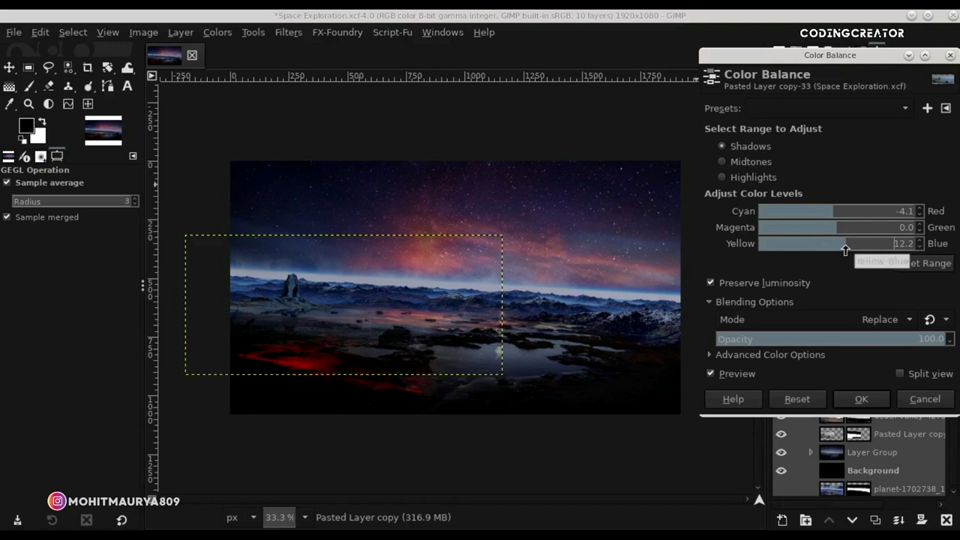
{"action": "left_click", "coordinate": [723, 374]}
{"action": "left_click", "coordinate": [723, 374]}
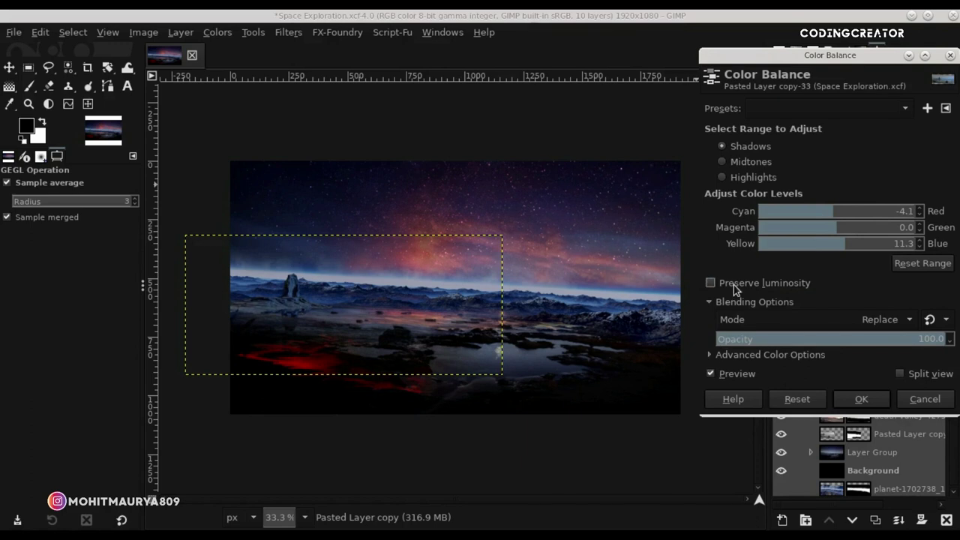
{"action": "left_click", "coordinate": [861, 399]}
{"action": "left_click", "coordinate": [821, 362]}
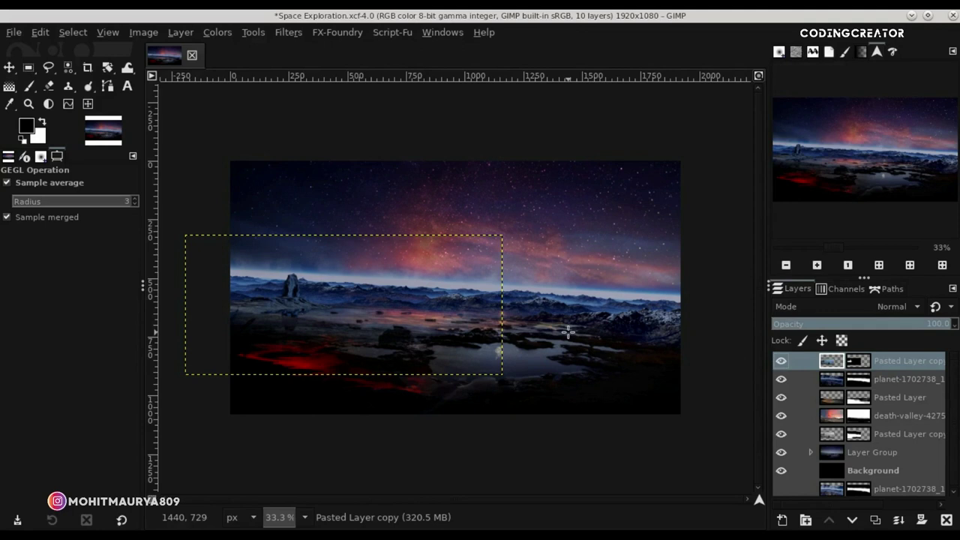
{"action": "left_click", "coordinate": [760, 76]}
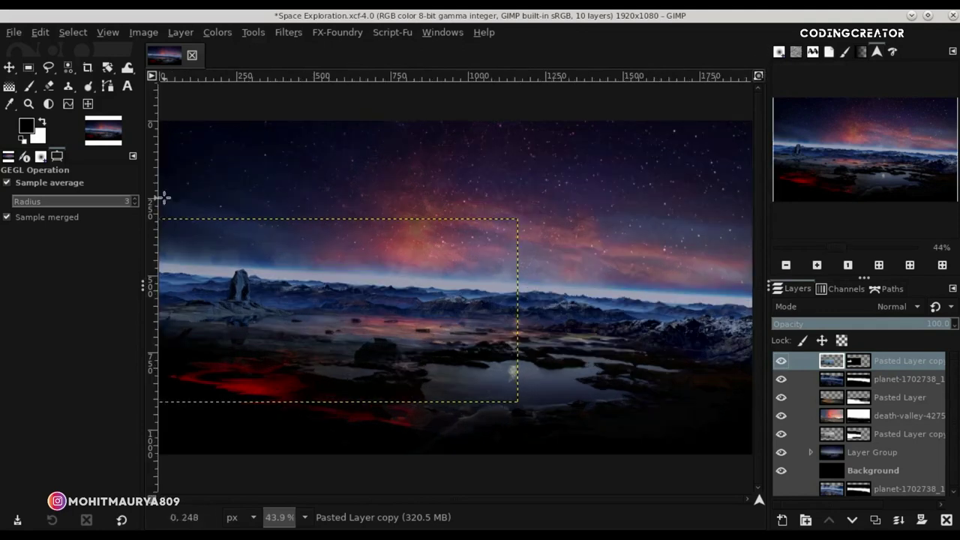
Pick the Paintbrush, target the rock layer's mask, and zoom to 100% on the rock.
{"action": "left_click", "coordinate": [29, 86]}
{"action": "left_click", "coordinate": [858, 361]}
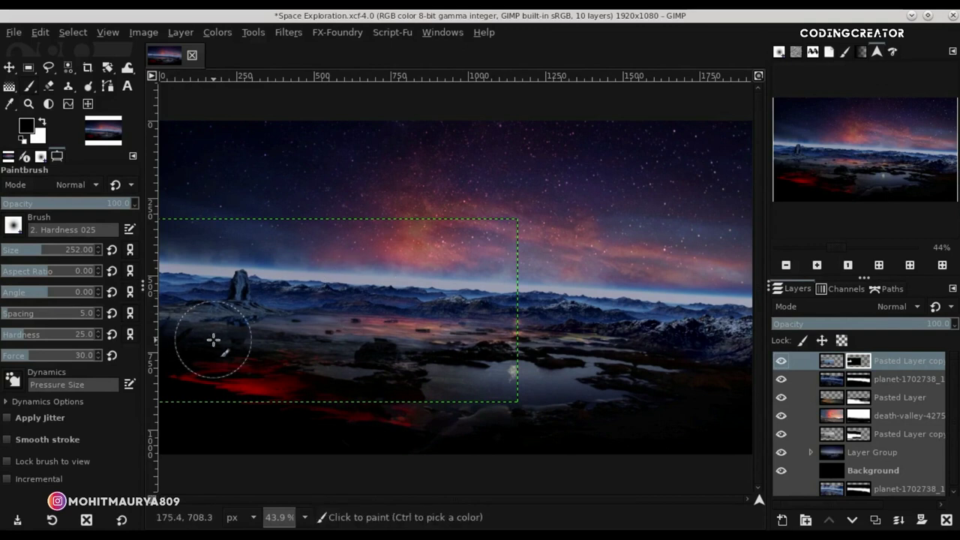
{"action": "scroll", "coordinate": [186, 333], "scroll_direction": "up", "scroll_amount": 1, "text": "ctrl"}
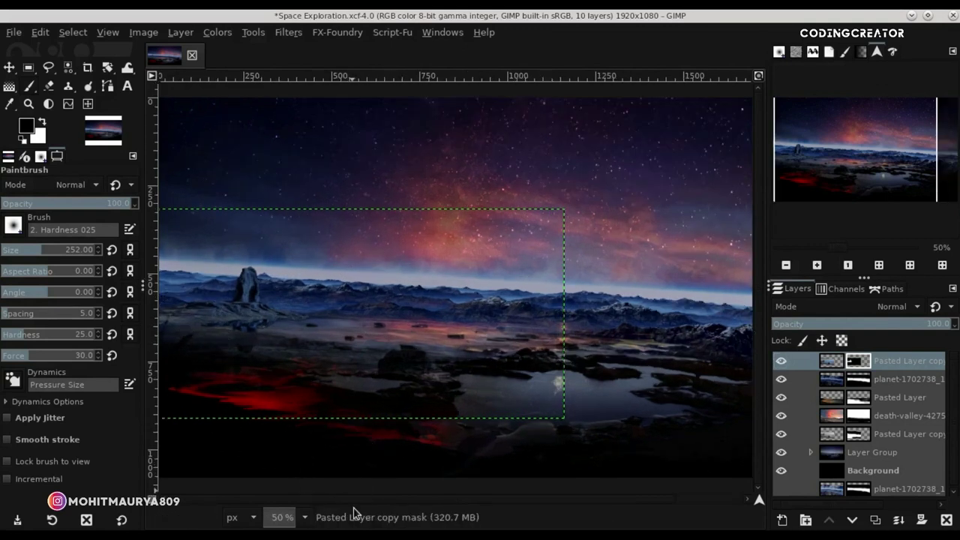
{"action": "left_click_drag", "start_coordinate": [759, 501], "coordinate": [749, 501]}
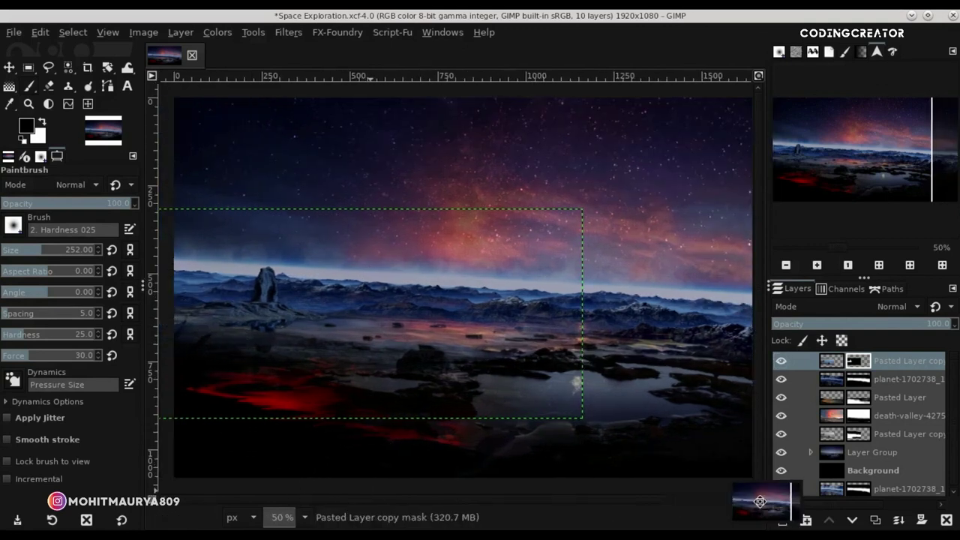
{"action": "key", "text": "1"}
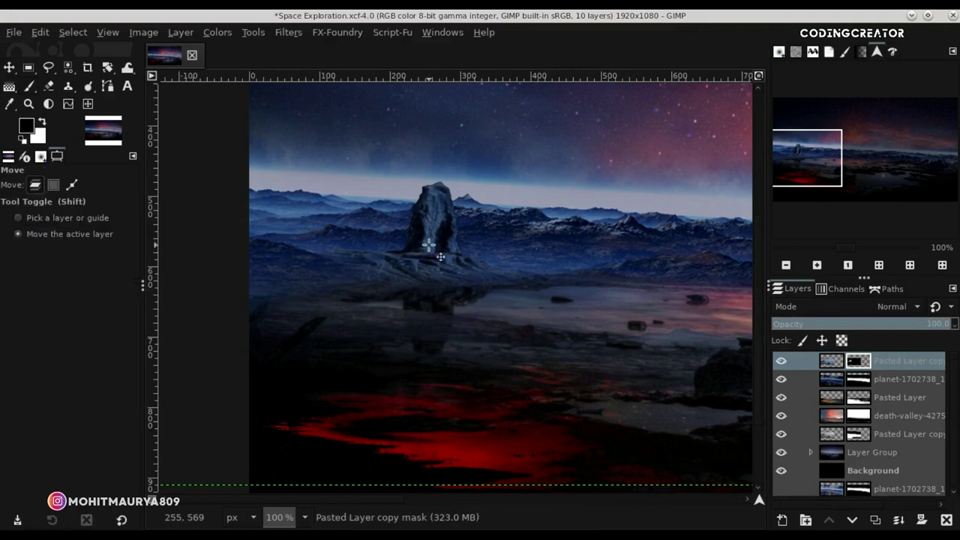
Blur the rock layer's lower left edge with the Blur/Sharpen tool to blend it into the terrain.
{"action": "scroll", "coordinate": [428, 245], "scroll_direction": "up", "scroll_amount": 3}
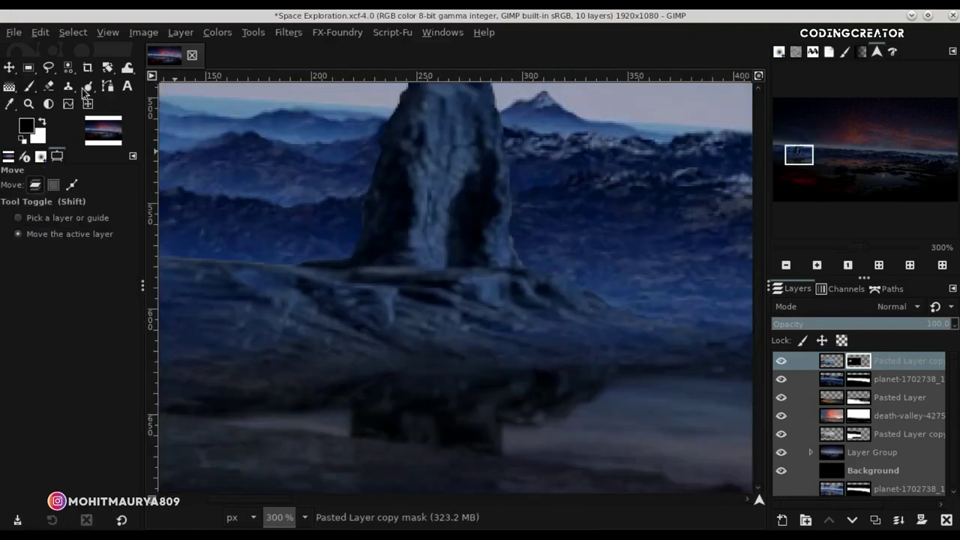
{"action": "left_click_drag", "start_coordinate": [88, 86], "coordinate": [147, 105]}
{"action": "key", "text": "shift+u"}
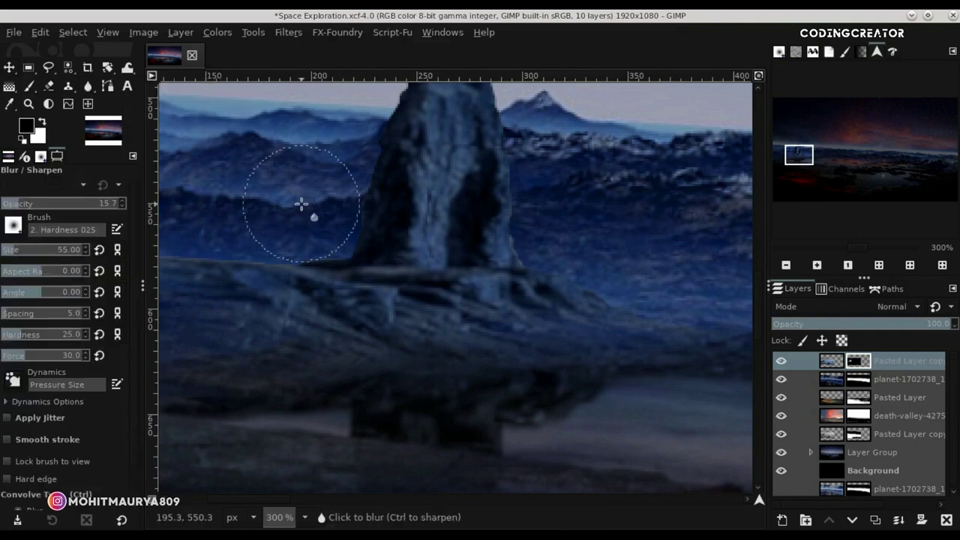
{"action": "left_click", "coordinate": [834, 364]}
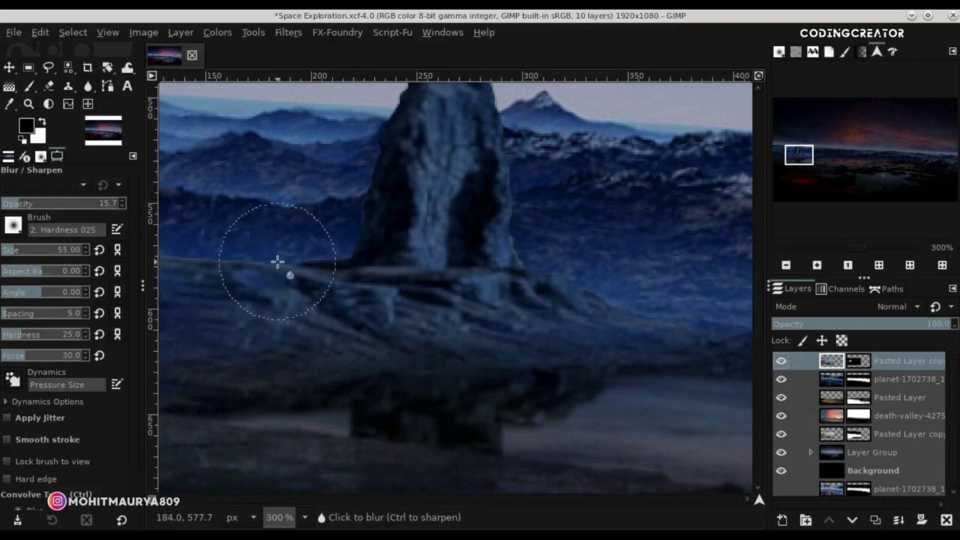
{"action": "left_click_drag", "start_coordinate": [278, 263], "coordinate": [307, 249]}
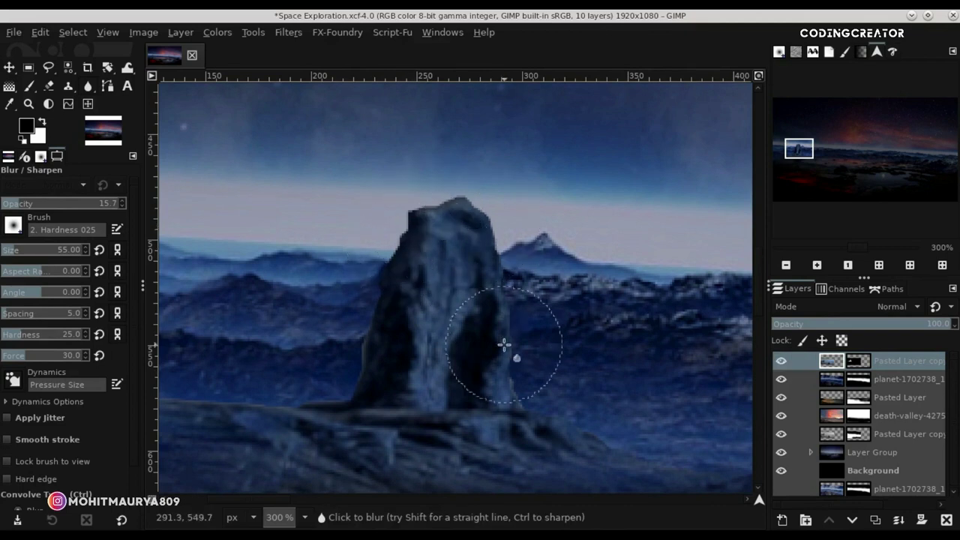
{"action": "left_click", "coordinate": [9, 67]}
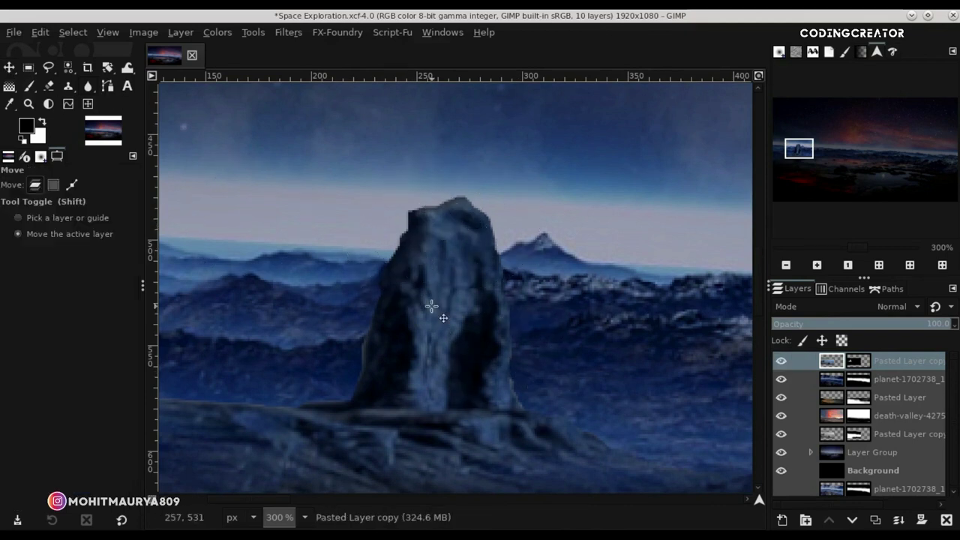
{"action": "scroll", "coordinate": [431, 306], "scroll_direction": "down", "scroll_amount": 3}
{"action": "scroll", "coordinate": [431, 306], "scroll_direction": "down", "scroll_amount": 2}
{"action": "scroll", "coordinate": [431, 306], "scroll_direction": "down", "scroll_amount": 1}
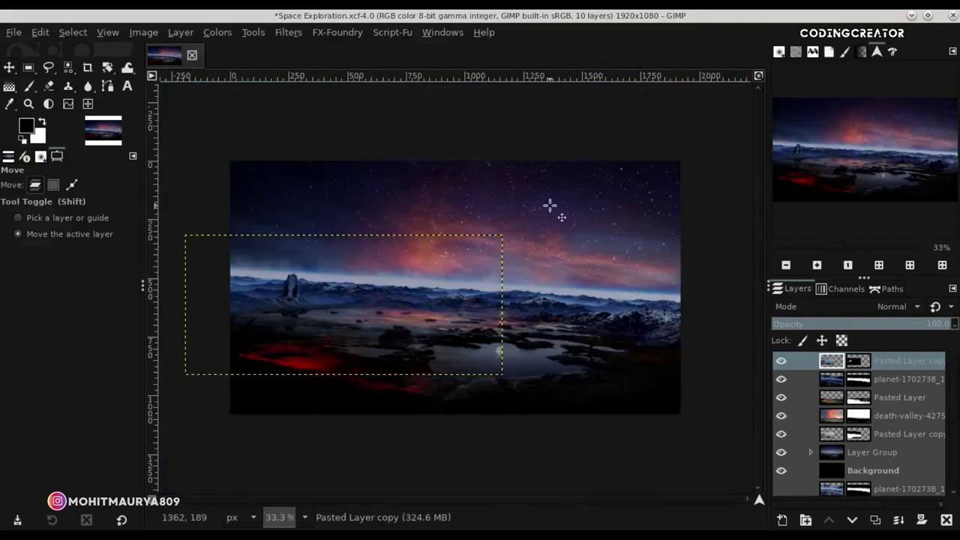
Import japan-681813_1920.jpg as a new top layer and set its mode to Hard light.
{"action": "left_click", "coordinate": [758, 76]}
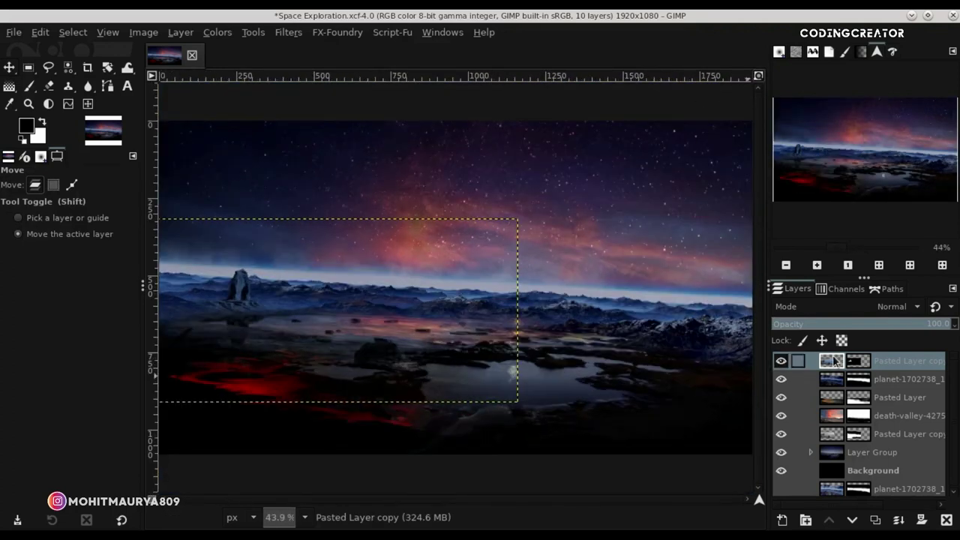
{"action": "left_click", "coordinate": [13, 32]}
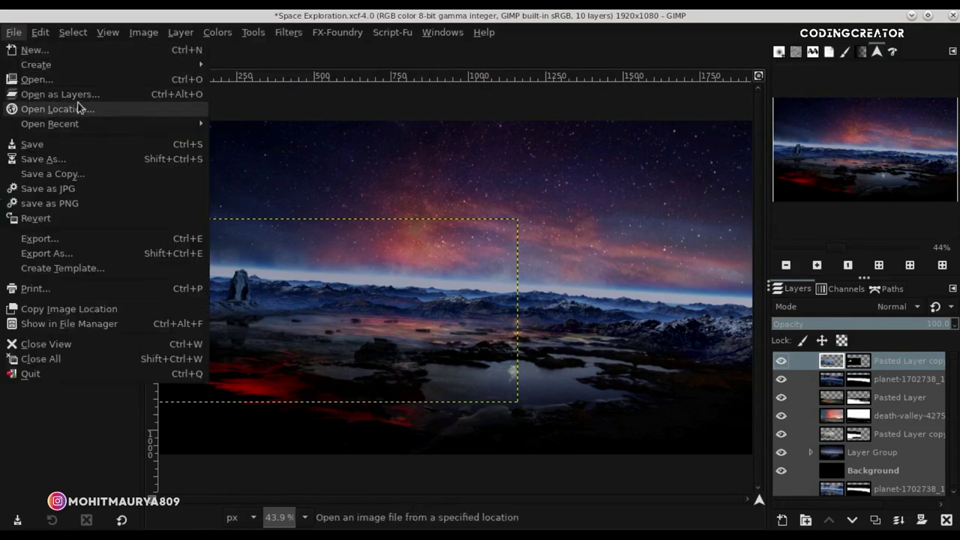
{"action": "left_click", "coordinate": [174, 97]}
{"action": "left_click", "coordinate": [256, 252]}
{"action": "left_click", "coordinate": [510, 509]}
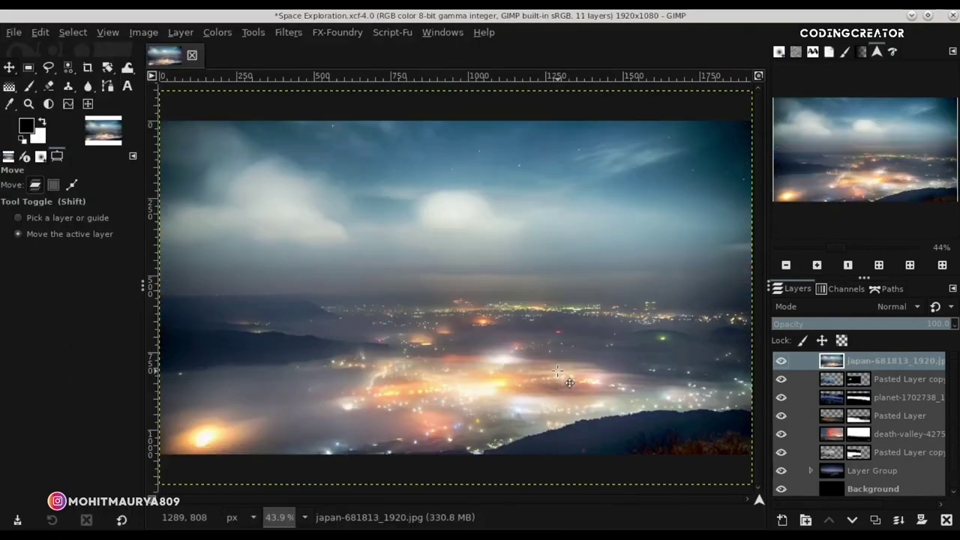
{"action": "scroll", "coordinate": [570, 382], "scroll_direction": "down", "scroll_amount": 2}
{"action": "left_click", "coordinate": [893, 307]}
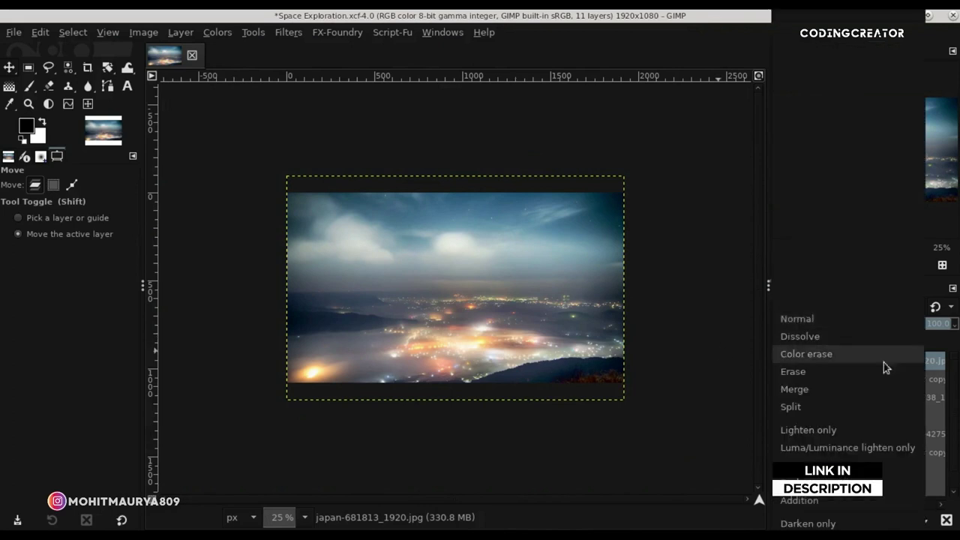
{"action": "scroll", "coordinate": [858, 300], "scroll_direction": "down", "scroll_amount": 2}
{"action": "left_click", "coordinate": [845, 346]}
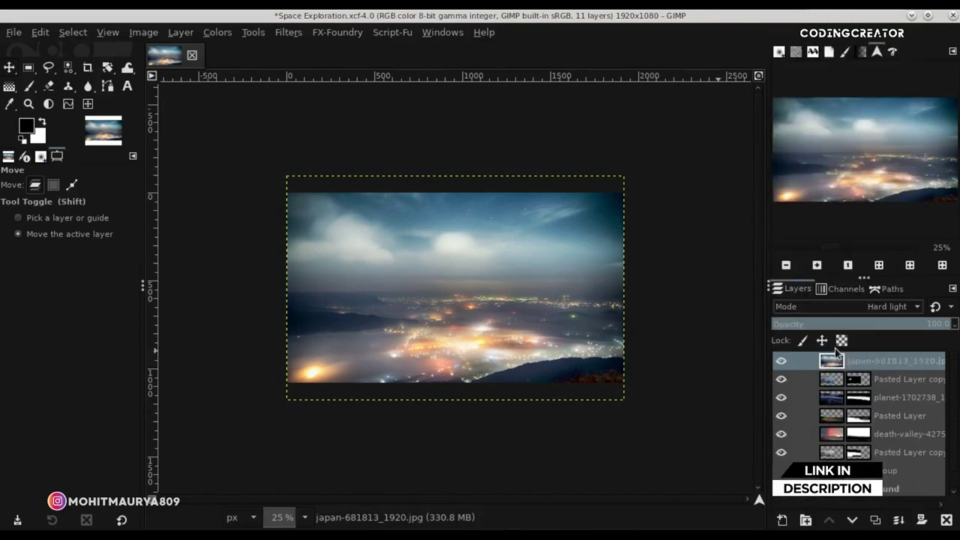
Enlarge the city photo layer to about 3670×2437 pixels with the Scale tool.
{"action": "left_click", "coordinate": [105, 69]}
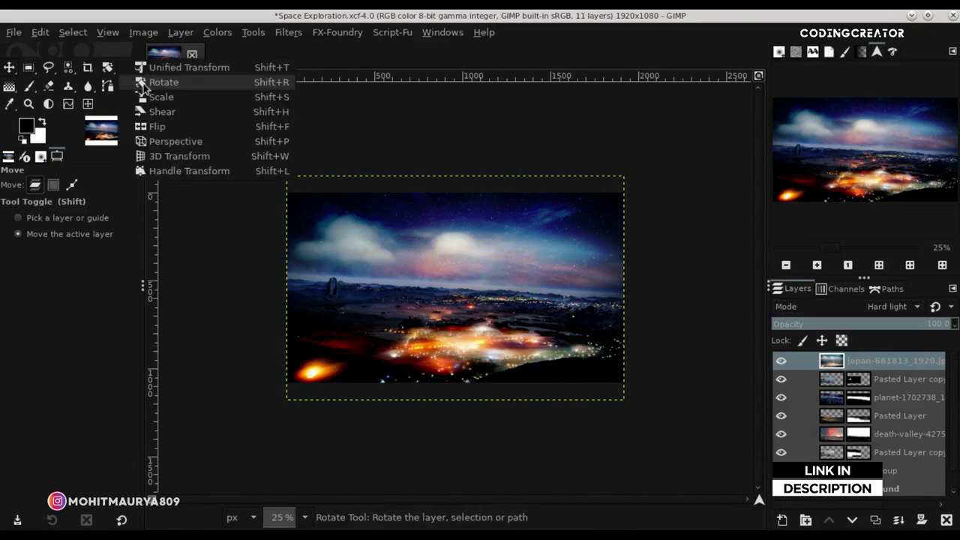
{"action": "left_click", "coordinate": [157, 97]}
{"action": "left_click", "coordinate": [566, 383]}
{"action": "left_click_drag", "start_coordinate": [567, 382], "coordinate": [716, 514]}
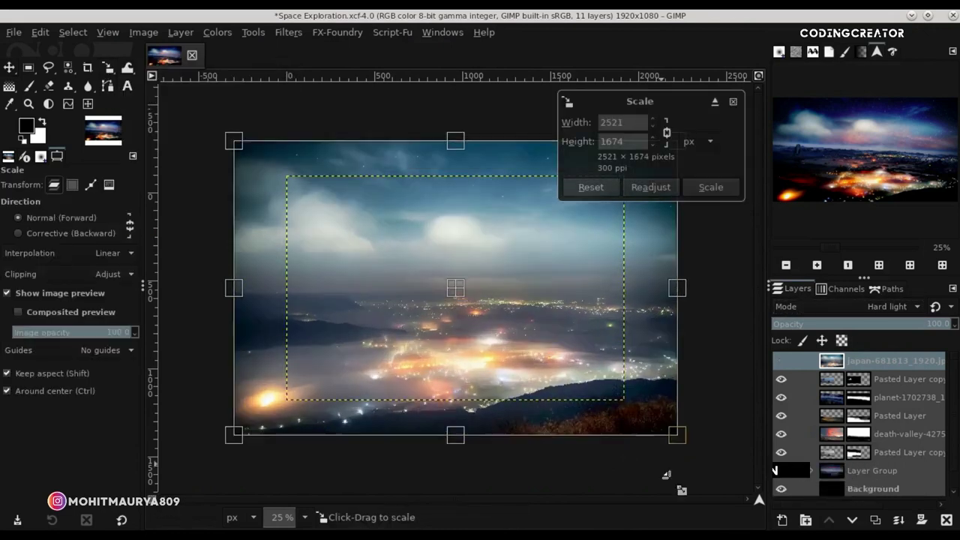
{"action": "mouse_move", "coordinate": [656, 397]}
{"action": "left_mouse_down"}
{"action": "mouse_move", "coordinate": [709, 469]}
{"action": "mouse_move", "coordinate": [730, 480]}
{"action": "left_mouse_up"}
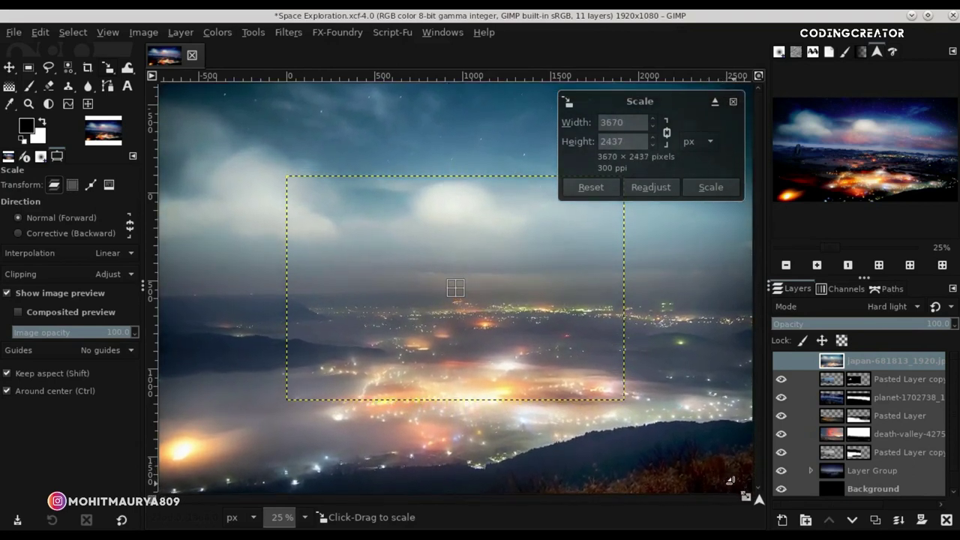
{"action": "left_click", "coordinate": [725, 187]}
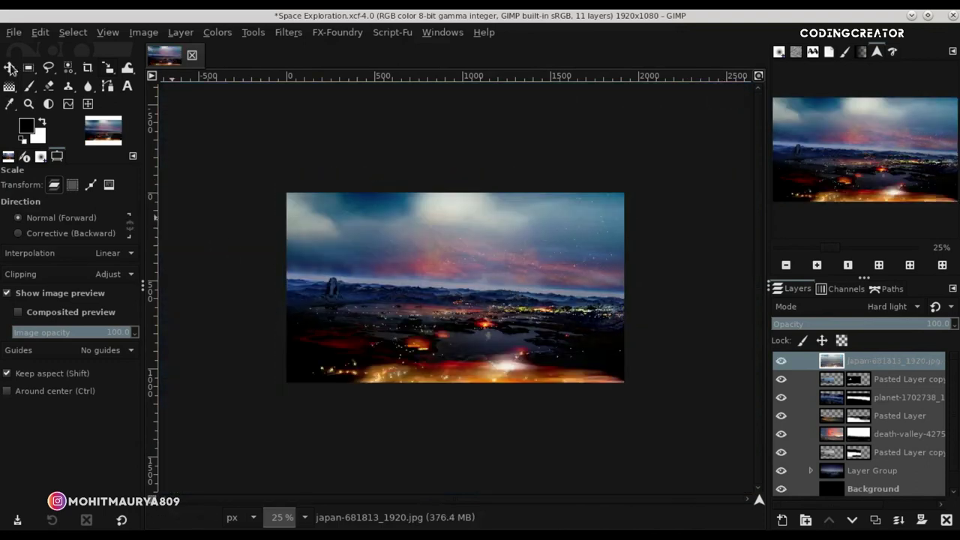
Shift the city photo layer up and left, and preview a 1.40° tilt.
{"action": "left_click", "coordinate": [10, 68]}
{"action": "mouse_move", "coordinate": [519, 383]}
{"action": "left_mouse_down"}
{"action": "mouse_move", "coordinate": [441, 363]}
{"action": "mouse_move", "coordinate": [497, 395]}
{"action": "left_mouse_up"}
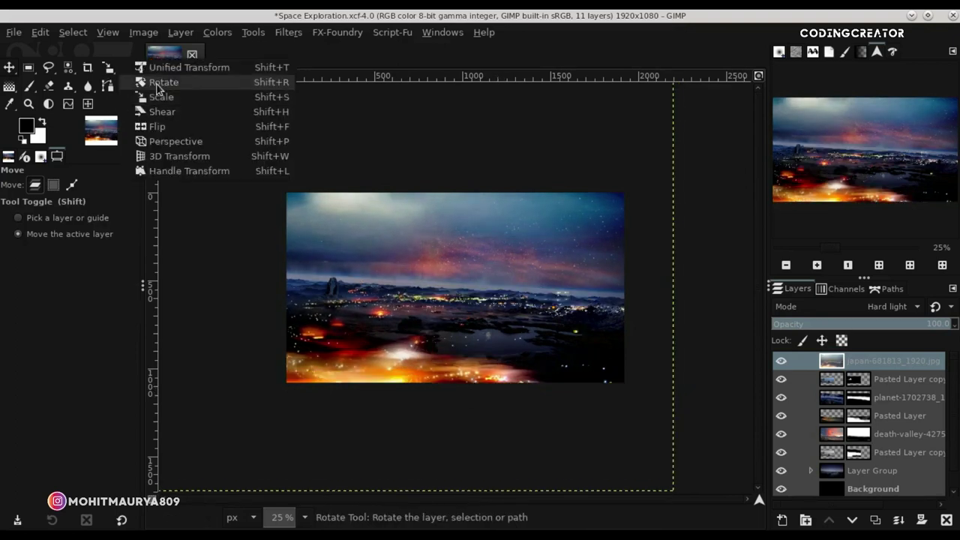
{"action": "left_click_drag", "start_coordinate": [109, 70], "coordinate": [161, 81]}
{"action": "left_click_drag", "start_coordinate": [658, 401], "coordinate": [652, 398]}
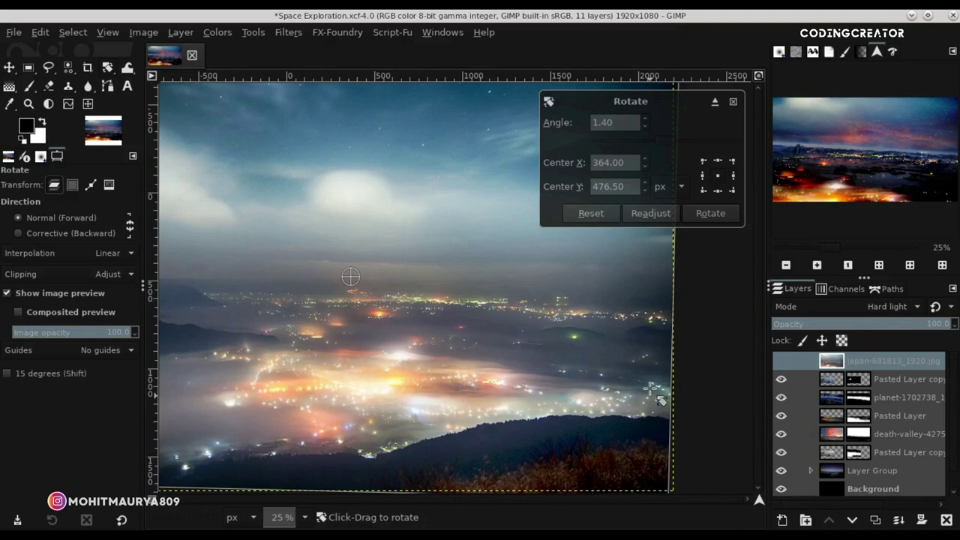
Apply the 1.40° tilt, nudge the city-lights layer into place, and save.
{"action": "left_click", "coordinate": [713, 215]}
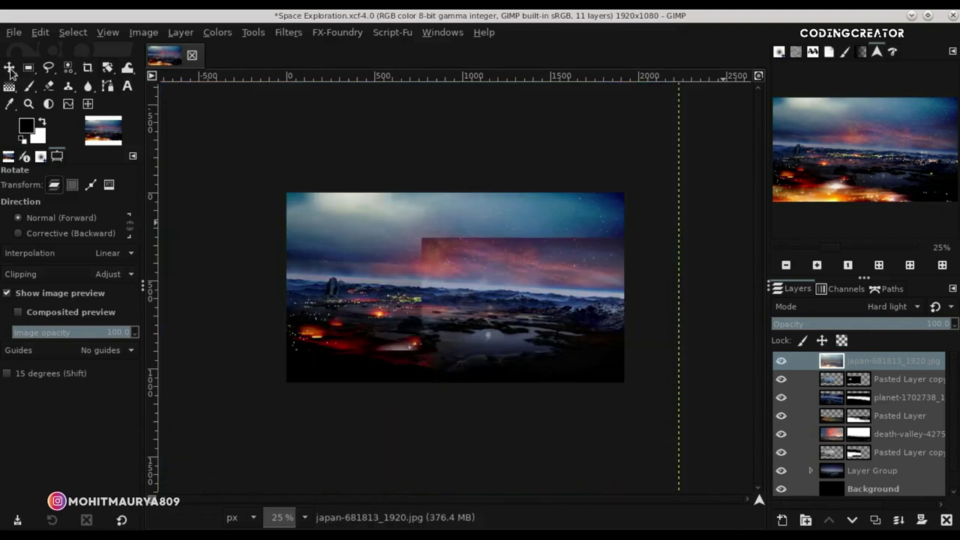
{"action": "key", "text": "m"}
{"action": "left_click_drag", "start_coordinate": [564, 373], "coordinate": [562, 371]}
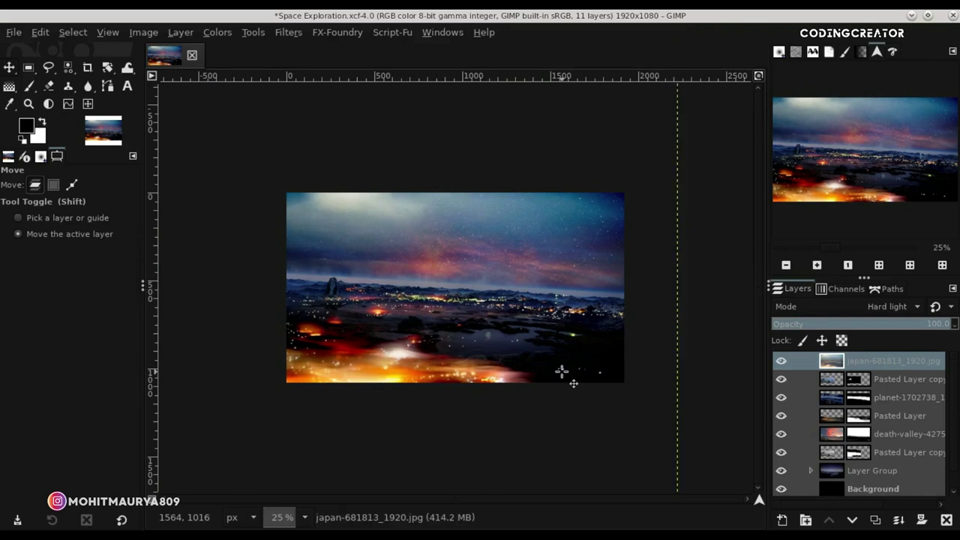
{"action": "left_click", "coordinate": [758, 76]}
{"action": "left_click_drag", "start_coordinate": [499, 415], "coordinate": [509, 409]}
{"action": "key", "text": "ctrl+s"}
Tilt the city-lights layer a further 0.88° and apply the rotation.
{"action": "left_click", "coordinate": [107, 68]}
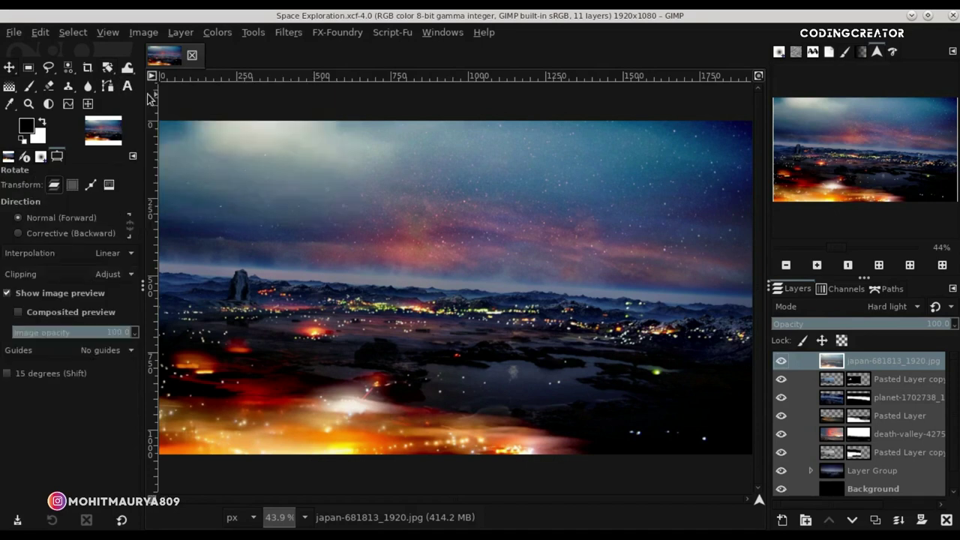
{"action": "left_click", "coordinate": [556, 322]}
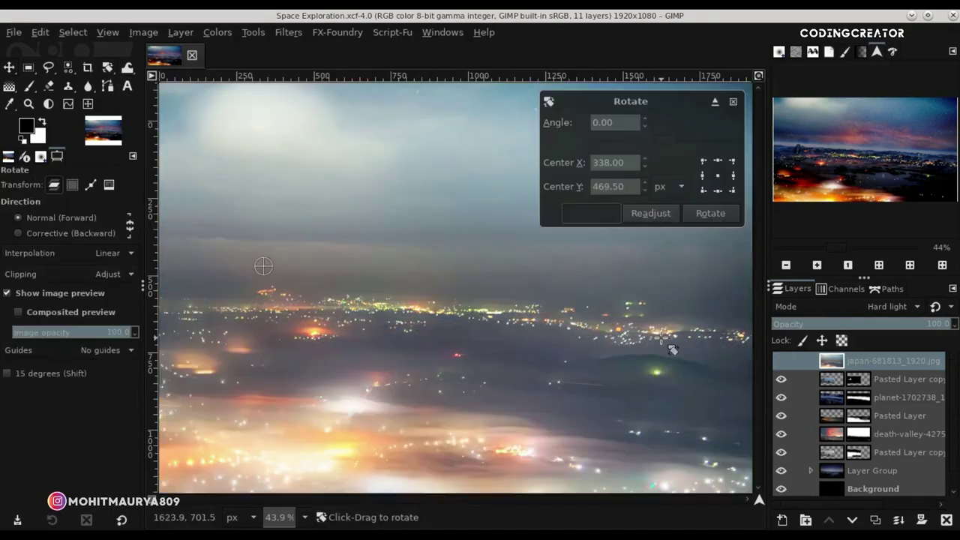
{"action": "left_click_drag", "start_coordinate": [662, 337], "coordinate": [661, 342]}
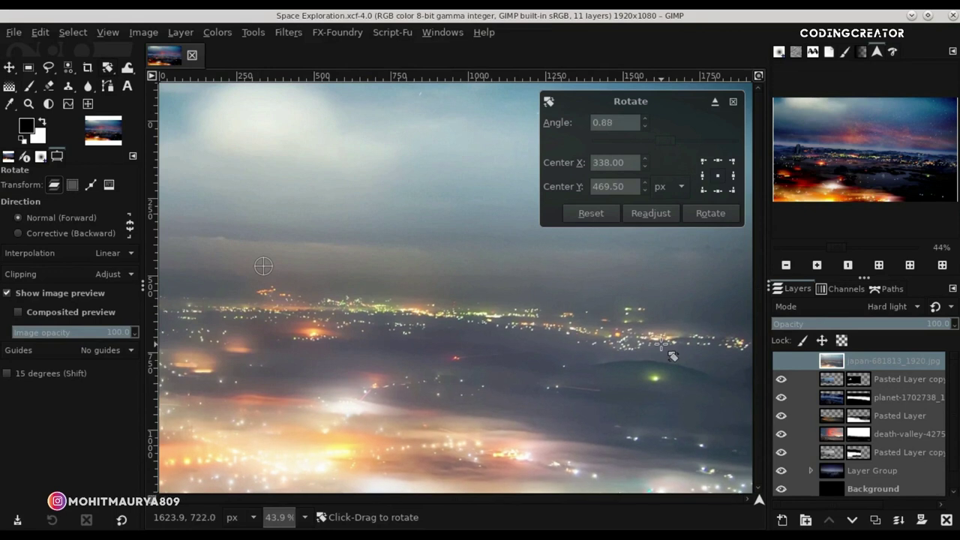
{"action": "left_click", "coordinate": [700, 218]}
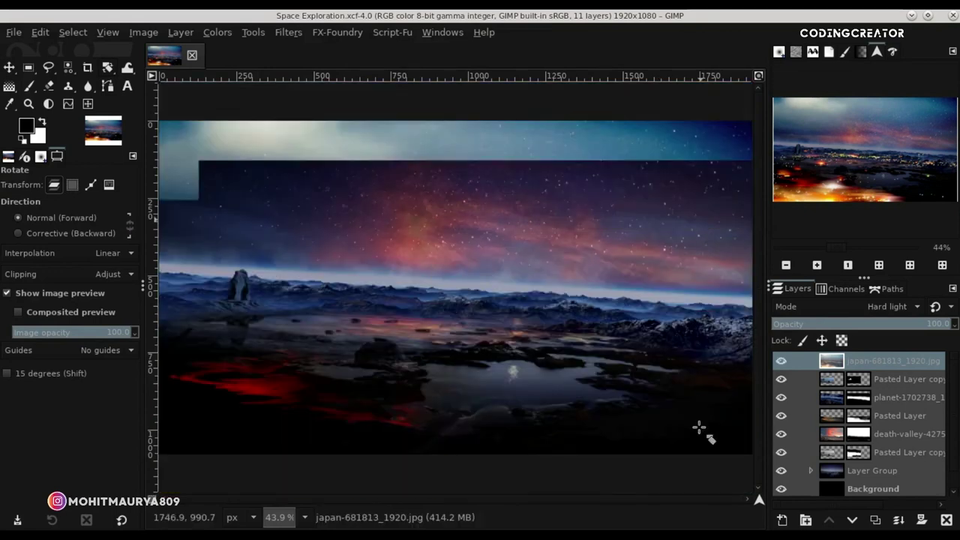
{"action": "left_click", "coordinate": [8, 69]}
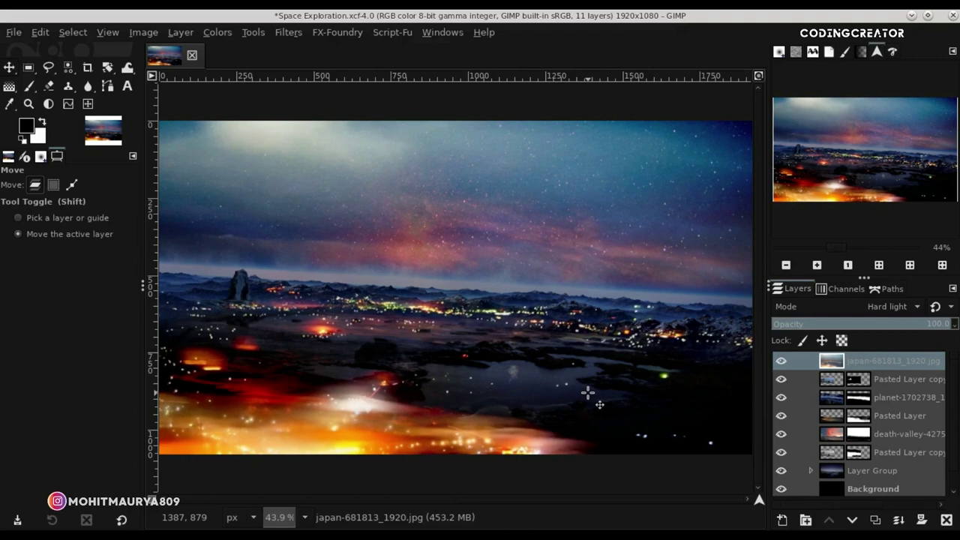
{"action": "key", "text": "minus"}
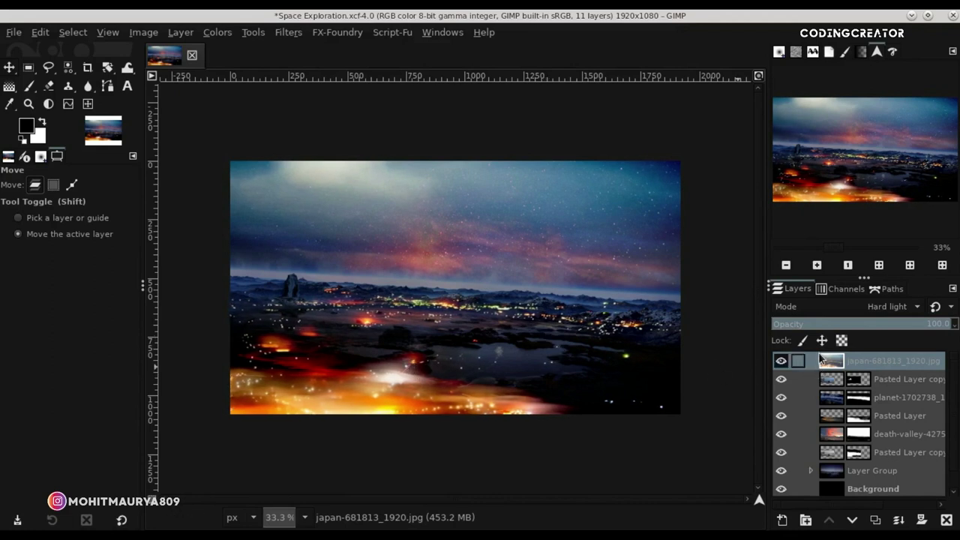
Save, then add a white mask to the city layer and paint out the haze over the sky.
{"action": "key", "text": "ctrl+s"}
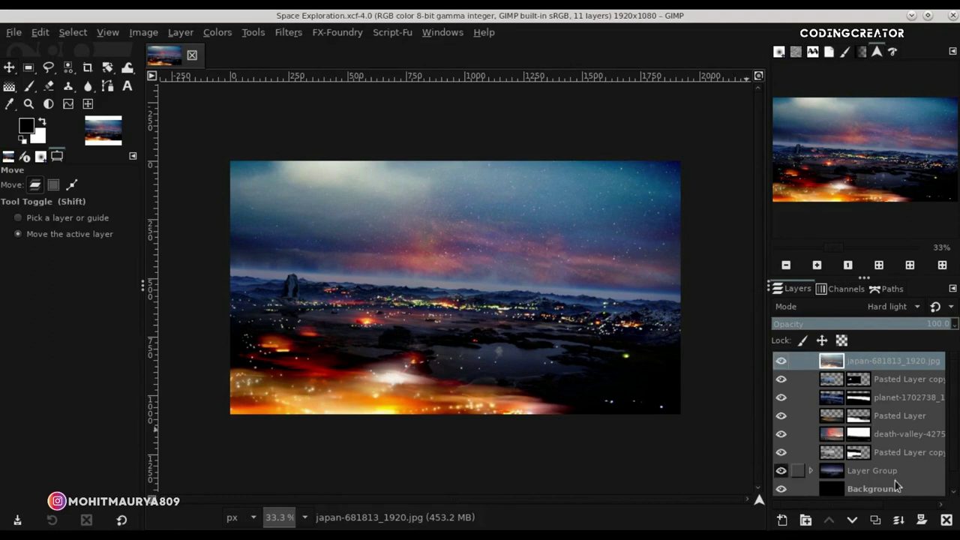
{"action": "left_click", "coordinate": [921, 521]}
{"action": "left_click", "coordinate": [848, 504]}
{"action": "key", "text": "p"}
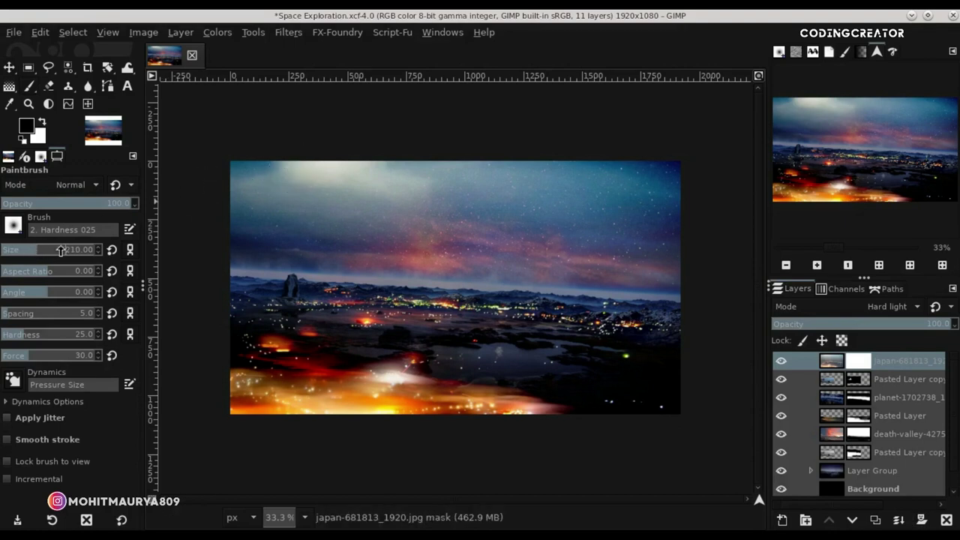
{"action": "mouse_move", "coordinate": [243, 193]}
{"action": "left_mouse_down"}
{"action": "mouse_move", "coordinate": [719, 172]}
{"action": "mouse_move", "coordinate": [217, 160]}
{"action": "mouse_move", "coordinate": [670, 158]}
{"action": "mouse_move", "coordinate": [310, 182]}
{"action": "mouse_move", "coordinate": [296, 200]}
{"action": "mouse_move", "coordinate": [682, 235]}
{"action": "mouse_move", "coordinate": [258, 214]}
{"action": "mouse_move", "coordinate": [352, 242]}
{"action": "mouse_move", "coordinate": [237, 232]}
{"action": "mouse_move", "coordinate": [510, 246]}
{"action": "left_mouse_up"}
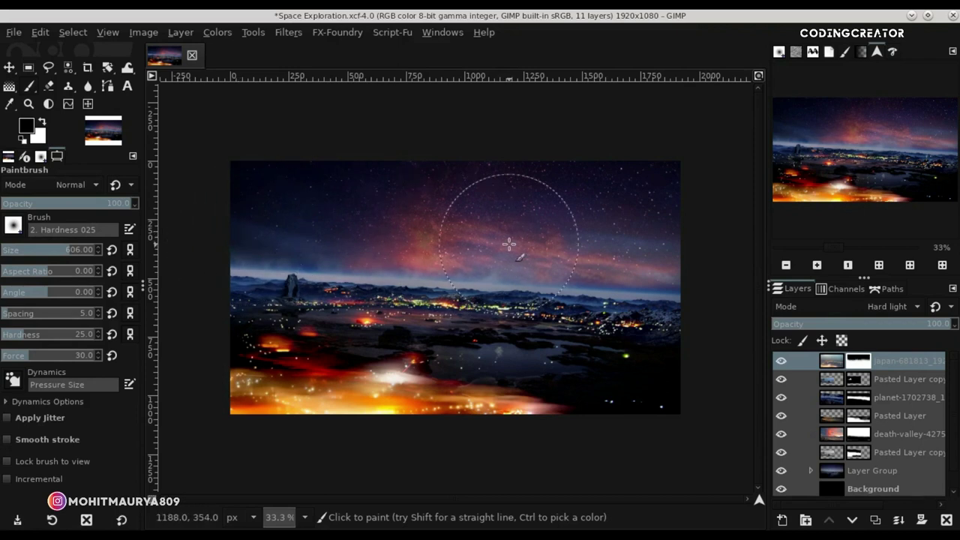
Toggle the city layer's visibility to compare the composite with and without it.
{"action": "left_click", "coordinate": [784, 363]}
{"action": "left_click", "coordinate": [783, 363]}
{"action": "left_click", "coordinate": [783, 364]}
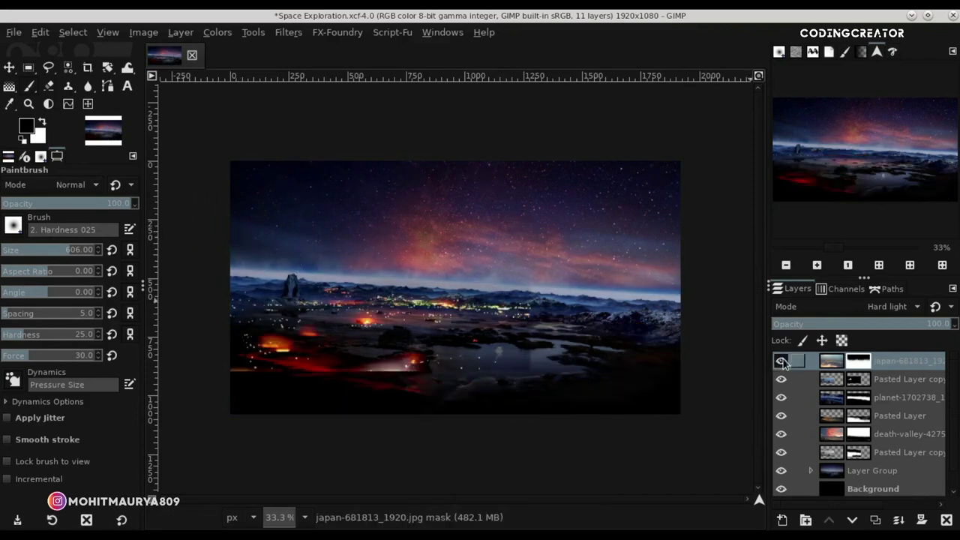
{"action": "left_click", "coordinate": [783, 363]}
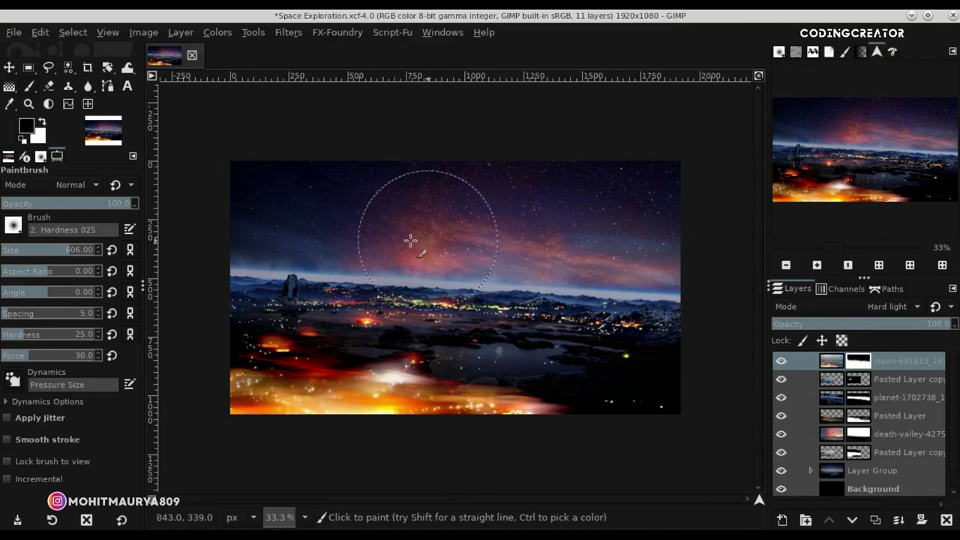
{"action": "left_click", "coordinate": [9, 68]}
{"action": "left_click", "coordinate": [756, 78]}
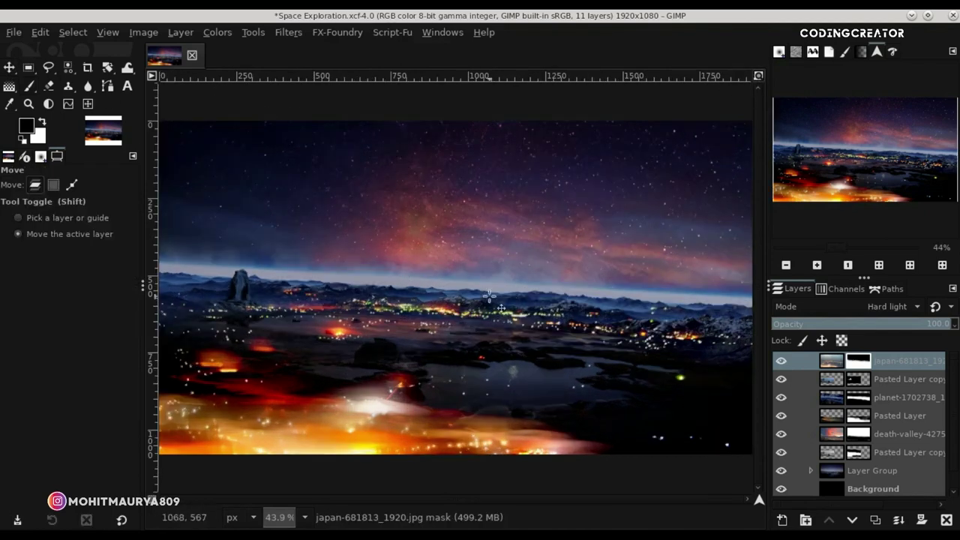
{"action": "left_click", "coordinate": [781, 361]}
{"action": "left_click", "coordinate": [782, 362]}
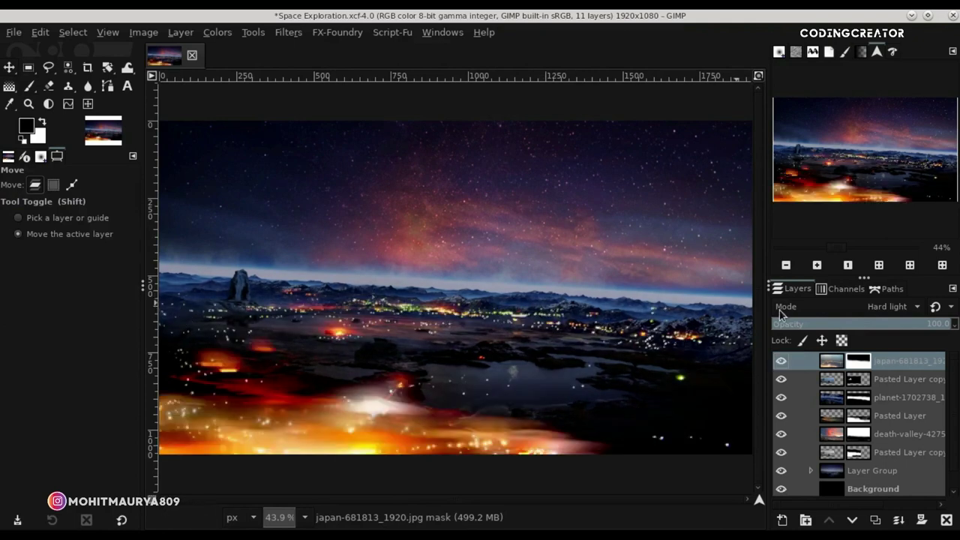
Make the japan layer's image the active target and save the composite.
{"action": "left_click", "coordinate": [828, 361]}
{"action": "key", "text": "ctrl+s"}
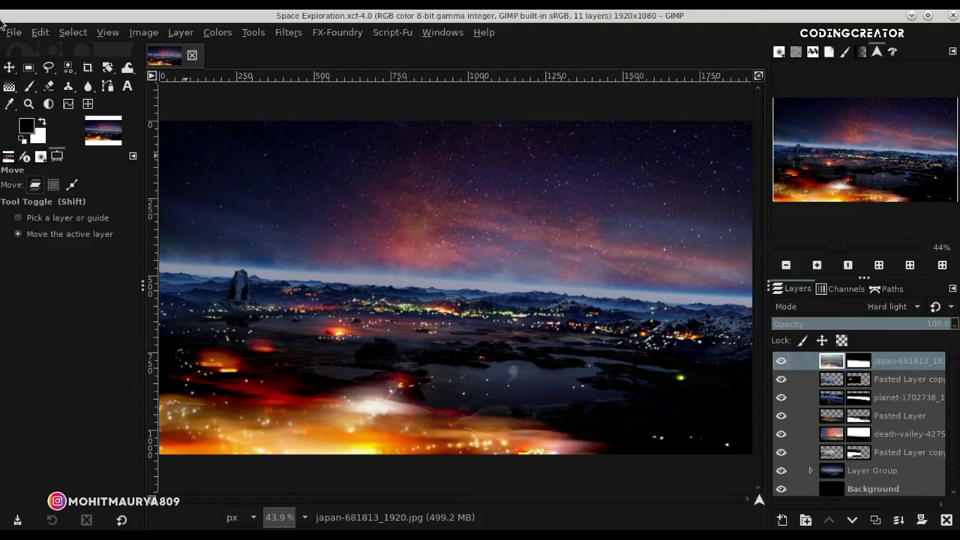
{"action": "left_click", "coordinate": [13, 32]}
Import the galaxy photo alexander-andrews-30kHyW7TSB8-unsplash.jpg as a new layer.
{"action": "left_click", "coordinate": [161, 94]}
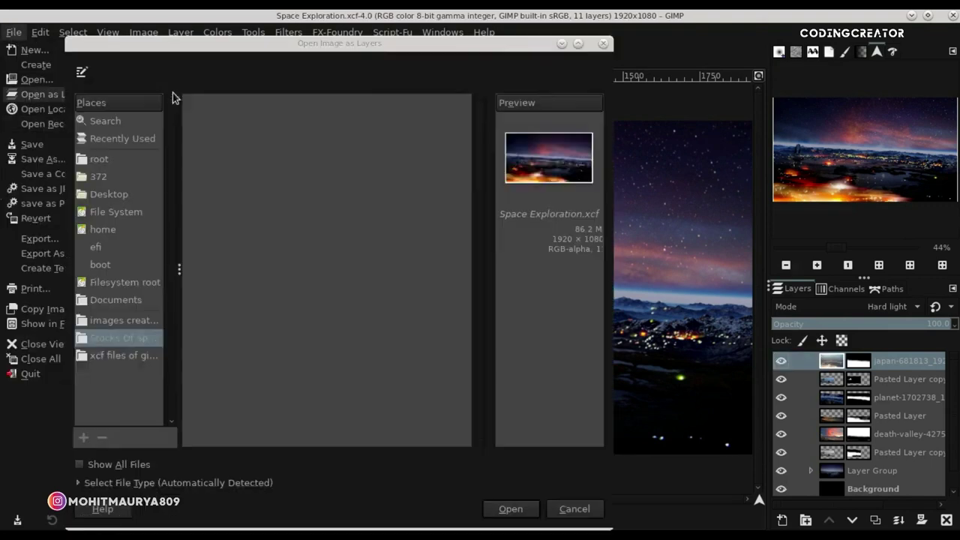
{"action": "left_click", "coordinate": [523, 508]}
{"action": "left_click", "coordinate": [620, 377]}
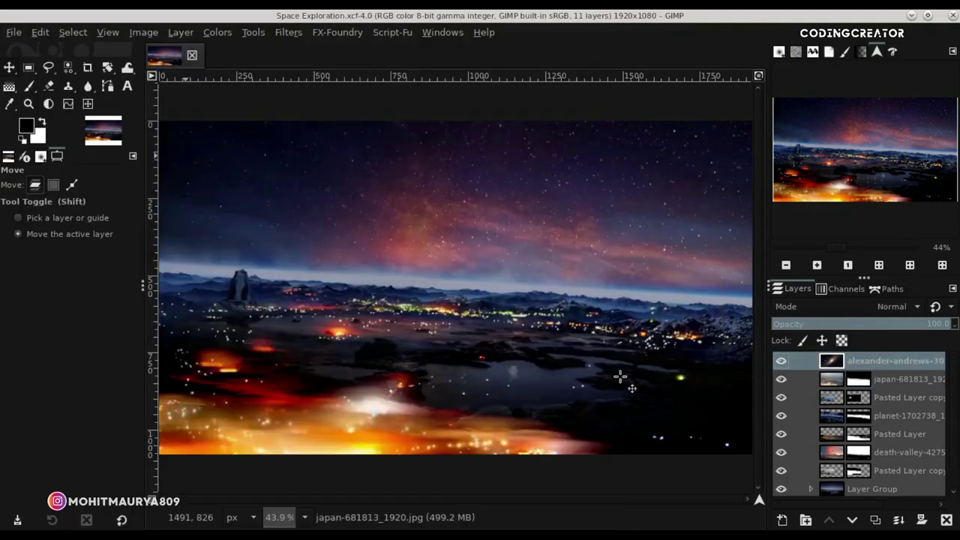
{"action": "scroll", "coordinate": [495, 277], "scroll_direction": "down", "scroll_amount": 1, "text": "ctrl"}
{"action": "scroll", "coordinate": [496, 277], "scroll_direction": "down", "scroll_amount": 2, "text": "ctrl"}
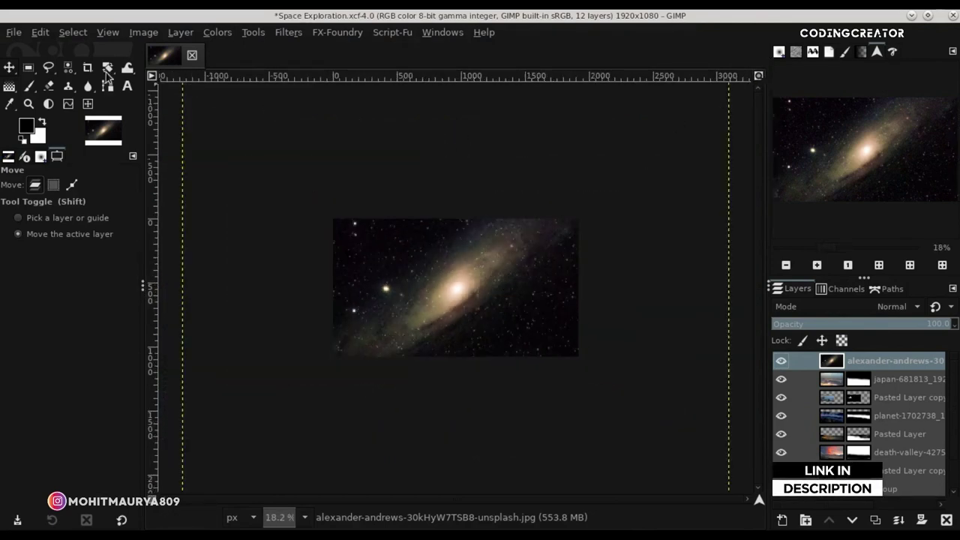
Shrink the galaxy layer to about 683×680 pixels and move it toward the upper left.
{"action": "left_click_drag", "start_coordinate": [108, 75], "coordinate": [189, 99]}
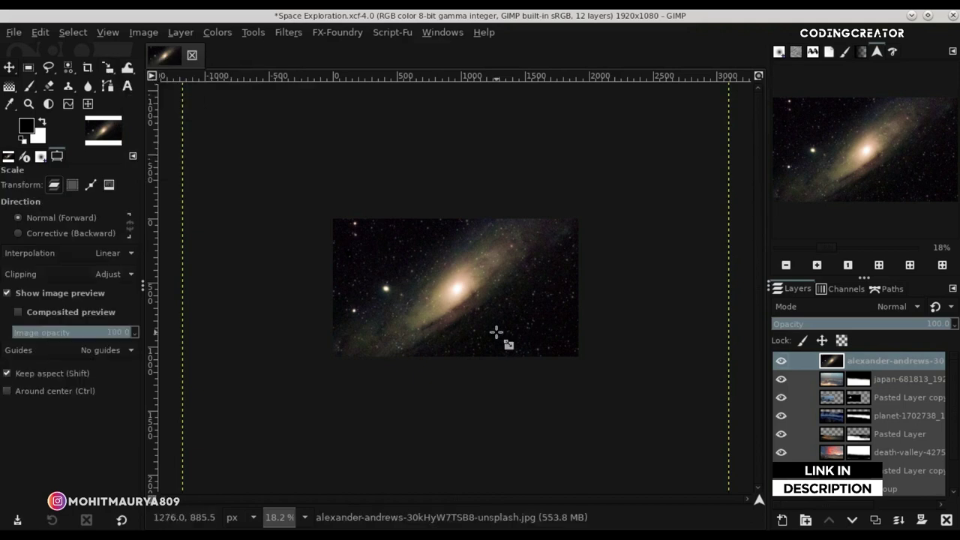
{"action": "left_click", "coordinate": [496, 332]}
{"action": "mouse_move", "coordinate": [657, 451]}
{"action": "left_mouse_down"}
{"action": "mouse_move", "coordinate": [629, 456]}
{"action": "mouse_move", "coordinate": [423, 239]}
{"action": "left_mouse_up"}
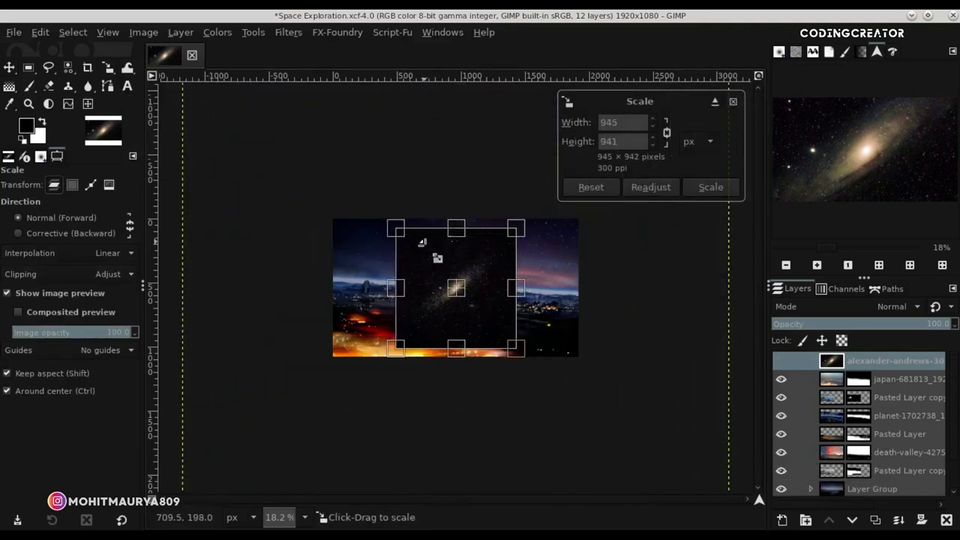
{"action": "mouse_move", "coordinate": [467, 298]}
{"action": "left_mouse_down"}
{"action": "mouse_move", "coordinate": [403, 297]}
{"action": "mouse_move", "coordinate": [403, 242]}
{"action": "left_mouse_up"}
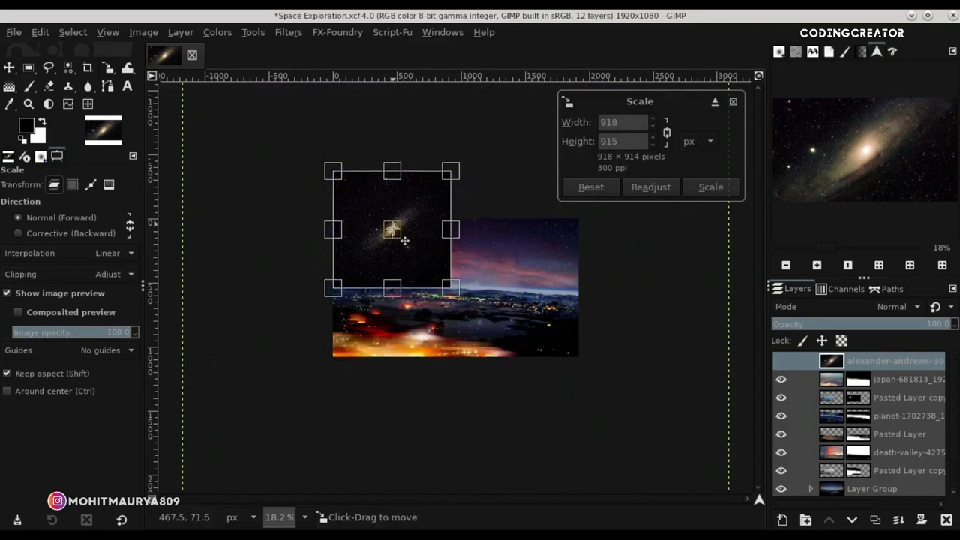
{"action": "left_click_drag", "start_coordinate": [444, 297], "coordinate": [429, 276]}
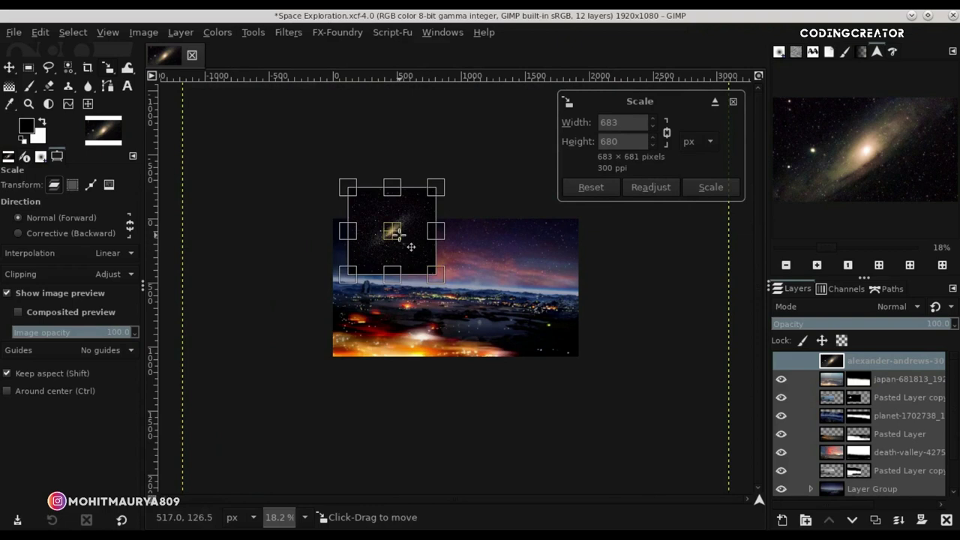
{"action": "left_click_drag", "start_coordinate": [411, 243], "coordinate": [391, 243]}
Refine the galaxy to about 843×840 pixels in the upper-left sky and apply the scale.
{"action": "key", "text": "shift+2"}
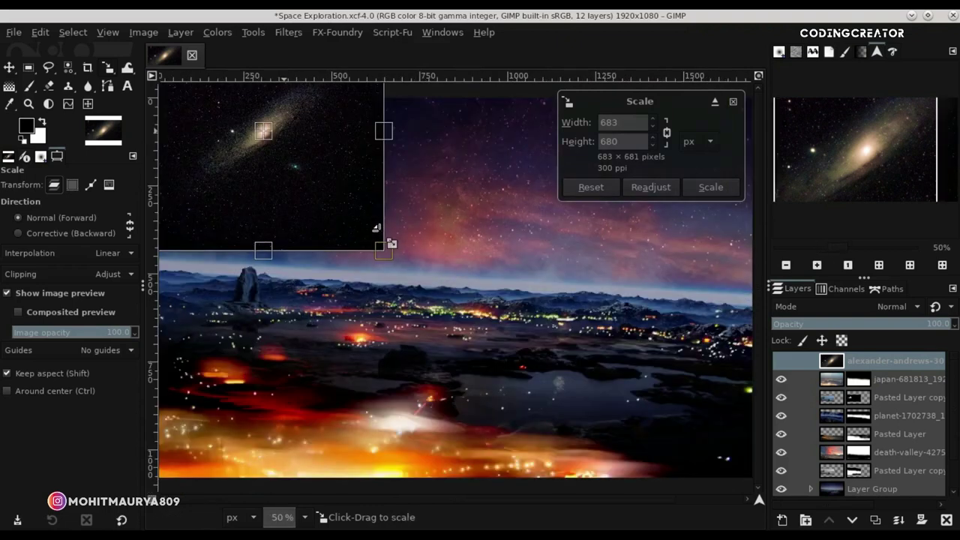
{"action": "key", "text": "minus"}
{"action": "left_click_drag", "start_coordinate": [318, 185], "coordinate": [317, 206]}
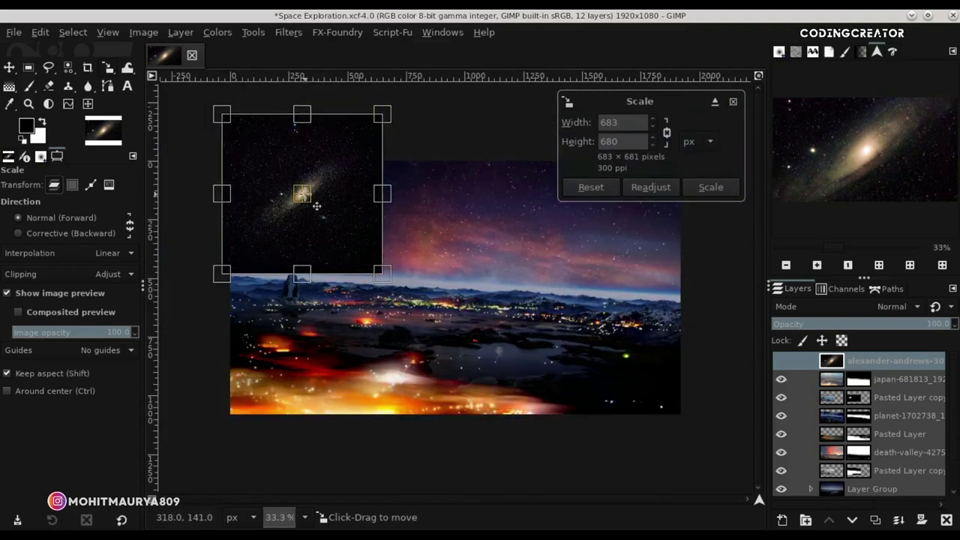
{"action": "left_click_drag", "start_coordinate": [377, 259], "coordinate": [394, 277]}
{"action": "mouse_move", "coordinate": [313, 202]}
{"action": "left_mouse_down"}
{"action": "mouse_move", "coordinate": [327, 207]}
{"action": "mouse_move", "coordinate": [325, 230]}
{"action": "left_mouse_up"}
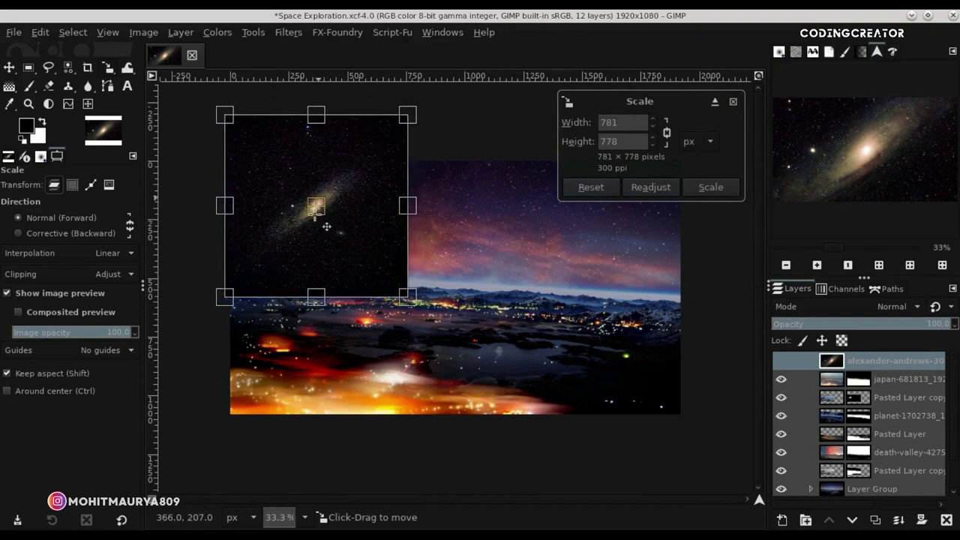
{"action": "left_click_drag", "start_coordinate": [403, 308], "coordinate": [416, 321]}
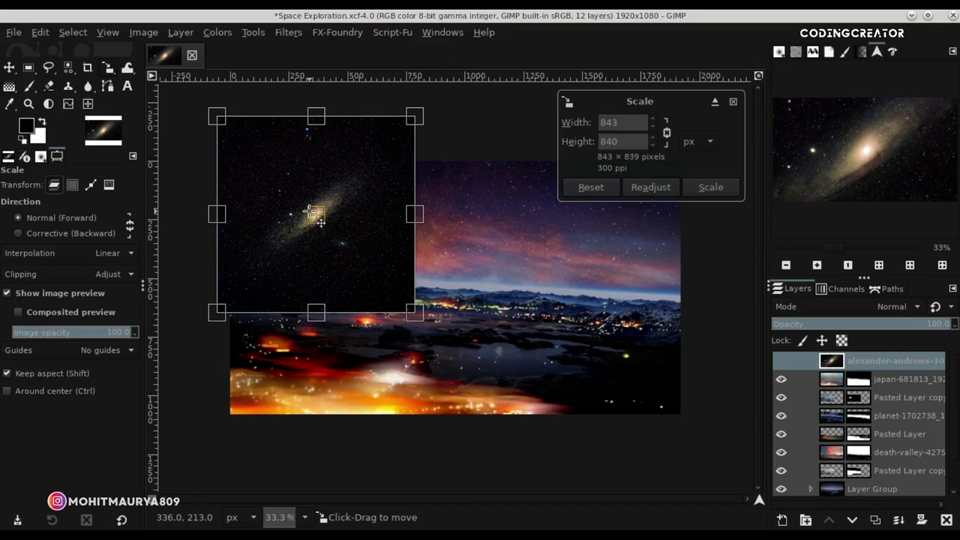
{"action": "left_click_drag", "start_coordinate": [315, 216], "coordinate": [325, 223]}
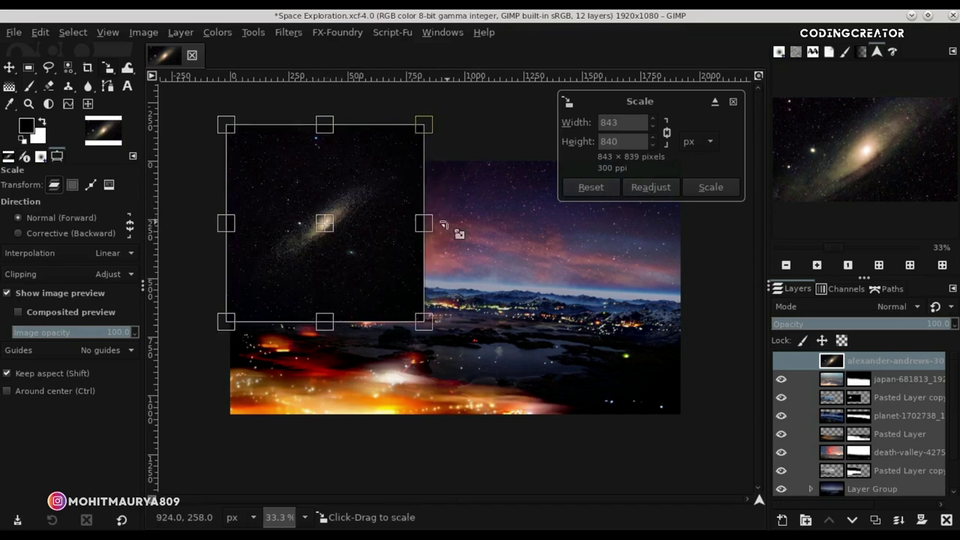
{"action": "left_click", "coordinate": [709, 187]}
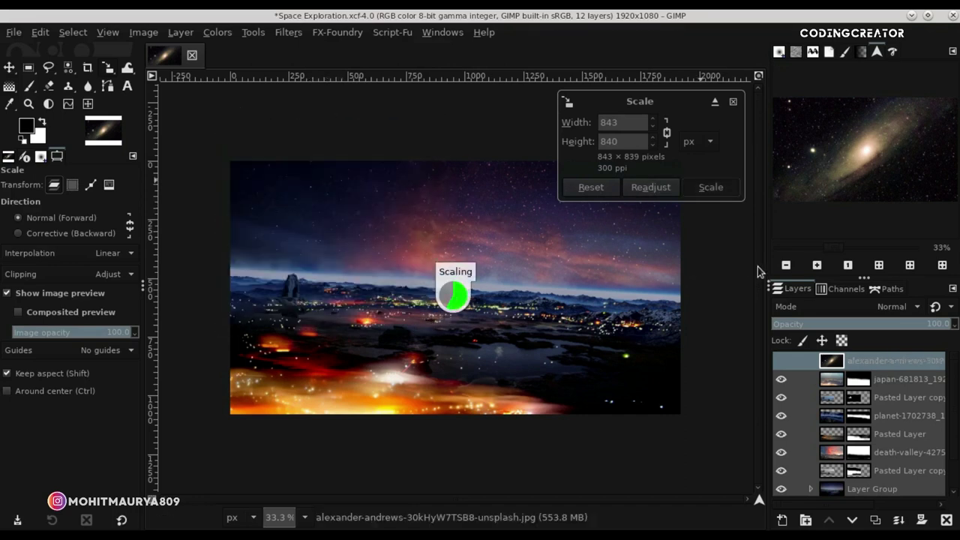
Set the galaxy layer to Screen mode and nudge it up and left in the sky.
{"action": "left_click", "coordinate": [821, 307]}
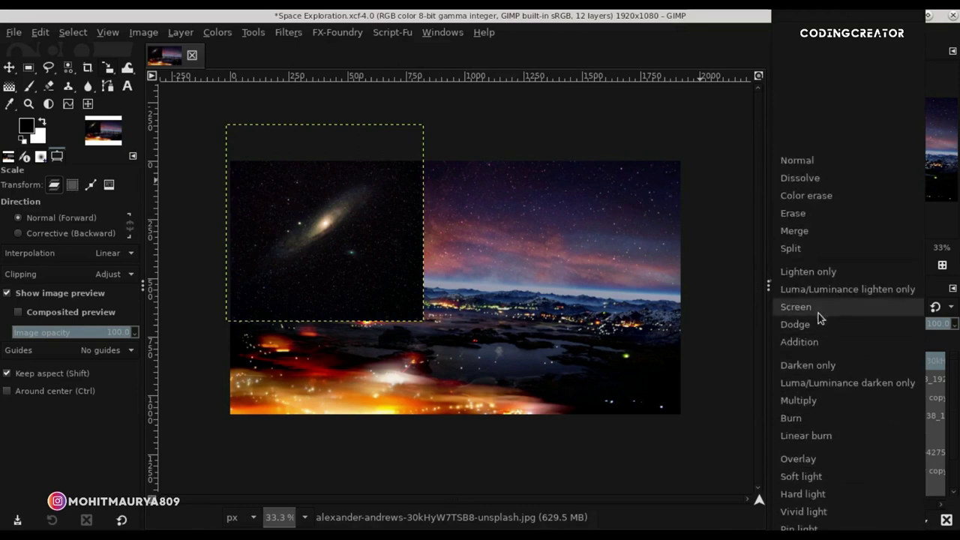
{"action": "left_click", "coordinate": [819, 316]}
{"action": "left_click", "coordinate": [14, 69]}
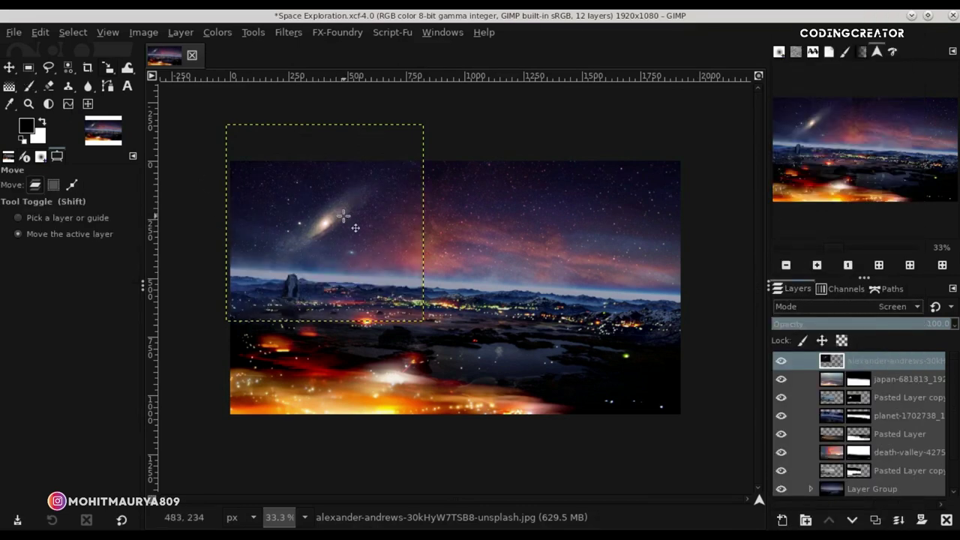
{"action": "left_click", "coordinate": [758, 77]}
{"action": "left_click_drag", "start_coordinate": [341, 203], "coordinate": [342, 203]}
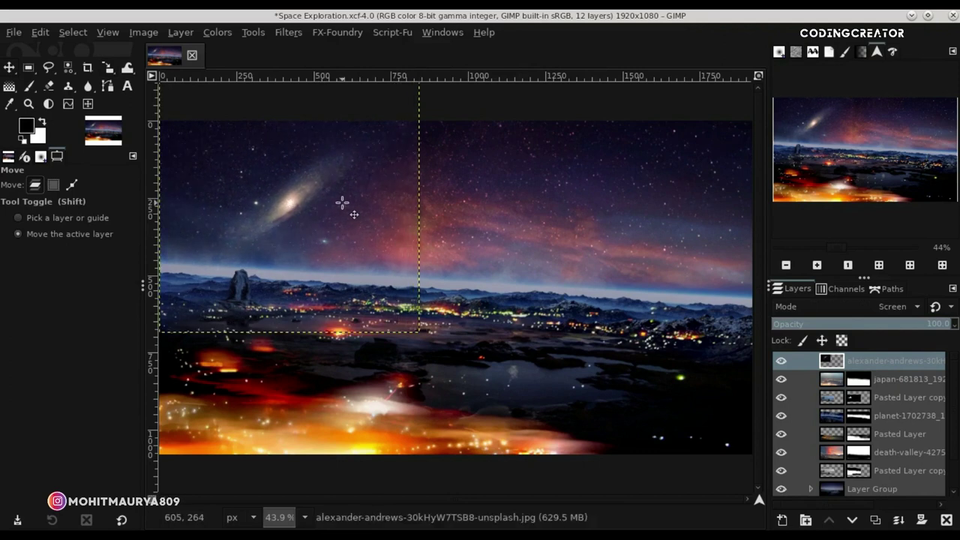
{"action": "left_click_drag", "start_coordinate": [358, 252], "coordinate": [354, 247]}
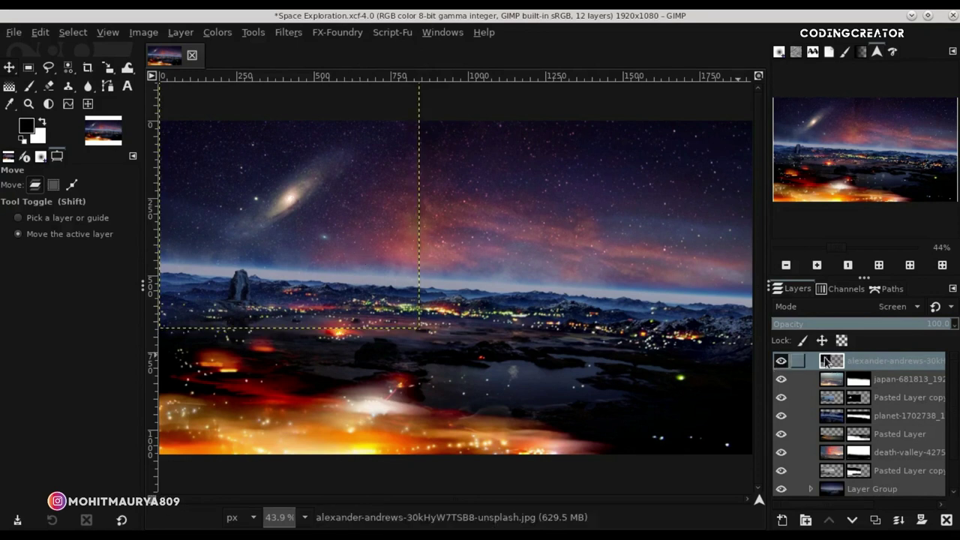
Add a white mask to the galaxy layer and paint out its hard horizon edge with a size-414 brush.
{"action": "left_click", "coordinate": [927, 520]}
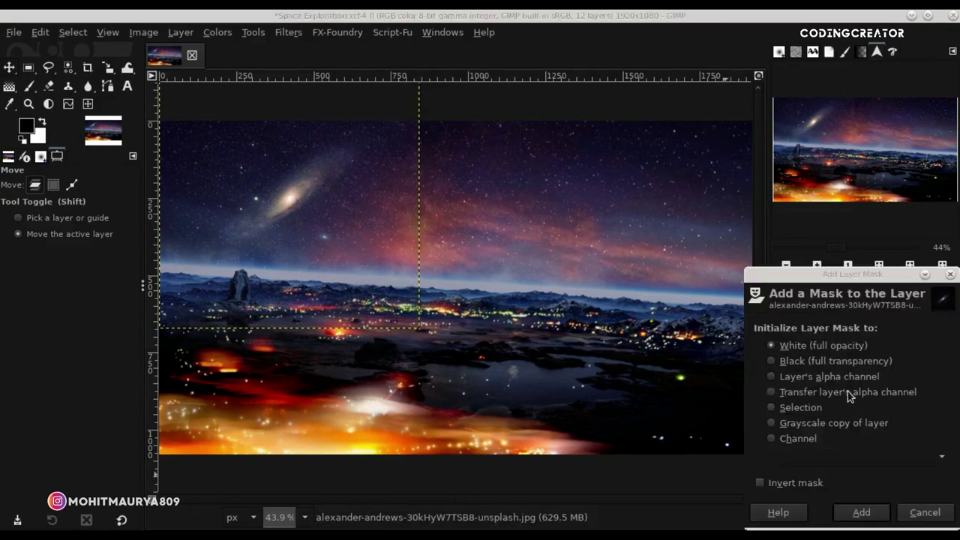
{"action": "left_click", "coordinate": [860, 517]}
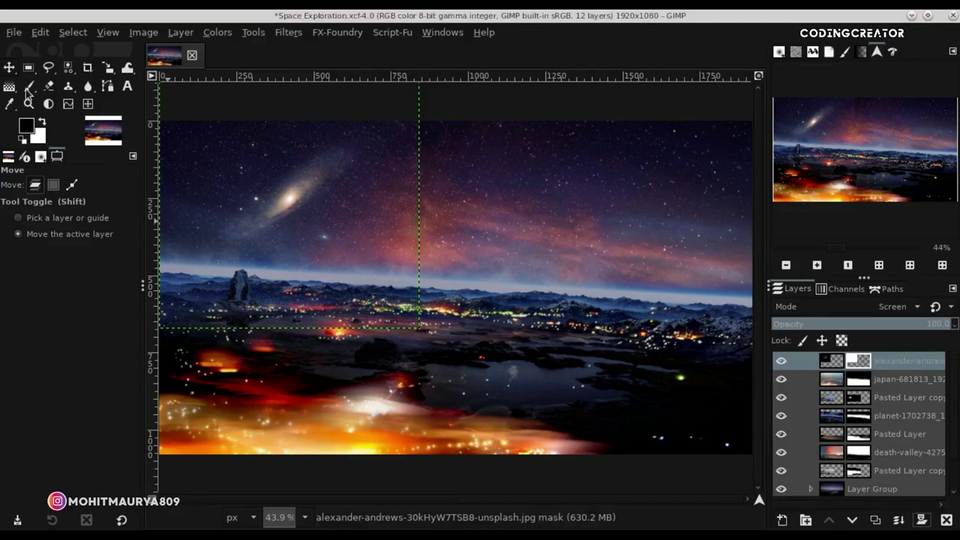
{"action": "left_click", "coordinate": [29, 87]}
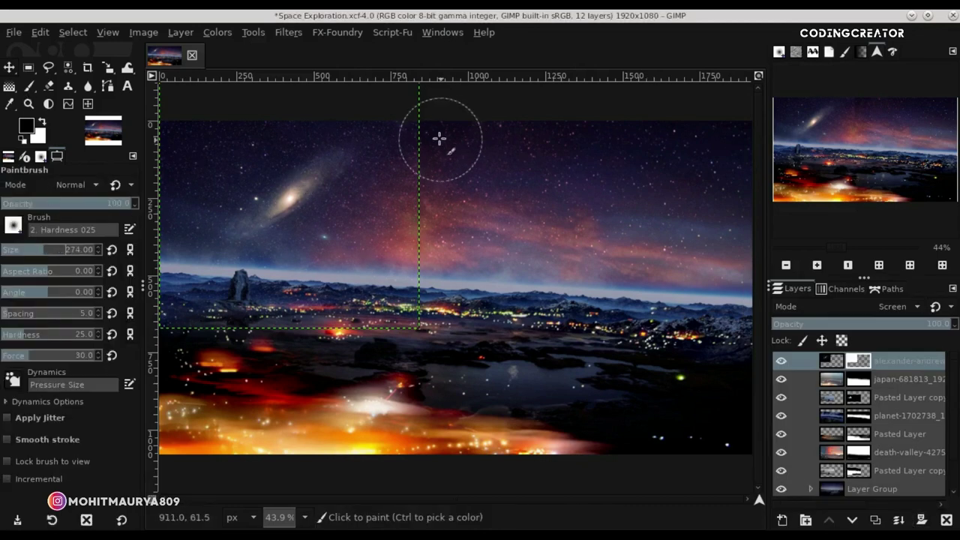
{"action": "left_click", "coordinate": [441, 211]}
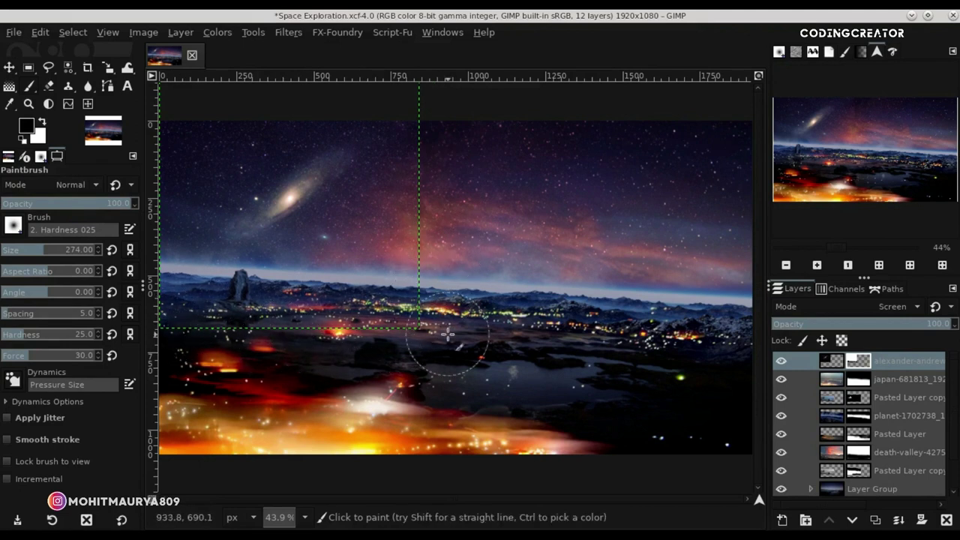
{"action": "left_click_drag", "start_coordinate": [48, 255], "coordinate": [57, 255]}
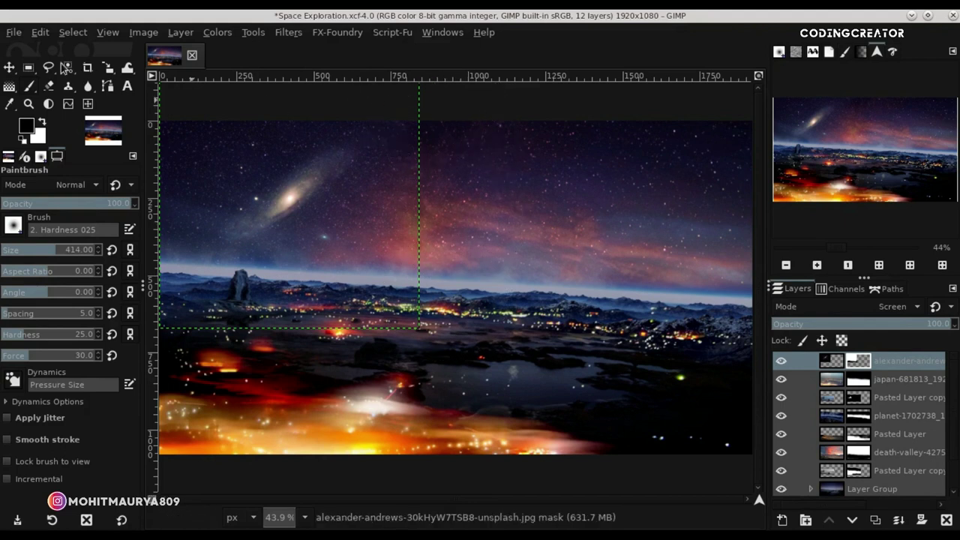
Compare the galaxy layer against the japan layer, leaving the galaxy layer active.
{"action": "left_click", "coordinate": [9, 67]}
{"action": "left_click", "coordinate": [796, 379]}
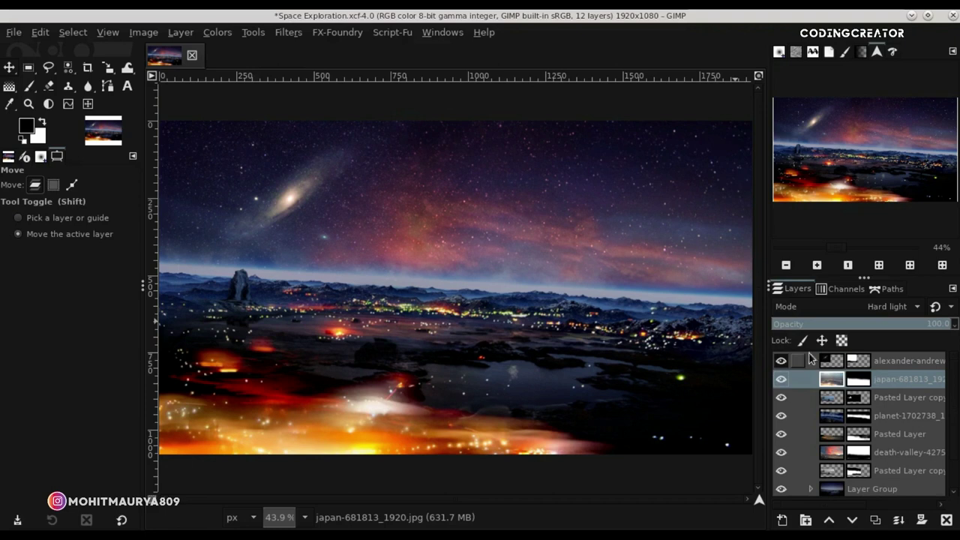
{"action": "left_click", "coordinate": [810, 361]}
{"action": "left_click", "coordinate": [28, 86]}
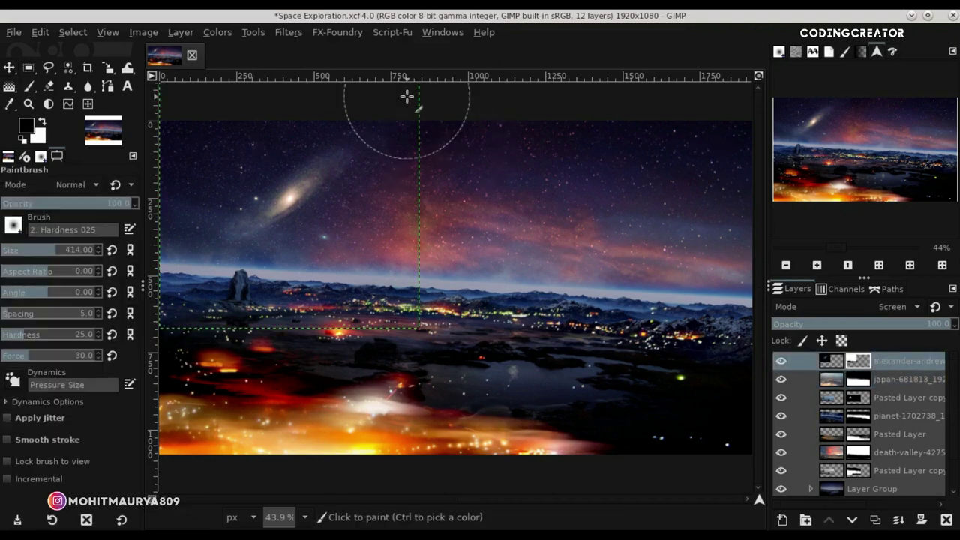
{"action": "left_click", "coordinate": [9, 68]}
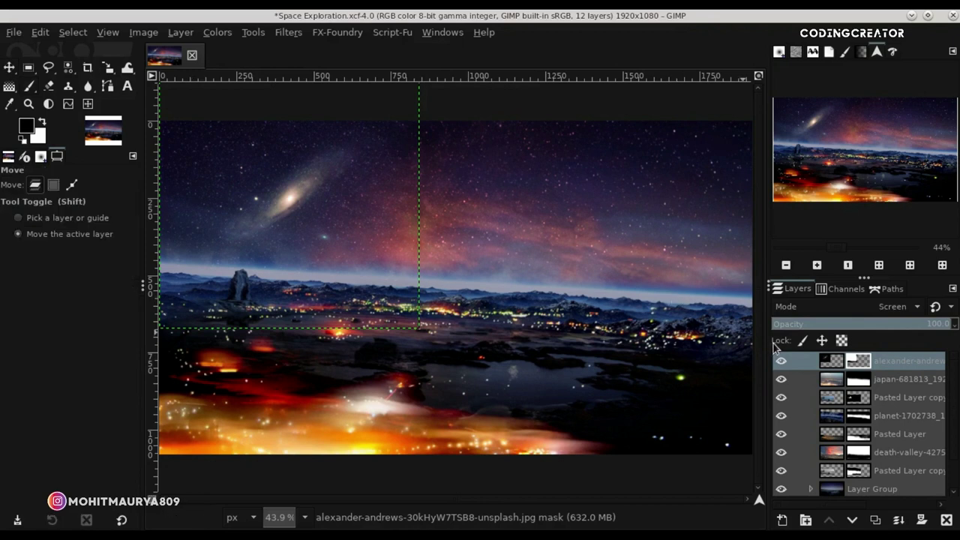
{"action": "left_click", "coordinate": [830, 380]}
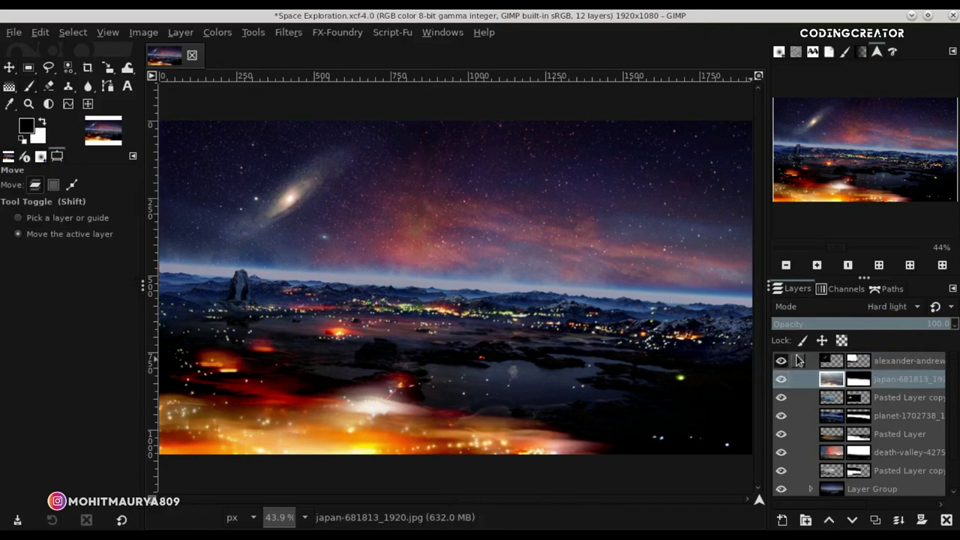
{"action": "left_click", "coordinate": [817, 363]}
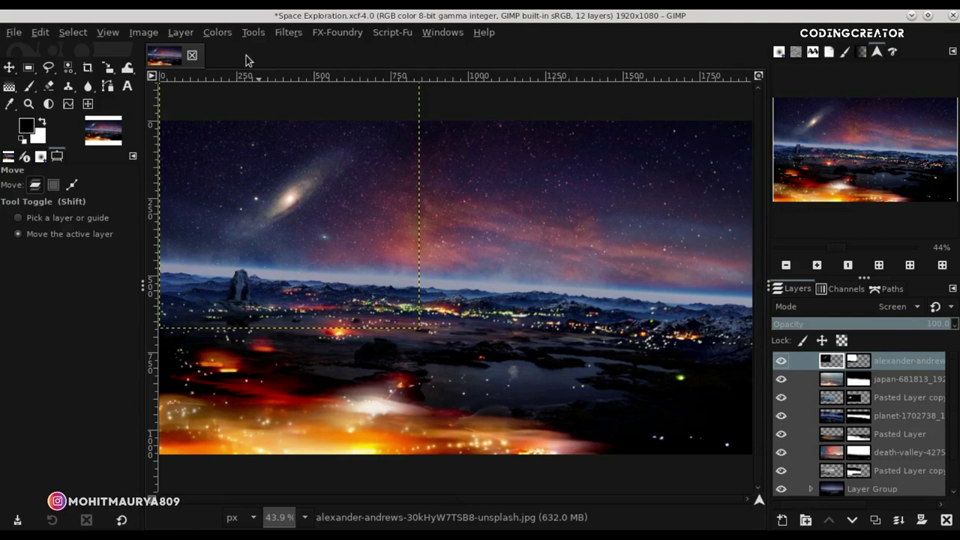
{"action": "left_click", "coordinate": [217, 32]}
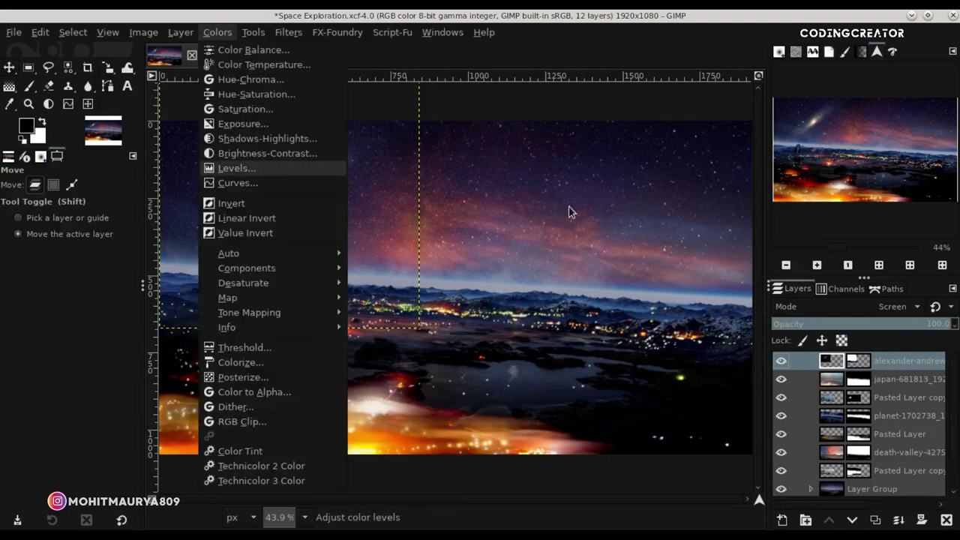
Apply Levels to the galaxy layer with black input 14, then make its image active instead of its mask.
{"action": "left_click", "coordinate": [263, 169]}
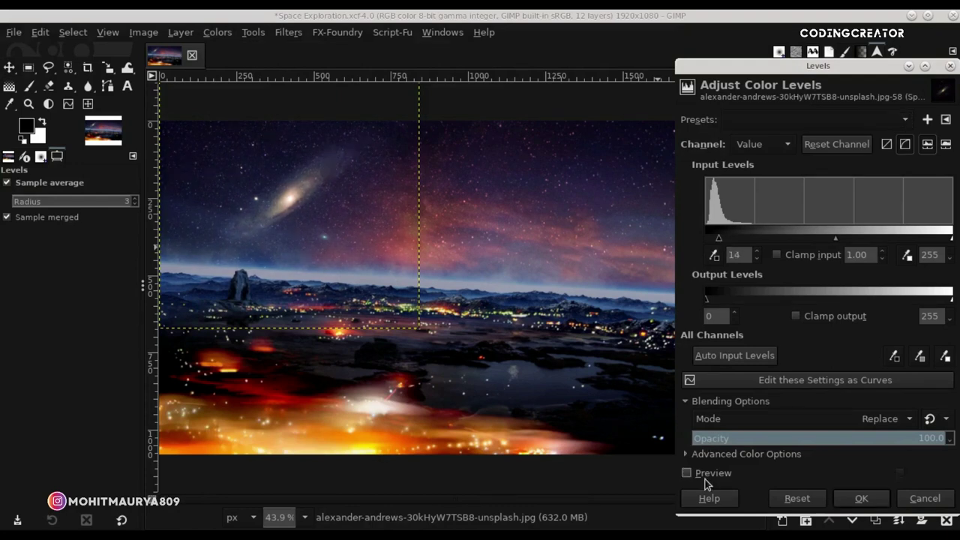
{"action": "left_click", "coordinate": [861, 498]}
{"action": "left_click", "coordinate": [826, 362]}
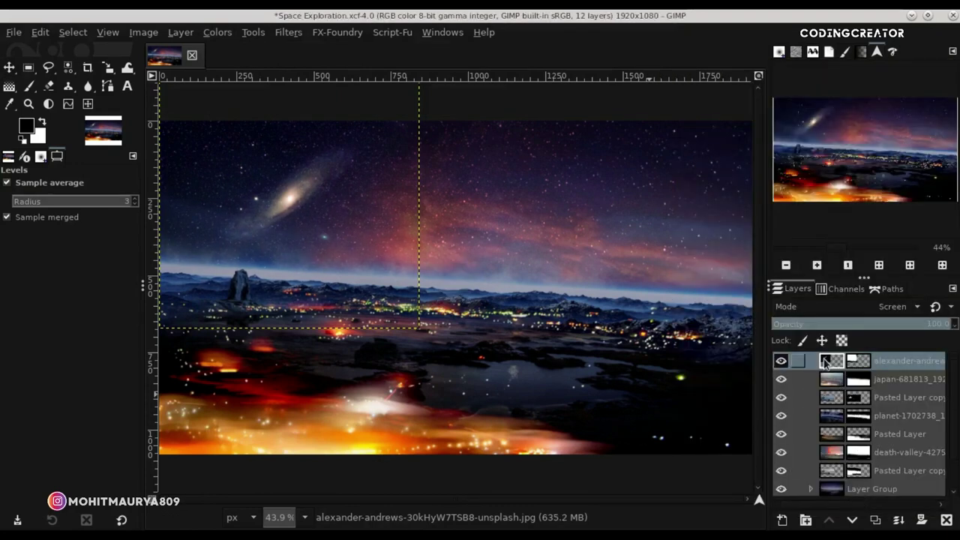
Import lens-flare-377500_1920.jpg as a new layer.
{"action": "left_click", "coordinate": [13, 31]}
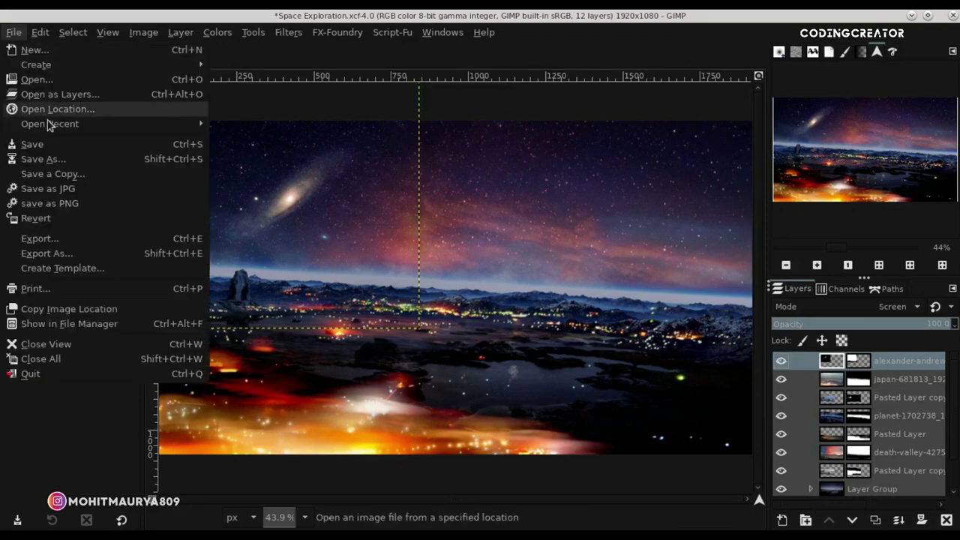
{"action": "left_click", "coordinate": [160, 98]}
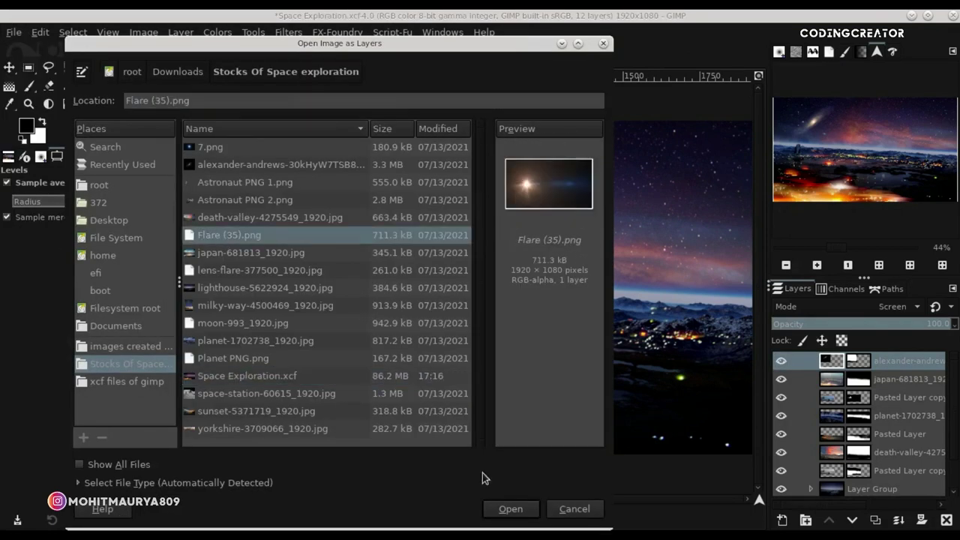
{"action": "left_click", "coordinate": [510, 511]}
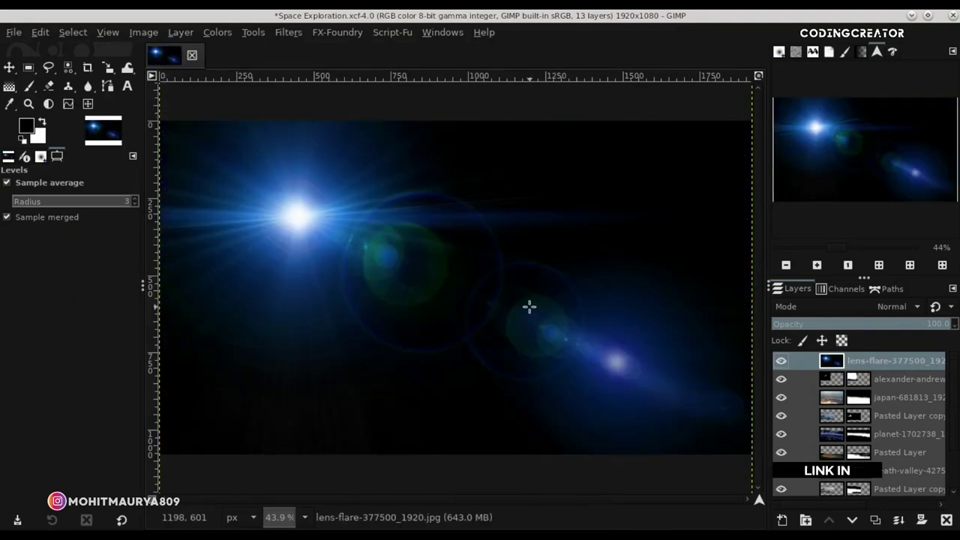
{"action": "key", "text": "minus"}
{"action": "key", "text": "minus"}
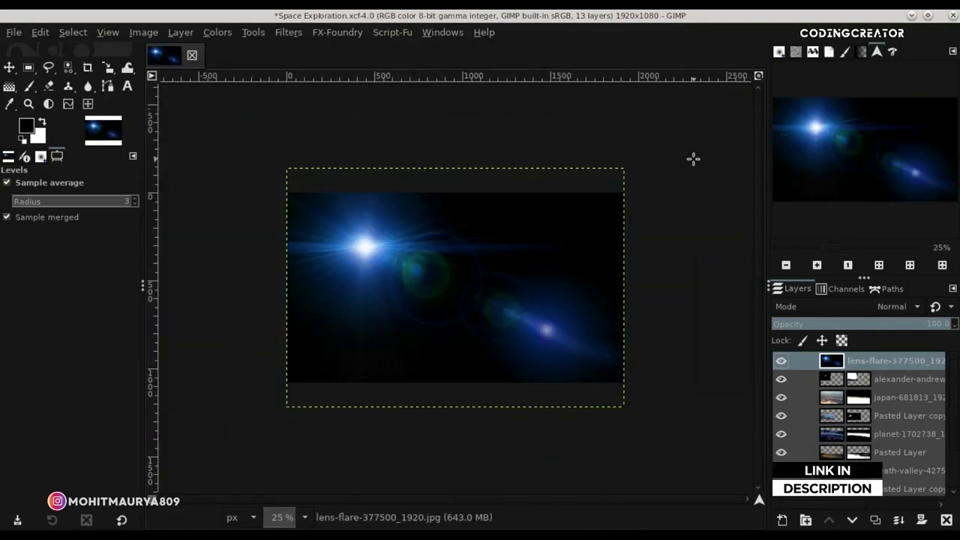
Scale the lens-flare layer down to about 362×256.
{"action": "left_click", "coordinate": [109, 72]}
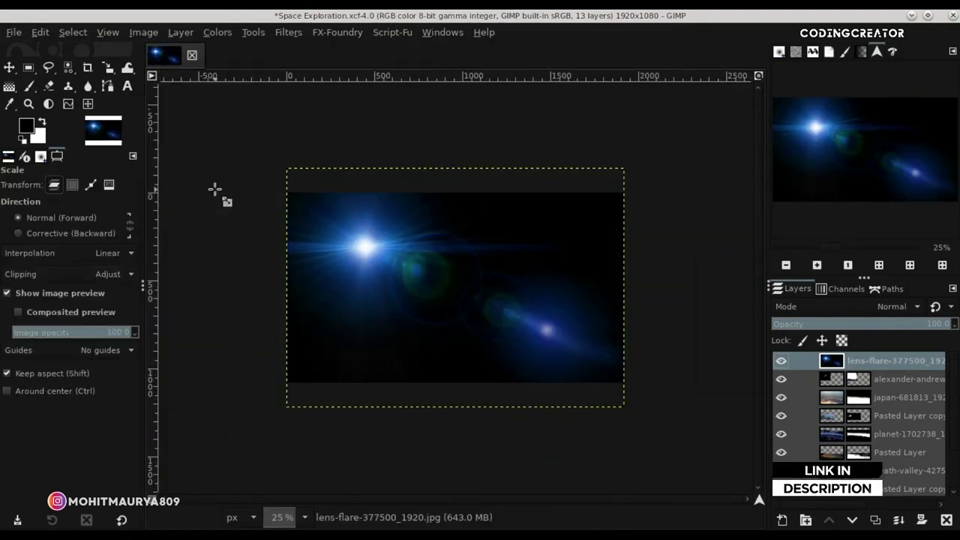
{"action": "left_click", "coordinate": [326, 253]}
{"action": "left_click_drag", "start_coordinate": [289, 171], "coordinate": [412, 255]}
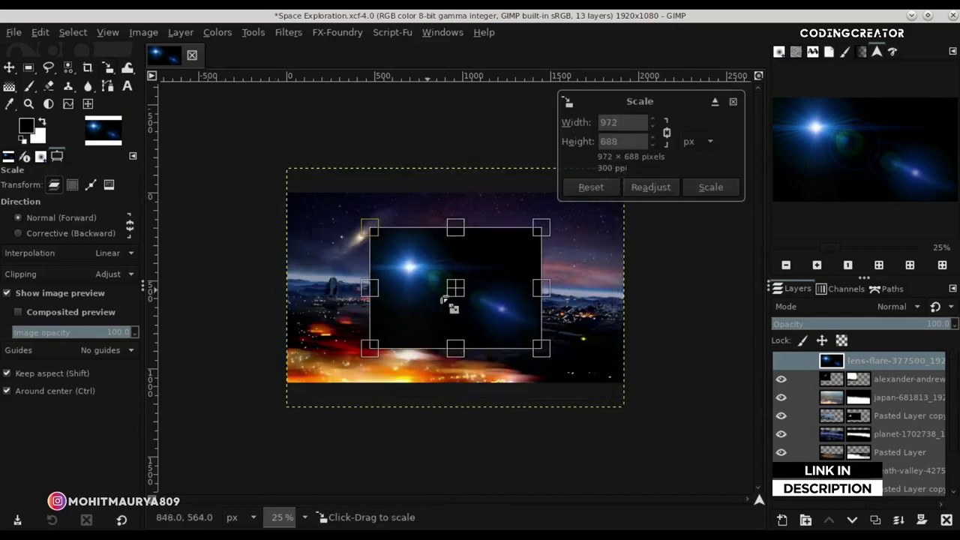
{"action": "scroll", "coordinate": [412, 256], "scroll_direction": "up", "scroll_amount": 2}
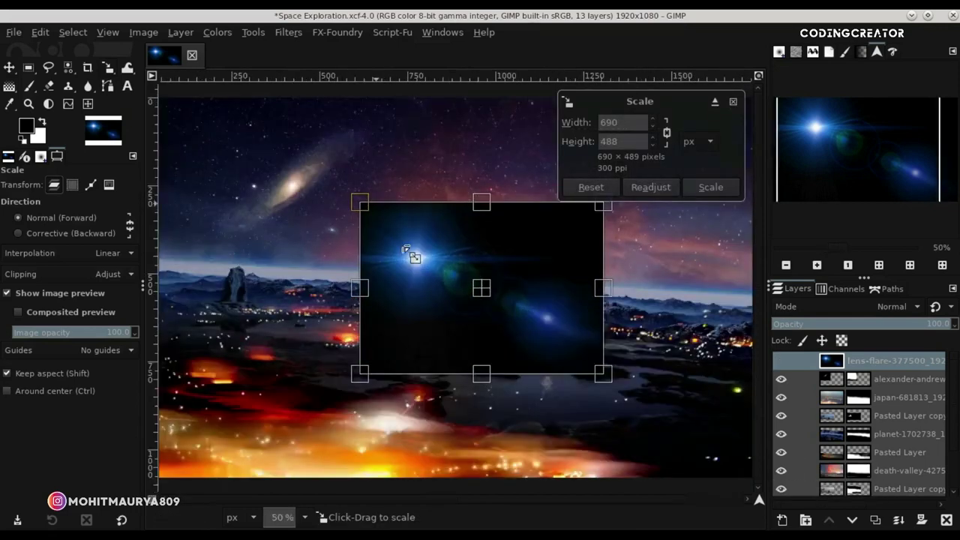
{"action": "mouse_move", "coordinate": [362, 208]}
{"action": "left_mouse_down"}
{"action": "mouse_move", "coordinate": [485, 268]}
{"action": "mouse_move", "coordinate": [456, 262]}
{"action": "left_mouse_up"}
{"action": "key", "text": "Return"}
Blend the flare layer in Screen mode and flip it horizontally.
{"action": "left_click", "coordinate": [857, 304]}
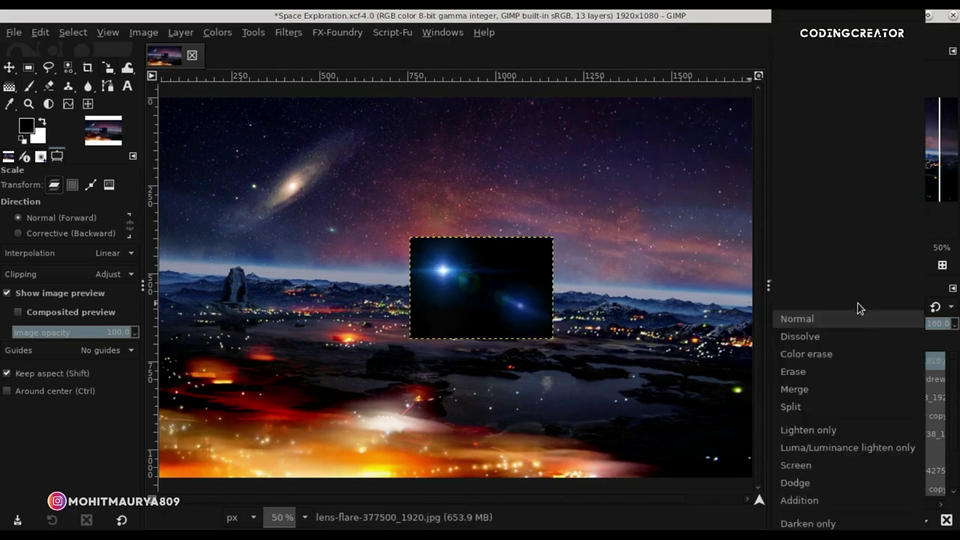
{"action": "left_click", "coordinate": [839, 293]}
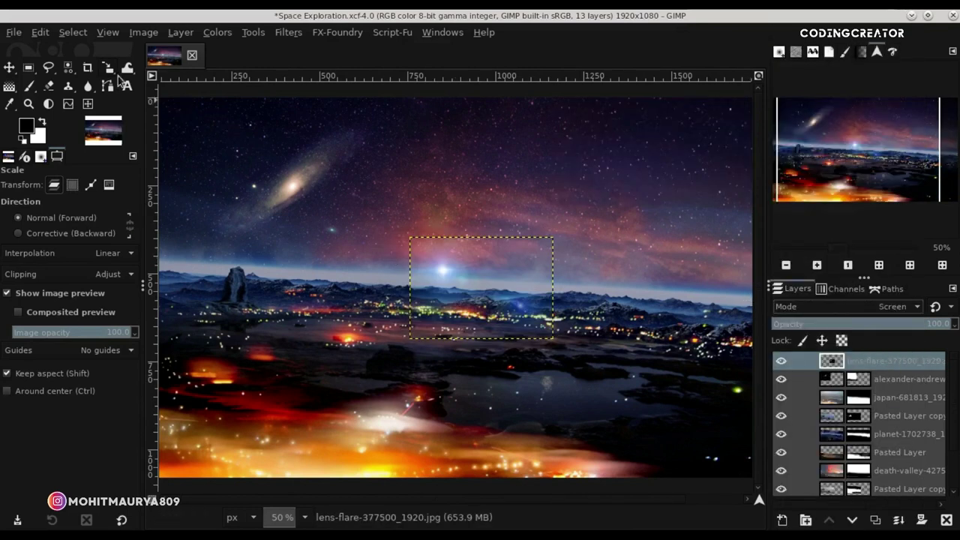
{"action": "left_click_drag", "start_coordinate": [117, 68], "coordinate": [165, 124]}
{"action": "left_click", "coordinate": [471, 324]}
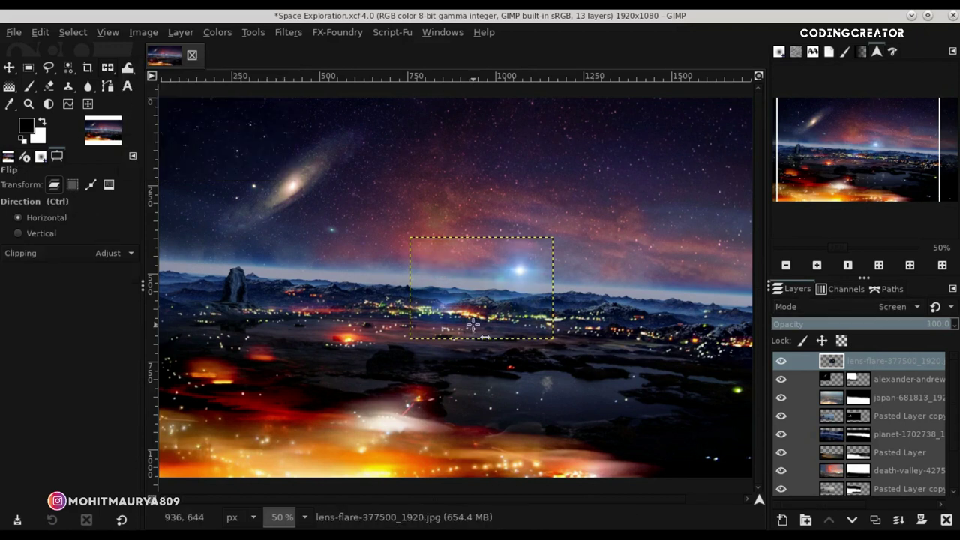
Move the flare so its star sits on the horizon, with the whole image in view.
{"action": "left_click", "coordinate": [9, 67]}
{"action": "key", "text": "minus"}
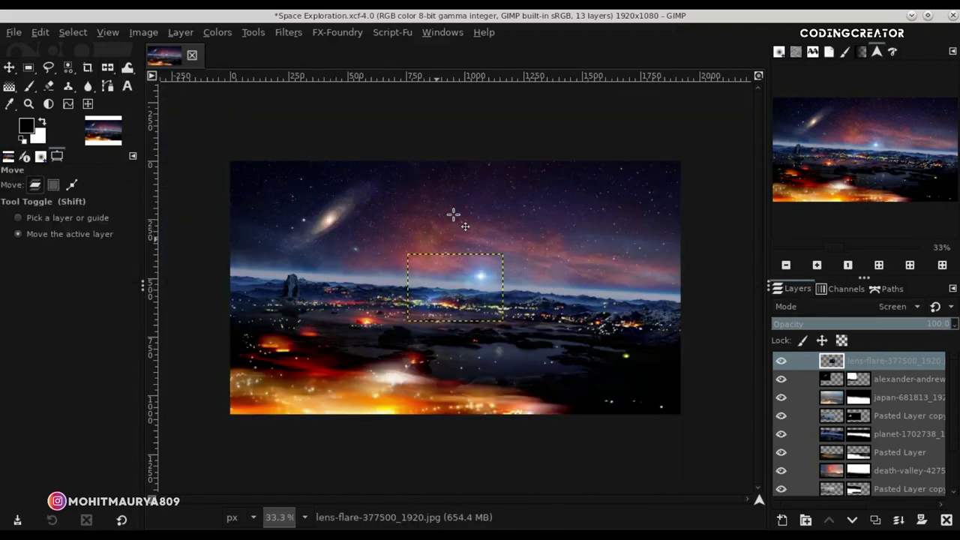
{"action": "left_click_drag", "start_coordinate": [495, 276], "coordinate": [483, 280]}
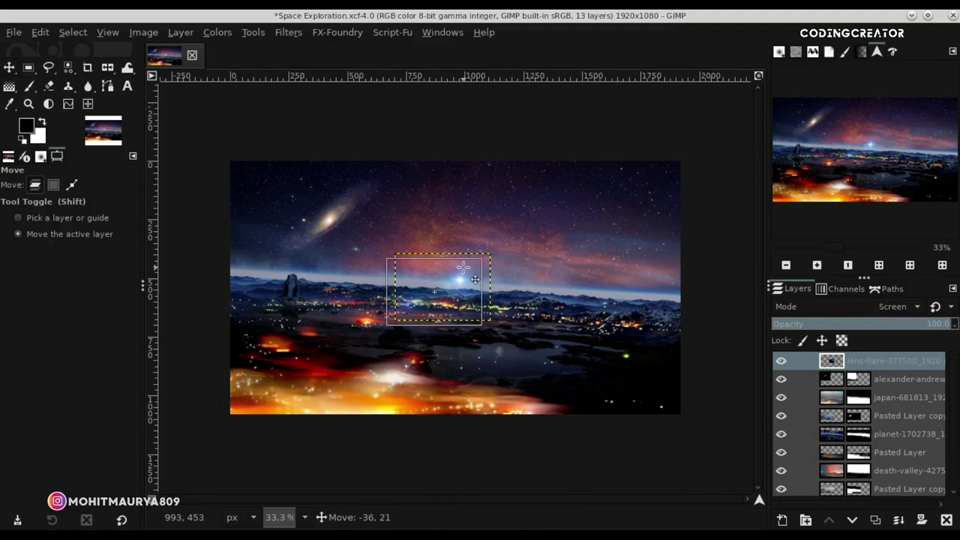
{"action": "left_click", "coordinate": [758, 76]}
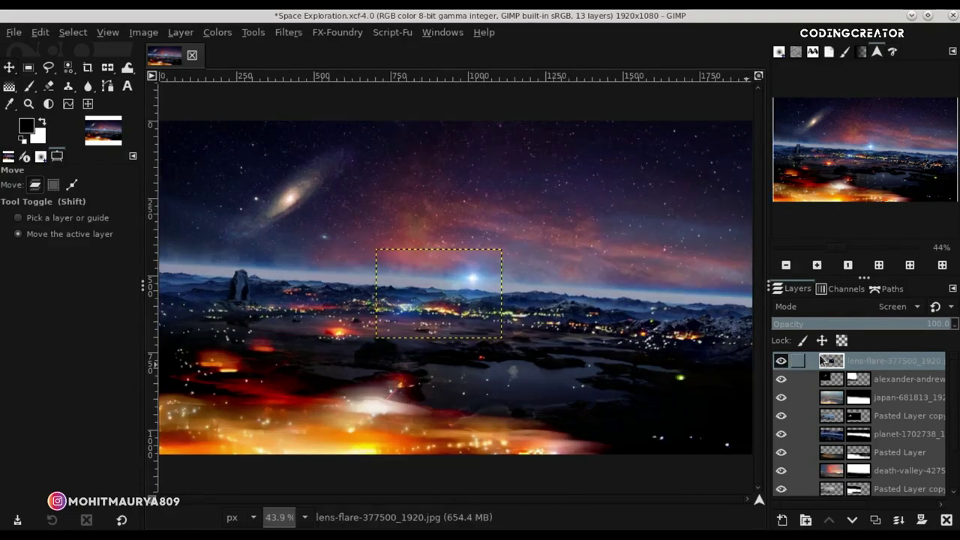
Warm the lens flare with Hue-Saturation: hue 168.9, saturation about −17.9.
{"action": "left_click", "coordinate": [217, 34]}
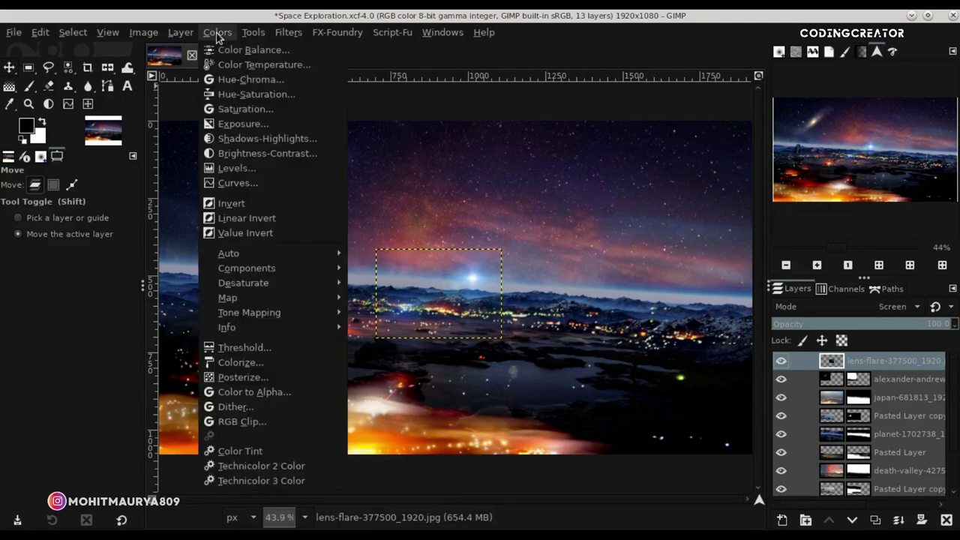
{"action": "left_click", "coordinate": [253, 94]}
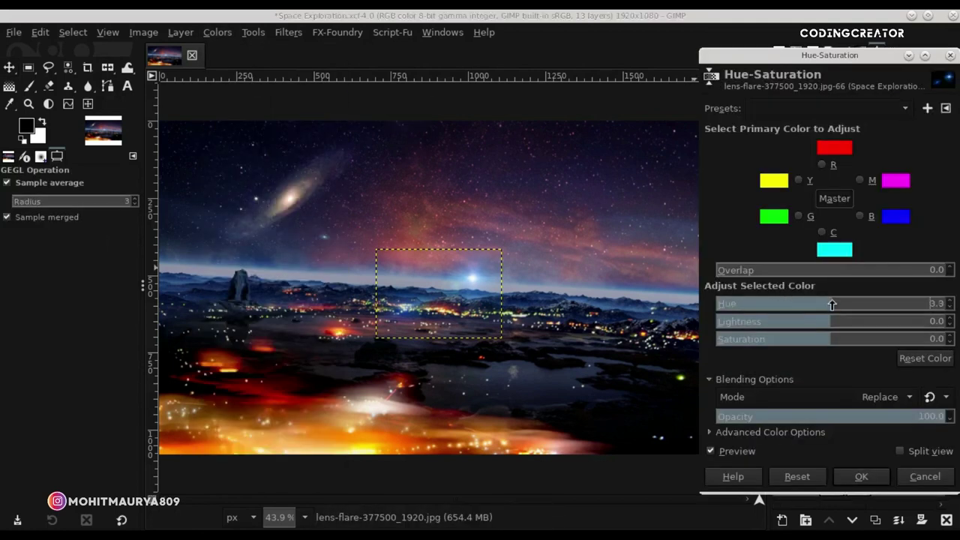
{"action": "left_click_drag", "start_coordinate": [830, 302], "coordinate": [931, 315]}
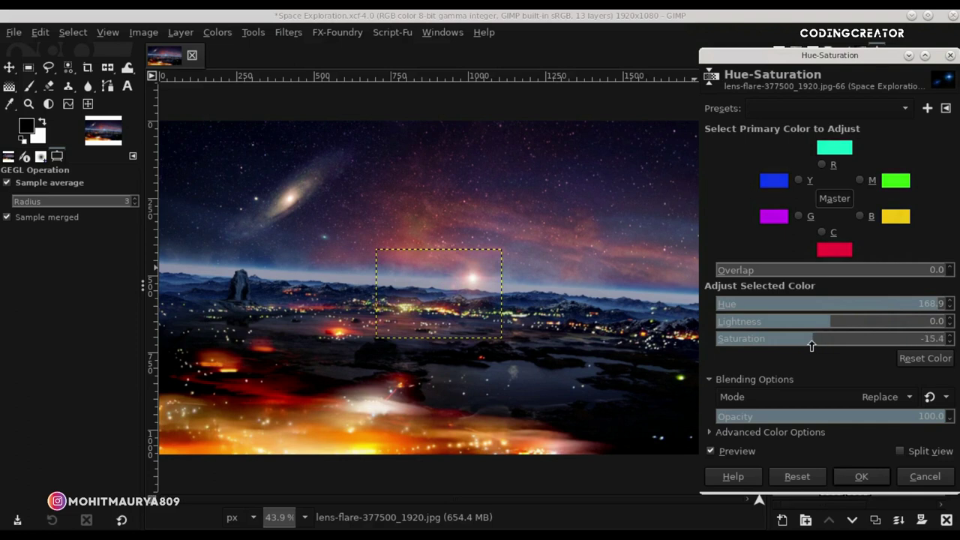
{"action": "left_click", "coordinate": [736, 450]}
{"action": "left_click", "coordinate": [737, 450]}
{"action": "left_click", "coordinate": [862, 478]}
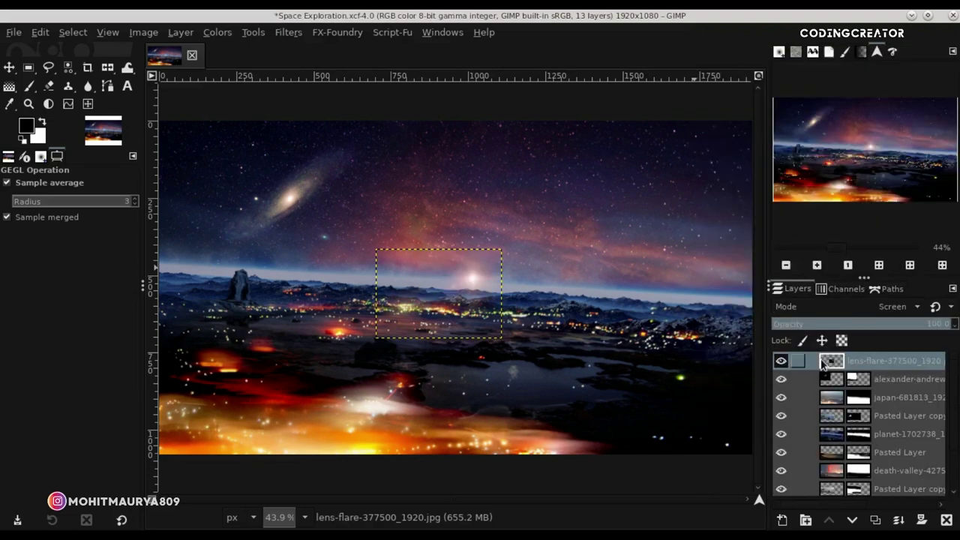
{"action": "left_click", "coordinate": [923, 523]}
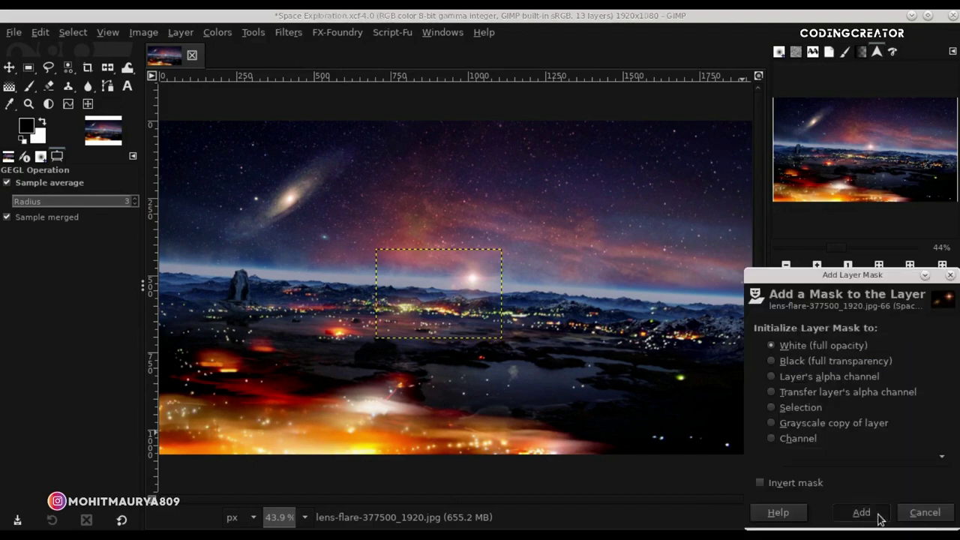
Add a white mask to the lens-flare layer and paint its edges black with a size-95 brush.
{"action": "left_click", "coordinate": [860, 512]}
{"action": "left_click", "coordinate": [33, 89]}
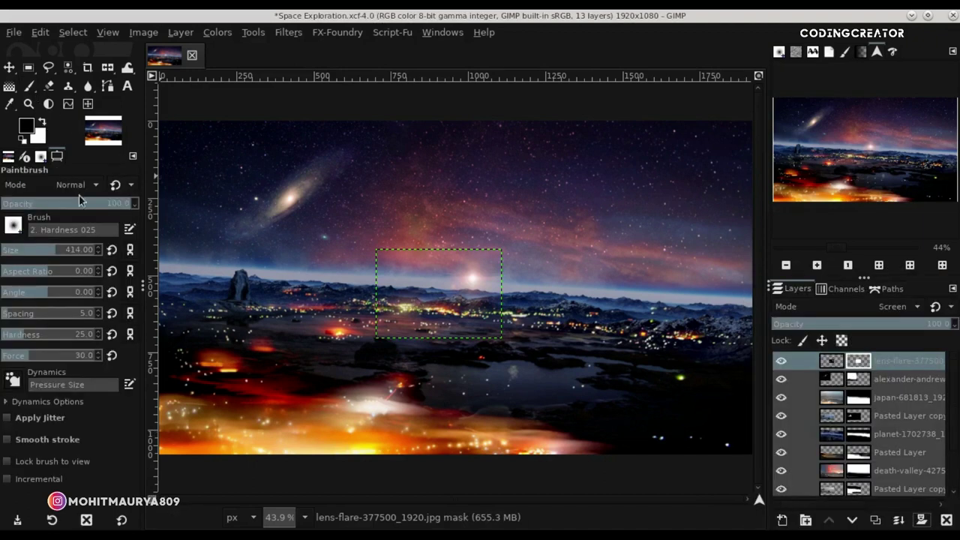
{"action": "key", "text": "bracketleft"}
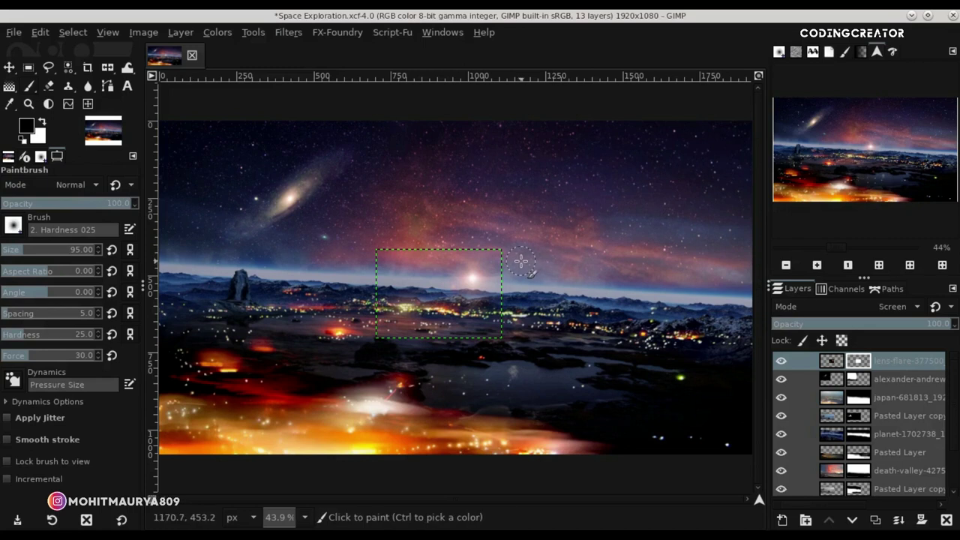
{"action": "scroll", "coordinate": [521, 261], "scroll_direction": "up", "scroll_amount": 1}
{"action": "scroll", "coordinate": [521, 261], "scroll_direction": "up", "scroll_amount": 3}
{"action": "left_click", "coordinate": [838, 378]}
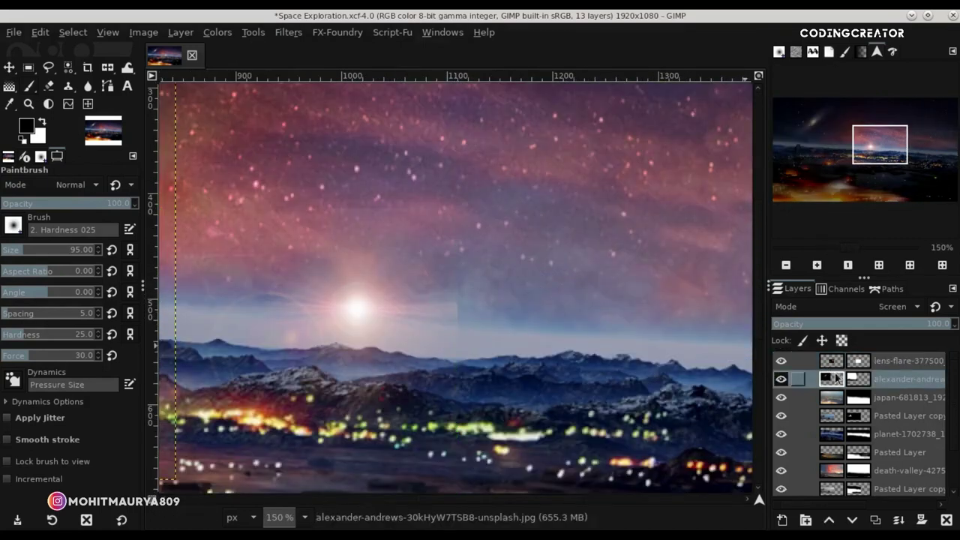
{"action": "left_click", "coordinate": [861, 363]}
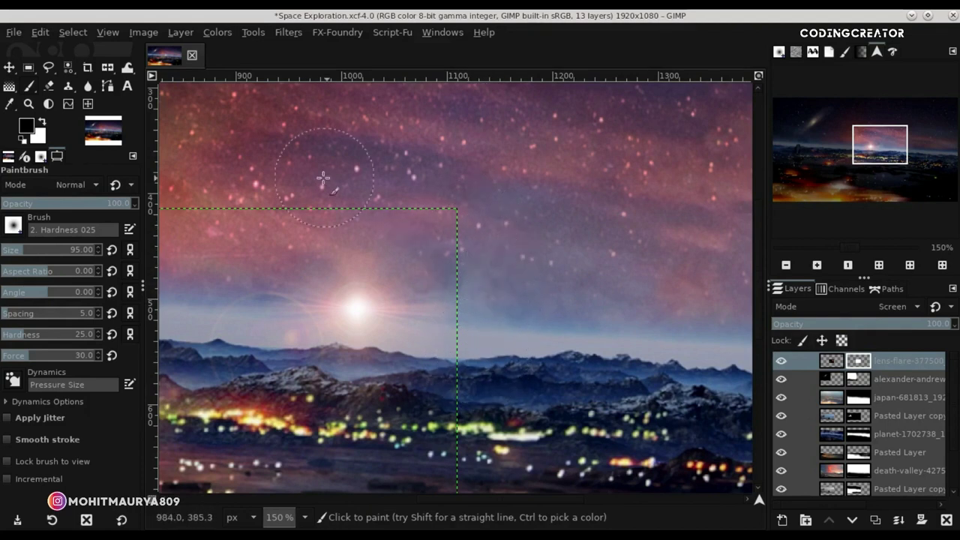
{"action": "left_click_drag", "start_coordinate": [544, 500], "coordinate": [503, 502]}
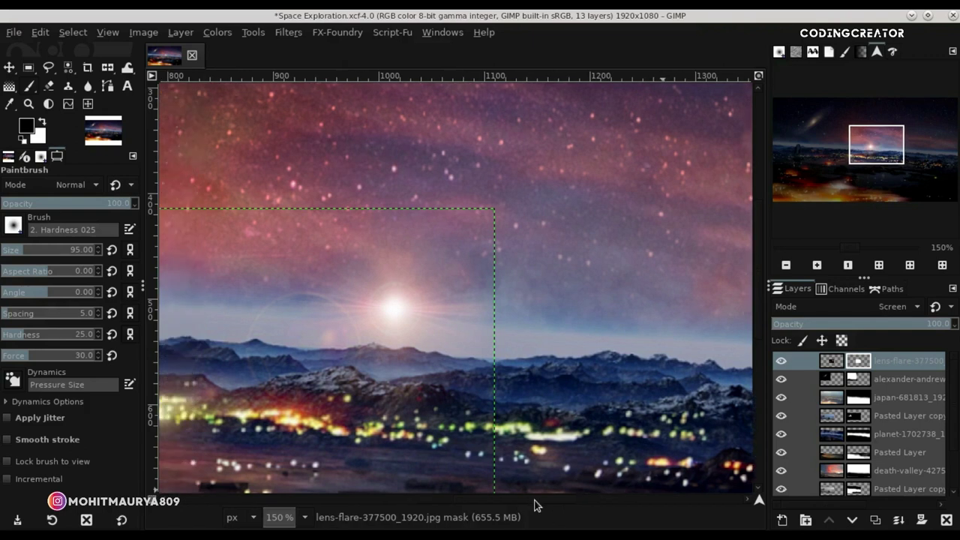
{"action": "scroll", "coordinate": [762, 247], "scroll_direction": "down", "scroll_amount": 3}
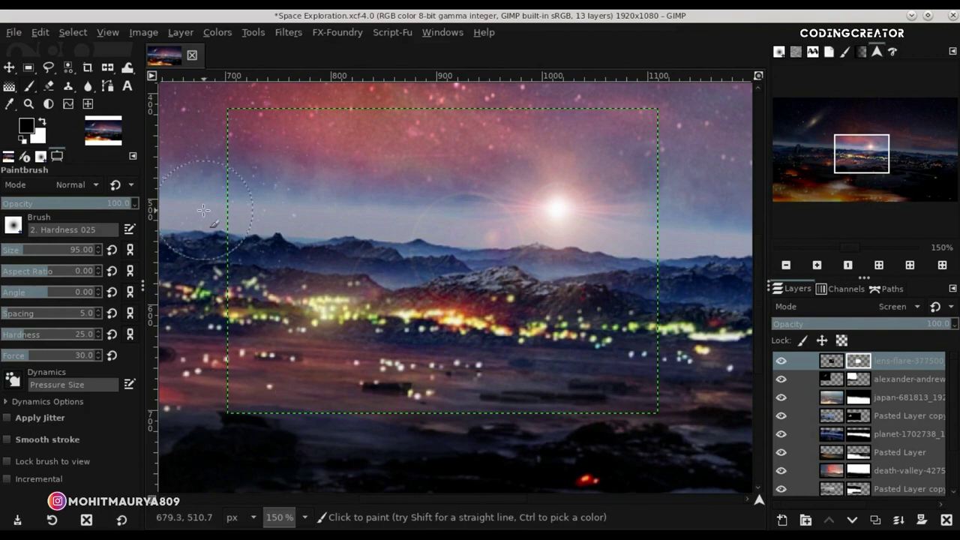
Switch to the Move tool with the alexander-andrews sky layer selected.
{"action": "left_click", "coordinate": [9, 67]}
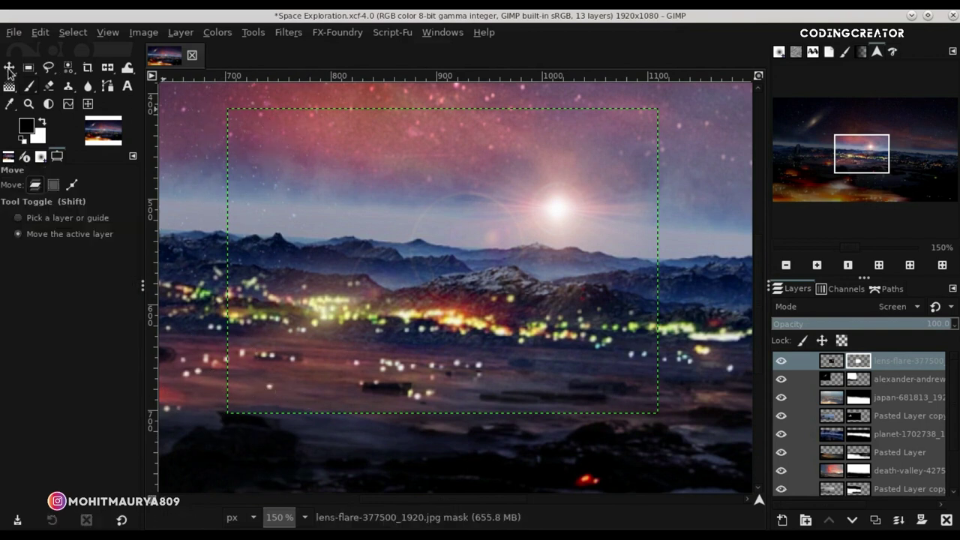
{"action": "left_click", "coordinate": [829, 380]}
{"action": "scroll", "coordinate": [593, 322], "scroll_direction": "down", "scroll_amount": 1}
{"action": "scroll", "coordinate": [592, 323], "scroll_direction": "down", "scroll_amount": 2}
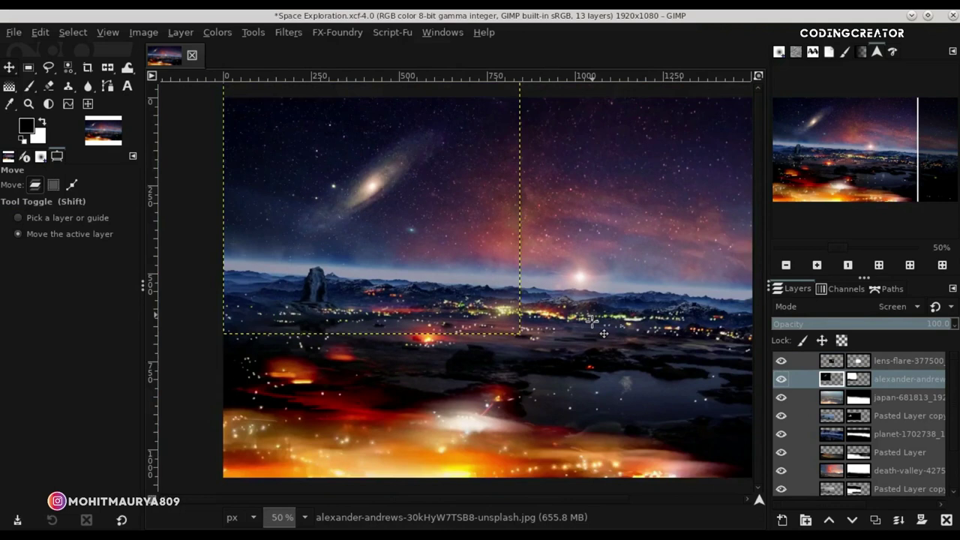
{"action": "scroll", "coordinate": [592, 323], "scroll_direction": "down", "scroll_amount": 1}
Rename the alexander-andrews layer to galaxy and the japan layer to city light.
{"action": "left_click", "coordinate": [823, 363]}
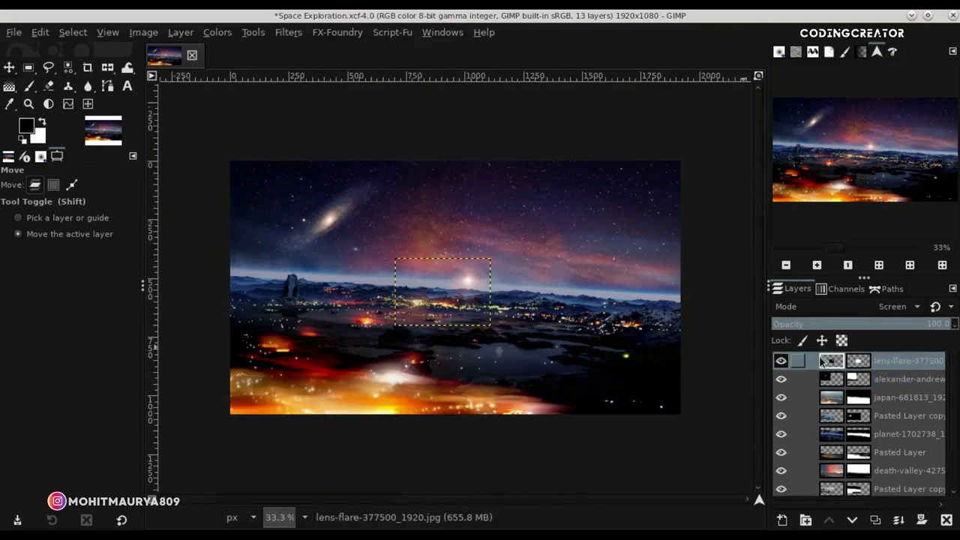
{"action": "double_click", "coordinate": [904, 361]}
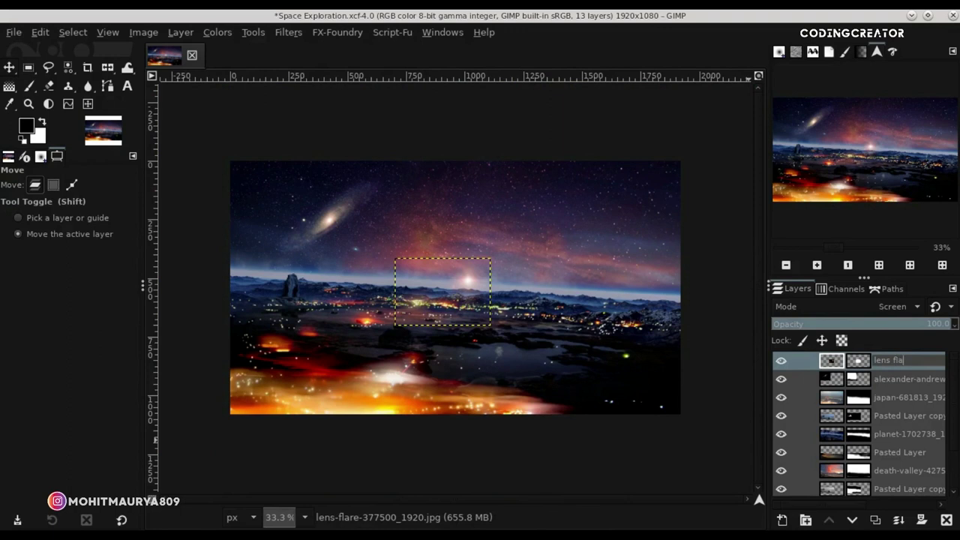
{"action": "double_click", "coordinate": [909, 379]}
{"action": "type", "text": "ga"}
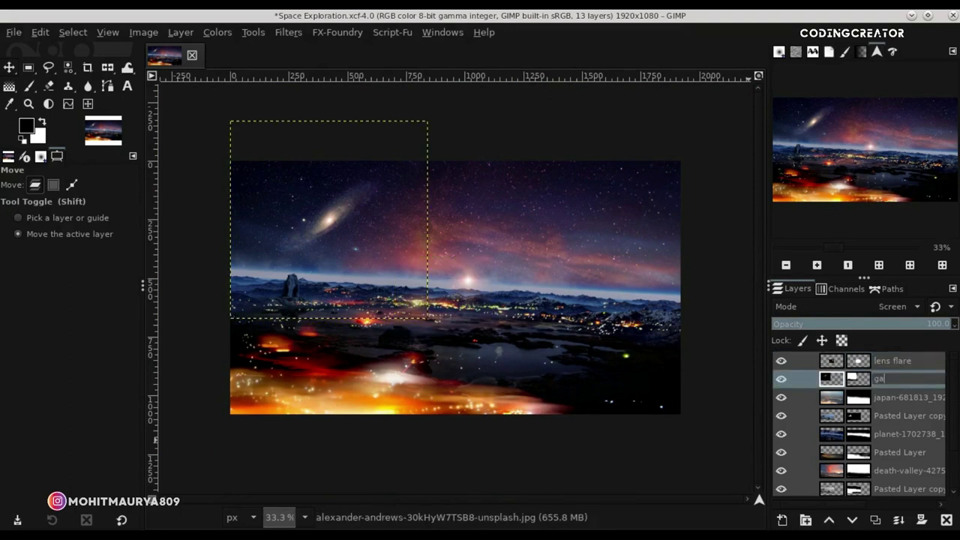
{"action": "double_click", "coordinate": [905, 397]}
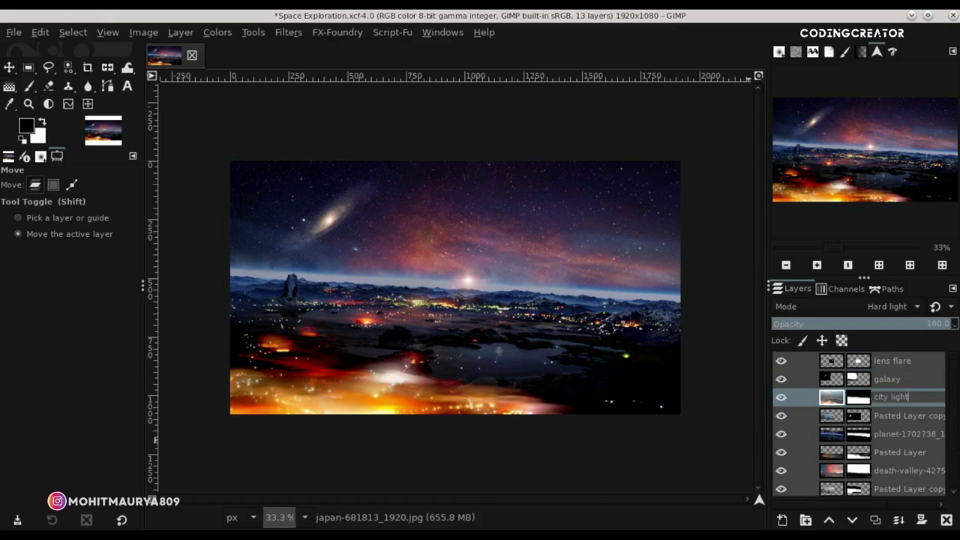
{"action": "key", "text": "Return"}
Rename Pasted Layer copy to rock and the planet-1702738 layer to mountain.
{"action": "left_click", "coordinate": [783, 417]}
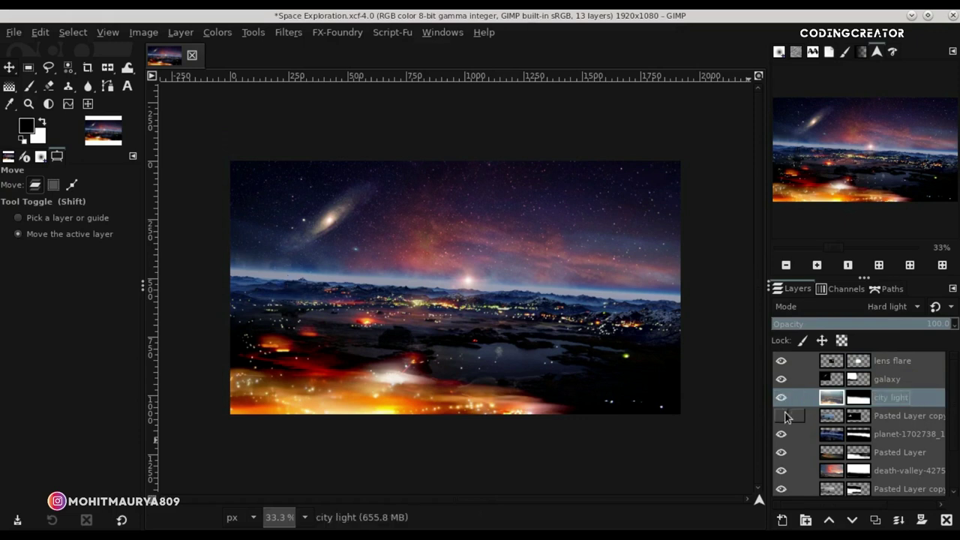
{"action": "double_click", "coordinate": [882, 415]}
{"action": "type", "text": "rock"}
{"action": "key", "text": "Return"}
{"action": "double_click", "coordinate": [897, 436]}
{"action": "key", "text": "BackSpace"}
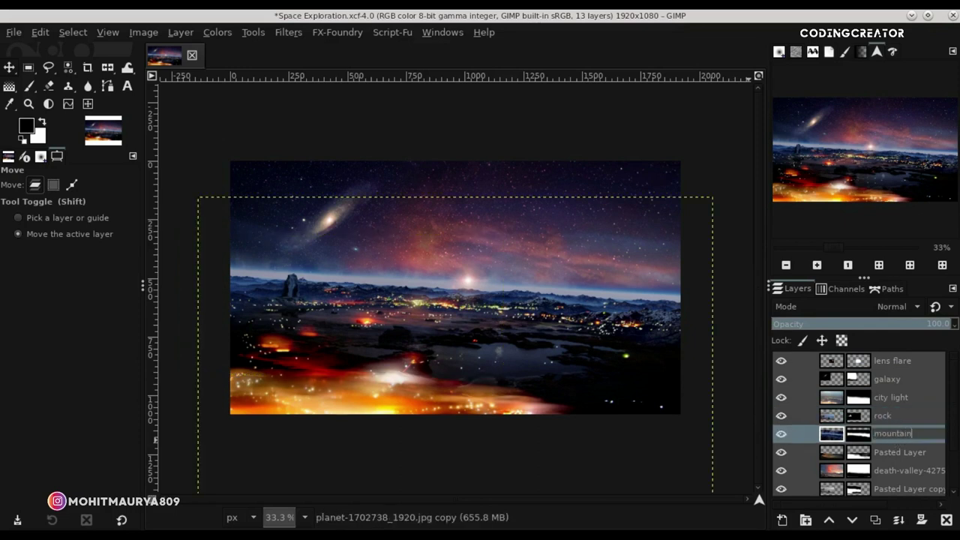
{"action": "key", "text": "Return"}
Check the mountain and Pasted Layer layers' visibility, then save the composite with Ctrl+S.
{"action": "left_click", "coordinate": [781, 434]}
{"action": "left_click", "coordinate": [781, 434]}
{"action": "left_click", "coordinate": [801, 453]}
{"action": "left_click", "coordinate": [781, 454]}
{"action": "left_click", "coordinate": [781, 454]}
{"action": "left_click", "coordinate": [781, 489]}
{"action": "left_click", "coordinate": [781, 489]}
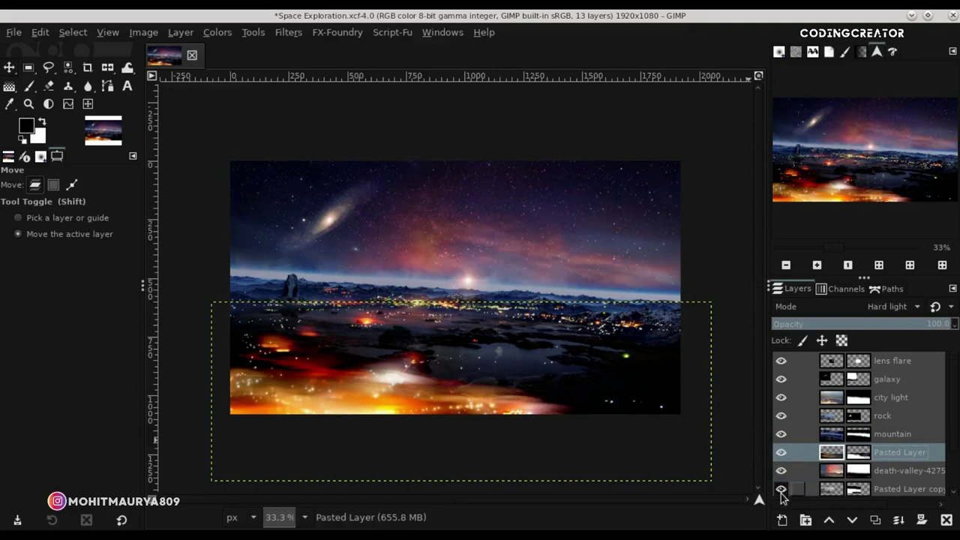
{"action": "left_click", "coordinate": [803, 361]}
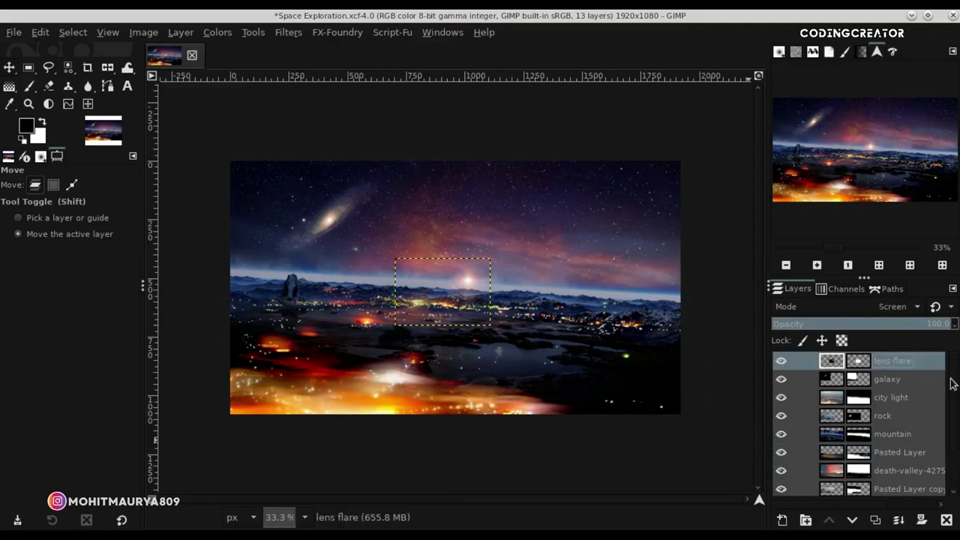
{"action": "scroll", "coordinate": [951, 405], "scroll_direction": "down", "scroll_amount": 3}
{"action": "scroll", "coordinate": [955, 390], "scroll_direction": "up", "scroll_amount": 3}
{"action": "key", "text": "ctrl+s"}
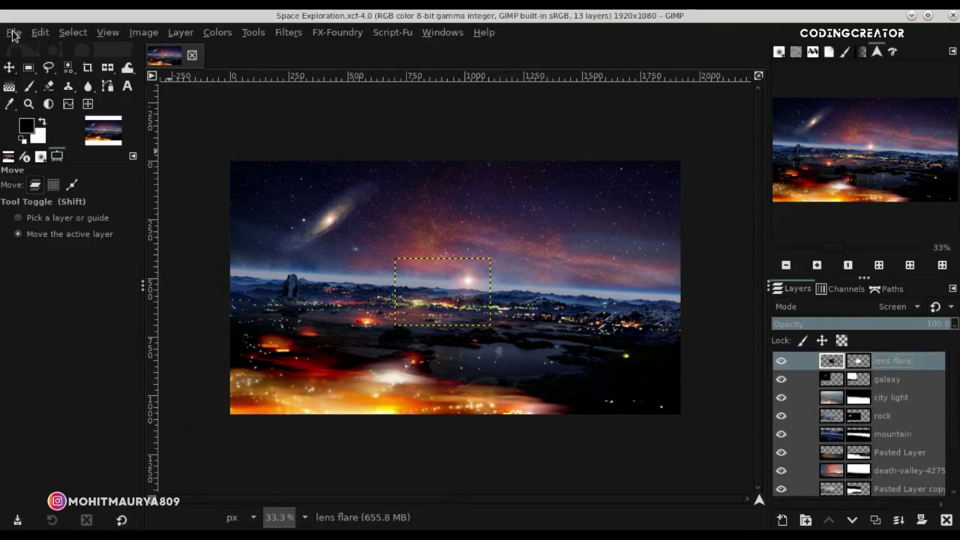
Add Astronaut PNG 2.png as a new layer and move it upward.
{"action": "left_click", "coordinate": [13, 32]}
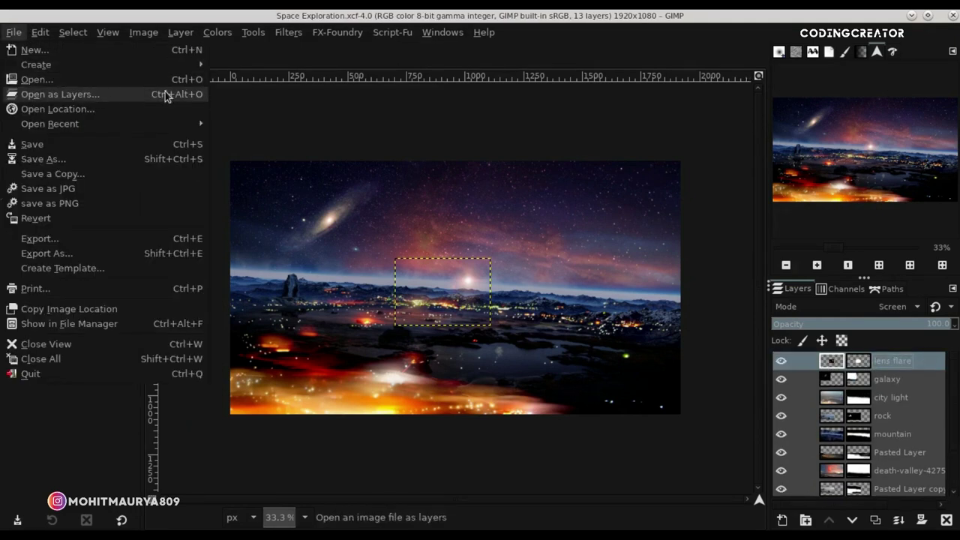
{"action": "left_click", "coordinate": [166, 97]}
{"action": "left_click", "coordinate": [296, 200]}
{"action": "left_click", "coordinate": [507, 508]}
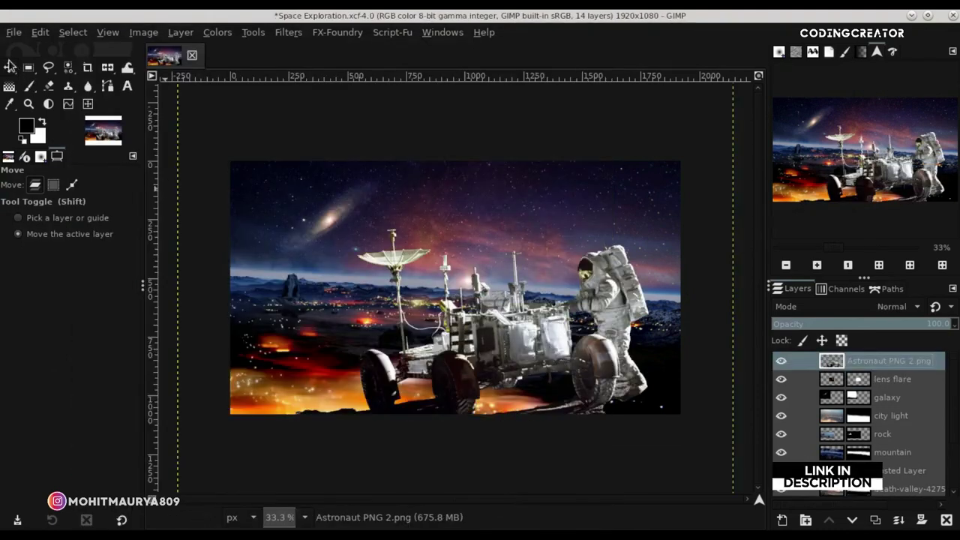
{"action": "left_click_drag", "start_coordinate": [333, 263], "coordinate": [333, 183]}
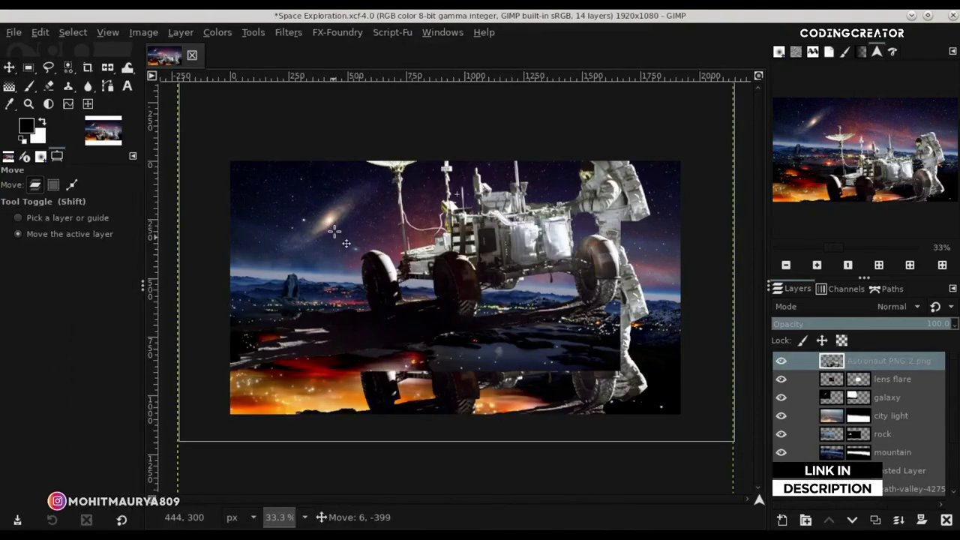
Scale the astronaut layer down to about 464×414, moving it lower on the canvas.
{"action": "right_click", "coordinate": [108, 71]}
{"action": "left_click", "coordinate": [108, 67]}
{"action": "right_click", "coordinate": [108, 68]}
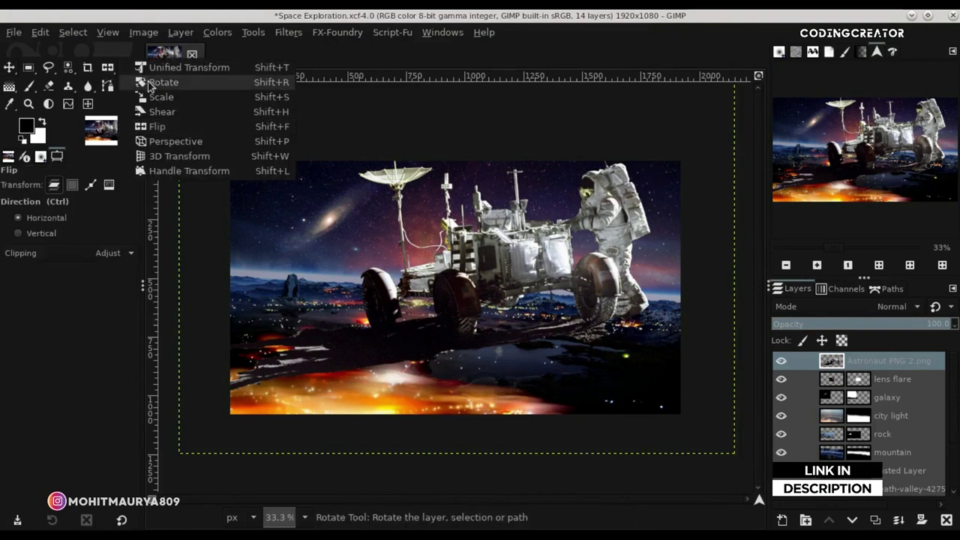
{"action": "left_click", "coordinate": [166, 97]}
{"action": "left_click", "coordinate": [388, 254]}
{"action": "left_click_drag", "start_coordinate": [761, 455], "coordinate": [576, 340]}
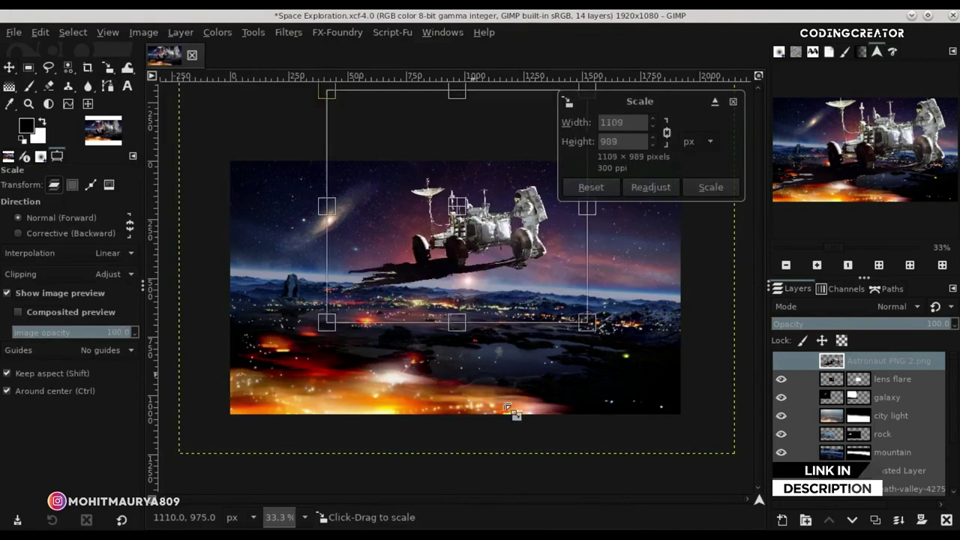
{"action": "left_click_drag", "start_coordinate": [464, 234], "coordinate": [464, 273]}
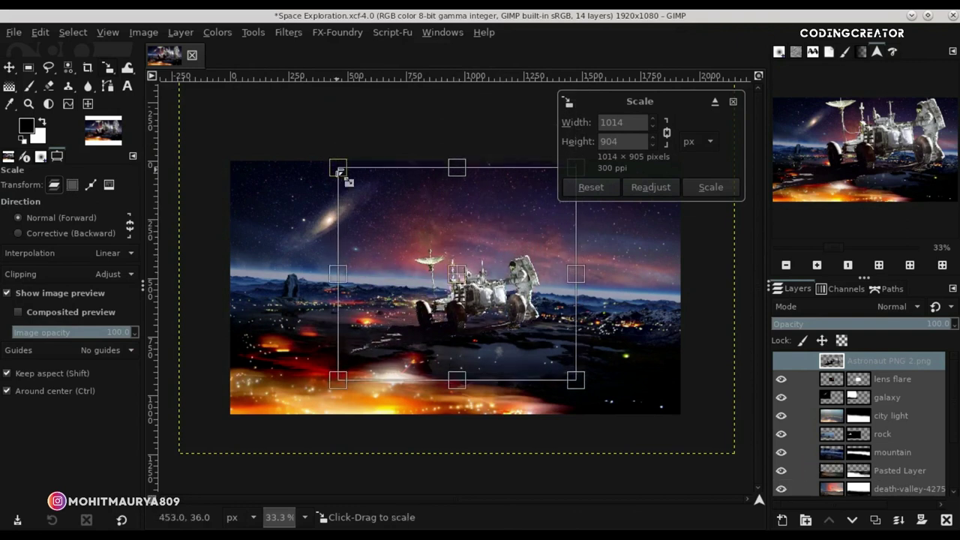
{"action": "left_click_drag", "start_coordinate": [337, 170], "coordinate": [403, 224]}
{"action": "left_click_drag", "start_coordinate": [449, 271], "coordinate": [449, 308]}
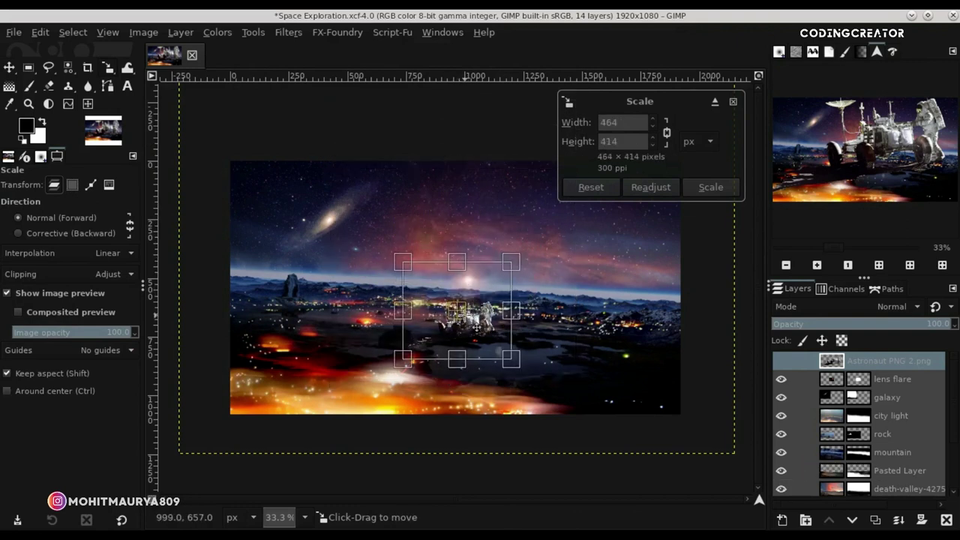
Enlarge the astronaut layer back to about 713×636 and apply the scaling.
{"action": "scroll", "coordinate": [439, 289], "scroll_direction": "up", "scroll_amount": 1}
{"action": "left_click_drag", "start_coordinate": [343, 244], "coordinate": [324, 218]}
{"action": "scroll", "coordinate": [325, 219], "scroll_direction": "down", "scroll_amount": 1}
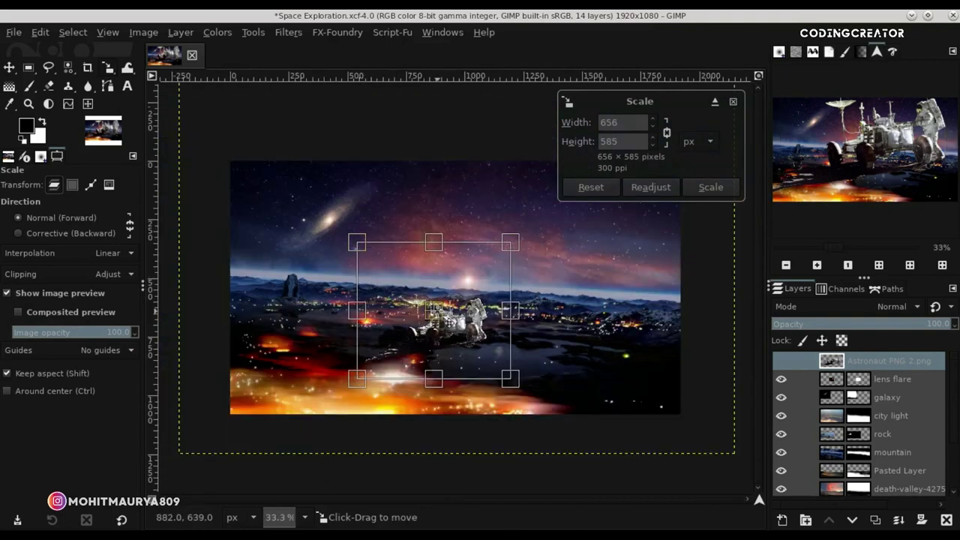
{"action": "left_click_drag", "start_coordinate": [436, 311], "coordinate": [435, 298]}
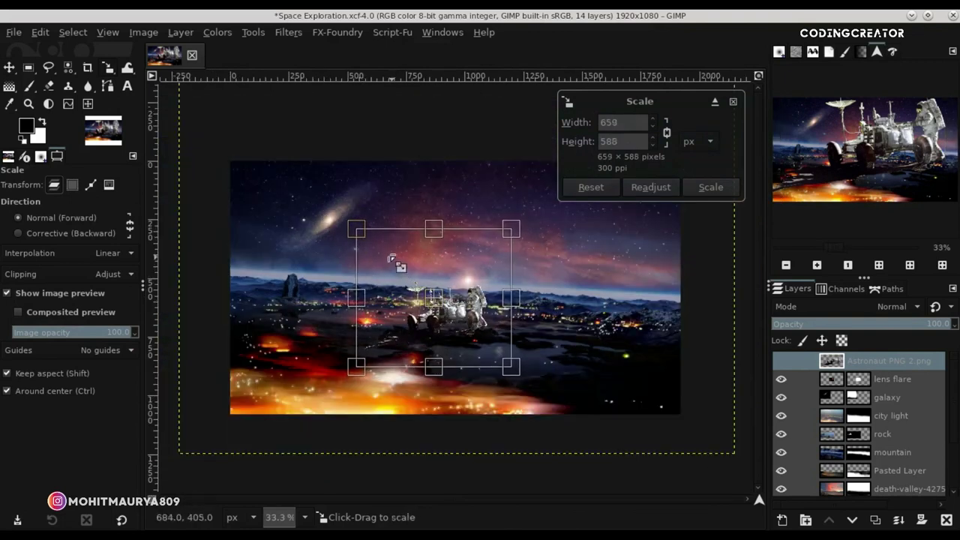
{"action": "left_click_drag", "start_coordinate": [397, 263], "coordinate": [391, 255]}
{"action": "left_click_drag", "start_coordinate": [448, 298], "coordinate": [443, 295]}
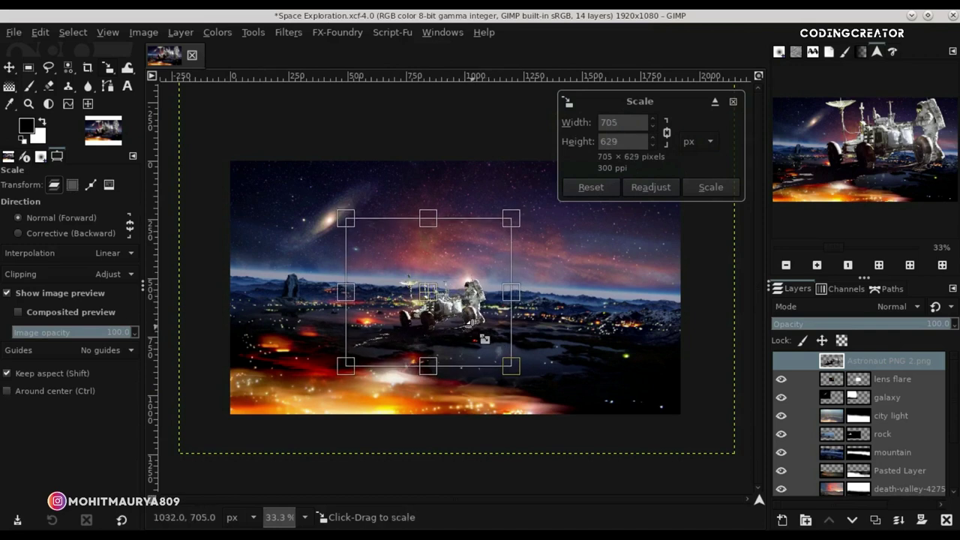
{"action": "left_click", "coordinate": [725, 186]}
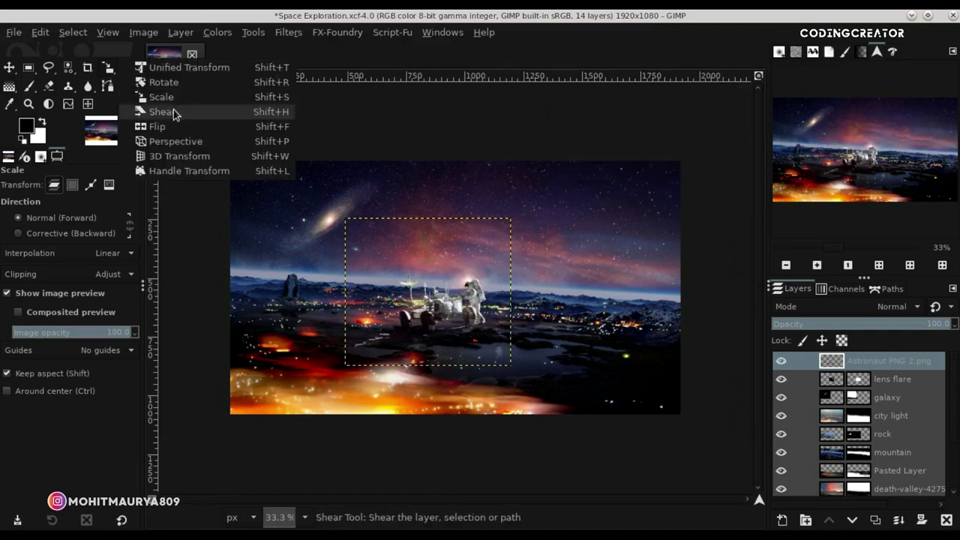
Tilt the astronaut and rover layer by about 7.46°.
{"action": "left_click_drag", "start_coordinate": [110, 71], "coordinate": [171, 81]}
{"action": "left_click_drag", "start_coordinate": [600, 291], "coordinate": [600, 314]}
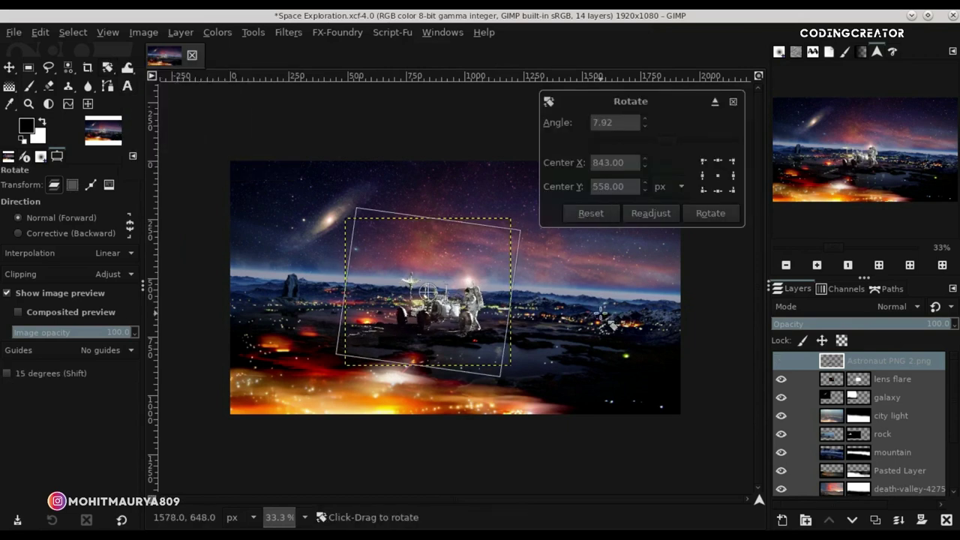
{"action": "left_click_drag", "start_coordinate": [602, 312], "coordinate": [601, 312]}
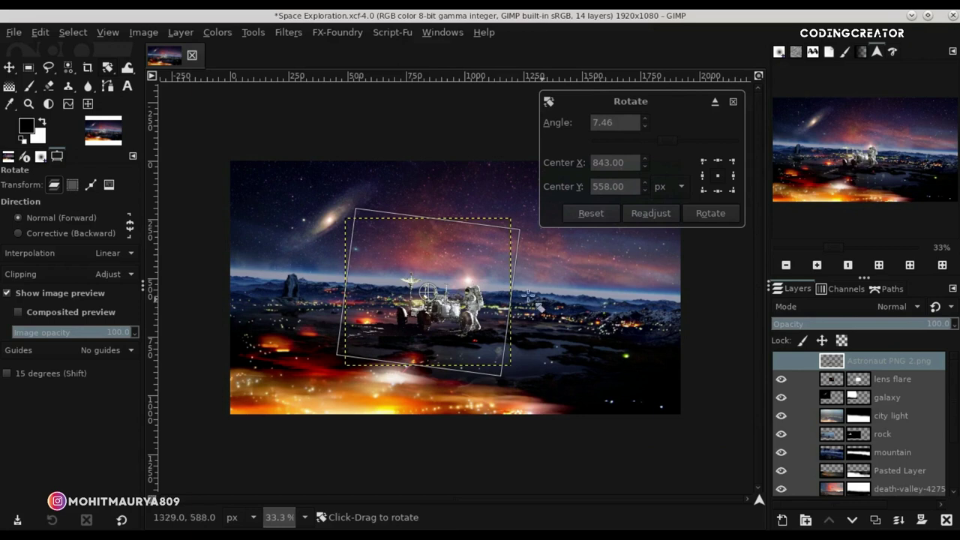
{"action": "left_click", "coordinate": [711, 213]}
Position the astronaut layer on the terrain, shifting it slightly right.
{"action": "key", "text": "m"}
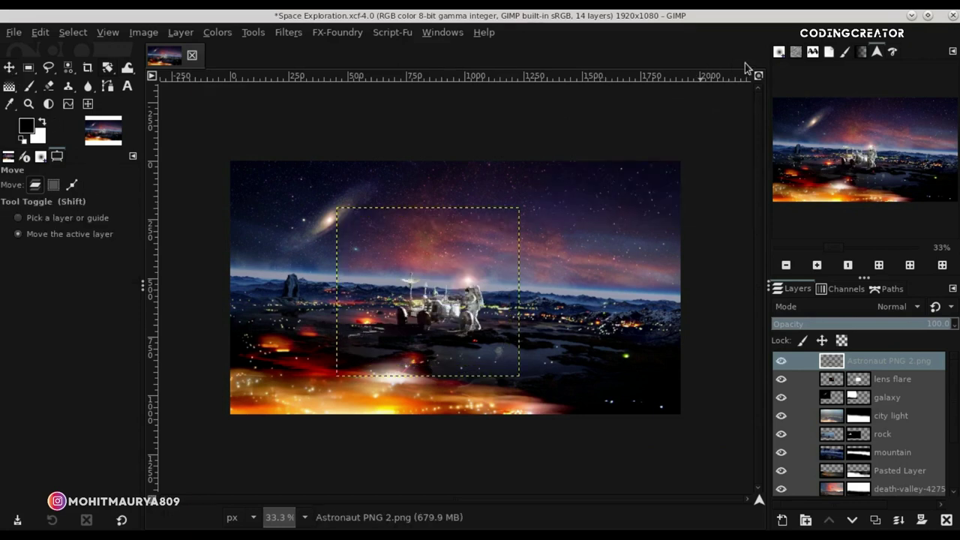
{"action": "left_click", "coordinate": [758, 77]}
{"action": "left_click_drag", "start_coordinate": [409, 364], "coordinate": [427, 363]}
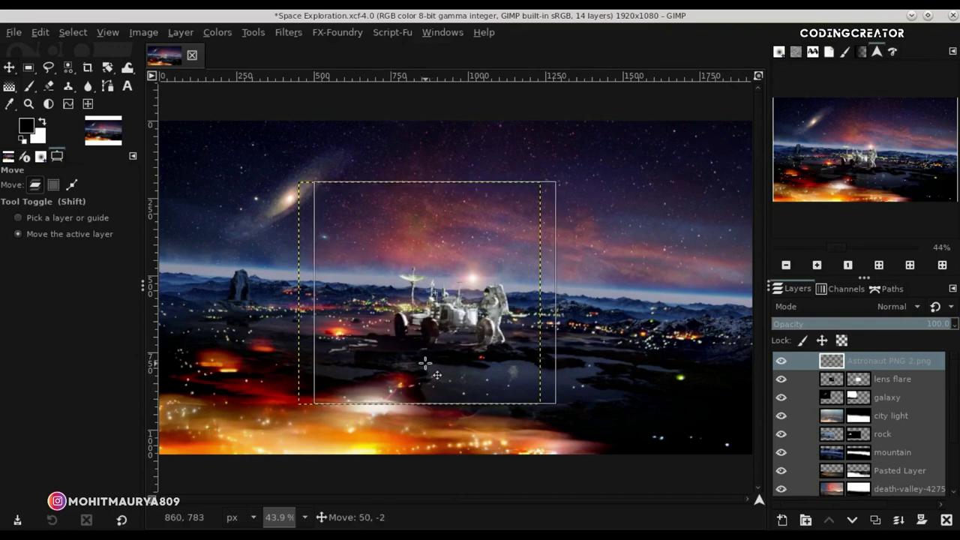
{"action": "left_click_drag", "start_coordinate": [427, 363], "coordinate": [425, 363]}
{"action": "scroll", "coordinate": [425, 363], "scroll_direction": "up", "scroll_amount": 2}
{"action": "scroll", "coordinate": [424, 364], "scroll_direction": "up", "scroll_amount": 1}
{"action": "left_click_drag", "start_coordinate": [515, 364], "coordinate": [541, 361]}
{"action": "scroll", "coordinate": [621, 314], "scroll_direction": "up", "scroll_amount": 1}
{"action": "scroll", "coordinate": [621, 313], "scroll_direction": "up", "scroll_amount": 3}
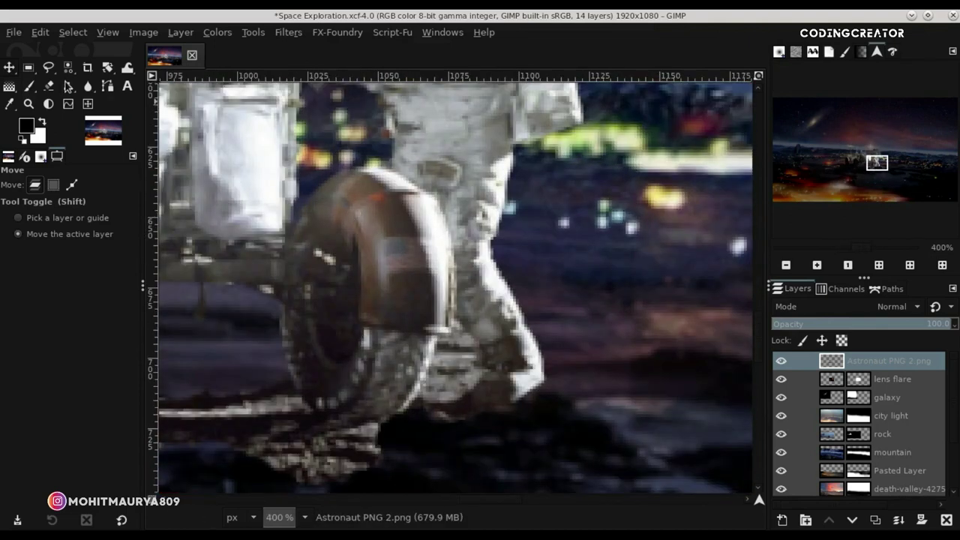
Delete the leftover background between the rover's wheel and the astronaut's leg, then deselect.
{"action": "left_click", "coordinate": [48, 67]}
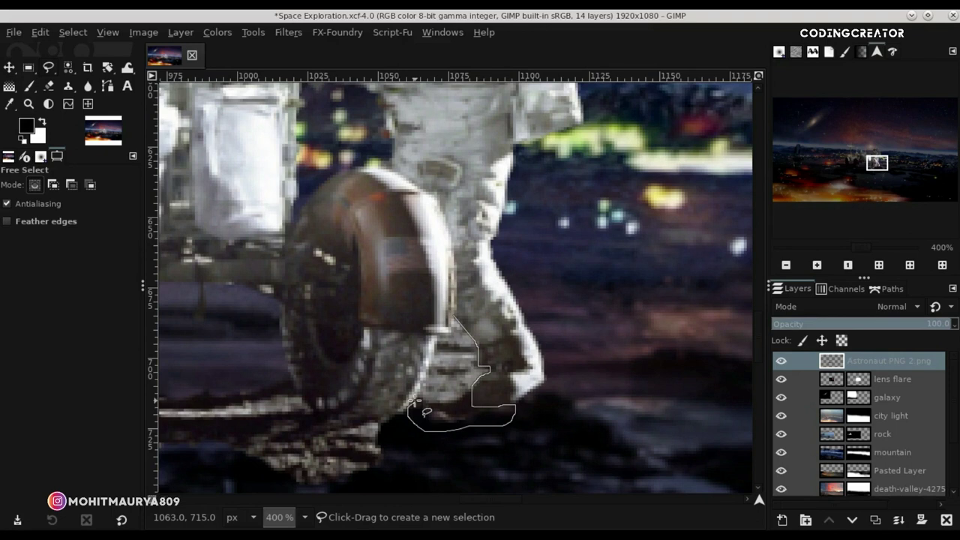
{"action": "left_click", "coordinate": [454, 317]}
{"action": "key", "text": "Return"}
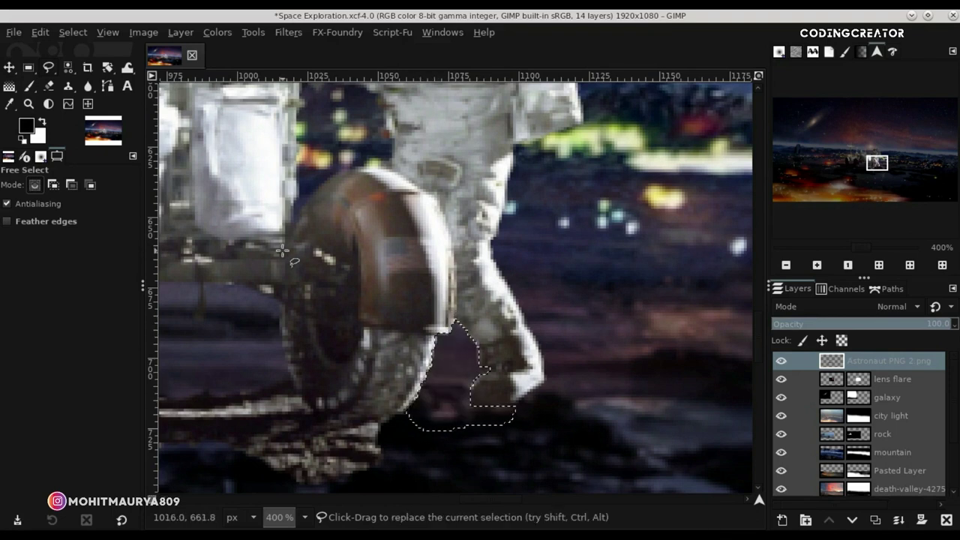
{"action": "left_click", "coordinate": [72, 32]}
{"action": "left_click", "coordinate": [78, 67]}
{"action": "key", "text": "m"}
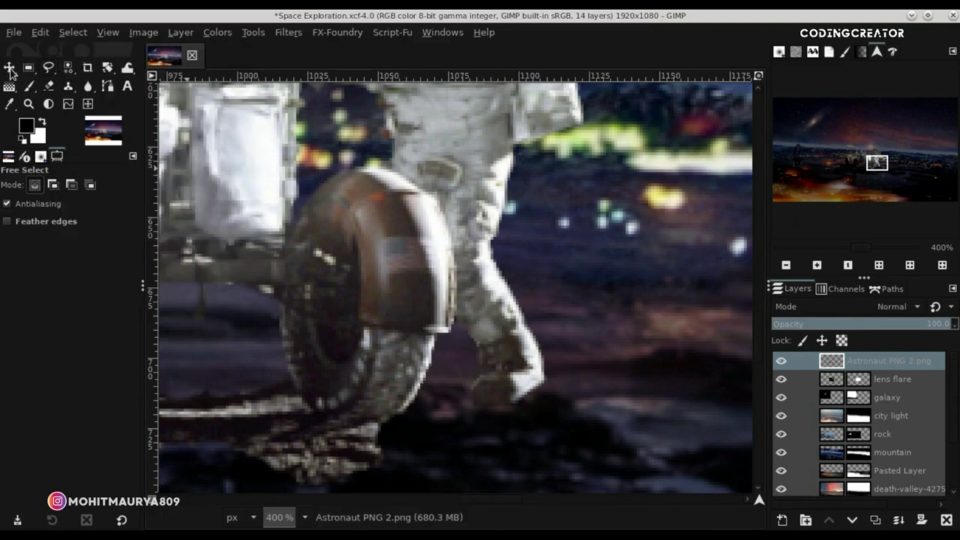
Zoom out to view the whole composite with the rover centred.
{"action": "scroll", "coordinate": [517, 300], "scroll_direction": "down", "scroll_amount": 2}
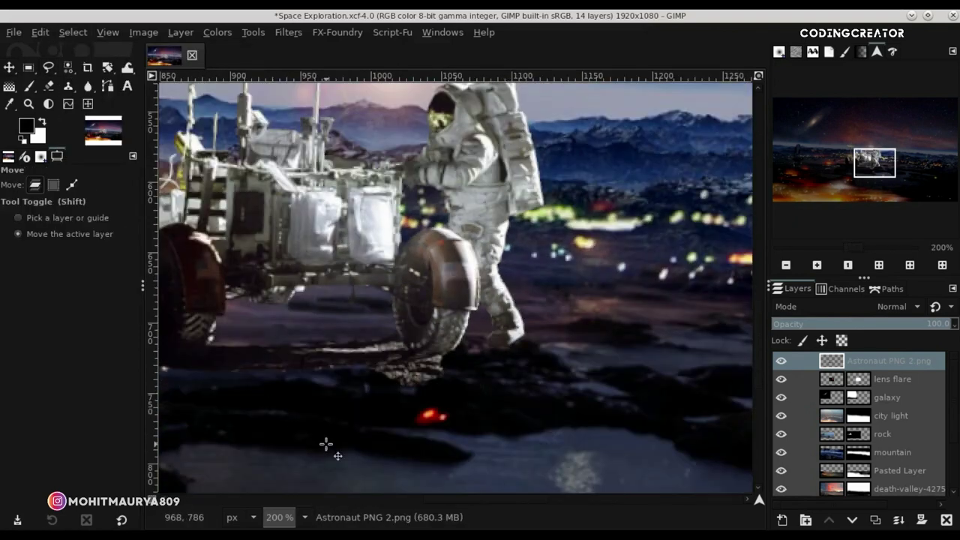
{"action": "mouse_move", "coordinate": [463, 498]}
{"action": "left_mouse_down"}
{"action": "mouse_move", "coordinate": [402, 493]}
{"action": "mouse_move", "coordinate": [423, 493]}
{"action": "left_mouse_up"}
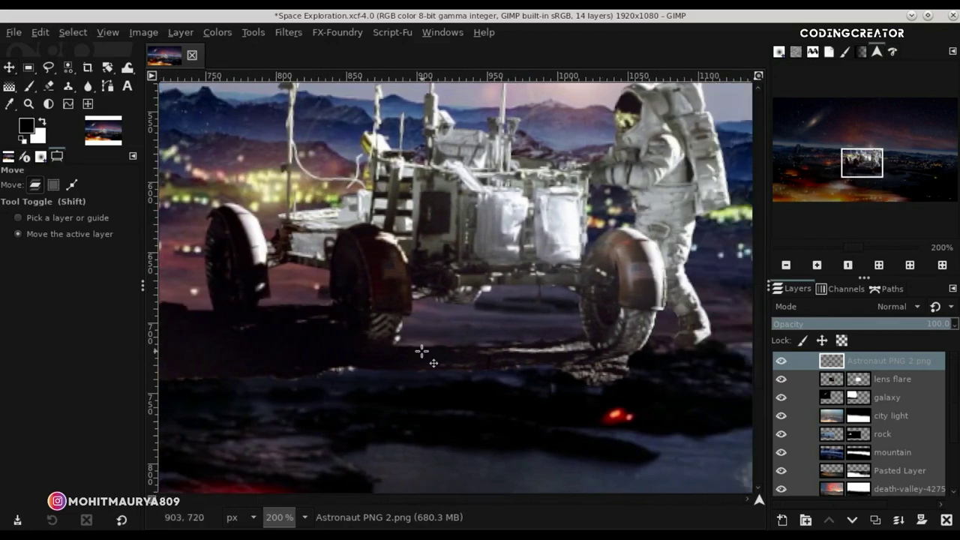
{"action": "scroll", "coordinate": [422, 351], "scroll_direction": "up", "scroll_amount": 2}
{"action": "scroll", "coordinate": [538, 362], "scroll_direction": "down", "scroll_amount": 3}
{"action": "scroll", "coordinate": [538, 362], "scroll_direction": "down", "scroll_amount": 2}
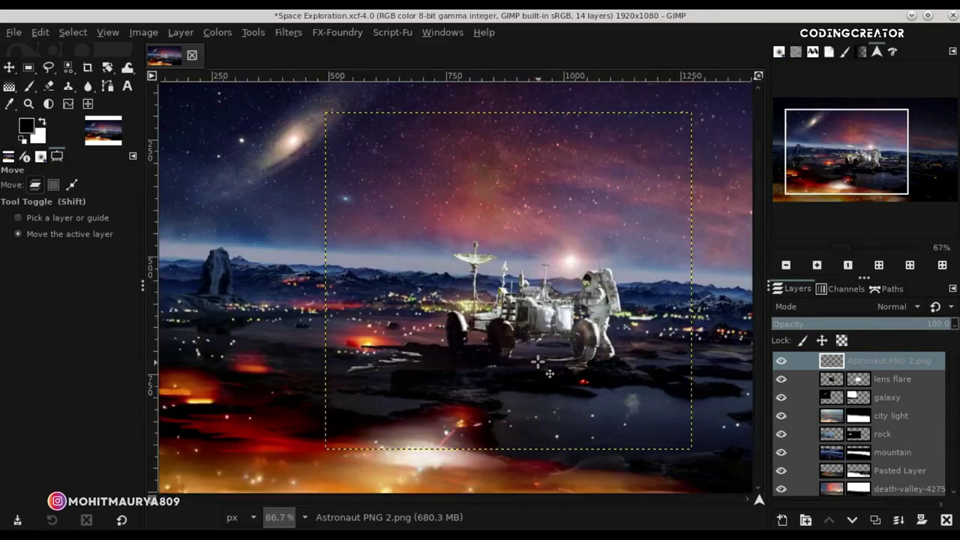
{"action": "scroll", "coordinate": [538, 363], "scroll_direction": "down", "scroll_amount": 1}
{"action": "scroll", "coordinate": [538, 363], "scroll_direction": "up", "scroll_amount": 3}
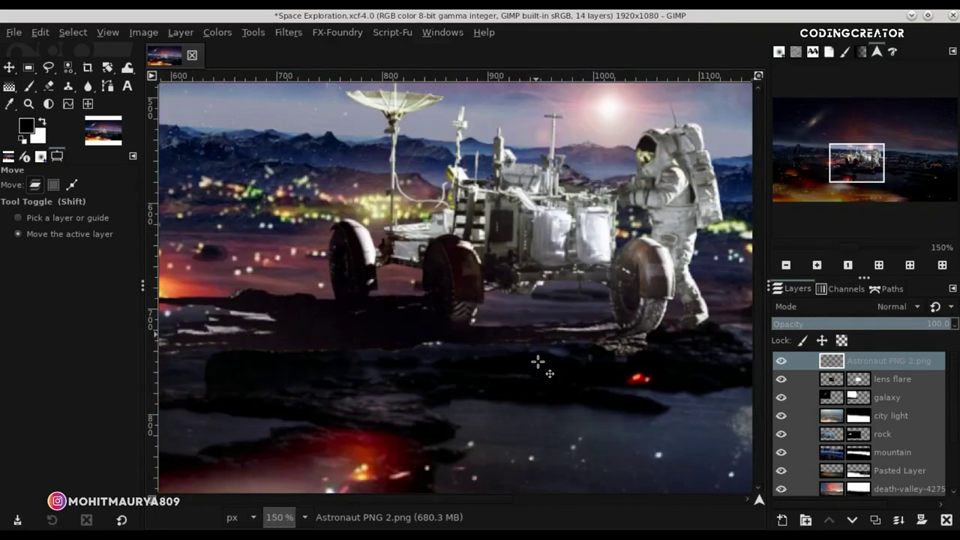
{"action": "scroll", "coordinate": [538, 362], "scroll_direction": "down", "scroll_amount": 2}
{"action": "scroll", "coordinate": [538, 362], "scroll_direction": "down", "scroll_amount": 2}
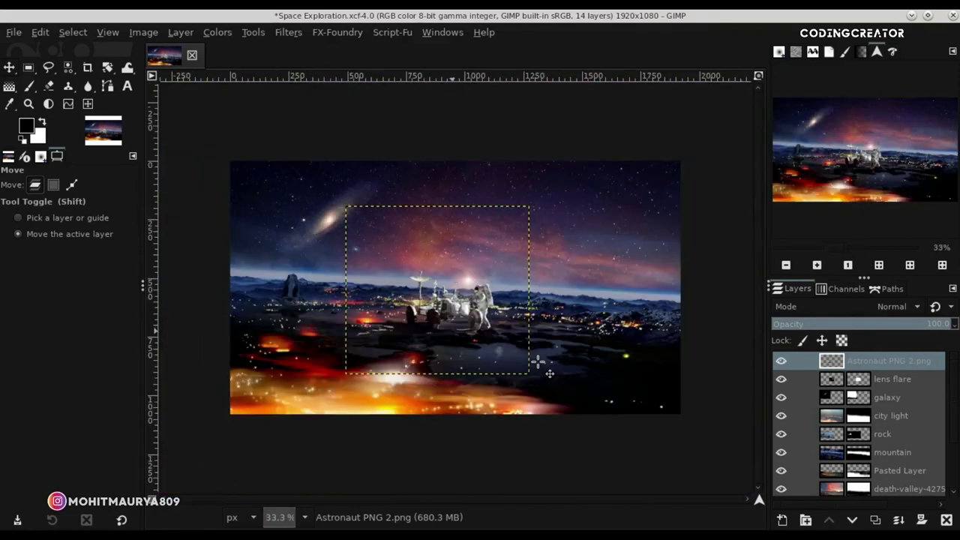
Duplicate the astronaut layer, move the original to the bottom, and select the copy.
{"action": "left_click", "coordinate": [758, 78]}
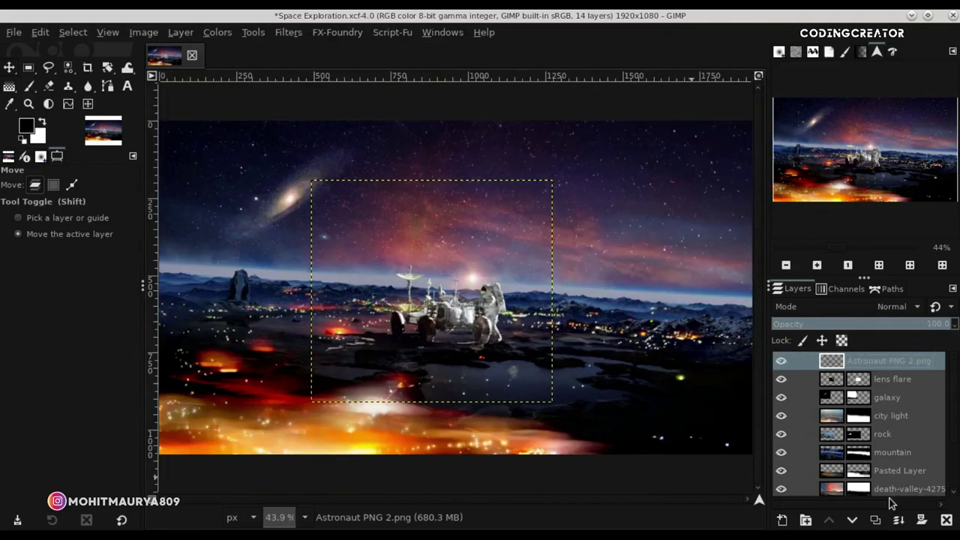
{"action": "left_click", "coordinate": [875, 520]}
{"action": "left_click_drag", "start_coordinate": [825, 379], "coordinate": [881, 489]}
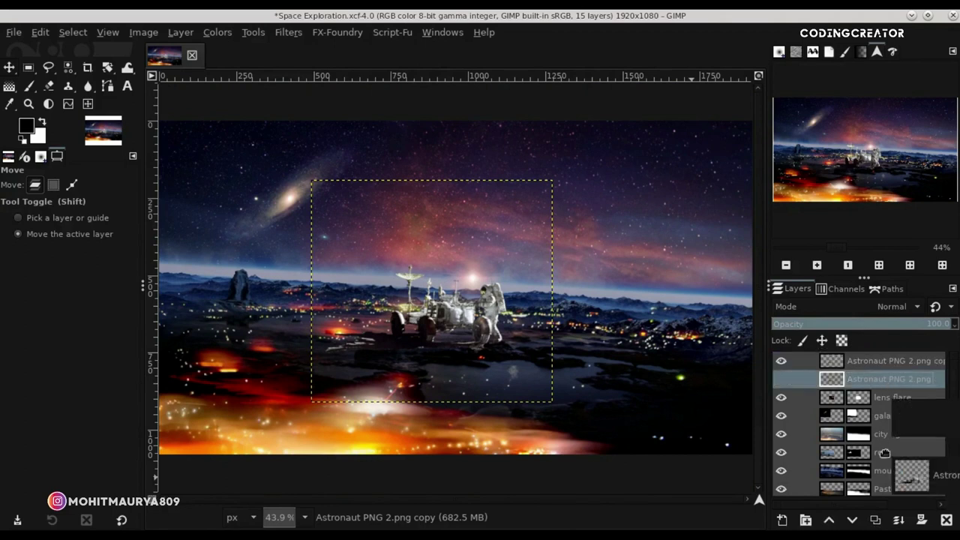
{"action": "scroll", "coordinate": [886, 420], "scroll_direction": "up", "scroll_amount": 5}
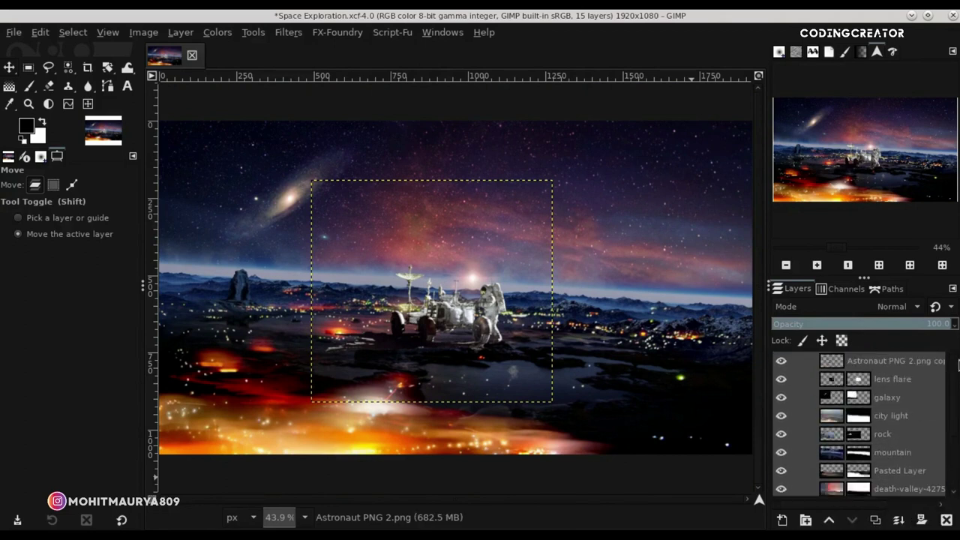
{"action": "left_click", "coordinate": [890, 361]}
Apply Curves to the astronaut copy: white point 237, upper midtone raised, lower midtone lowered.
{"action": "left_click", "coordinate": [207, 34]}
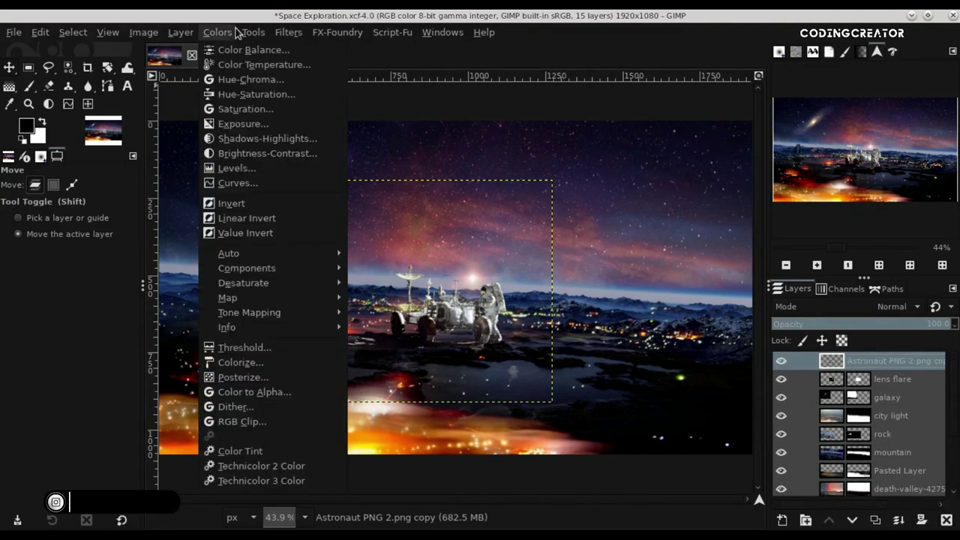
{"action": "key", "text": "Return"}
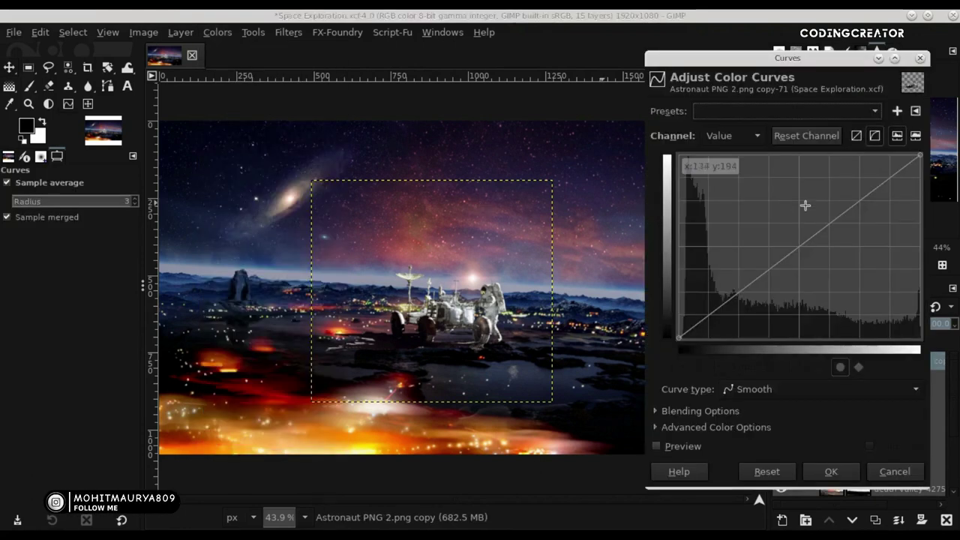
{"action": "left_click", "coordinate": [679, 333]}
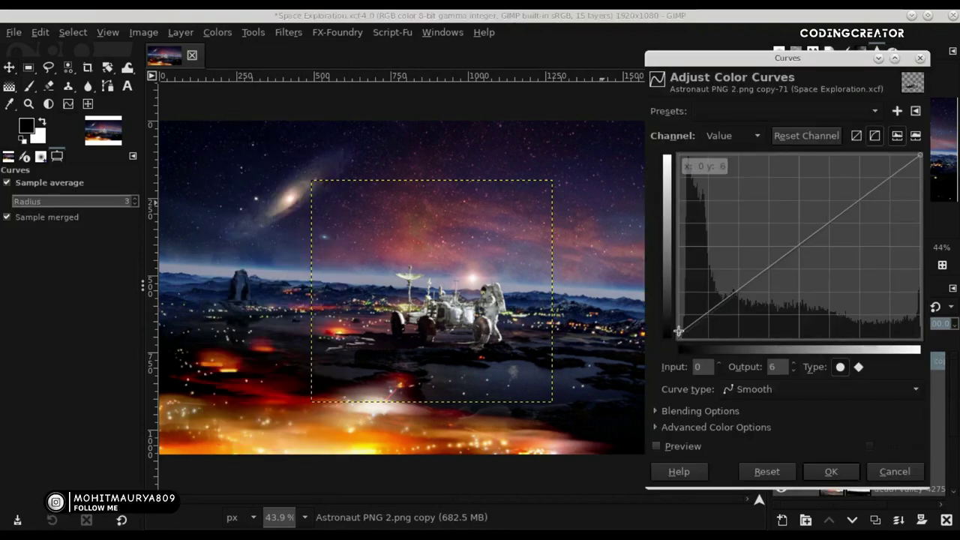
{"action": "left_click_drag", "start_coordinate": [921, 155], "coordinate": [926, 164]}
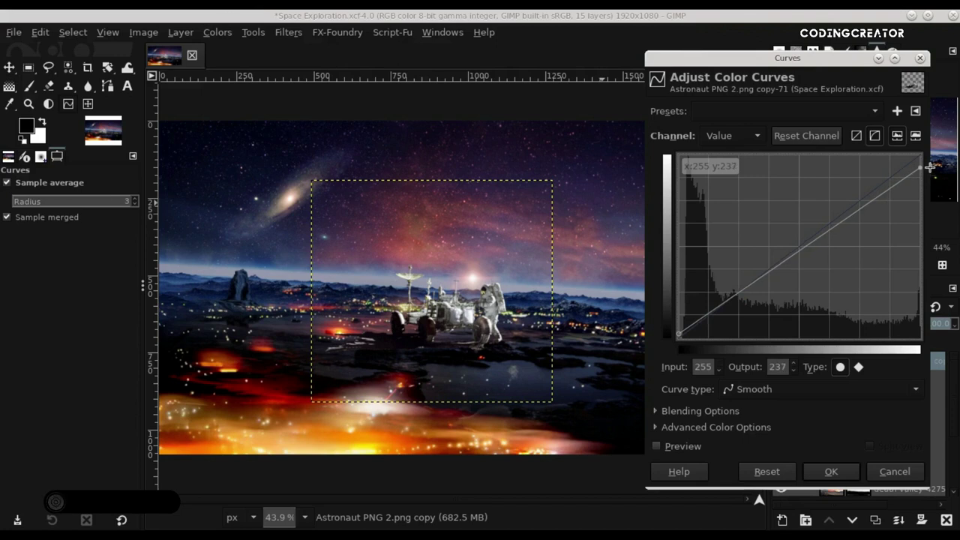
{"action": "left_click", "coordinate": [827, 225]}
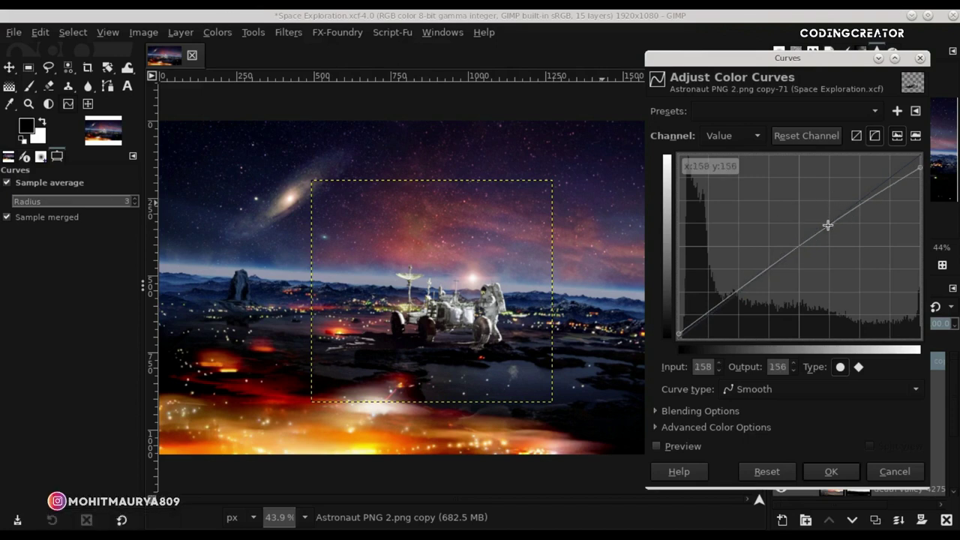
{"action": "left_click_drag", "start_coordinate": [828, 226], "coordinate": [830, 219]}
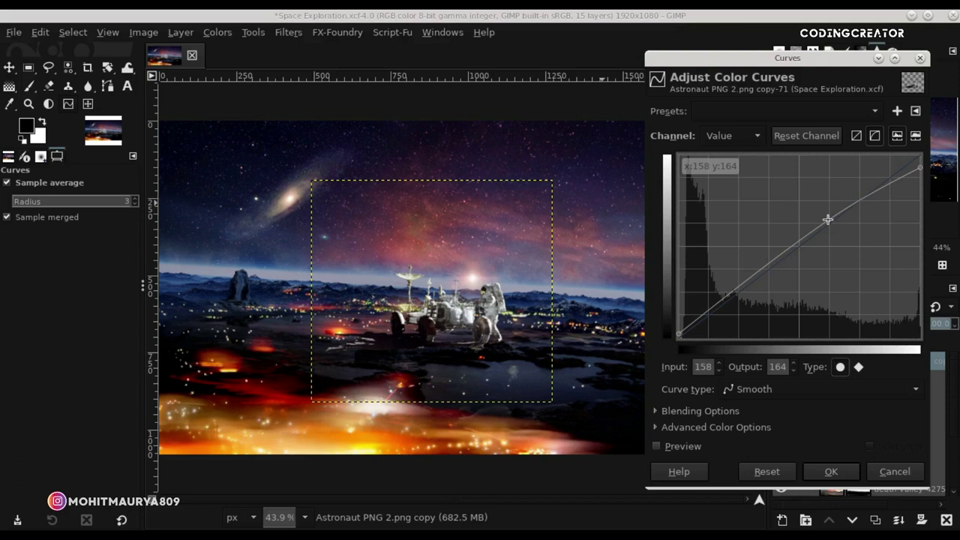
{"action": "left_click", "coordinate": [768, 265]}
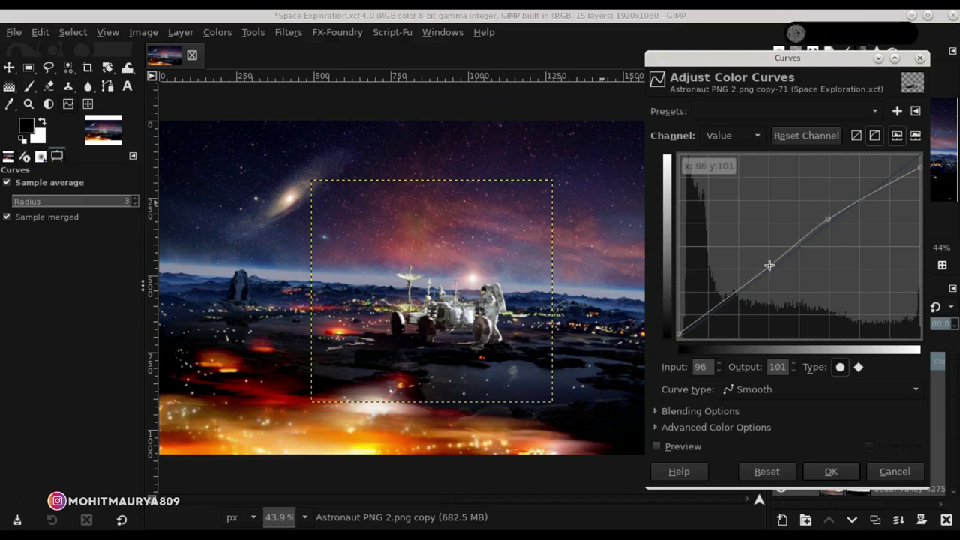
{"action": "left_click_drag", "start_coordinate": [768, 265], "coordinate": [767, 273]}
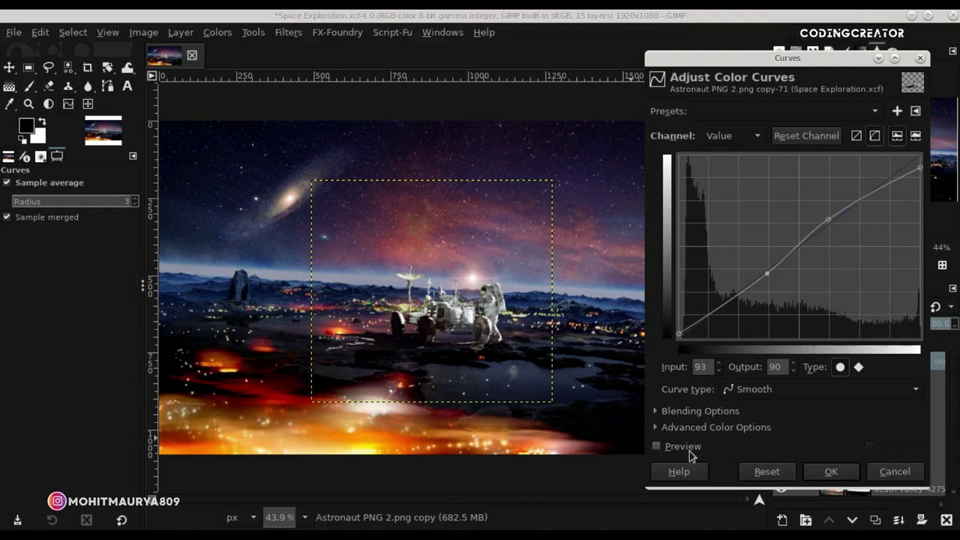
{"action": "left_click", "coordinate": [831, 471]}
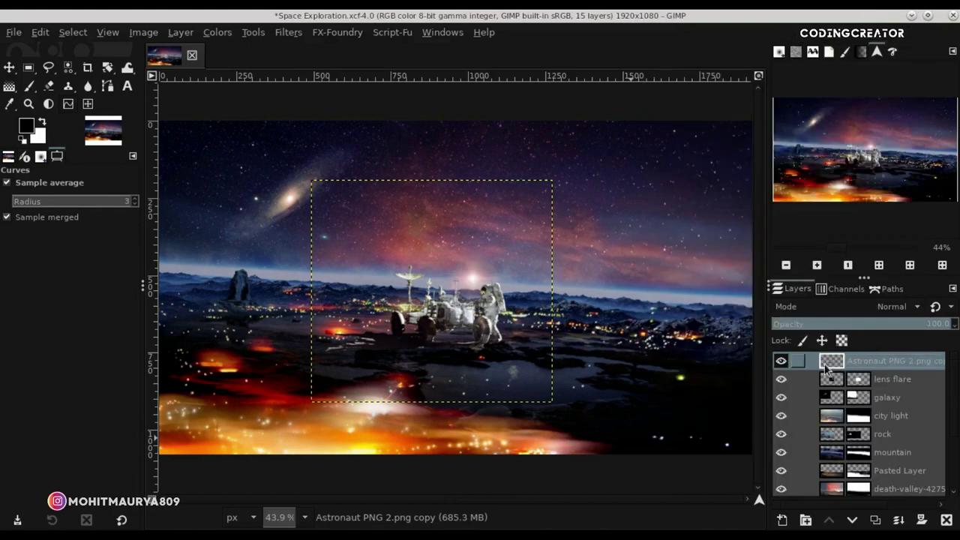
Group the astronaut in Layer Group #1 and add a new Overlay-mode layer above it.
{"action": "left_click", "coordinate": [805, 523]}
{"action": "left_click_drag", "start_coordinate": [832, 379], "coordinate": [834, 363]}
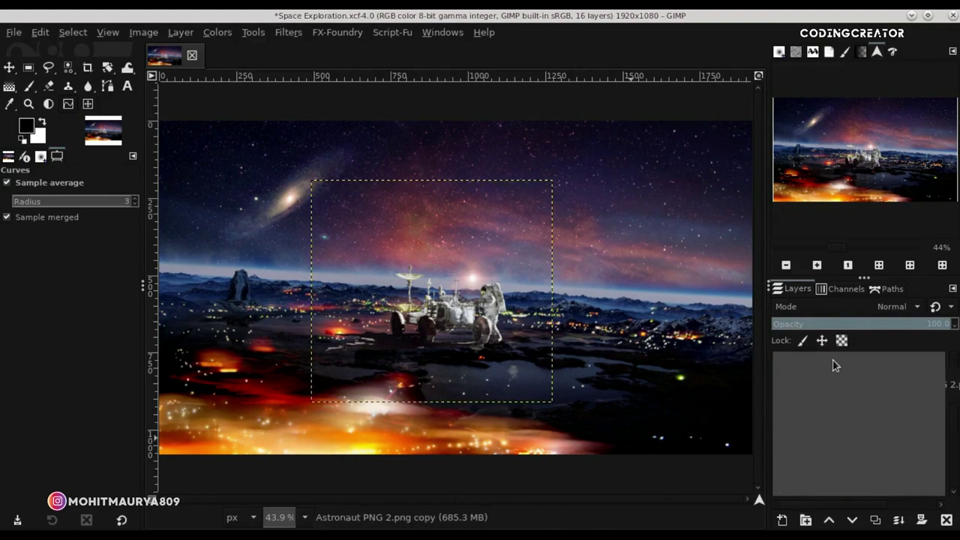
{"action": "left_click", "coordinate": [782, 520]}
{"action": "left_click", "coordinate": [856, 512]}
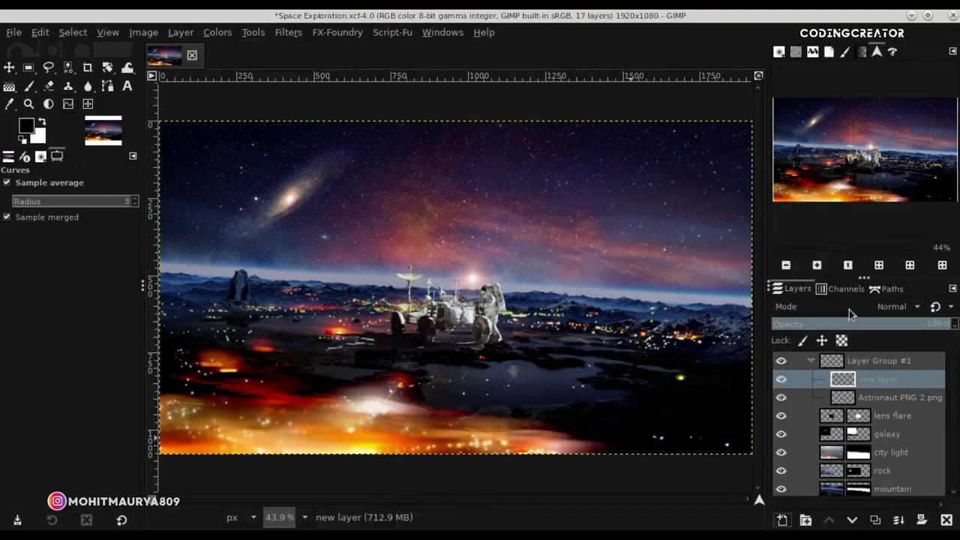
{"action": "left_click", "coordinate": [850, 311]}
{"action": "left_click", "coordinate": [836, 381]}
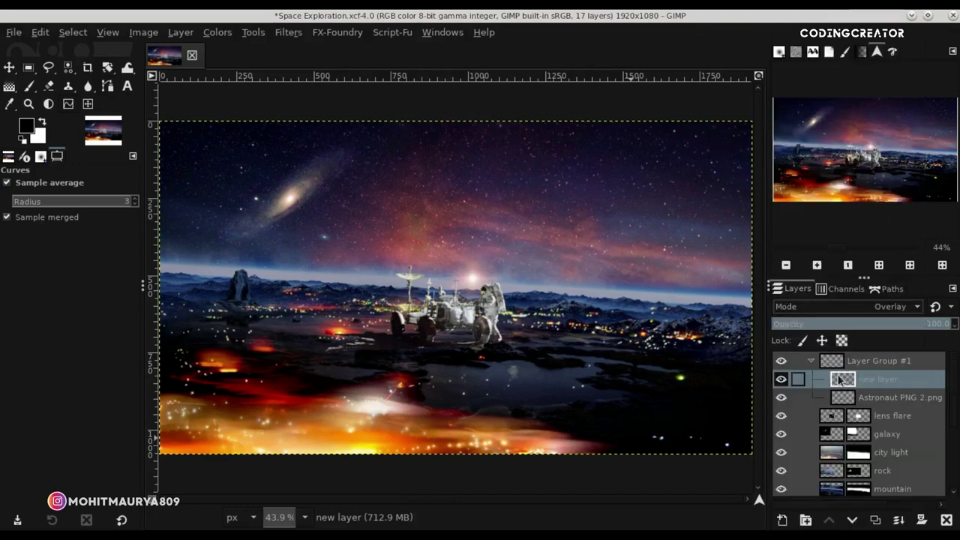
{"action": "right_click", "coordinate": [852, 379]}
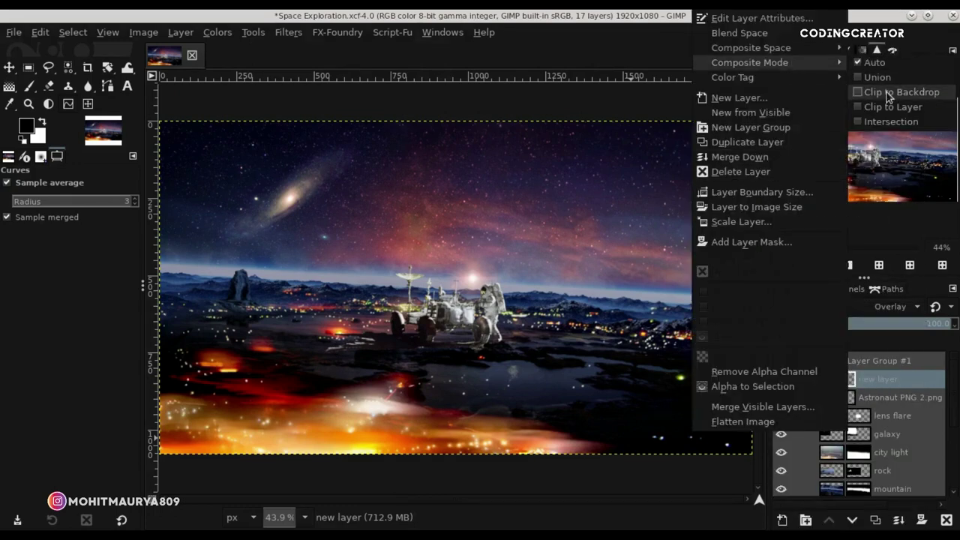
{"action": "left_click", "coordinate": [888, 94]}
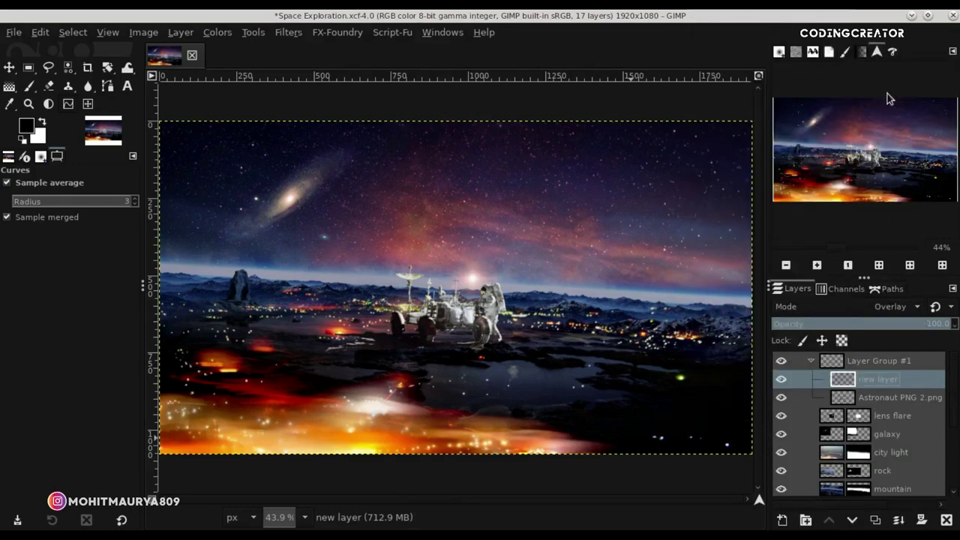
Fill the new Overlay layer with 50% grey (808080) foreground colour.
{"action": "left_click", "coordinate": [25, 132]}
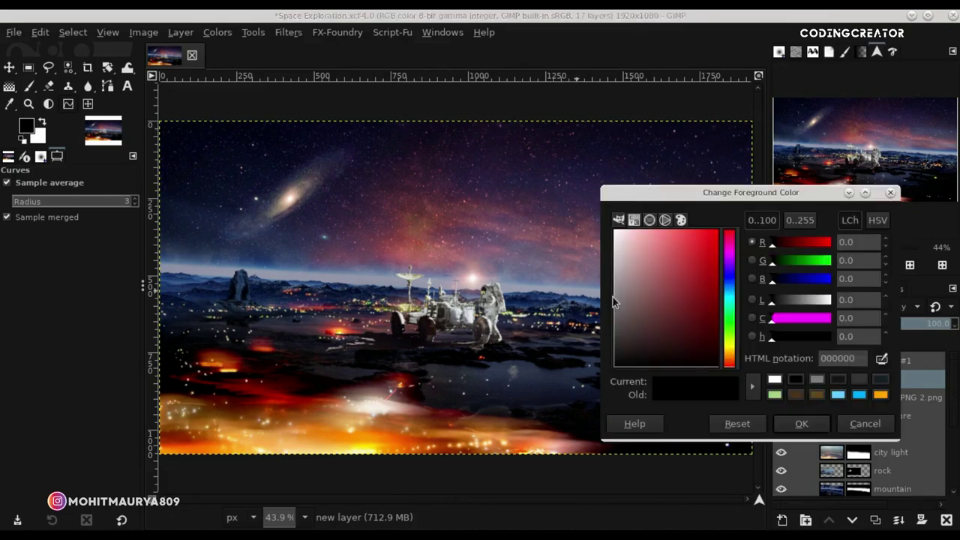
{"action": "left_click", "coordinate": [816, 379]}
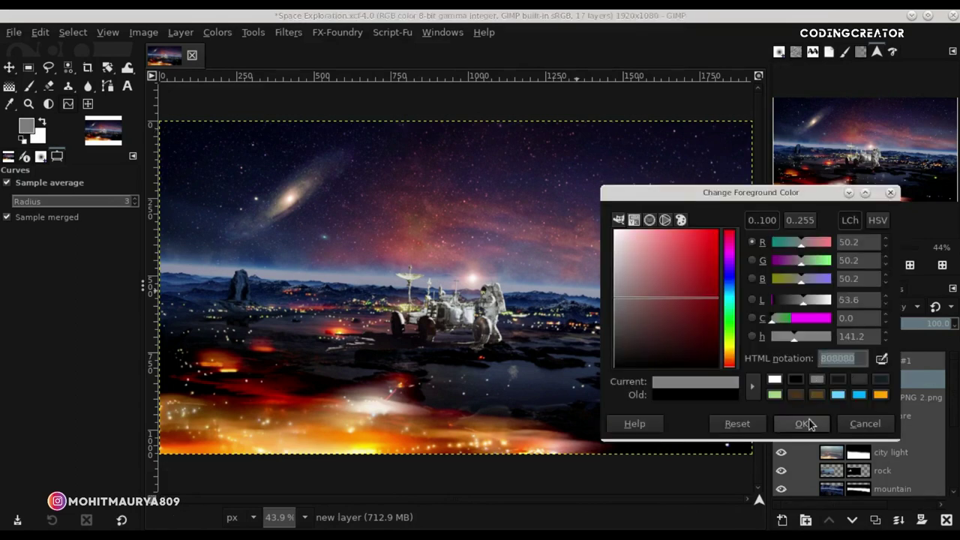
{"action": "left_click", "coordinate": [801, 424]}
{"action": "left_click", "coordinate": [42, 32]}
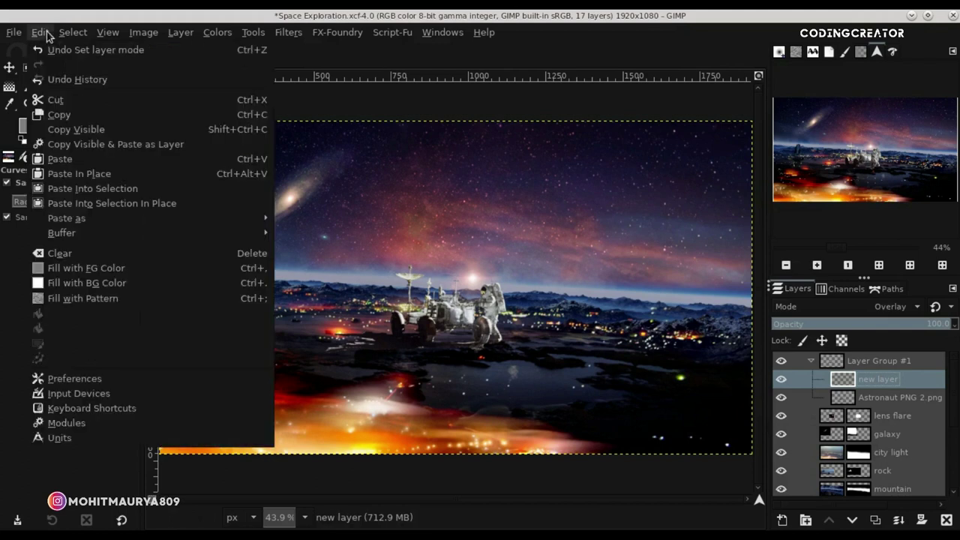
{"action": "left_click", "coordinate": [90, 270]}
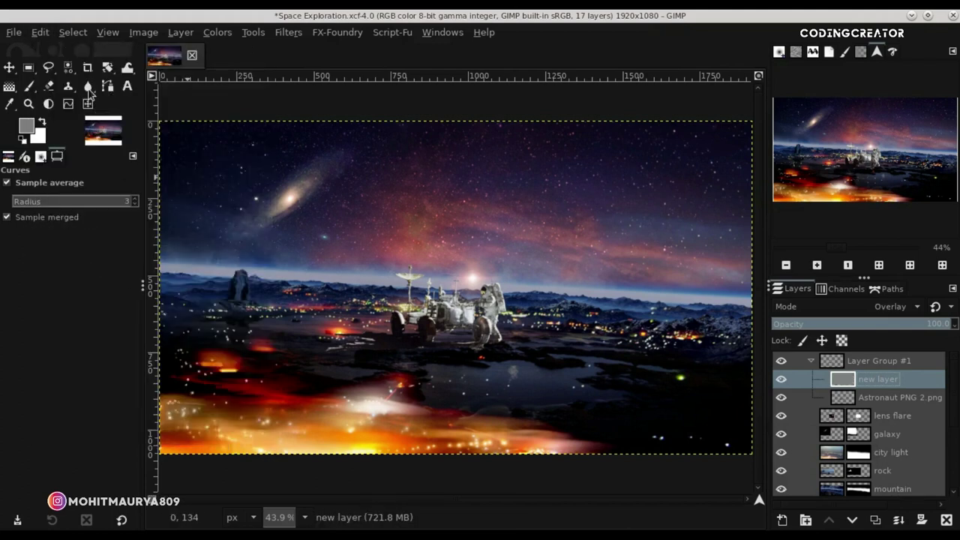
Switch to the Dodge / Burn tool and zoom to 150% on the rover and astronaut.
{"action": "left_click_drag", "start_coordinate": [89, 92], "coordinate": [142, 112]}
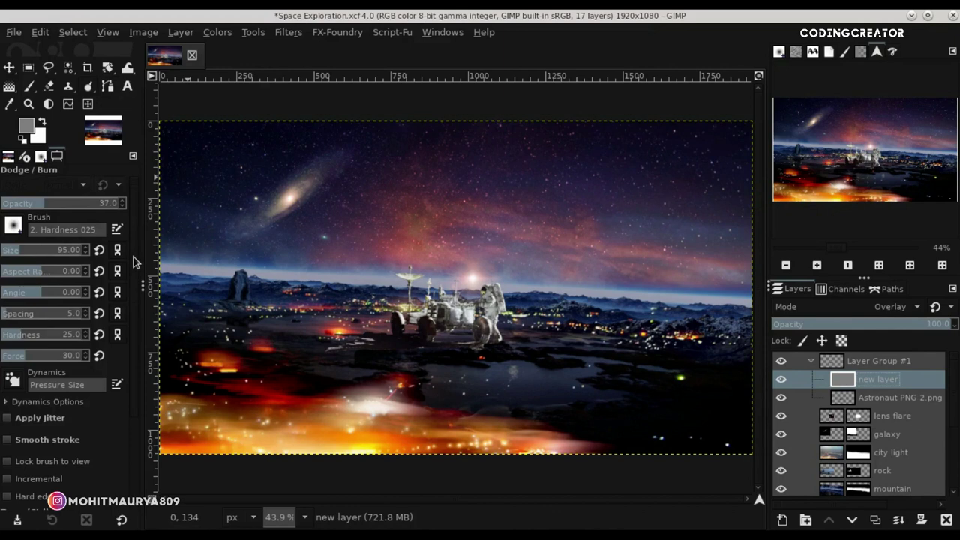
{"action": "scroll", "coordinate": [135, 337], "scroll_direction": "down", "scroll_amount": 3}
{"action": "scroll", "coordinate": [130, 441], "scroll_direction": "up", "scroll_amount": 3}
{"action": "scroll", "coordinate": [498, 348], "scroll_direction": "up", "scroll_amount": 1}
{"action": "scroll", "coordinate": [499, 348], "scroll_direction": "up", "scroll_amount": 2}
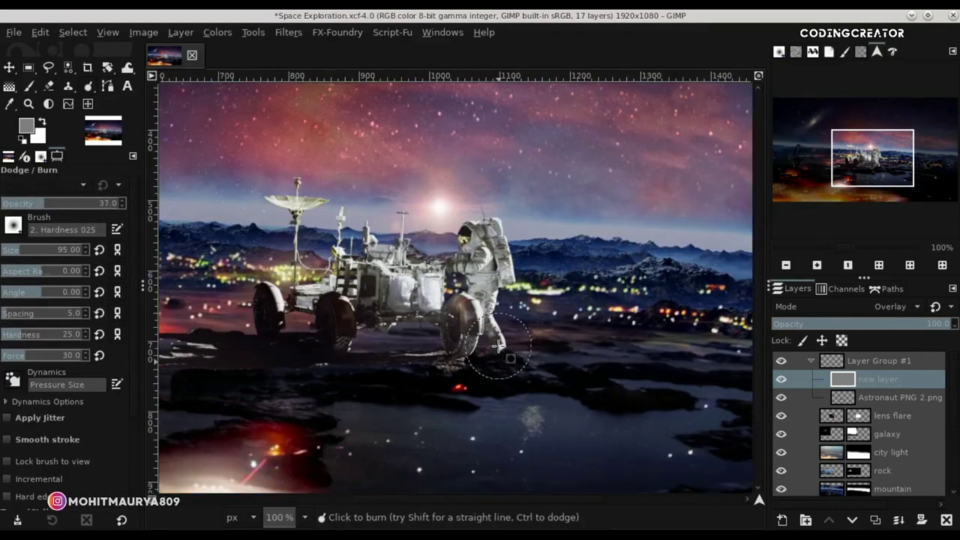
{"action": "scroll", "coordinate": [495, 340], "scroll_direction": "up", "scroll_amount": 1}
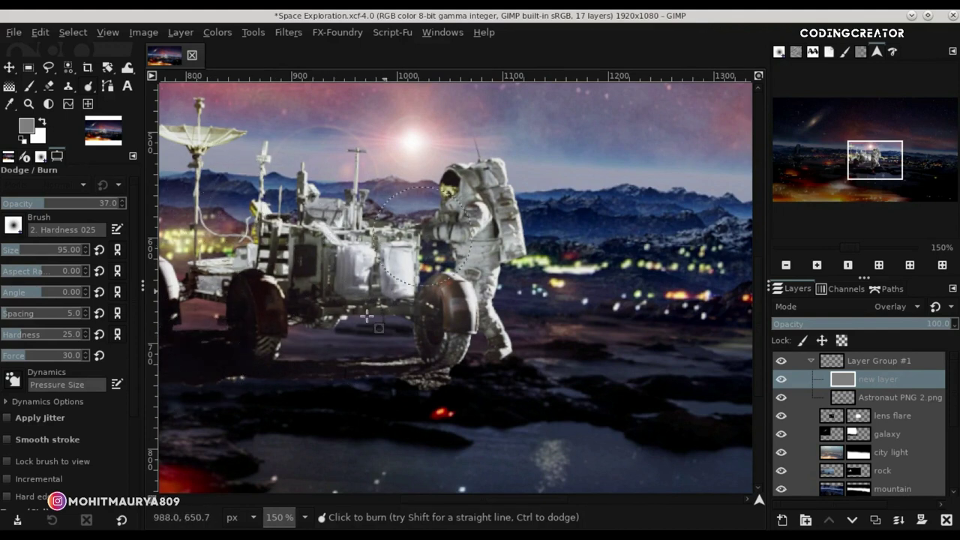
{"action": "scroll", "coordinate": [450, 443], "scroll_direction": "left", "scroll_amount": 5}
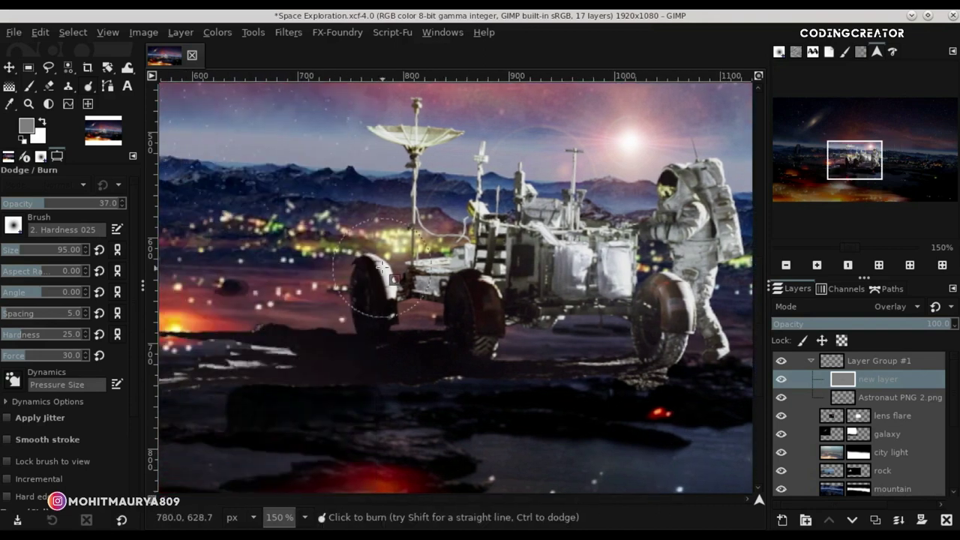
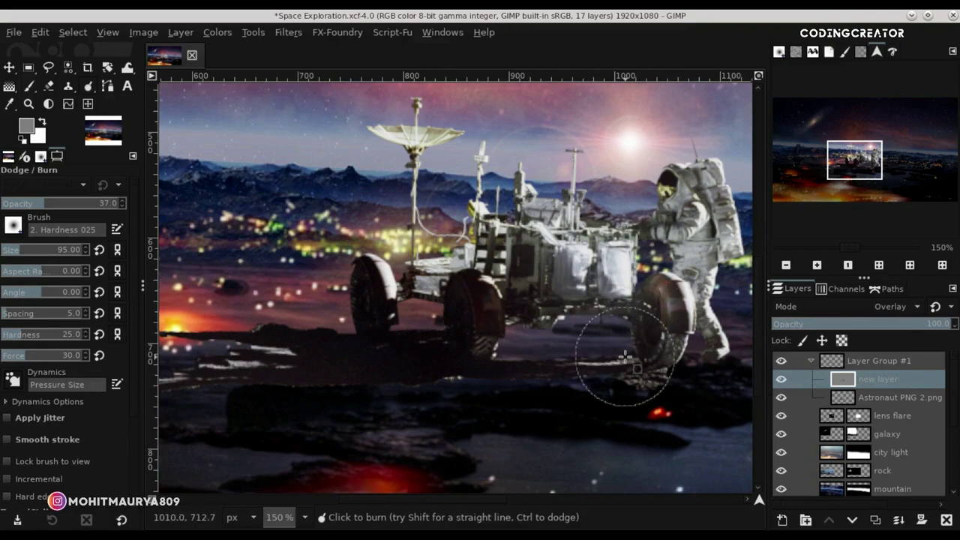
Show the new layer again and add a white layer mask to the Astronaut PNG 2.png copy layer.
{"action": "left_click", "coordinate": [782, 379]}
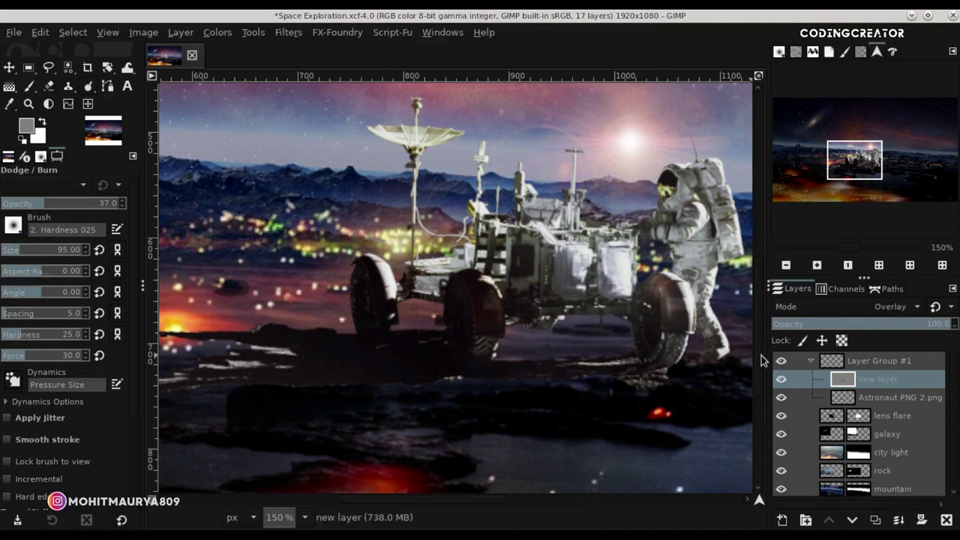
{"action": "scroll", "coordinate": [489, 495], "scroll_direction": "left", "scroll_amount": 1}
{"action": "scroll", "coordinate": [488, 495], "scroll_direction": "left", "scroll_amount": 3}
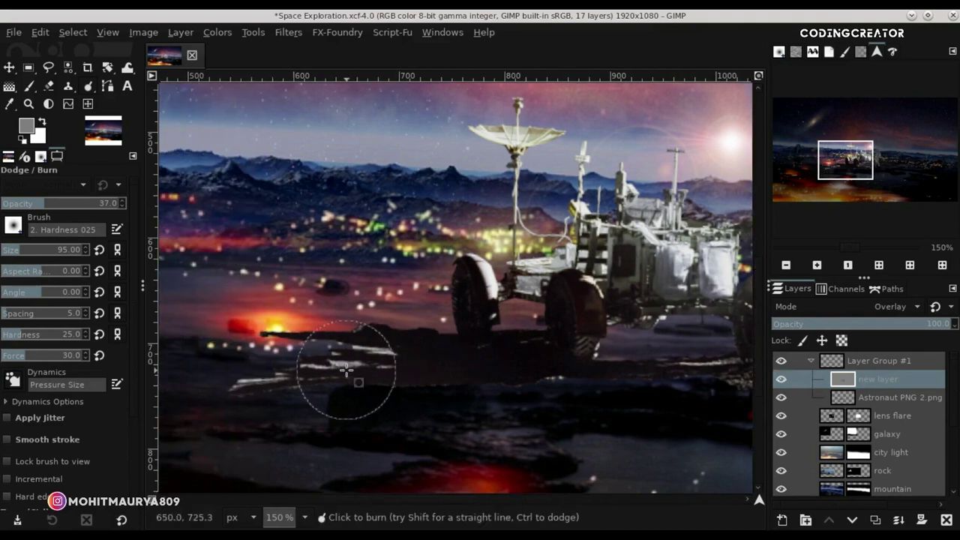
{"action": "left_click", "coordinate": [875, 398]}
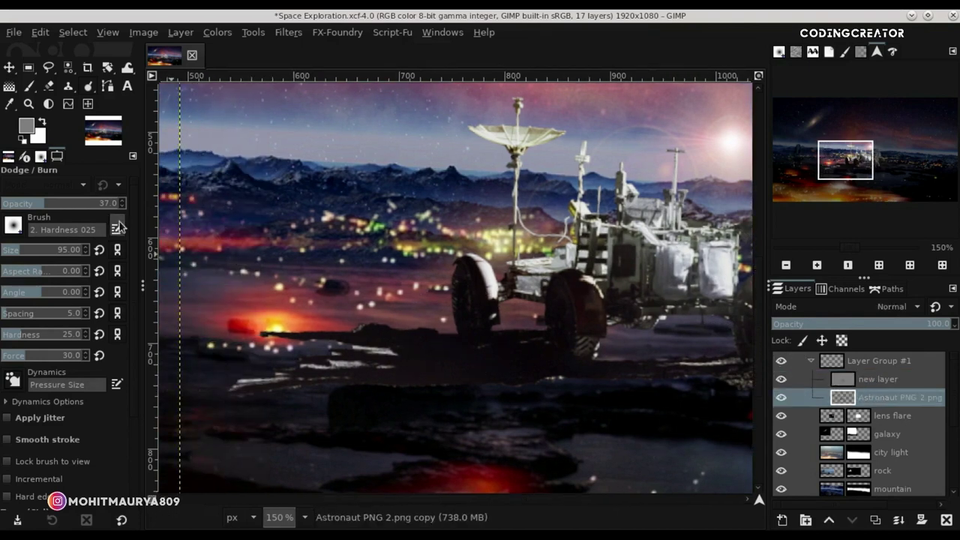
{"action": "left_click", "coordinate": [922, 520]}
{"action": "left_click", "coordinate": [861, 512]}
Paint black at about one-third opacity to hide the dark object near the red light.
{"action": "left_click", "coordinate": [29, 87]}
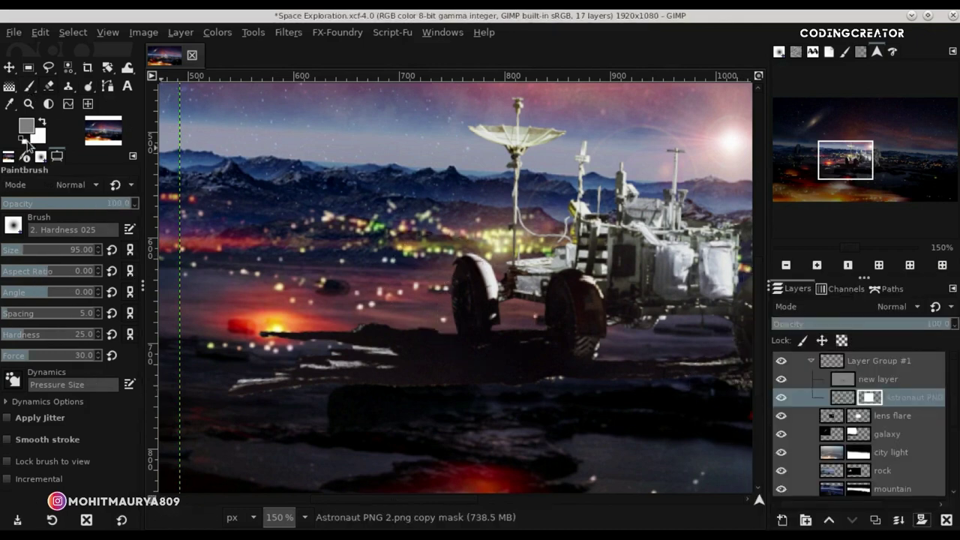
{"action": "left_click", "coordinate": [23, 139]}
{"action": "left_click_drag", "start_coordinate": [63, 203], "coordinate": [50, 204]}
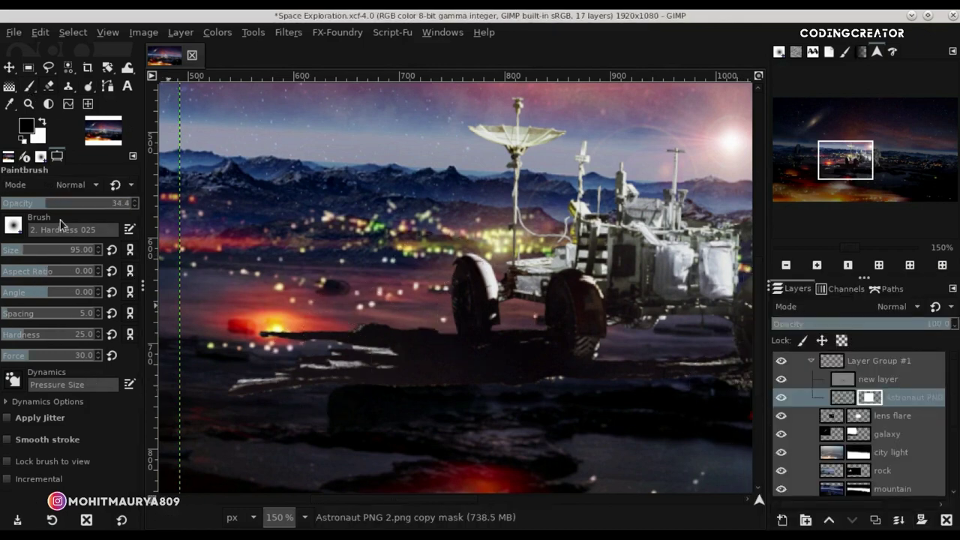
{"action": "mouse_move", "coordinate": [240, 354]}
{"action": "left_mouse_down"}
{"action": "mouse_move", "coordinate": [353, 334]}
{"action": "mouse_move", "coordinate": [274, 373]}
{"action": "mouse_move", "coordinate": [275, 361]}
{"action": "mouse_move", "coordinate": [290, 365]}
{"action": "mouse_move", "coordinate": [262, 365]}
{"action": "mouse_move", "coordinate": [395, 409]}
{"action": "mouse_move", "coordinate": [311, 403]}
{"action": "mouse_move", "coordinate": [295, 382]}
{"action": "mouse_move", "coordinate": [264, 378]}
{"action": "mouse_move", "coordinate": [402, 344]}
{"action": "mouse_move", "coordinate": [285, 392]}
{"action": "mouse_move", "coordinate": [448, 398]}
{"action": "mouse_move", "coordinate": [292, 388]}
{"action": "mouse_move", "coordinate": [364, 350]}
{"action": "mouse_move", "coordinate": [442, 396]}
{"action": "mouse_move", "coordinate": [565, 407]}
{"action": "left_mouse_up"}
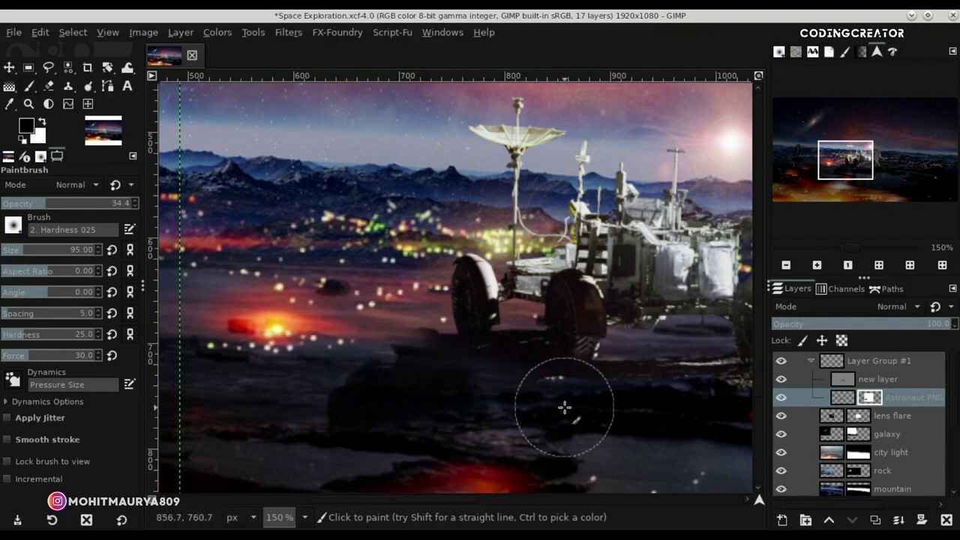
Bring the astronaut back into view, make the new layer visible, and restore full brush opacity.
{"action": "left_click_drag", "start_coordinate": [459, 506], "coordinate": [483, 509]}
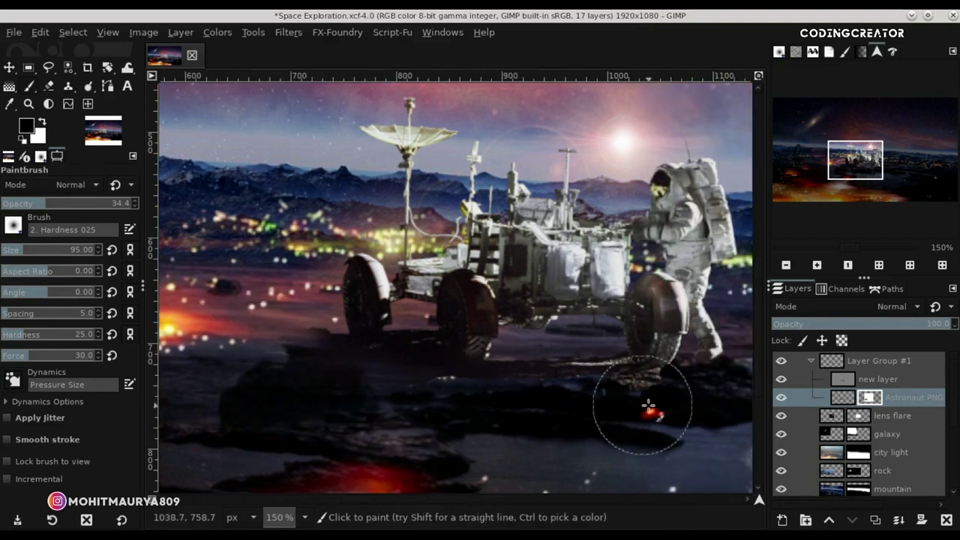
{"action": "left_click", "coordinate": [781, 378]}
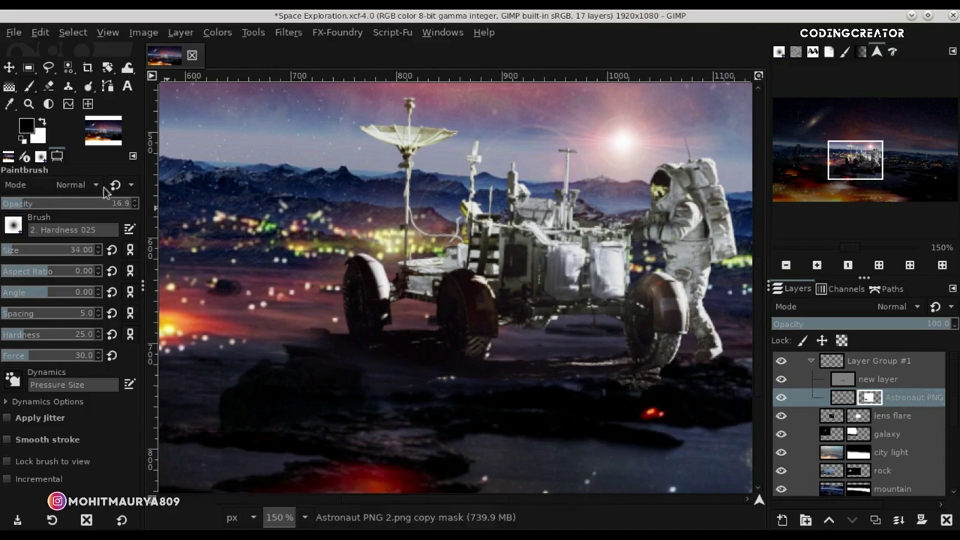
{"action": "left_click_drag", "start_coordinate": [41, 205], "coordinate": [138, 203]}
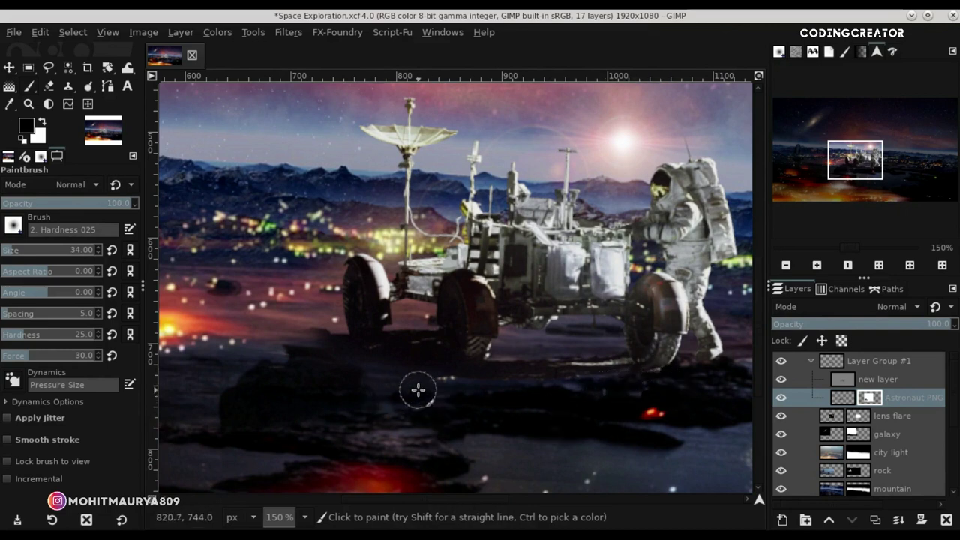
{"action": "scroll", "coordinate": [342, 386], "scroll_direction": "left", "scroll_amount": 3}
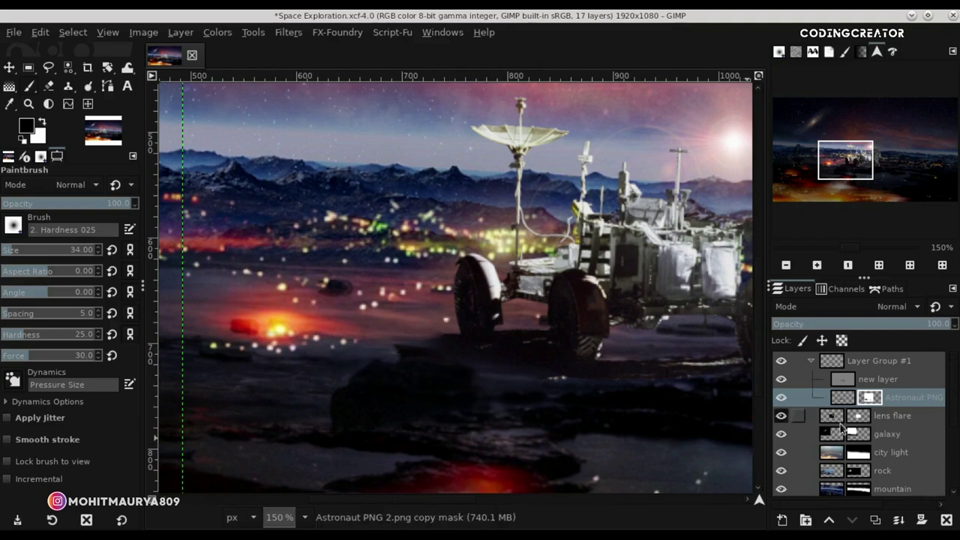
Add new layer #1 below the astronaut and paint a size-34 shadow under the rover's front wheel.
{"action": "left_click", "coordinate": [782, 522], "text": "shift"}
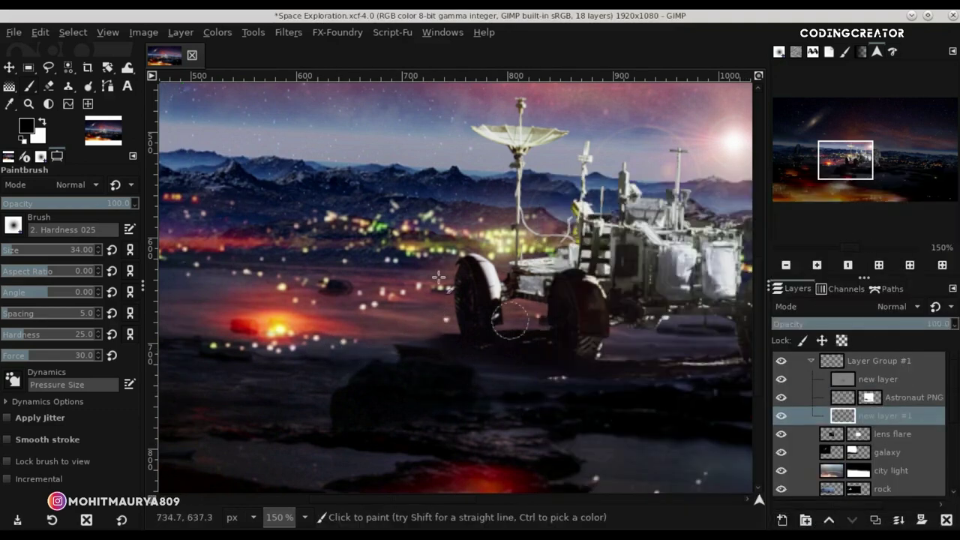
{"action": "left_click", "coordinate": [30, 204]}
{"action": "left_click", "coordinate": [25, 253]}
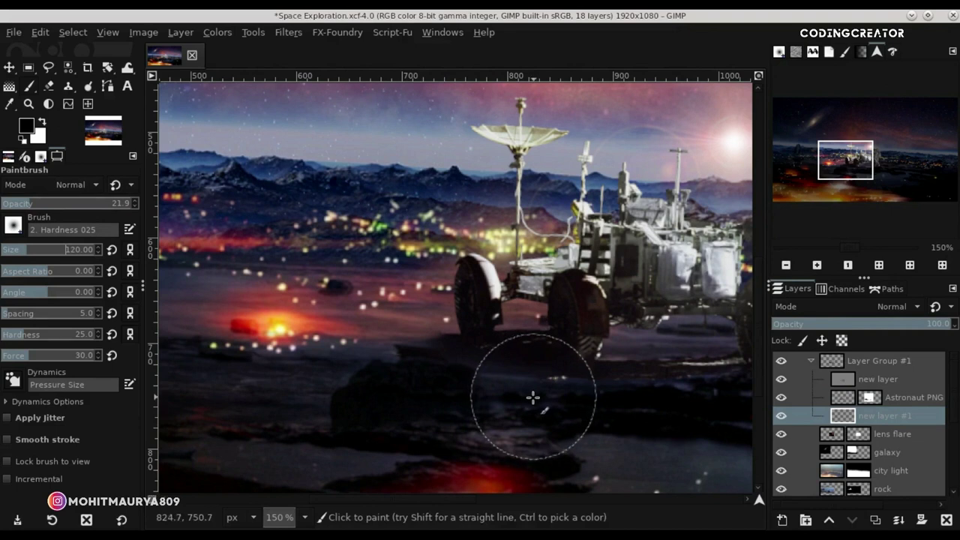
{"action": "left_click", "coordinate": [18, 252]}
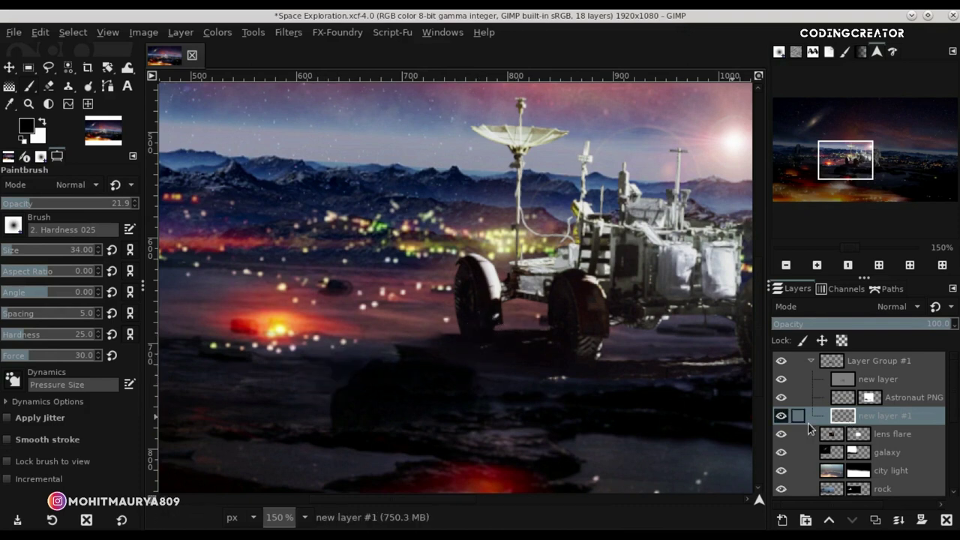
{"action": "left_click_drag", "start_coordinate": [368, 372], "coordinate": [438, 338]}
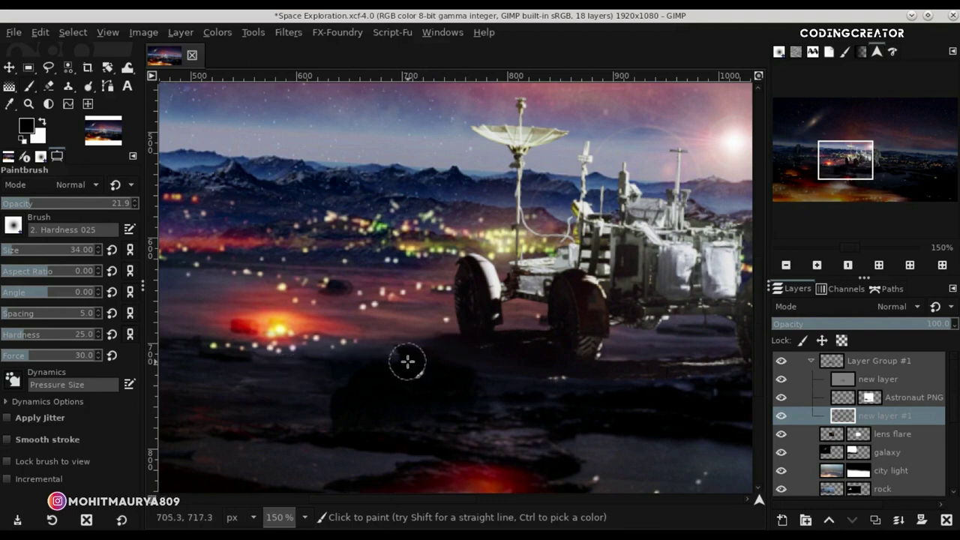
On the astronaut mask, use a size-125 brush to fade the dark patch left of the rover.
{"action": "scroll", "coordinate": [543, 375], "scroll_direction": "down", "scroll_amount": 3}
{"action": "scroll", "coordinate": [555, 368], "scroll_direction": "down", "scroll_amount": 1}
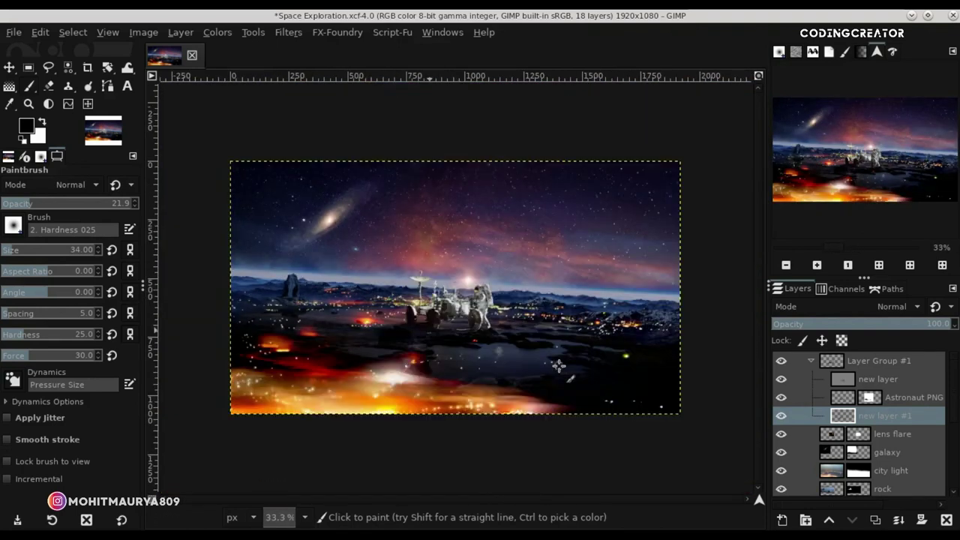
{"action": "scroll", "coordinate": [424, 319], "scroll_direction": "up", "scroll_amount": 5}
{"action": "scroll", "coordinate": [450, 300], "scroll_direction": "left", "scroll_amount": 3}
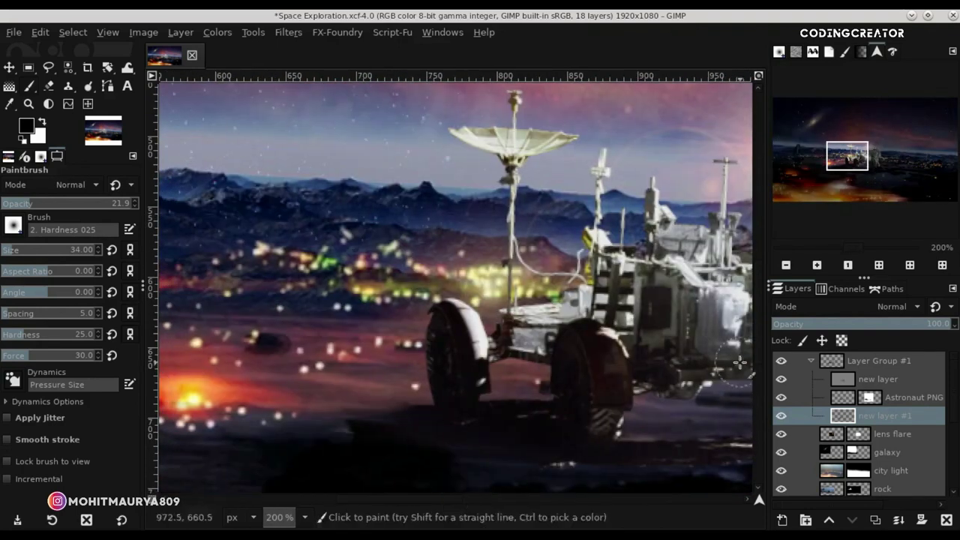
{"action": "scroll", "coordinate": [762, 316], "scroll_direction": "down", "scroll_amount": 3}
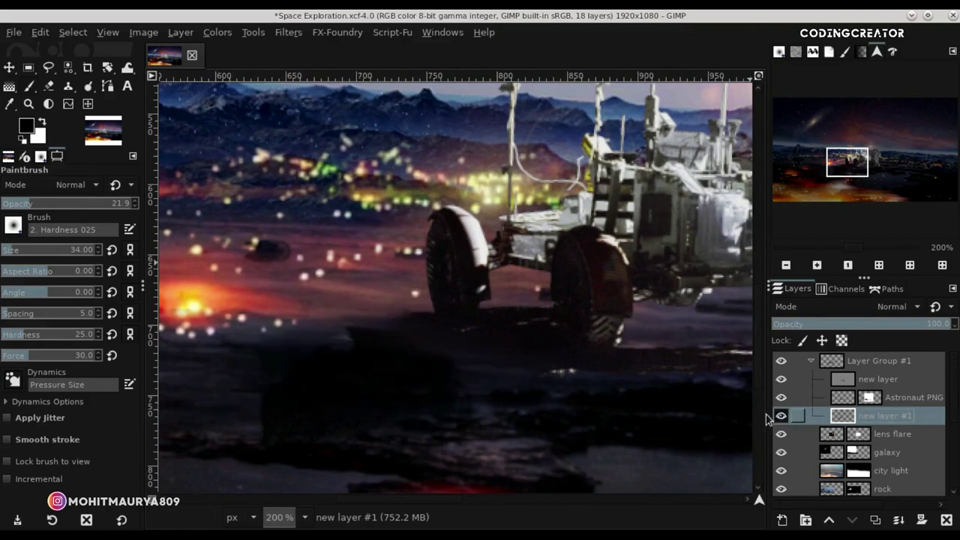
{"action": "left_click", "coordinate": [870, 398]}
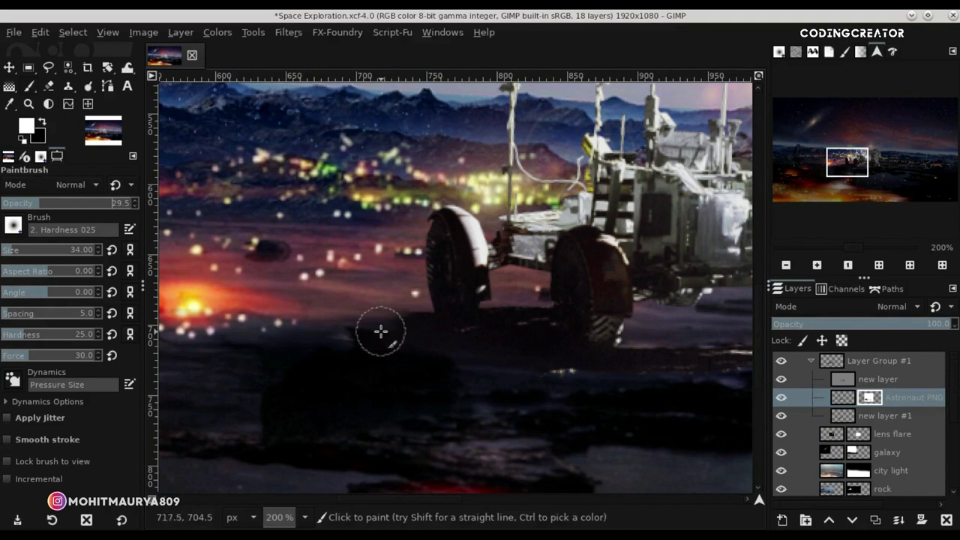
{"action": "left_click", "coordinate": [30, 250]}
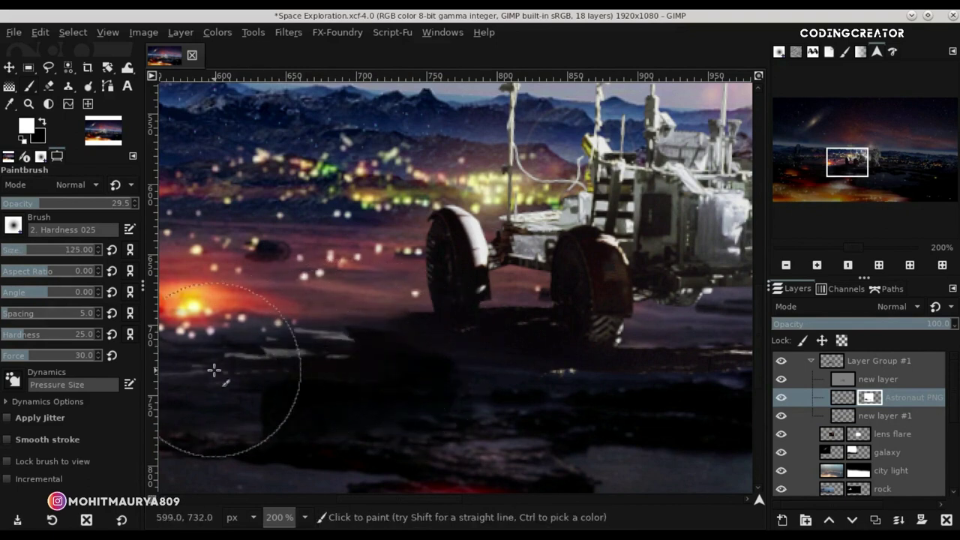
{"action": "scroll", "coordinate": [450, 496], "scroll_direction": "right", "scroll_amount": 5}
{"action": "left_click_drag", "start_coordinate": [553, 502], "coordinate": [390, 502]}
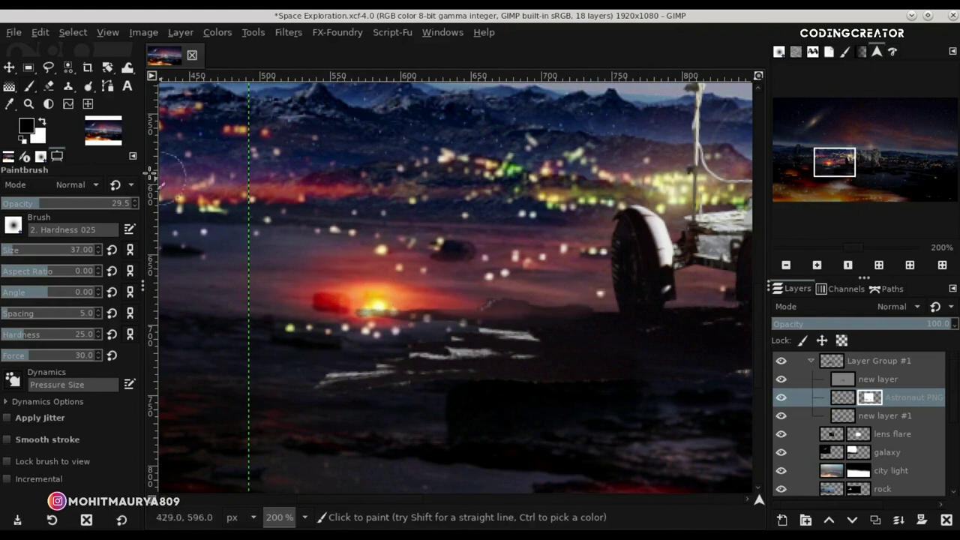
Blur the white foreground streaks at full strength, then lower blur strength to about 58.
{"action": "left_click", "coordinate": [135, 96]}
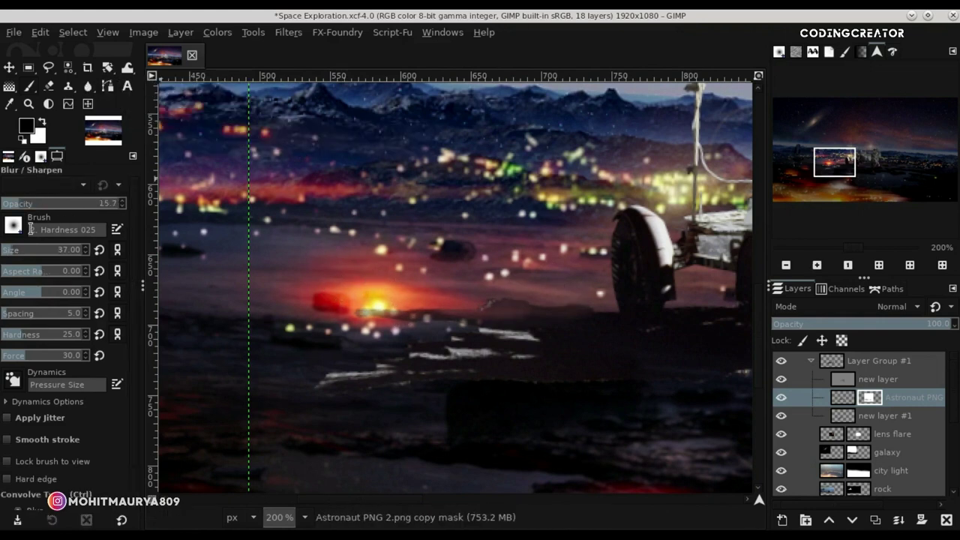
{"action": "type", "text": "60"}
{"action": "left_click_drag", "start_coordinate": [42, 204], "coordinate": [124, 204]}
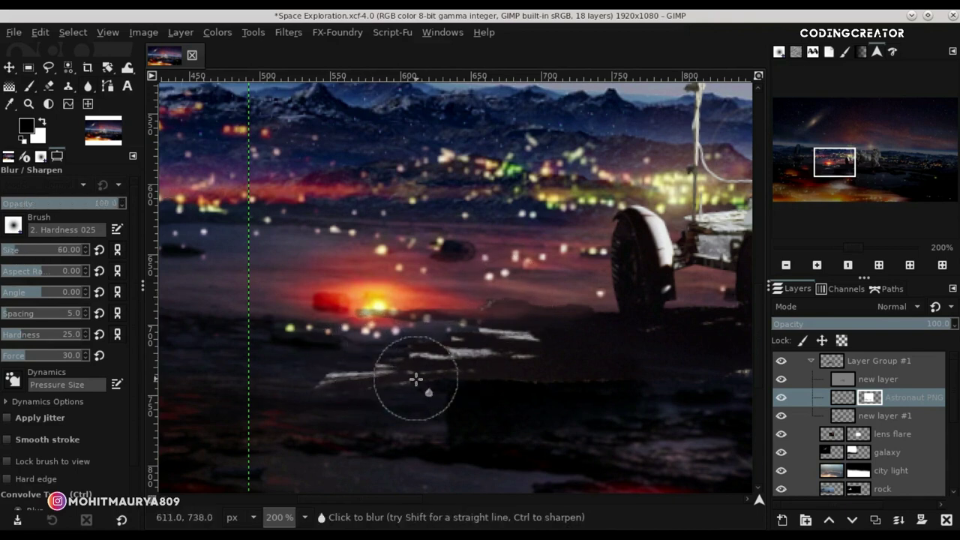
{"action": "mouse_move", "coordinate": [484, 403]}
{"action": "left_mouse_down"}
{"action": "mouse_move", "coordinate": [605, 407]}
{"action": "mouse_move", "coordinate": [311, 401]}
{"action": "mouse_move", "coordinate": [475, 316]}
{"action": "left_mouse_up"}
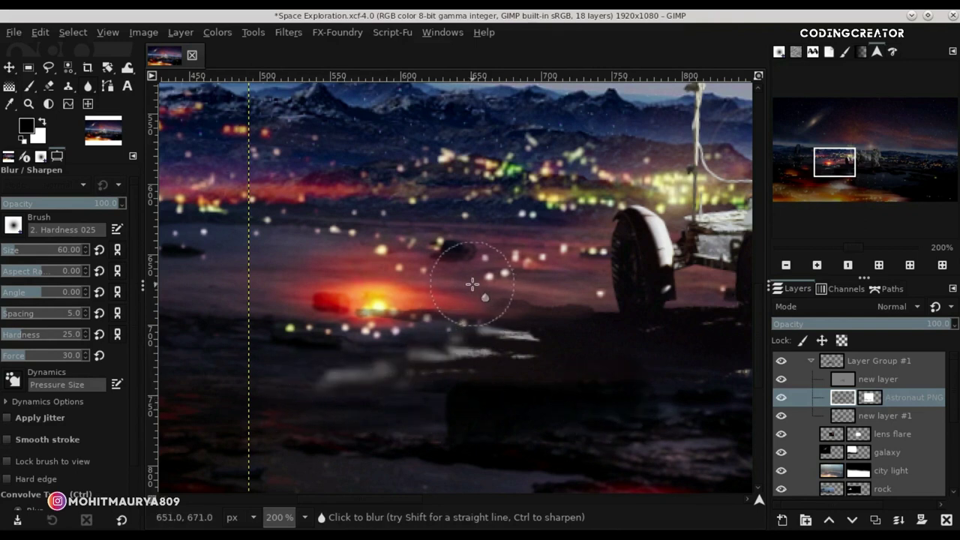
{"action": "left_click_drag", "start_coordinate": [112, 204], "coordinate": [70, 203]}
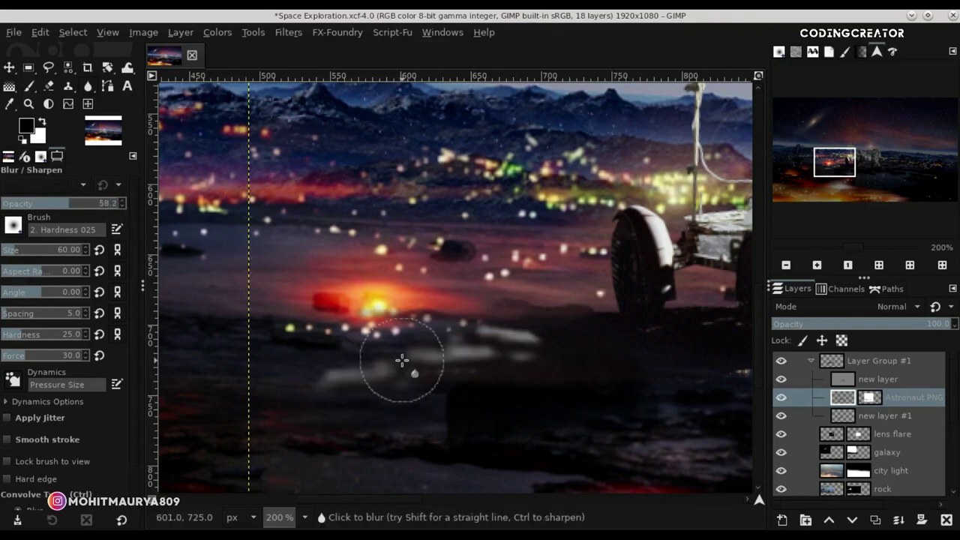
{"action": "key", "text": "1"}
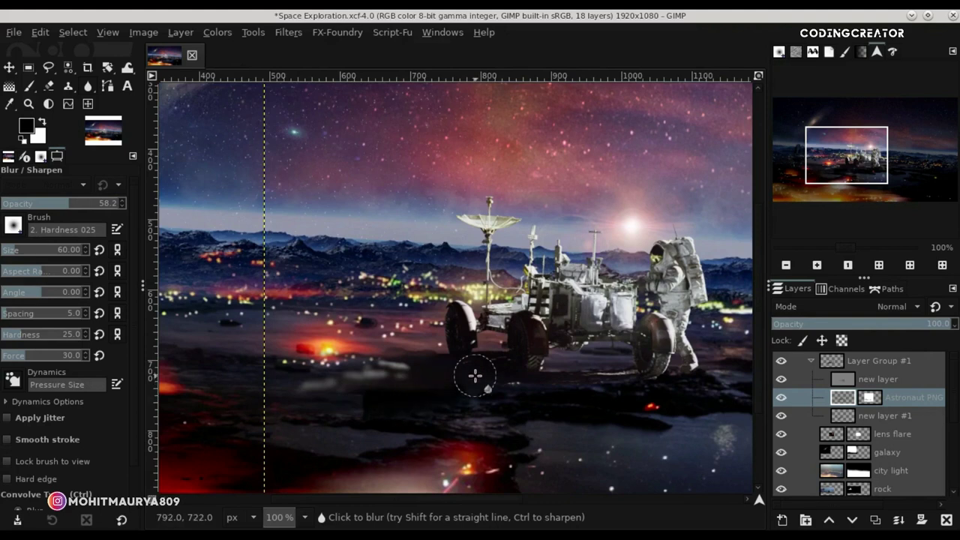
{"action": "key", "text": "2"}
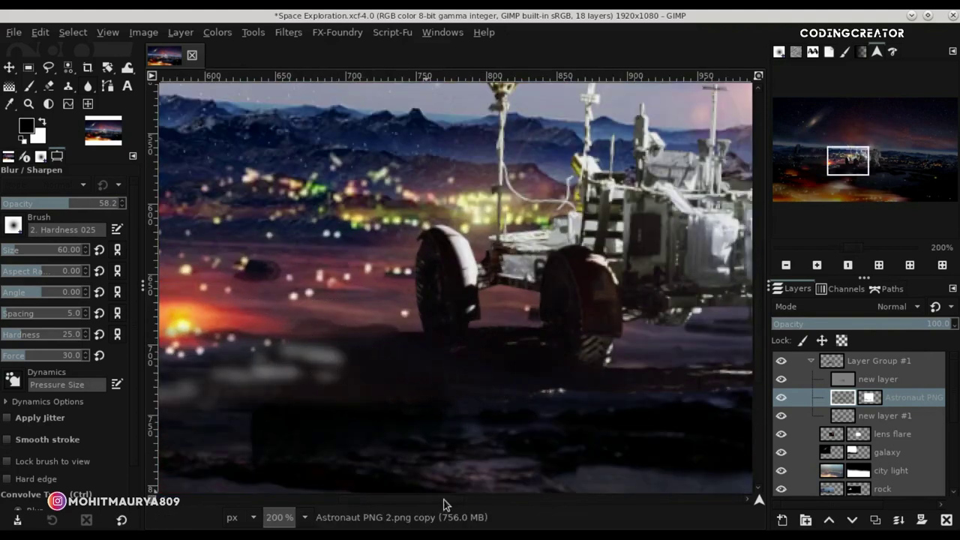
{"action": "key", "text": "1"}
{"action": "key", "text": "minus"}
{"action": "key", "text": "minus"}
{"action": "key", "text": "minus"}
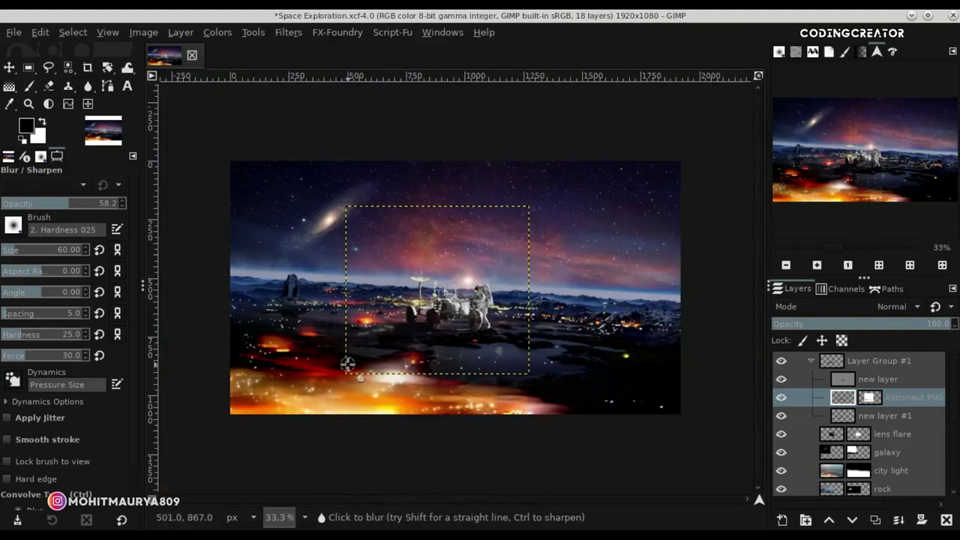
{"action": "key", "text": "1"}
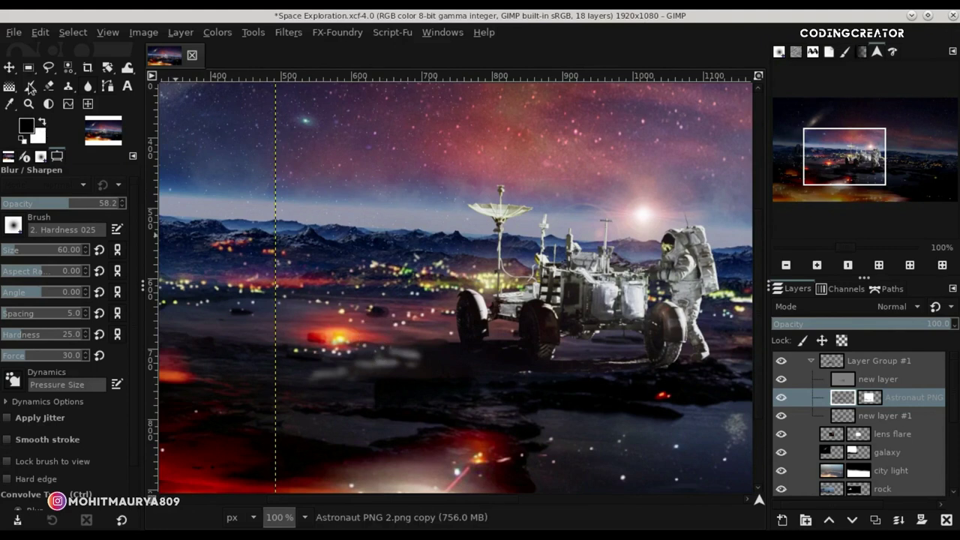
Paint over the grey hazy foreground smear with a size-142 brush, then select the Move tool.
{"action": "left_click", "coordinate": [30, 87]}
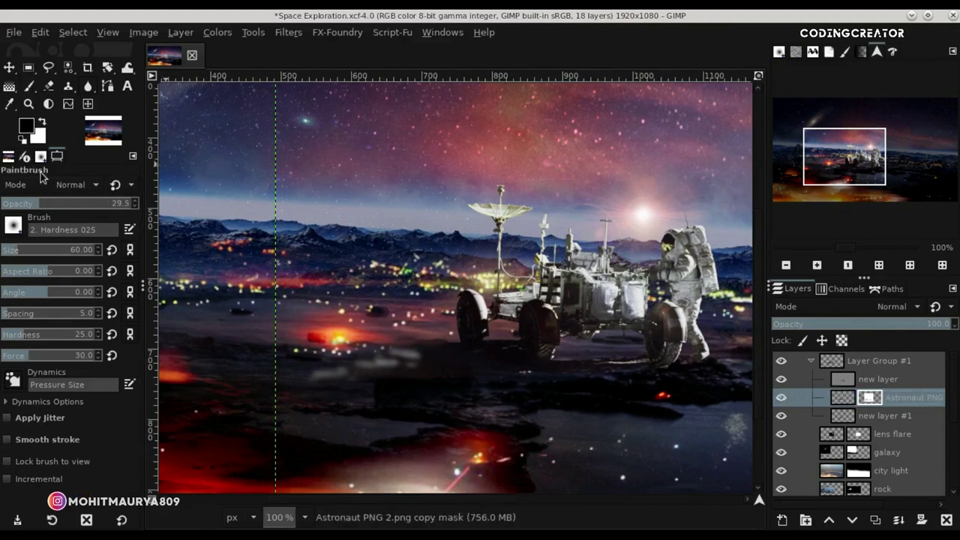
{"action": "left_click_drag", "start_coordinate": [27, 255], "coordinate": [30, 255]}
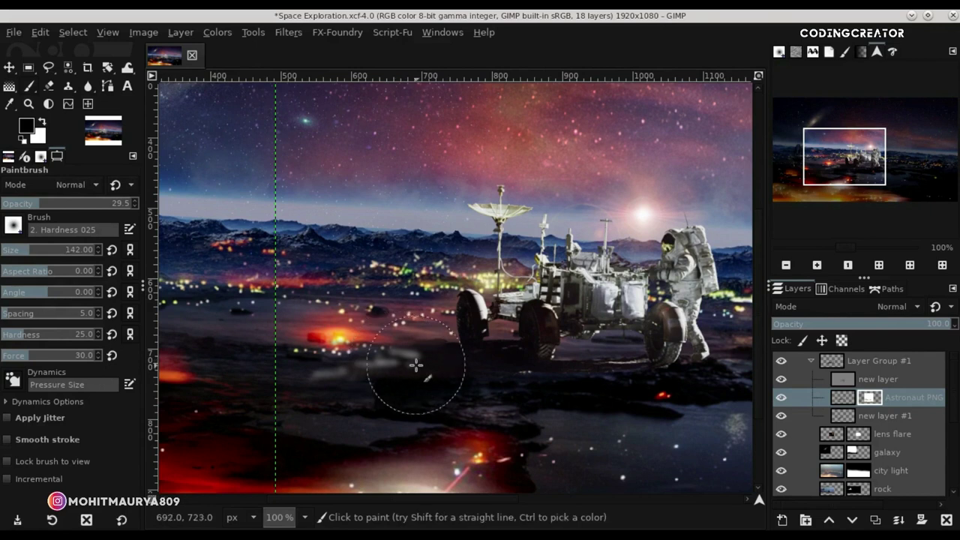
{"action": "mouse_move", "coordinate": [453, 357]}
{"action": "left_mouse_down"}
{"action": "mouse_move", "coordinate": [311, 375]}
{"action": "mouse_move", "coordinate": [317, 365]}
{"action": "mouse_move", "coordinate": [468, 390]}
{"action": "mouse_move", "coordinate": [362, 371]}
{"action": "left_mouse_up"}
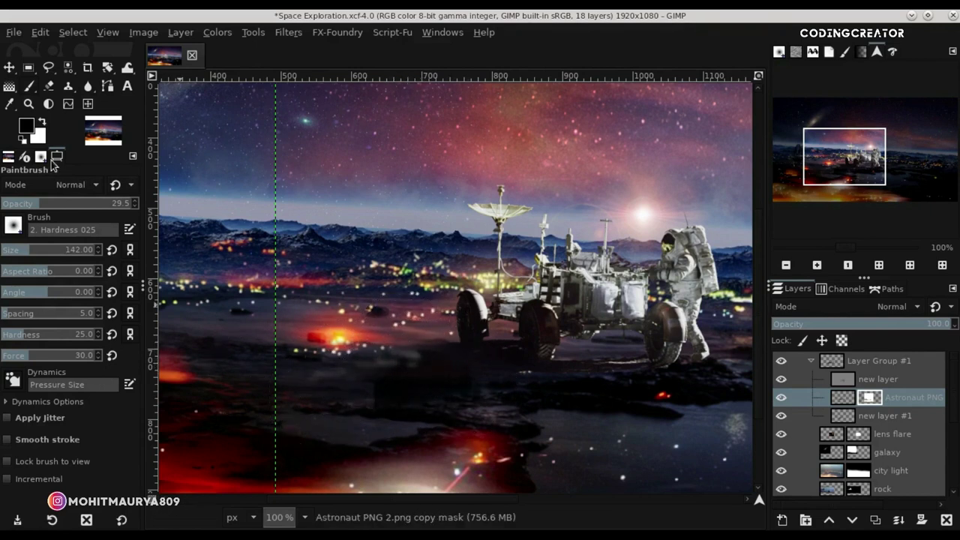
{"action": "left_click", "coordinate": [7, 69]}
Inspect Layer Group #1 and its attributes without changes, and fit the image to the window.
{"action": "key", "text": "minus"}
{"action": "key", "text": "minus"}
{"action": "key", "text": "minus"}
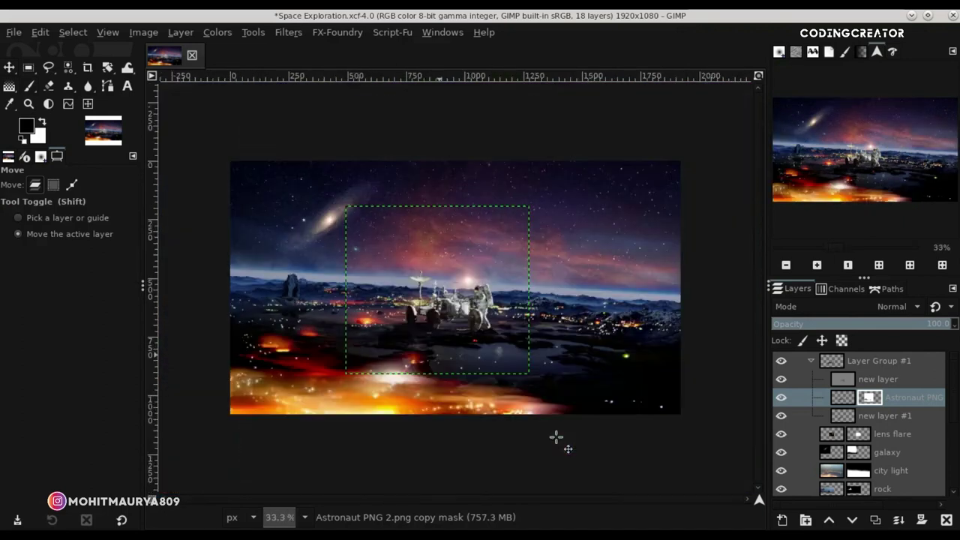
{"action": "left_click", "coordinate": [811, 362]}
{"action": "left_click", "coordinate": [812, 362]}
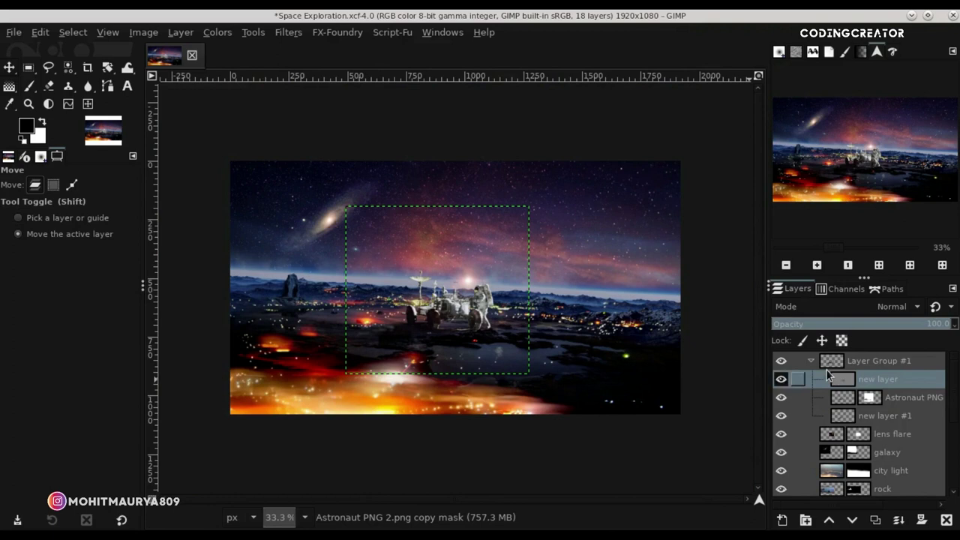
{"action": "left_click", "coordinate": [827, 372]}
{"action": "left_click", "coordinate": [812, 361]}
{"action": "double_click", "coordinate": [862, 361]}
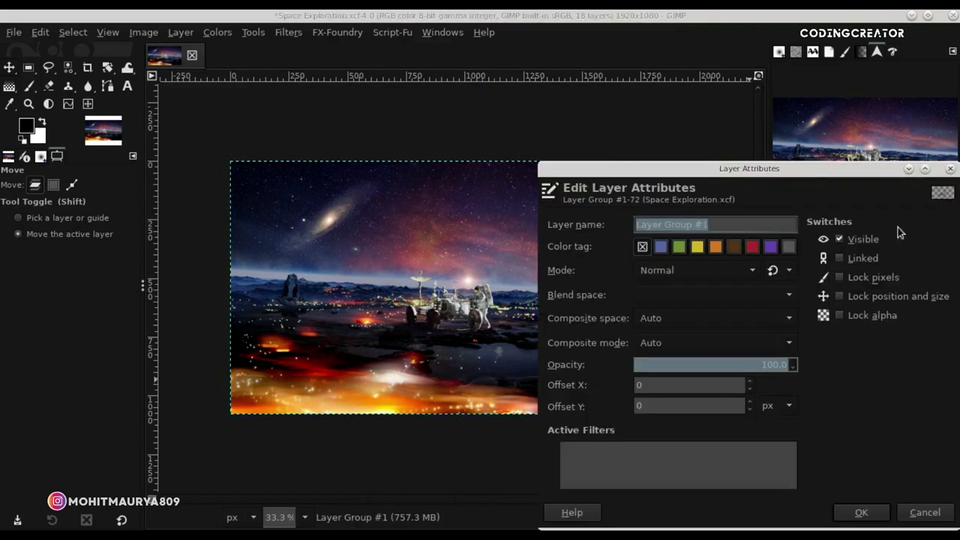
{"action": "left_click", "coordinate": [950, 168]}
{"action": "left_click", "coordinate": [758, 76]}
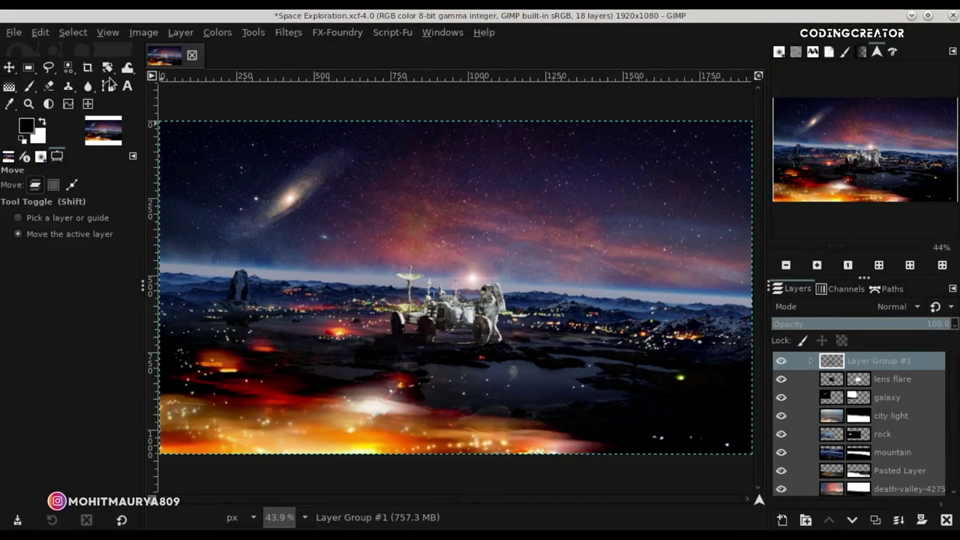
Open Astronaut PNG 1.png as a layer and place it above the collapsed Layer Group #1.
{"action": "left_click", "coordinate": [24, 35]}
{"action": "left_click", "coordinate": [158, 95]}
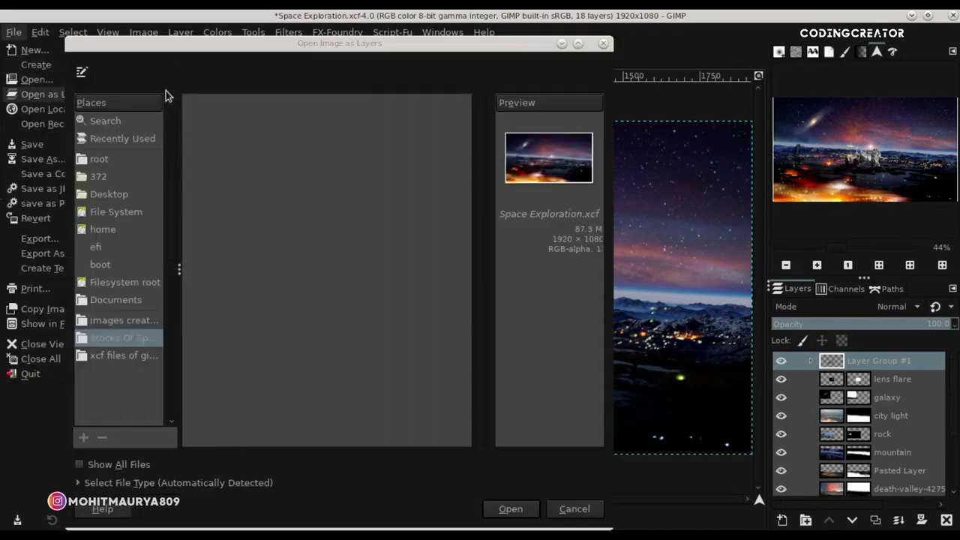
{"action": "left_click", "coordinate": [246, 182]}
{"action": "left_click", "coordinate": [511, 509]}
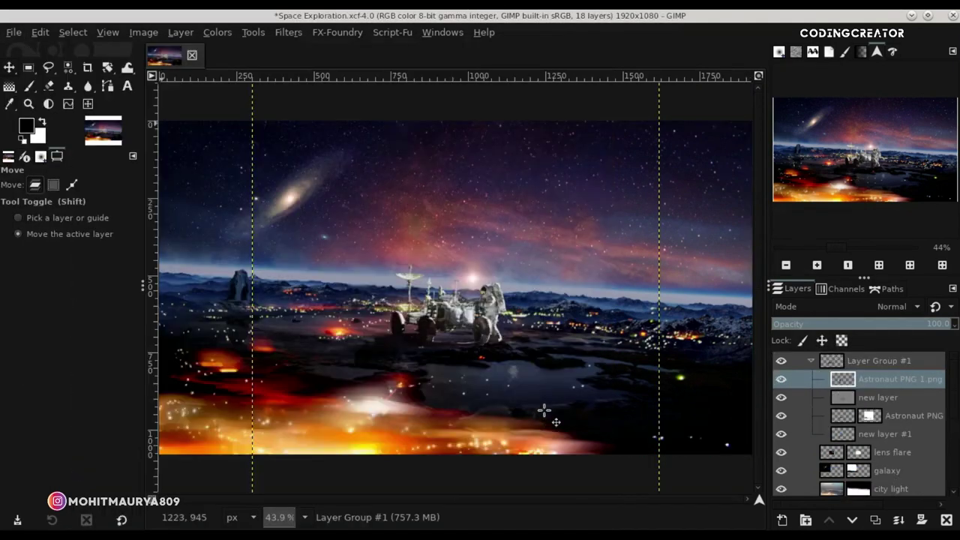
{"action": "left_click_drag", "start_coordinate": [484, 382], "coordinate": [450, 343]}
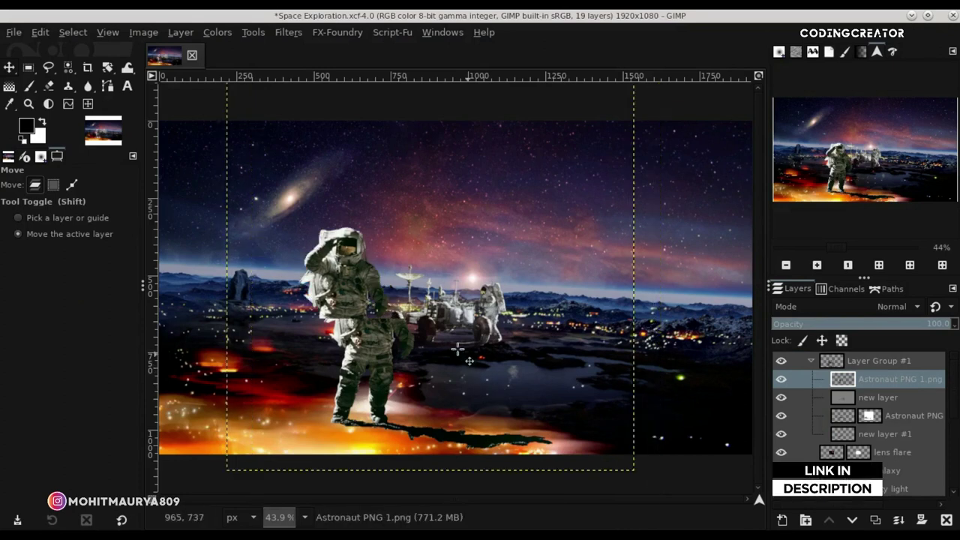
{"action": "left_click_drag", "start_coordinate": [842, 379], "coordinate": [831, 366]}
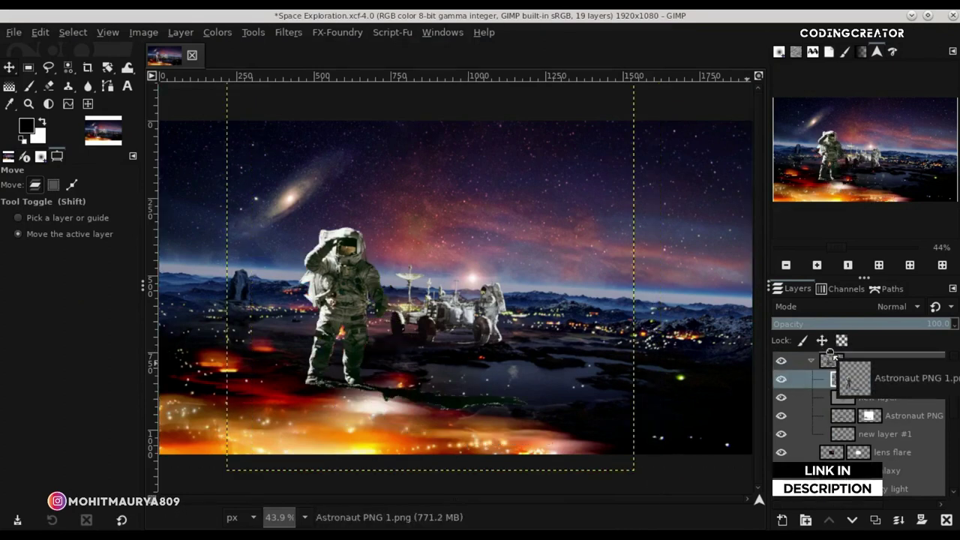
{"action": "left_click", "coordinate": [835, 379]}
{"action": "left_click", "coordinate": [811, 379]}
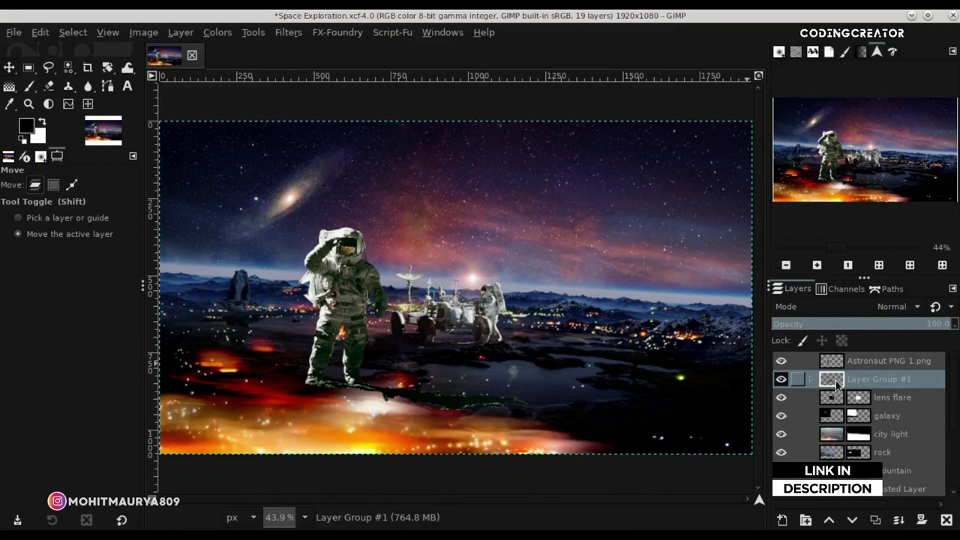
{"action": "left_click", "coordinate": [824, 364]}
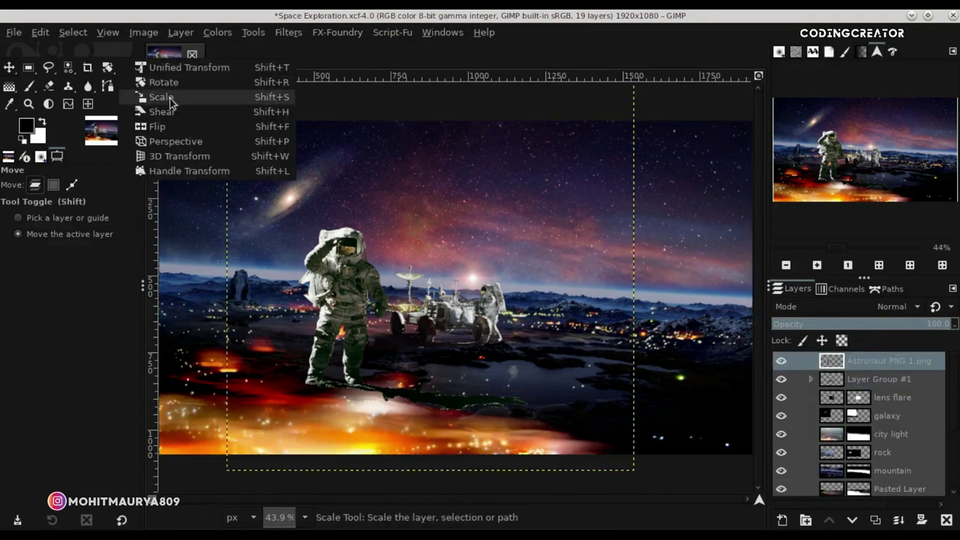
Scale the new astronaut layer down to 721×783 px.
{"action": "left_click_drag", "start_coordinate": [108, 68], "coordinate": [168, 96]}
{"action": "left_click", "coordinate": [425, 234]}
{"action": "left_click_drag", "start_coordinate": [497, 170], "coordinate": [418, 277]}
{"action": "mouse_move", "coordinate": [459, 216]}
{"action": "left_mouse_down"}
{"action": "mouse_move", "coordinate": [426, 237]}
{"action": "mouse_move", "coordinate": [433, 294]}
{"action": "left_mouse_up"}
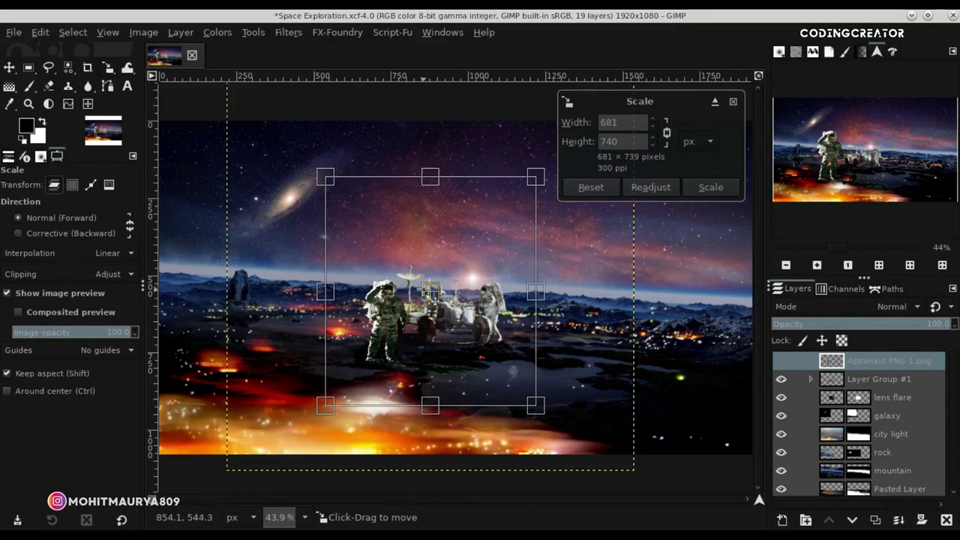
{"action": "left_click_drag", "start_coordinate": [450, 262], "coordinate": [457, 230]}
{"action": "left_click_drag", "start_coordinate": [436, 286], "coordinate": [489, 239]}
{"action": "left_click_drag", "start_coordinate": [437, 295], "coordinate": [436, 297]}
{"action": "left_click_drag", "start_coordinate": [451, 263], "coordinate": [456, 260]}
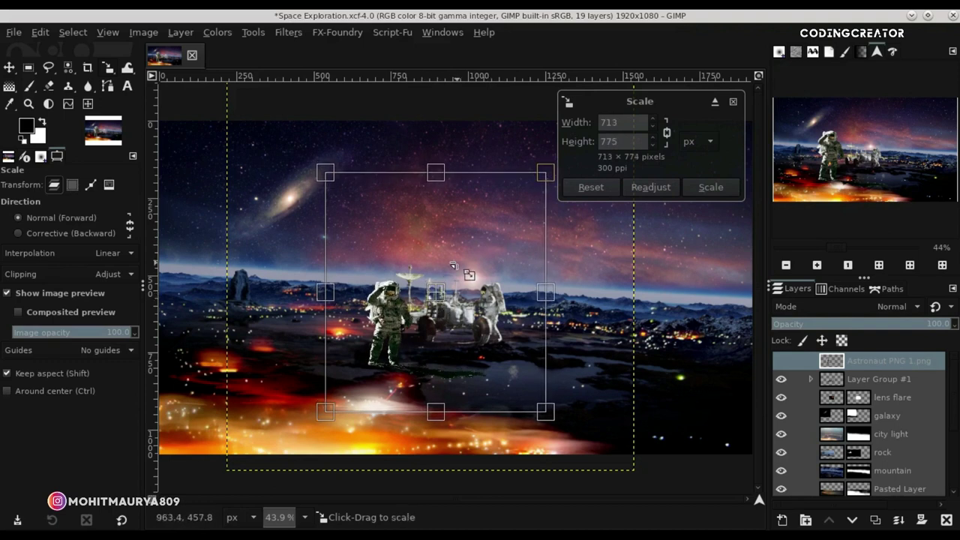
{"action": "left_click", "coordinate": [712, 187]}
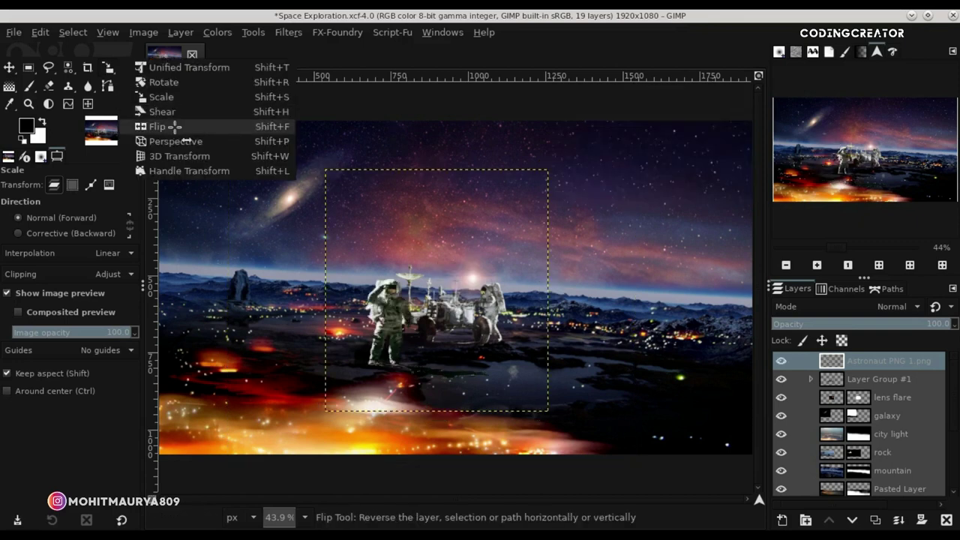
Flip the astronaut horizontally and move it left beside the rover.
{"action": "left_click_drag", "start_coordinate": [110, 69], "coordinate": [156, 124]}
{"action": "left_click", "coordinate": [426, 286]}
{"action": "left_click", "coordinate": [9, 67]}
{"action": "left_click_drag", "start_coordinate": [532, 333], "coordinate": [423, 332]}
Rotate the astronaut about 4.54° and reposition it on the ground.
{"action": "left_click_drag", "start_coordinate": [108, 70], "coordinate": [162, 80]}
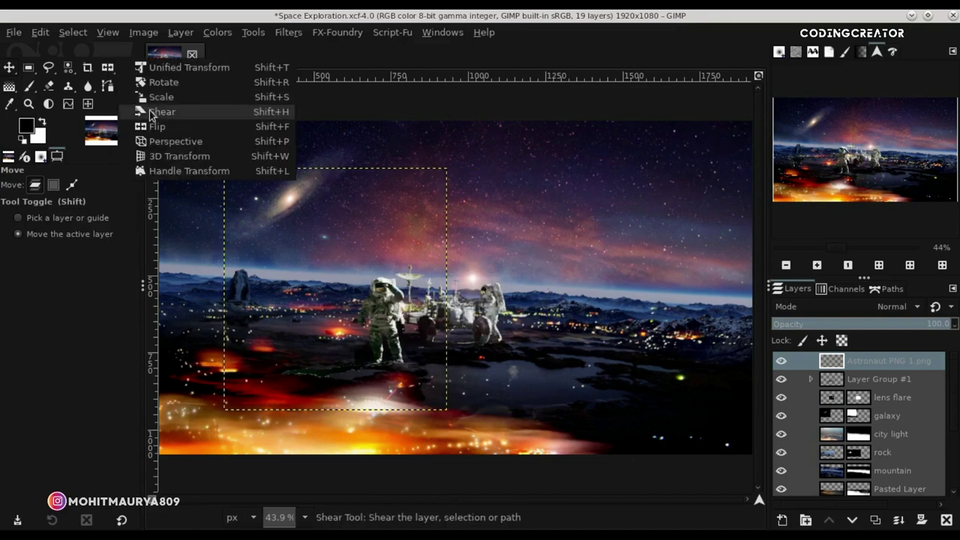
{"action": "left_click_drag", "start_coordinate": [489, 311], "coordinate": [581, 330]}
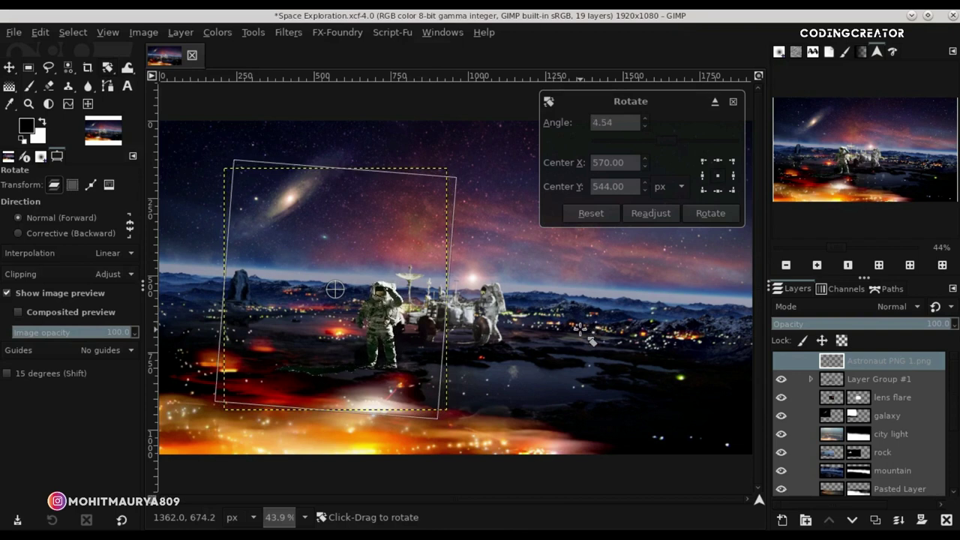
{"action": "left_click", "coordinate": [711, 214]}
{"action": "key", "text": "m"}
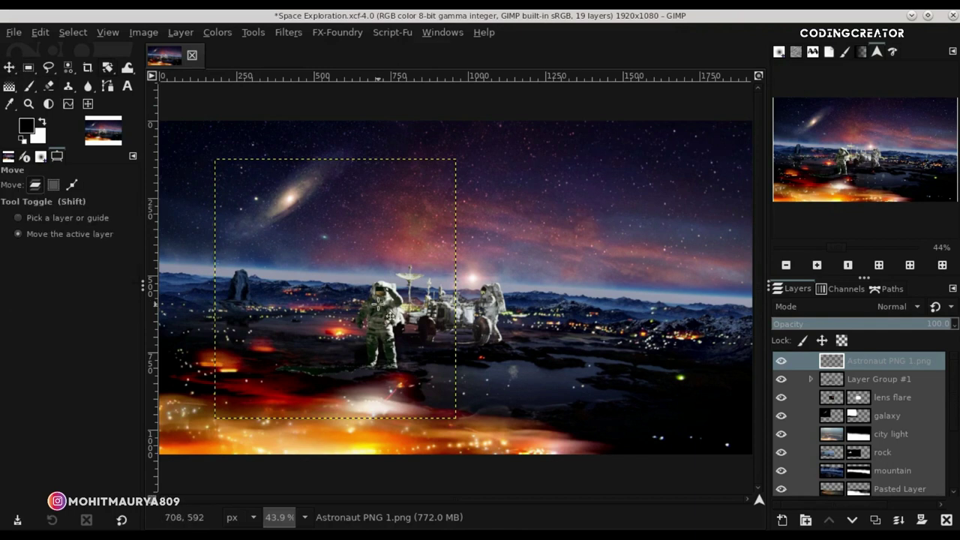
{"action": "left_click_drag", "start_coordinate": [379, 304], "coordinate": [379, 298]}
{"action": "left_click_drag", "start_coordinate": [405, 328], "coordinate": [408, 347]}
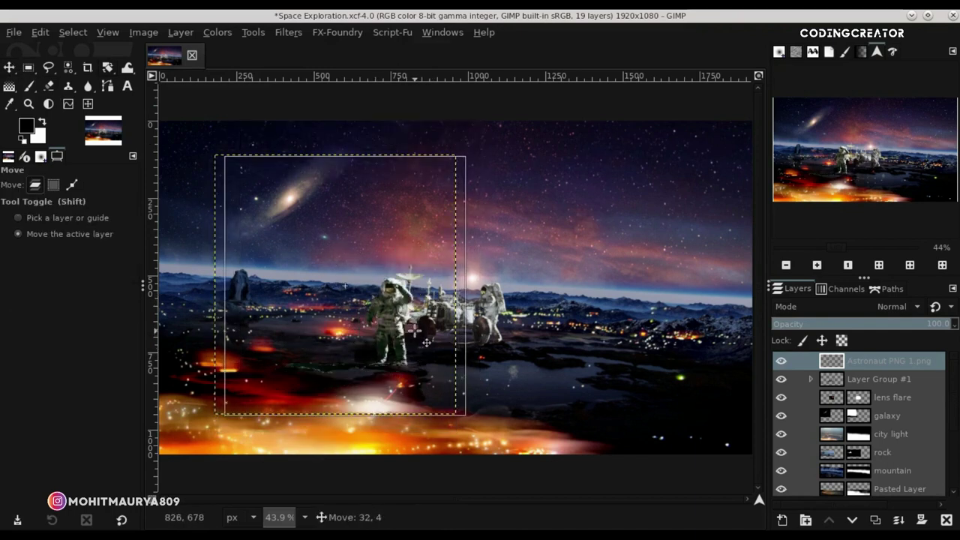
{"action": "left_click_drag", "start_coordinate": [407, 347], "coordinate": [413, 329]}
{"action": "left_click", "coordinate": [414, 329]}
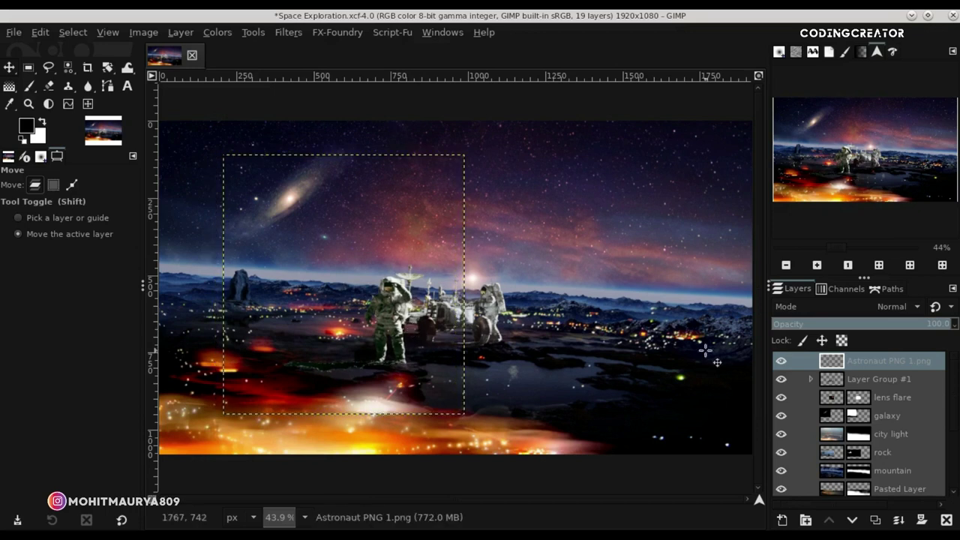
Rescale the astronaut to 810×870 px and nudge it slightly left beside the rover.
{"action": "left_click", "coordinate": [109, 70]}
{"action": "left_click", "coordinate": [160, 94]}
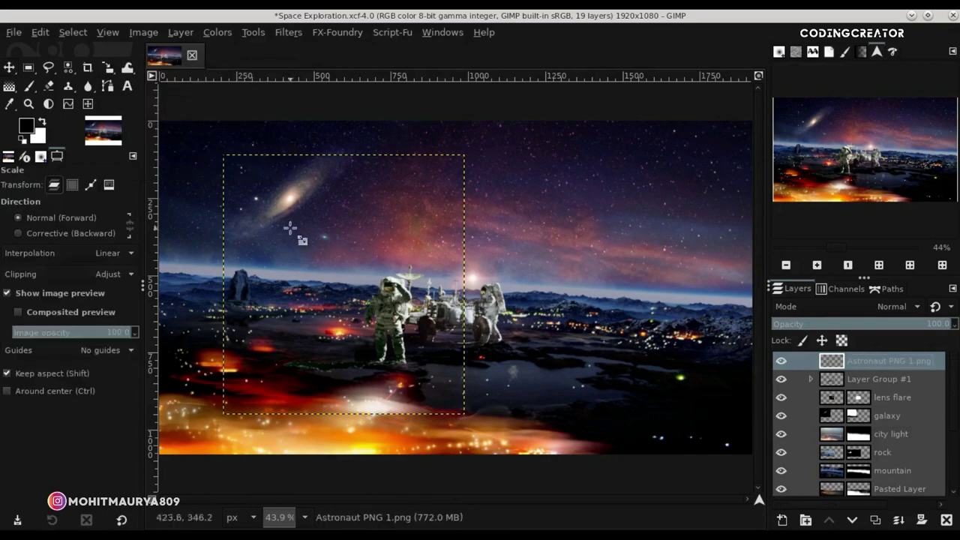
{"action": "left_click", "coordinate": [361, 299]}
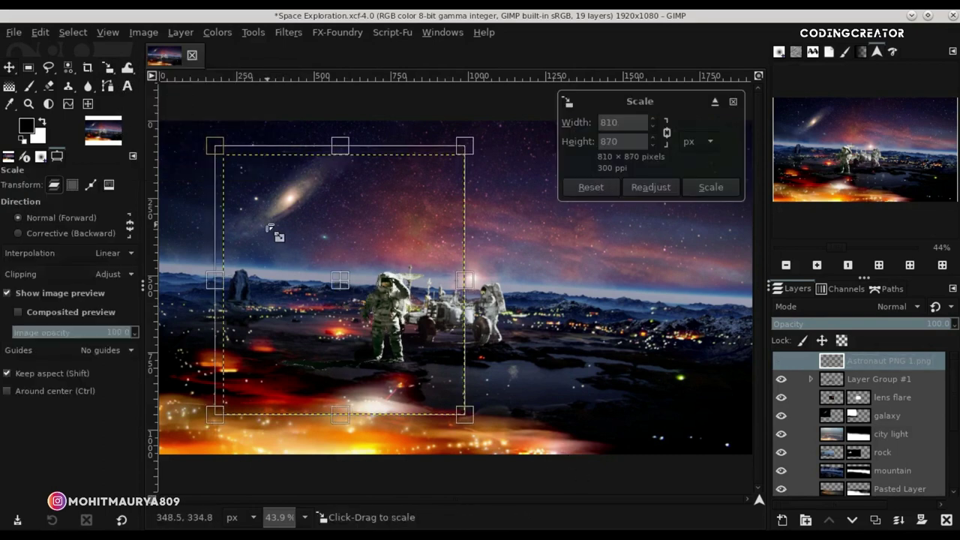
{"action": "left_click", "coordinate": [709, 186]}
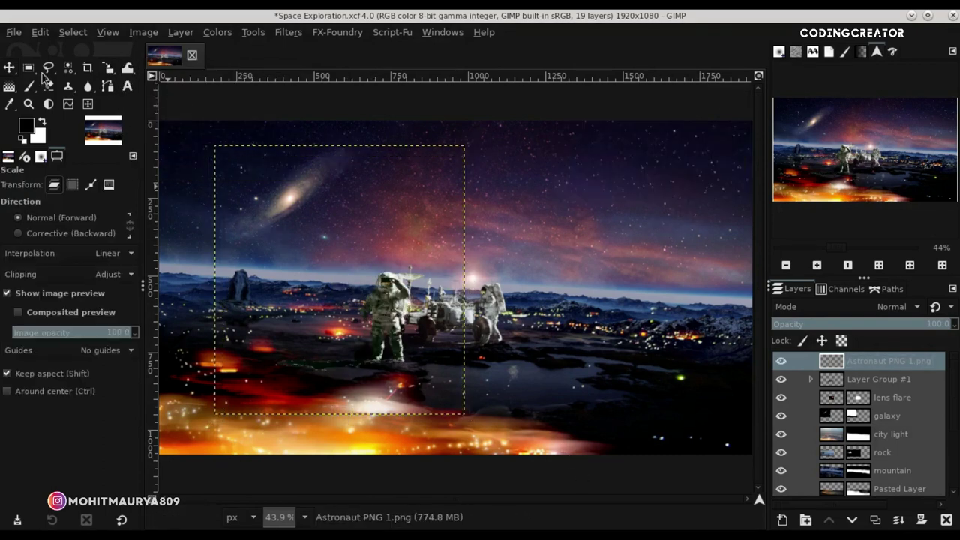
{"action": "left_click", "coordinate": [10, 68]}
{"action": "mouse_move", "coordinate": [365, 297]}
{"action": "left_mouse_down"}
{"action": "mouse_move", "coordinate": [353, 297]}
{"action": "mouse_move", "coordinate": [369, 307]}
{"action": "left_mouse_up"}
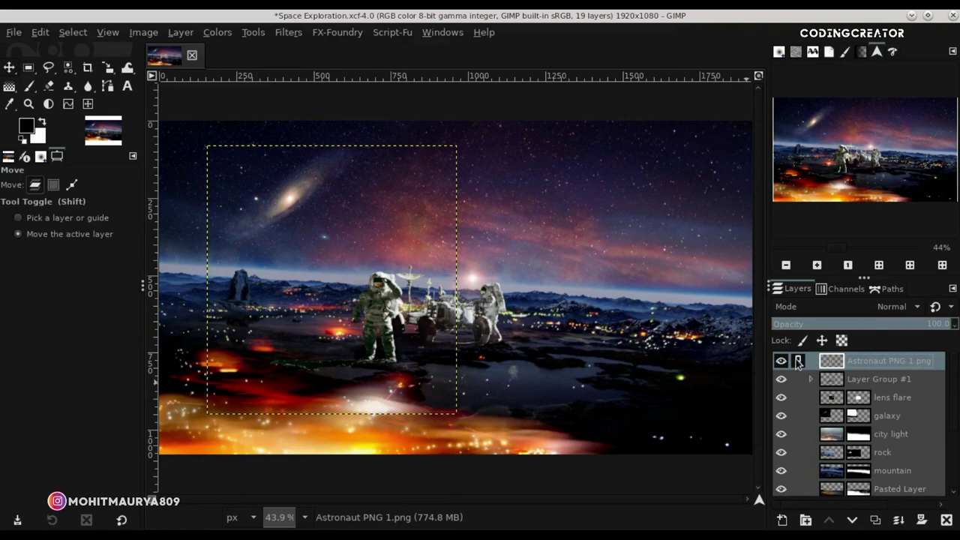
Crop Layer Group #1 to its content and scale it to about 545×285 px.
{"action": "left_click", "coordinate": [831, 381]}
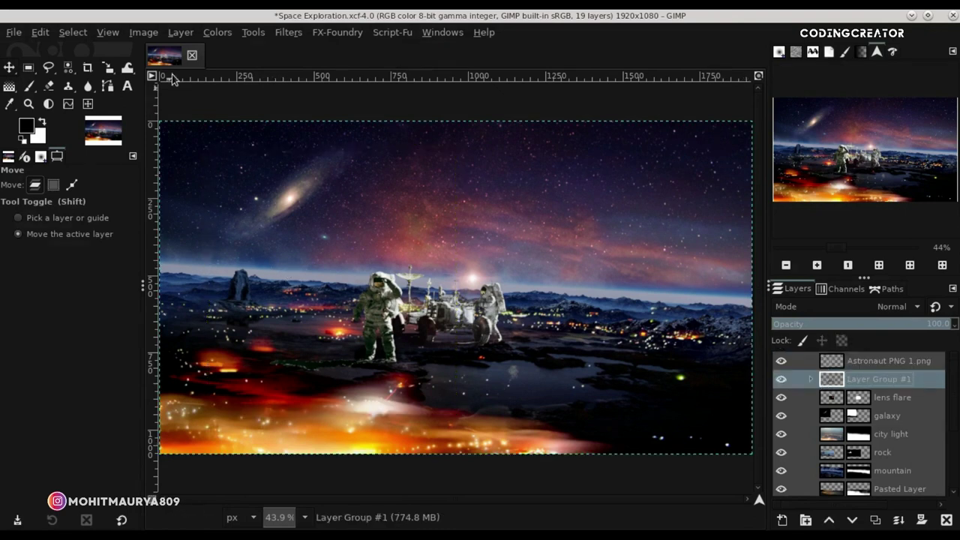
{"action": "left_click", "coordinate": [180, 32]}
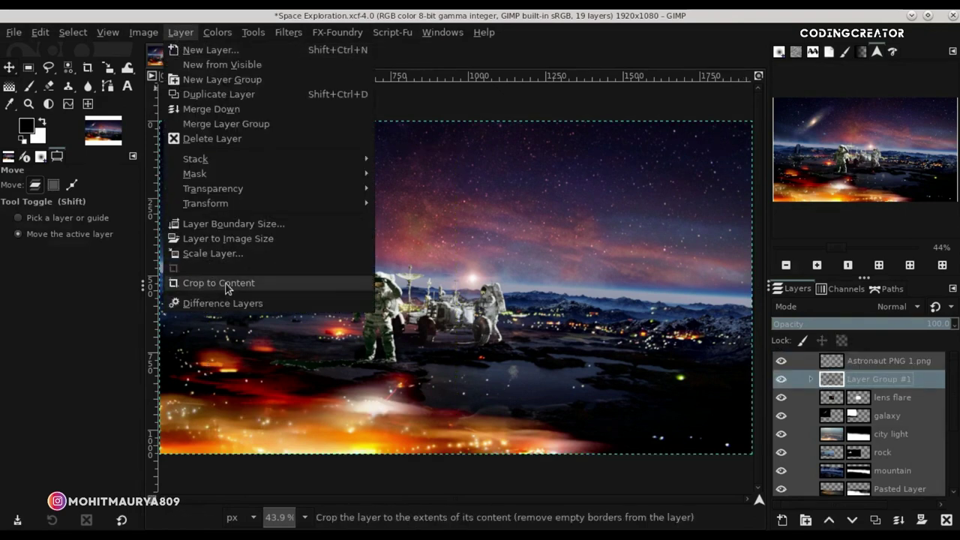
{"action": "left_click", "coordinate": [186, 283]}
{"action": "left_click", "coordinate": [107, 69]}
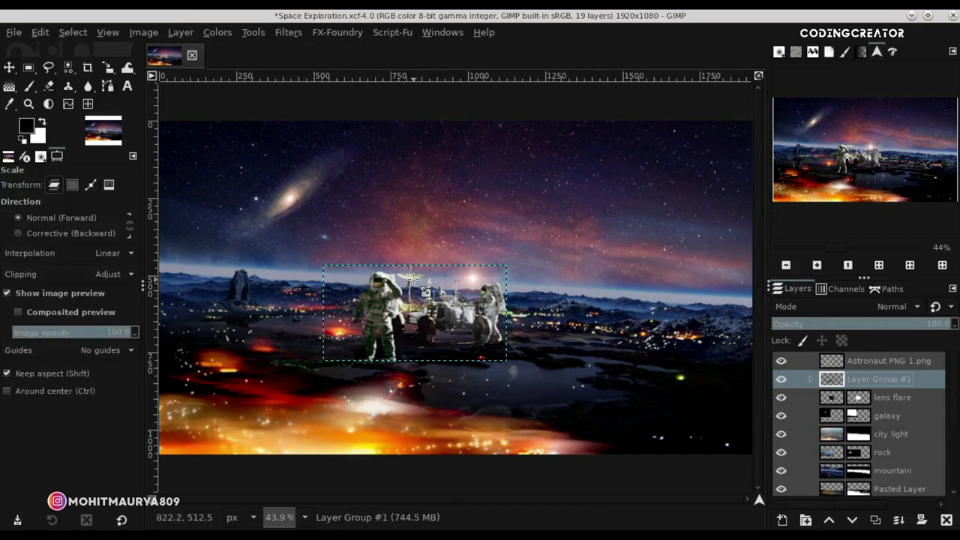
{"action": "left_click", "coordinate": [417, 285]}
{"action": "left_click_drag", "start_coordinate": [341, 278], "coordinate": [342, 279]}
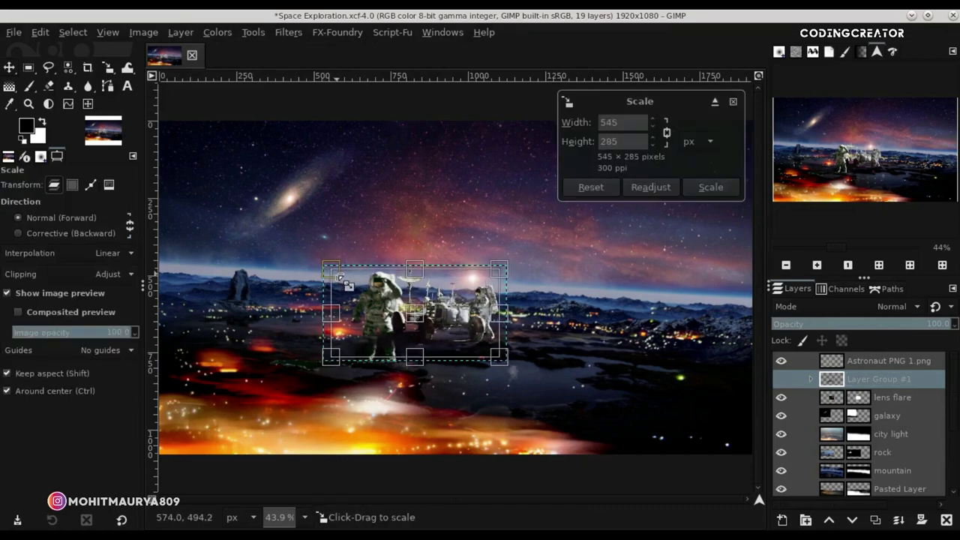
{"action": "key", "text": "Return"}
Shift the layer group slightly down and left, zooming in on the rover and astronaut.
{"action": "left_click", "coordinate": [9, 68]}
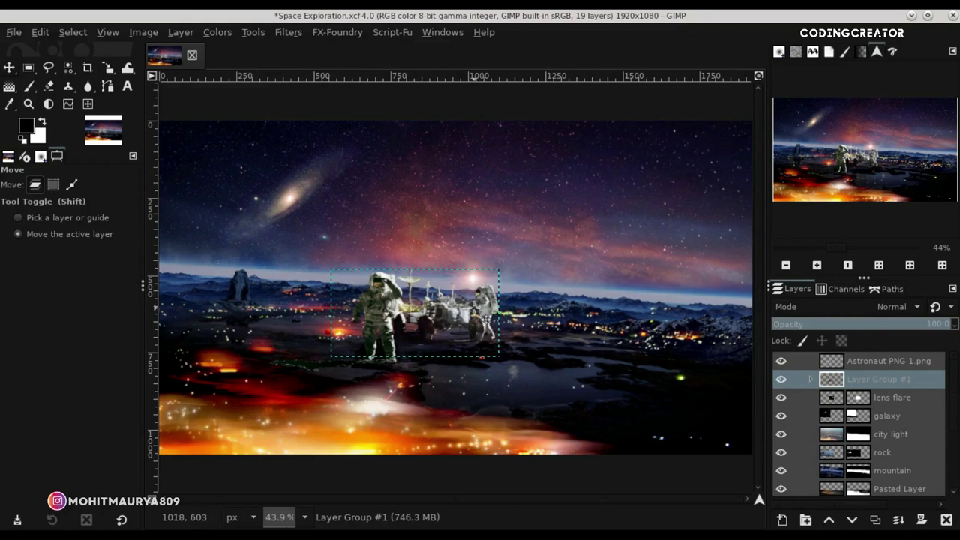
{"action": "left_click_drag", "start_coordinate": [474, 307], "coordinate": [485, 318]}
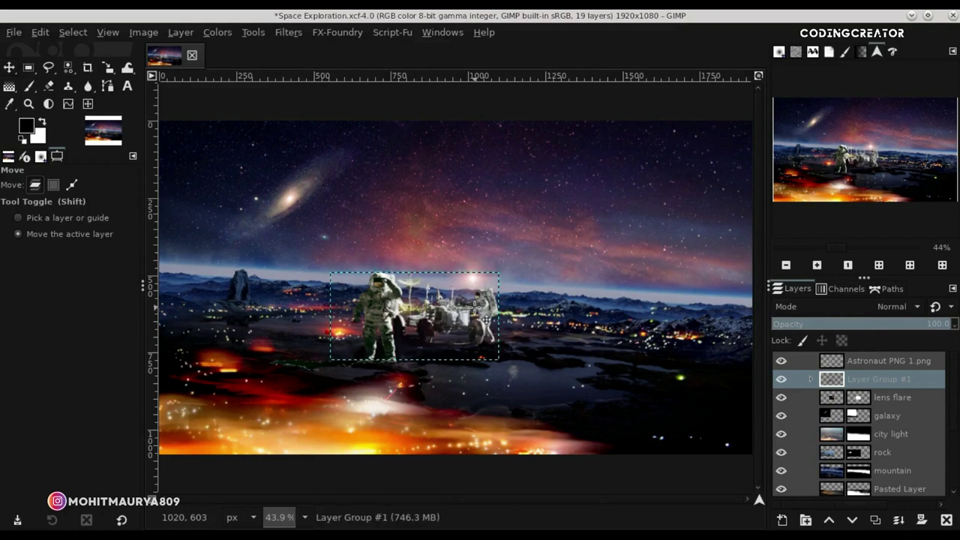
{"action": "scroll", "coordinate": [475, 308], "scroll_direction": "up", "scroll_amount": 2, "text": "ctrl"}
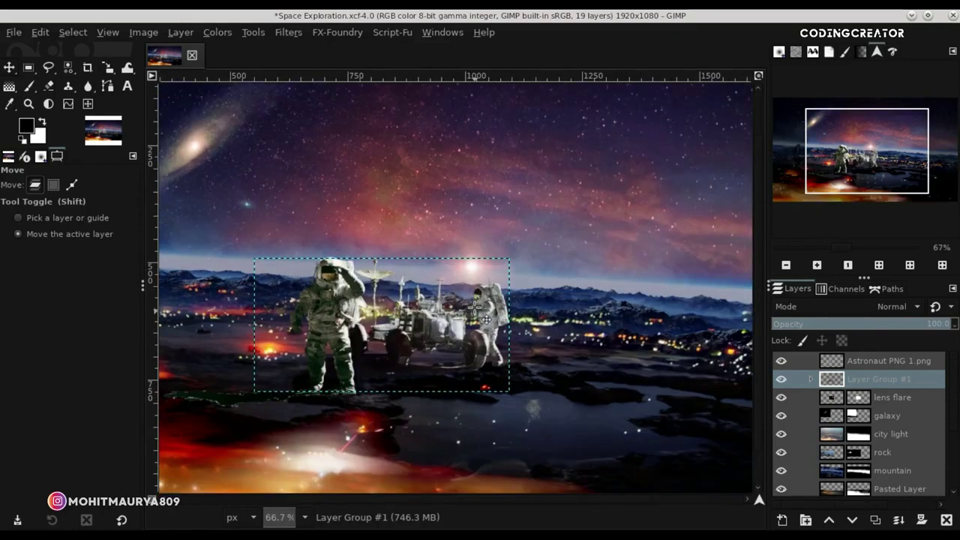
{"action": "left_click_drag", "start_coordinate": [483, 307], "coordinate": [475, 310]}
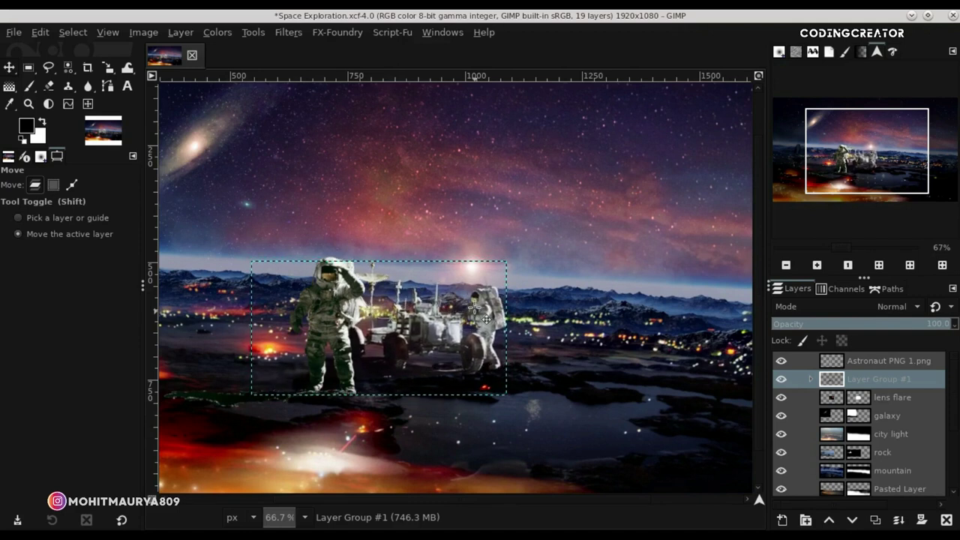
{"action": "scroll", "coordinate": [475, 306], "scroll_direction": "up", "scroll_amount": 3}
Add an empty transparent new layer #2 above new layer in Layer Group #1, with a smaller Paintbrush.
{"action": "scroll", "coordinate": [474, 307], "scroll_direction": "down", "scroll_amount": 1}
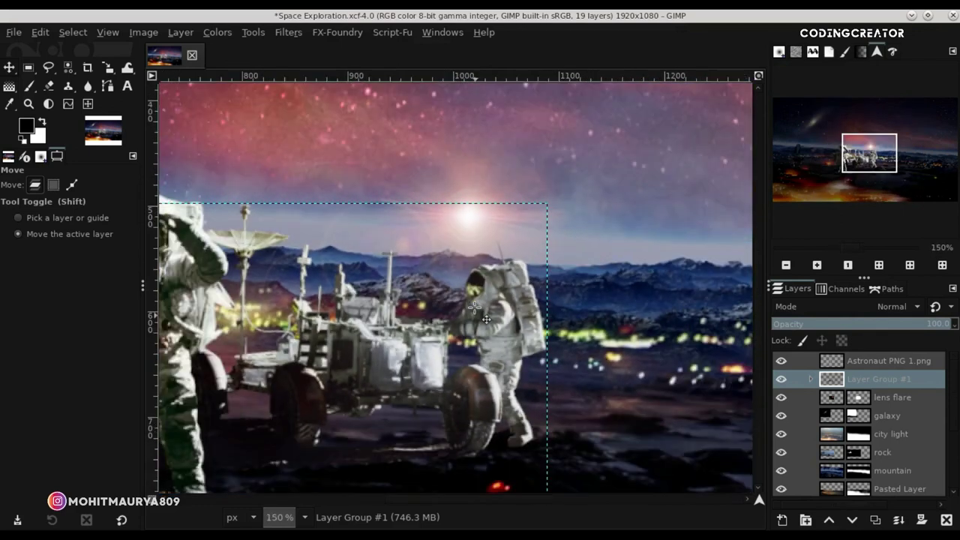
{"action": "left_click", "coordinate": [814, 380]}
{"action": "left_click", "coordinate": [841, 402]}
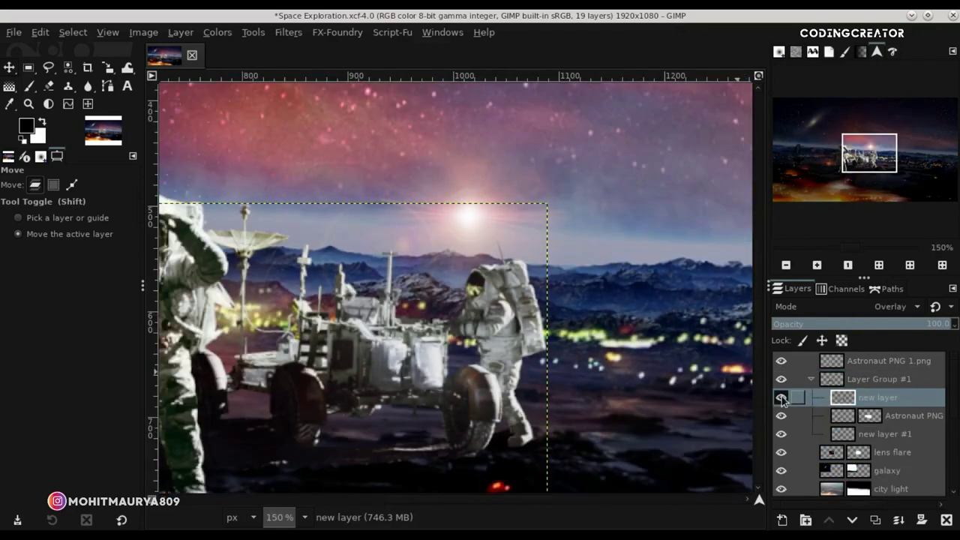
{"action": "left_click", "coordinate": [783, 520]}
{"action": "left_click", "coordinate": [858, 513]}
{"action": "key", "text": "p"}
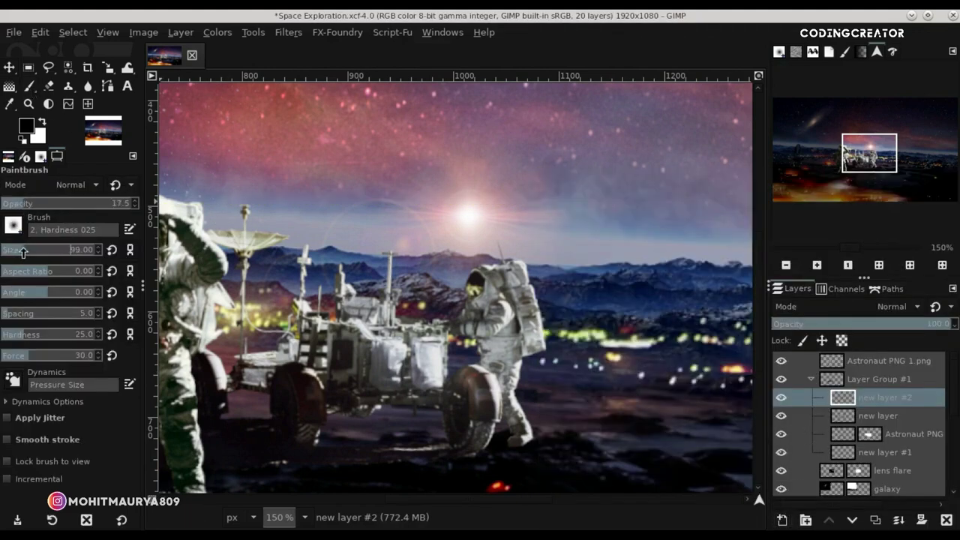
{"action": "key", "text": "bracketleft"}
{"action": "key", "text": "bracketleft"}
{"action": "key", "text": "bracketleft"}
{"action": "right_click", "coordinate": [852, 403]}
{"action": "mouse_move", "coordinate": [741, 62]}
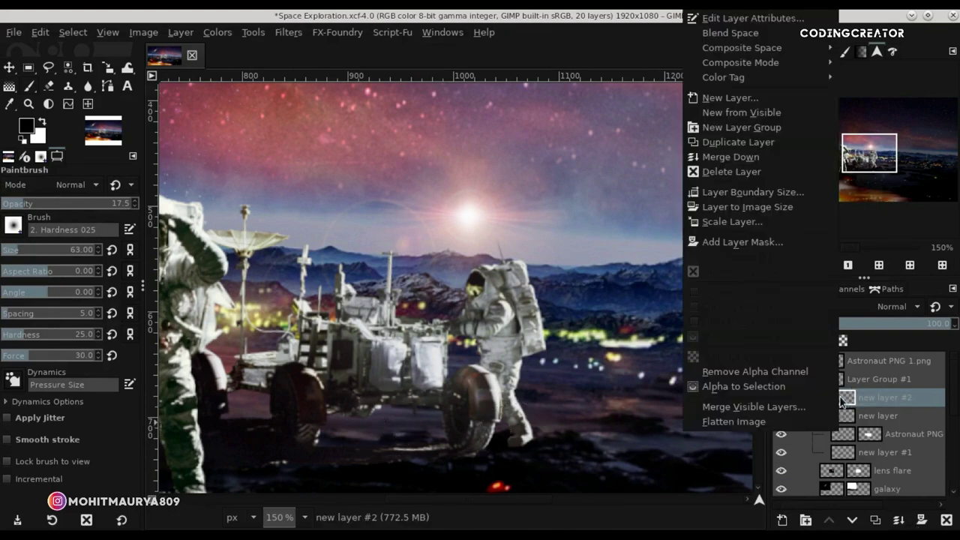
Paint a soft dark shadow under the rover at about 78 brush opacity.
{"action": "left_click", "coordinate": [902, 93]}
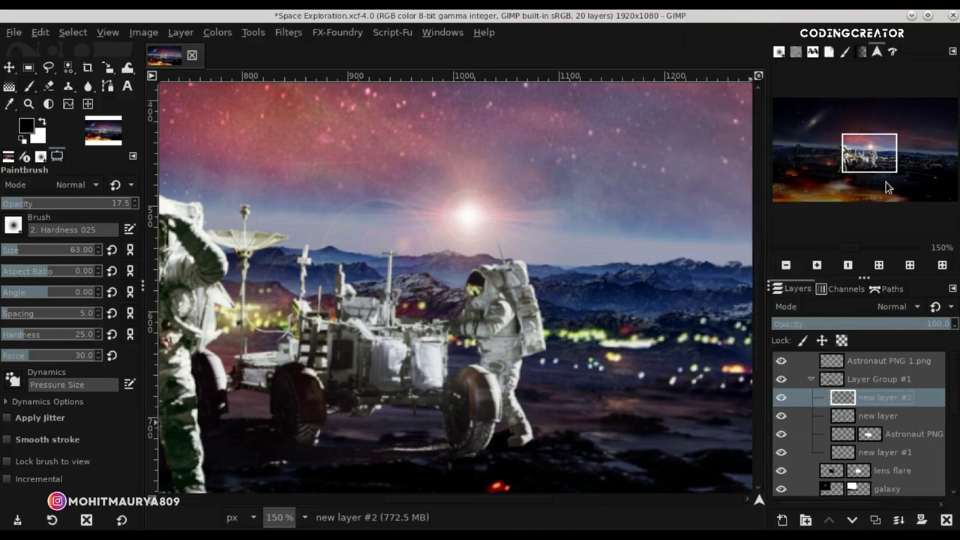
{"action": "scroll", "coordinate": [515, 403], "scroll_direction": "up", "scroll_amount": 1, "text": "ctrl"}
{"action": "scroll", "coordinate": [515, 420], "scroll_direction": "up", "scroll_amount": 2, "text": "ctrl"}
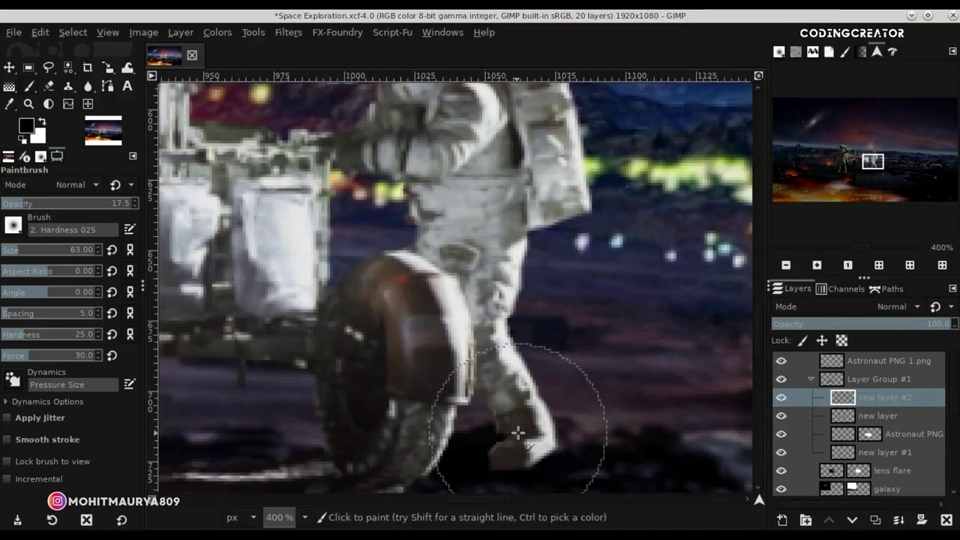
{"action": "scroll", "coordinate": [450, 293], "scroll_direction": "down", "scroll_amount": 2}
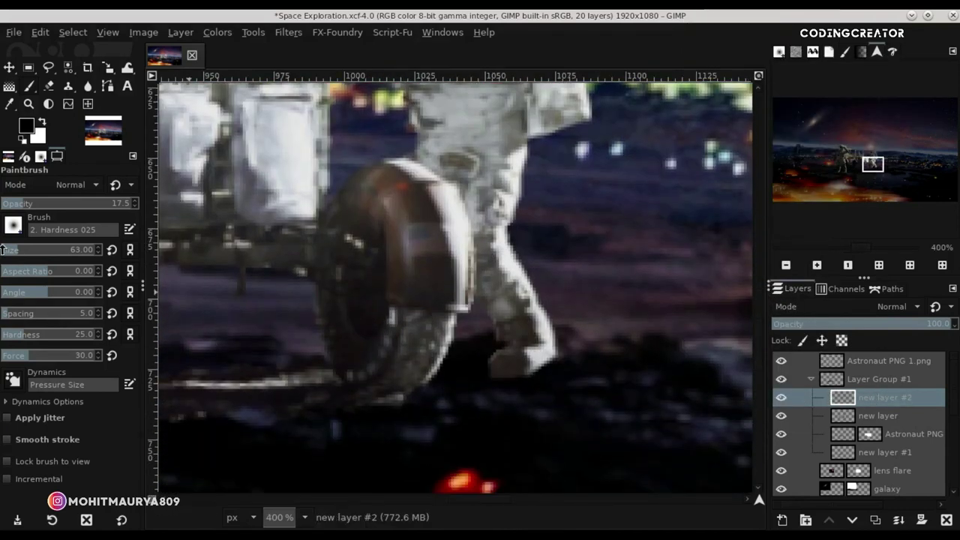
{"action": "left_click", "coordinate": [19, 253]}
{"action": "left_click_drag", "start_coordinate": [19, 207], "coordinate": [157, 217]}
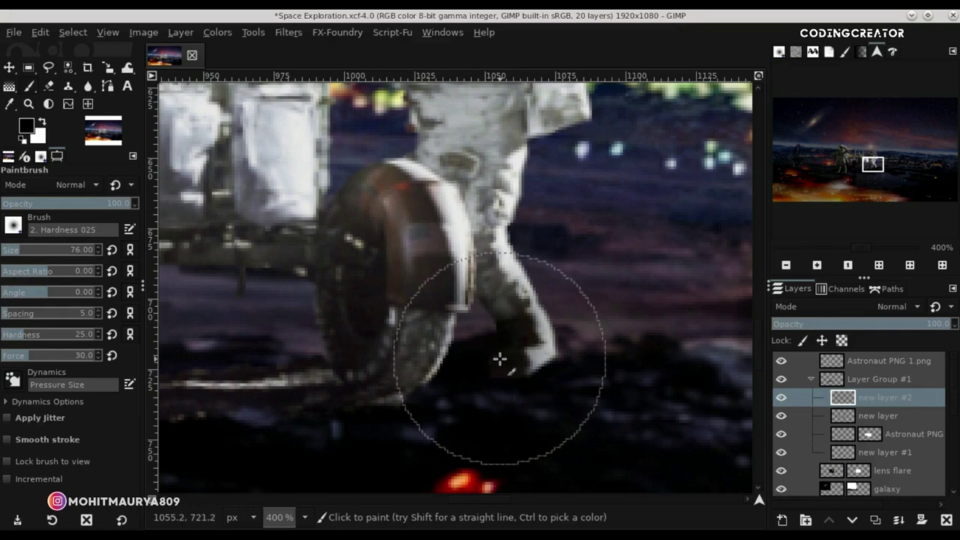
{"action": "left_click", "coordinate": [109, 204]}
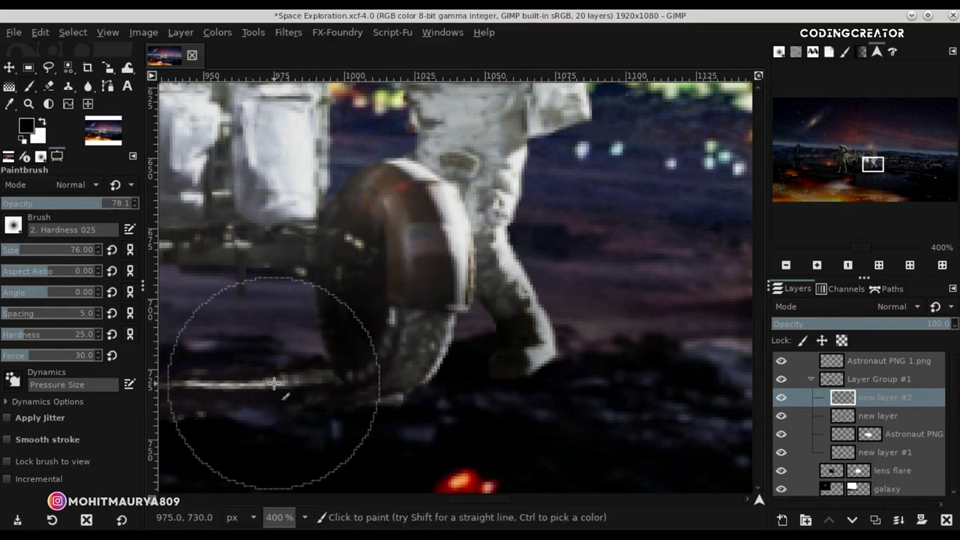
{"action": "scroll", "coordinate": [255, 386], "scroll_direction": "down", "scroll_amount": 1}
{"action": "scroll", "coordinate": [275, 388], "scroll_direction": "down", "scroll_amount": 1}
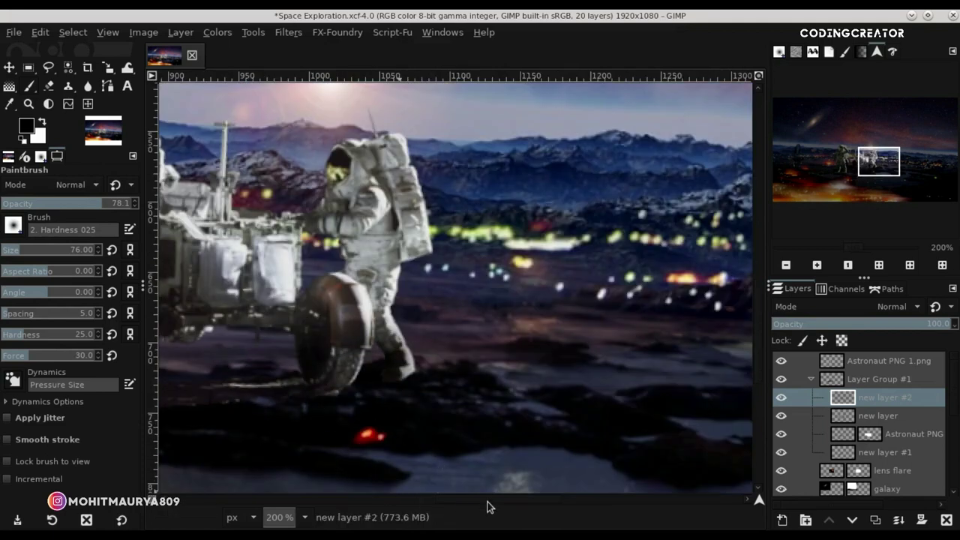
{"action": "scroll", "coordinate": [510, 443], "scroll_direction": "left", "scroll_amount": 3}
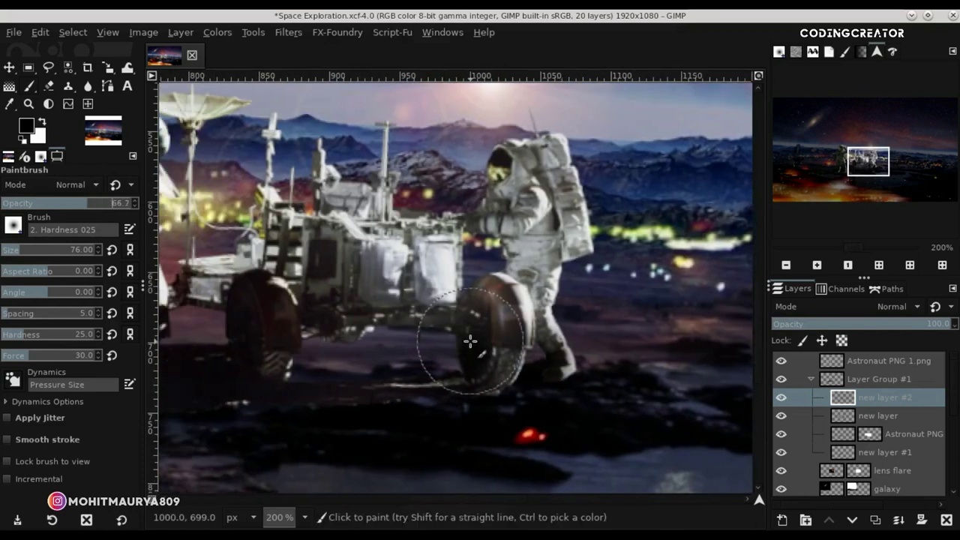
{"action": "mouse_move", "coordinate": [403, 346]}
{"action": "left_mouse_down"}
{"action": "mouse_move", "coordinate": [429, 343]}
{"action": "mouse_move", "coordinate": [324, 351]}
{"action": "left_mouse_up"}
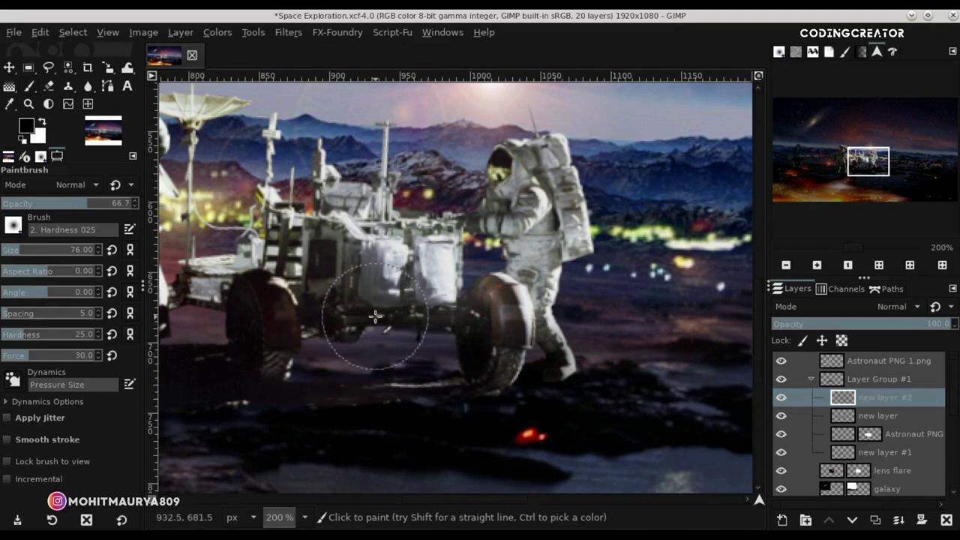
Shade the rover's middle underside darker, then adjust the brush to about 68 opacity.
{"action": "key", "text": "less"}
{"action": "mouse_move", "coordinate": [372, 300]}
{"action": "left_mouse_down"}
{"action": "mouse_move", "coordinate": [337, 296]}
{"action": "mouse_move", "coordinate": [308, 278]}
{"action": "mouse_move", "coordinate": [318, 285]}
{"action": "left_mouse_up"}
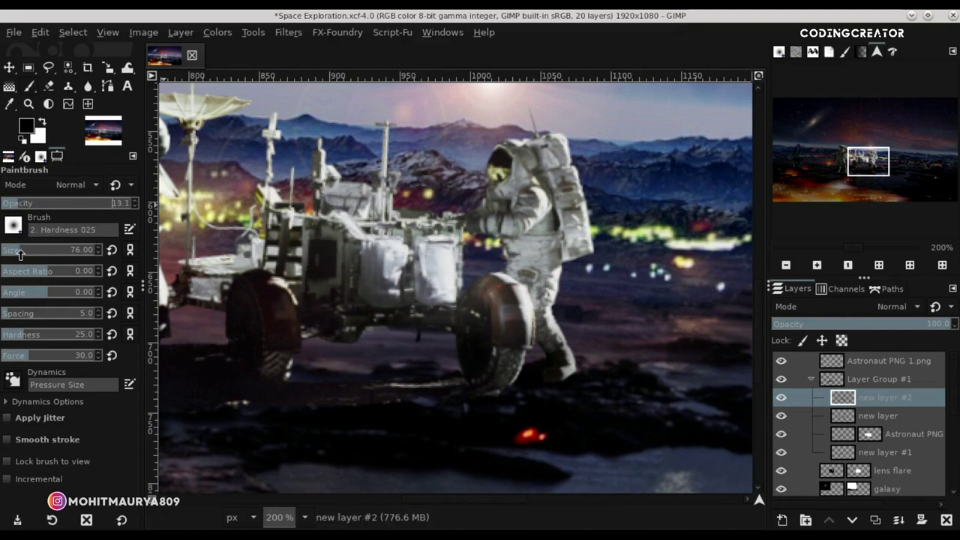
{"action": "left_click_drag", "start_coordinate": [20, 255], "coordinate": [34, 253]}
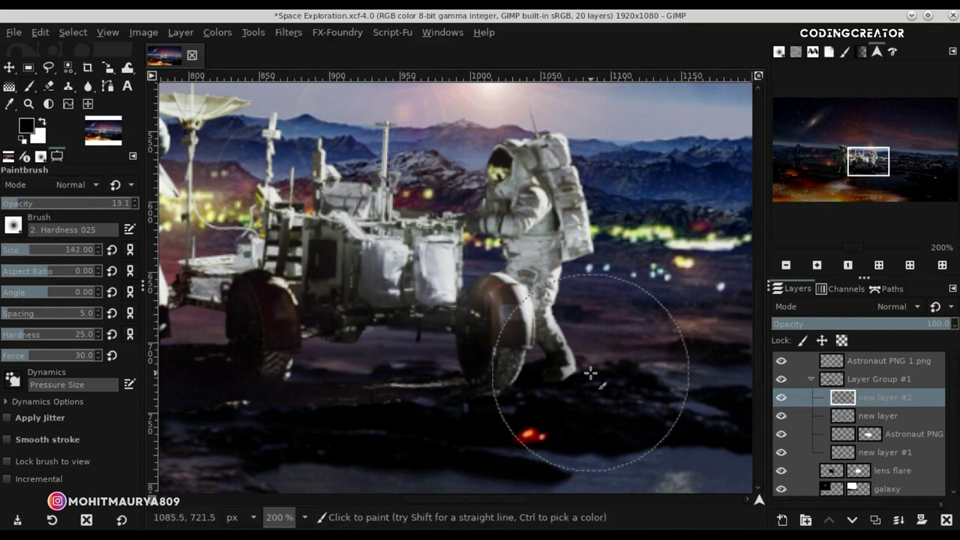
{"action": "scroll", "coordinate": [420, 420], "scroll_direction": "left", "scroll_amount": 4}
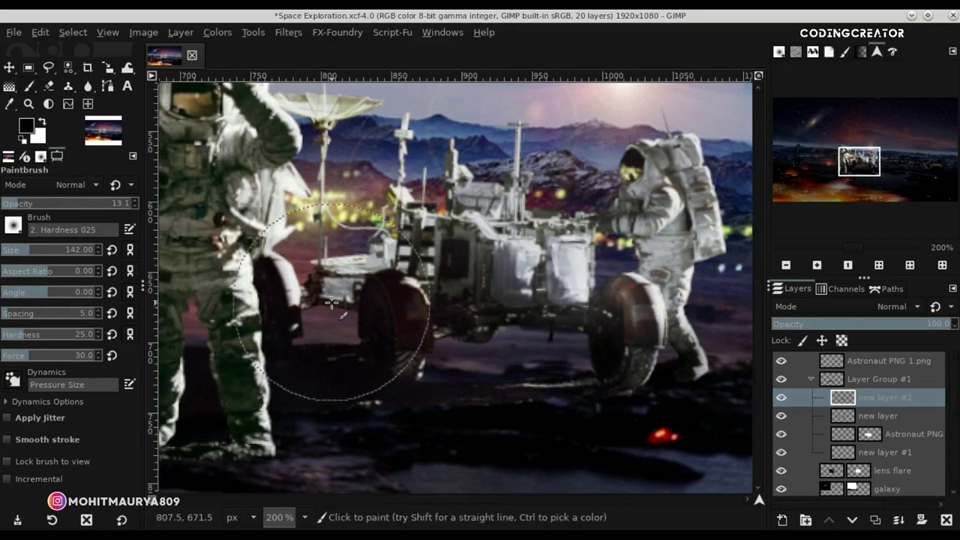
{"action": "left_click", "coordinate": [89, 205]}
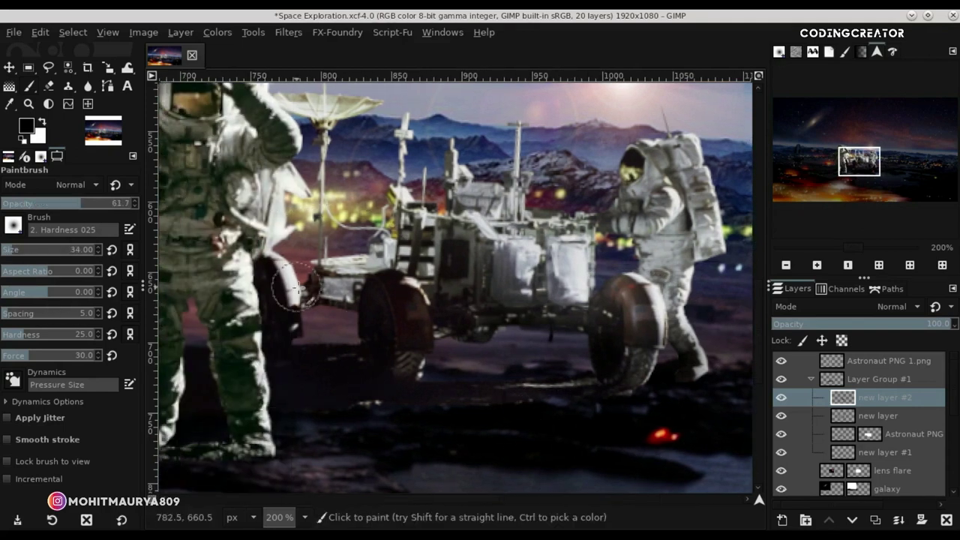
{"action": "left_click", "coordinate": [19, 253]}
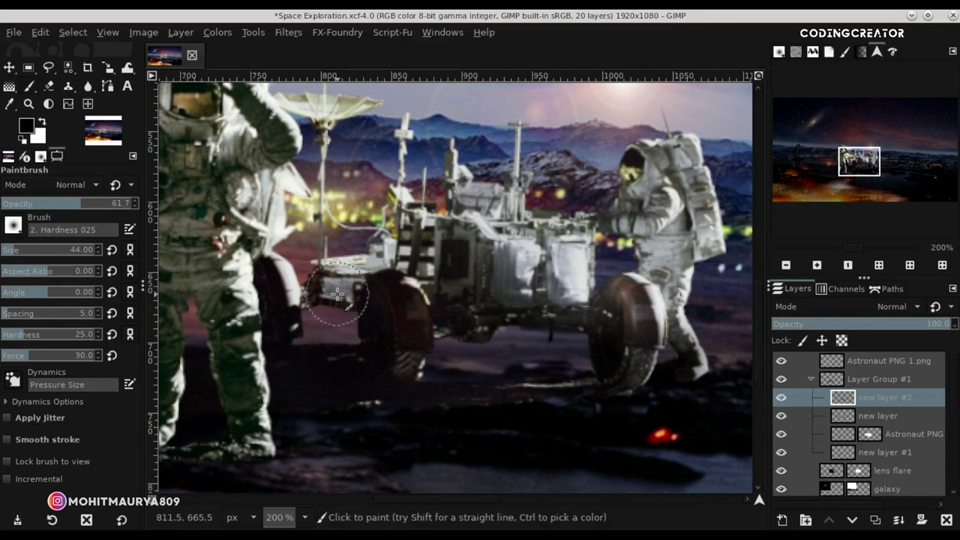
Darken the area around the rover's wheel to blend it into the ground.
{"action": "scroll", "coordinate": [322, 295], "scroll_direction": "up", "scroll_amount": 2, "text": "ctrl"}
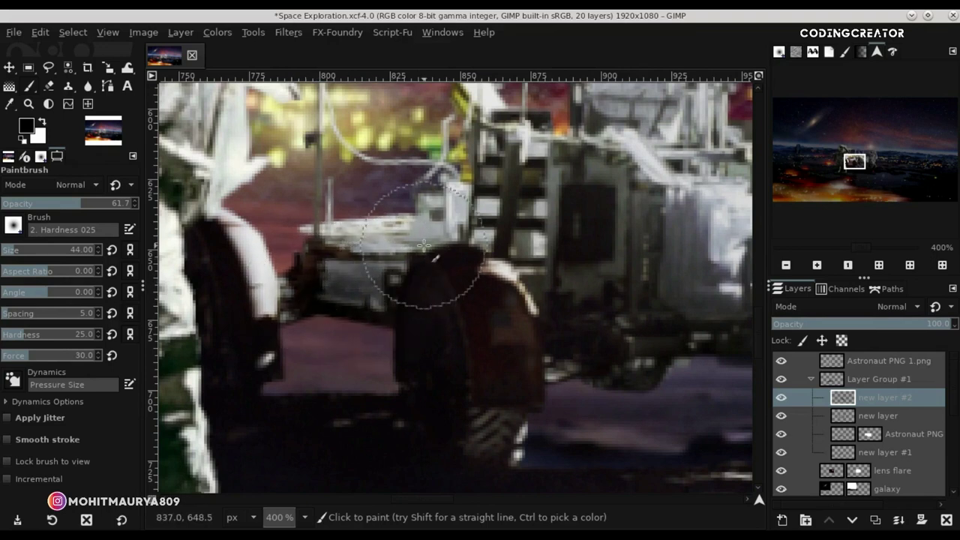
{"action": "scroll", "coordinate": [368, 240], "scroll_direction": "down", "scroll_amount": 4, "text": "ctrl"}
{"action": "scroll", "coordinate": [456, 329], "scroll_direction": "down", "scroll_amount": 1, "text": "ctrl"}
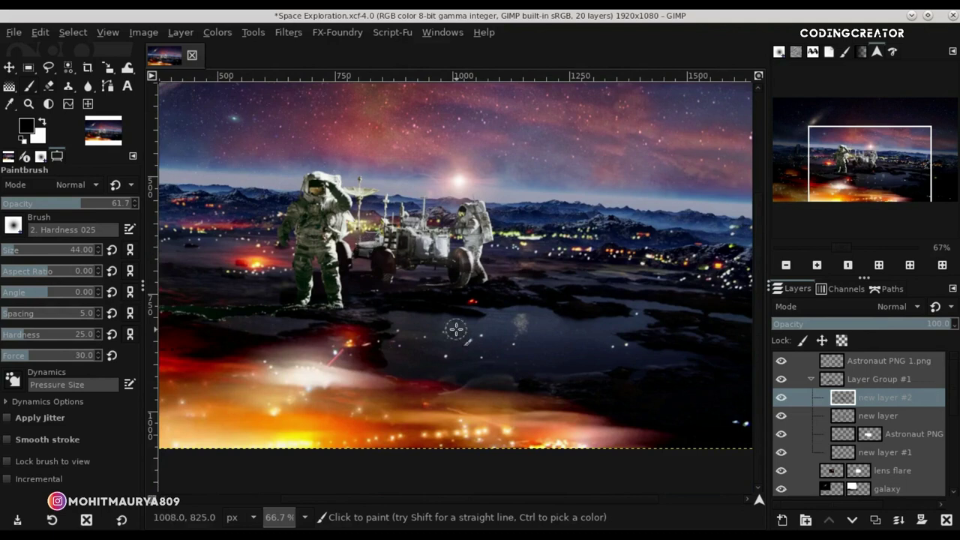
{"action": "scroll", "coordinate": [458, 326], "scroll_direction": "down", "scroll_amount": 1, "text": "ctrl"}
{"action": "scroll", "coordinate": [494, 405], "scroll_direction": "up", "scroll_amount": 1, "text": "ctrl"}
{"action": "scroll", "coordinate": [463, 369], "scroll_direction": "up", "scroll_amount": 4, "text": "ctrl"}
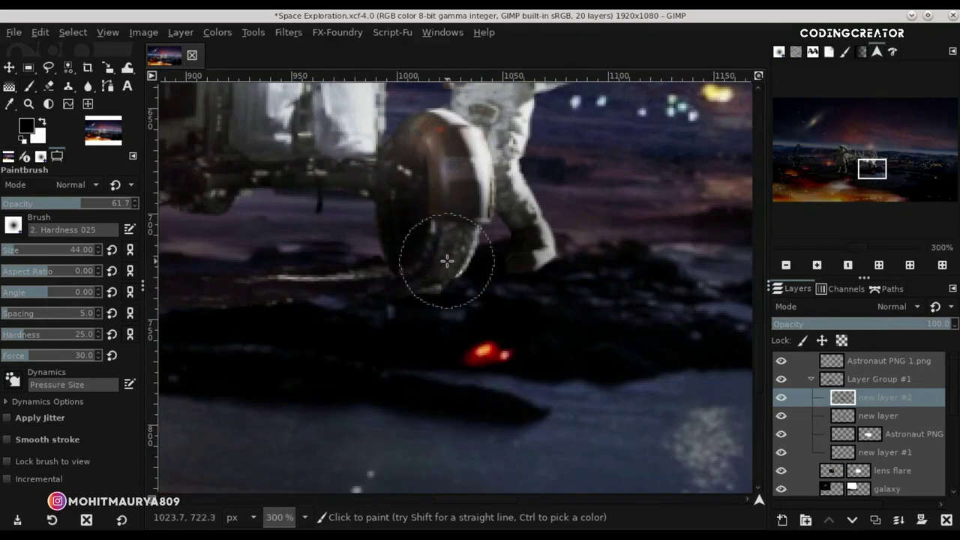
{"action": "mouse_move", "coordinate": [420, 232]}
{"action": "left_mouse_down"}
{"action": "mouse_move", "coordinate": [450, 215]}
{"action": "mouse_move", "coordinate": [407, 150]}
{"action": "mouse_move", "coordinate": [439, 133]}
{"action": "mouse_move", "coordinate": [438, 196]}
{"action": "mouse_move", "coordinate": [468, 215]}
{"action": "mouse_move", "coordinate": [429, 341]}
{"action": "mouse_move", "coordinate": [407, 155]}
{"action": "left_mouse_up"}
{"action": "scroll", "coordinate": [750, 361], "scroll_direction": "up", "scroll_amount": 5}
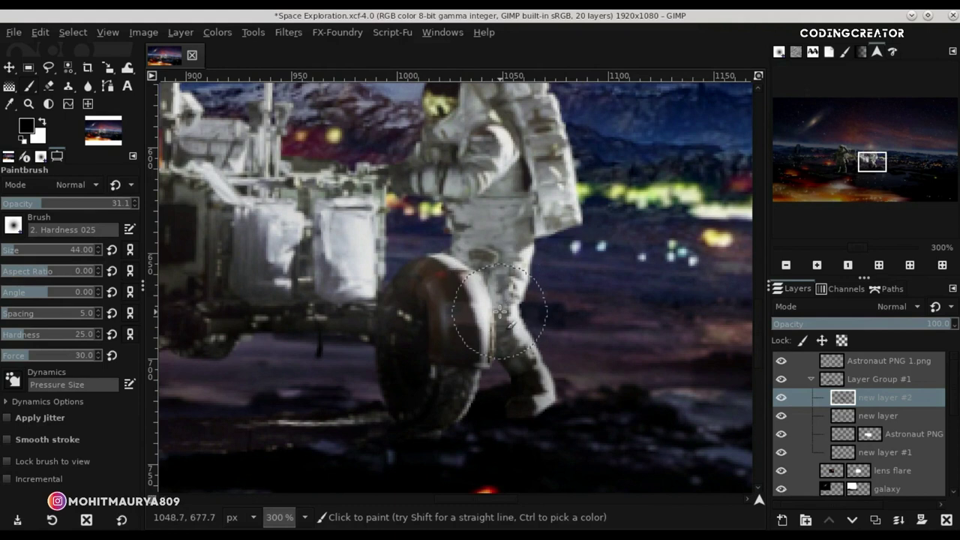
{"action": "scroll", "coordinate": [499, 314], "scroll_direction": "down", "scroll_amount": 5}
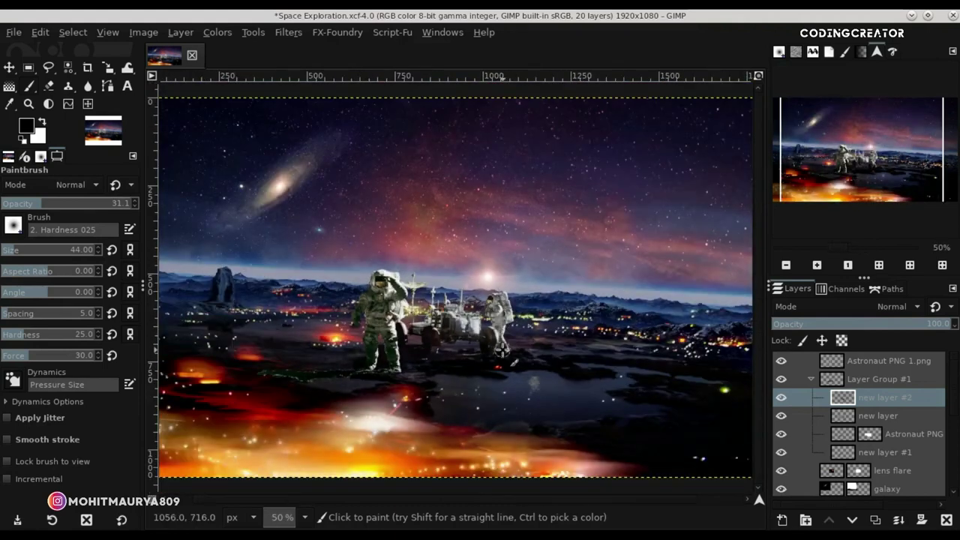
{"action": "scroll", "coordinate": [501, 350], "scroll_direction": "down", "scroll_amount": 1}
Rename Layer Group #1 to 'astronaut'.
{"action": "left_click", "coordinate": [8, 69]}
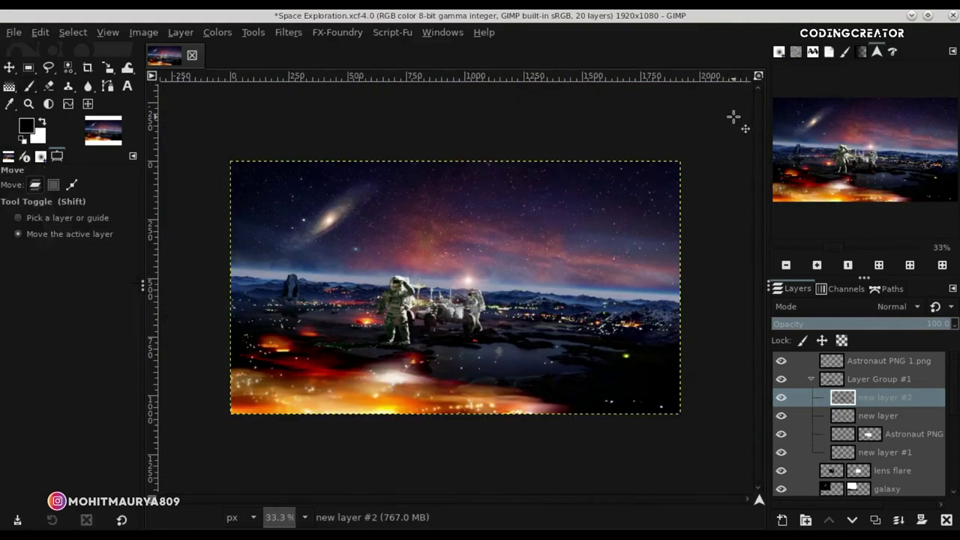
{"action": "left_click", "coordinate": [759, 77]}
{"action": "left_click", "coordinate": [811, 382]}
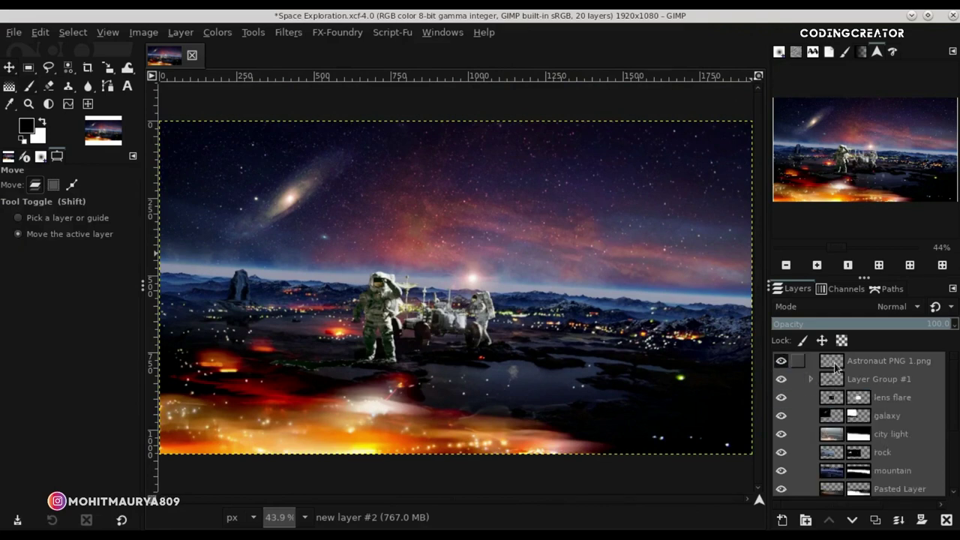
{"action": "left_click", "coordinate": [886, 360]}
{"action": "double_click", "coordinate": [915, 386]}
{"action": "type", "text": "astraun"}
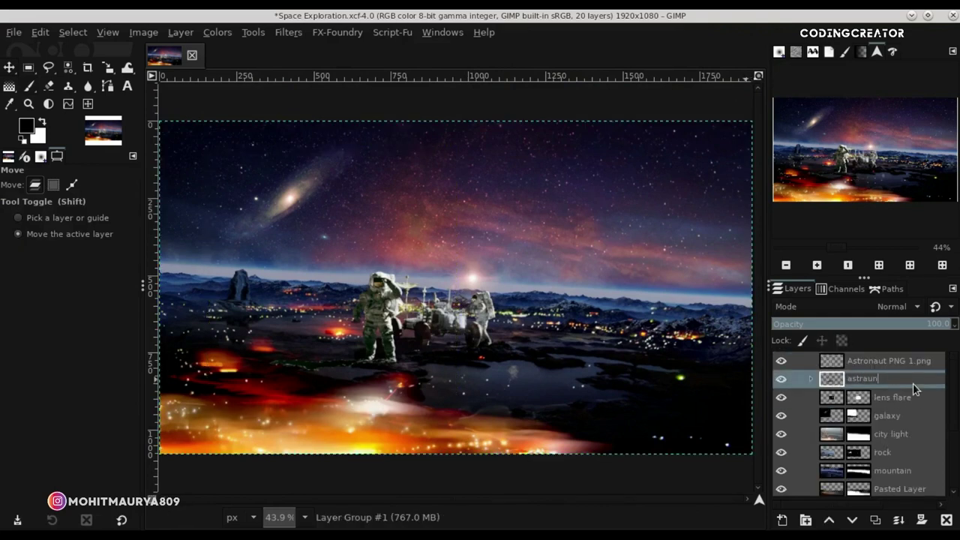
{"action": "key", "text": "BackSpace"}
{"action": "key", "text": "BackSpace"}
{"action": "key", "text": "BackSpace"}
{"action": "type", "text": "onaut"}
{"action": "key", "text": "Return"}
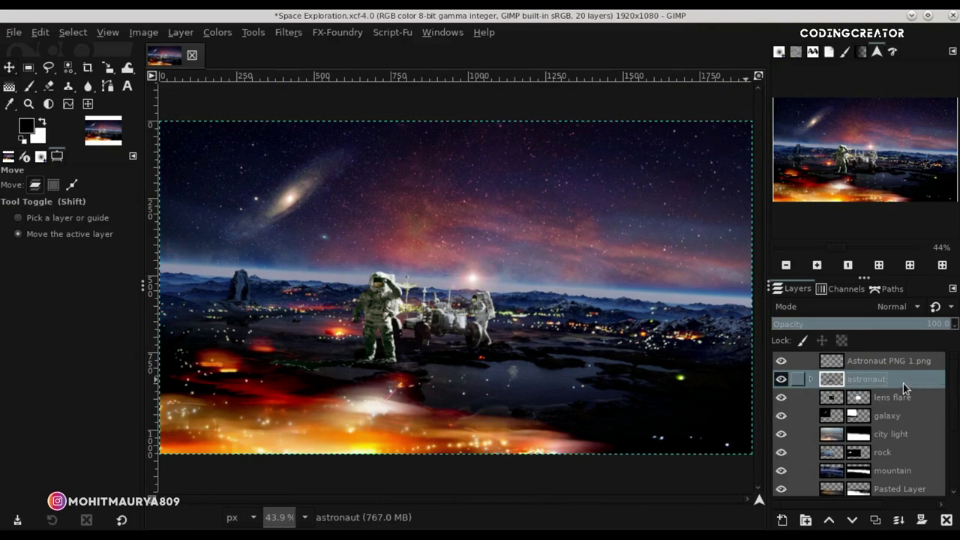
Save the image and make Astronaut PNG 1.png the active layer.
{"action": "key", "text": "ctrl+s"}
{"action": "left_click", "coordinate": [886, 361]}
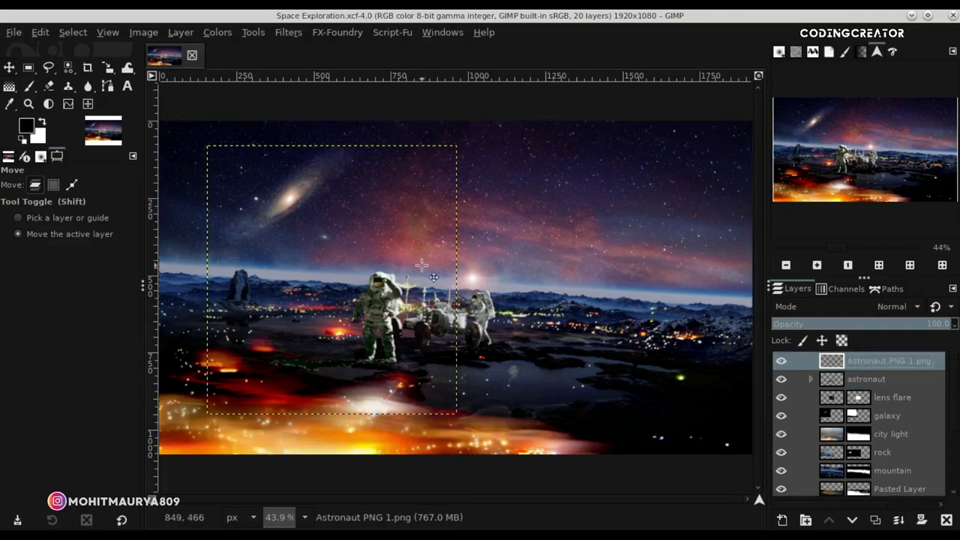
{"action": "left_click", "coordinate": [217, 32]}
Shift Astronaut PNG 1.png's colour balance toward cyan and blue, then save the XCF.
{"action": "left_click", "coordinate": [229, 48]}
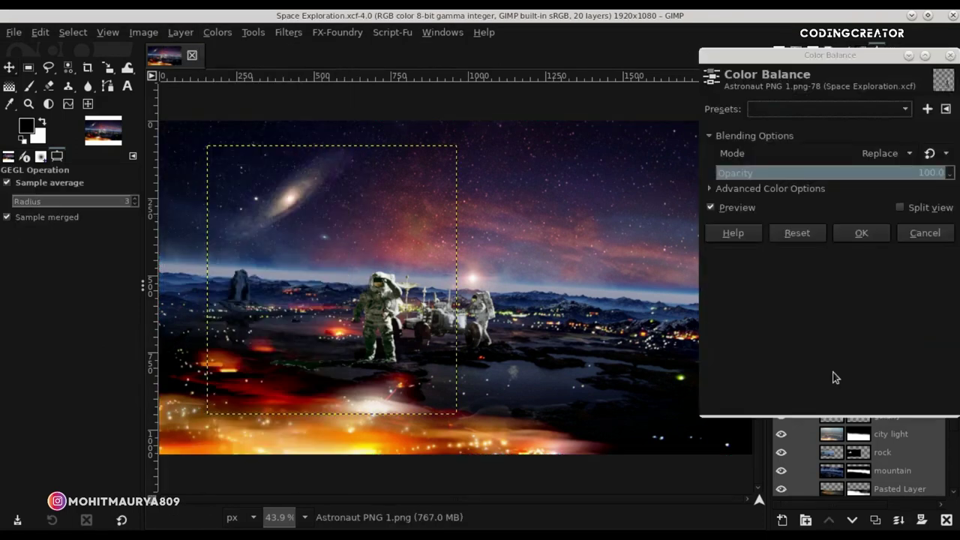
{"action": "left_click", "coordinate": [722, 147]}
{"action": "left_click_drag", "start_coordinate": [839, 213], "coordinate": [844, 256]}
{"action": "left_click", "coordinate": [764, 162]}
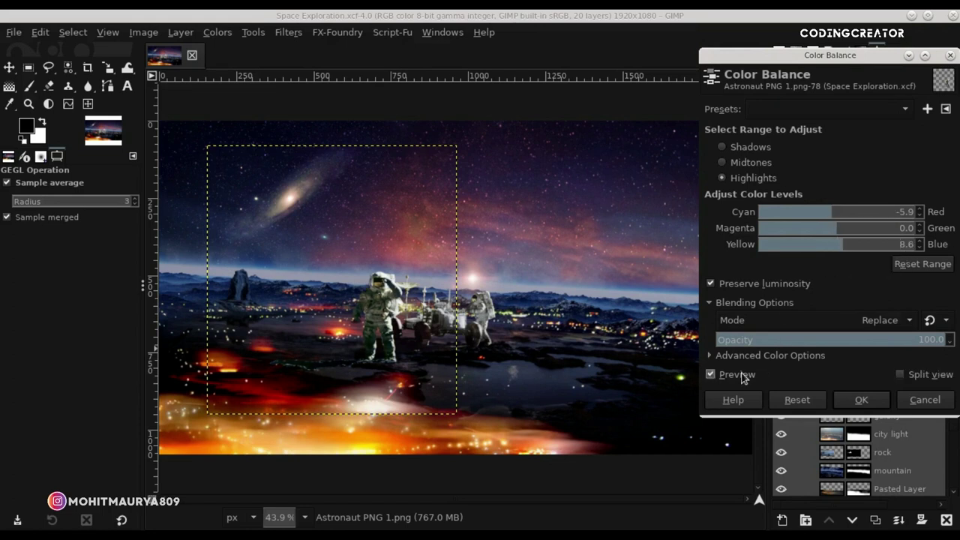
{"action": "left_click", "coordinate": [858, 400]}
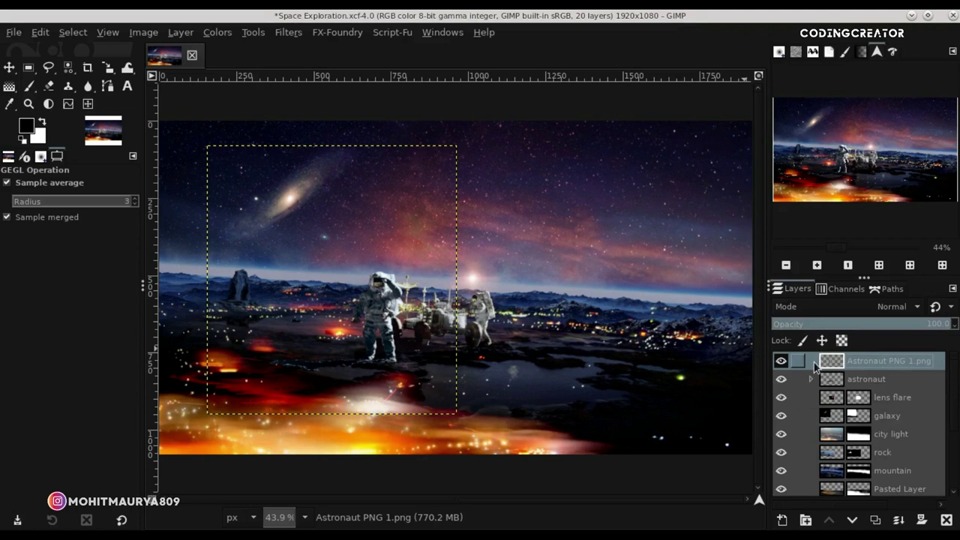
{"action": "key", "text": "ctrl+s"}
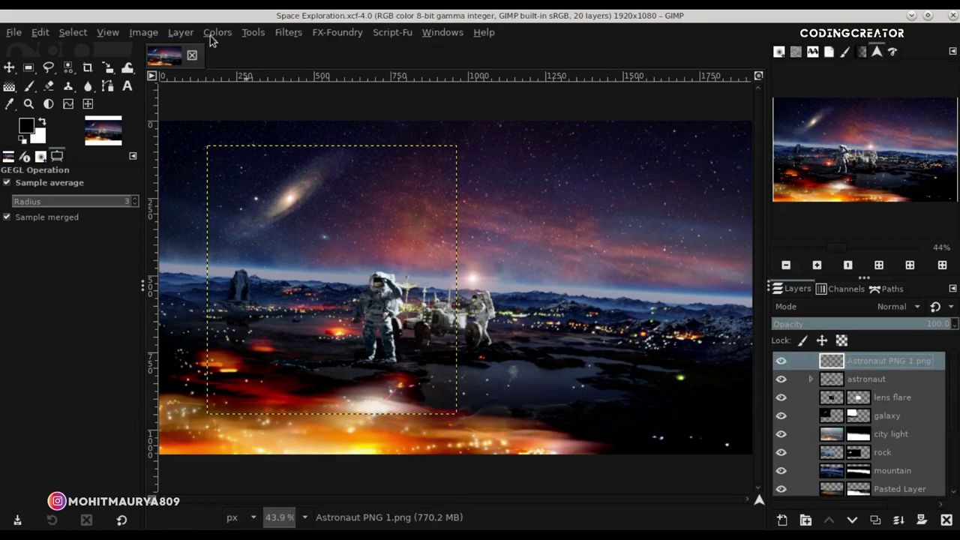
Curve Astronaut PNG 1.png: lift the black point, add a midpoint, and lower the top to 193.
{"action": "left_click", "coordinate": [213, 33]}
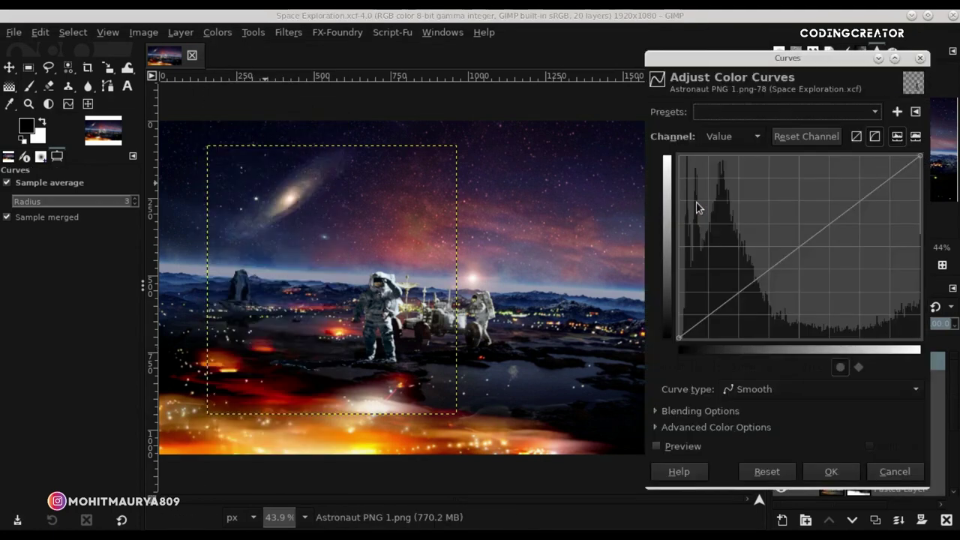
{"action": "left_click_drag", "start_coordinate": [679, 337], "coordinate": [679, 327]}
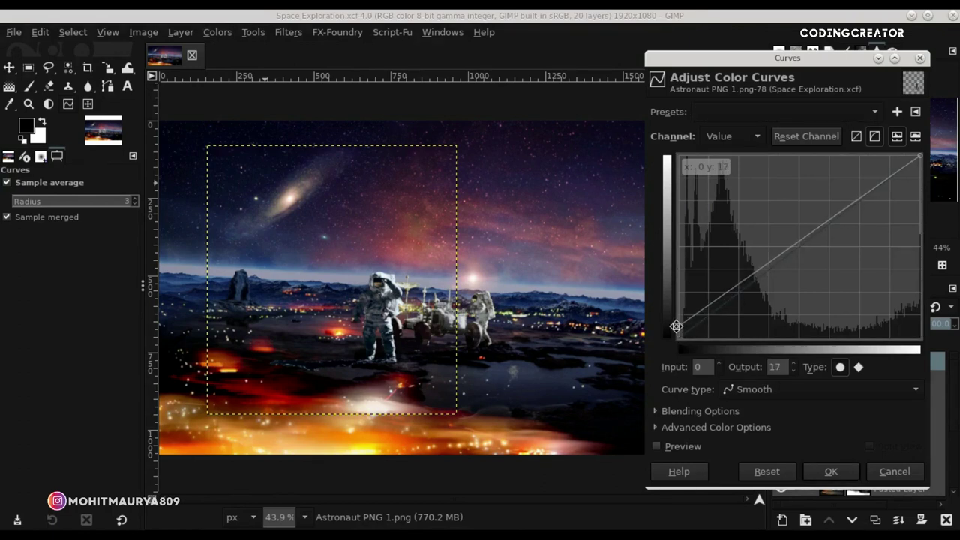
{"action": "left_click_drag", "start_coordinate": [799, 242], "coordinate": [802, 243]}
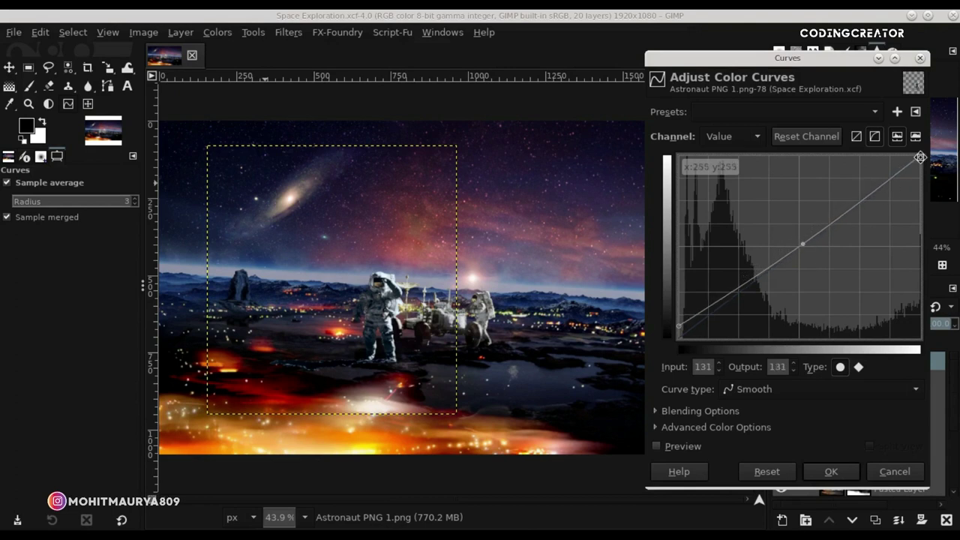
{"action": "left_click_drag", "start_coordinate": [923, 167], "coordinate": [935, 201]}
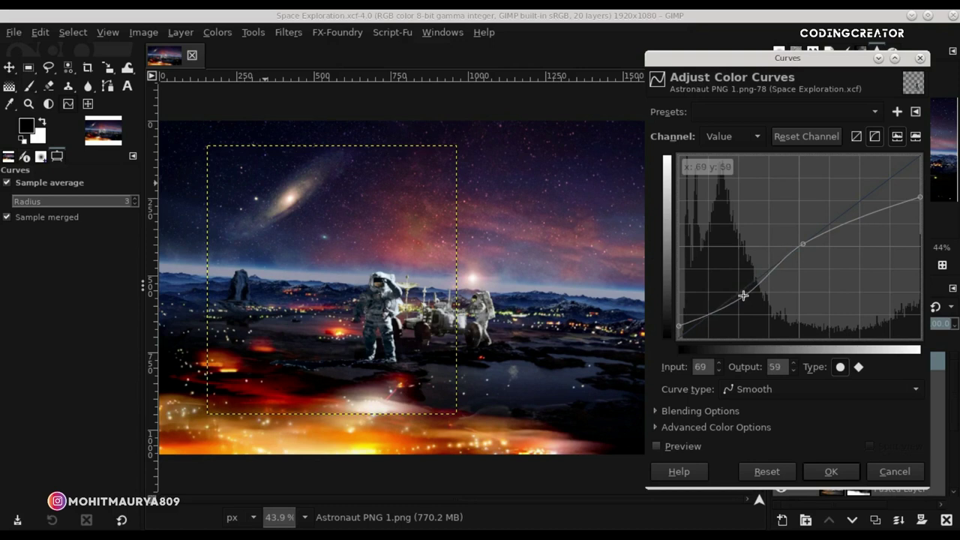
{"action": "left_click", "coordinate": [667, 447]}
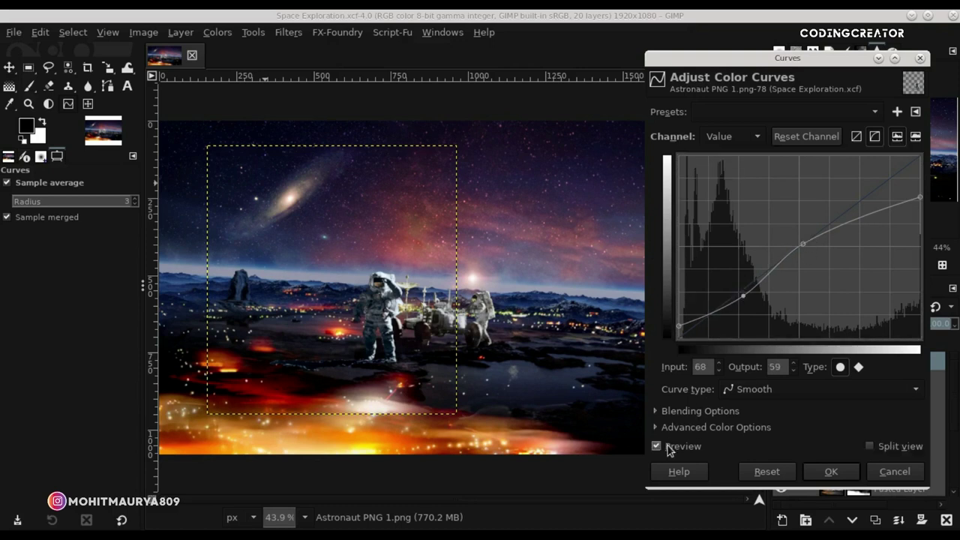
{"action": "left_click", "coordinate": [830, 471]}
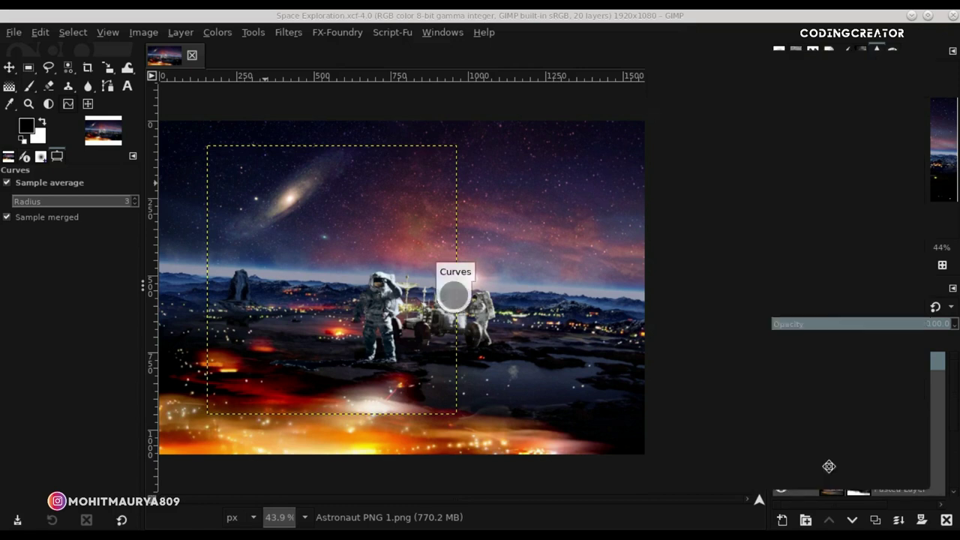
Add a white, fully opaque layer mask to Astronaut PNG 1.png and select the Paintbrush.
{"action": "left_click", "coordinate": [922, 522]}
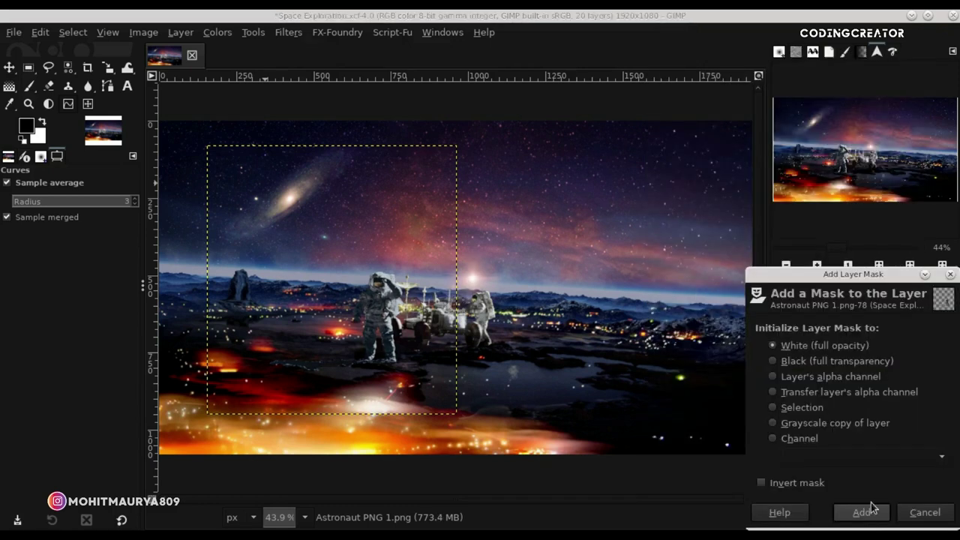
{"action": "left_click", "coordinate": [863, 516]}
{"action": "left_click", "coordinate": [36, 87]}
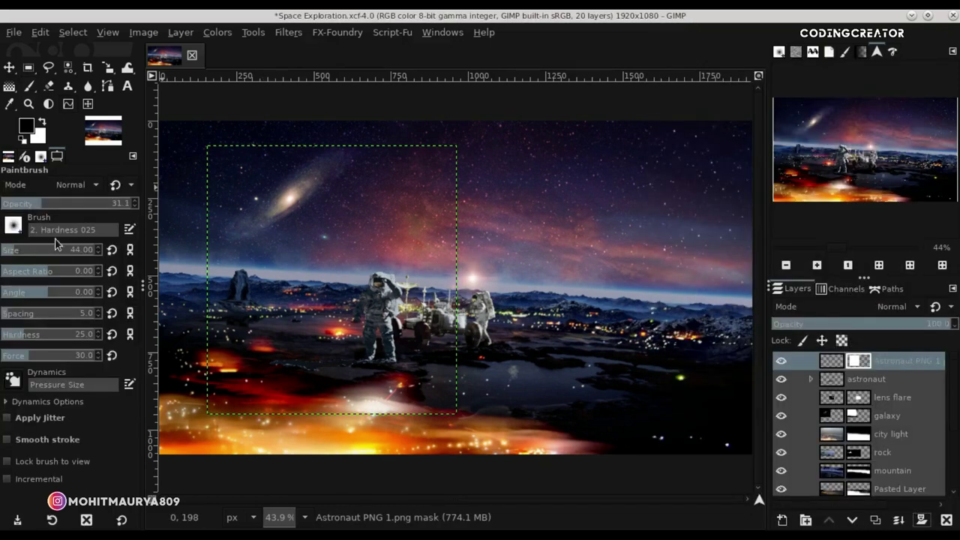
{"action": "scroll", "coordinate": [306, 373], "scroll_direction": "up", "scroll_amount": 2}
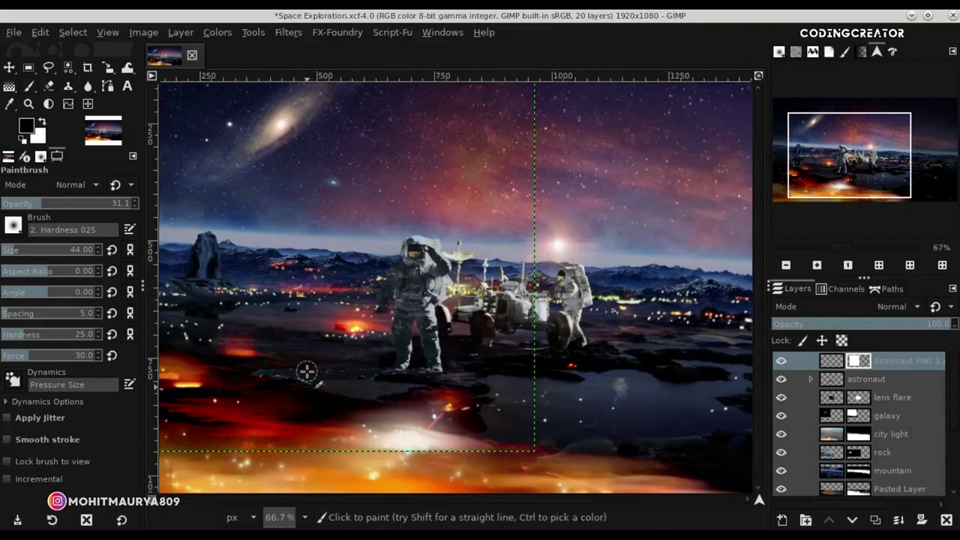
{"action": "scroll", "coordinate": [307, 373], "scroll_direction": "up", "scroll_amount": 1}
{"action": "scroll", "coordinate": [307, 373], "scroll_direction": "up", "scroll_amount": 1}
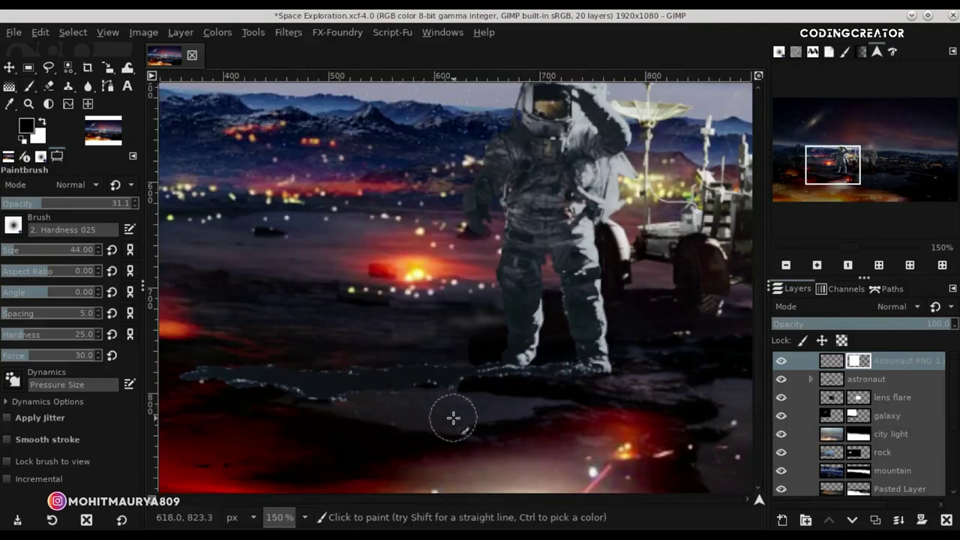
Paint out the light streaks near the feet with a near-full-opacity brush, size 31.
{"action": "left_click", "coordinate": [68, 206]}
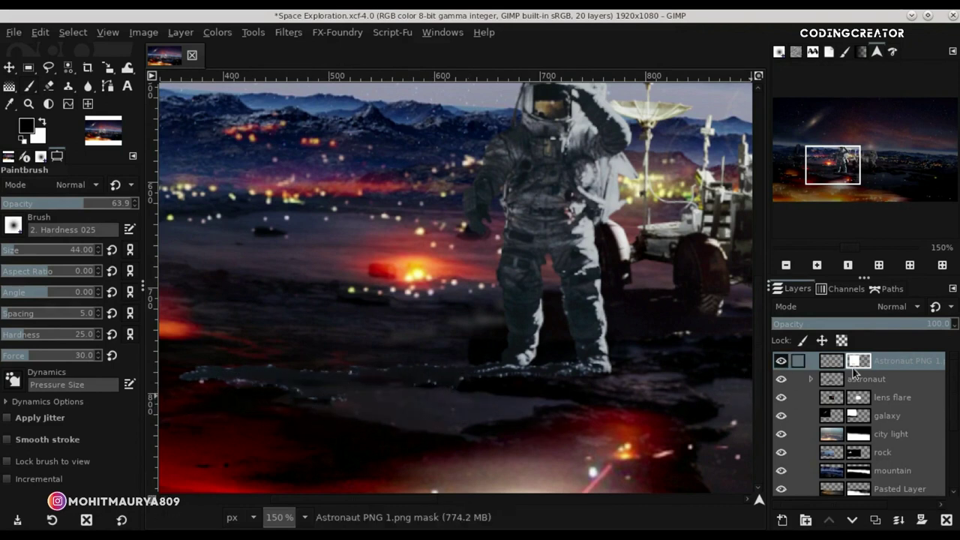
{"action": "left_click_drag", "start_coordinate": [84, 204], "coordinate": [132, 204]}
{"action": "left_click_drag", "start_coordinate": [305, 388], "coordinate": [169, 379]}
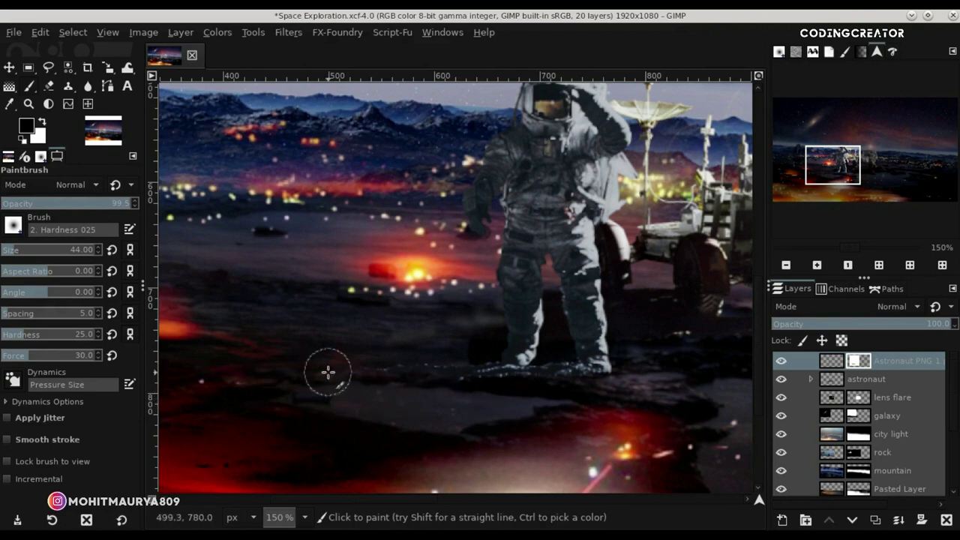
{"action": "scroll", "coordinate": [541, 387], "scroll_direction": "up", "scroll_amount": 3}
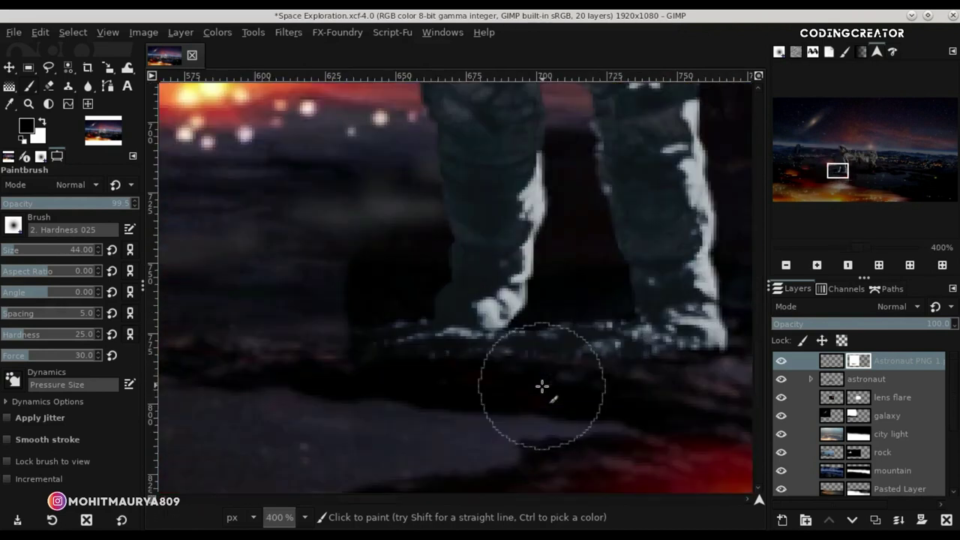
{"action": "left_click", "coordinate": [15, 250]}
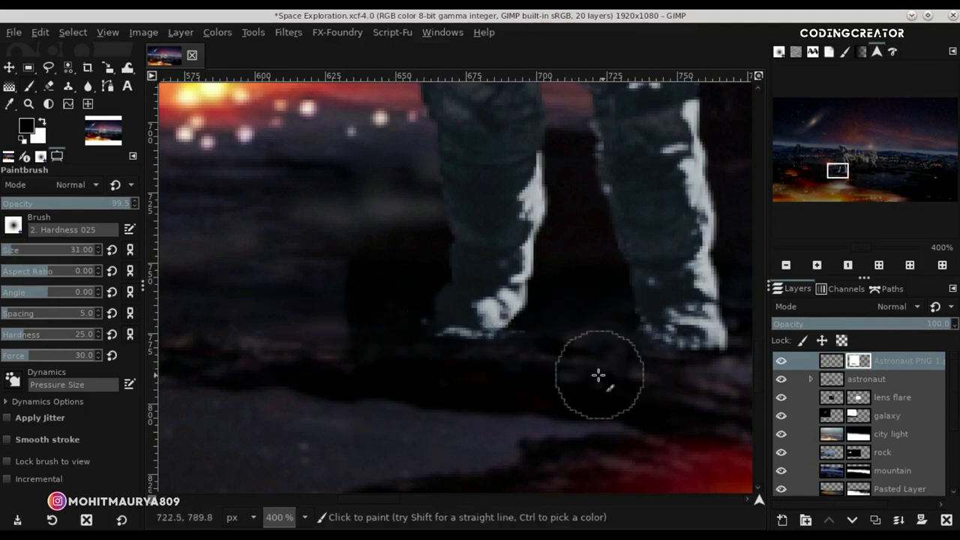
{"action": "scroll", "coordinate": [514, 361], "scroll_direction": "down", "scroll_amount": 3, "text": "ctrl"}
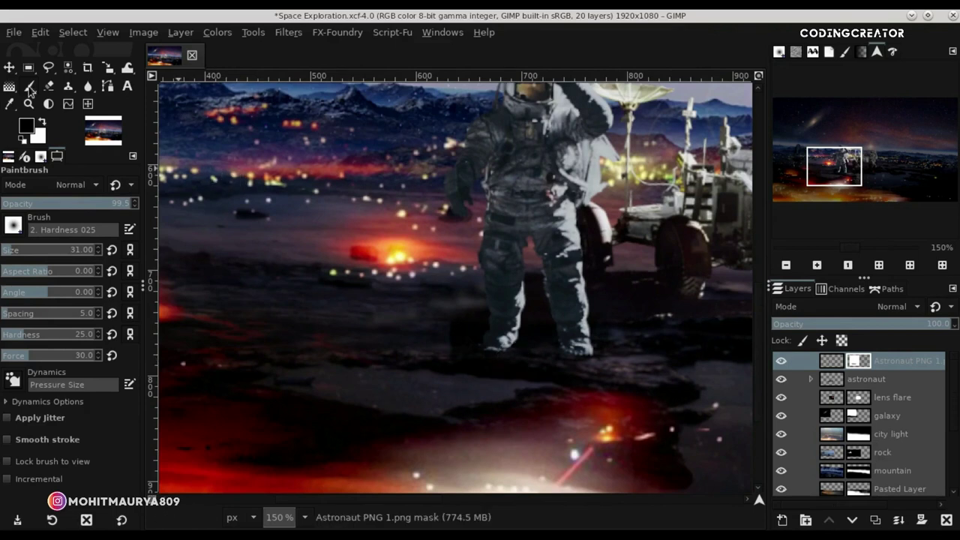
Add new layer #3 and paint soft shading with a brush at about 13 opacity.
{"action": "left_click", "coordinate": [782, 520]}
{"action": "left_click", "coordinate": [855, 510]}
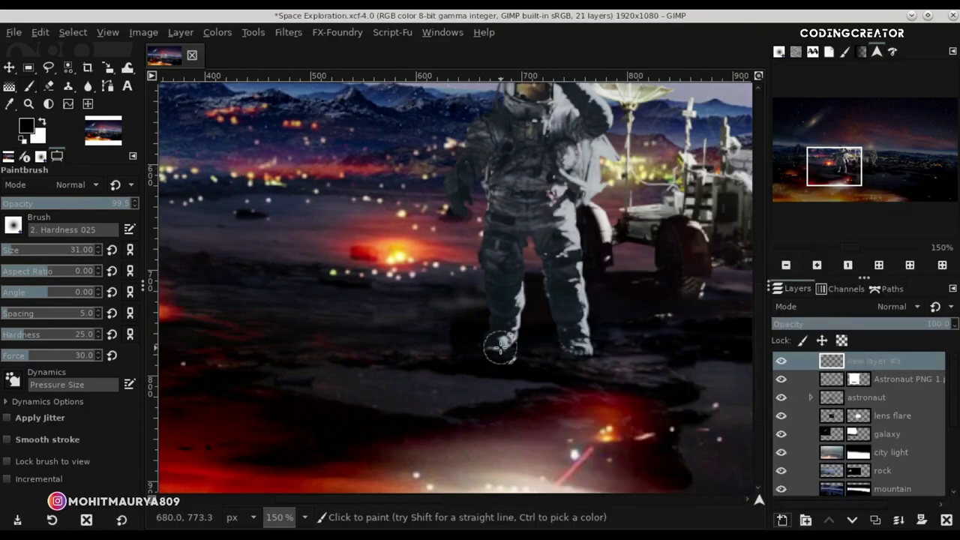
{"action": "scroll", "coordinate": [500, 346], "scroll_direction": "down", "scroll_amount": 3, "text": "ctrl"}
{"action": "scroll", "coordinate": [517, 312], "scroll_direction": "down", "scroll_amount": 2, "text": "ctrl"}
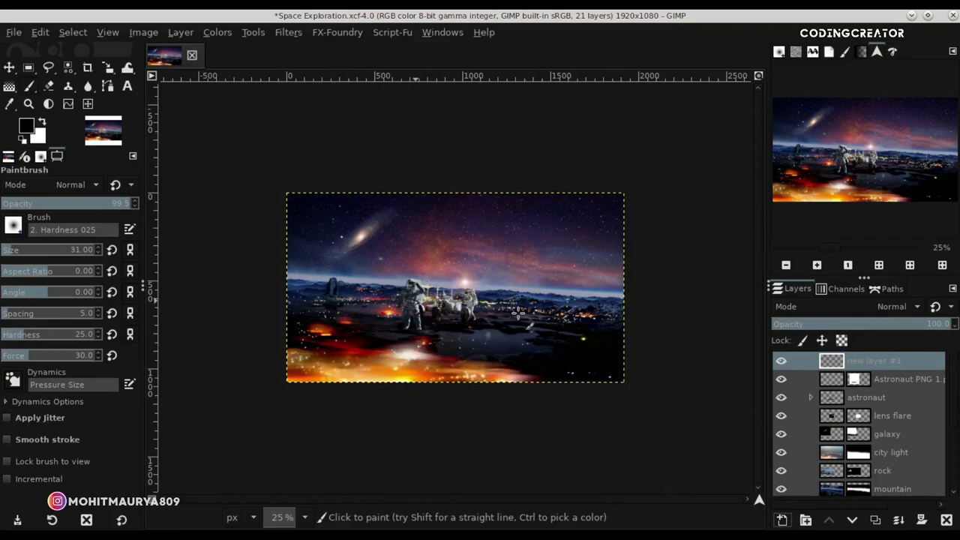
{"action": "scroll", "coordinate": [411, 316], "scroll_direction": "up", "scroll_amount": 2, "text": "ctrl"}
{"action": "scroll", "coordinate": [412, 316], "scroll_direction": "up", "scroll_amount": 1, "text": "ctrl"}
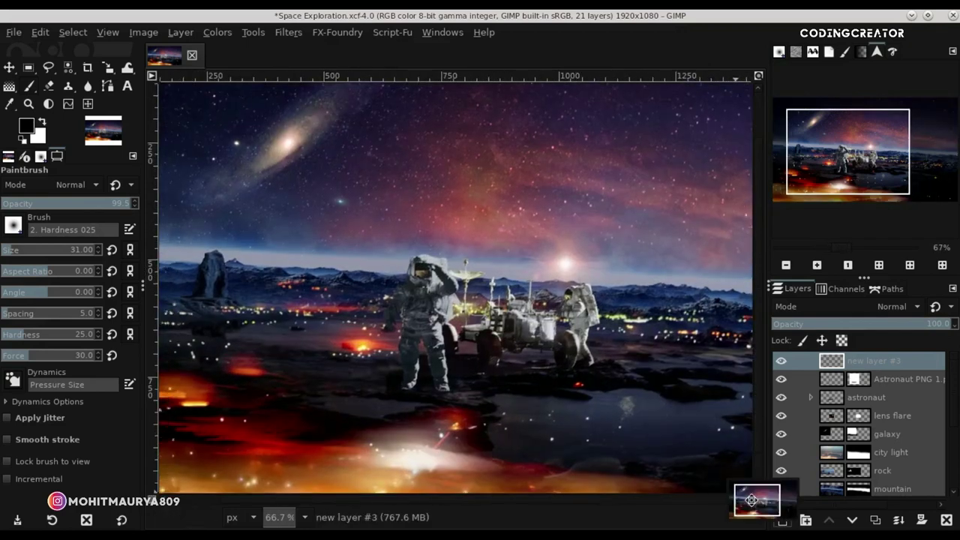
{"action": "left_click_drag", "start_coordinate": [760, 499], "coordinate": [747, 495]}
{"action": "scroll", "coordinate": [555, 411], "scroll_direction": "up", "scroll_amount": 2, "text": "ctrl"}
{"action": "left_click", "coordinate": [65, 207]}
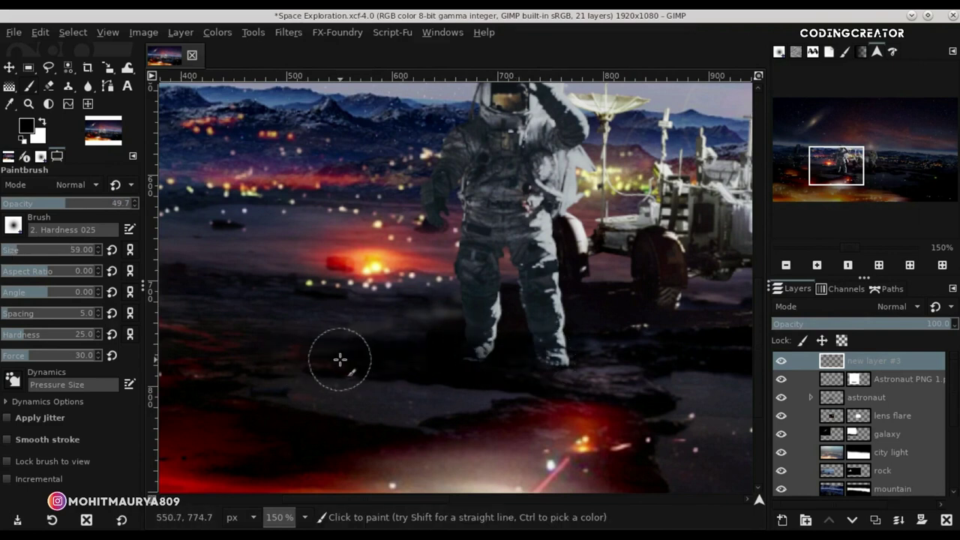
{"action": "scroll", "coordinate": [422, 352], "scroll_direction": "down", "scroll_amount": 1, "text": "ctrl"}
{"action": "scroll", "coordinate": [383, 365], "scroll_direction": "down", "scroll_amount": 1, "text": "ctrl"}
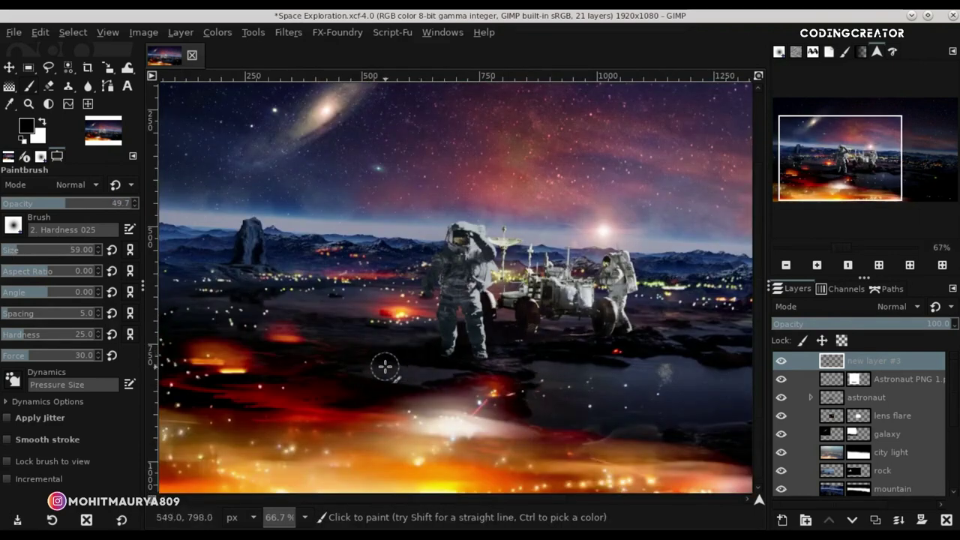
{"action": "scroll", "coordinate": [375, 347], "scroll_direction": "up", "scroll_amount": 2, "text": "ctrl"}
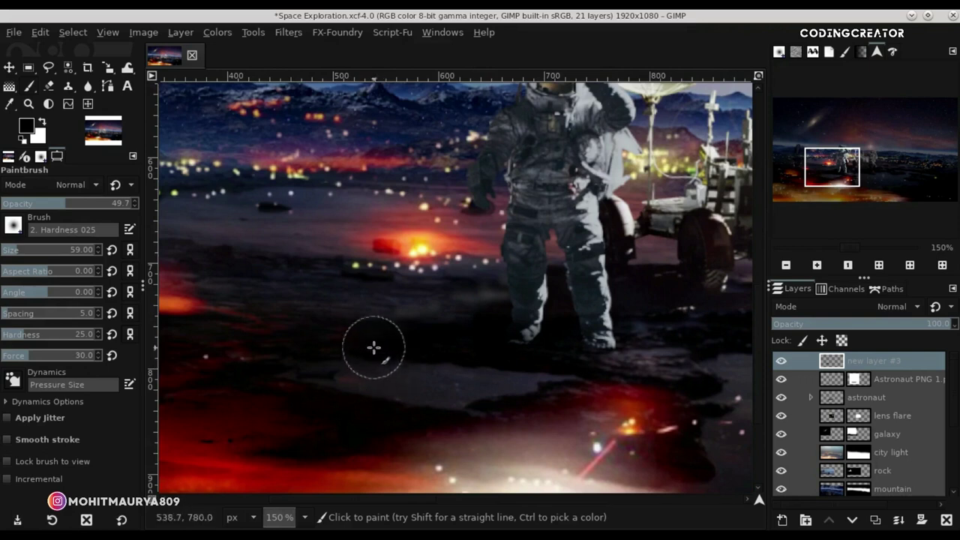
{"action": "left_click", "coordinate": [19, 205]}
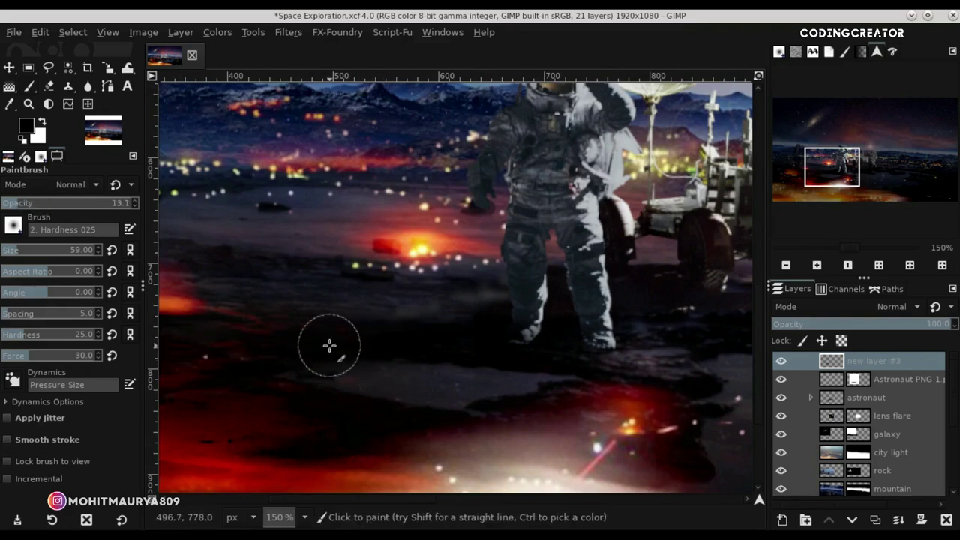
Move new layer #3 below Astronaut PNG 1.png and set it to Soft light at 92.9% opacity.
{"action": "left_click", "coordinate": [9, 69]}
{"action": "left_click", "coordinate": [892, 314]}
{"action": "left_click", "coordinate": [890, 313]}
{"action": "left_click_drag", "start_coordinate": [856, 358], "coordinate": [870, 388]}
{"action": "left_click", "coordinate": [882, 309]}
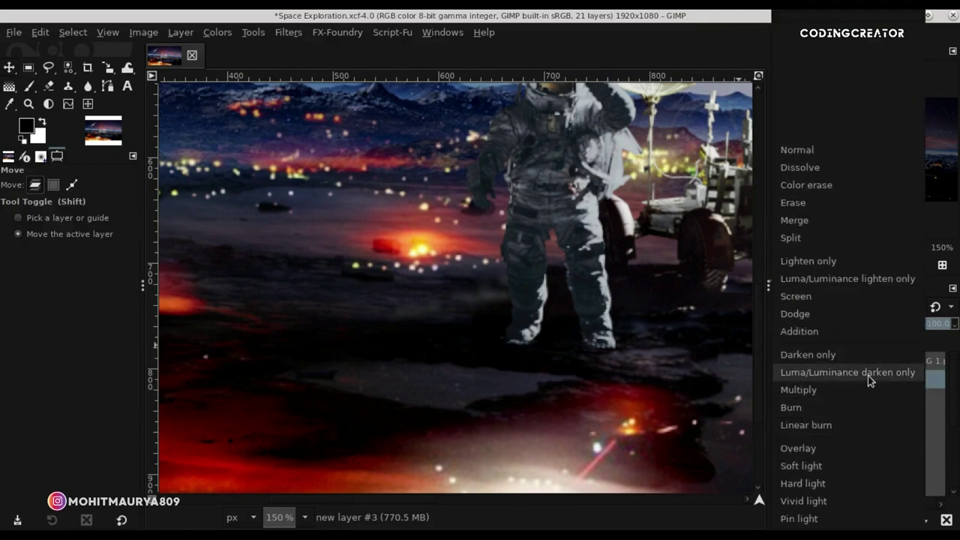
{"action": "left_click", "coordinate": [866, 464]}
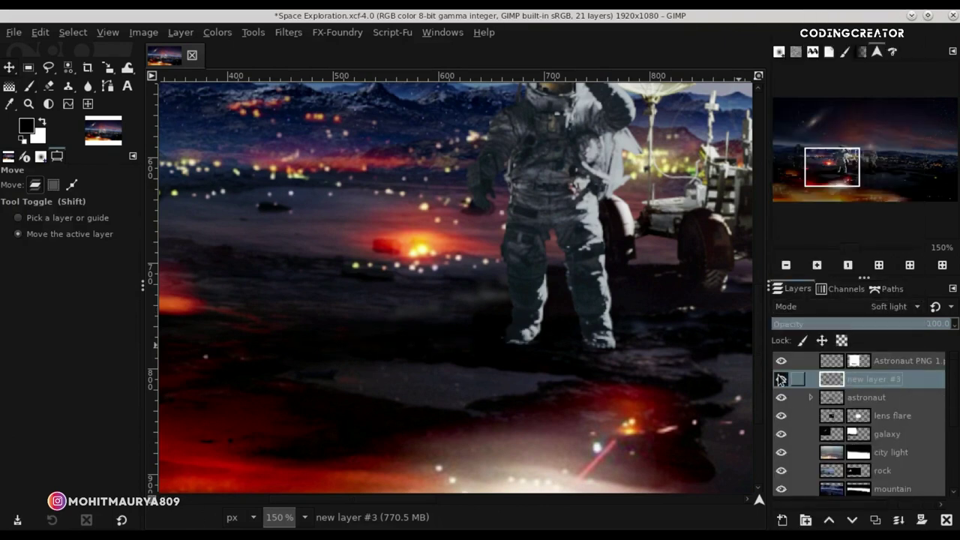
{"action": "left_click_drag", "start_coordinate": [866, 327], "coordinate": [933, 323]}
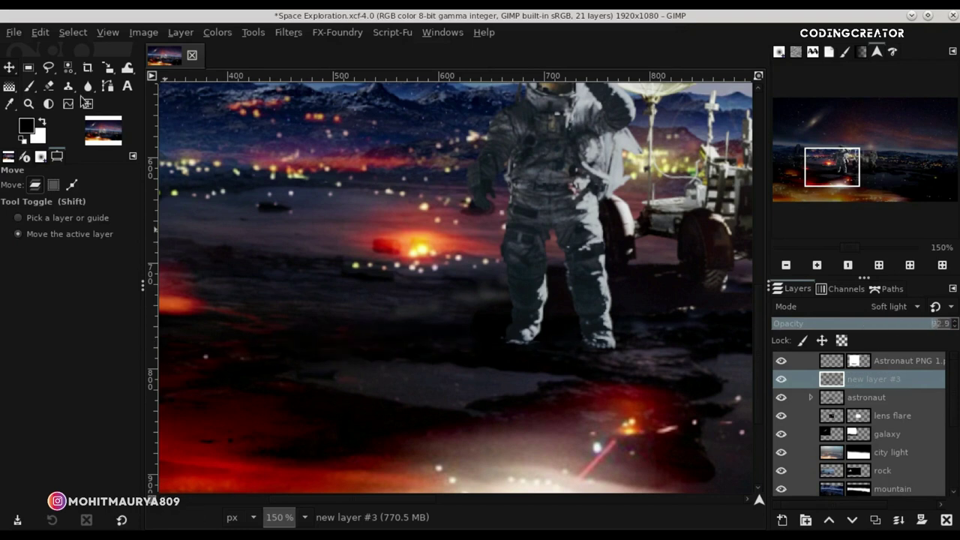
{"action": "left_click", "coordinate": [50, 86]}
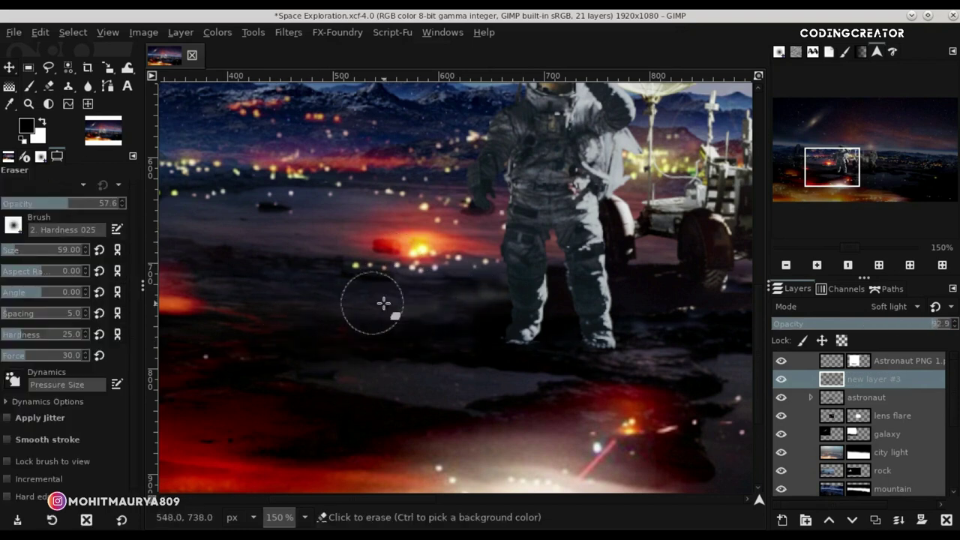
{"action": "left_click", "coordinate": [8, 69]}
Put the astronaut layer into Layer Group #1 and add new layer #4 clipped to it.
{"action": "left_click", "coordinate": [830, 366]}
{"action": "left_click", "coordinate": [806, 520]}
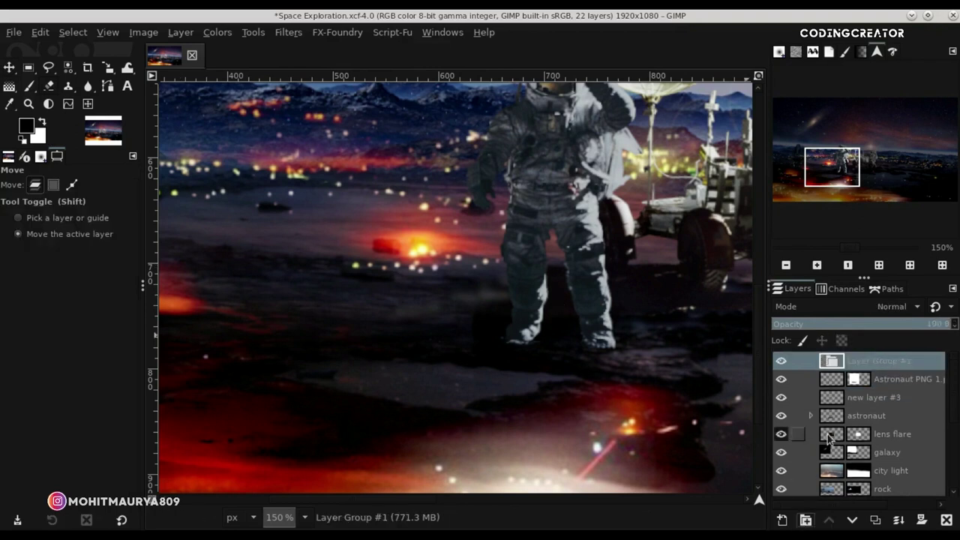
{"action": "left_click_drag", "start_coordinate": [832, 379], "coordinate": [853, 366]}
{"action": "left_click", "coordinate": [782, 520]}
{"action": "left_click", "coordinate": [857, 513]}
{"action": "right_click", "coordinate": [840, 379]}
{"action": "left_click", "coordinate": [867, 92]}
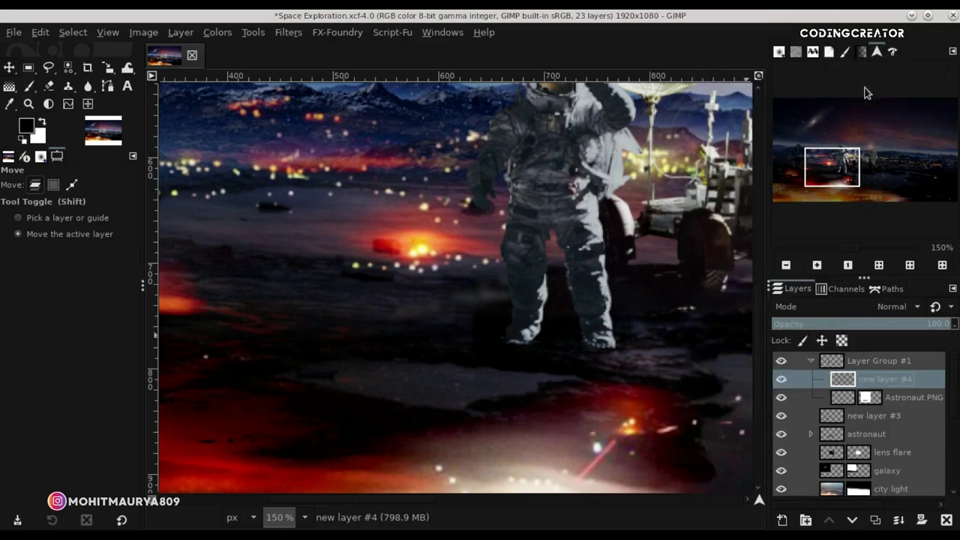
Set new layer #4 to Overlay, fill it with 50% grey 808080, and select Dodge/Burn.
{"action": "left_click", "coordinate": [848, 308]}
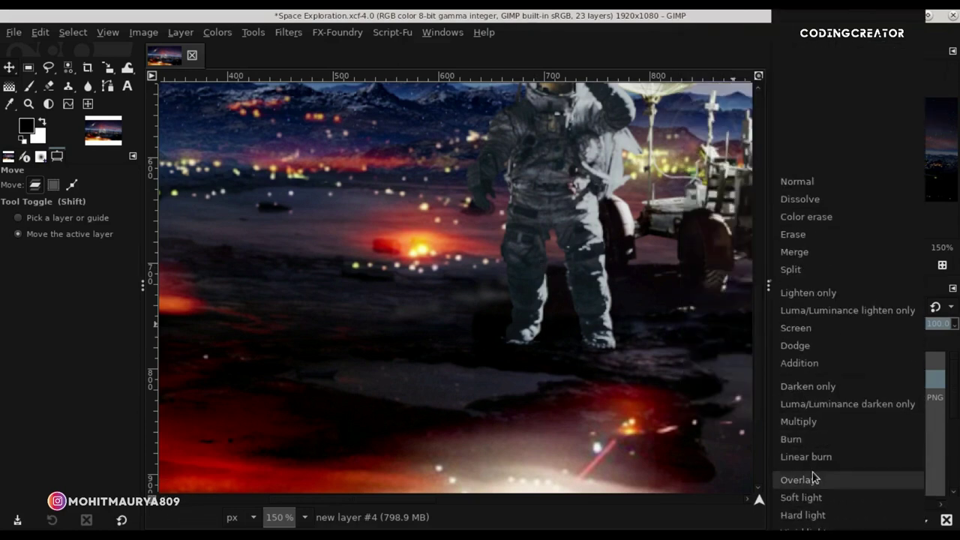
{"action": "left_click", "coordinate": [812, 477]}
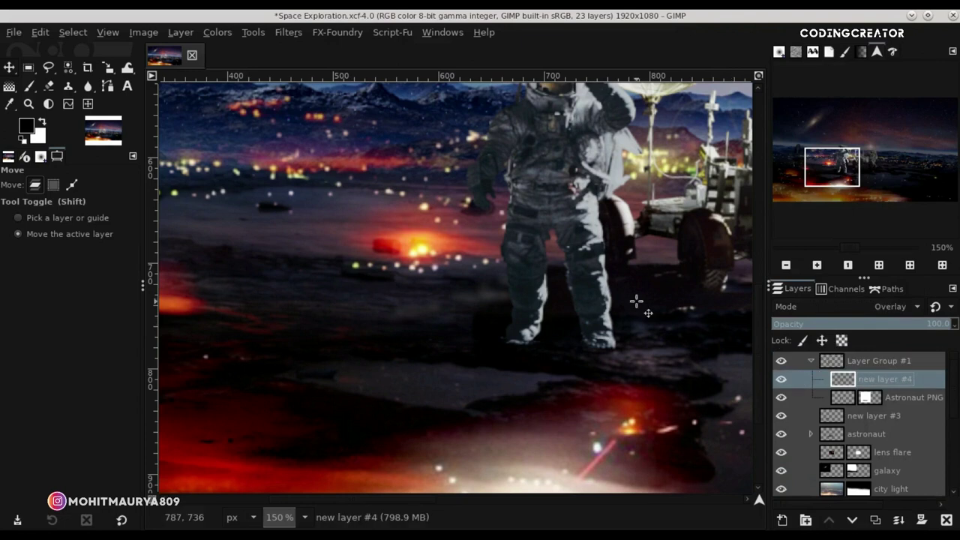
{"action": "left_click", "coordinate": [27, 124]}
{"action": "left_click", "coordinate": [816, 381]}
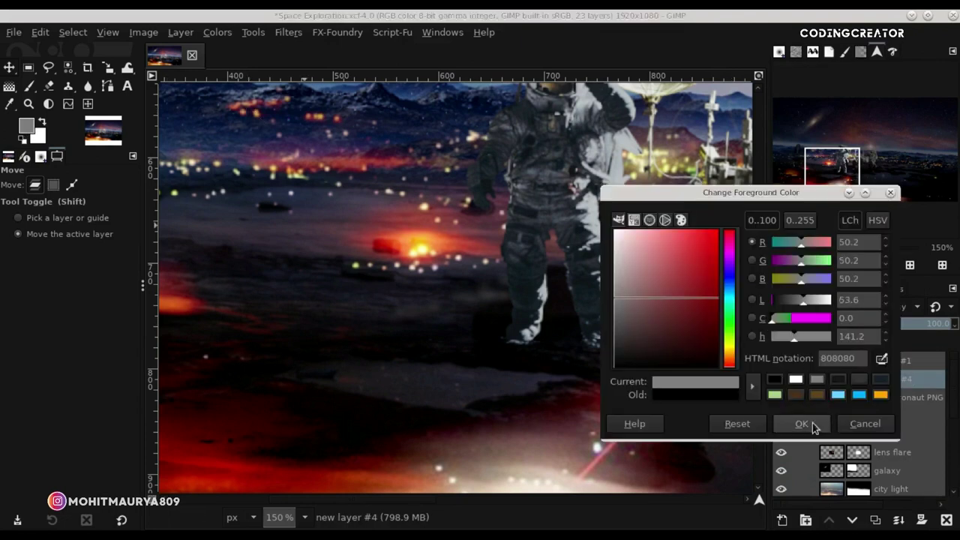
{"action": "left_click", "coordinate": [798, 422]}
{"action": "left_click", "coordinate": [47, 31]}
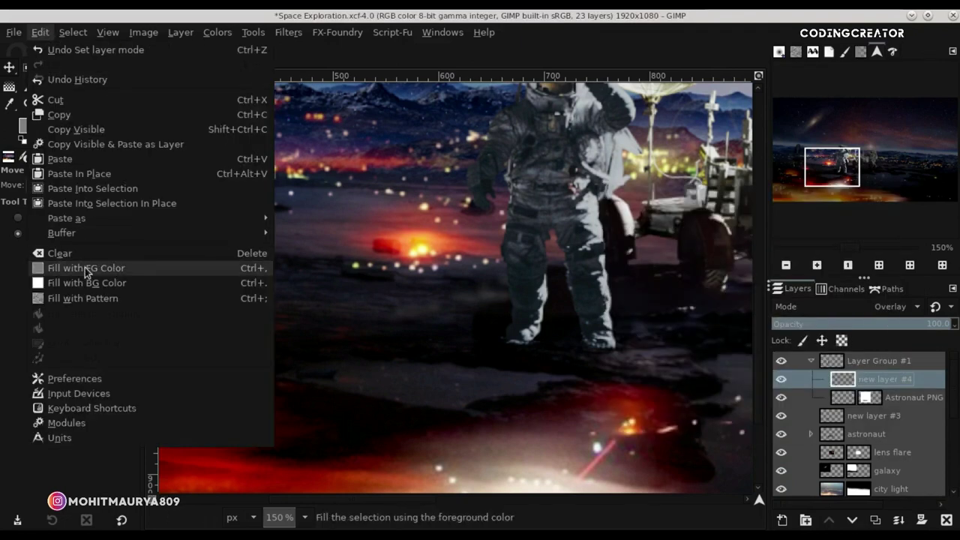
{"action": "left_click", "coordinate": [85, 268]}
{"action": "left_click", "coordinate": [26, 91]}
{"action": "right_click", "coordinate": [88, 86]}
{"action": "left_click", "coordinate": [140, 115]}
Burn shadows onto the astronaut's boots on new layer #4, toggling the layer to compare.
{"action": "scroll", "coordinate": [138, 338], "scroll_direction": "down", "scroll_amount": 5}
{"action": "scroll", "coordinate": [142, 248], "scroll_direction": "up", "scroll_amount": 5}
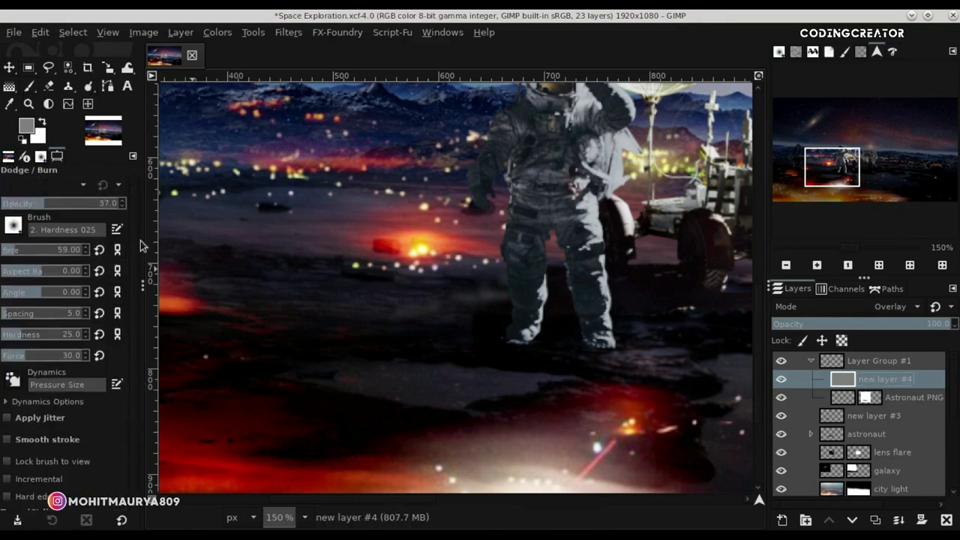
{"action": "scroll", "coordinate": [501, 340], "scroll_direction": "up", "scroll_amount": 2, "text": "ctrl"}
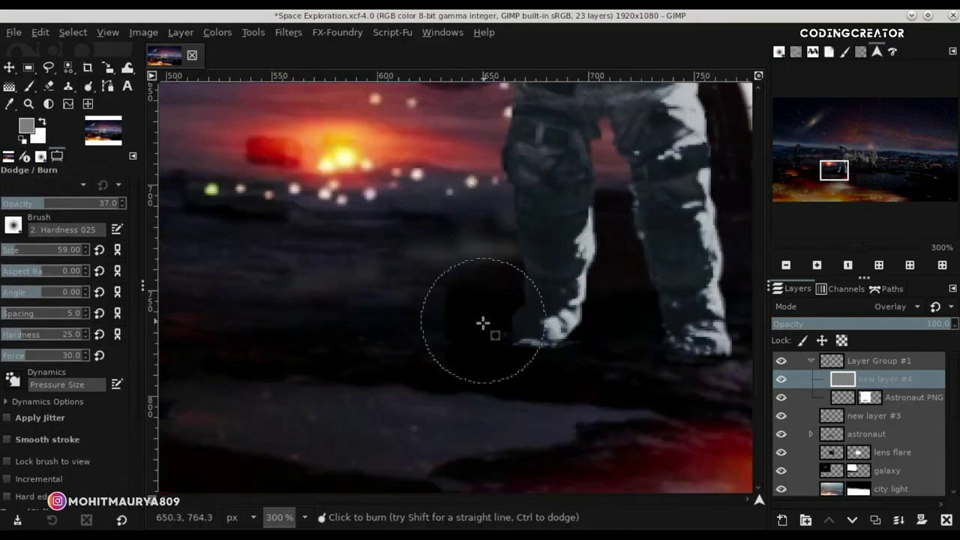
{"action": "mouse_move", "coordinate": [518, 310]}
{"action": "left_mouse_down"}
{"action": "mouse_move", "coordinate": [512, 333]}
{"action": "mouse_move", "coordinate": [553, 348]}
{"action": "mouse_move", "coordinate": [518, 161]}
{"action": "left_mouse_up"}
{"action": "left_click_drag", "start_coordinate": [389, 499], "coordinate": [418, 499]}
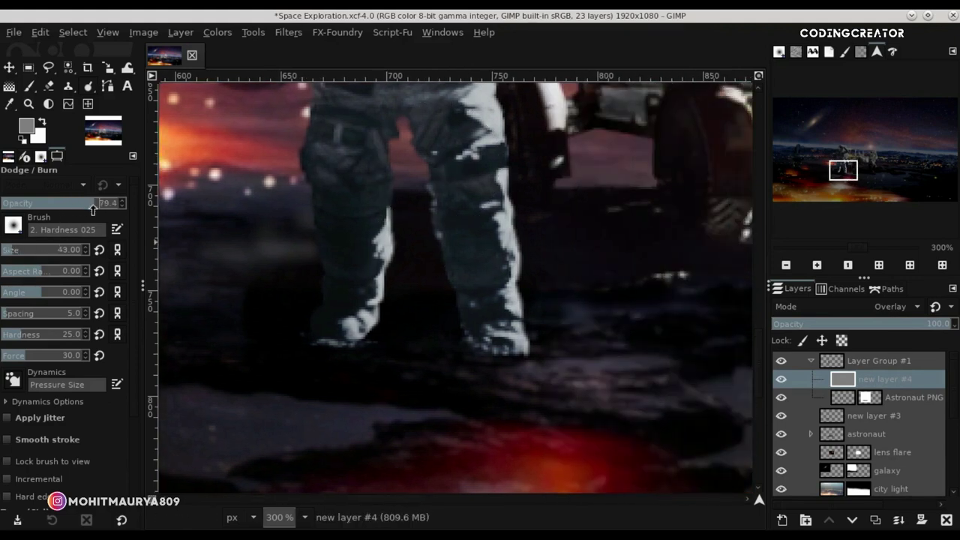
{"action": "left_click_drag", "start_coordinate": [498, 342], "coordinate": [532, 375]}
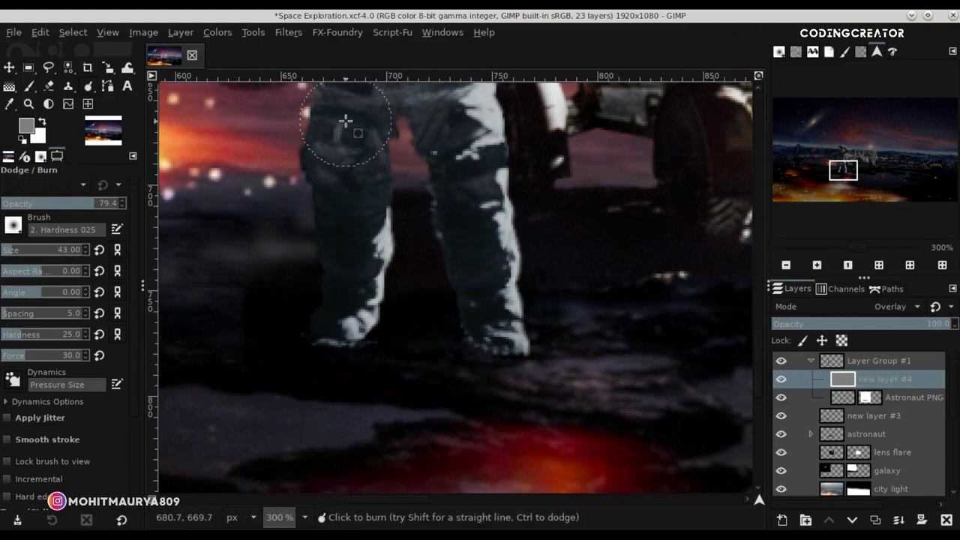
{"action": "scroll", "coordinate": [308, 307], "scroll_direction": "up", "scroll_amount": 4}
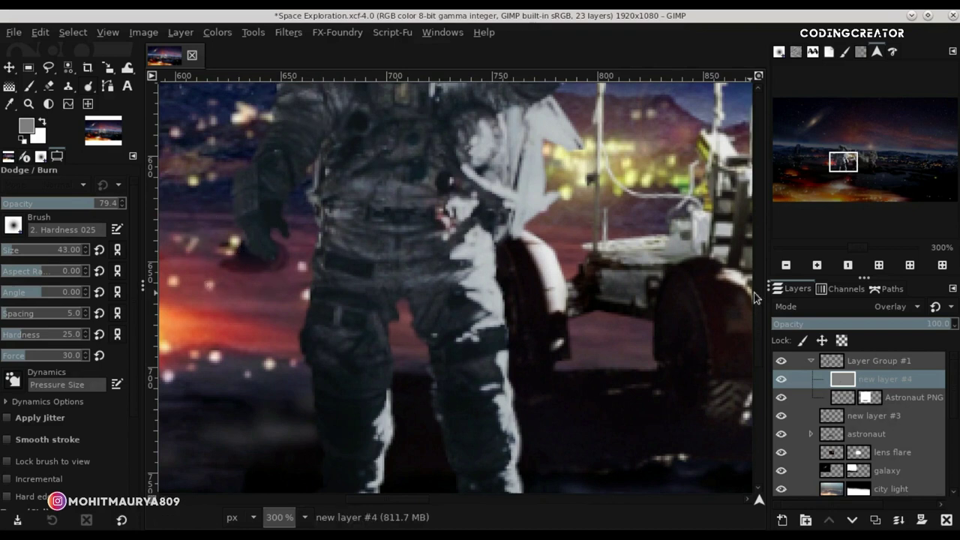
{"action": "scroll", "coordinate": [379, 206], "scroll_direction": "up", "scroll_amount": 2}
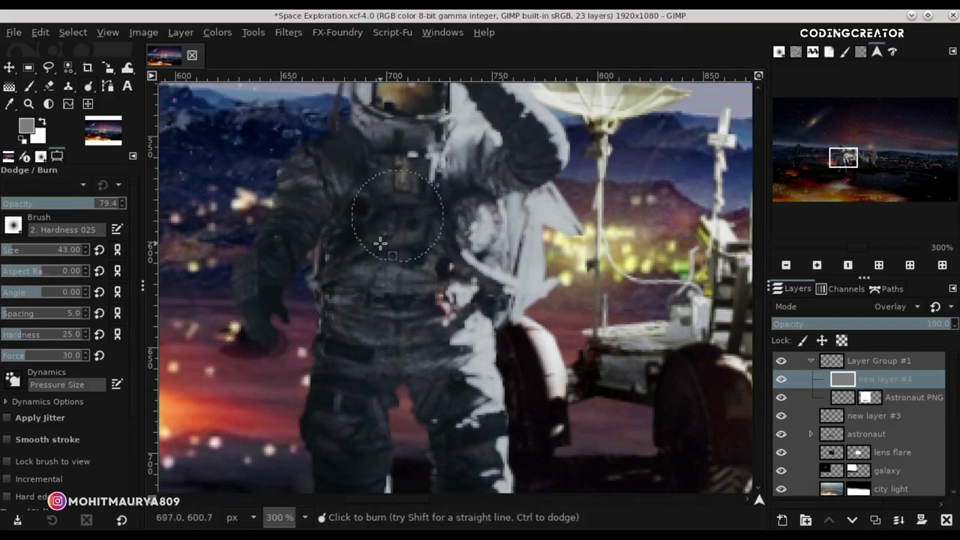
{"action": "left_click", "coordinate": [781, 380]}
{"action": "left_click", "coordinate": [781, 379]}
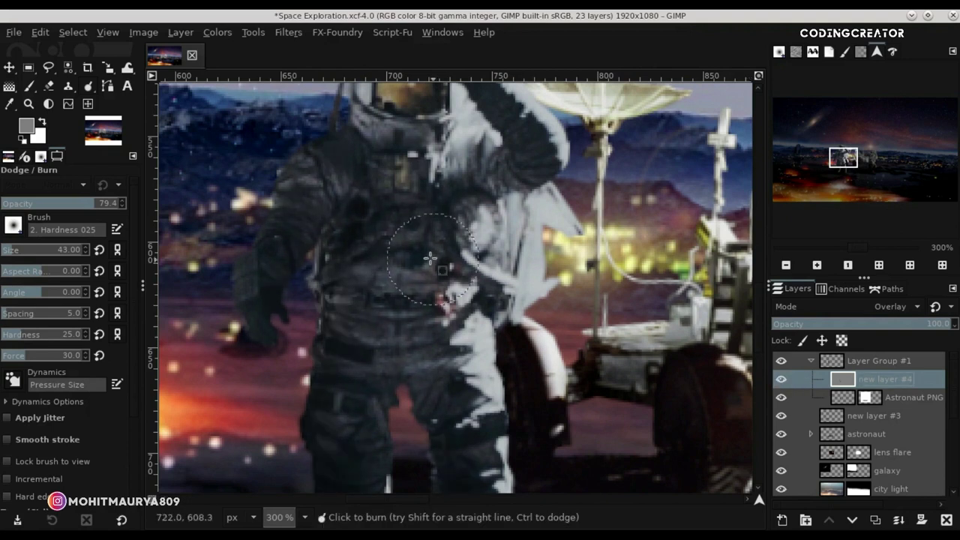
{"action": "scroll", "coordinate": [420, 218], "scroll_direction": "up", "scroll_amount": 3}
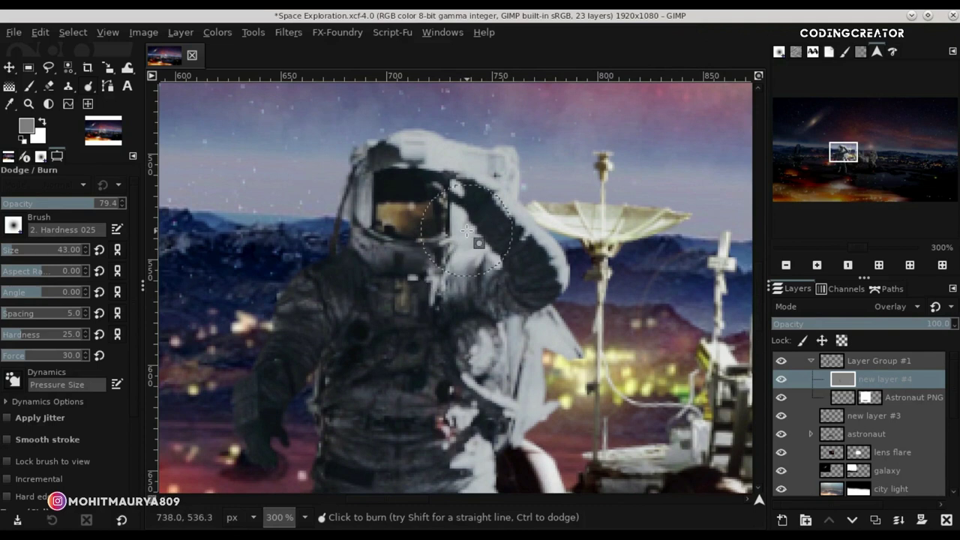
{"action": "scroll", "coordinate": [480, 263], "scroll_direction": "down", "scroll_amount": 4, "text": "ctrl"}
{"action": "scroll", "coordinate": [489, 279], "scroll_direction": "down", "scroll_amount": 1, "text": "ctrl"}
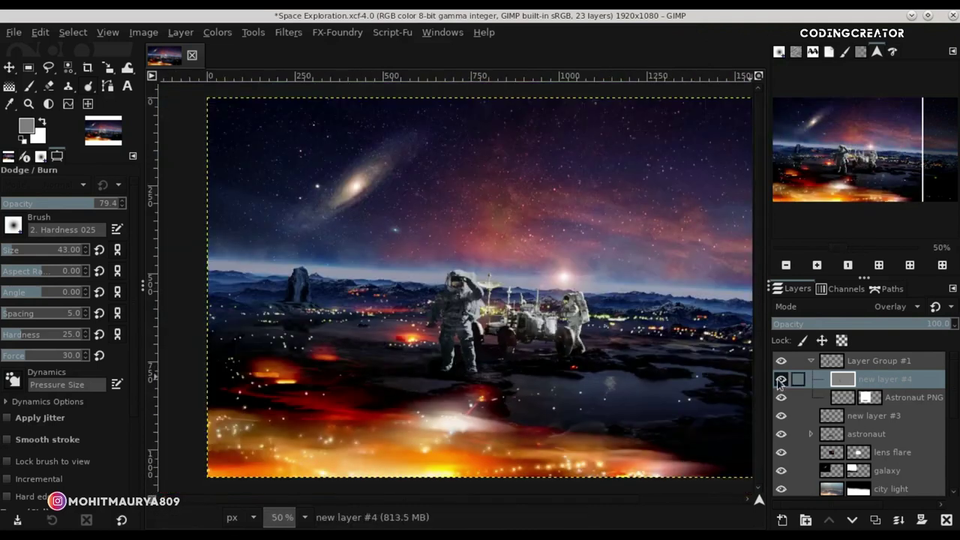
Add Normal-mode new layer #5 and paint soft dark shading over the astronaut's legs.
{"action": "left_click", "coordinate": [782, 520]}
{"action": "left_click", "coordinate": [857, 517]}
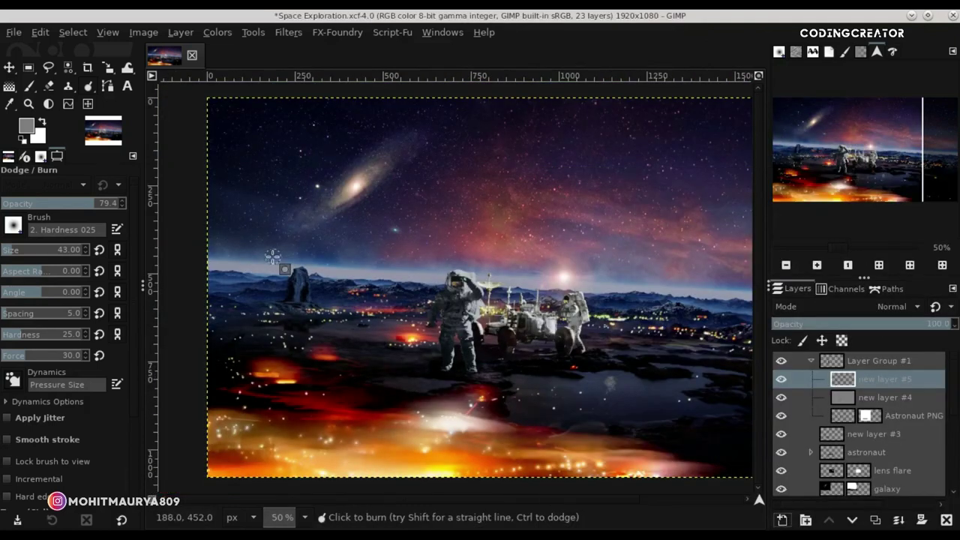
{"action": "left_click", "coordinate": [28, 86]}
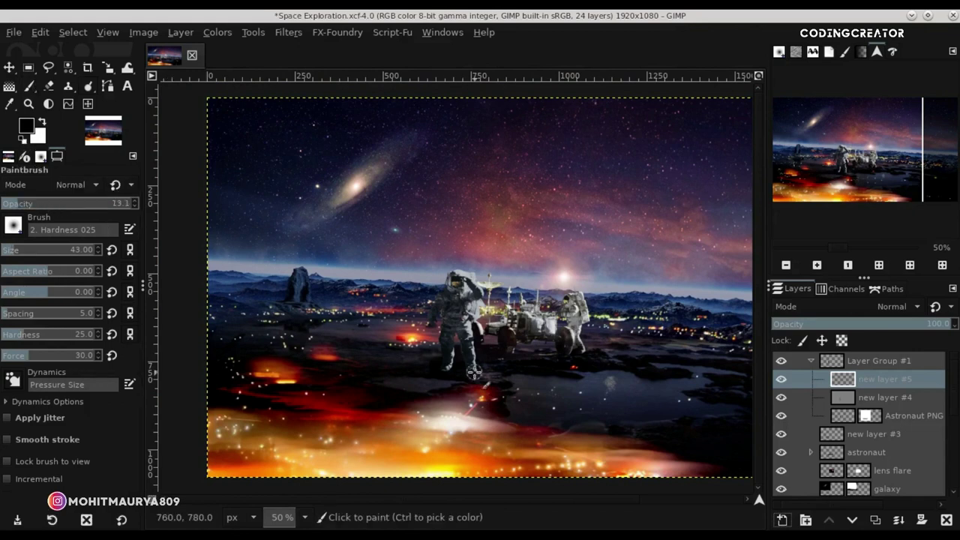
{"action": "scroll", "coordinate": [445, 367], "scroll_direction": "up", "scroll_amount": 2, "text": "ctrl"}
{"action": "scroll", "coordinate": [445, 367], "scroll_direction": "up", "scroll_amount": 3, "text": "ctrl"}
{"action": "scroll", "coordinate": [445, 367], "scroll_direction": "up", "scroll_amount": 1, "text": "ctrl"}
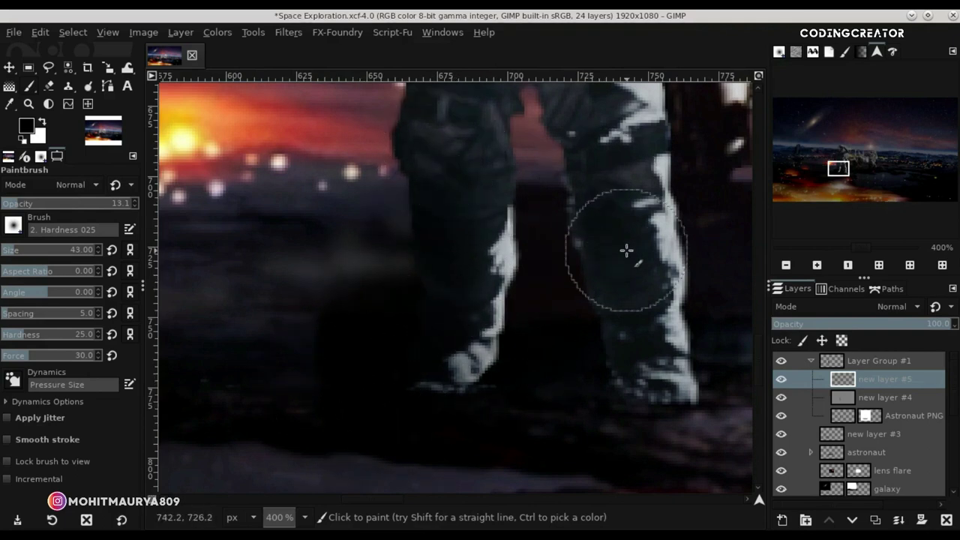
{"action": "right_click", "coordinate": [835, 382]}
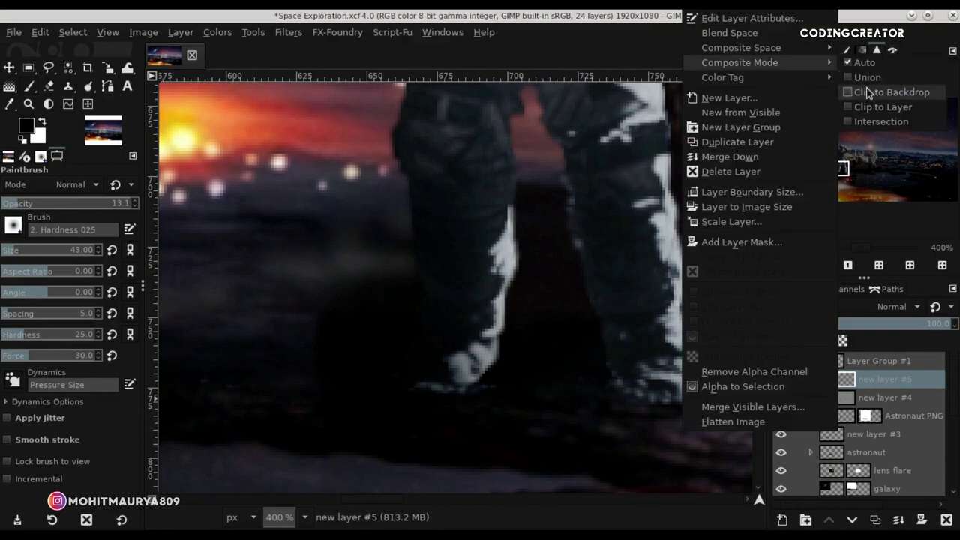
{"action": "left_click", "coordinate": [889, 93]}
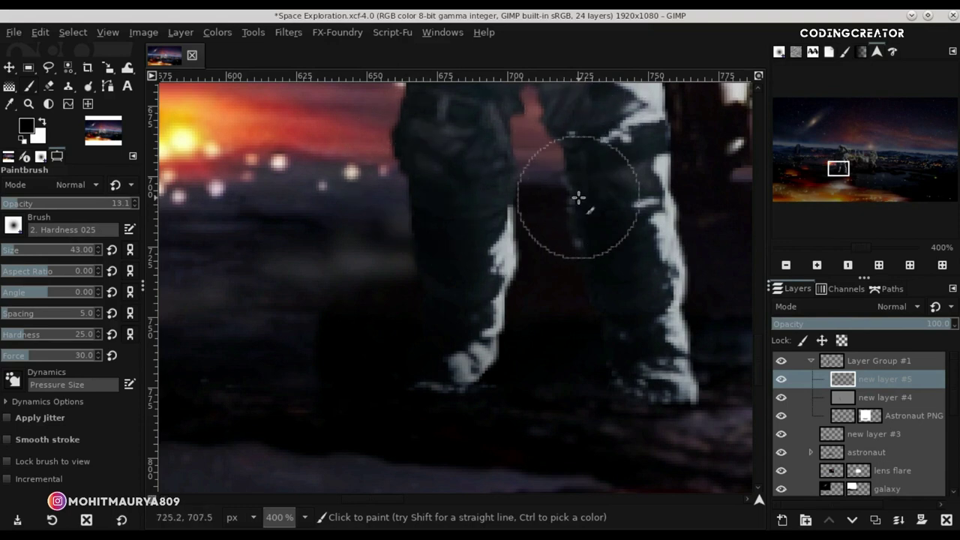
{"action": "scroll", "coordinate": [577, 200], "scroll_direction": "down", "scroll_amount": 5}
{"action": "scroll", "coordinate": [577, 198], "scroll_direction": "down", "scroll_amount": 1}
{"action": "scroll", "coordinate": [564, 360], "scroll_direction": "up", "scroll_amount": 4}
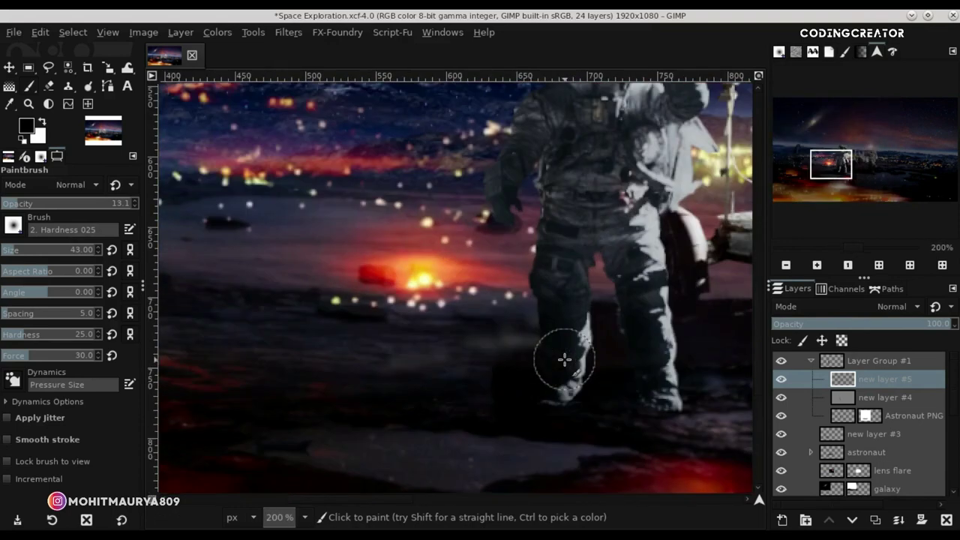
Soften the leg shading with the Eraser at size 65.
{"action": "left_click", "coordinate": [48, 87]}
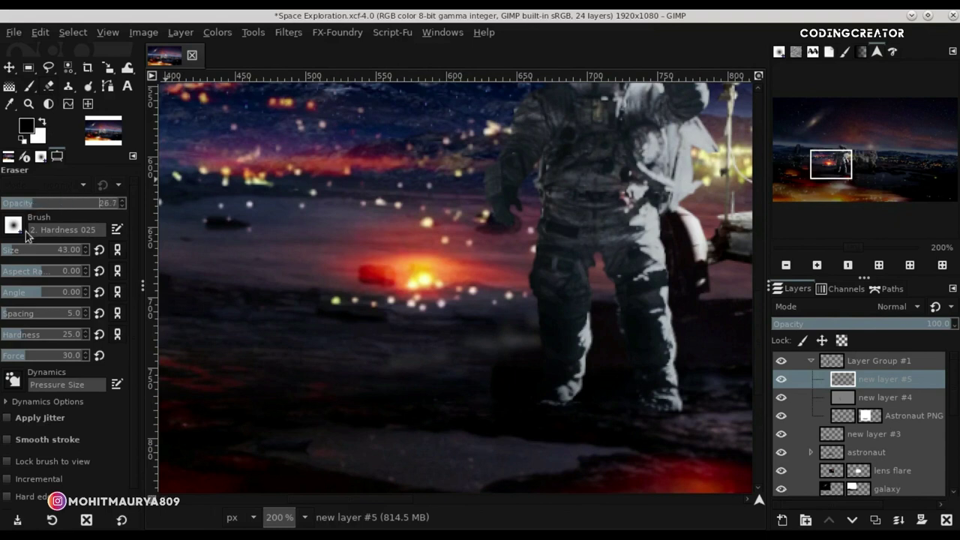
{"action": "left_click", "coordinate": [15, 250]}
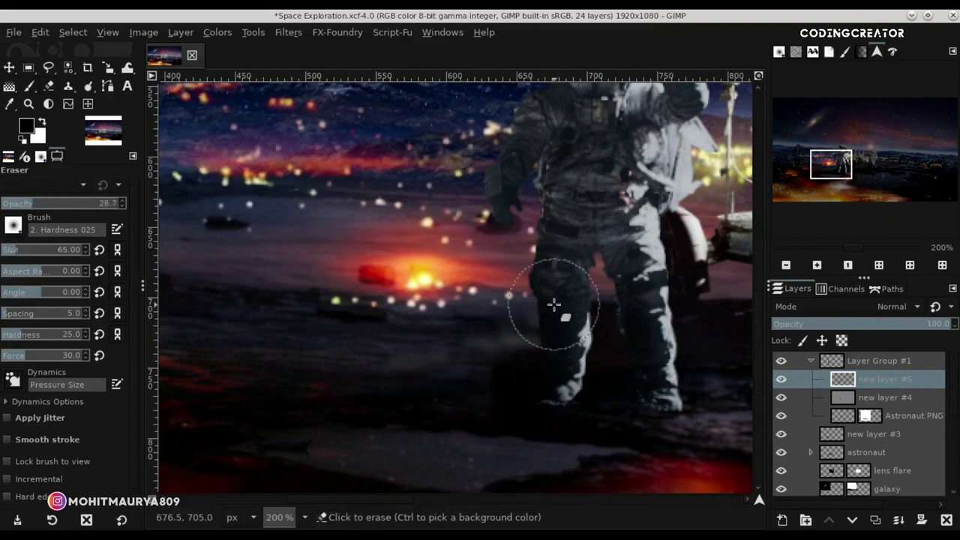
{"action": "left_click_drag", "start_coordinate": [563, 325], "coordinate": [622, 322]}
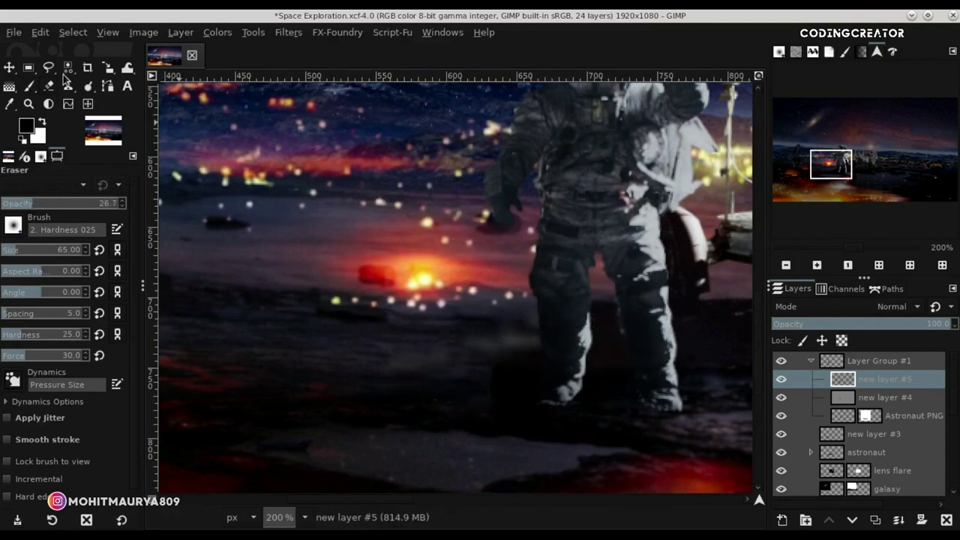
{"action": "left_click", "coordinate": [10, 69]}
{"action": "scroll", "coordinate": [584, 226], "scroll_direction": "down", "scroll_amount": 2}
{"action": "scroll", "coordinate": [584, 226], "scroll_direction": "down", "scroll_amount": 2}
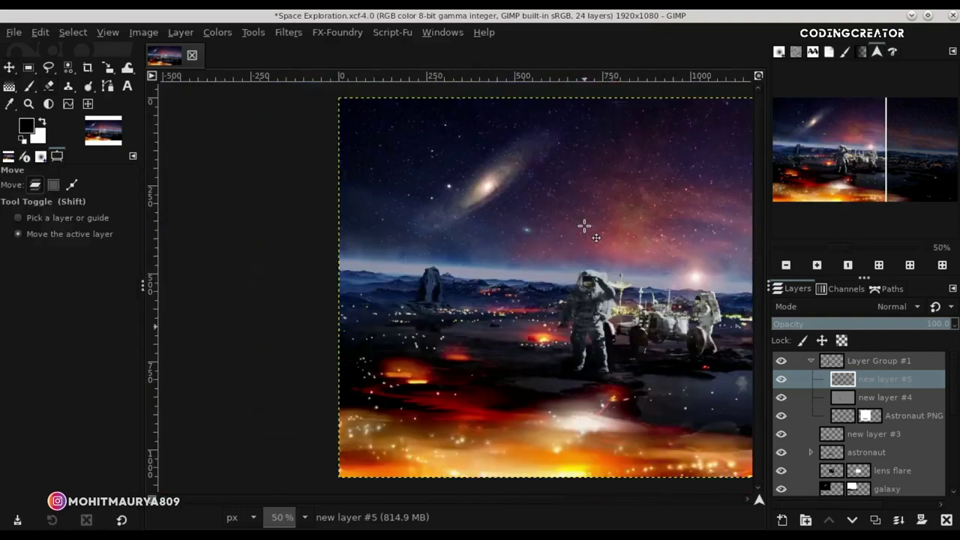
{"action": "scroll", "coordinate": [585, 226], "scroll_direction": "down", "scroll_amount": 1}
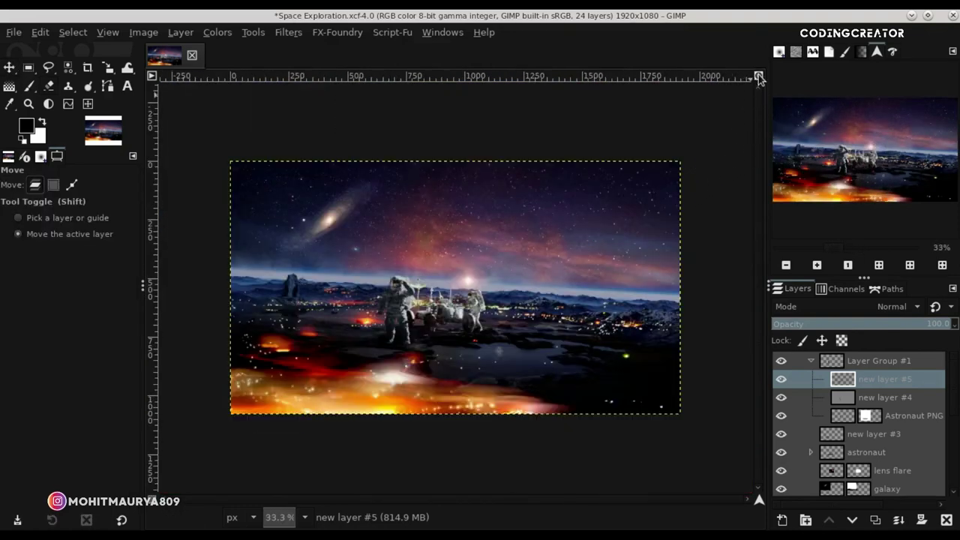
Make new layer #3 visible and reposition it below the Astronaut PNG layer.
{"action": "left_click", "coordinate": [758, 77]}
{"action": "left_click", "coordinate": [832, 361]}
{"action": "left_click", "coordinate": [811, 361]}
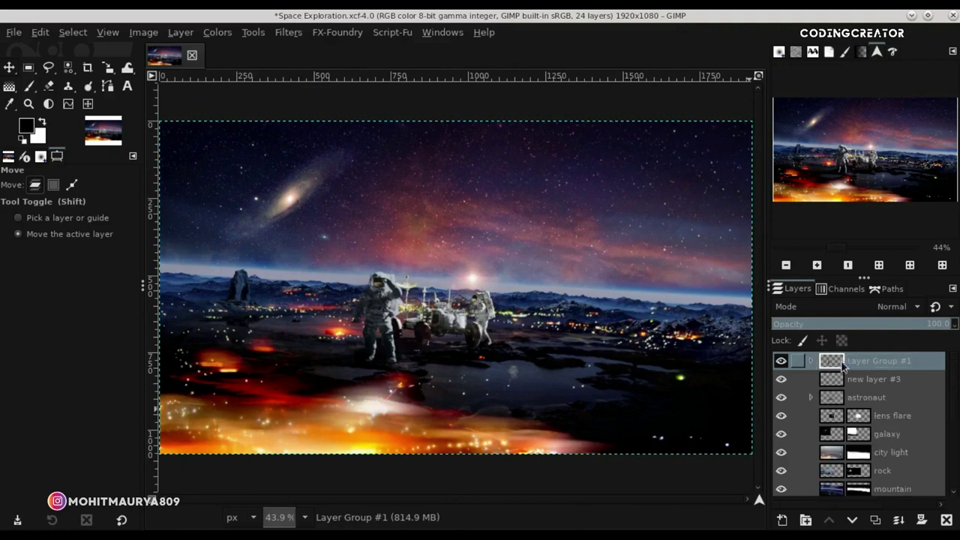
{"action": "left_click", "coordinate": [781, 380]}
{"action": "left_click", "coordinate": [811, 360]}
{"action": "left_click_drag", "start_coordinate": [839, 443], "coordinate": [833, 368]}
Rename Layer Group #1 to 'astronaut #1' and save the image.
{"action": "scroll", "coordinate": [957, 384], "scroll_direction": "up", "scroll_amount": 1}
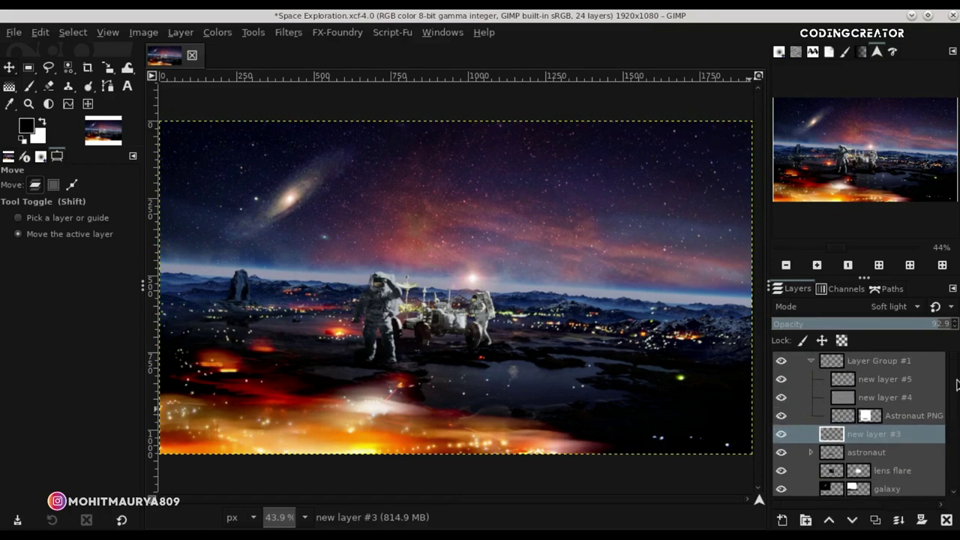
{"action": "left_click", "coordinate": [819, 363]}
{"action": "left_click", "coordinate": [809, 361]}
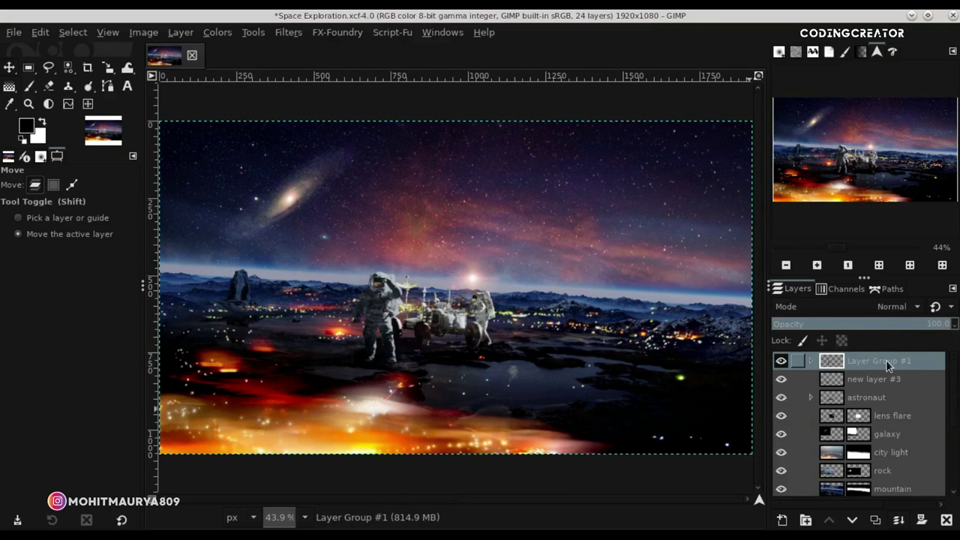
{"action": "double_click", "coordinate": [887, 361]}
{"action": "key", "text": "BackSpace"}
{"action": "type", "text": "astronaut"}
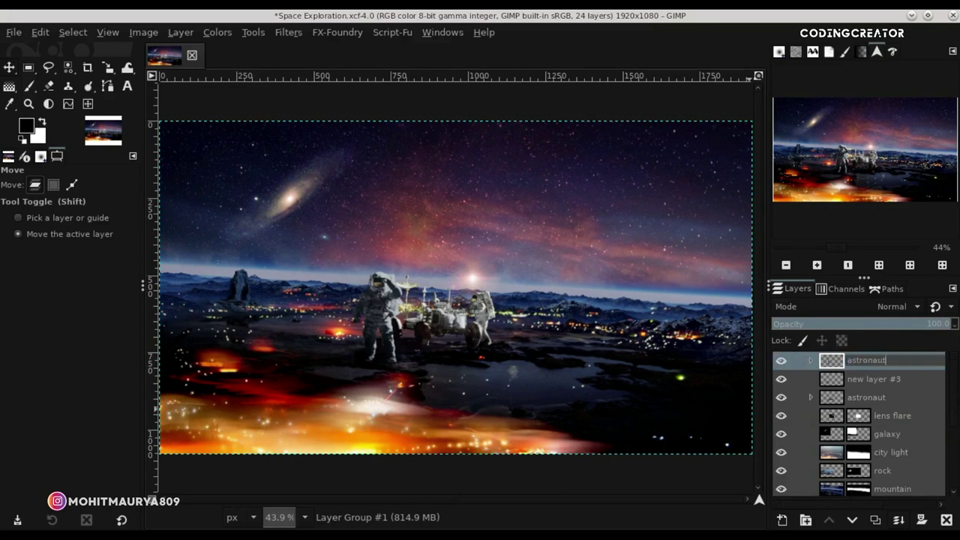
{"action": "key", "text": "Return"}
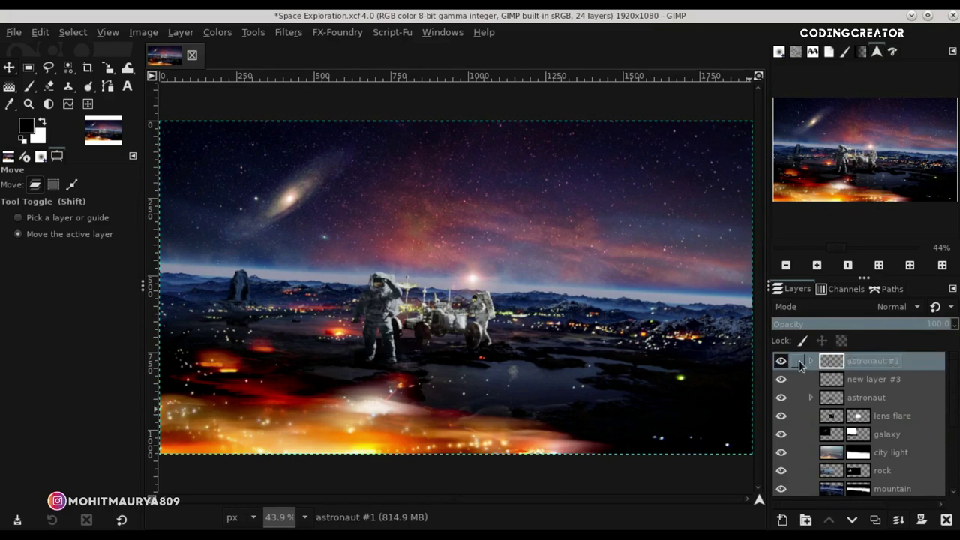
{"action": "left_click", "coordinate": [787, 363]}
{"action": "left_click", "coordinate": [810, 361]}
{"action": "left_click", "coordinate": [811, 362]}
{"action": "key", "text": "ctrl+s"}
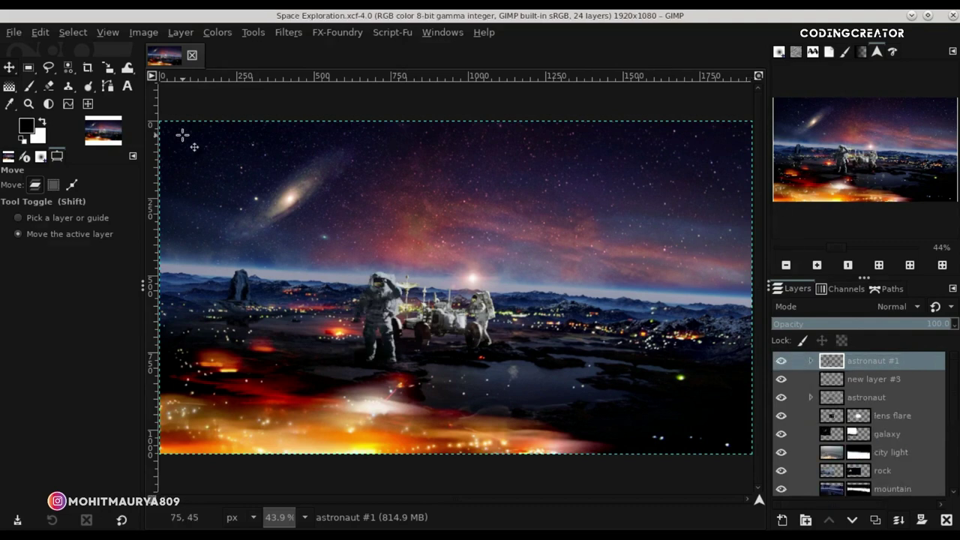
{"action": "left_click", "coordinate": [10, 30]}
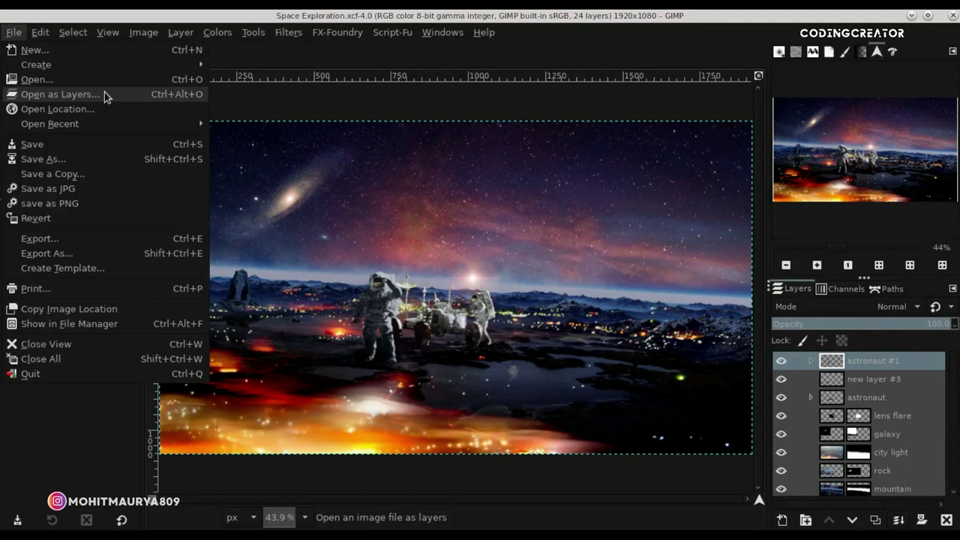
Import 7.png as a Screen-mode layer at the top of the stack.
{"action": "left_click", "coordinate": [104, 95]}
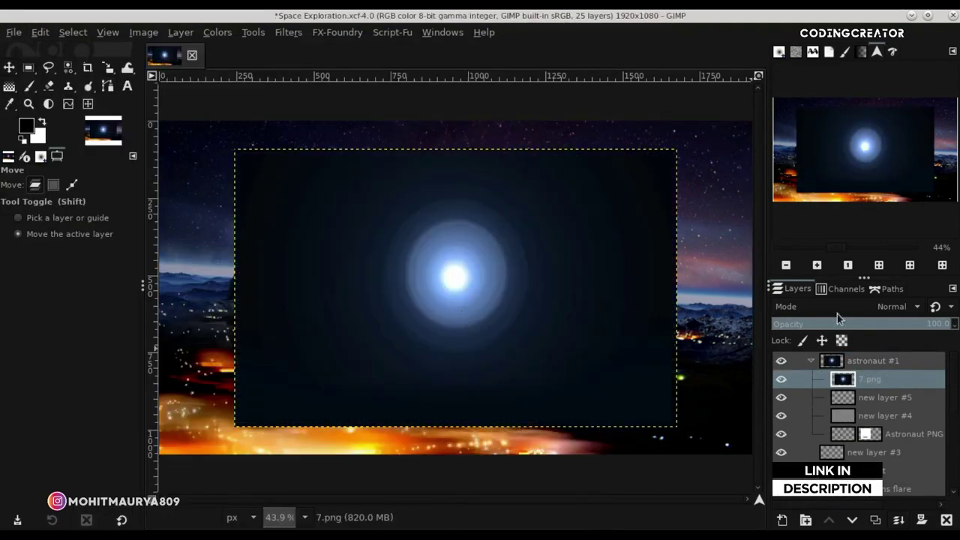
{"action": "left_click", "coordinate": [837, 309]}
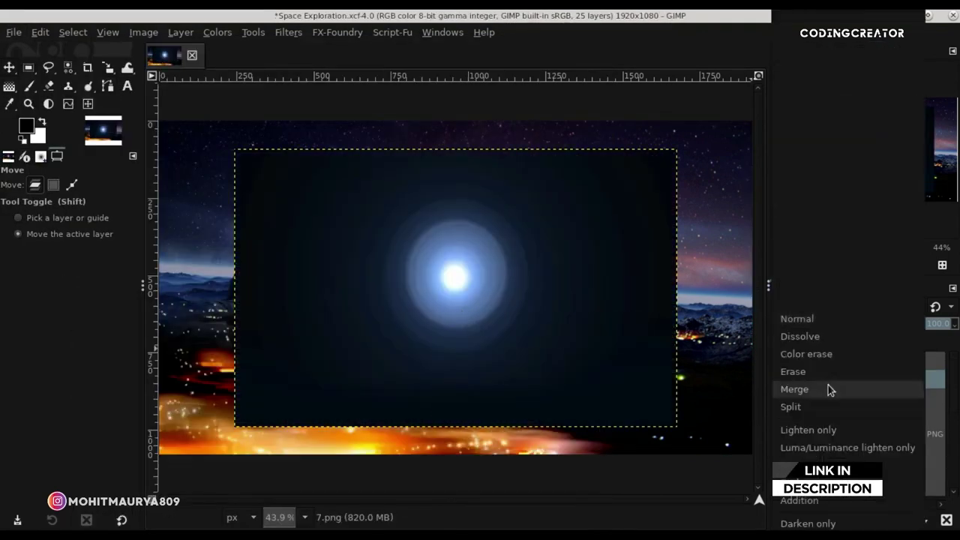
{"action": "left_click", "coordinate": [815, 289]}
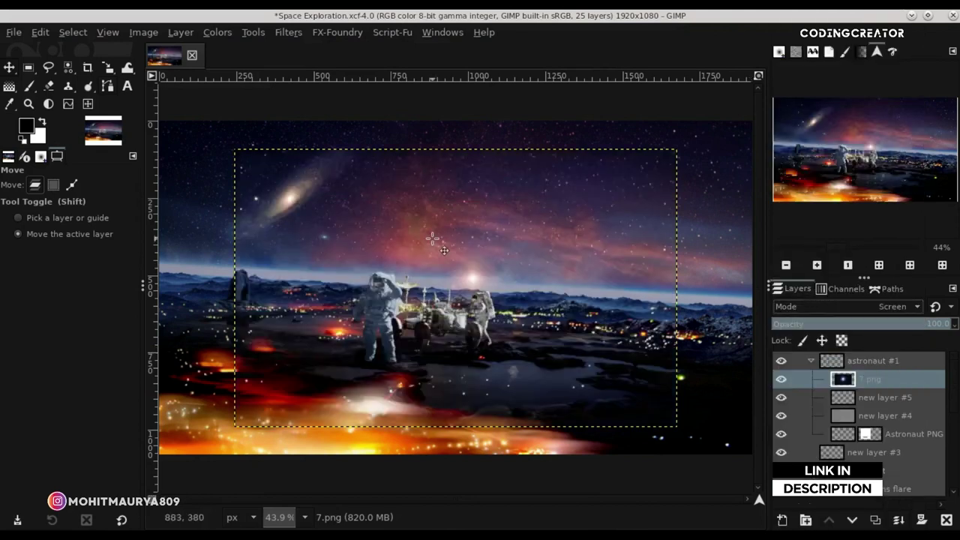
{"action": "left_click_drag", "start_coordinate": [840, 359], "coordinate": [796, 358]}
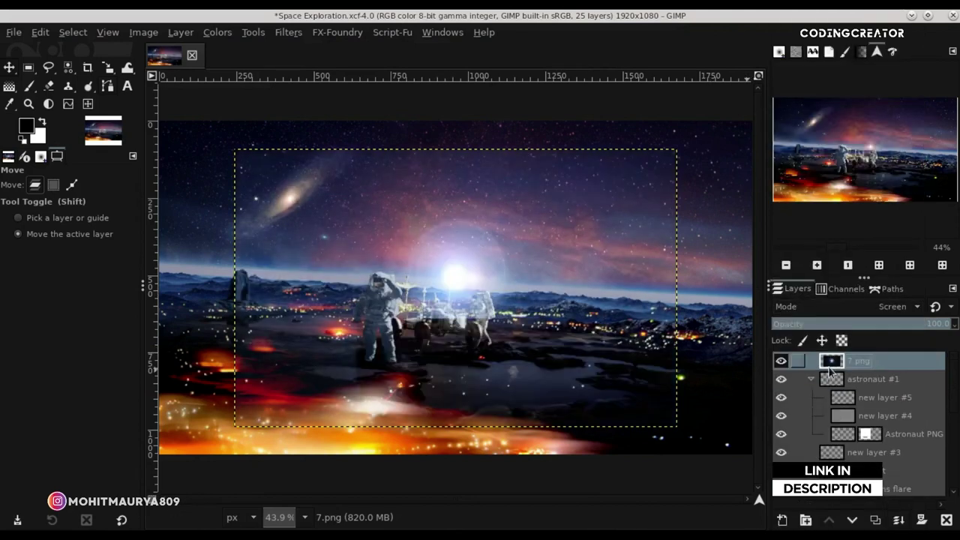
{"action": "left_click", "coordinate": [811, 379]}
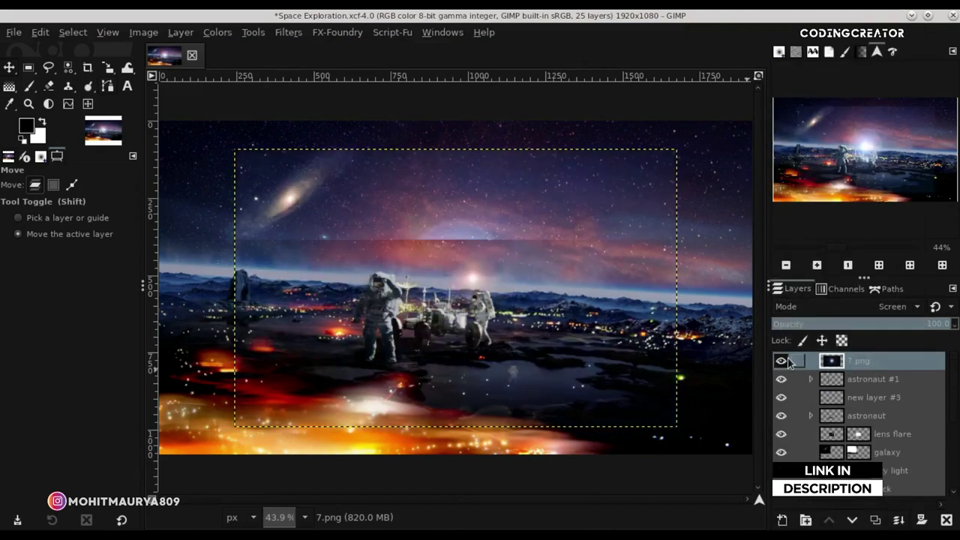
Apply Levels to the 7.png layer with input black 24 and gamma 0.85.
{"action": "left_click", "coordinate": [219, 32]}
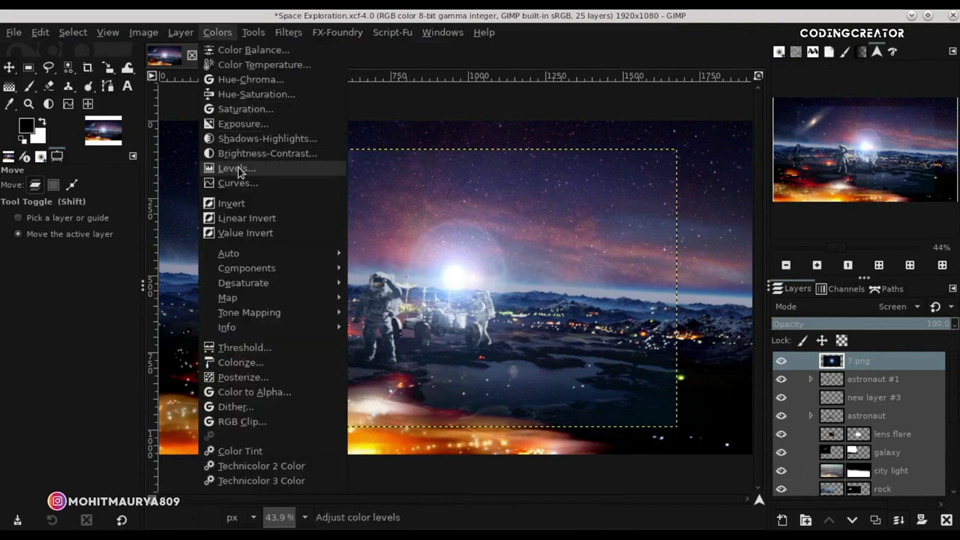
{"action": "left_click_drag", "start_coordinate": [713, 241], "coordinate": [732, 242]}
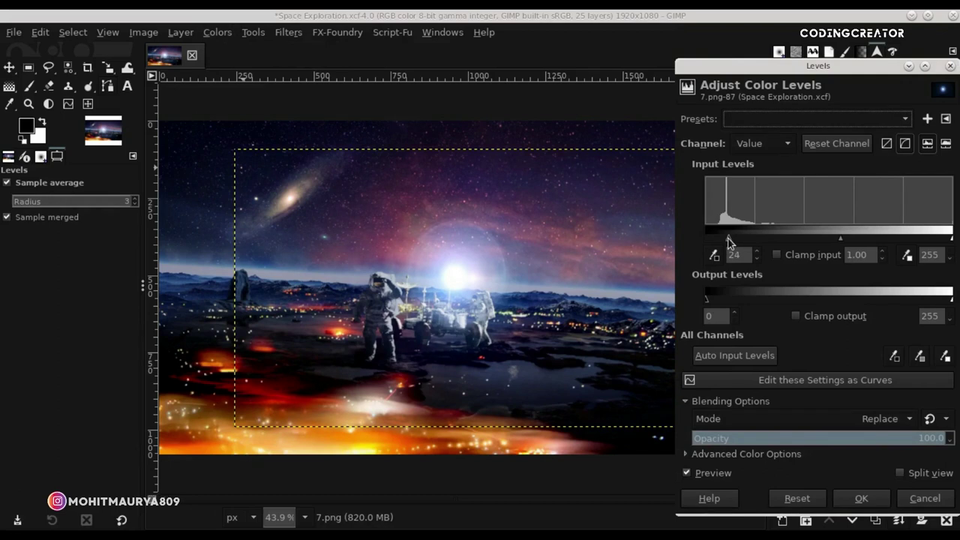
{"action": "left_click_drag", "start_coordinate": [836, 242], "coordinate": [851, 242]}
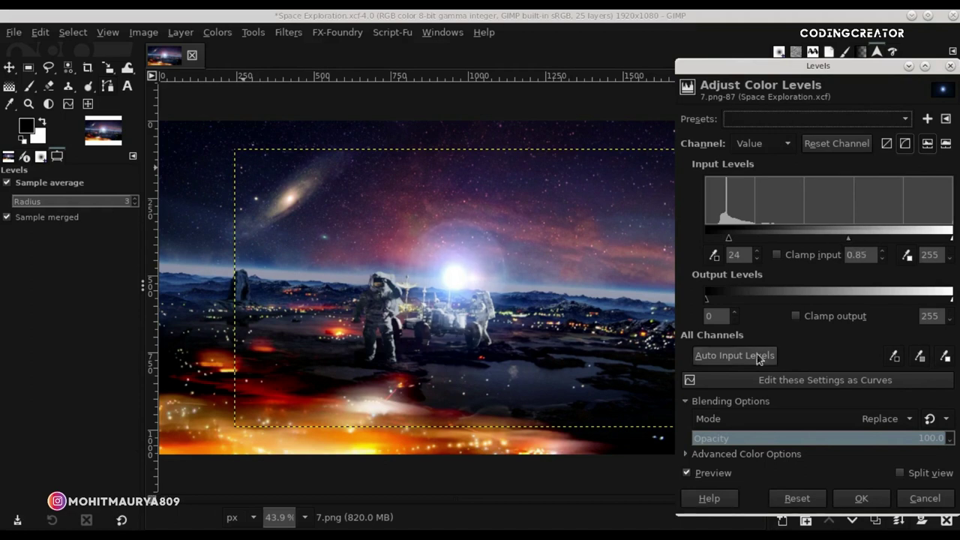
{"action": "left_click", "coordinate": [686, 472]}
{"action": "left_click", "coordinate": [686, 473]}
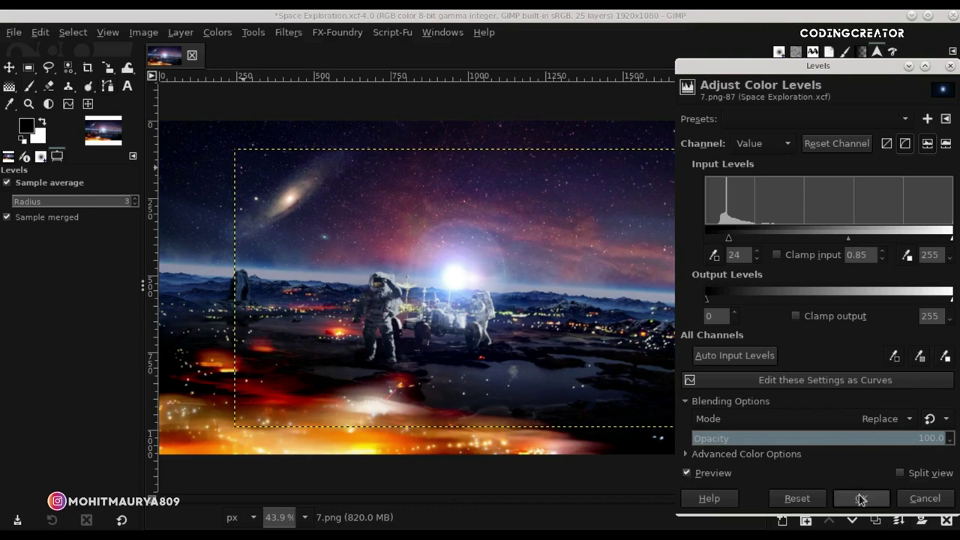
{"action": "left_click", "coordinate": [860, 499]}
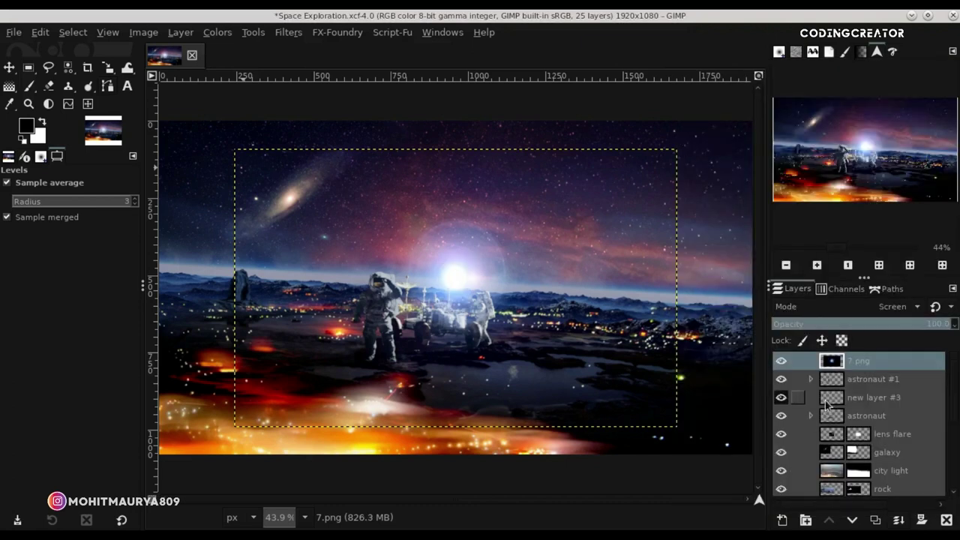
Scale the 7.png glow layer down to about 339×213.
{"action": "left_click", "coordinate": [106, 69]}
{"action": "left_click", "coordinate": [555, 348]}
{"action": "left_click_drag", "start_coordinate": [549, 339], "coordinate": [409, 237]}
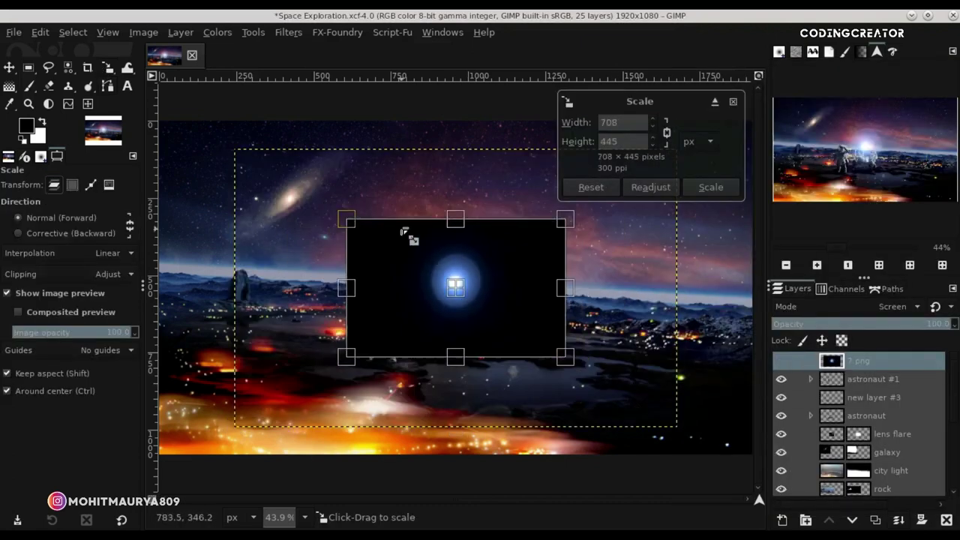
{"action": "mouse_move", "coordinate": [593, 362]}
{"action": "left_mouse_down"}
{"action": "mouse_move", "coordinate": [468, 301]}
{"action": "mouse_move", "coordinate": [389, 311]}
{"action": "left_mouse_up"}
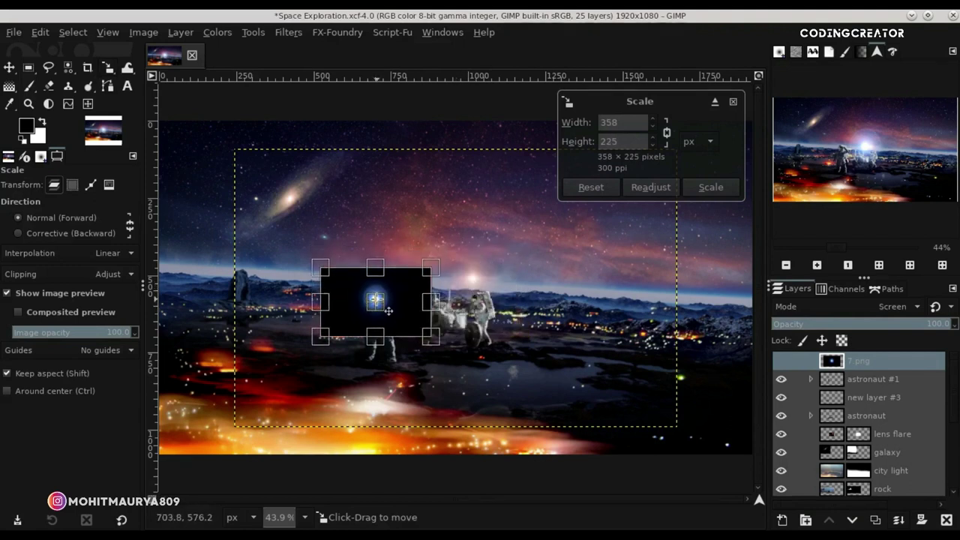
{"action": "scroll", "coordinate": [389, 311], "scroll_direction": "up", "scroll_amount": 4, "text": "ctrl"}
{"action": "left_click_drag", "start_coordinate": [388, 313], "coordinate": [375, 324]}
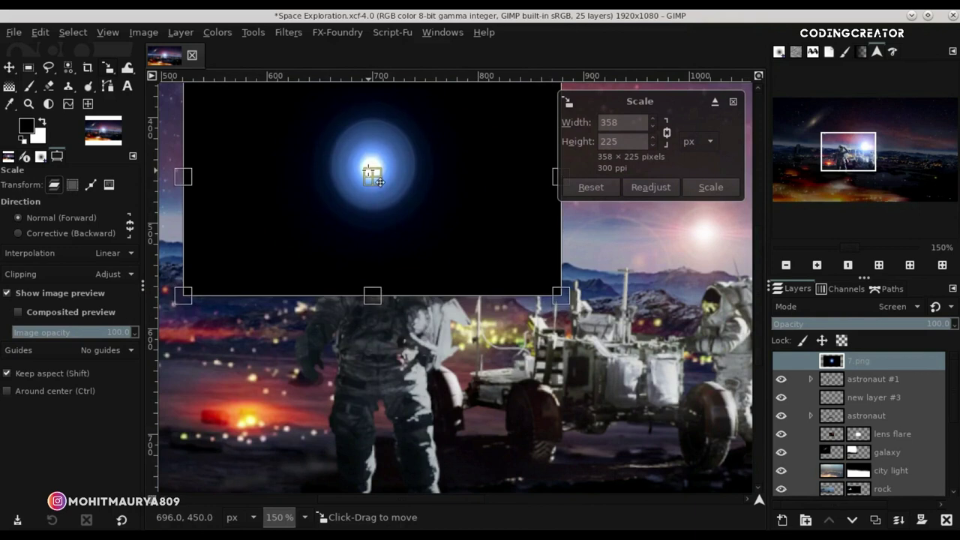
{"action": "left_click_drag", "start_coordinate": [525, 402], "coordinate": [514, 397]}
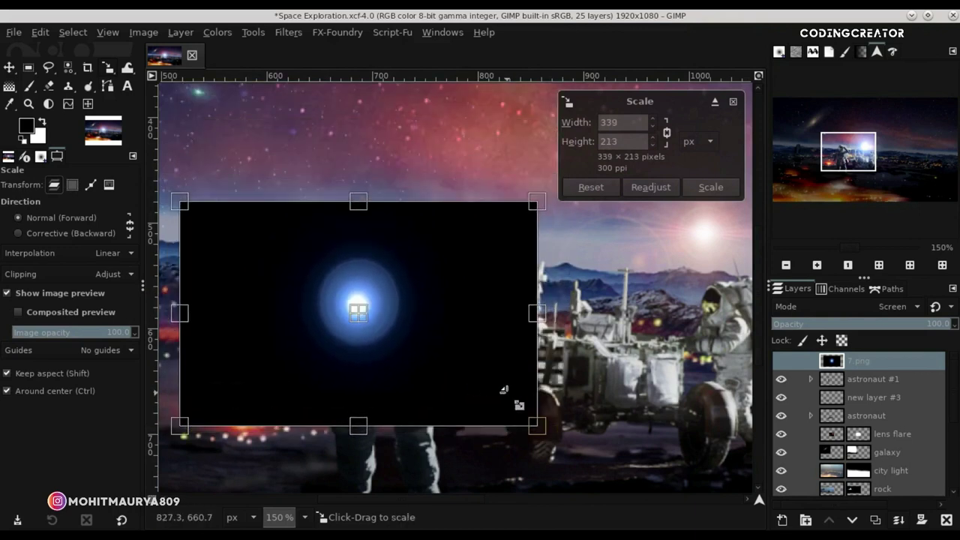
{"action": "key", "text": "Return"}
Nudge the shrunken glow left and down onto the front astronaut.
{"action": "left_click", "coordinate": [9, 67]}
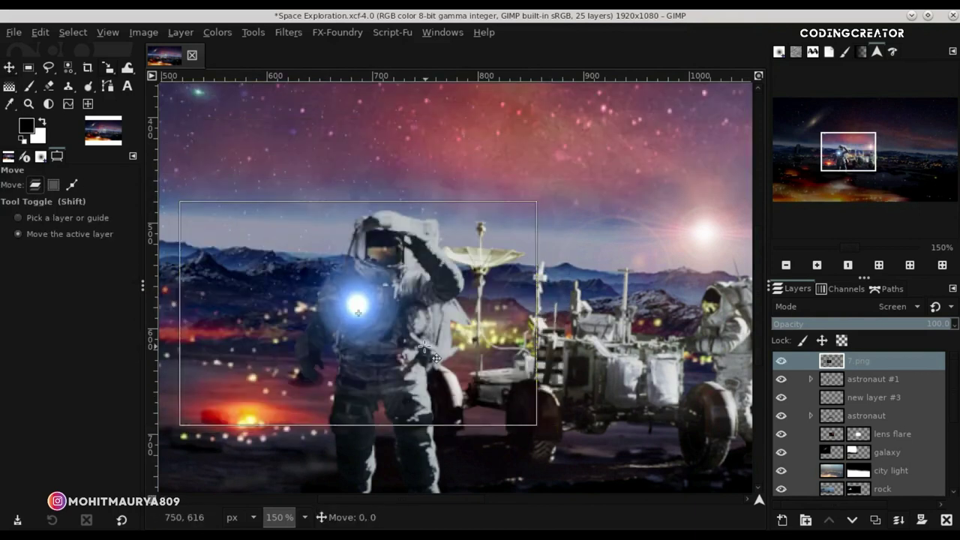
{"action": "left_click_drag", "start_coordinate": [428, 344], "coordinate": [416, 362]}
{"action": "scroll", "coordinate": [417, 362], "scroll_direction": "down", "scroll_amount": 3, "text": "ctrl"}
{"action": "scroll", "coordinate": [415, 363], "scroll_direction": "down", "scroll_amount": 1, "text": "ctrl"}
{"action": "scroll", "coordinate": [415, 363], "scroll_direction": "up", "scroll_amount": 2, "text": "ctrl"}
{"action": "scroll", "coordinate": [415, 363], "scroll_direction": "up", "scroll_amount": 1, "text": "ctrl"}
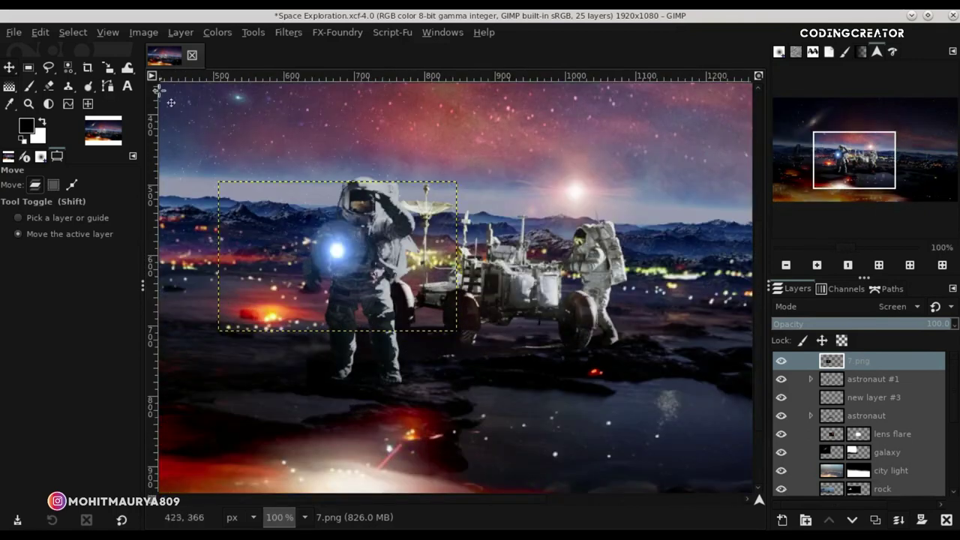
Shrink the glow further to about 292×184.
{"action": "left_click", "coordinate": [107, 68]}
{"action": "left_click", "coordinate": [424, 290]}
{"action": "left_click_drag", "start_coordinate": [440, 313], "coordinate": [425, 303]}
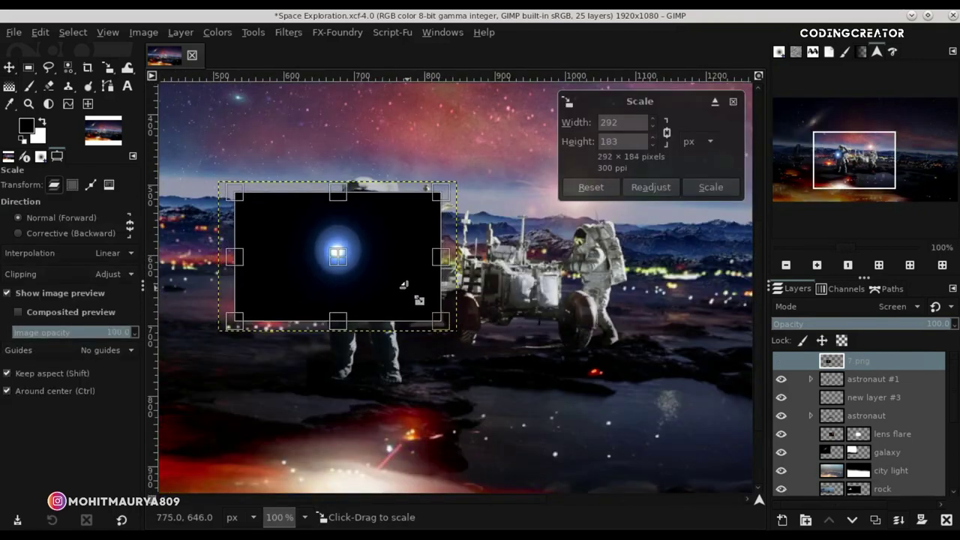
{"action": "key", "text": "Return"}
Fine-tune the glow's position on the astronaut's chest and begin adding a new layer.
{"action": "left_click", "coordinate": [9, 67]}
{"action": "left_click_drag", "start_coordinate": [328, 259], "coordinate": [327, 259]}
{"action": "scroll", "coordinate": [327, 259], "scroll_direction": "down", "scroll_amount": 2}
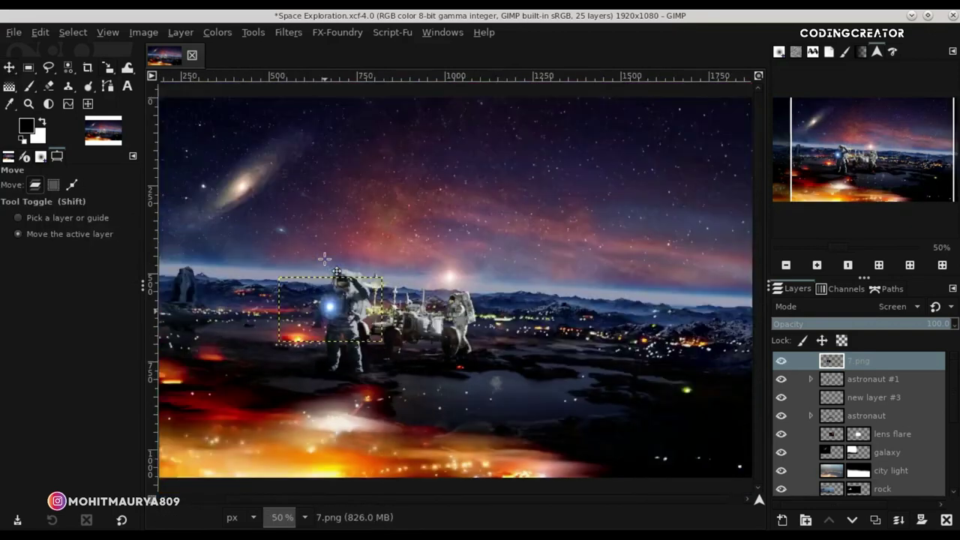
{"action": "scroll", "coordinate": [325, 259], "scroll_direction": "down", "scroll_amount": 1}
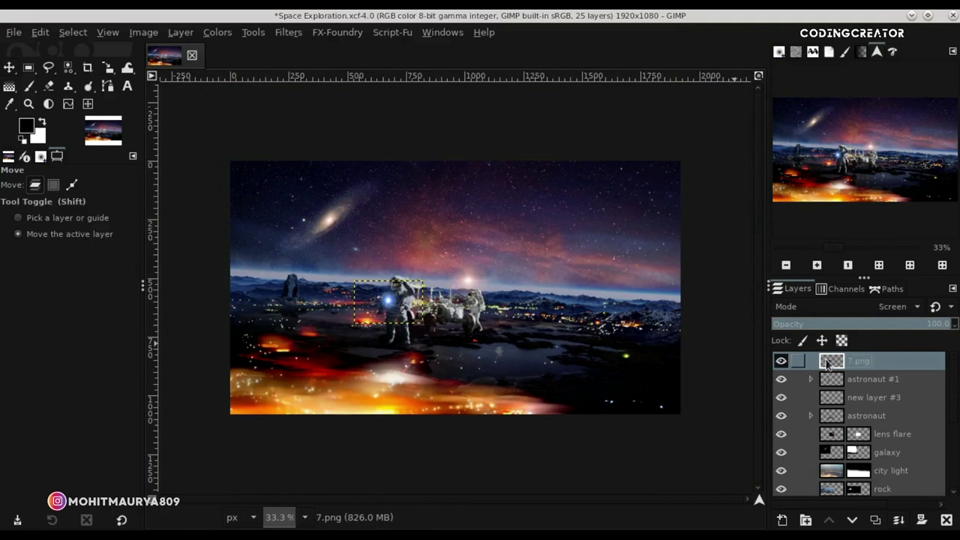
{"action": "scroll", "coordinate": [388, 302], "scroll_direction": "up", "scroll_amount": 3}
{"action": "scroll", "coordinate": [388, 303], "scroll_direction": "up", "scroll_amount": 1}
{"action": "left_click_drag", "start_coordinate": [390, 308], "coordinate": [391, 294]}
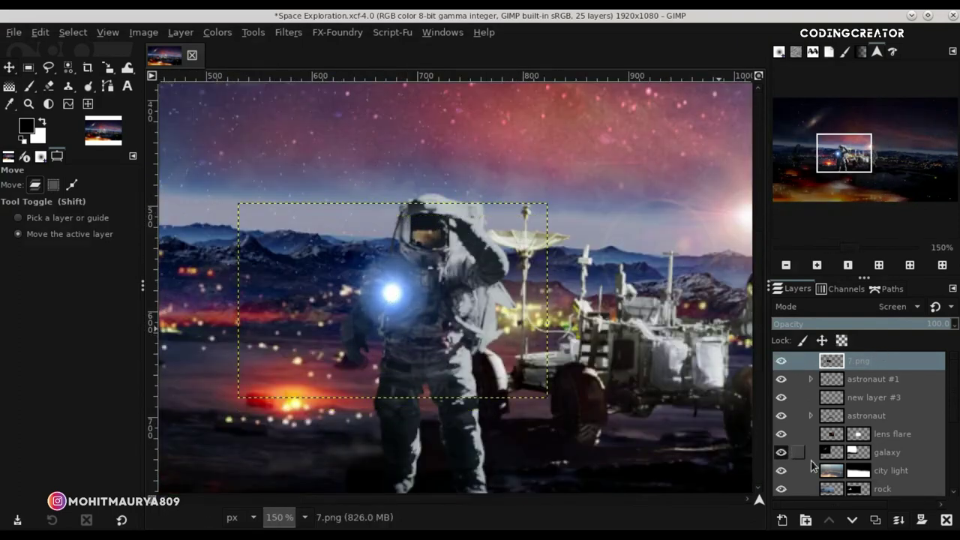
{"action": "left_click", "coordinate": [782, 520]}
Create layer #6 and set up a white Paintbrush at 100 opacity with the Hardness 050 brush.
{"action": "left_click", "coordinate": [857, 512]}
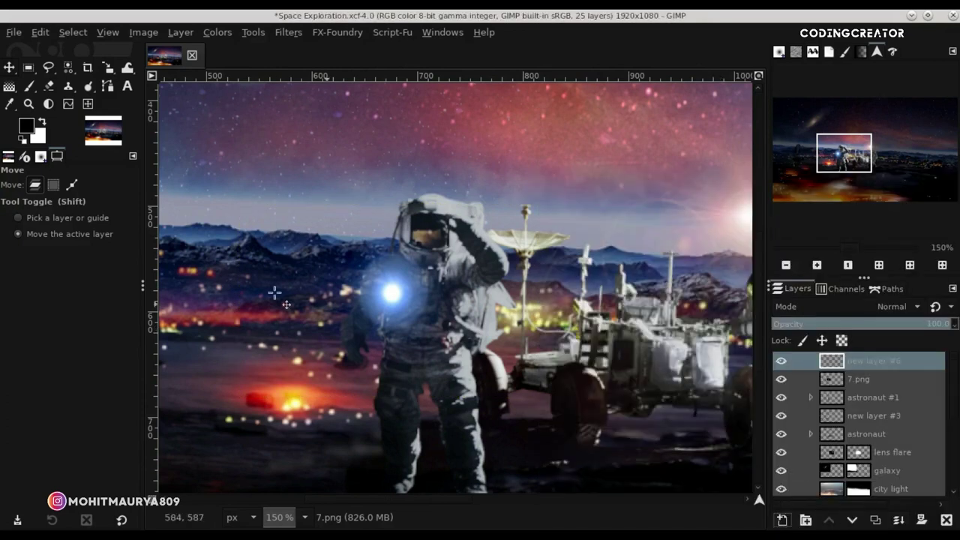
{"action": "left_click", "coordinate": [28, 87]}
{"action": "left_click", "coordinate": [44, 128]}
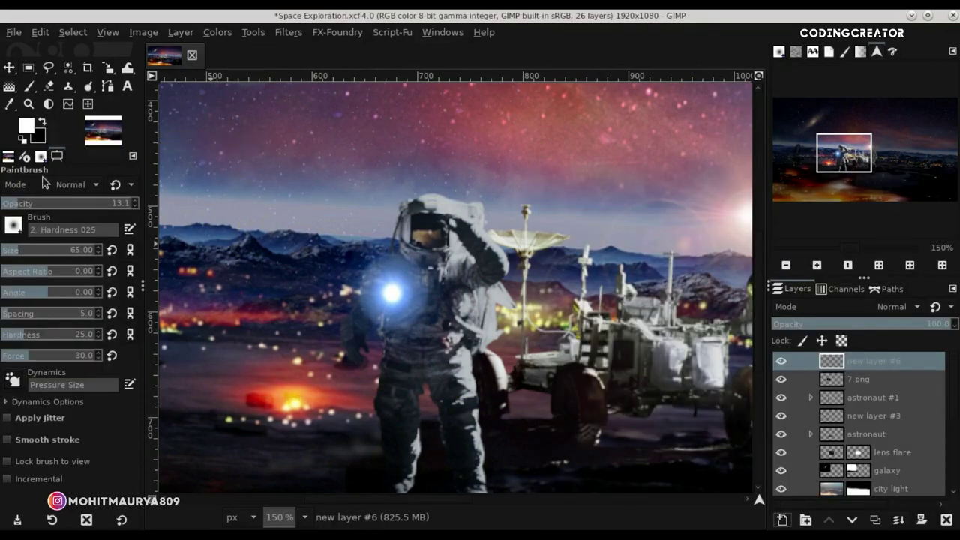
{"action": "left_click_drag", "start_coordinate": [42, 205], "coordinate": [219, 211]}
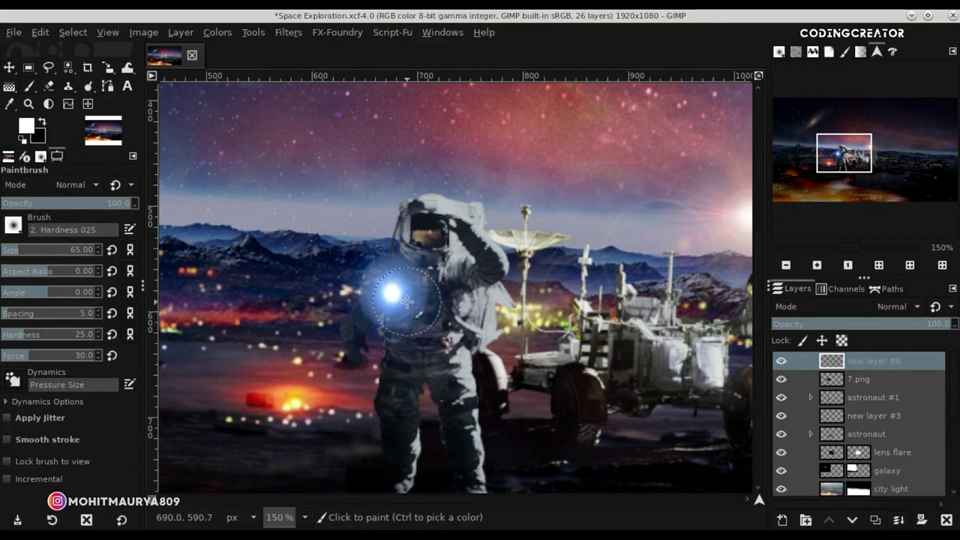
{"action": "left_click", "coordinate": [112, 355]}
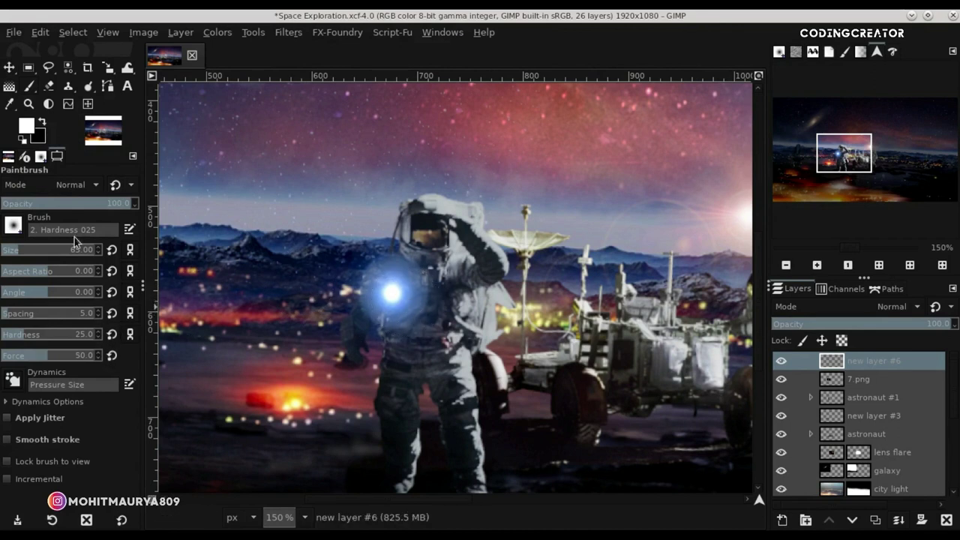
{"action": "left_click", "coordinate": [113, 229]}
{"action": "key", "text": "BackSpace"}
{"action": "key", "text": "BackSpace"}
{"action": "key", "text": "BackSpace"}
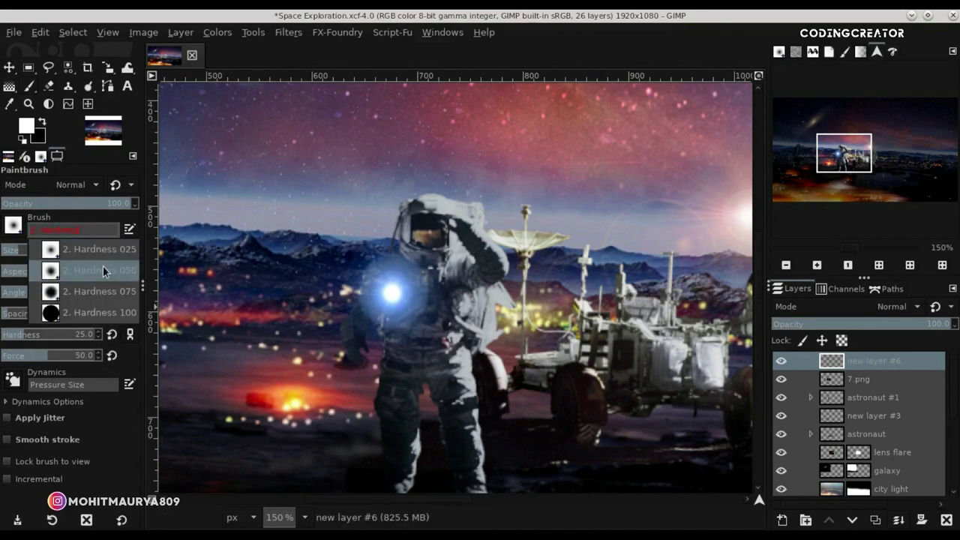
{"action": "left_click", "coordinate": [103, 270]}
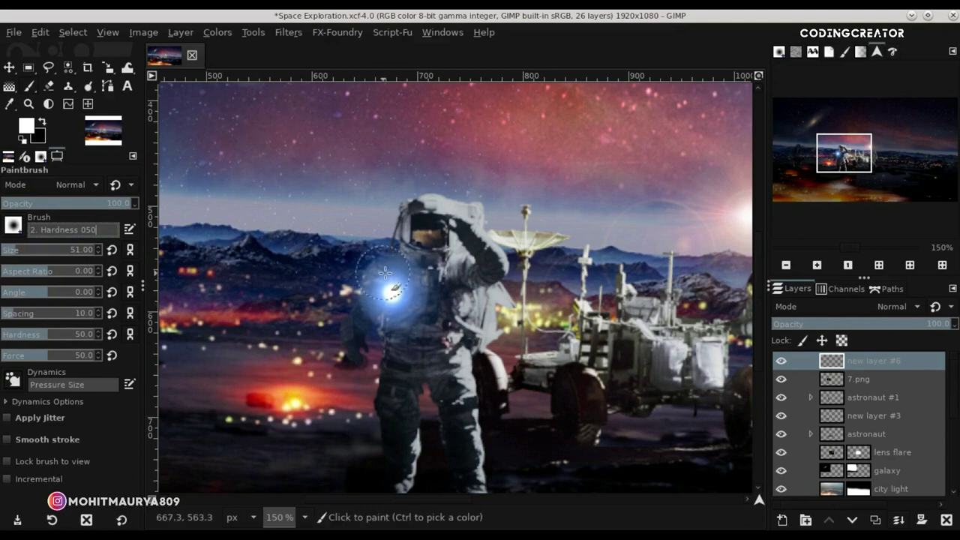
Test a white dab, undo it, and set the brush size to 18.
{"action": "left_click", "coordinate": [404, 308]}
{"action": "key", "text": "ctrl+z"}
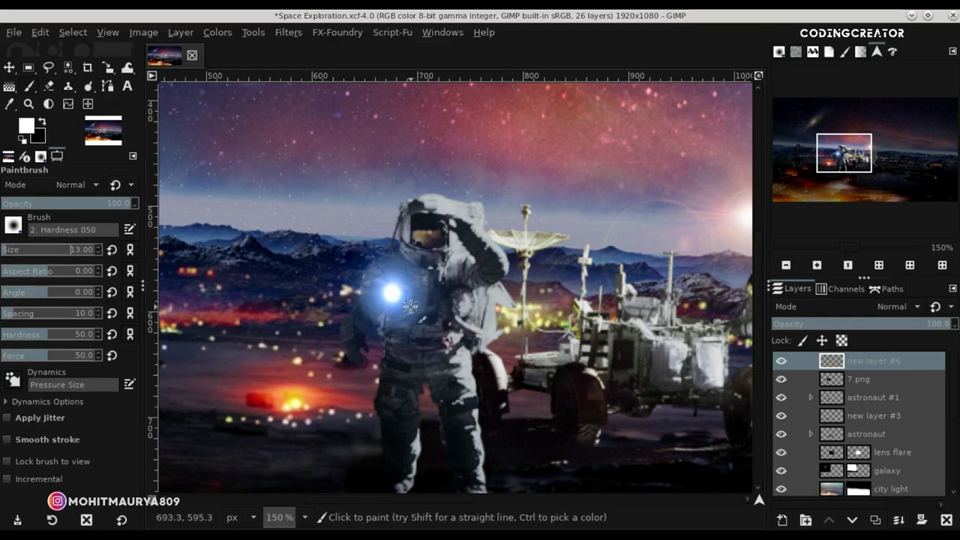
{"action": "left_click", "coordinate": [99, 249]}
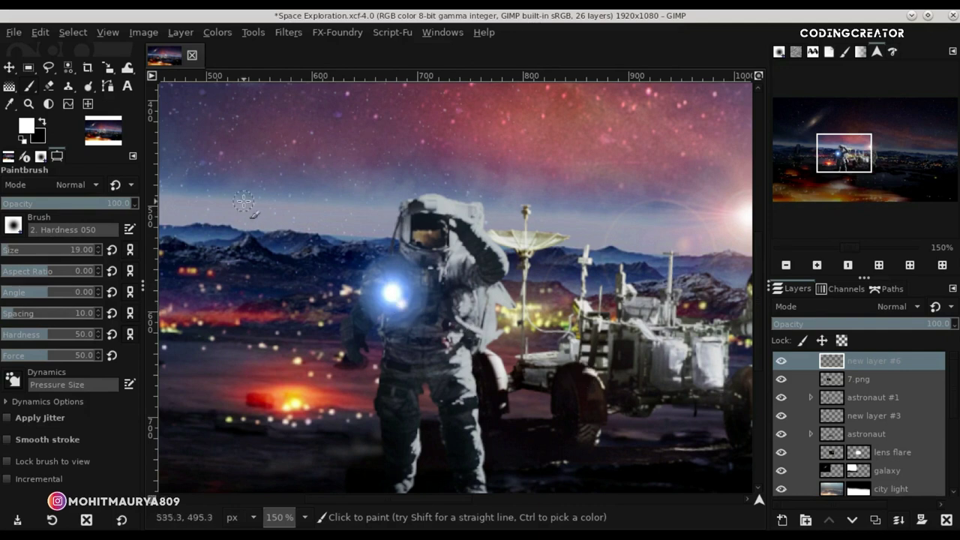
{"action": "left_click", "coordinate": [98, 247]}
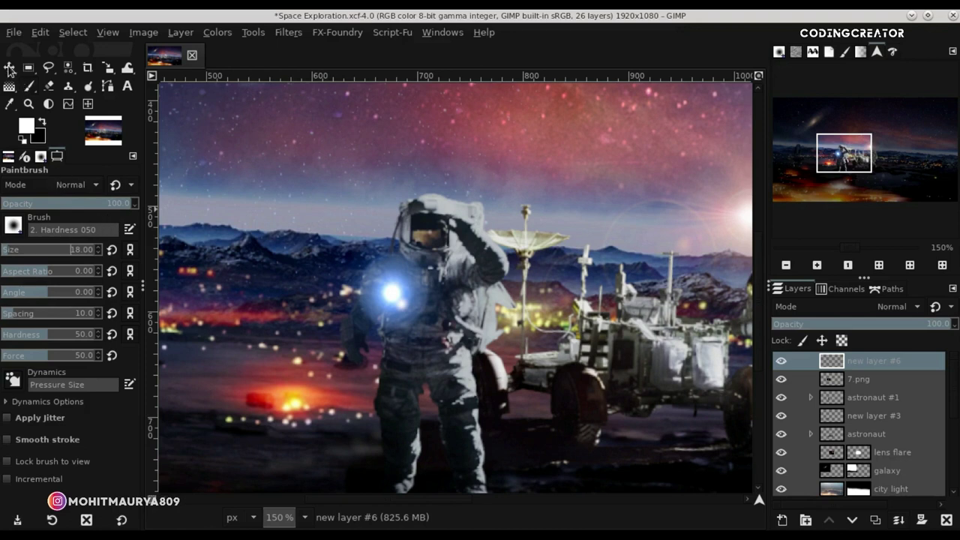
Paint a small white highlight dot on the astronaut's helmet, then fit the composite to the window.
{"action": "left_click", "coordinate": [9, 69]}
{"action": "scroll", "coordinate": [453, 289], "scroll_direction": "down", "scroll_amount": 3}
{"action": "scroll", "coordinate": [453, 289], "scroll_direction": "down", "scroll_amount": 1}
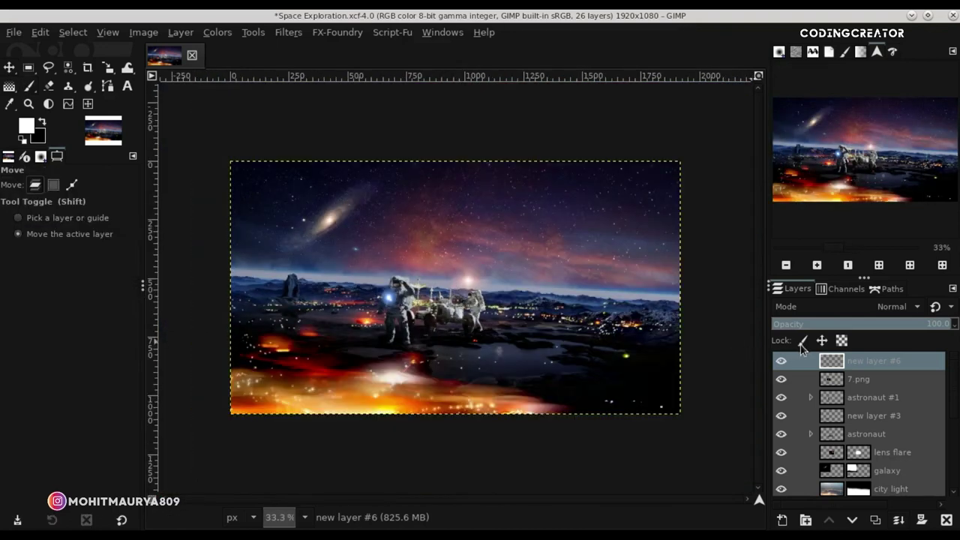
{"action": "left_click", "coordinate": [32, 87]}
{"action": "scroll", "coordinate": [401, 285], "scroll_direction": "up", "scroll_amount": 3}
{"action": "scroll", "coordinate": [397, 281], "scroll_direction": "up", "scroll_amount": 2}
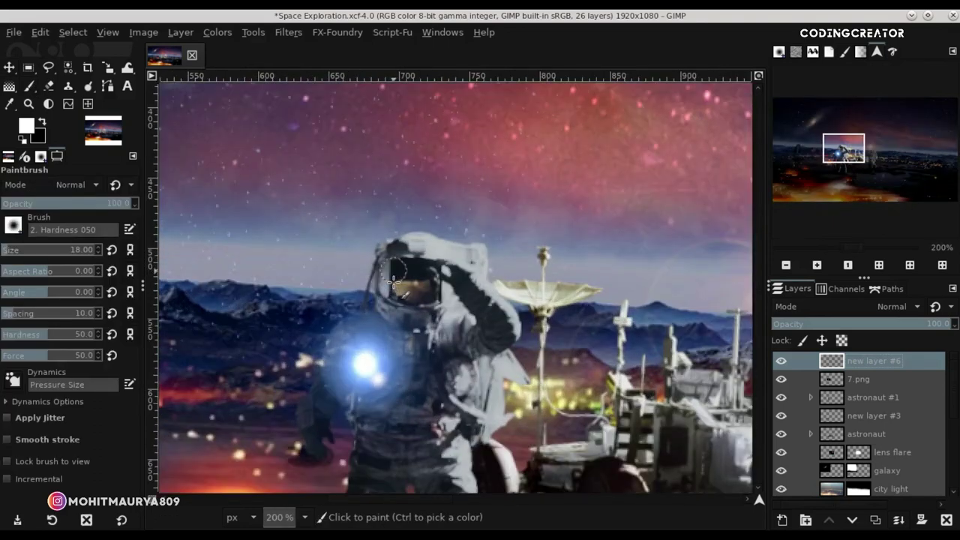
{"action": "left_click", "coordinate": [375, 267]}
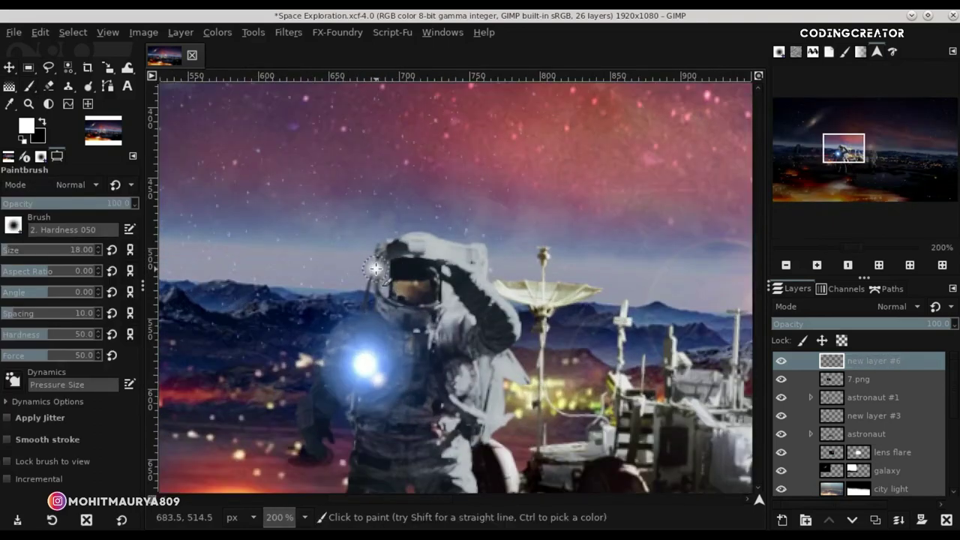
{"action": "left_click", "coordinate": [9, 68]}
{"action": "scroll", "coordinate": [532, 293], "scroll_direction": "down", "scroll_amount": 5}
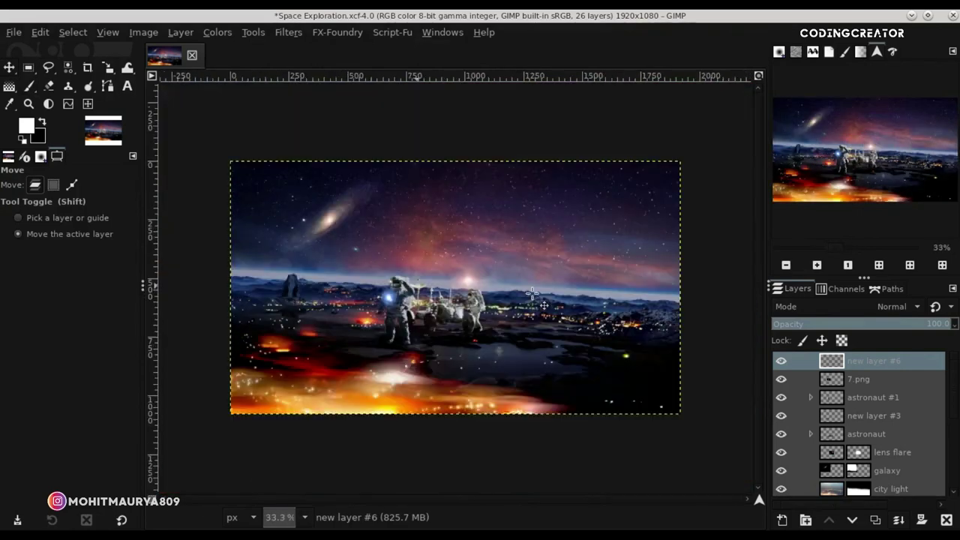
{"action": "left_click", "coordinate": [759, 76]}
Save the composite and open nasa-rTZW4f02zY8-unsplash.jpg as a new layer.
{"action": "key", "text": "ctrl+s"}
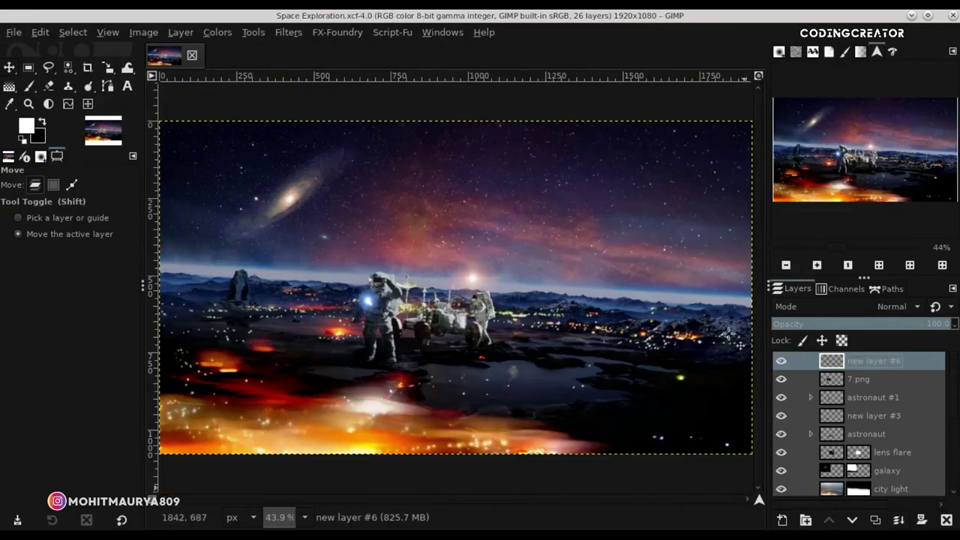
{"action": "left_click", "coordinate": [13, 33]}
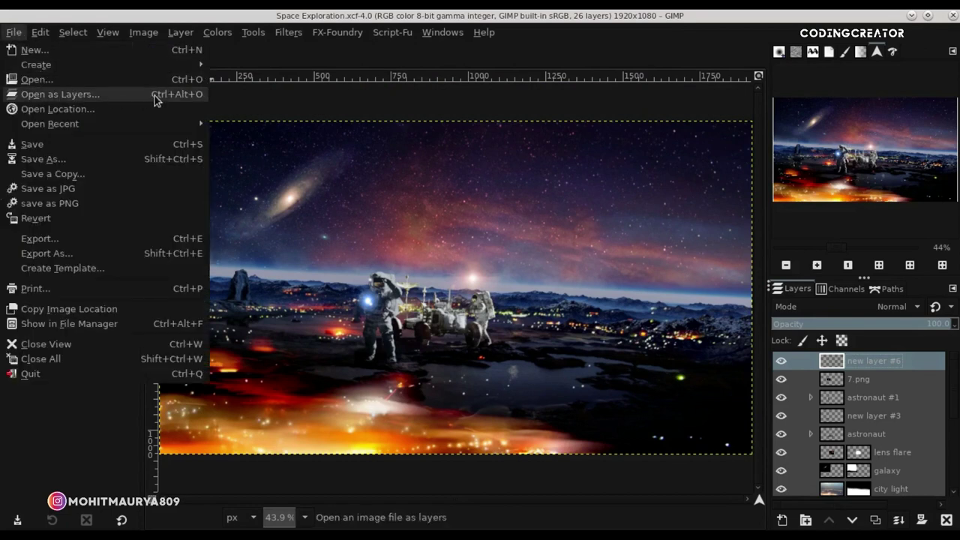
{"action": "left_click", "coordinate": [155, 94]}
{"action": "left_click", "coordinate": [506, 509]}
{"action": "left_click", "coordinate": [583, 370]}
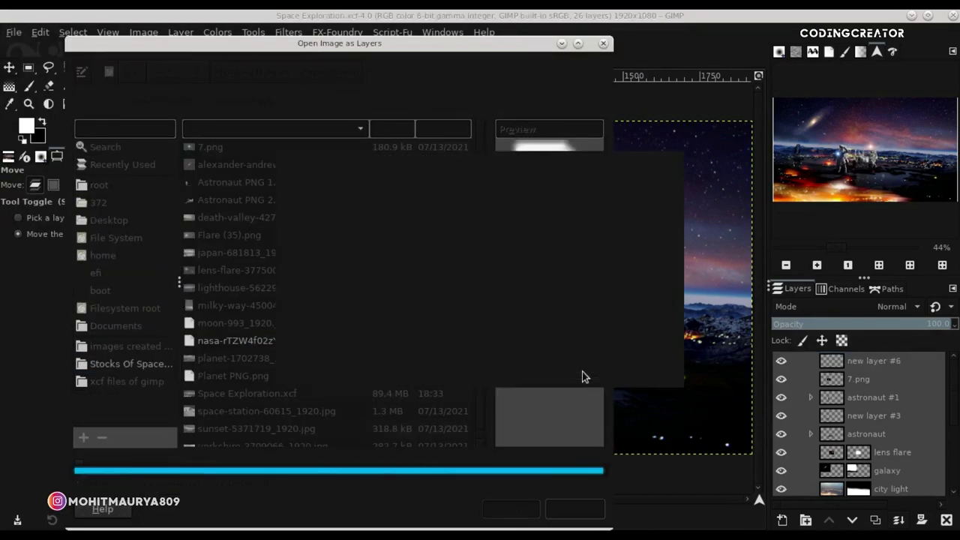
Scale the nebula layer to roughly 1357×1289 px over the composite's centre.
{"action": "scroll", "coordinate": [508, 311], "scroll_direction": "down", "scroll_amount": 1}
{"action": "scroll", "coordinate": [507, 309], "scroll_direction": "down", "scroll_amount": 3}
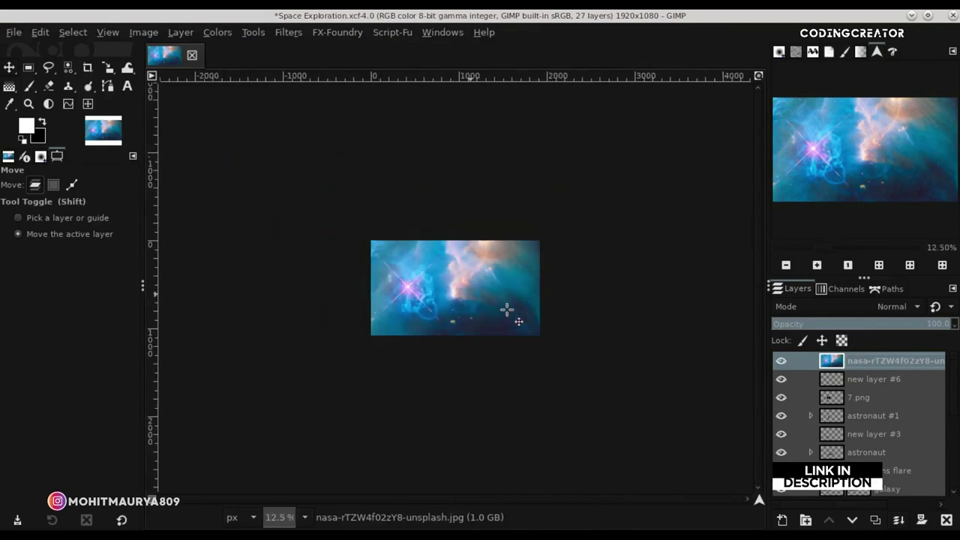
{"action": "scroll", "coordinate": [507, 309], "scroll_direction": "down", "scroll_amount": 2}
{"action": "key", "text": "shift+s"}
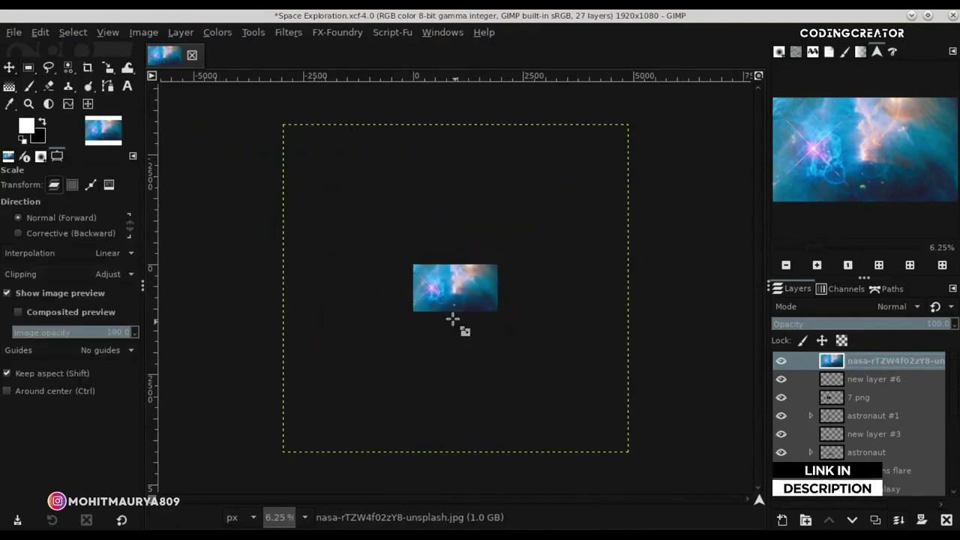
{"action": "left_click", "coordinate": [452, 320]}
{"action": "left_click_drag", "start_coordinate": [456, 318], "coordinate": [570, 426]}
{"action": "scroll", "coordinate": [571, 426], "scroll_direction": "up", "scroll_amount": 2}
{"action": "scroll", "coordinate": [571, 425], "scroll_direction": "up", "scroll_amount": 2}
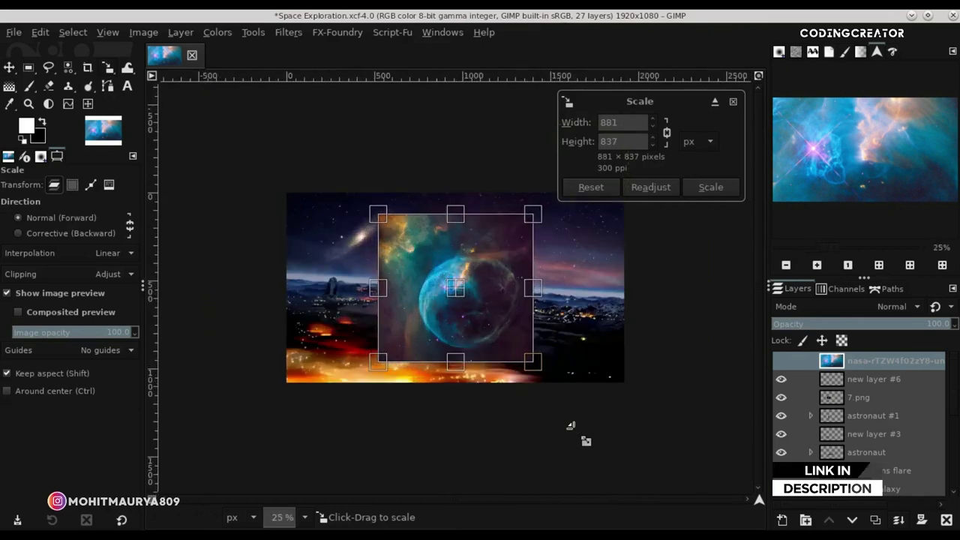
{"action": "scroll", "coordinate": [570, 425], "scroll_direction": "up", "scroll_amount": 1}
{"action": "mouse_move", "coordinate": [315, 152]}
{"action": "left_mouse_down"}
{"action": "mouse_move", "coordinate": [263, 109]}
{"action": "mouse_move", "coordinate": [282, 126]}
{"action": "left_mouse_up"}
{"action": "key", "text": "Return"}
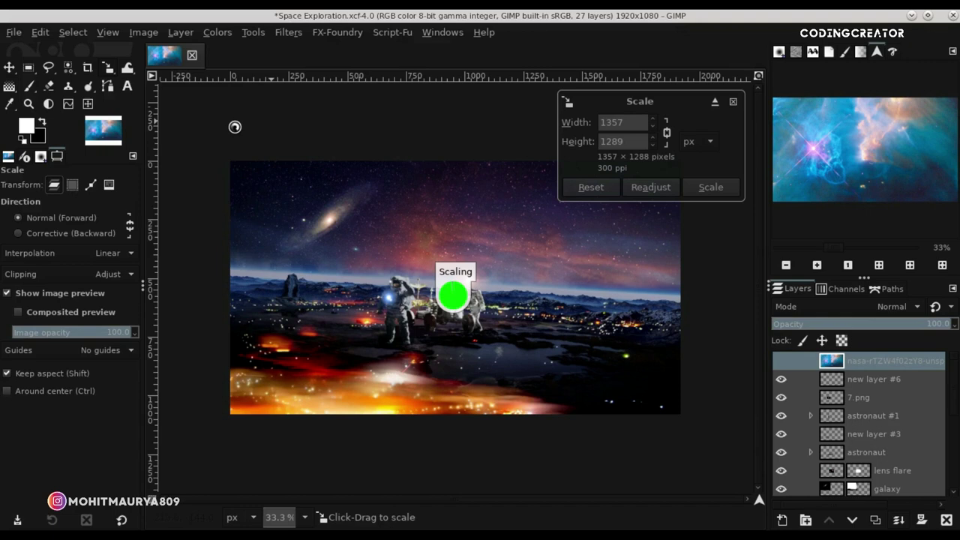
Shift the nebula layer right and up and set its blend mode to Screen.
{"action": "left_click", "coordinate": [9, 69]}
{"action": "left_click_drag", "start_coordinate": [426, 322], "coordinate": [494, 297]}
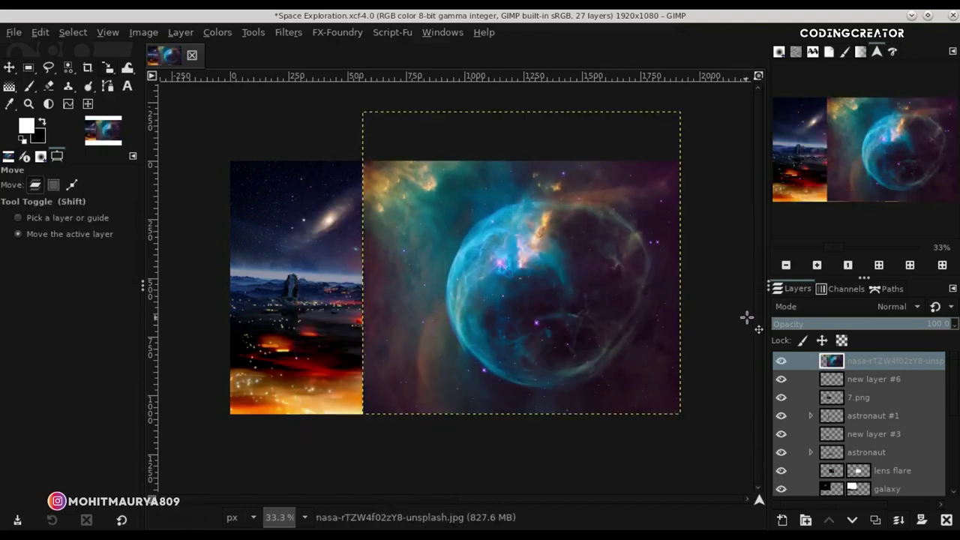
{"action": "left_click", "coordinate": [805, 307]}
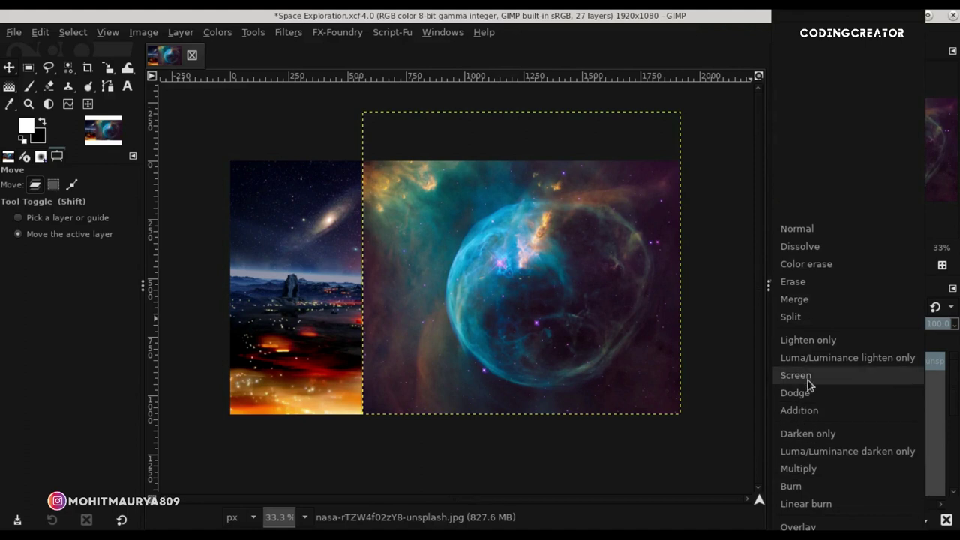
{"action": "left_click", "coordinate": [796, 376]}
Rotate the nebula layer about -34° and move it up and right.
{"action": "left_click", "coordinate": [107, 68]}
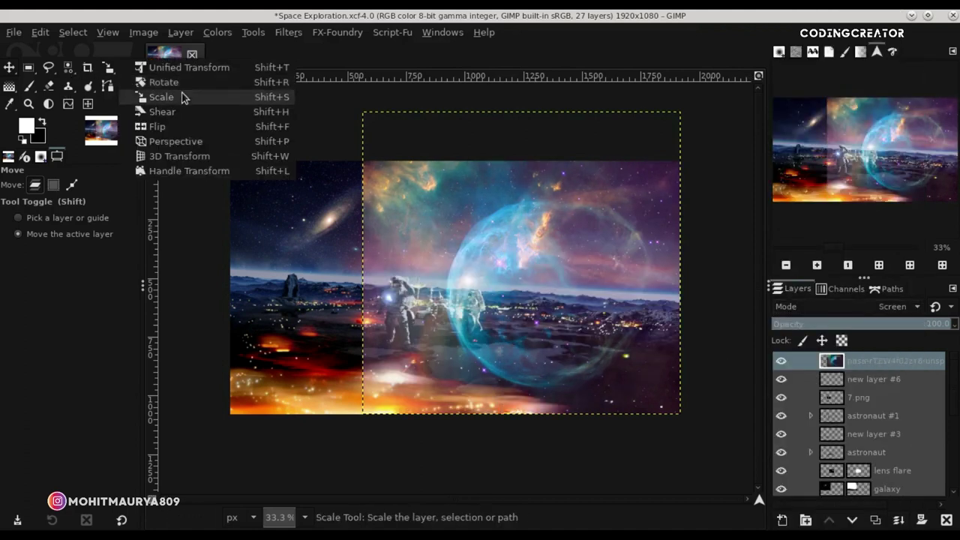
{"action": "left_click", "coordinate": [158, 81]}
{"action": "mouse_move", "coordinate": [439, 343]}
{"action": "left_mouse_down"}
{"action": "mouse_move", "coordinate": [523, 384]}
{"action": "mouse_move", "coordinate": [503, 372]}
{"action": "mouse_move", "coordinate": [493, 380]}
{"action": "left_mouse_up"}
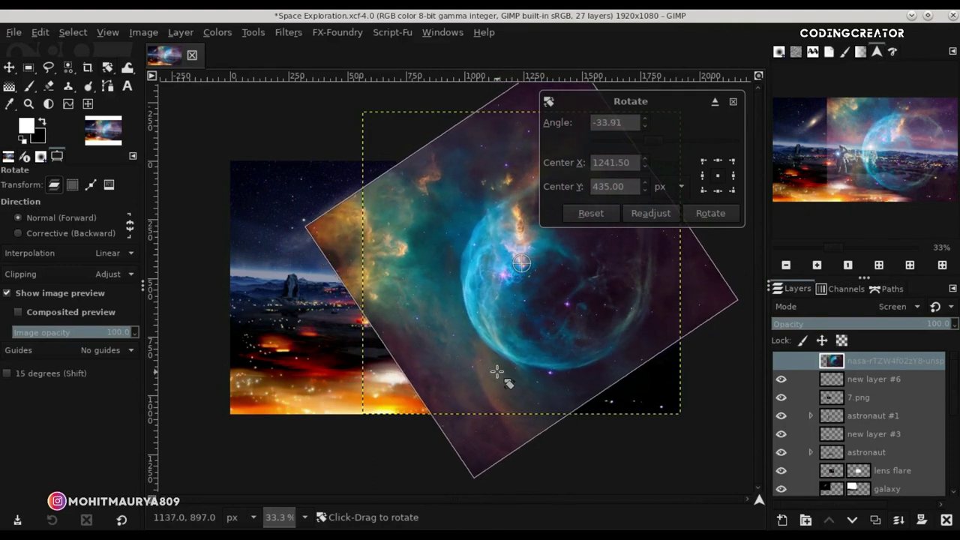
{"action": "key", "text": "Return"}
{"action": "left_click", "coordinate": [9, 69]}
{"action": "mouse_move", "coordinate": [542, 347]}
{"action": "left_mouse_down"}
{"action": "mouse_move", "coordinate": [582, 304]}
{"action": "mouse_move", "coordinate": [568, 326]}
{"action": "left_mouse_up"}
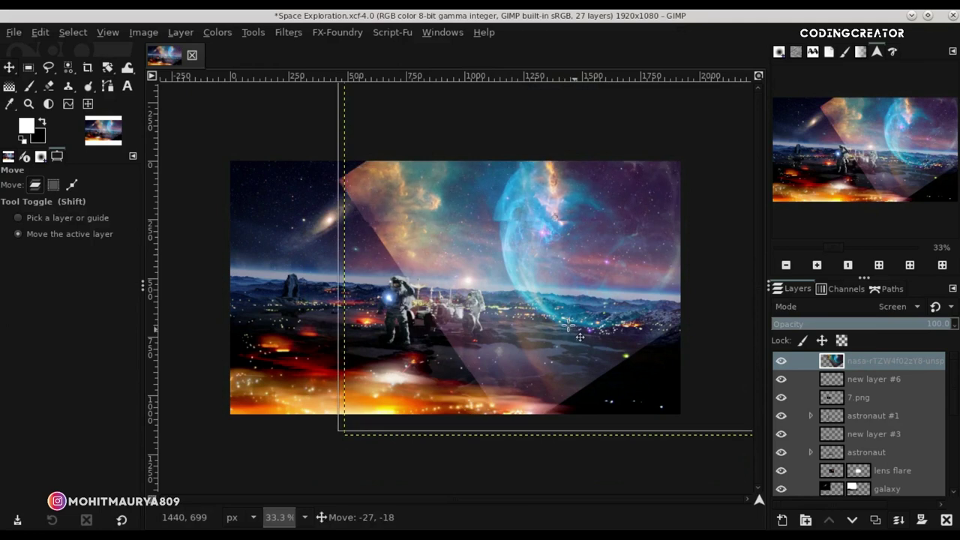
Enlarge the nebula to about 1505×1490 px, nudge it up-left, and narrow it slightly.
{"action": "left_click_drag", "start_coordinate": [108, 68], "coordinate": [173, 99]}
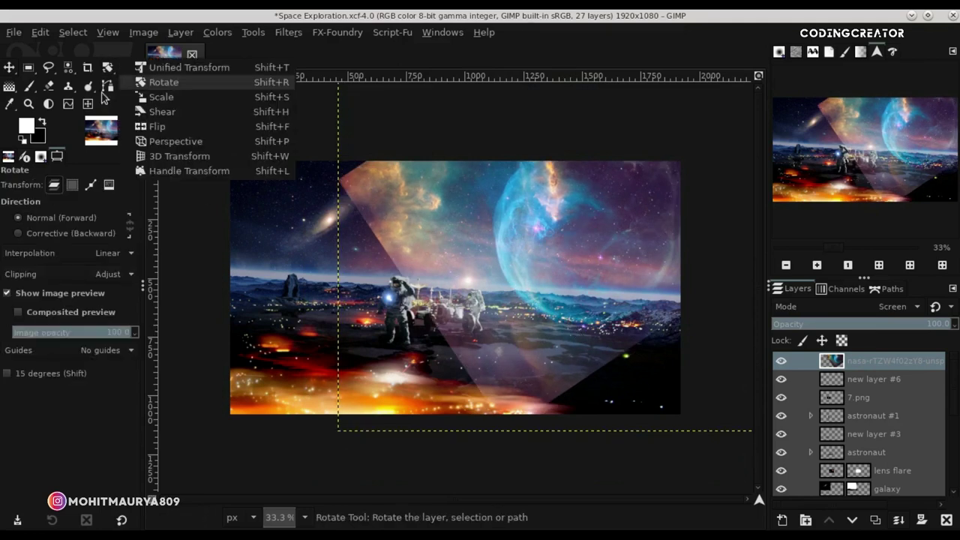
{"action": "left_click_drag", "start_coordinate": [440, 193], "coordinate": [396, 162]}
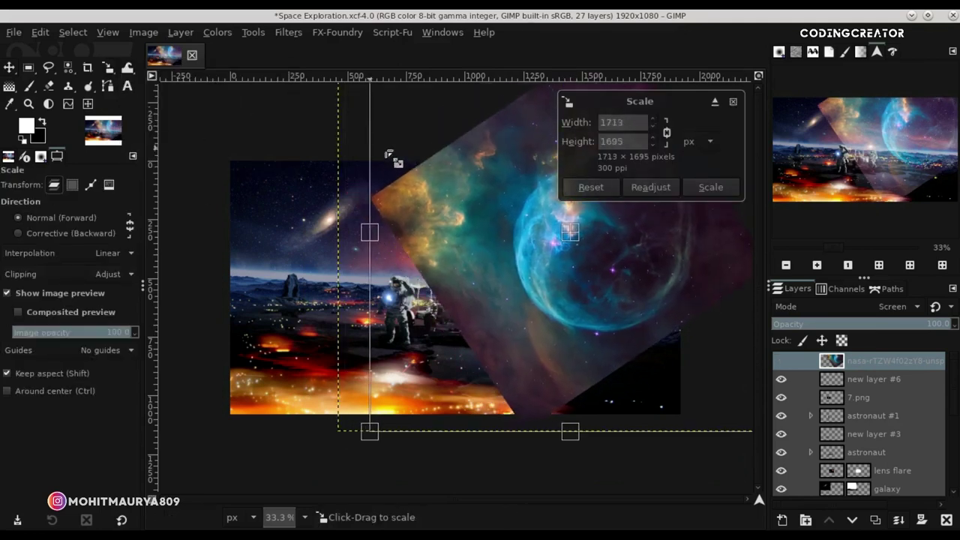
{"action": "key", "text": "Return"}
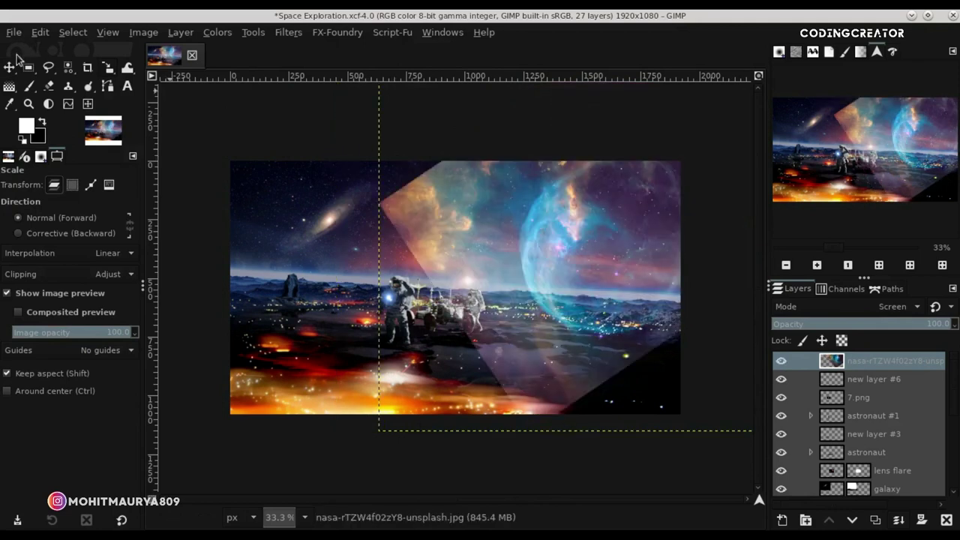
{"action": "left_click", "coordinate": [10, 68]}
{"action": "left_click_drag", "start_coordinate": [475, 240], "coordinate": [463, 233]}
{"action": "left_click_drag", "start_coordinate": [621, 273], "coordinate": [611, 241]}
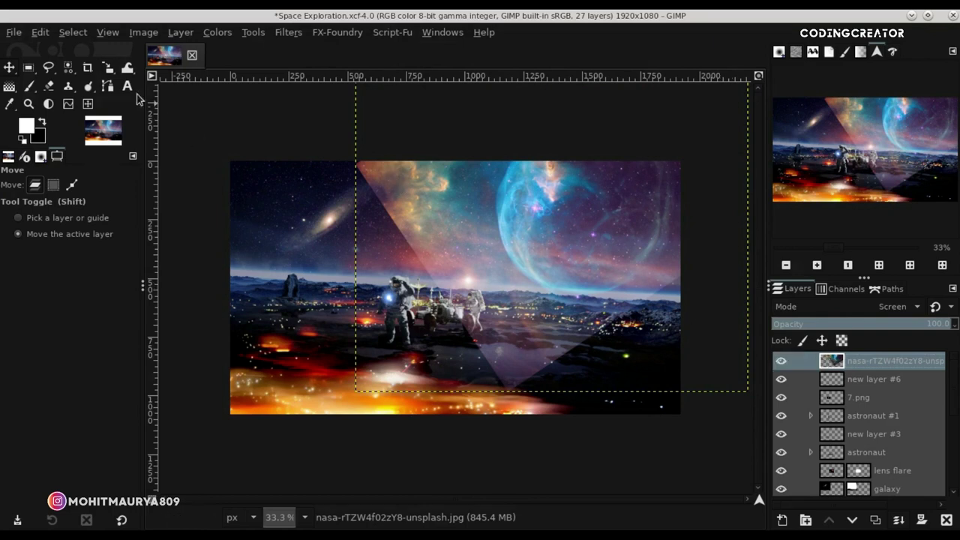
{"action": "left_click", "coordinate": [108, 67]}
{"action": "left_click", "coordinate": [574, 199]}
{"action": "mouse_move", "coordinate": [439, 126]}
{"action": "left_mouse_down"}
{"action": "mouse_move", "coordinate": [469, 166]}
{"action": "mouse_move", "coordinate": [449, 152]}
{"action": "left_mouse_up"}
Commit the narrower size and rotate the nebula layer about -12°.
{"action": "key", "text": "Return"}
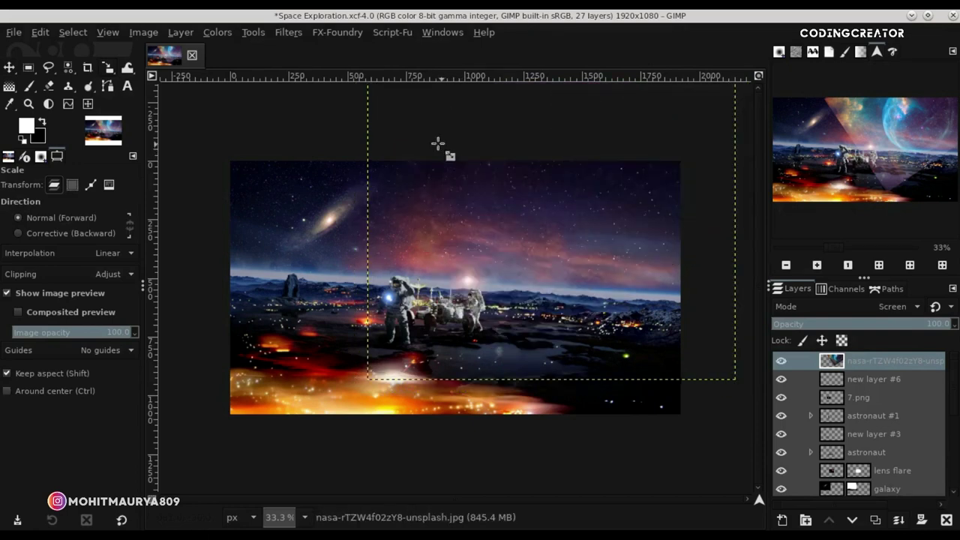
{"action": "left_click_drag", "start_coordinate": [104, 71], "coordinate": [188, 81]}
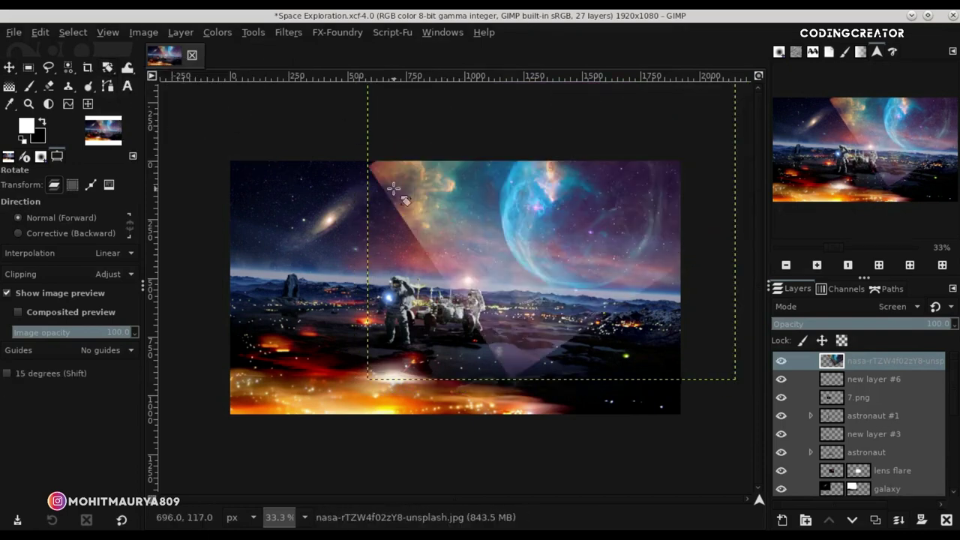
{"action": "left_click", "coordinate": [391, 316]}
{"action": "left_click_drag", "start_coordinate": [392, 316], "coordinate": [432, 335]}
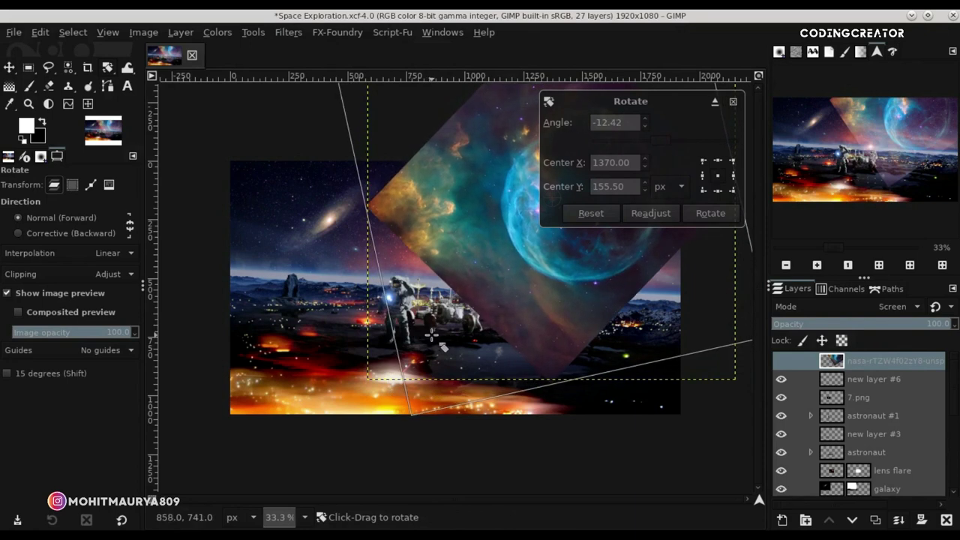
{"action": "key", "text": "Return"}
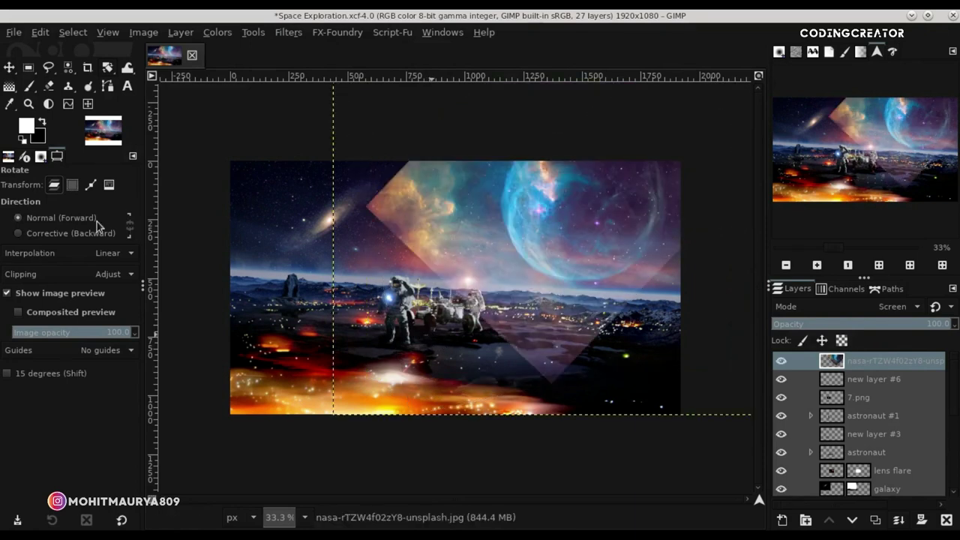
Try a white-to-transparent gradient on the nebula layer and cancel it.
{"action": "key", "text": "g"}
{"action": "left_click_drag", "start_coordinate": [451, 258], "coordinate": [470, 258]}
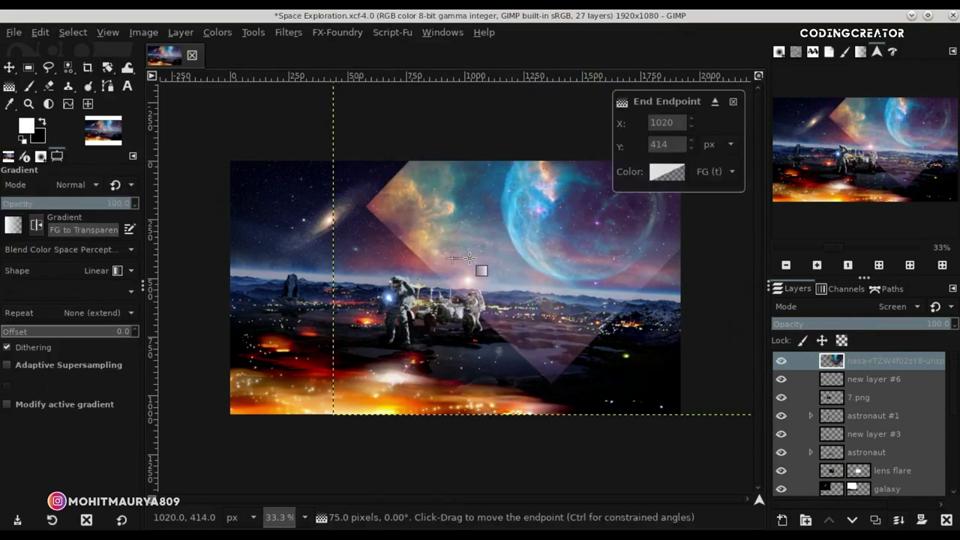
{"action": "left_click", "coordinate": [733, 102]}
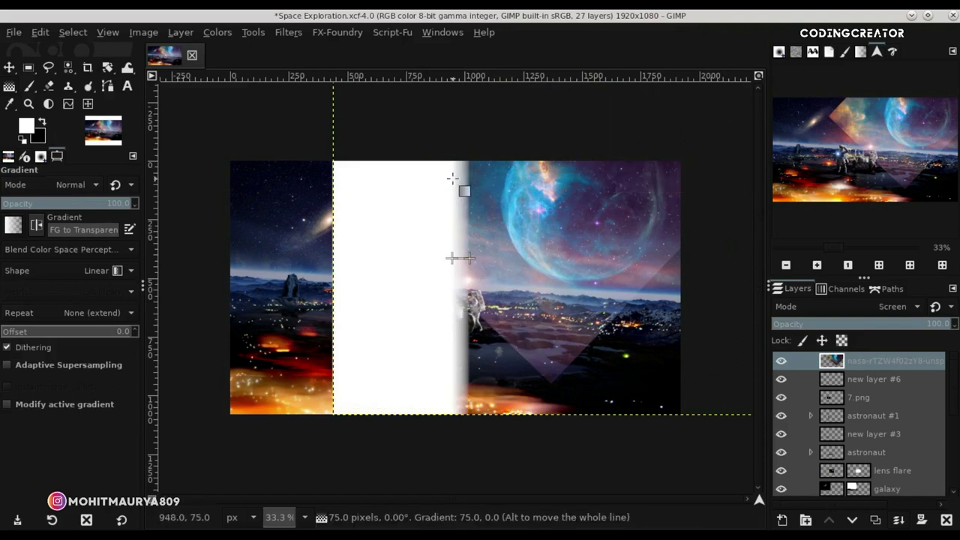
{"action": "key", "text": "Escape"}
Move the nebula about 33 px right and 10 px down, then rotate it about 1°.
{"action": "left_click", "coordinate": [11, 65]}
{"action": "left_click_drag", "start_coordinate": [583, 265], "coordinate": [608, 265]}
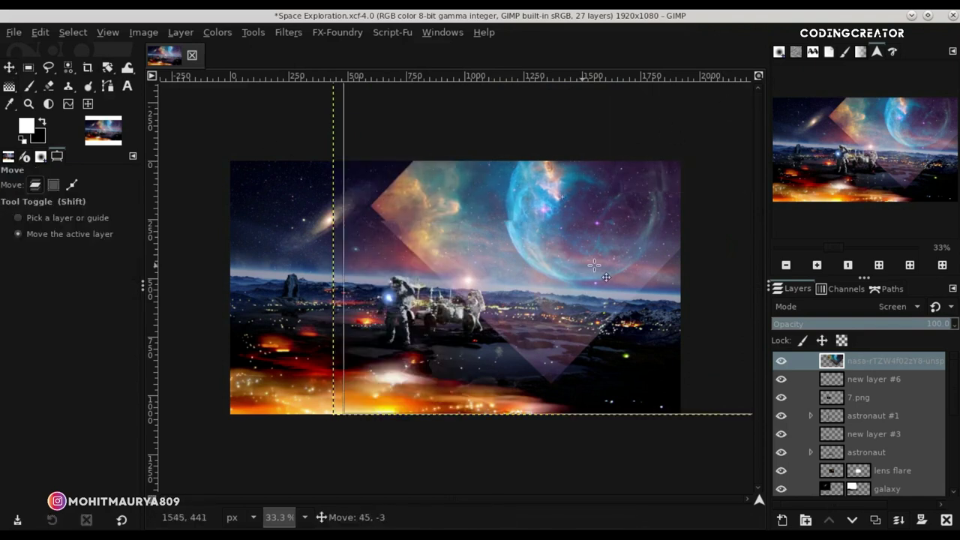
{"action": "left_click", "coordinate": [607, 264]}
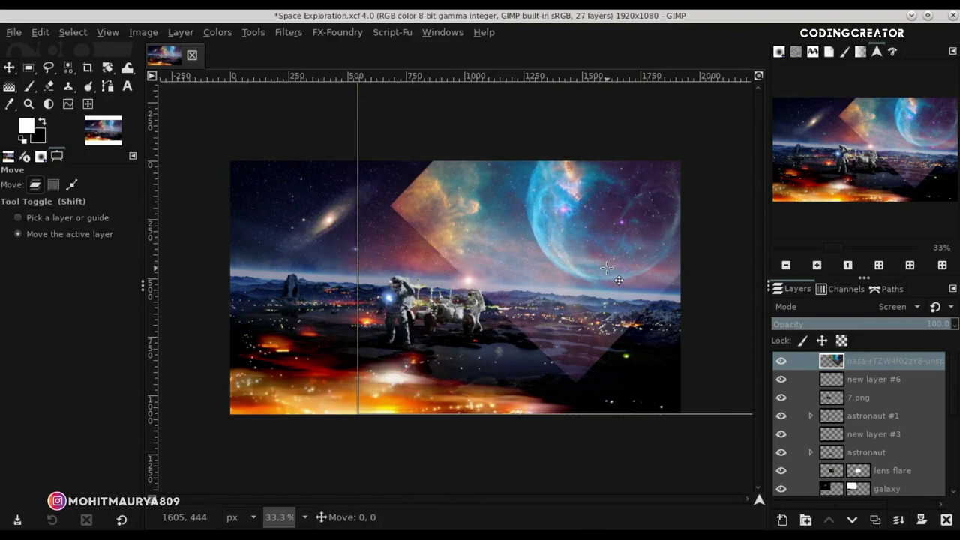
{"action": "left_click_drag", "start_coordinate": [607, 268], "coordinate": [607, 282]}
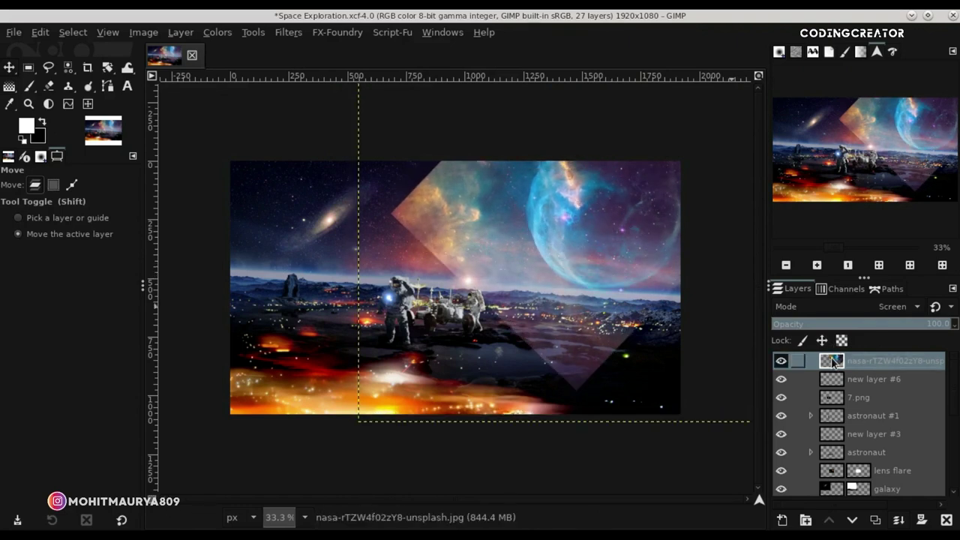
{"action": "left_click", "coordinate": [107, 67]}
{"action": "left_click_drag", "start_coordinate": [697, 337], "coordinate": [692, 348]}
{"action": "key", "text": "Return"}
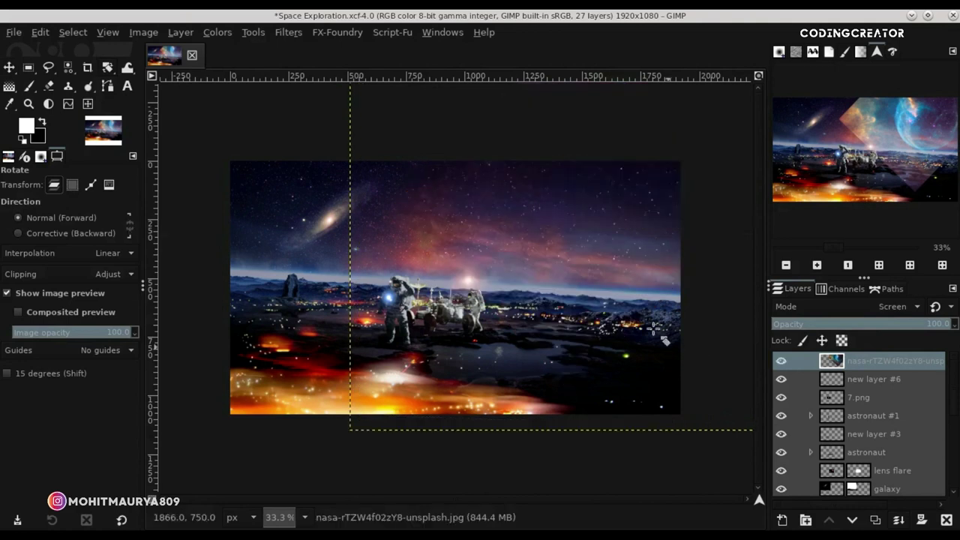
{"action": "left_click", "coordinate": [180, 33]}
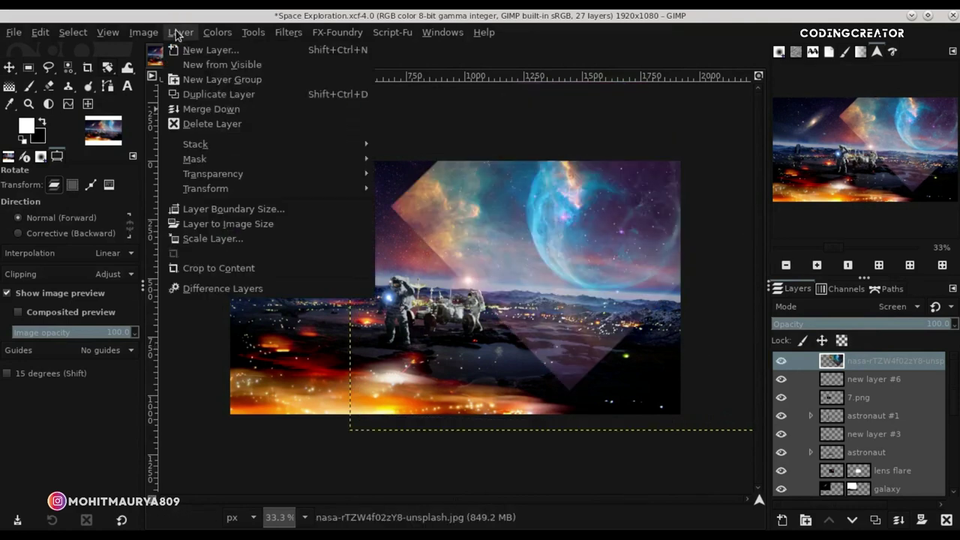
Trim the nebula layer to its content and enlarge it to about 1656×1655 px.
{"action": "left_click", "coordinate": [233, 268]}
{"action": "left_click_drag", "start_coordinate": [109, 68], "coordinate": [188, 101]}
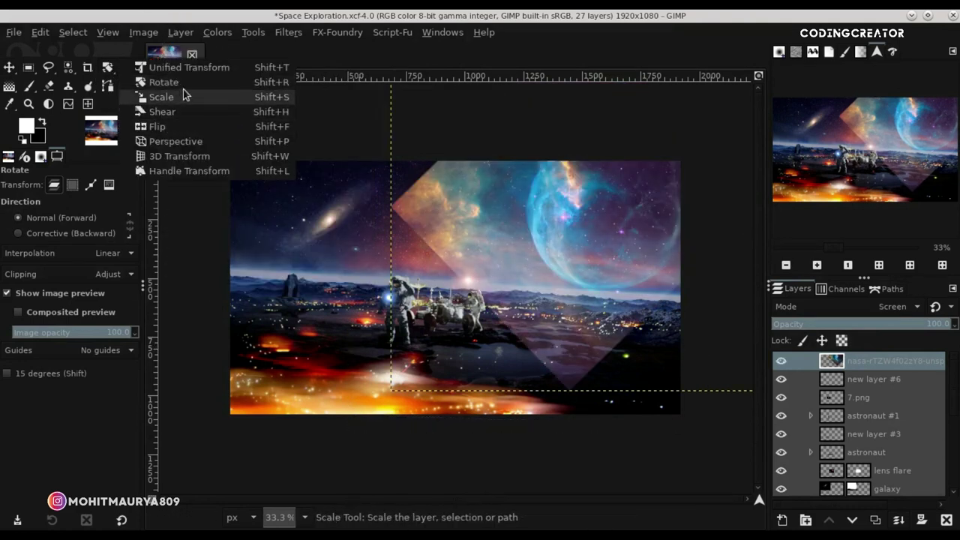
{"action": "left_click", "coordinate": [532, 300]}
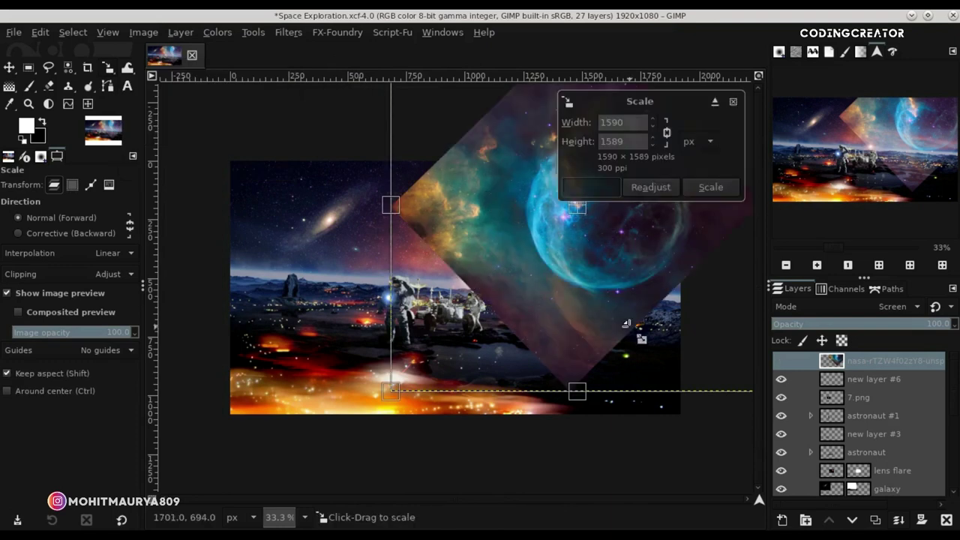
{"action": "left_click", "coordinate": [734, 104]}
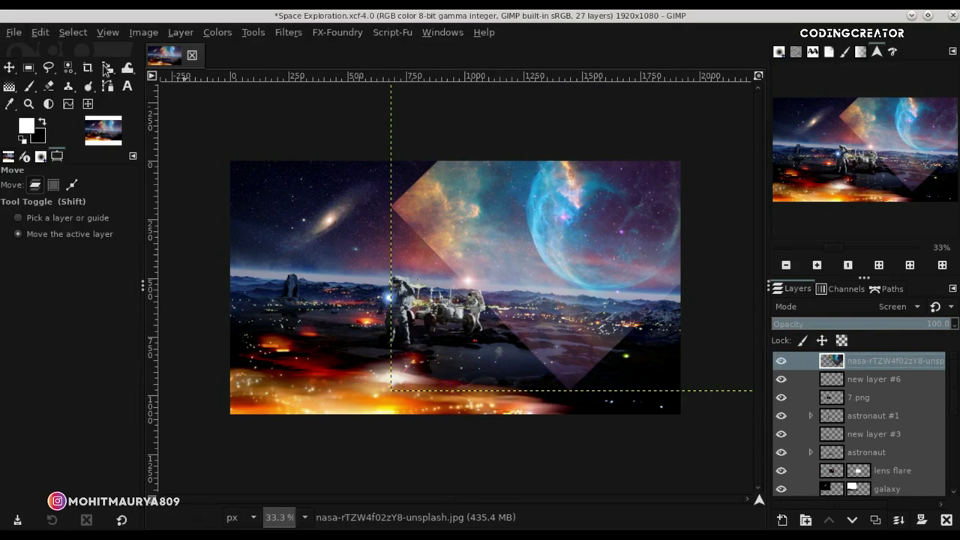
{"action": "left_click", "coordinate": [107, 68]}
{"action": "mouse_move", "coordinate": [510, 244]}
{"action": "left_mouse_down"}
{"action": "mouse_move", "coordinate": [444, 182]}
{"action": "mouse_move", "coordinate": [406, 171]}
{"action": "left_mouse_up"}
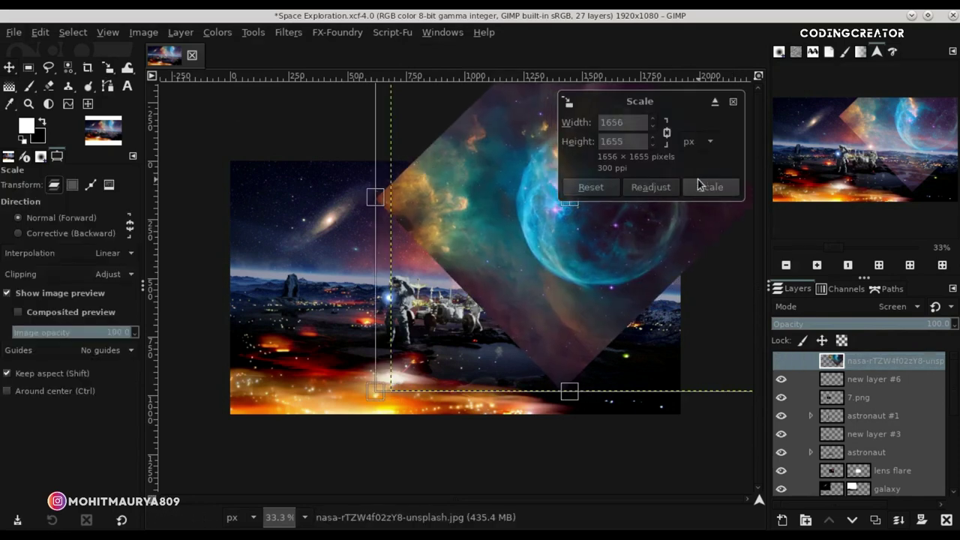
{"action": "left_click", "coordinate": [699, 185]}
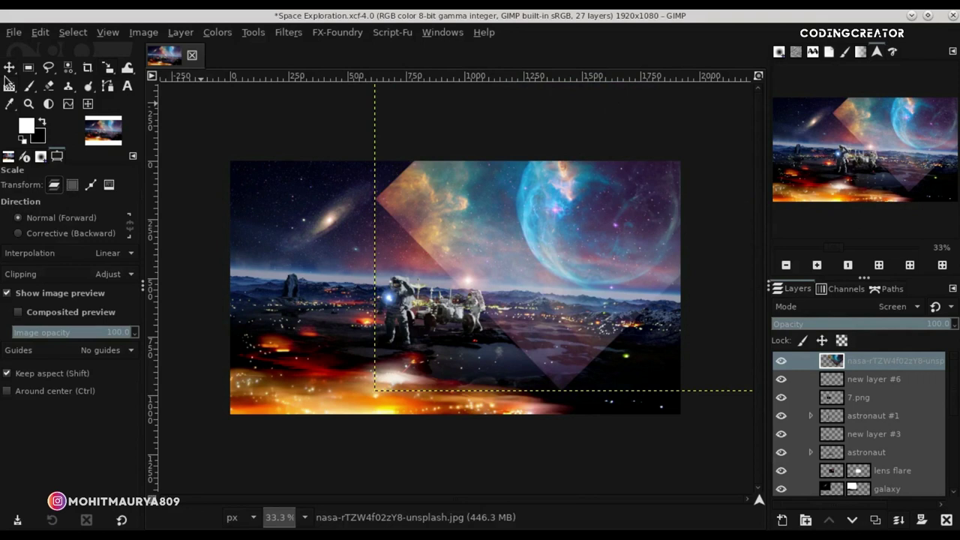
Try and cancel a gradient, then shift the nebula layer slightly right.
{"action": "left_click", "coordinate": [9, 84]}
{"action": "left_click_drag", "start_coordinate": [527, 244], "coordinate": [537, 244]}
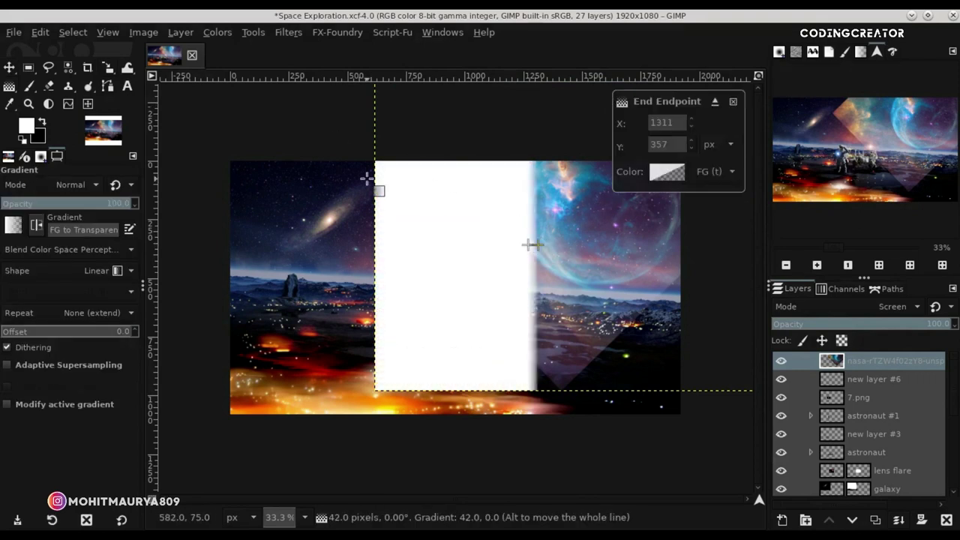
{"action": "key", "text": "Escape"}
{"action": "left_click", "coordinate": [9, 67]}
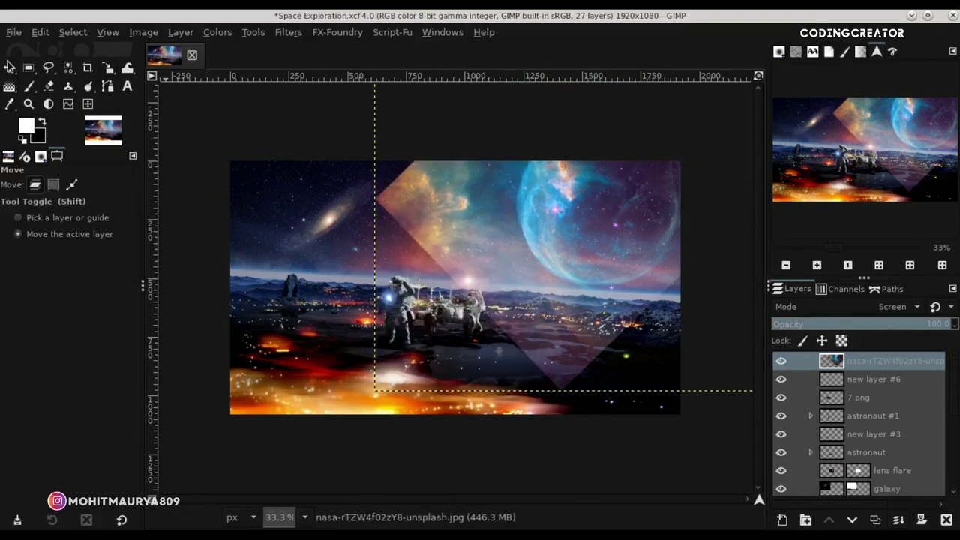
{"action": "left_click_drag", "start_coordinate": [613, 223], "coordinate": [633, 226]}
{"action": "left_click", "coordinate": [650, 255]}
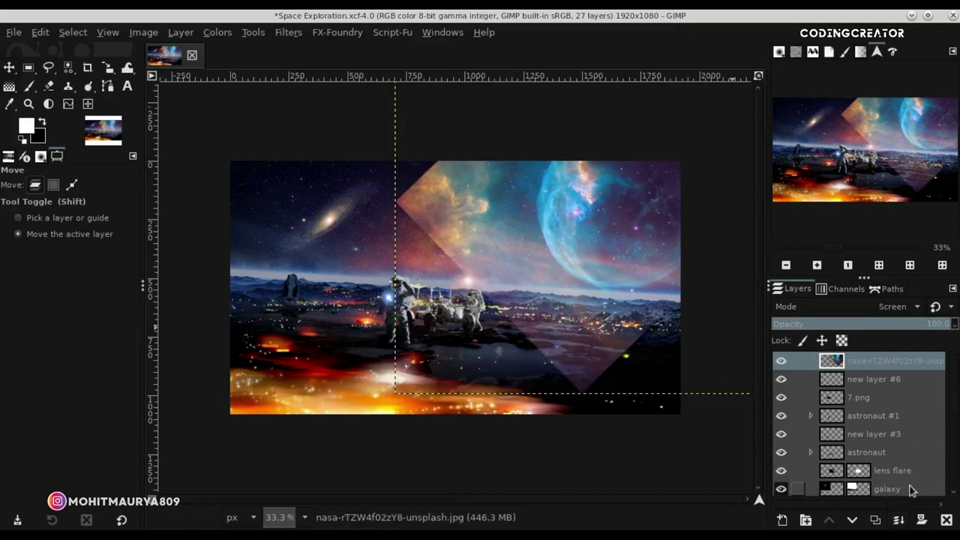
Add a white layer mask to the nebula and set a Hardness 025 brush, force 33, size 305.
{"action": "left_click", "coordinate": [920, 523]}
{"action": "left_click", "coordinate": [858, 512]}
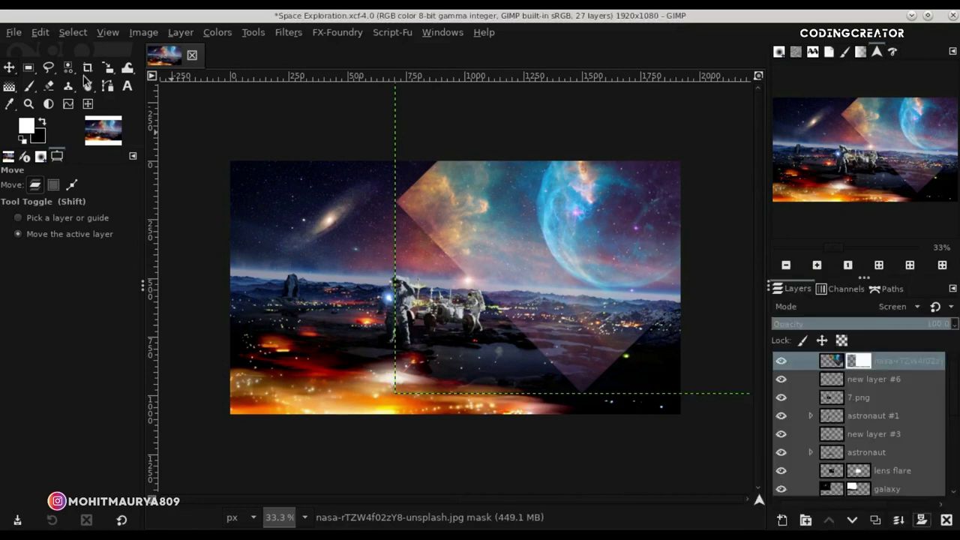
{"action": "left_click", "coordinate": [28, 87]}
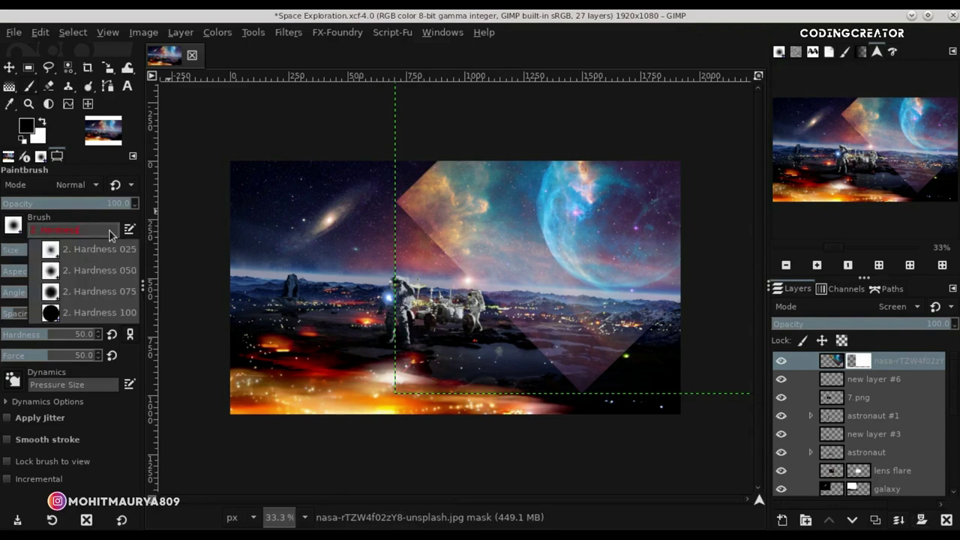
{"action": "left_click", "coordinate": [103, 247]}
{"action": "left_click", "coordinate": [35, 354]}
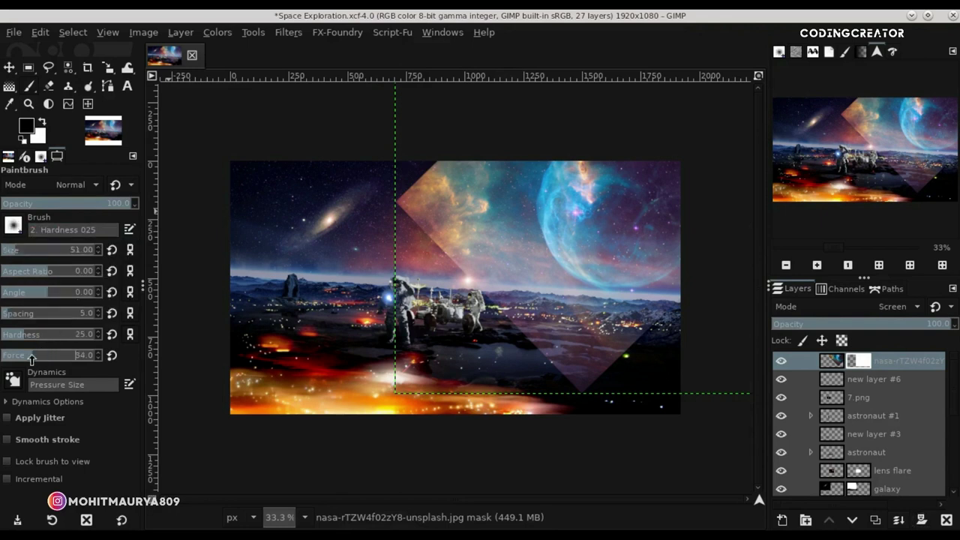
{"action": "left_click_drag", "start_coordinate": [60, 250], "coordinate": [47, 250]}
Paint black on the mask over the diamond's hard upper-left edge.
{"action": "mouse_move", "coordinate": [438, 141]}
{"action": "left_mouse_down"}
{"action": "mouse_move", "coordinate": [385, 208]}
{"action": "mouse_move", "coordinate": [405, 172]}
{"action": "mouse_move", "coordinate": [450, 276]}
{"action": "mouse_move", "coordinate": [559, 373]}
{"action": "mouse_move", "coordinate": [597, 343]}
{"action": "mouse_move", "coordinate": [545, 327]}
{"action": "left_mouse_up"}
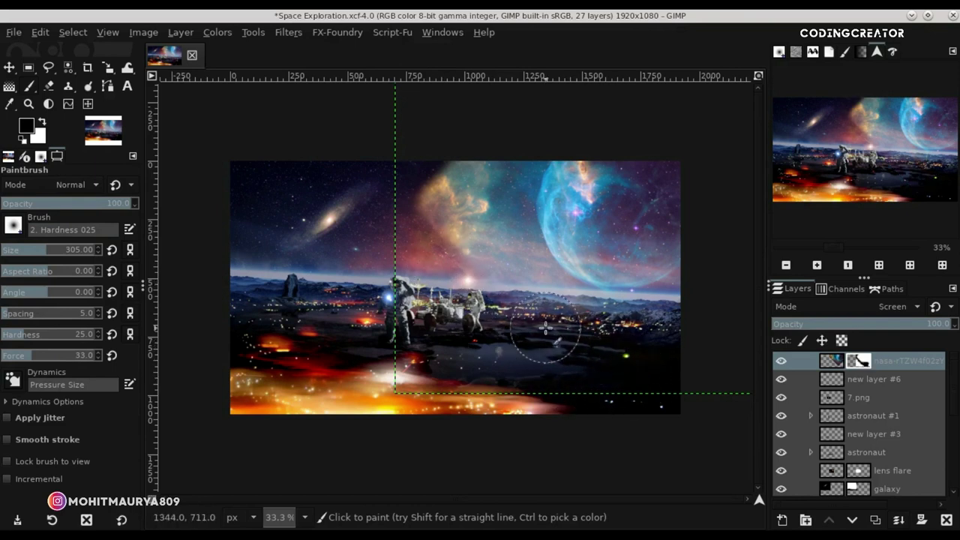
{"action": "scroll", "coordinate": [537, 330], "scroll_direction": "up", "scroll_amount": 2}
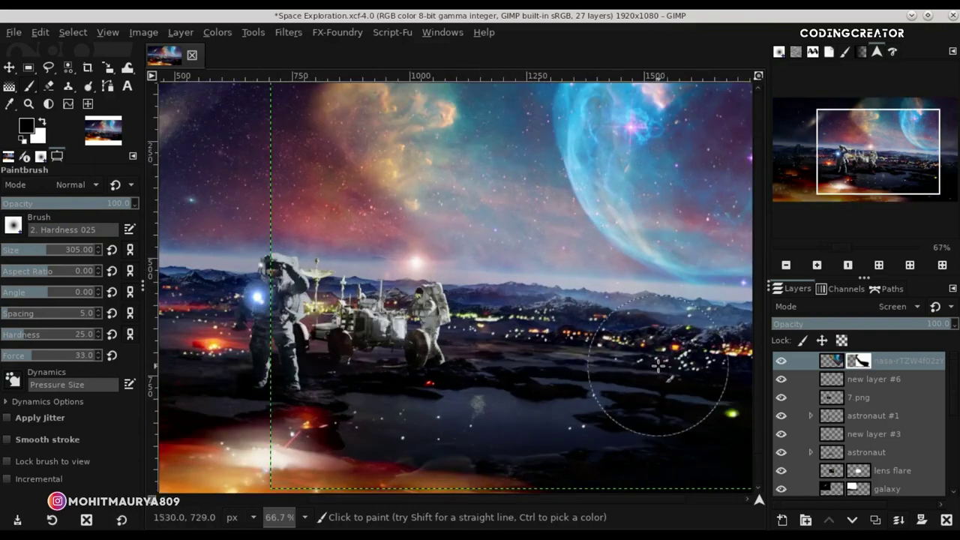
{"action": "scroll", "coordinate": [564, 499], "scroll_direction": "right", "scroll_amount": 2}
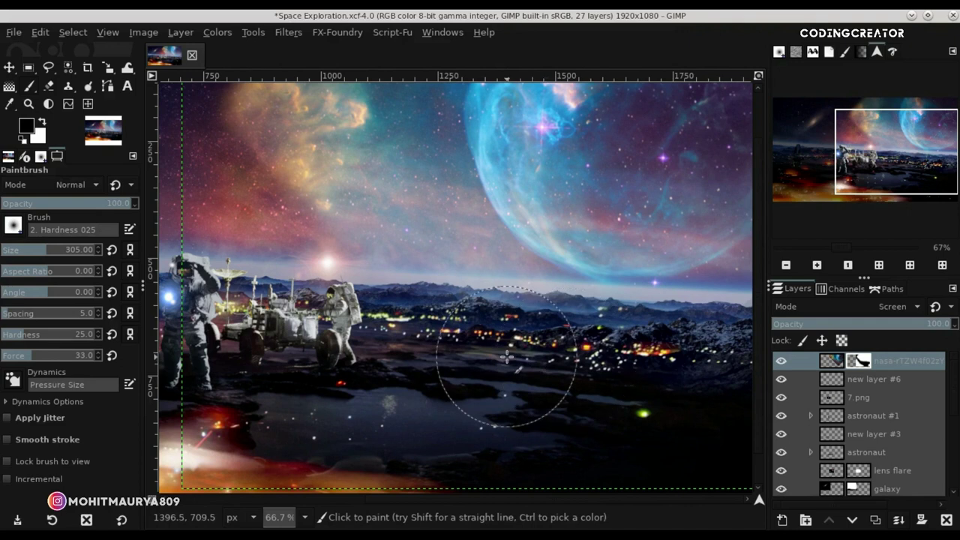
{"action": "scroll", "coordinate": [507, 358], "scroll_direction": "down", "scroll_amount": 3}
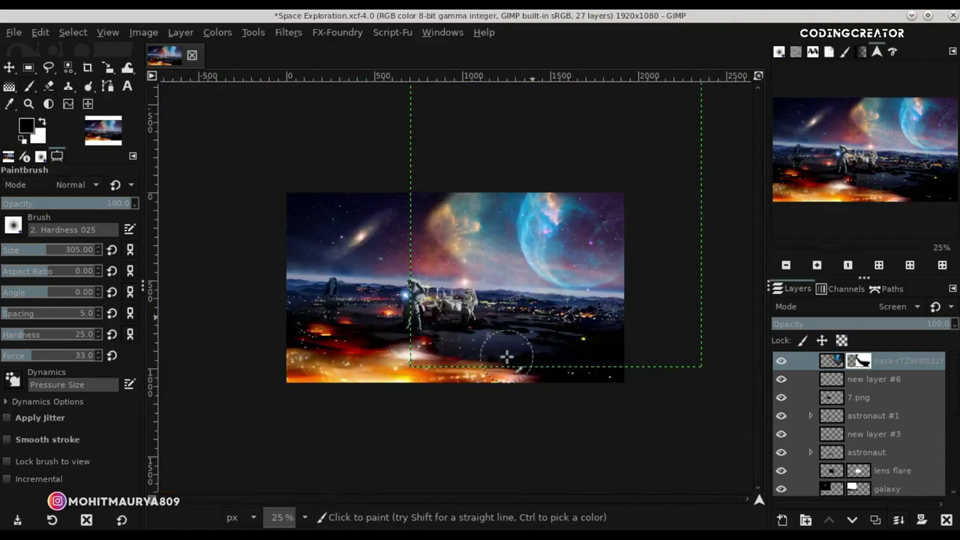
{"action": "left_click", "coordinate": [10, 68]}
Darken the nebula layer with Levels by raising the black input level.
{"action": "left_click", "coordinate": [830, 361]}
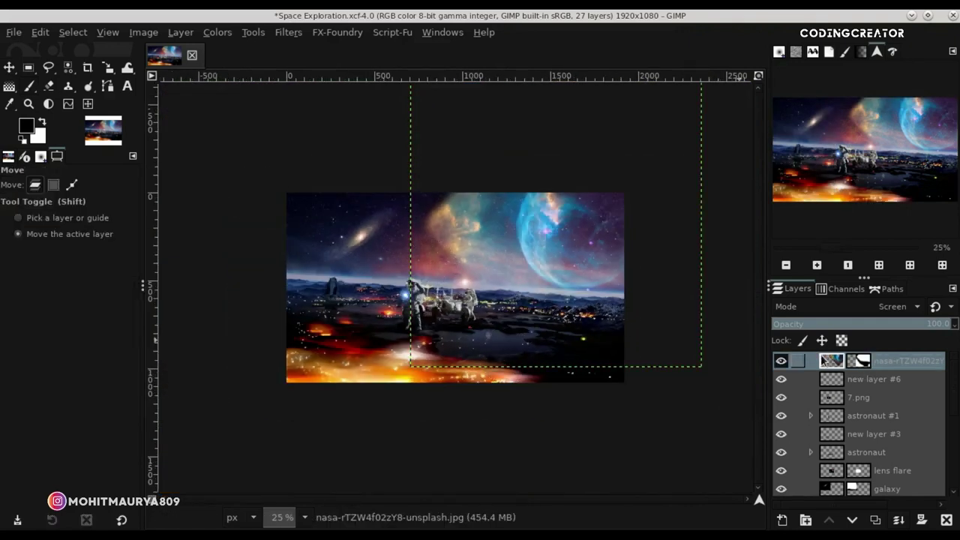
{"action": "left_click", "coordinate": [217, 32]}
{"action": "left_click", "coordinate": [251, 164]}
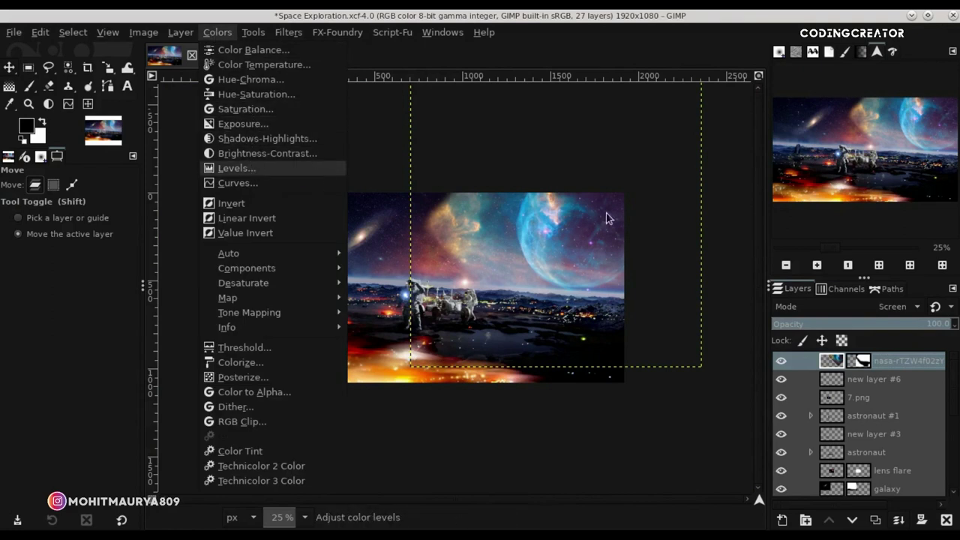
{"action": "left_click_drag", "start_coordinate": [720, 240], "coordinate": [771, 240]}
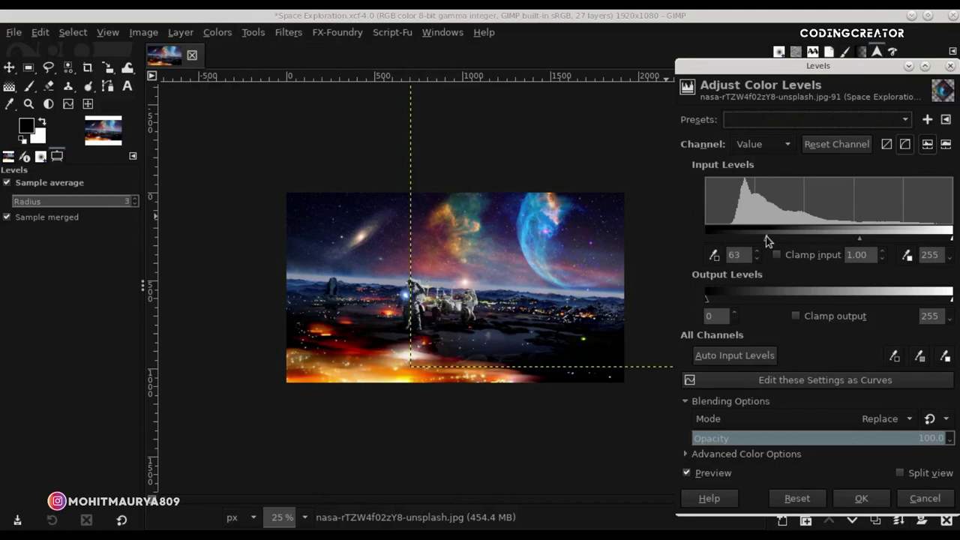
{"action": "left_click", "coordinate": [861, 498]}
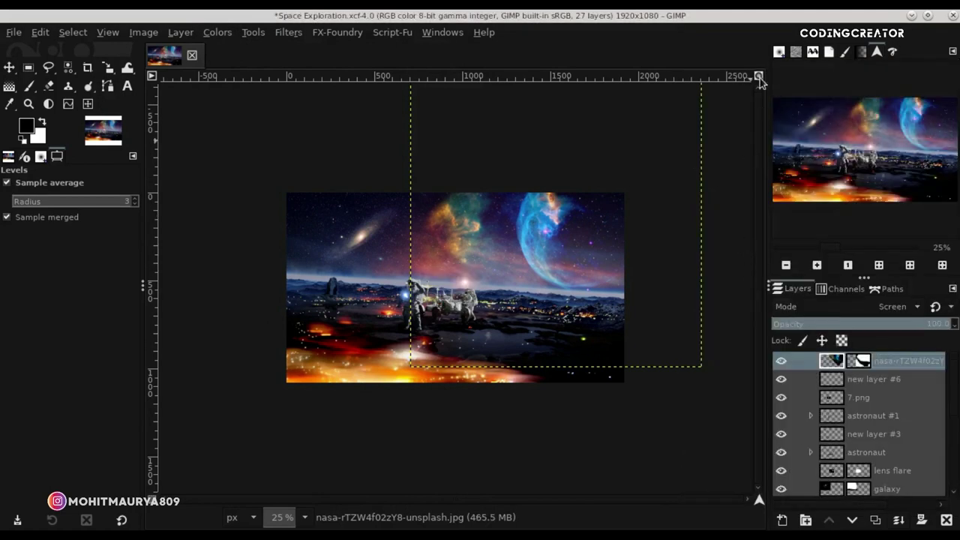
{"action": "left_click", "coordinate": [758, 77]}
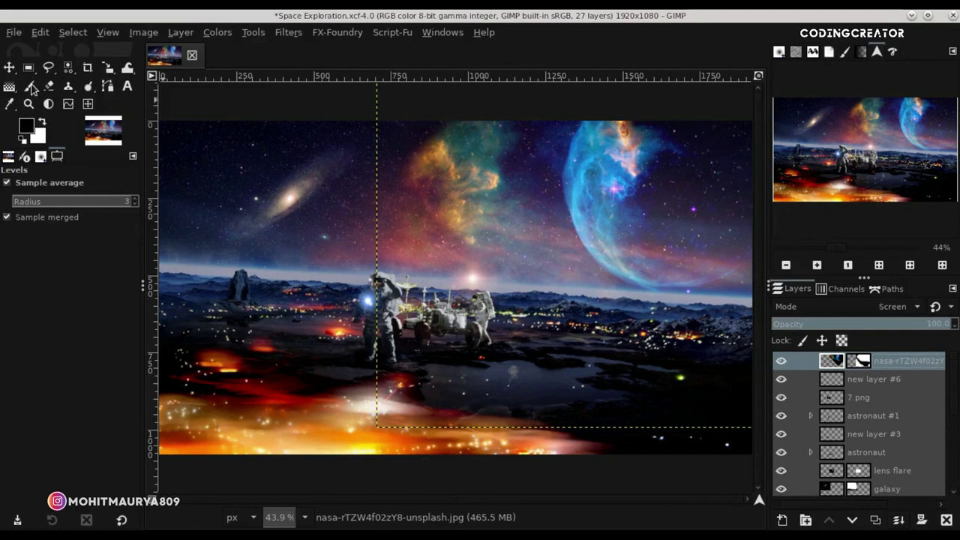
Paint black on the nebula's mask to hide the reddish glow beside it.
{"action": "left_click", "coordinate": [31, 87]}
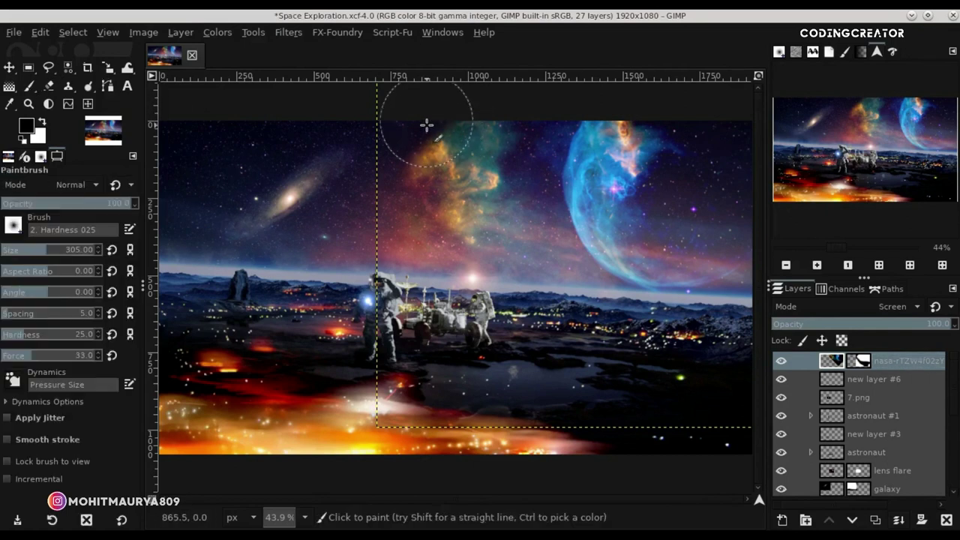
{"action": "left_click", "coordinate": [859, 361]}
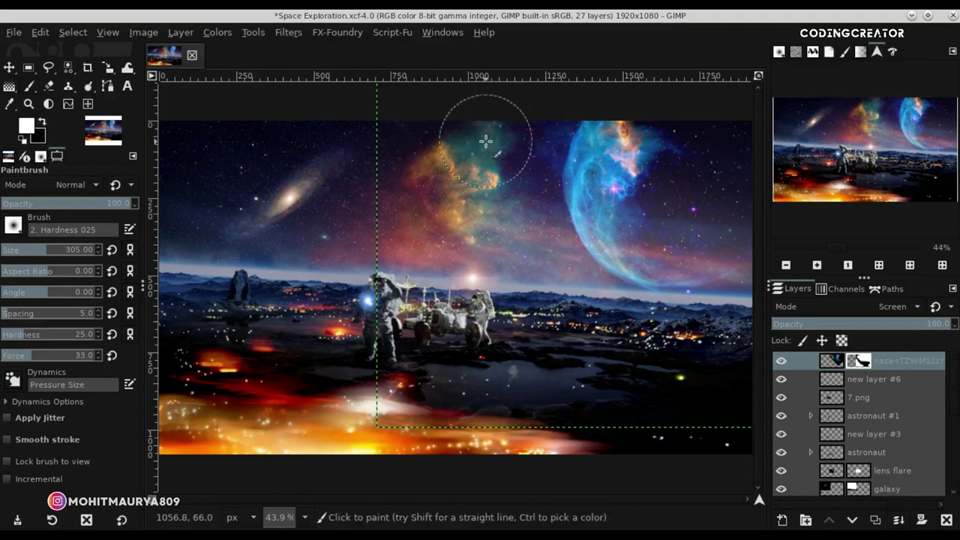
{"action": "left_click", "coordinate": [42, 124]}
{"action": "mouse_move", "coordinate": [390, 161]}
{"action": "left_mouse_down"}
{"action": "mouse_move", "coordinate": [408, 207]}
{"action": "mouse_move", "coordinate": [397, 145]}
{"action": "mouse_move", "coordinate": [430, 260]}
{"action": "left_mouse_up"}
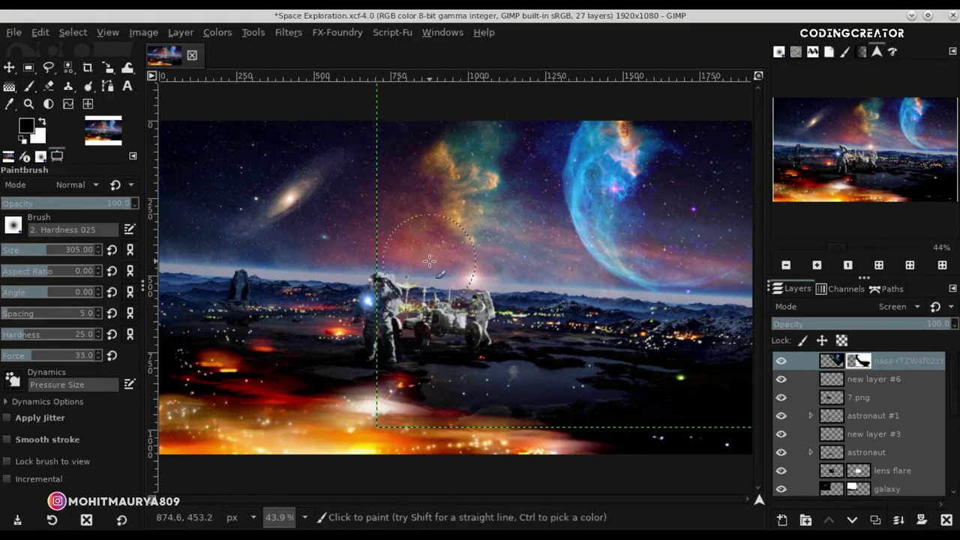
{"action": "left_click", "coordinate": [9, 68]}
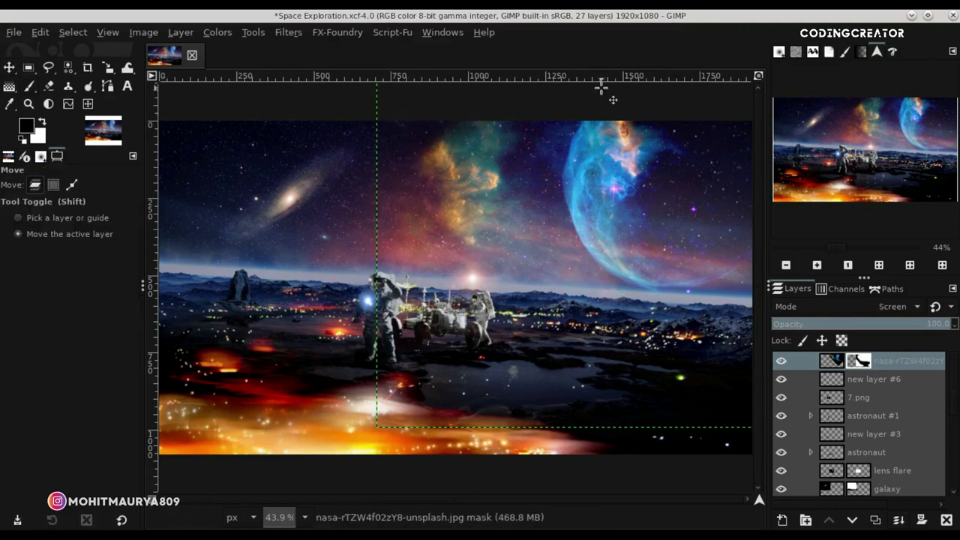
{"action": "left_click", "coordinate": [830, 362]}
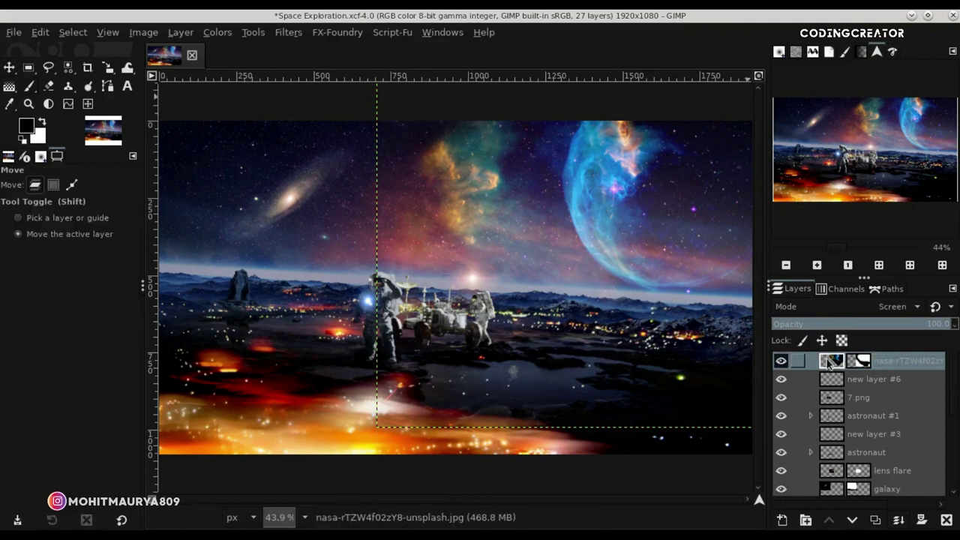
Open Flare (35).png as a new layer and flip it horizontally.
{"action": "left_click", "coordinate": [12, 32]}
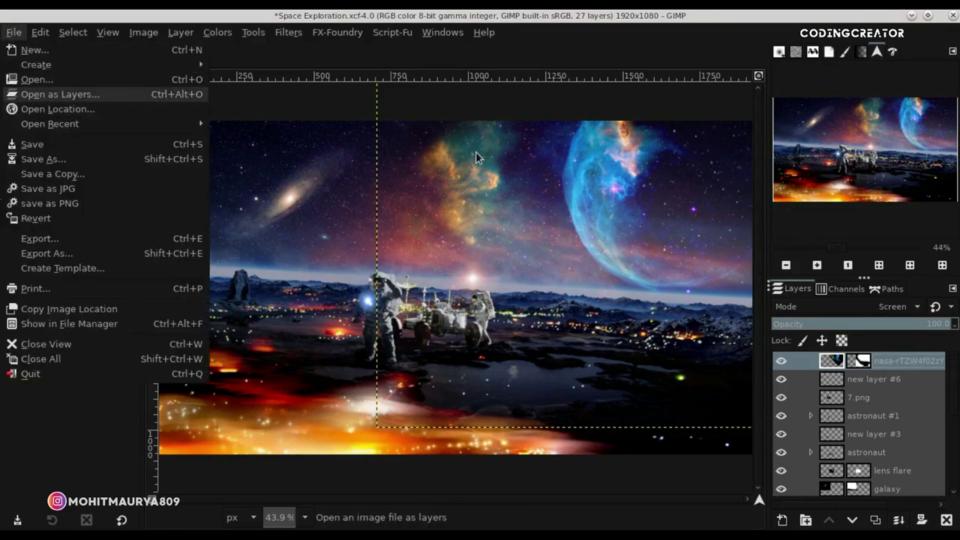
{"action": "key", "text": "Return"}
{"action": "left_click", "coordinate": [511, 509]}
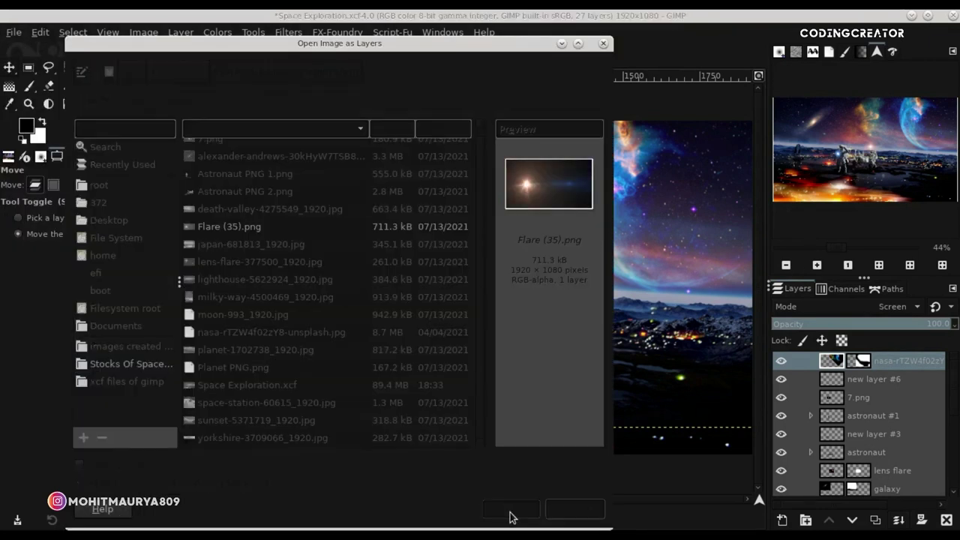
{"action": "key", "text": "minus"}
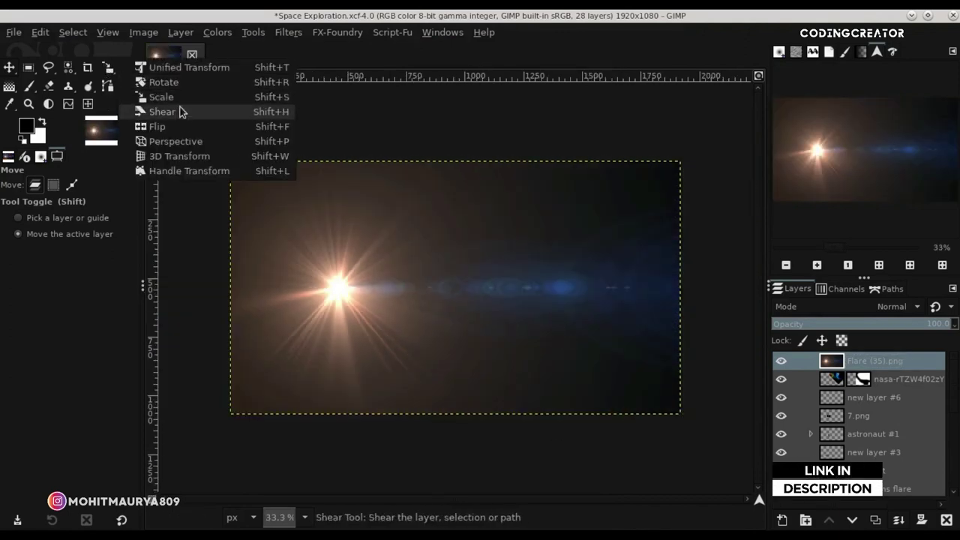
{"action": "left_click_drag", "start_coordinate": [106, 70], "coordinate": [181, 126]}
{"action": "left_click", "coordinate": [332, 246]}
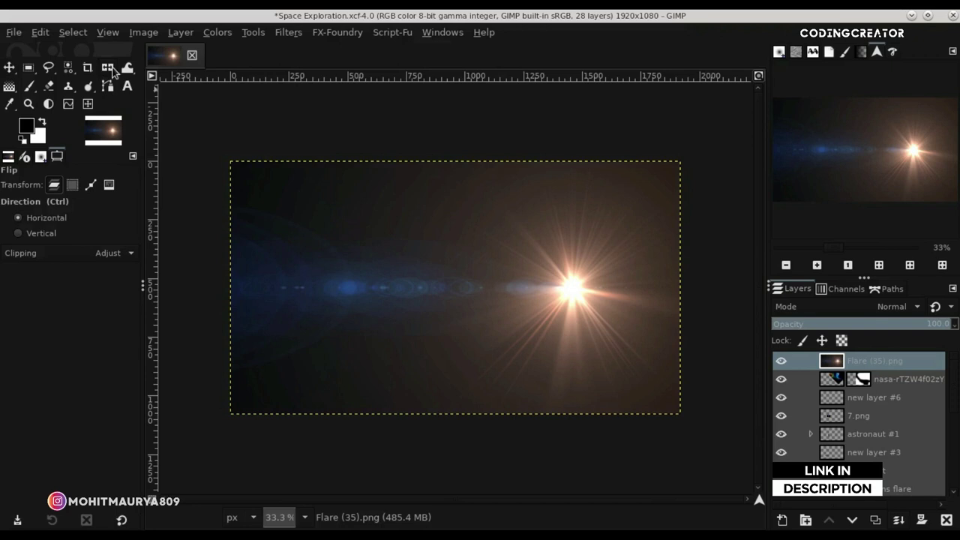
Shrink the flare layer to 1525×858 px and reposition it.
{"action": "left_click_drag", "start_coordinate": [112, 69], "coordinate": [182, 95]}
{"action": "left_click", "coordinate": [471, 312]}
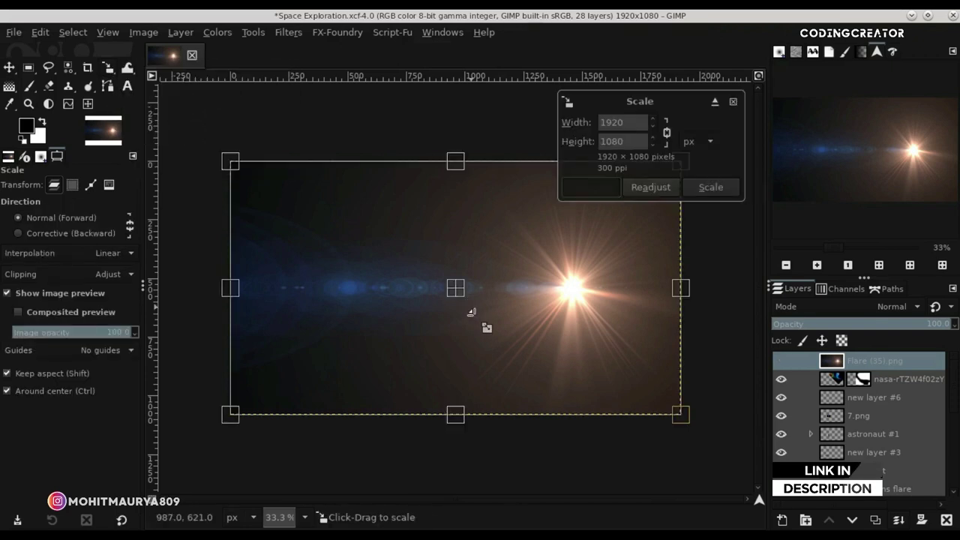
{"action": "mouse_move", "coordinate": [230, 162]}
{"action": "left_mouse_down"}
{"action": "mouse_move", "coordinate": [325, 217]}
{"action": "mouse_move", "coordinate": [305, 208]}
{"action": "mouse_move", "coordinate": [382, 271]}
{"action": "left_mouse_up"}
{"action": "mouse_move", "coordinate": [467, 307]}
{"action": "left_mouse_down"}
{"action": "mouse_move", "coordinate": [440, 287]}
{"action": "mouse_move", "coordinate": [536, 330]}
{"action": "left_mouse_up"}
{"action": "mouse_move", "coordinate": [440, 270]}
{"action": "left_mouse_down"}
{"action": "mouse_move", "coordinate": [436, 341]}
{"action": "mouse_move", "coordinate": [429, 278]}
{"action": "mouse_move", "coordinate": [436, 337]}
{"action": "mouse_move", "coordinate": [445, 295]}
{"action": "mouse_move", "coordinate": [426, 282]}
{"action": "left_mouse_up"}
{"action": "key", "text": "Return"}
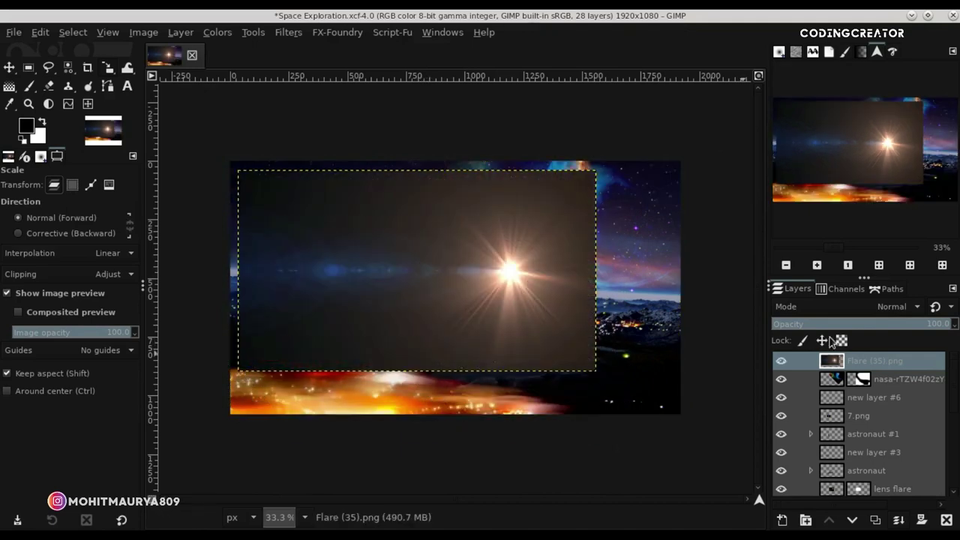
Set the flare layer to Screen mode and nudge it slightly up and right.
{"action": "left_click", "coordinate": [852, 304]}
{"action": "left_click", "coordinate": [820, 358]}
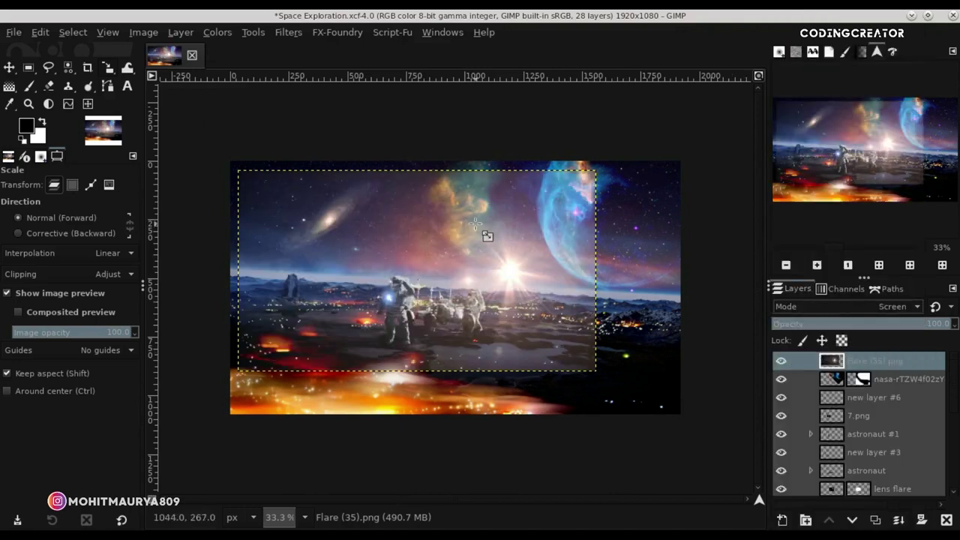
{"action": "left_click", "coordinate": [9, 67]}
{"action": "left_click_drag", "start_coordinate": [457, 338], "coordinate": [461, 329]}
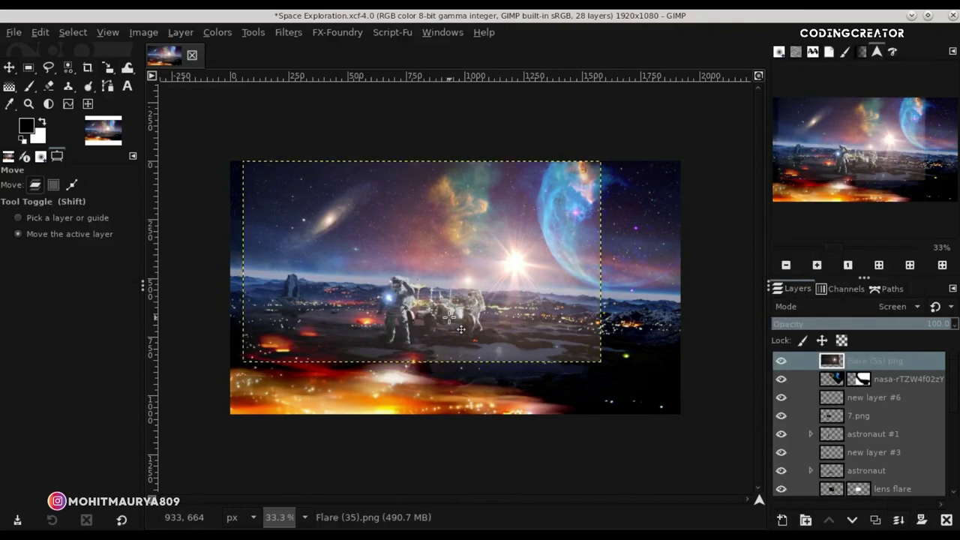
Tilt the flare layer slightly and shift it into place.
{"action": "left_click", "coordinate": [106, 89]}
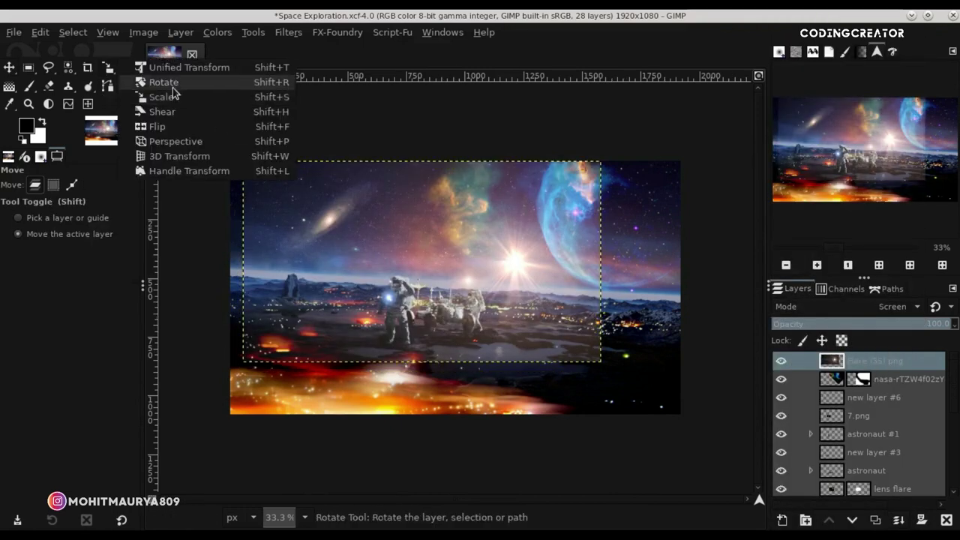
{"action": "left_click", "coordinate": [163, 79]}
{"action": "left_click_drag", "start_coordinate": [628, 323], "coordinate": [635, 334]}
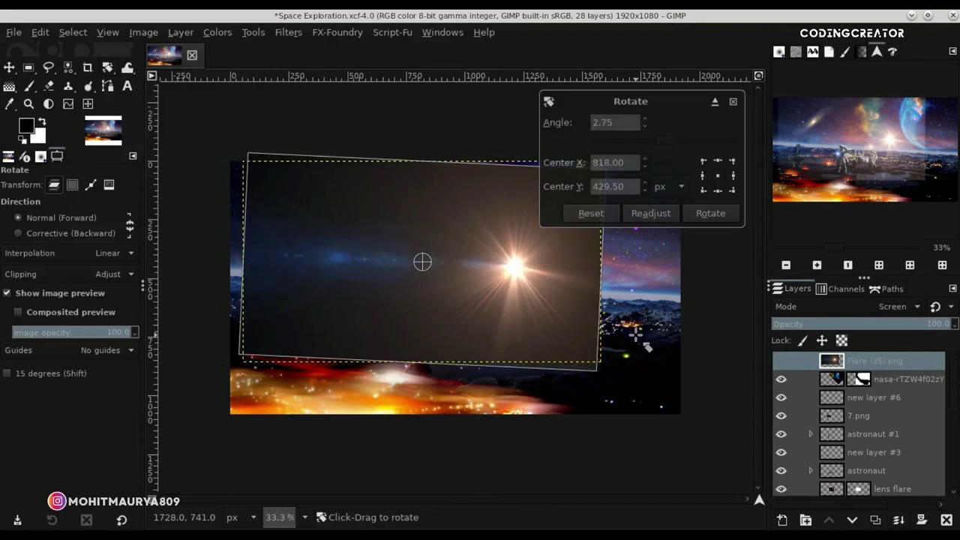
{"action": "key", "text": "Return"}
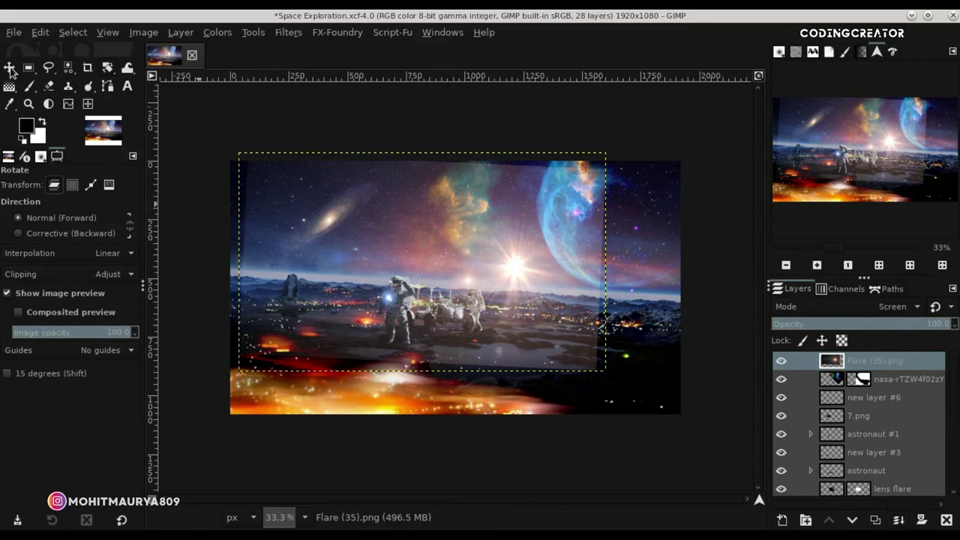
{"action": "left_click", "coordinate": [10, 69]}
{"action": "left_click_drag", "start_coordinate": [531, 295], "coordinate": [518, 281]}
{"action": "key", "text": "Right"}
{"action": "key", "text": "Right"}
{"action": "key", "text": "Right"}
{"action": "key", "text": "Right"}
{"action": "key", "text": "Right"}
{"action": "key", "text": "Right"}
{"action": "key", "text": "Right"}
{"action": "key", "text": "Right"}
{"action": "key", "text": "Right"}
{"action": "key", "text": "Right"}
{"action": "key", "text": "Right"}
{"action": "key", "text": "Right"}
{"action": "key", "text": "Up"}
{"action": "key", "text": "Up"}
{"action": "key", "text": "Up"}
{"action": "key", "text": "Up"}
{"action": "key", "text": "Up"}
{"action": "key", "text": "Up"}
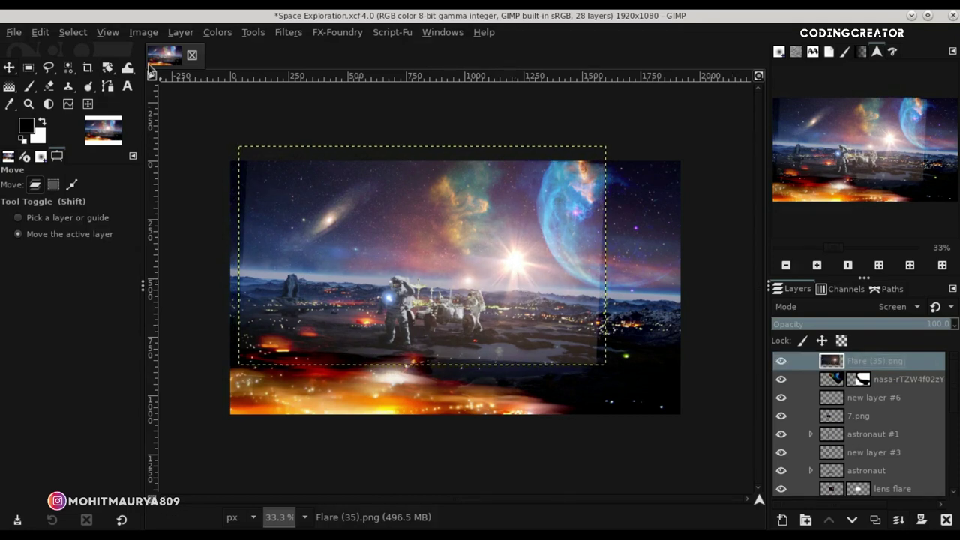
Scale the flare layer to 1291×769 and move it slightly right.
{"action": "left_click_drag", "start_coordinate": [109, 77], "coordinate": [175, 91]}
{"action": "left_click", "coordinate": [365, 207]}
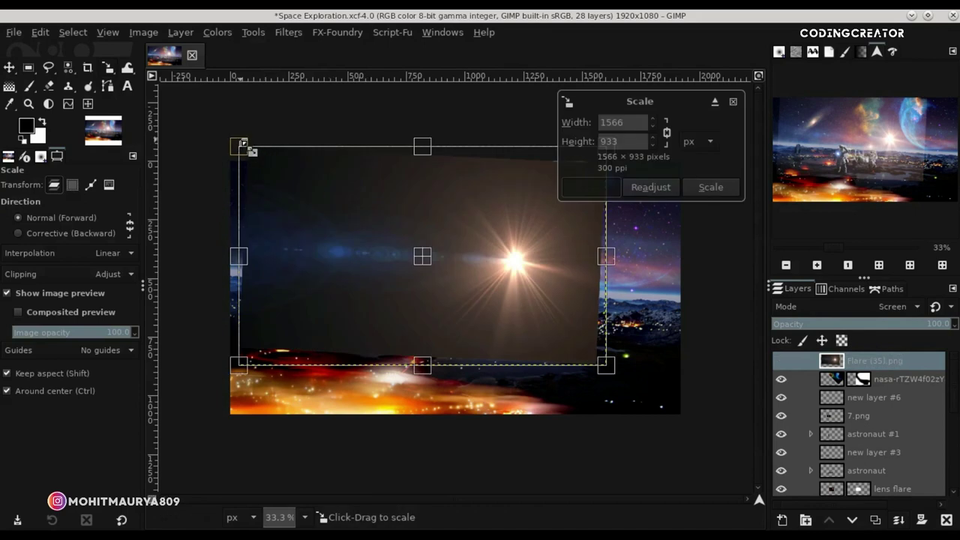
{"action": "left_click_drag", "start_coordinate": [335, 194], "coordinate": [395, 222]}
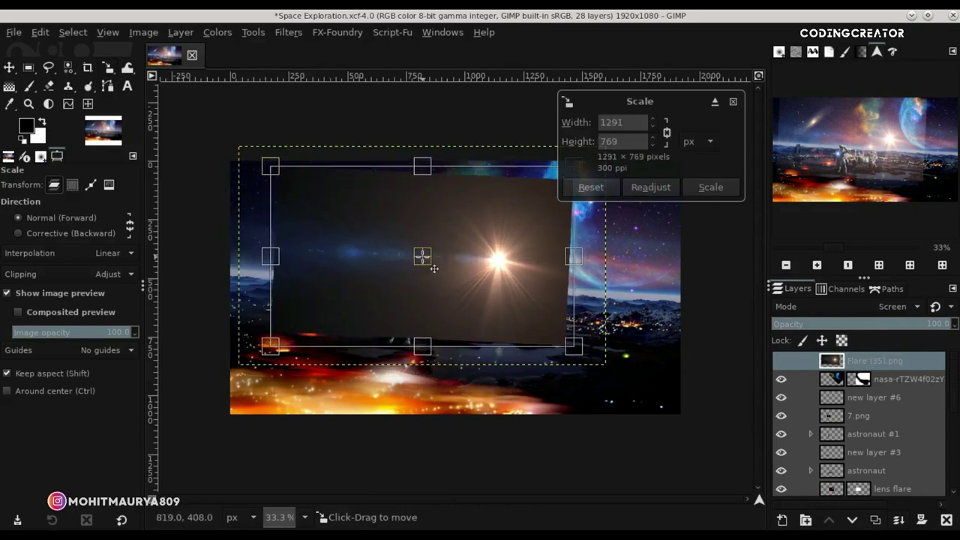
{"action": "left_click_drag", "start_coordinate": [434, 269], "coordinate": [439, 257]}
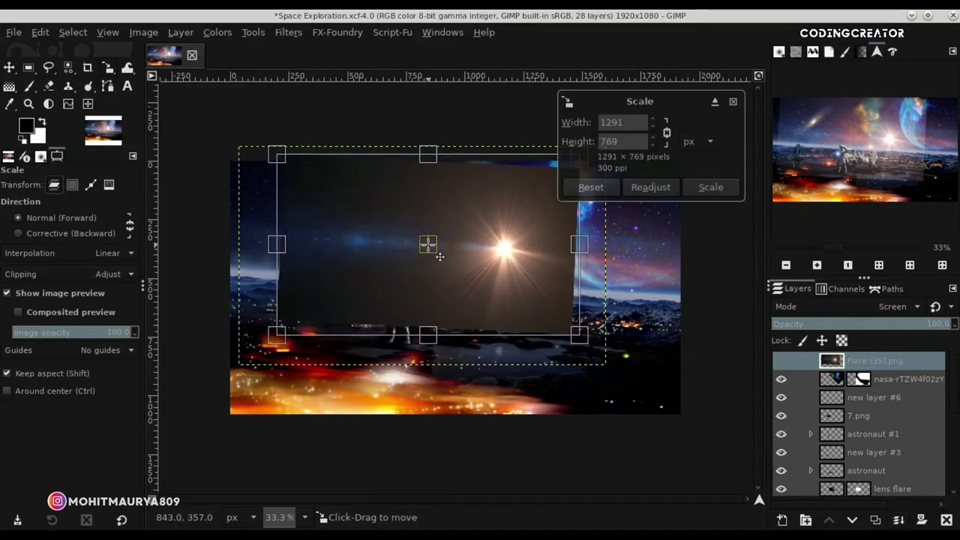
{"action": "key", "text": "Return"}
{"action": "left_click", "coordinate": [9, 67]}
{"action": "mouse_move", "coordinate": [437, 221]}
{"action": "left_mouse_down"}
{"action": "mouse_move", "coordinate": [447, 228]}
{"action": "mouse_move", "coordinate": [443, 222]}
{"action": "left_mouse_up"}
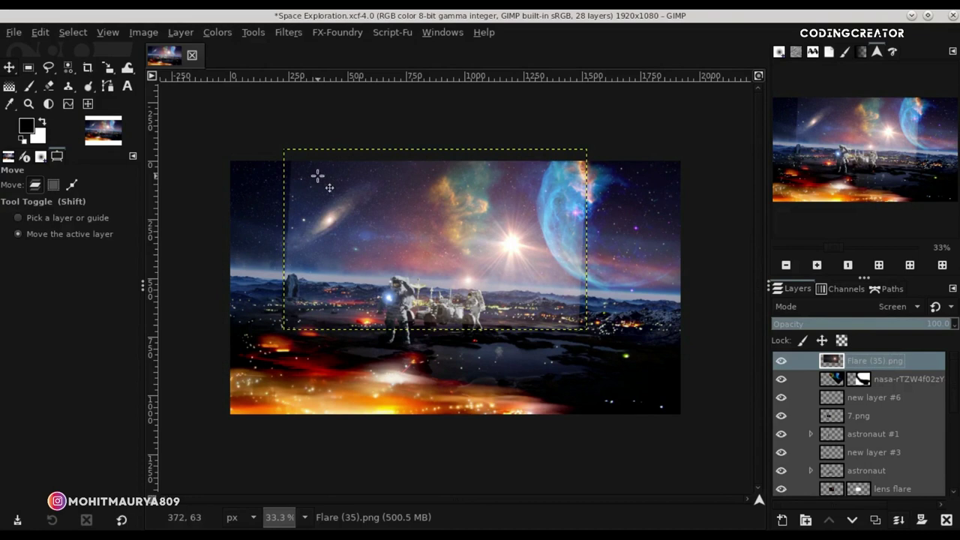
Rotate the flare a few more degrees and shift it slightly up and left.
{"action": "right_click", "coordinate": [109, 69]}
{"action": "left_click", "coordinate": [161, 84]}
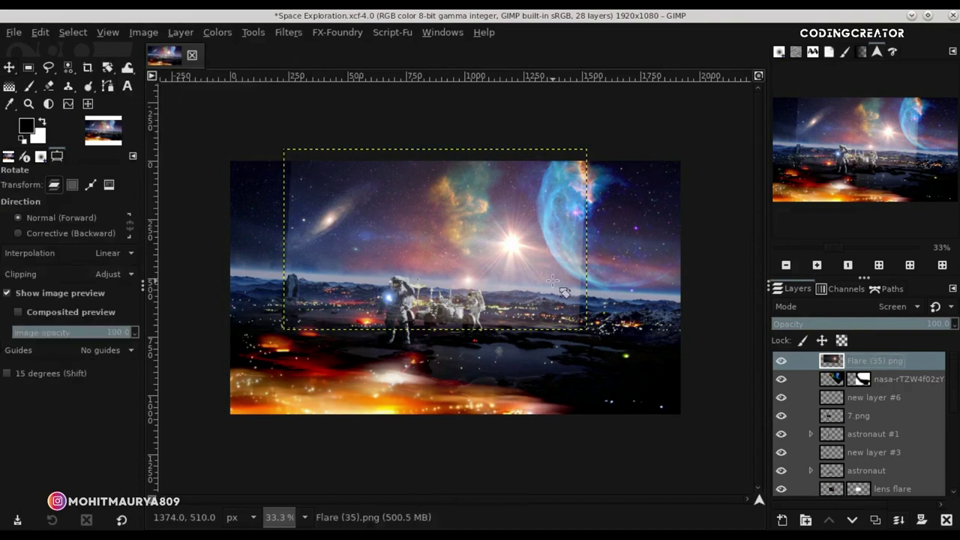
{"action": "left_click", "coordinate": [612, 285]}
{"action": "left_click_drag", "start_coordinate": [612, 285], "coordinate": [609, 259]}
{"action": "key", "text": "Return"}
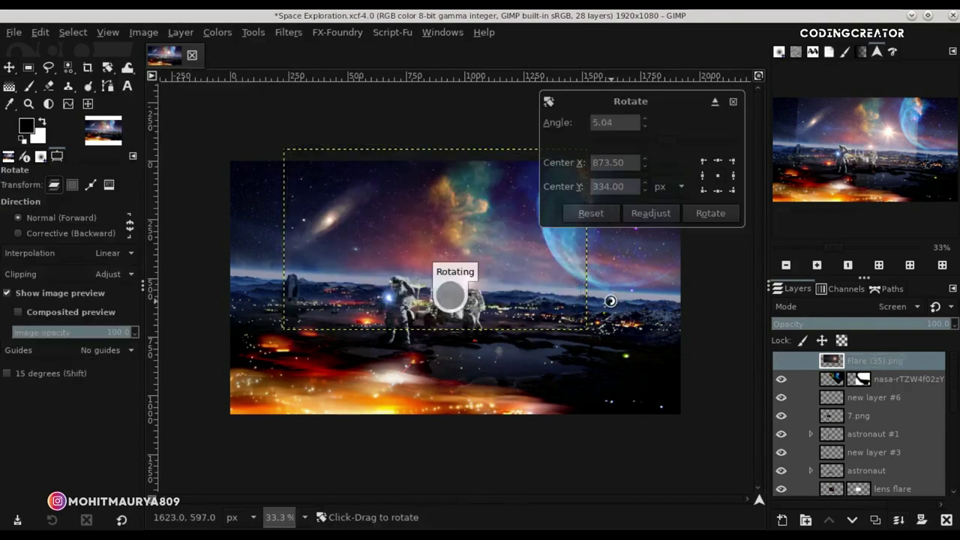
{"action": "left_click", "coordinate": [9, 68]}
{"action": "left_click_drag", "start_coordinate": [577, 270], "coordinate": [575, 269]}
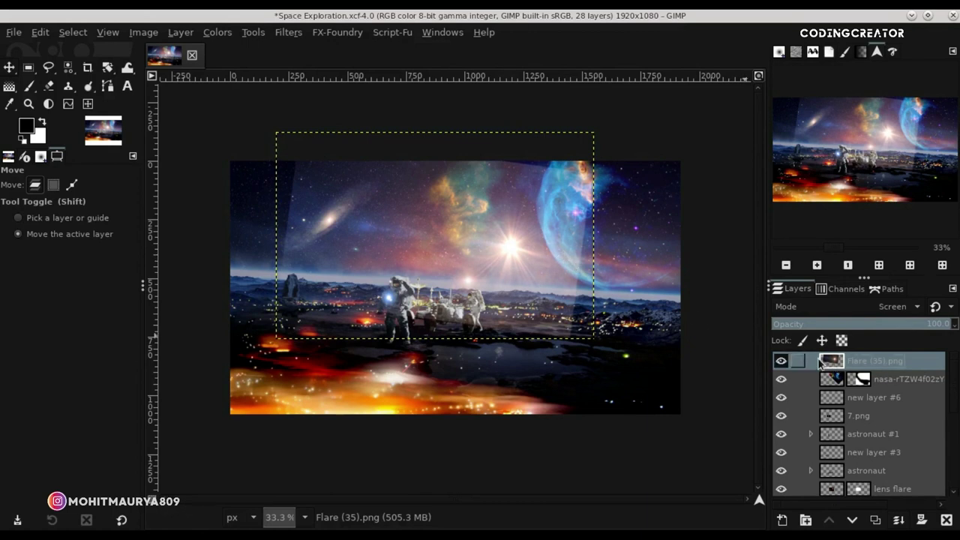
Darken the flare with Levels, black input about 61, then start a new layer.
{"action": "left_click", "coordinate": [224, 35]}
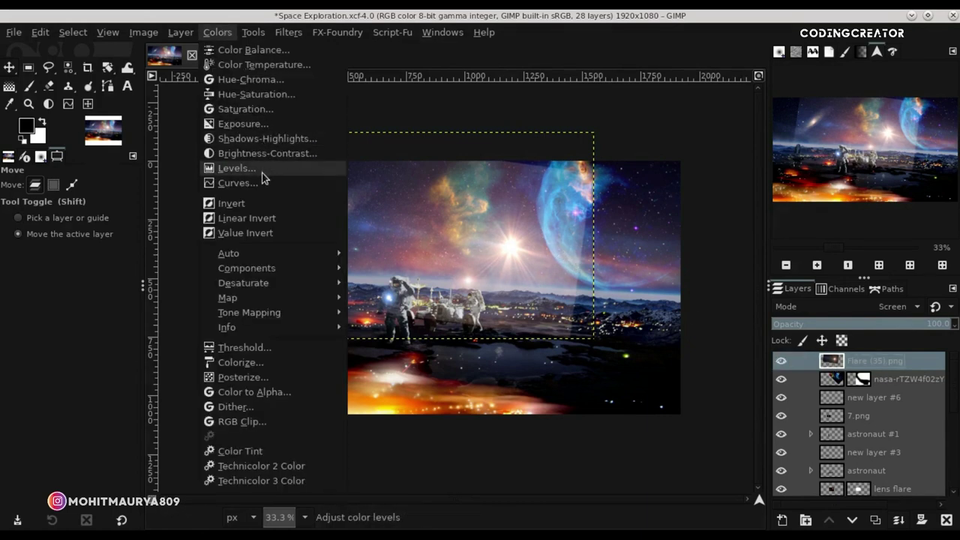
{"action": "left_click", "coordinate": [240, 169]}
{"action": "left_click_drag", "start_coordinate": [744, 230], "coordinate": [769, 230]}
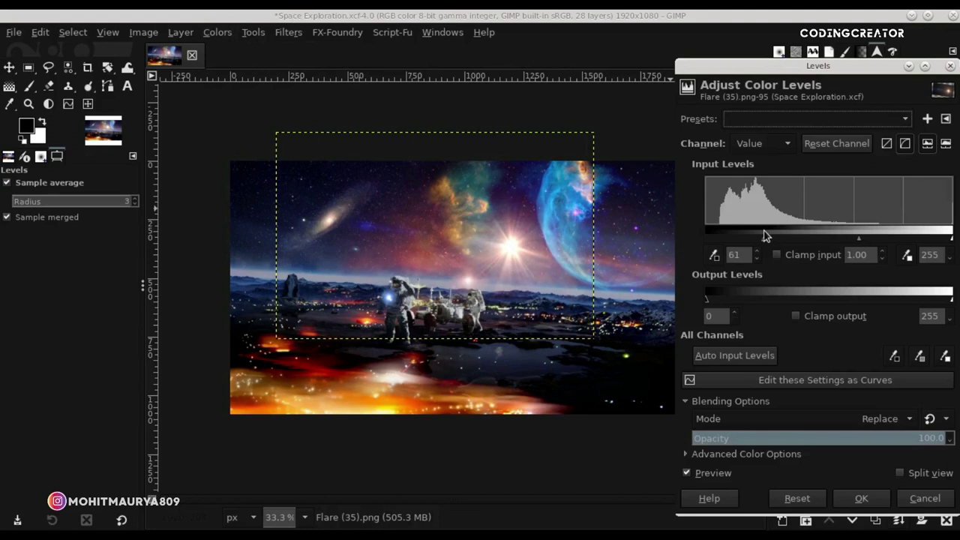
{"action": "left_click", "coordinate": [853, 501]}
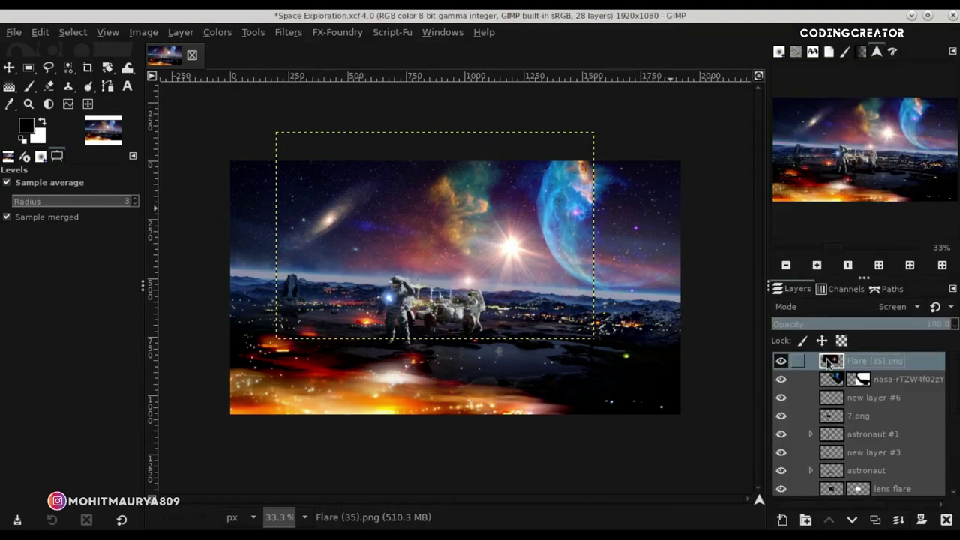
{"action": "left_click", "coordinate": [783, 520]}
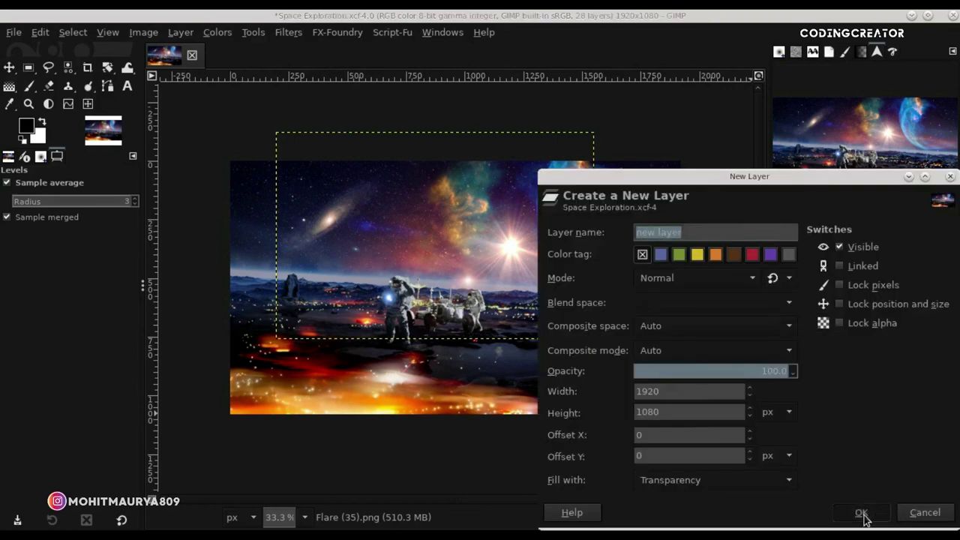
Add a transparent layer and set the Paintbrush colour to pale yellow fff5ae.
{"action": "left_click", "coordinate": [858, 515]}
{"action": "left_click", "coordinate": [29, 86]}
{"action": "left_click", "coordinate": [26, 126]}
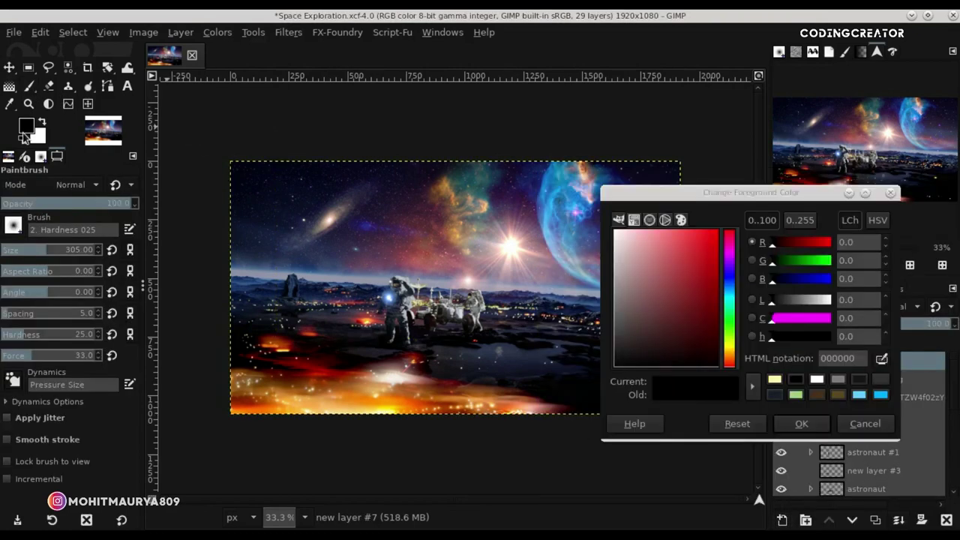
{"action": "left_click", "coordinate": [774, 379]}
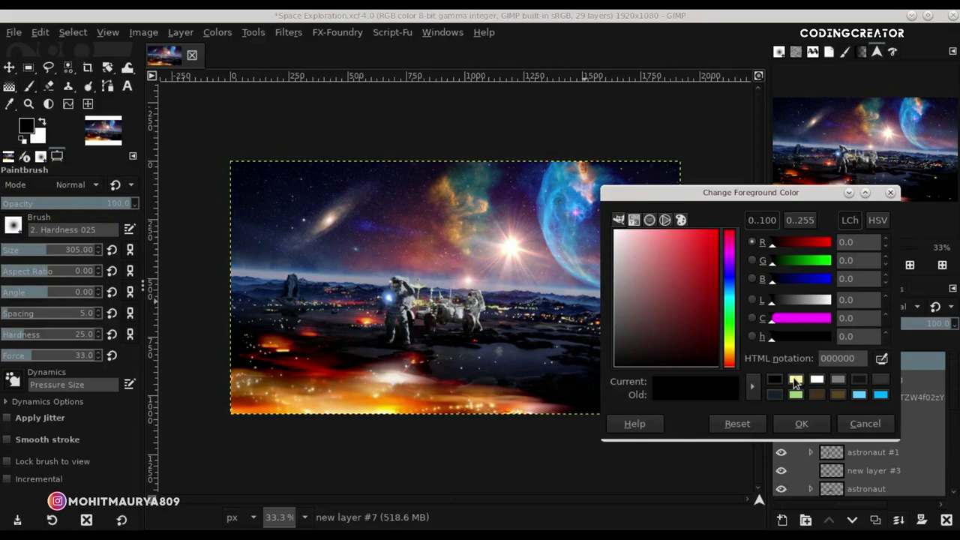
{"action": "left_click", "coordinate": [799, 424]}
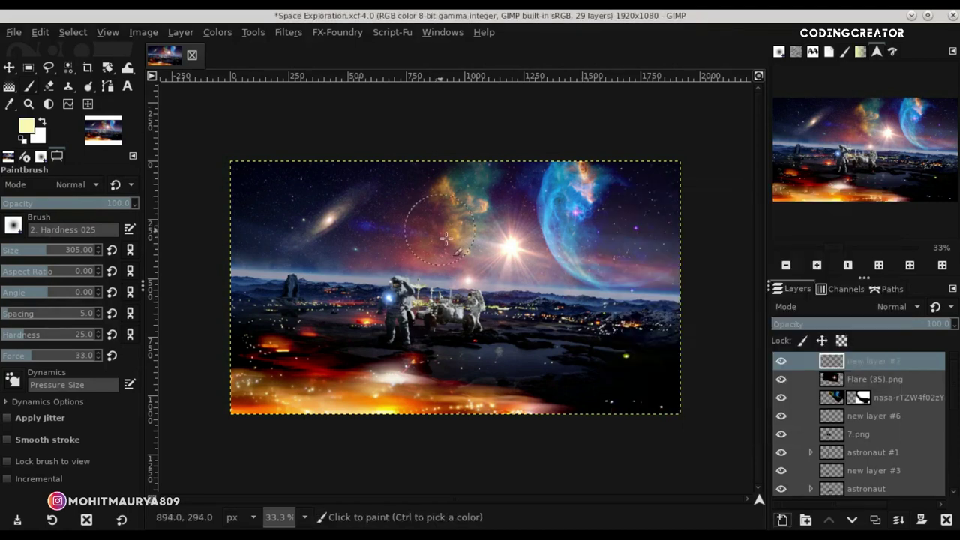
Paint a large soft yellow glow on the ground, hide layer #7, select Hardness 050 brush.
{"action": "left_click", "coordinate": [63, 255]}
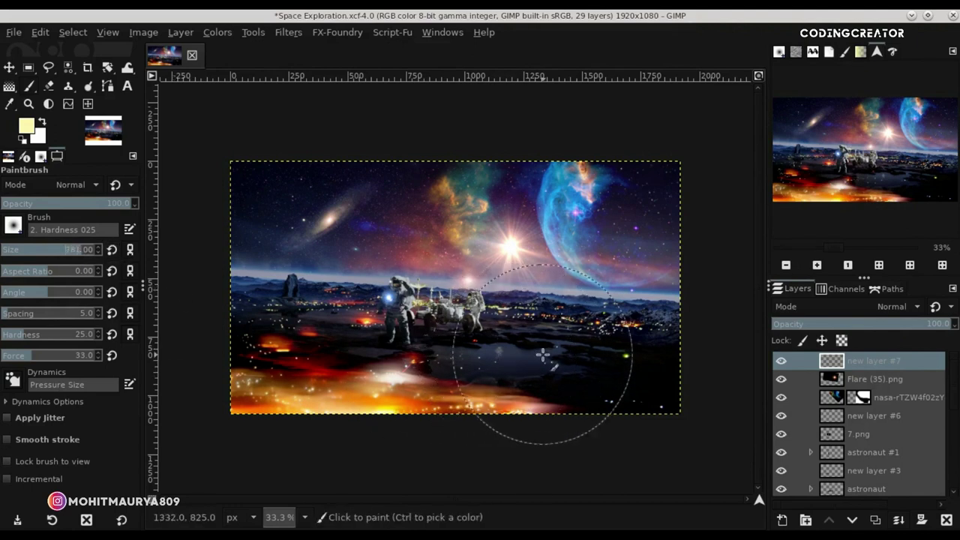
{"action": "left_click", "coordinate": [495, 352]}
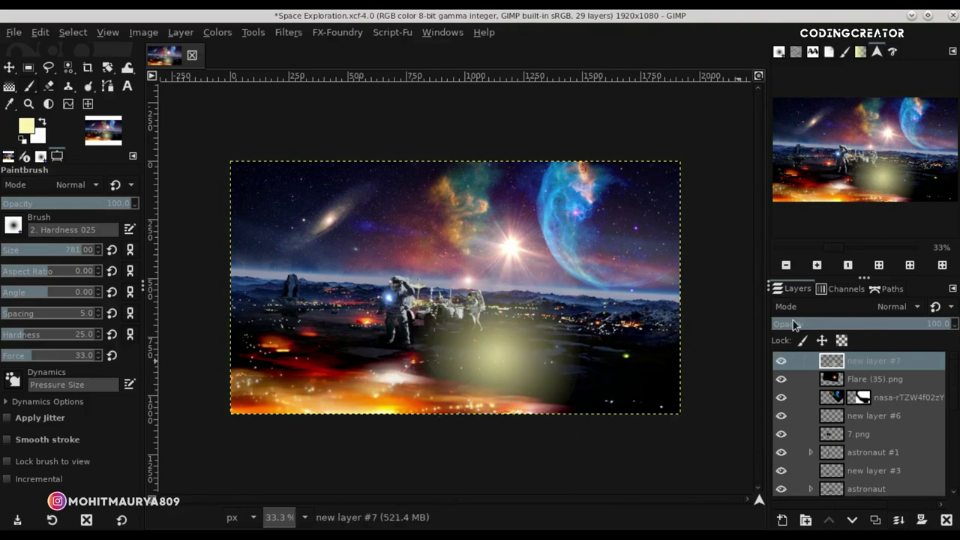
{"action": "left_click", "coordinate": [781, 362]}
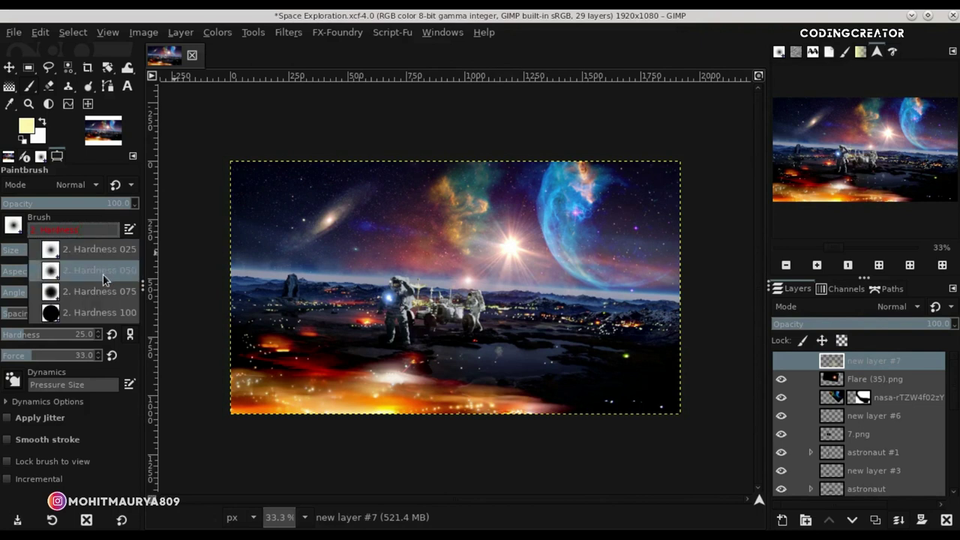
{"action": "left_click", "coordinate": [103, 274]}
{"action": "left_click_drag", "start_coordinate": [73, 254], "coordinate": [69, 253]}
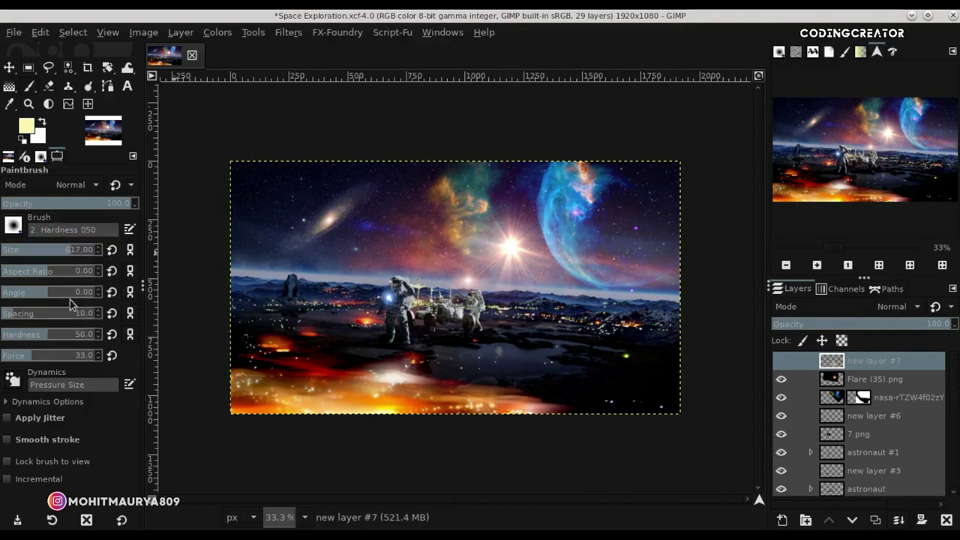
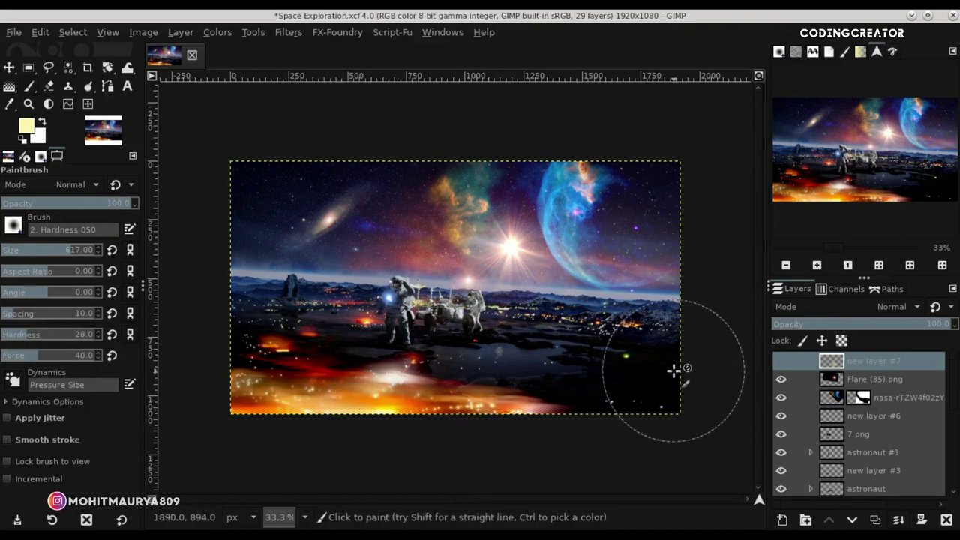
Paint a soft yellow glow below the rover on a new Overlay layer, then duplicate it.
{"action": "left_click", "coordinate": [500, 350]}
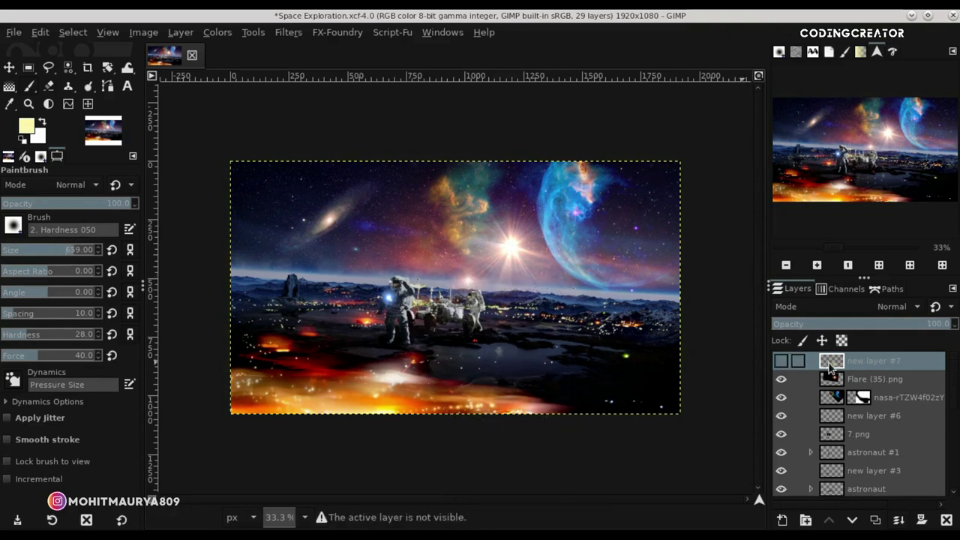
{"action": "left_click", "coordinate": [783, 519]}
{"action": "left_click", "coordinate": [854, 516]}
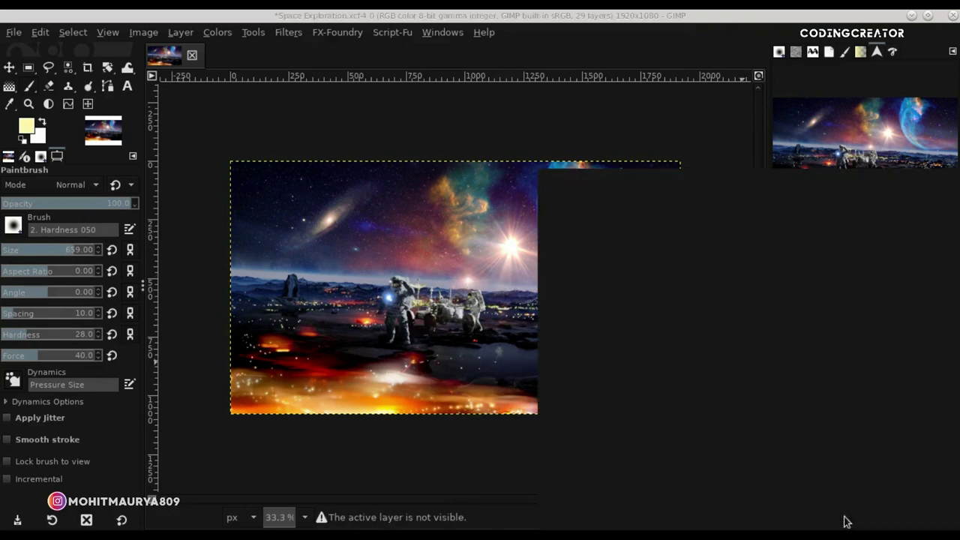
{"action": "left_click", "coordinate": [500, 355]}
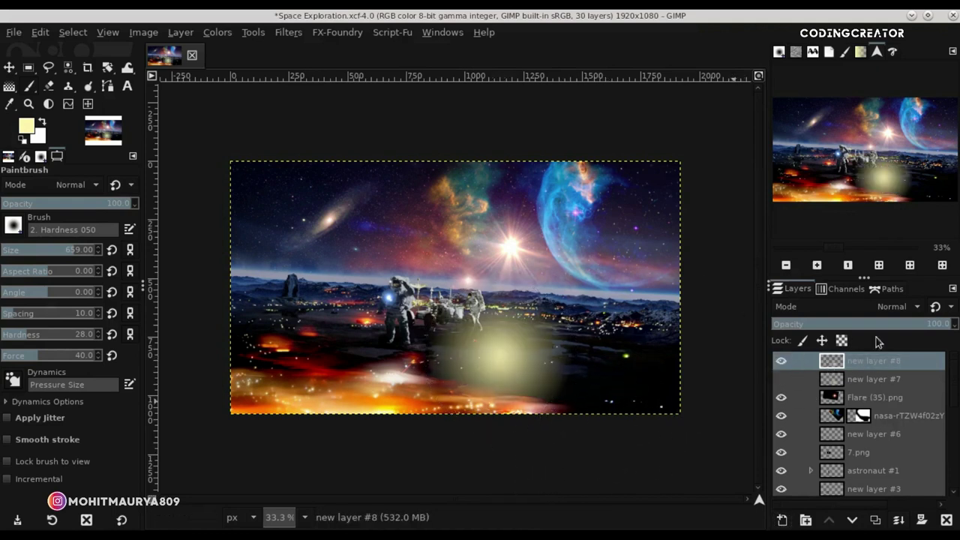
{"action": "left_click", "coordinate": [872, 308]}
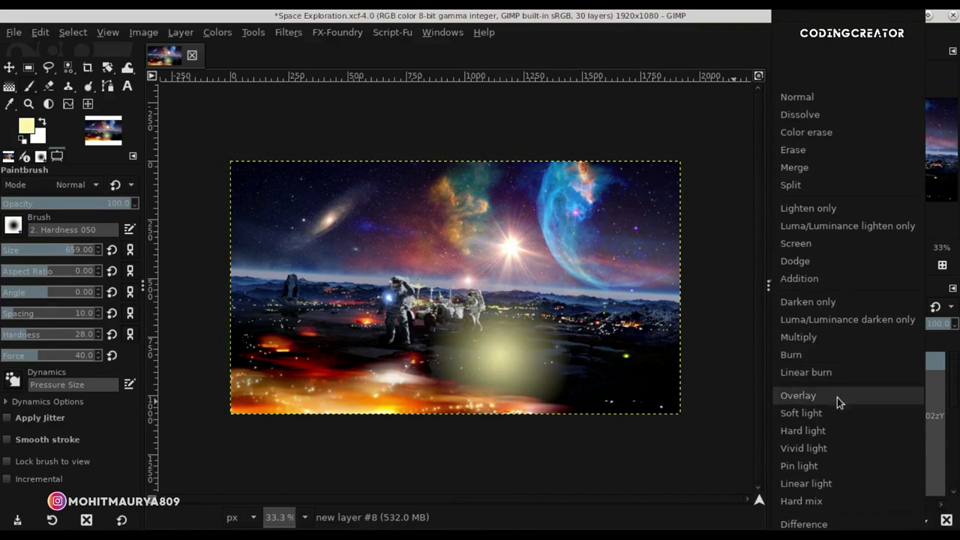
{"action": "left_click", "coordinate": [837, 397]}
{"action": "left_click", "coordinate": [782, 361]}
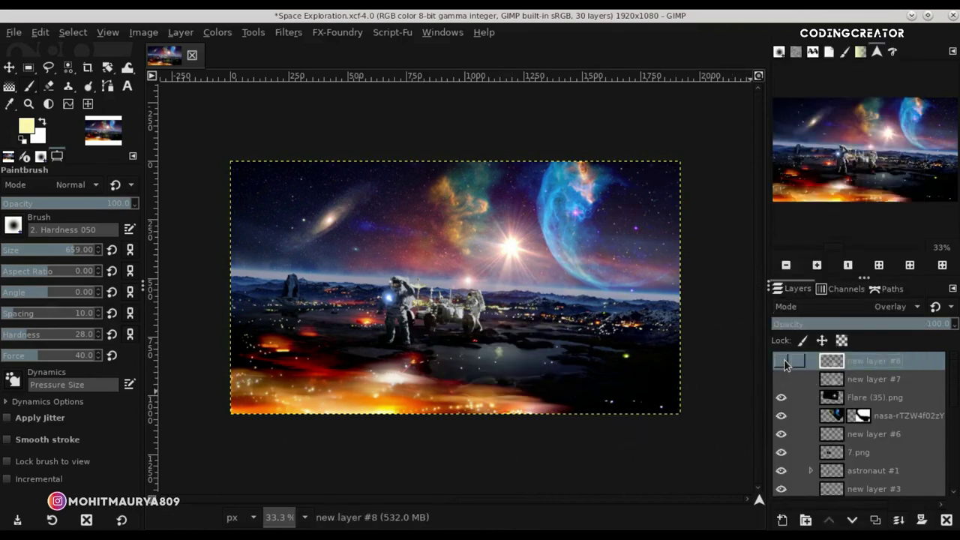
{"action": "left_click", "coordinate": [876, 521]}
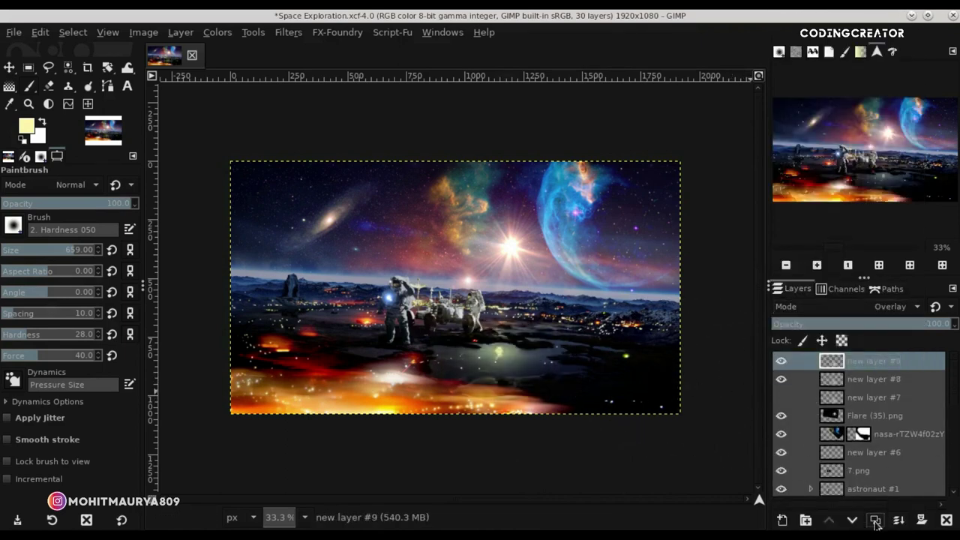
Delete new layer #7 and make the new layer #9 glow active.
{"action": "left_click", "coordinate": [12, 70]}
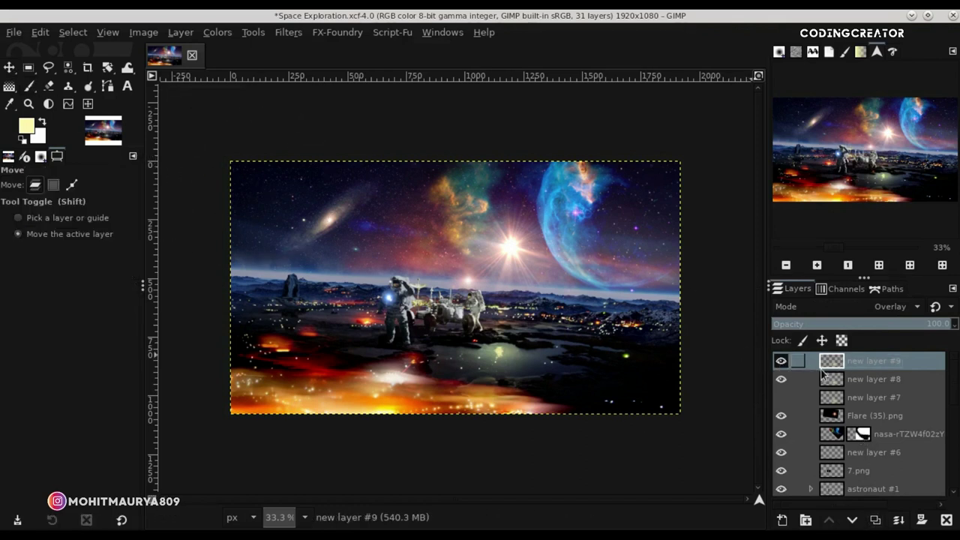
{"action": "left_click", "coordinate": [781, 361]}
{"action": "left_click", "coordinate": [781, 361]}
{"action": "left_click", "coordinate": [831, 398]}
{"action": "key", "text": "Delete"}
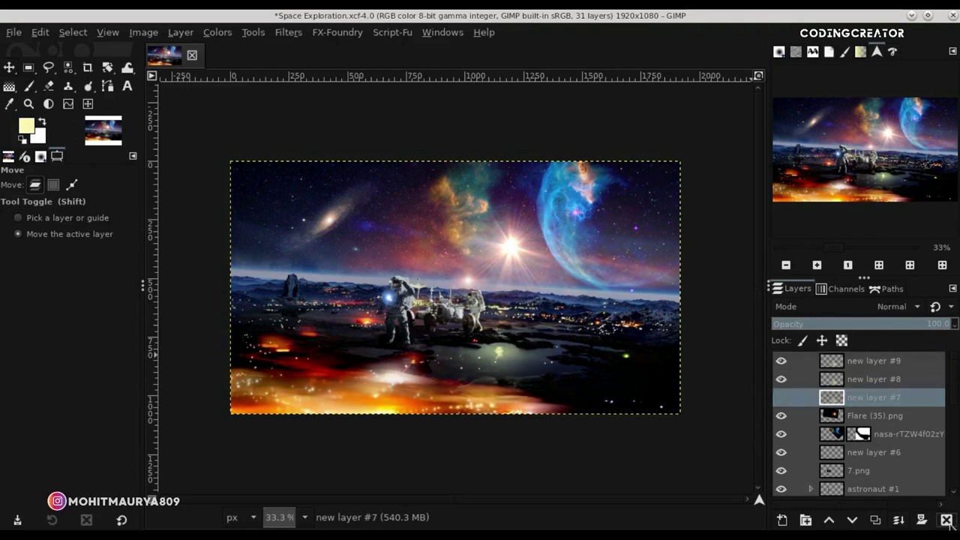
{"action": "left_click", "coordinate": [825, 366]}
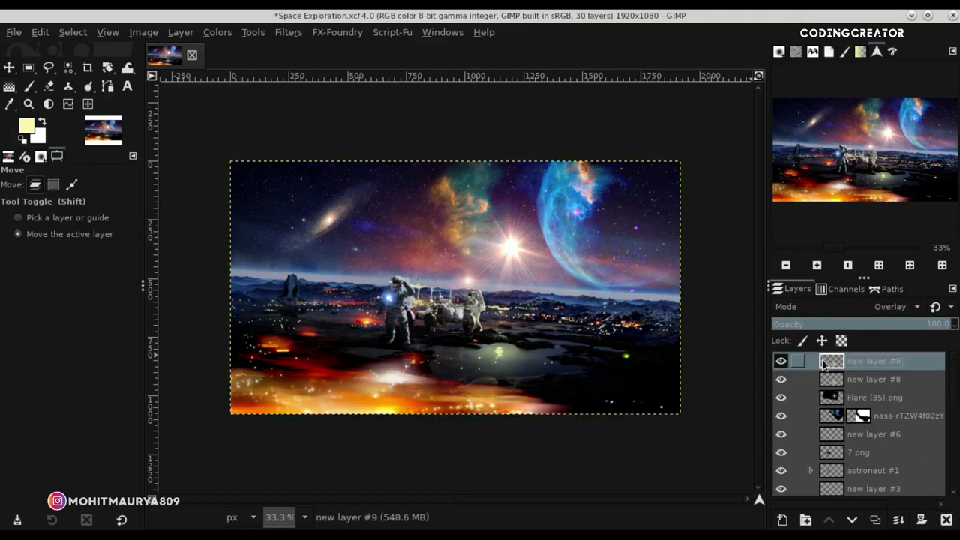
Lower brush opacity to 24.6 and partly erase the glow on the ground.
{"action": "left_click", "coordinate": [29, 86]}
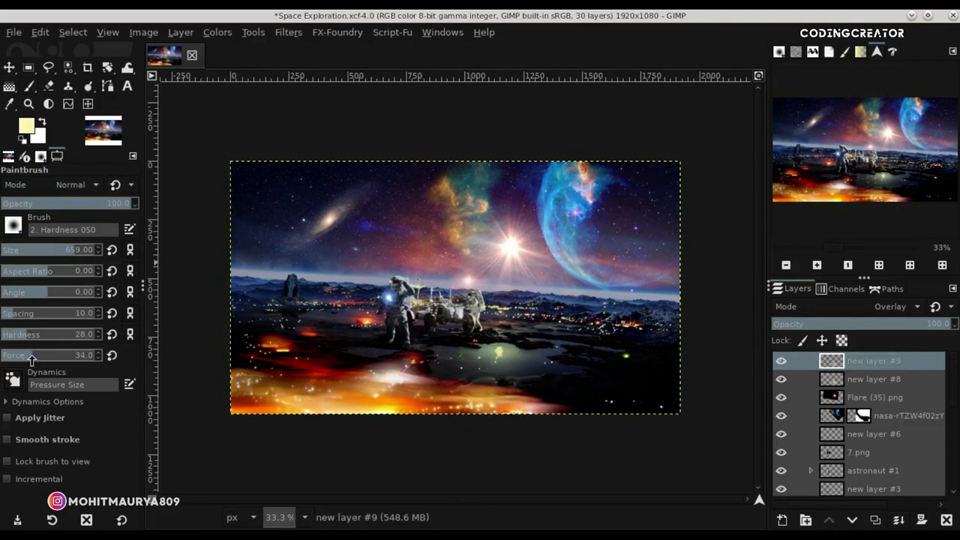
{"action": "left_click_drag", "start_coordinate": [69, 209], "coordinate": [54, 209]}
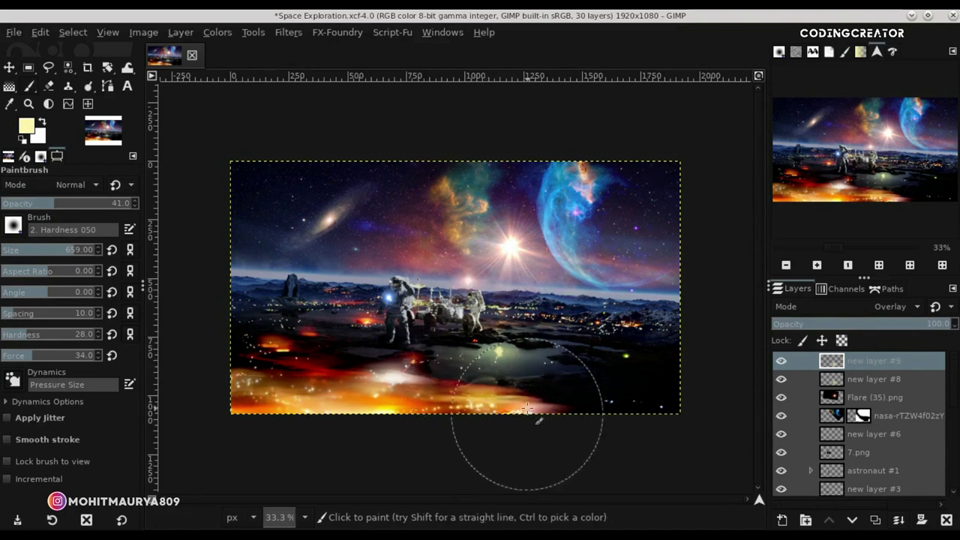
{"action": "left_click_drag", "start_coordinate": [46, 203], "coordinate": [35, 203]}
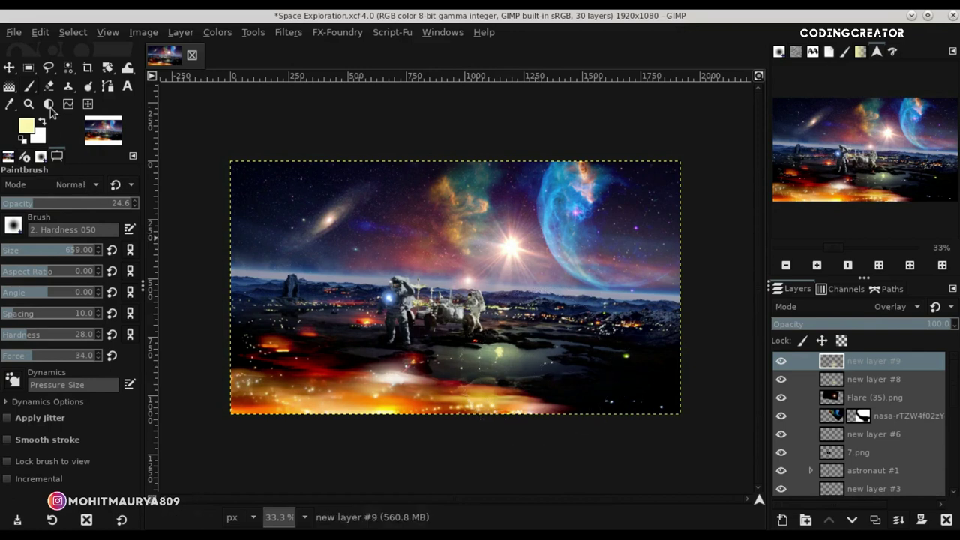
{"action": "left_click", "coordinate": [48, 85]}
{"action": "left_click_drag", "start_coordinate": [429, 364], "coordinate": [440, 375]}
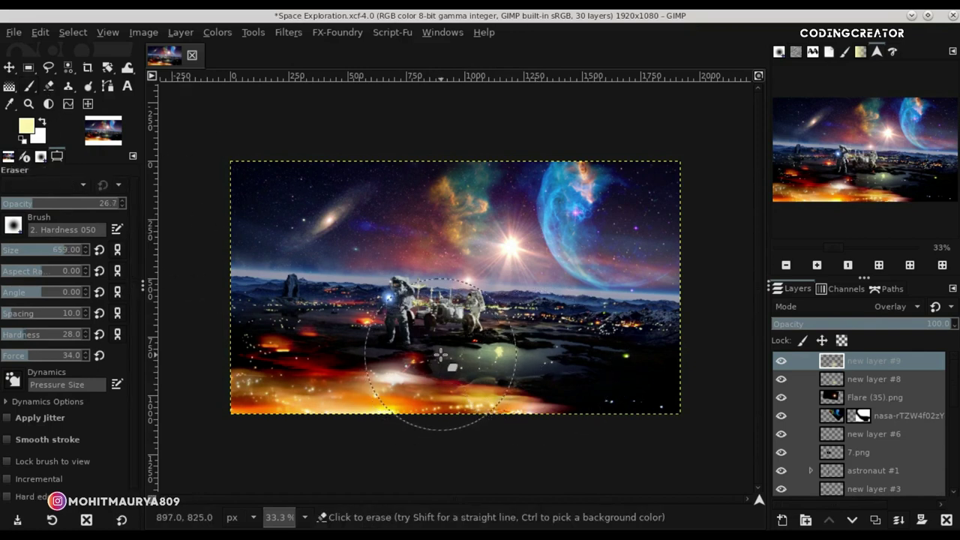
Check the glow layers, zoom the image to fill the window, and save the composition.
{"action": "left_click", "coordinate": [781, 361]}
{"action": "left_click", "coordinate": [781, 361]}
{"action": "left_click", "coordinate": [782, 379]}
{"action": "left_click", "coordinate": [782, 379]}
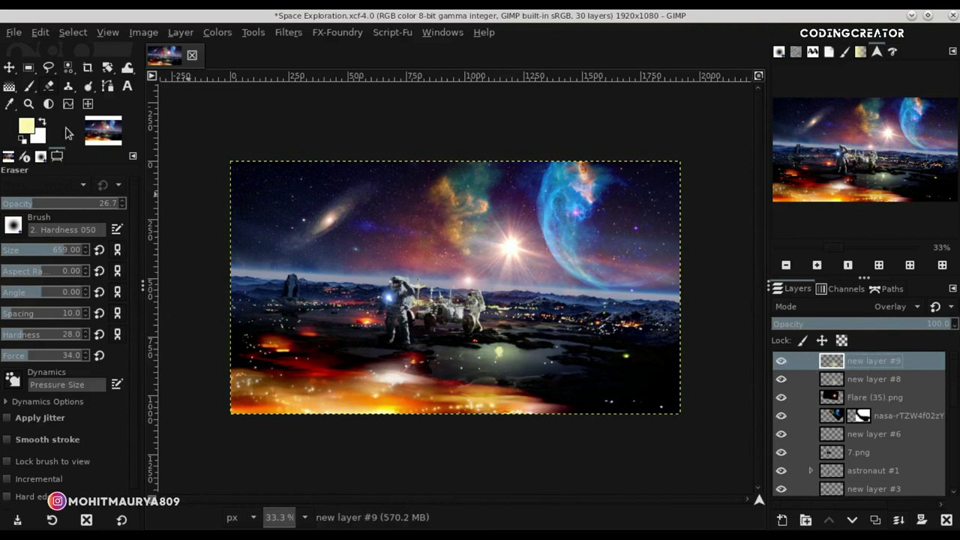
{"action": "left_click", "coordinate": [11, 68]}
{"action": "left_click", "coordinate": [760, 78]}
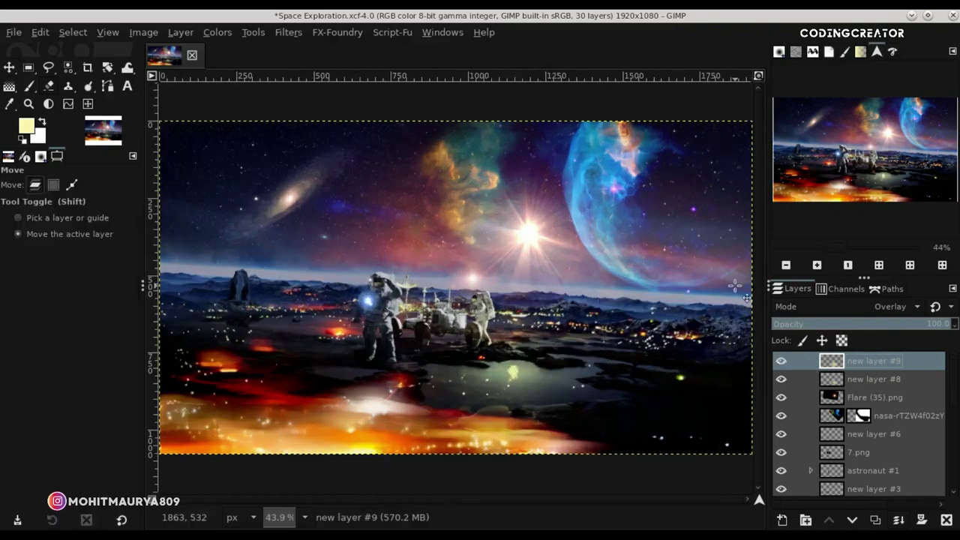
{"action": "key", "text": "ctrl+s"}
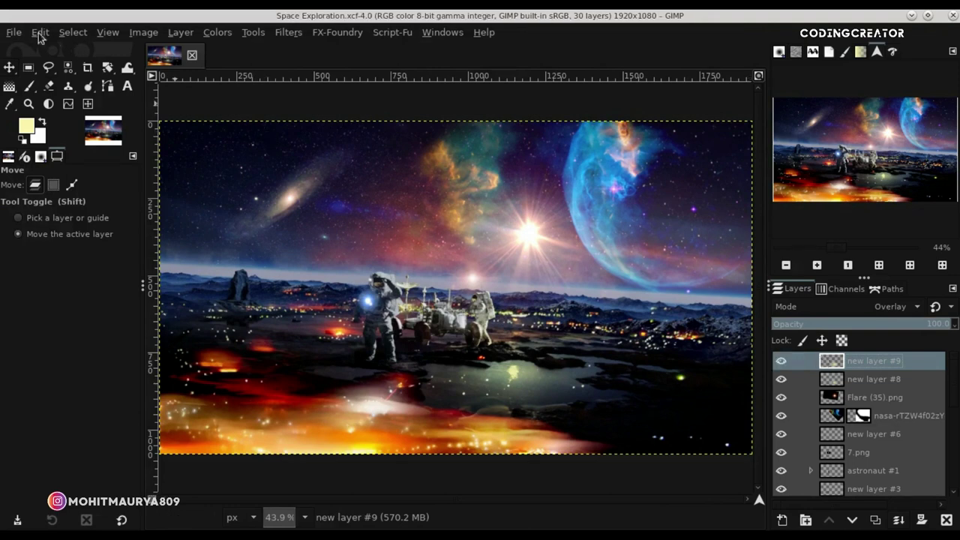
Import Planet PNG.png as a layer and flip it horizontally.
{"action": "left_click", "coordinate": [15, 32]}
{"action": "left_click", "coordinate": [180, 97]}
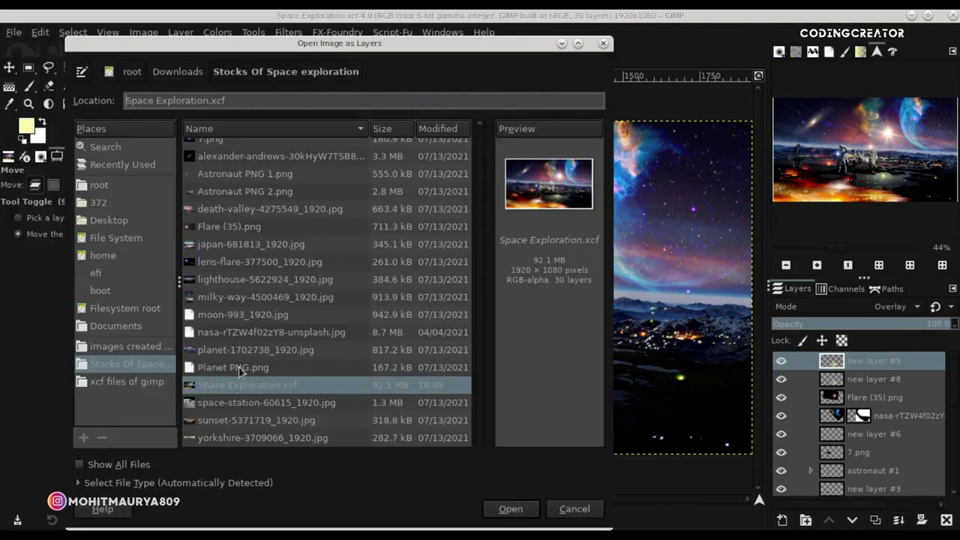
{"action": "double_click", "coordinate": [240, 368]}
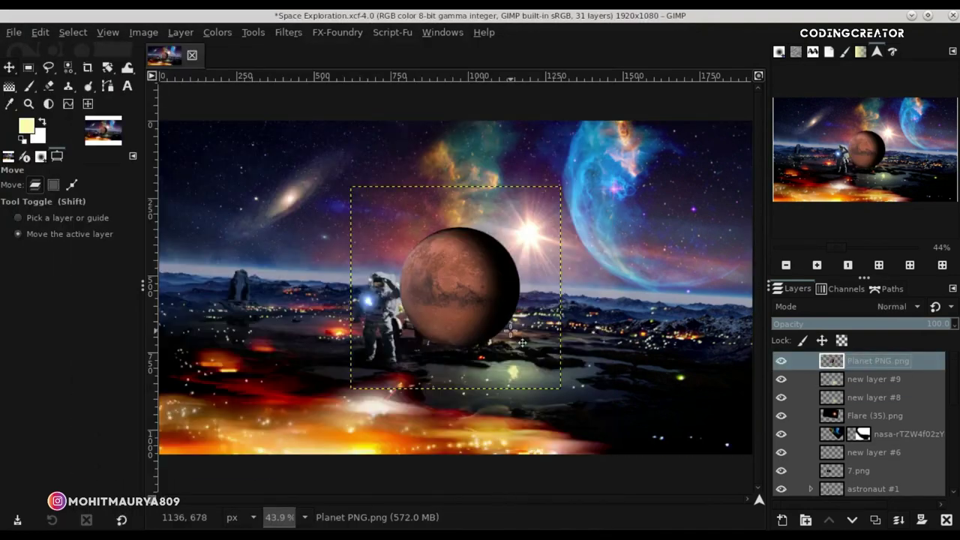
{"action": "left_click", "coordinate": [108, 68]}
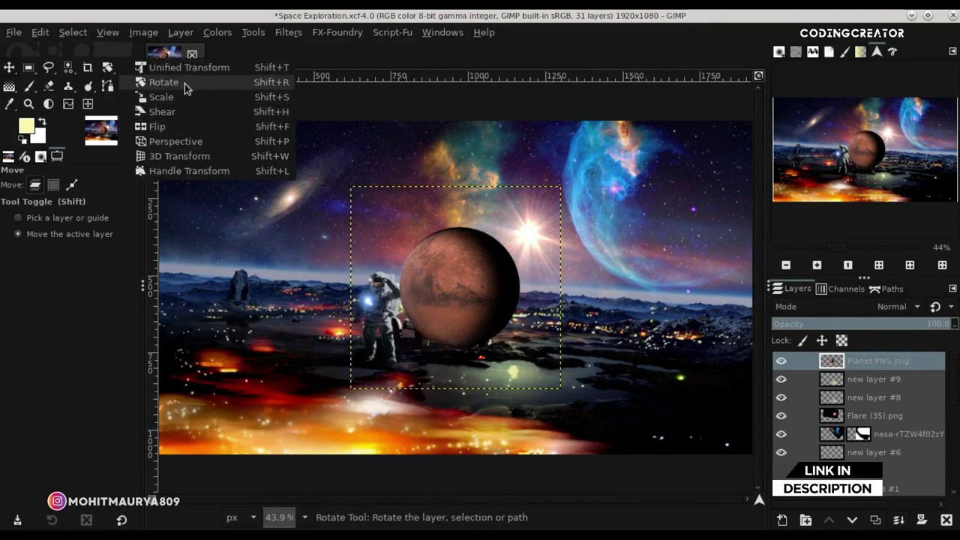
{"action": "left_click", "coordinate": [184, 126]}
{"action": "left_click", "coordinate": [357, 289]}
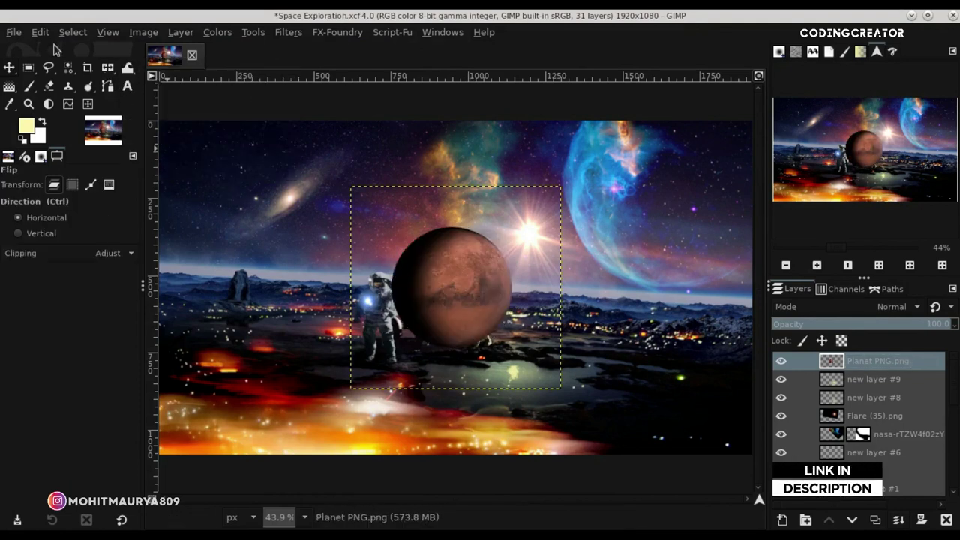
{"action": "left_click", "coordinate": [9, 69]}
Blend the planet in Screen mode and place it in the top-left sky.
{"action": "left_click", "coordinate": [858, 308]}
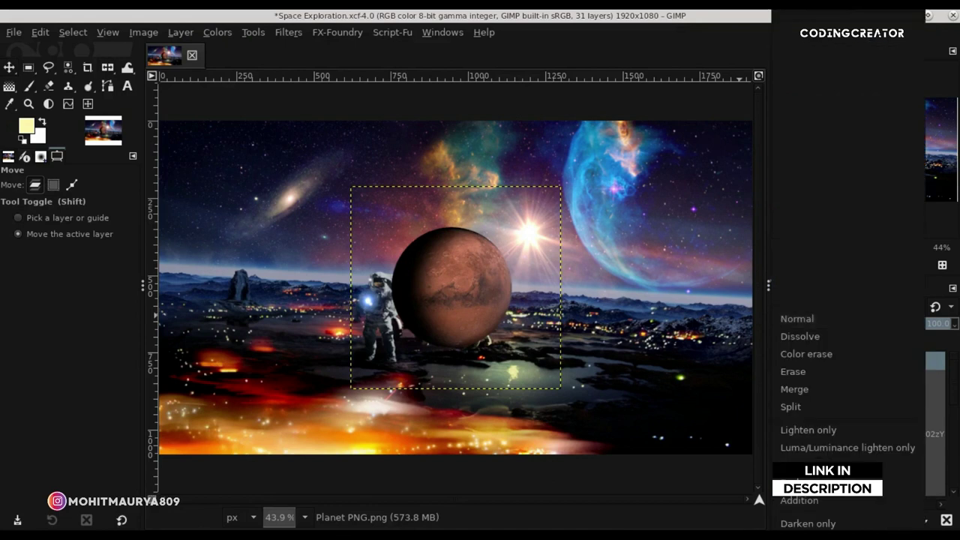
{"action": "left_click", "coordinate": [818, 295]}
{"action": "left_click_drag", "start_coordinate": [474, 289], "coordinate": [238, 212]}
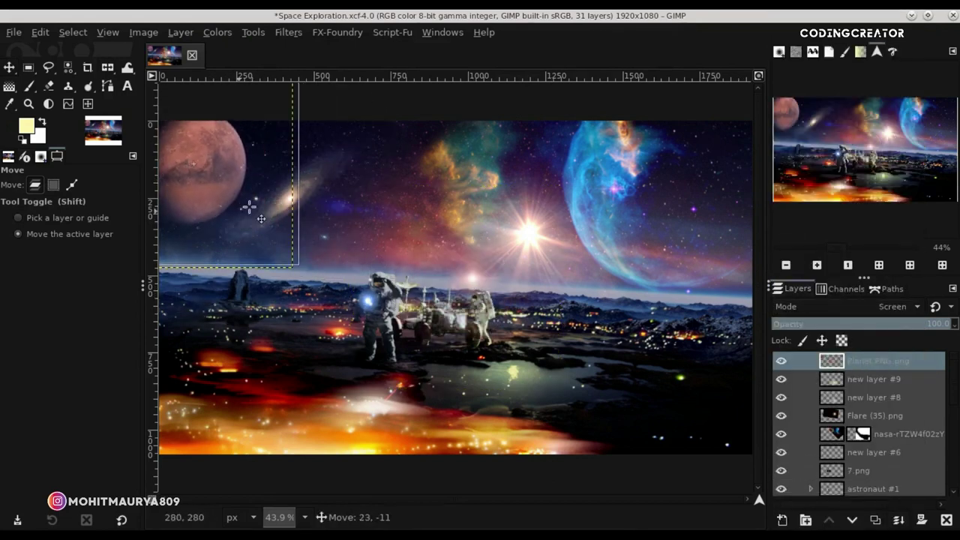
{"action": "left_click_drag", "start_coordinate": [238, 211], "coordinate": [278, 206]}
Scale the planet down to a small distant size and rotate it about 15 degrees.
{"action": "left_click", "coordinate": [106, 74]}
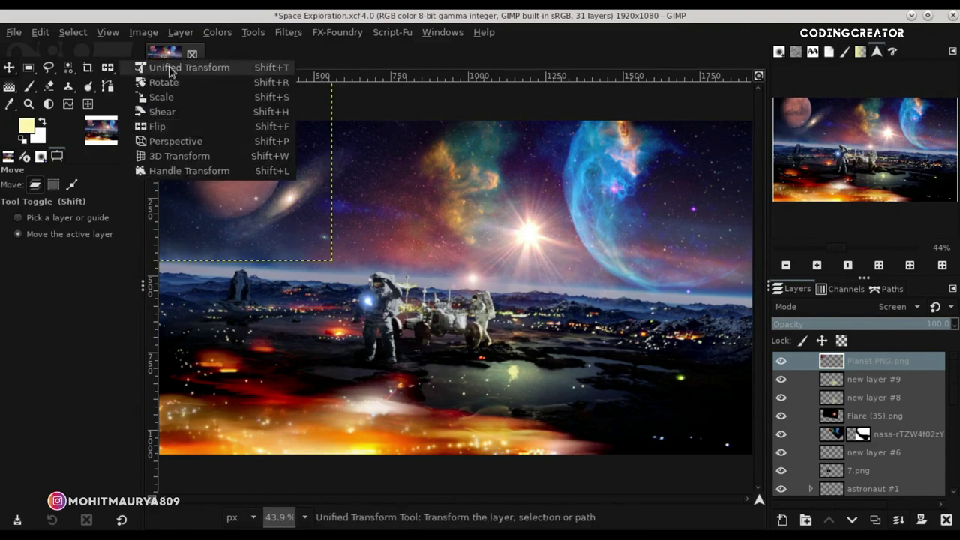
{"action": "left_click", "coordinate": [161, 96]}
{"action": "left_click", "coordinate": [215, 127]}
{"action": "mouse_move", "coordinate": [205, 120]}
{"action": "left_mouse_down"}
{"action": "mouse_move", "coordinate": [358, 281]}
{"action": "mouse_move", "coordinate": [351, 278]}
{"action": "left_mouse_up"}
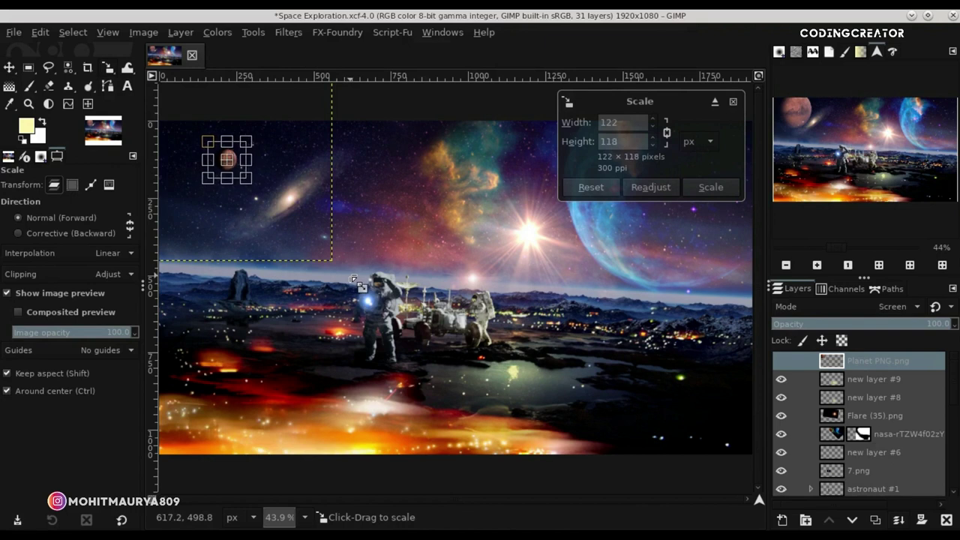
{"action": "key", "text": "Return"}
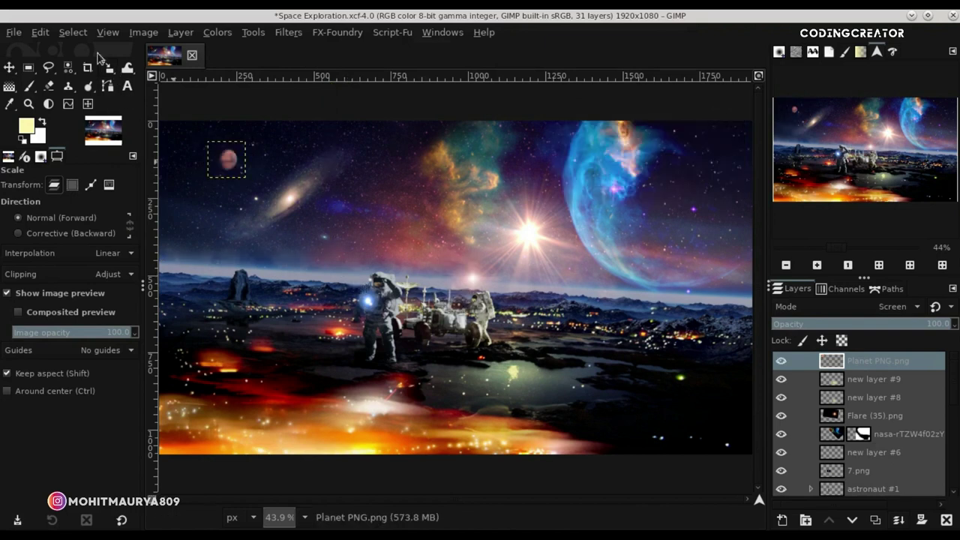
{"action": "left_click_drag", "start_coordinate": [108, 67], "coordinate": [151, 83]}
{"action": "mouse_move", "coordinate": [286, 184]}
{"action": "left_mouse_down"}
{"action": "mouse_move", "coordinate": [297, 214]}
{"action": "mouse_move", "coordinate": [285, 229]}
{"action": "left_mouse_up"}
{"action": "key", "text": "Return"}
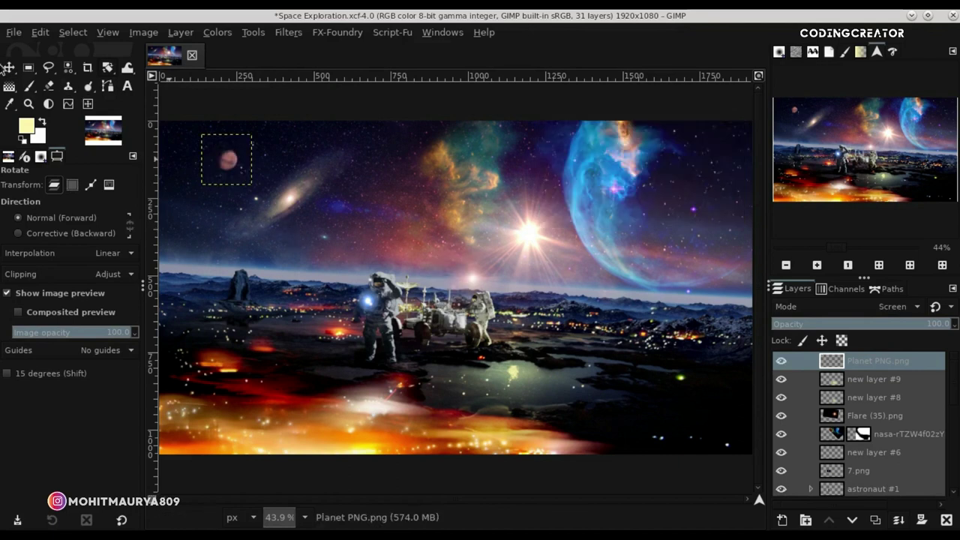
Nudge the planet further left, zoom out, and fine-tune its upper-left position.
{"action": "key", "text": "m"}
{"action": "left_click_drag", "start_coordinate": [234, 170], "coordinate": [212, 171]}
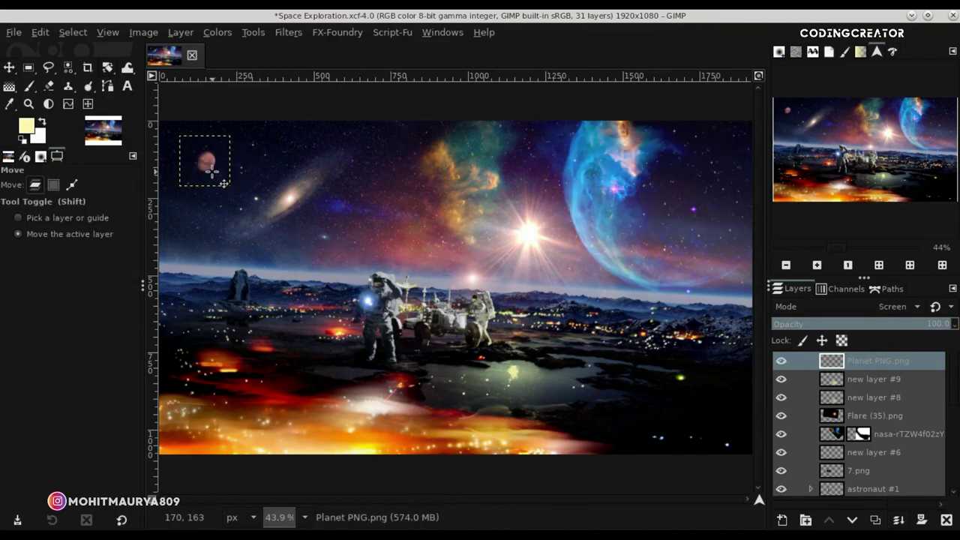
{"action": "key", "text": "End"}
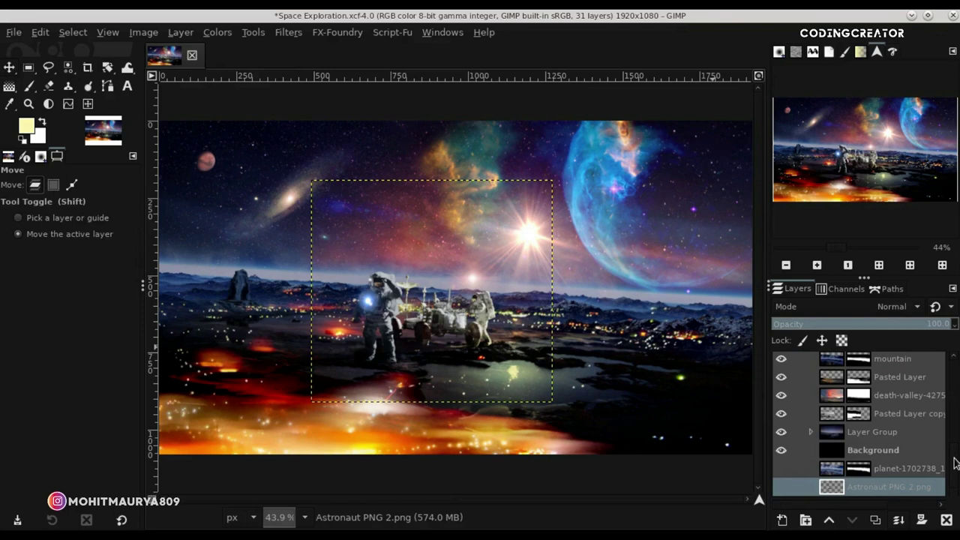
{"action": "scroll", "coordinate": [863, 421], "scroll_direction": "up", "scroll_amount": 10}
{"action": "left_click", "coordinate": [878, 361]}
{"action": "key", "text": "minus"}
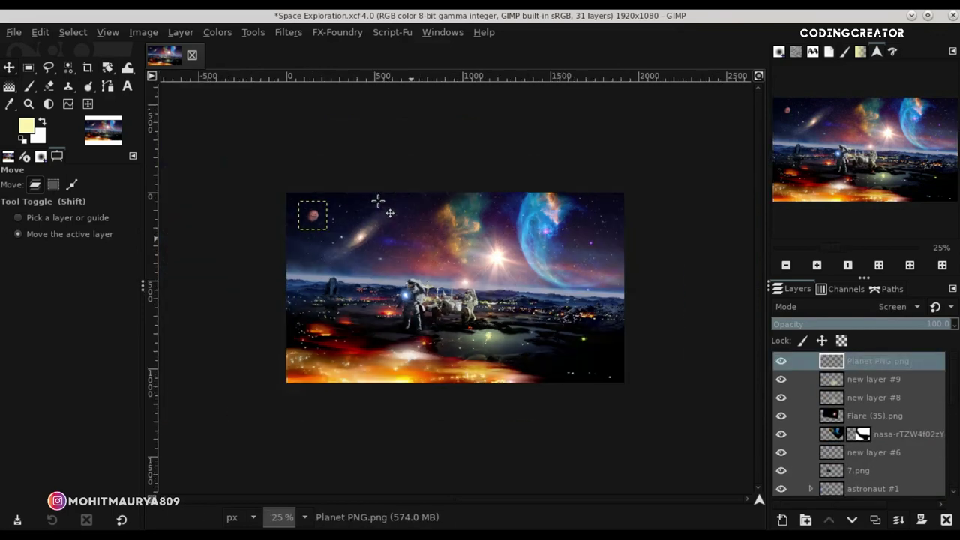
{"action": "left_click_drag", "start_coordinate": [282, 214], "coordinate": [285, 210]}
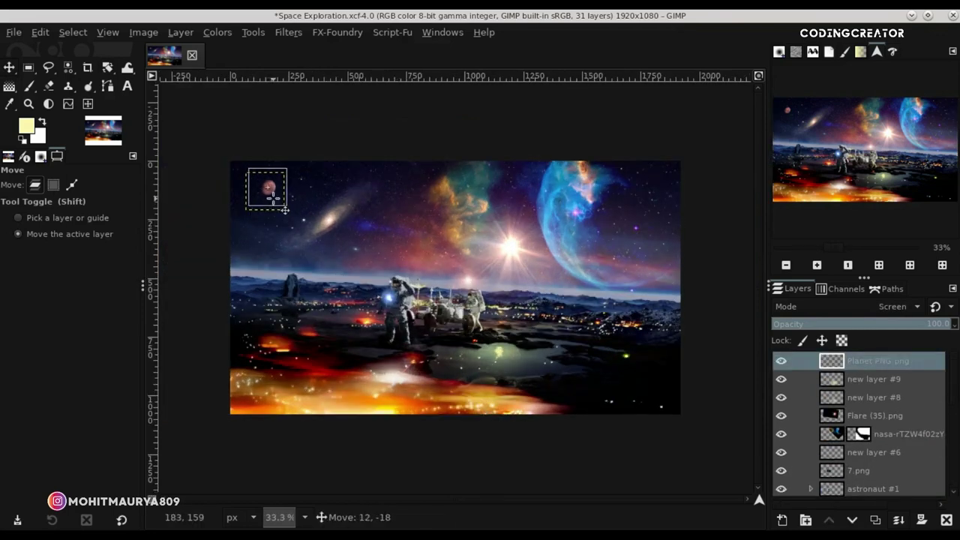
{"action": "left_click", "coordinate": [822, 380]}
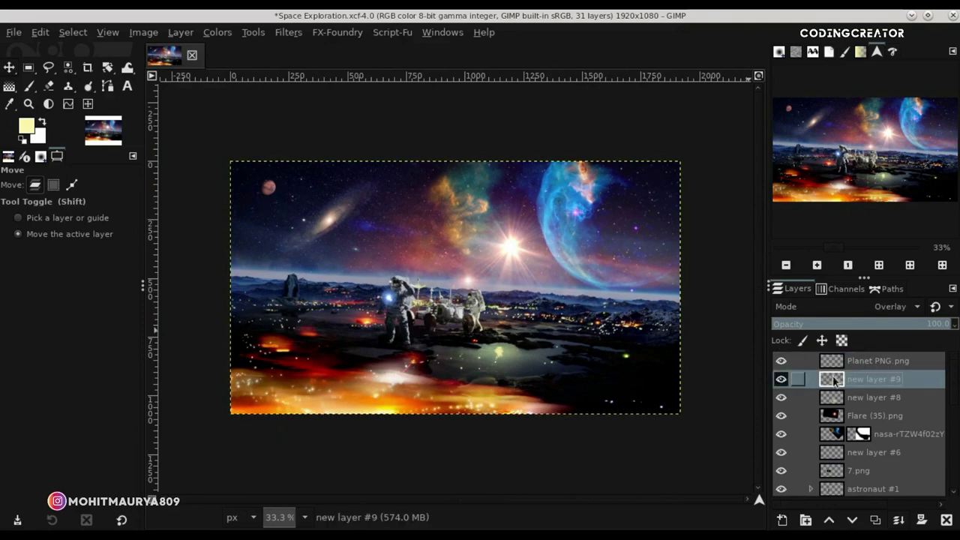
Add new layer #7 and nudge the small planet down and to the right.
{"action": "left_click", "coordinate": [782, 520]}
{"action": "left_click", "coordinate": [859, 513]}
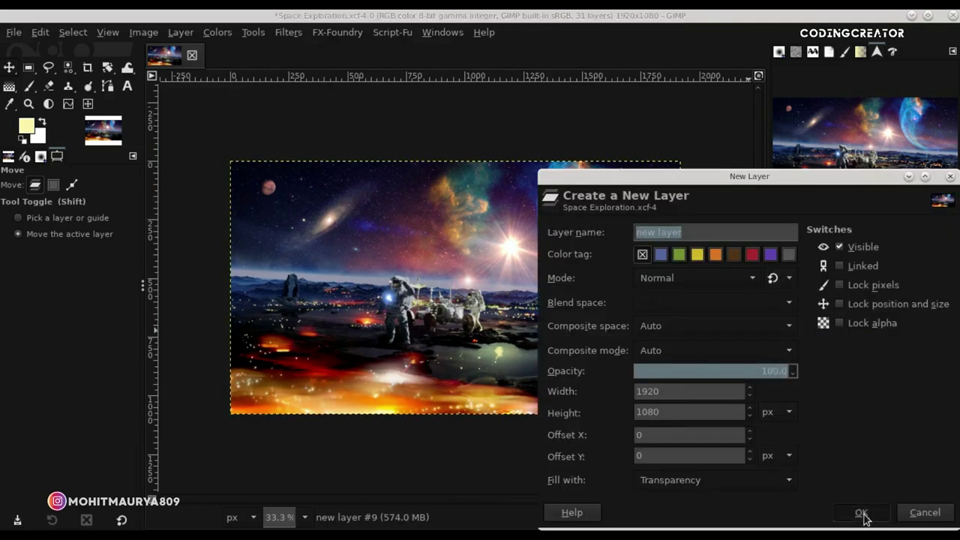
{"action": "left_click", "coordinate": [759, 77]}
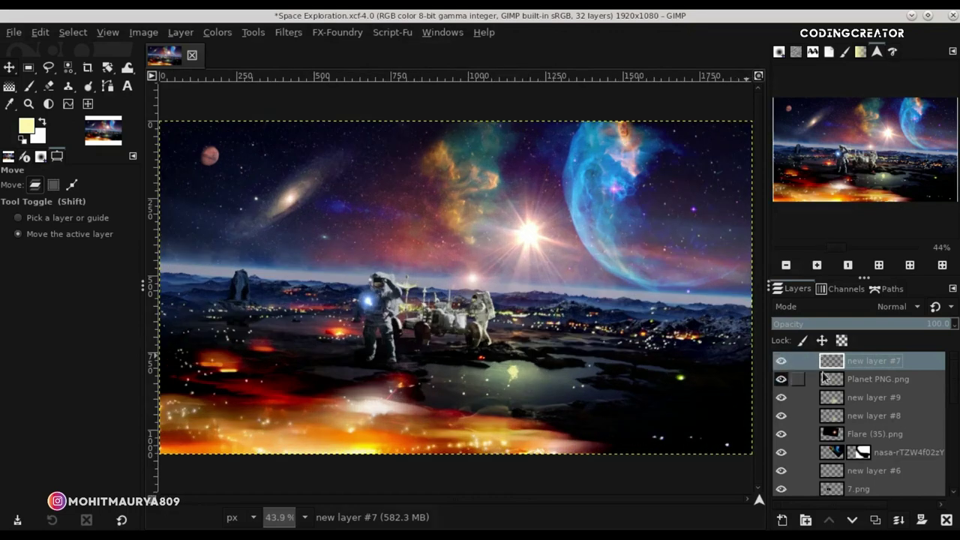
{"action": "left_click", "coordinate": [874, 379]}
{"action": "left_click_drag", "start_coordinate": [217, 178], "coordinate": [225, 194]}
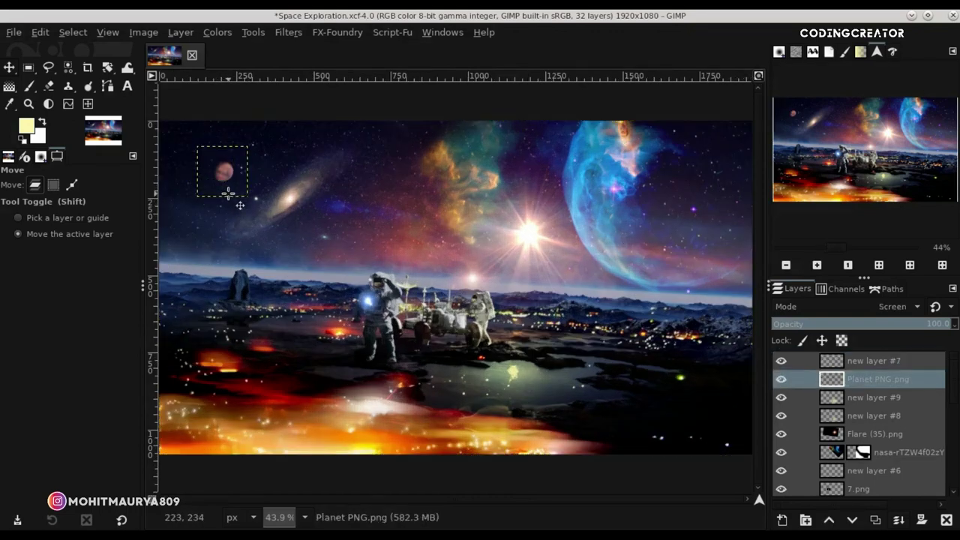
{"action": "left_click", "coordinate": [830, 365]}
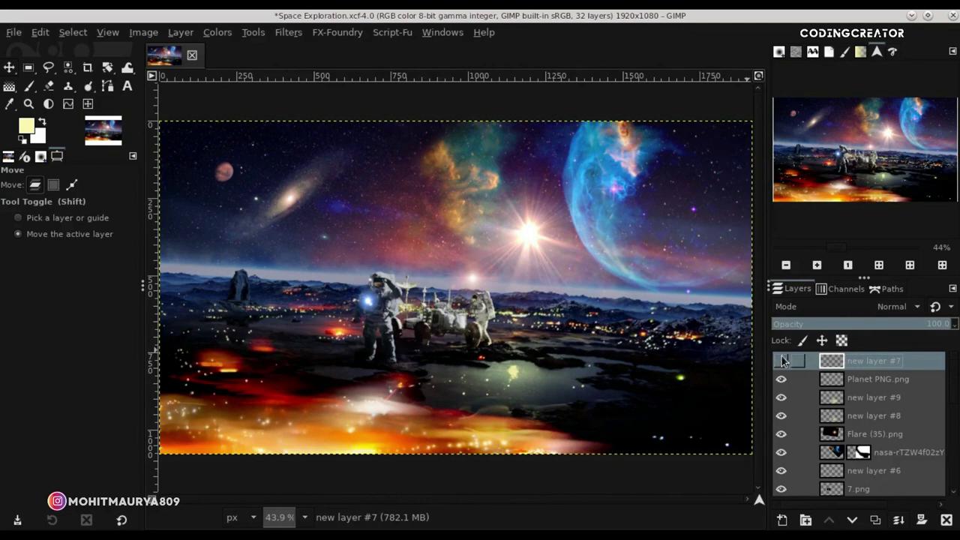
Set the paintbrush to Asteroid Belt 002, size about 305, full opacity, with jitter on.
{"action": "left_click", "coordinate": [27, 85]}
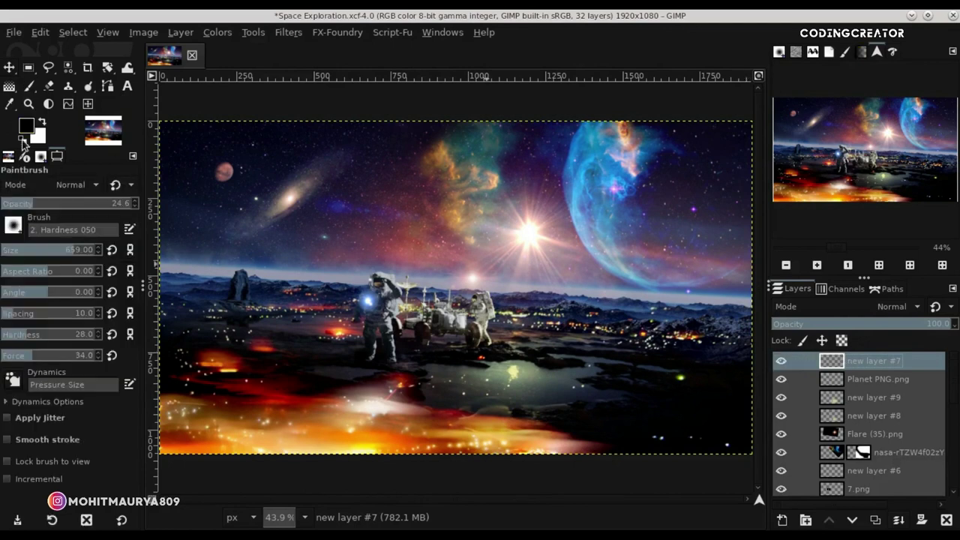
{"action": "left_click", "coordinate": [107, 230]}
{"action": "type", "text": "ast"}
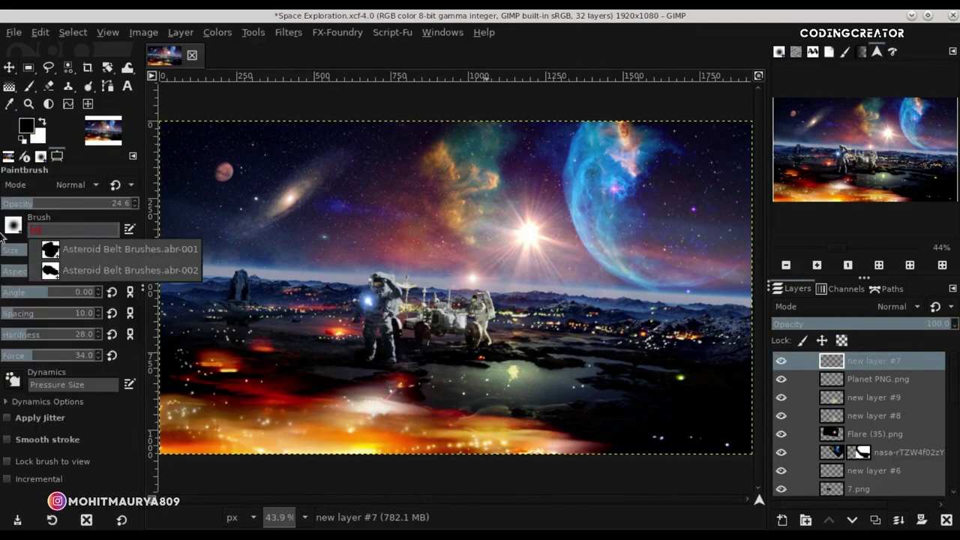
{"action": "left_click", "coordinate": [98, 269]}
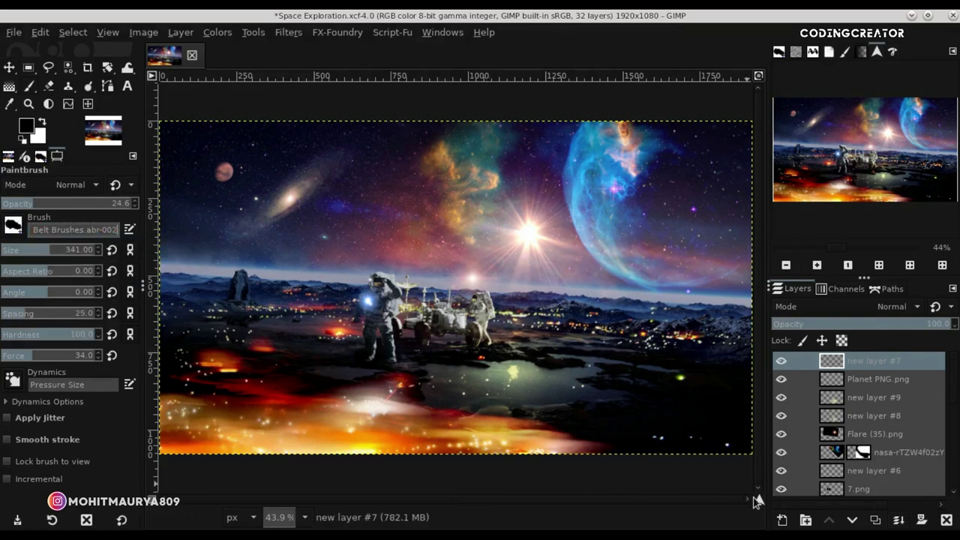
{"action": "left_click_drag", "start_coordinate": [760, 499], "coordinate": [753, 494]}
{"action": "left_click", "coordinate": [68, 253]}
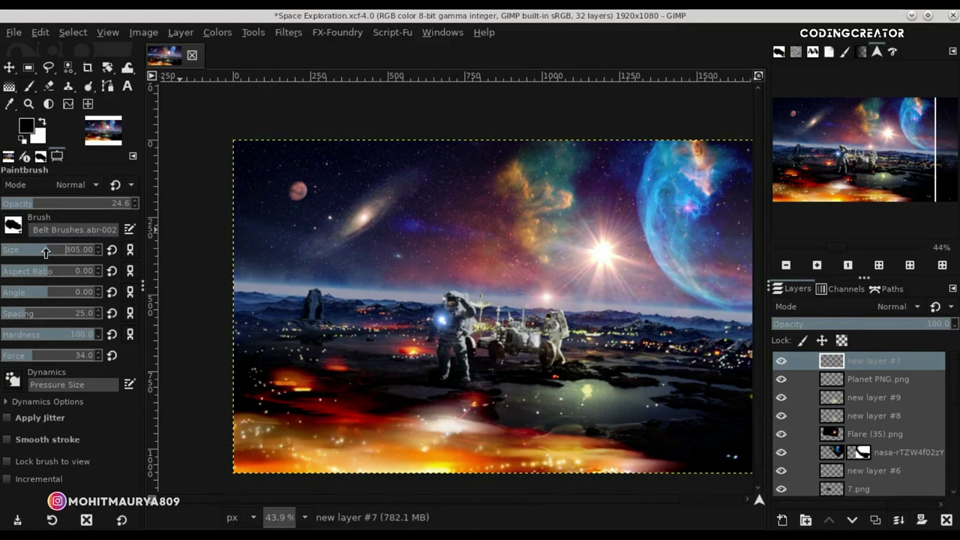
{"action": "left_click_drag", "start_coordinate": [45, 202], "coordinate": [199, 206]}
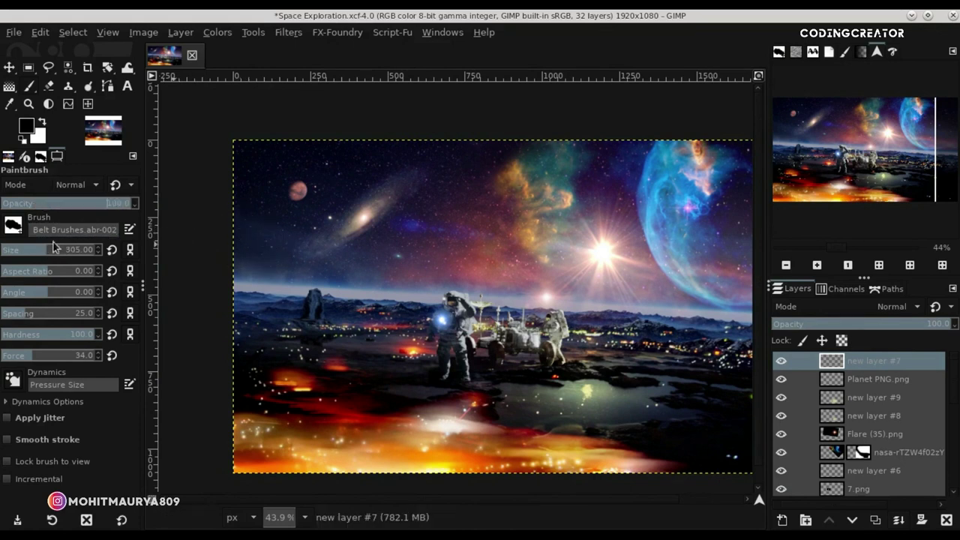
{"action": "left_click", "coordinate": [20, 418]}
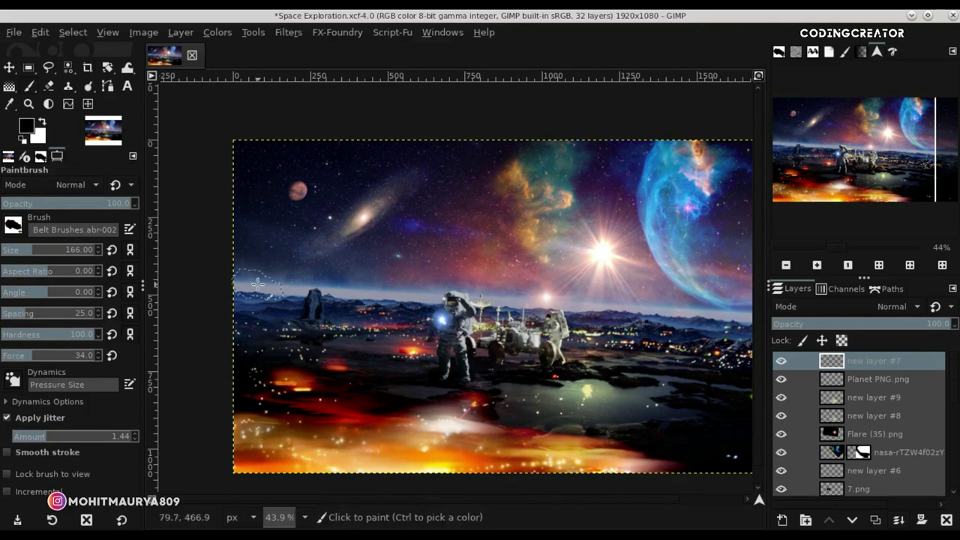
Undo a test stroke, raise force to 50, enlarge the brush, and use Track Direction dynamics.
{"action": "left_click_drag", "start_coordinate": [257, 253], "coordinate": [296, 268]}
{"action": "key", "text": "ctrl+z"}
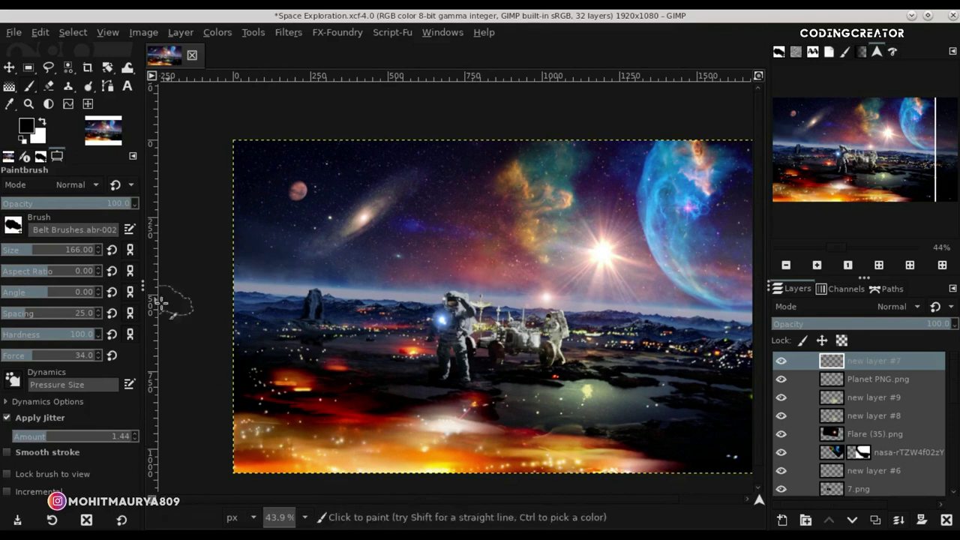
{"action": "left_click", "coordinate": [35, 355]}
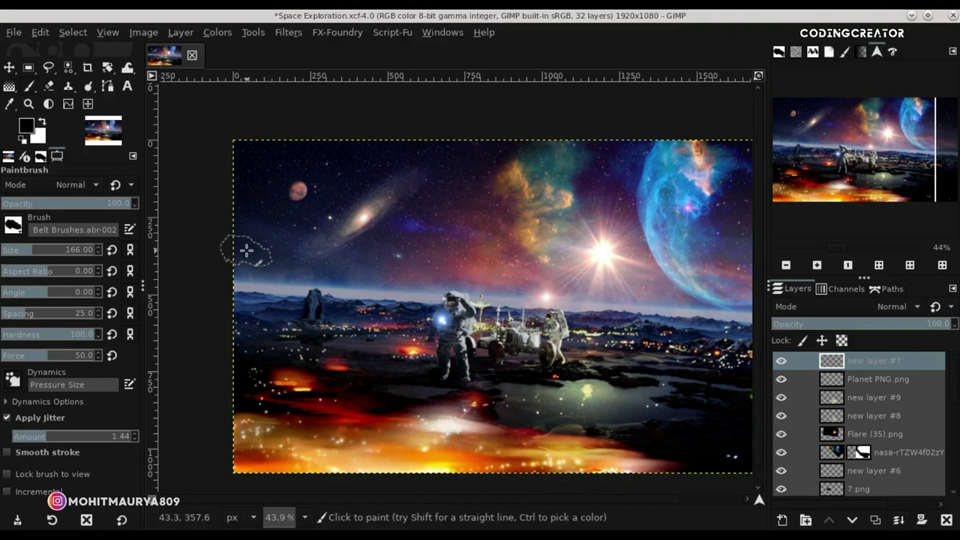
{"action": "key", "text": "bracketright"}
{"action": "key", "text": "bracketright"}
{"action": "key", "text": "bracketright"}
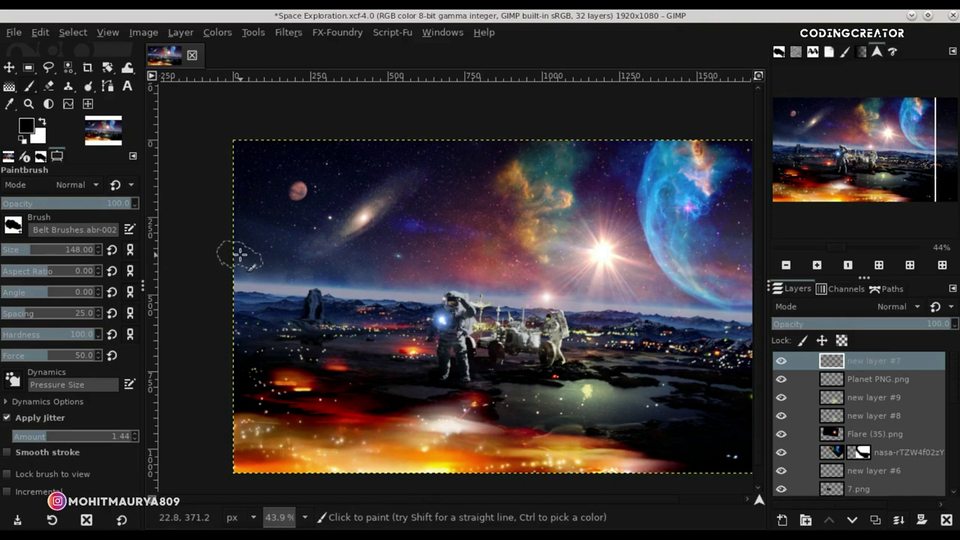
{"action": "scroll", "coordinate": [254, 258], "scroll_direction": "up", "scroll_amount": 1}
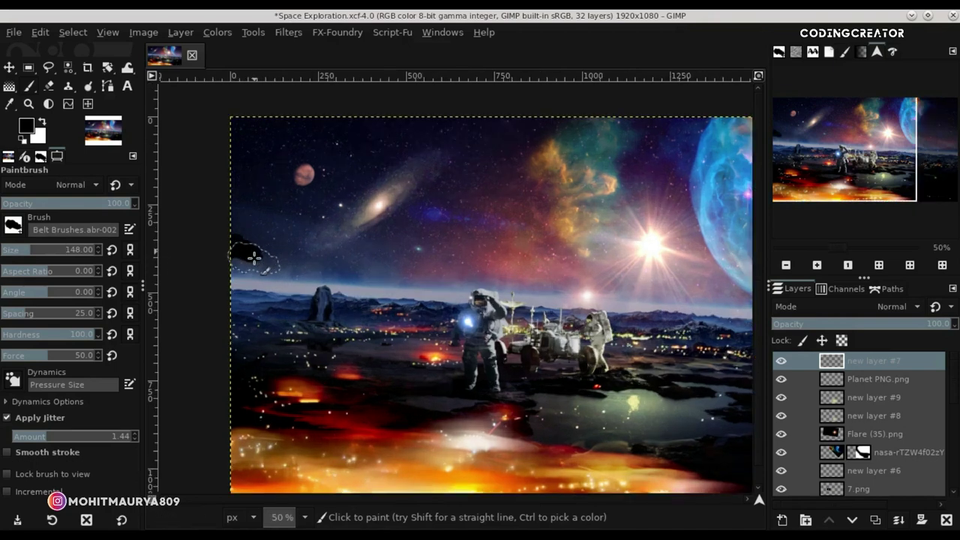
{"action": "scroll", "coordinate": [254, 258], "scroll_direction": "up", "scroll_amount": 2}
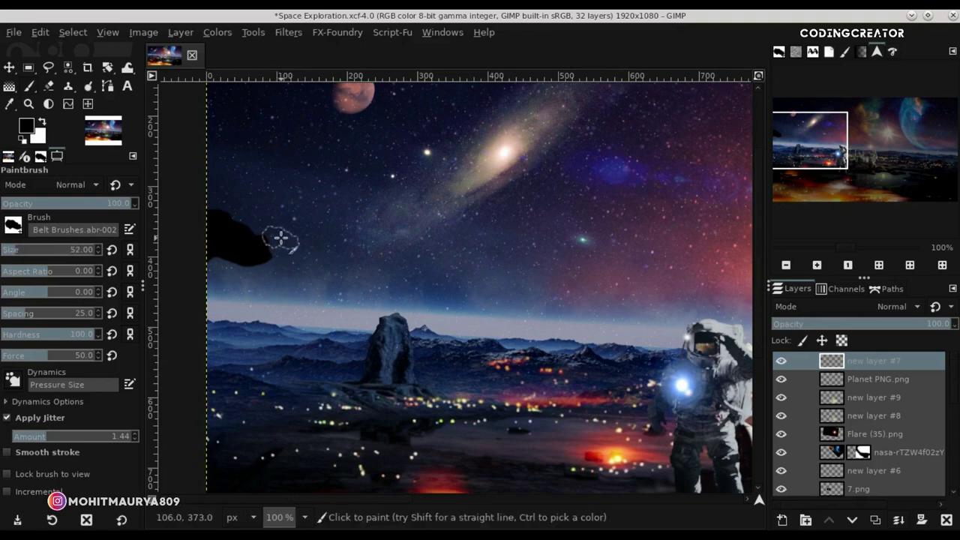
{"action": "left_click", "coordinate": [13, 381]}
{"action": "left_click", "coordinate": [51, 279]}
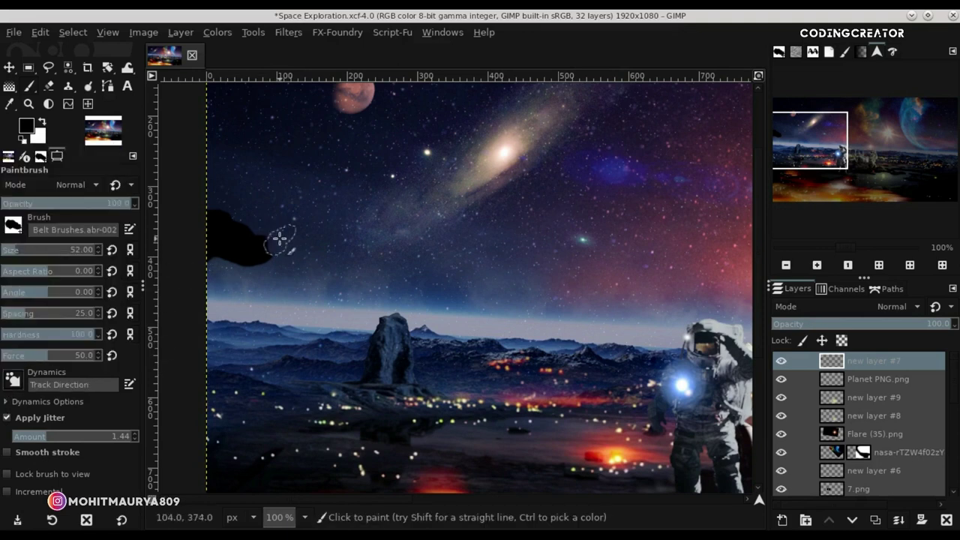
Try asteroid strokes with increasing jitter, undo them, and turn jitter off.
{"action": "left_click", "coordinate": [293, 248]}
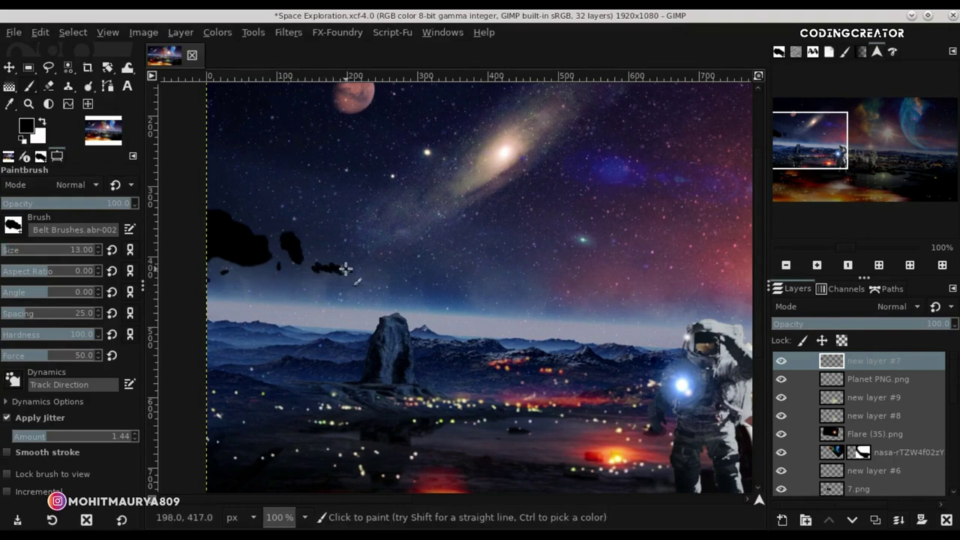
{"action": "key", "text": "ctrl+z"}
{"action": "left_click_drag", "start_coordinate": [47, 436], "coordinate": [72, 436]}
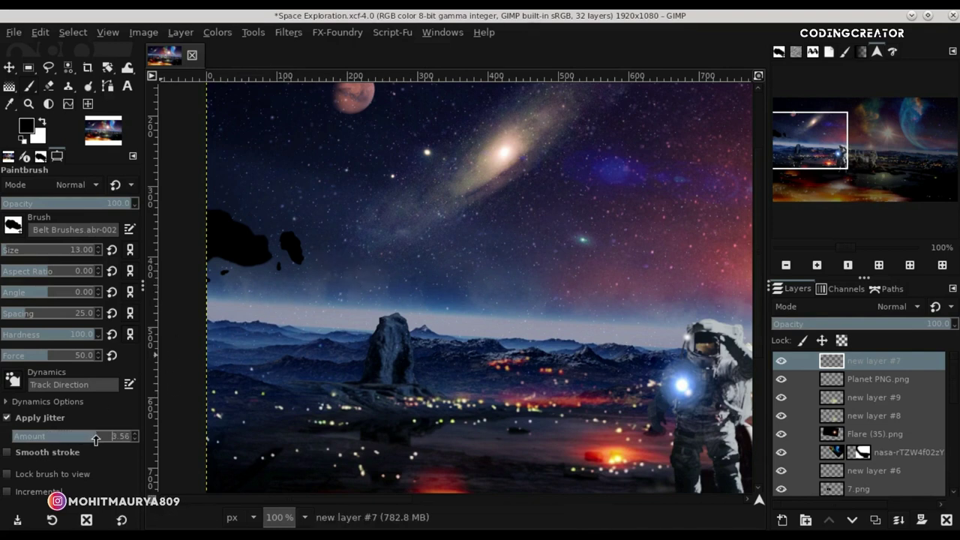
{"action": "left_click_drag", "start_coordinate": [96, 439], "coordinate": [105, 439]}
{"action": "left_click_drag", "start_coordinate": [312, 268], "coordinate": [353, 273]}
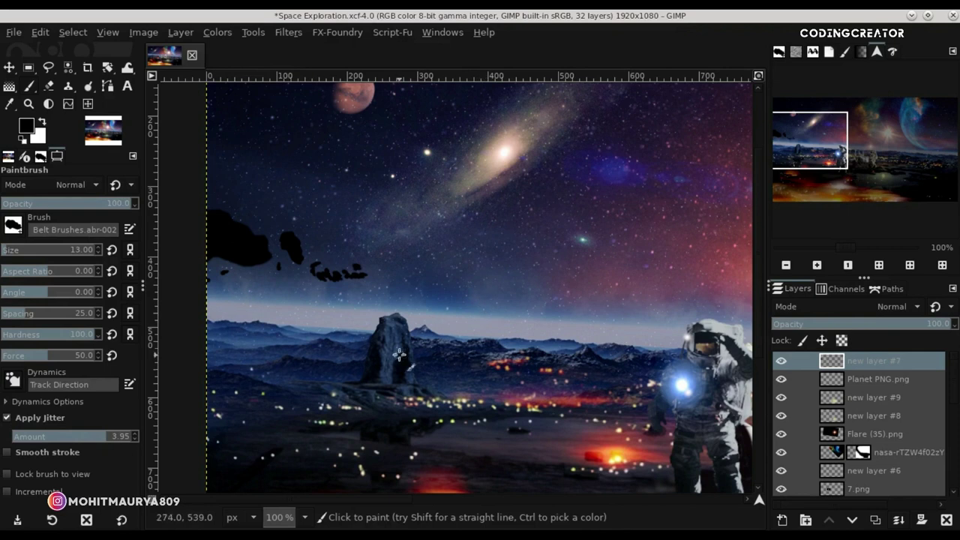
{"action": "key", "text": "ctrl+z"}
{"action": "left_click", "coordinate": [41, 418]}
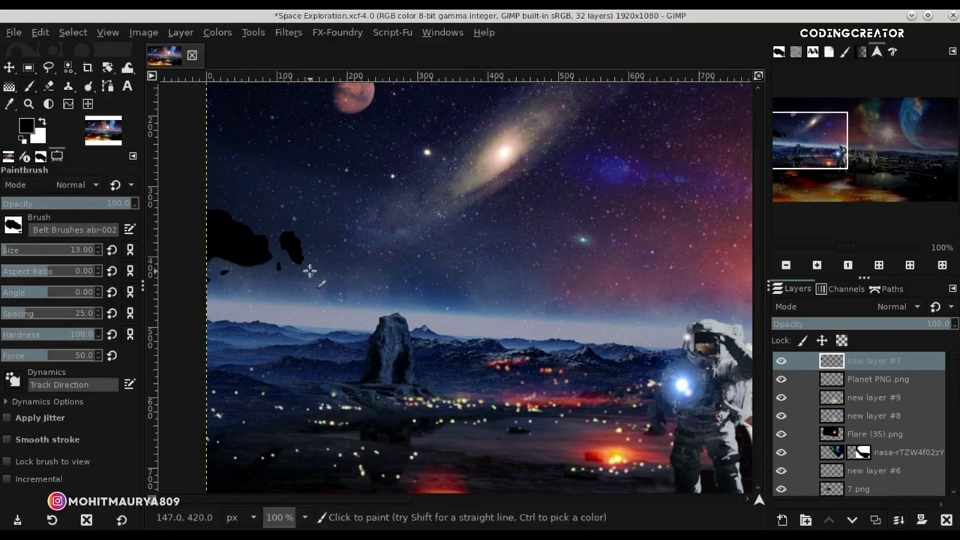
{"action": "scroll", "coordinate": [99, 250], "scroll_direction": "up", "scroll_amount": 4}
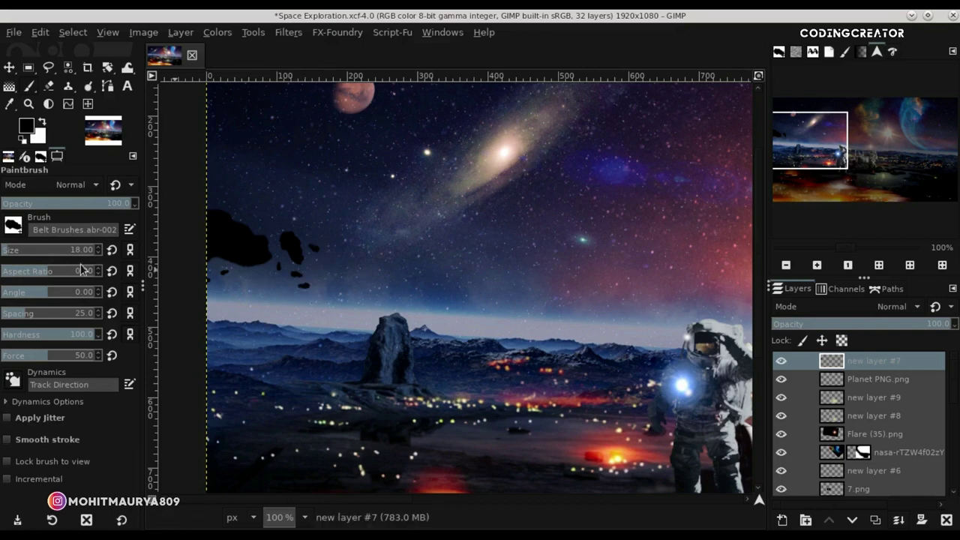
Switch the brush's paint dynamics from Track Direction to Basic Simple.
{"action": "left_click", "coordinate": [13, 382]}
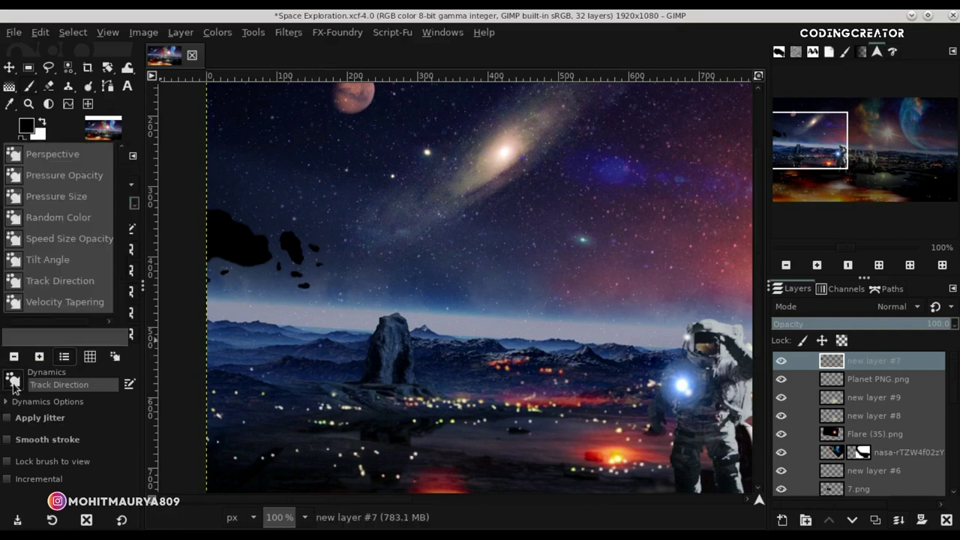
{"action": "scroll", "coordinate": [120, 293], "scroll_direction": "up", "scroll_amount": 1}
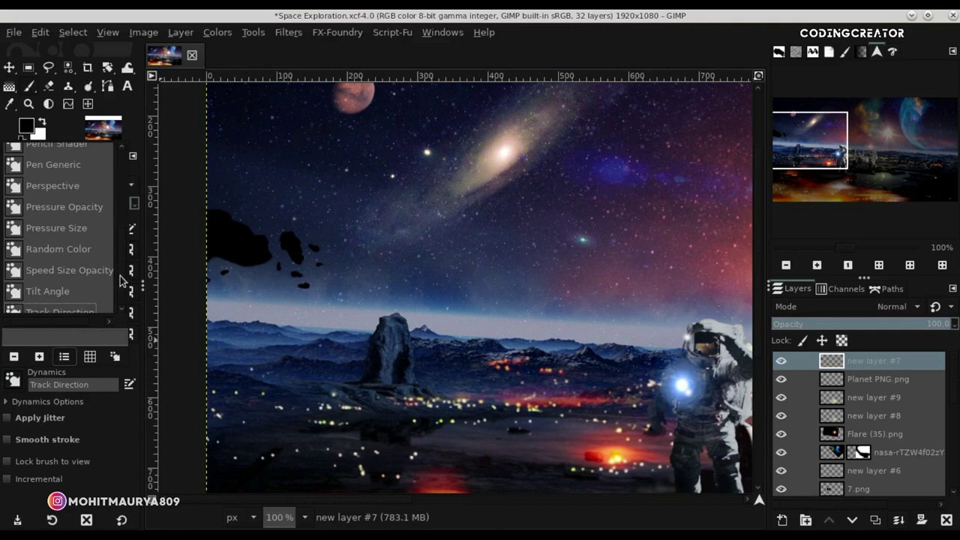
{"action": "scroll", "coordinate": [119, 277], "scroll_direction": "up", "scroll_amount": 1}
{"action": "scroll", "coordinate": [118, 269], "scroll_direction": "up", "scroll_amount": 1}
{"action": "scroll", "coordinate": [118, 285], "scroll_direction": "down", "scroll_amount": 1}
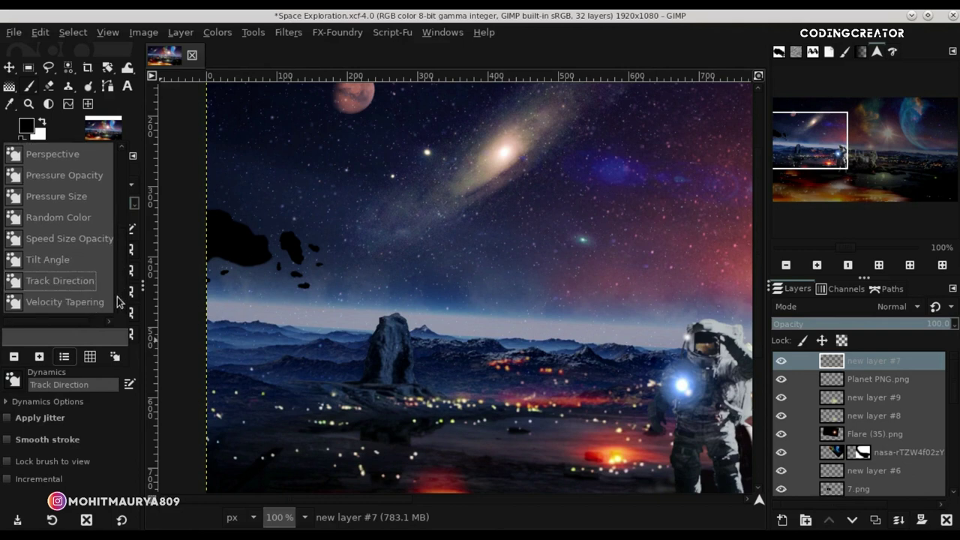
{"action": "left_click", "coordinate": [65, 293]}
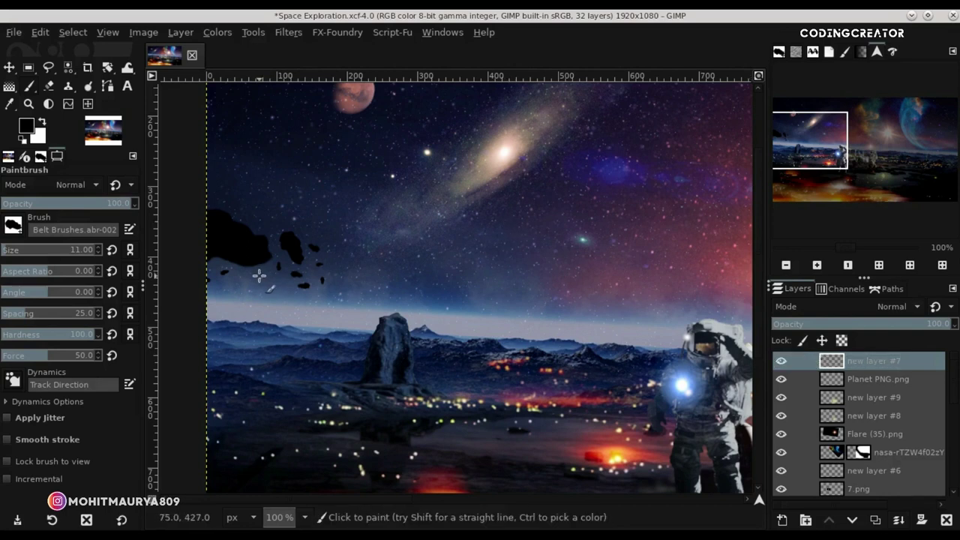
{"action": "scroll", "coordinate": [99, 255], "scroll_direction": "down", "scroll_amount": 3}
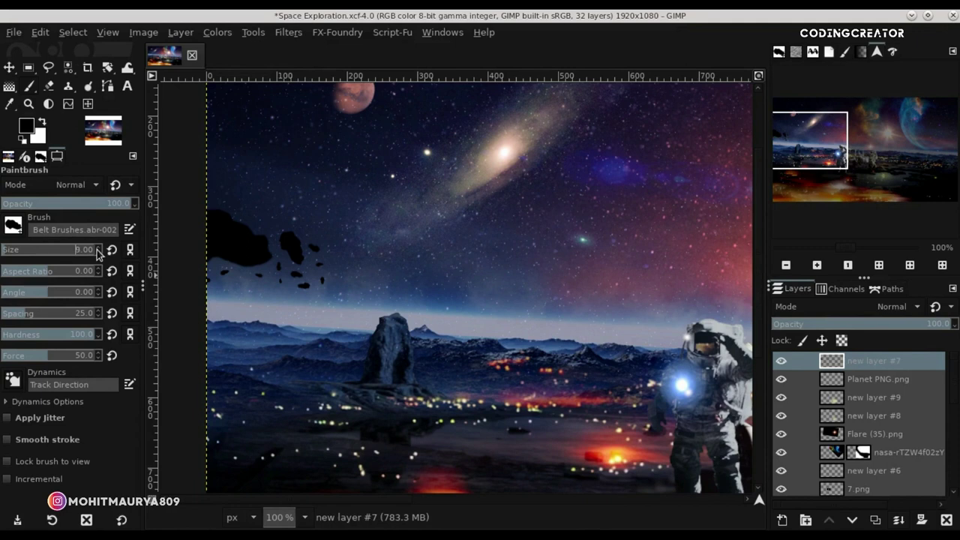
{"action": "left_click", "coordinate": [13, 380]}
{"action": "scroll", "coordinate": [124, 164], "scroll_direction": "up", "scroll_amount": 5}
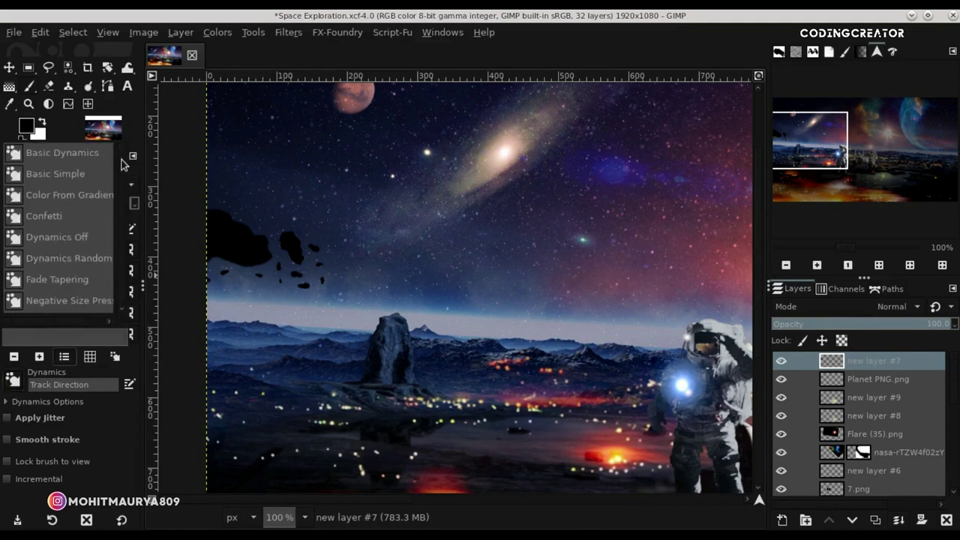
{"action": "left_click", "coordinate": [66, 176]}
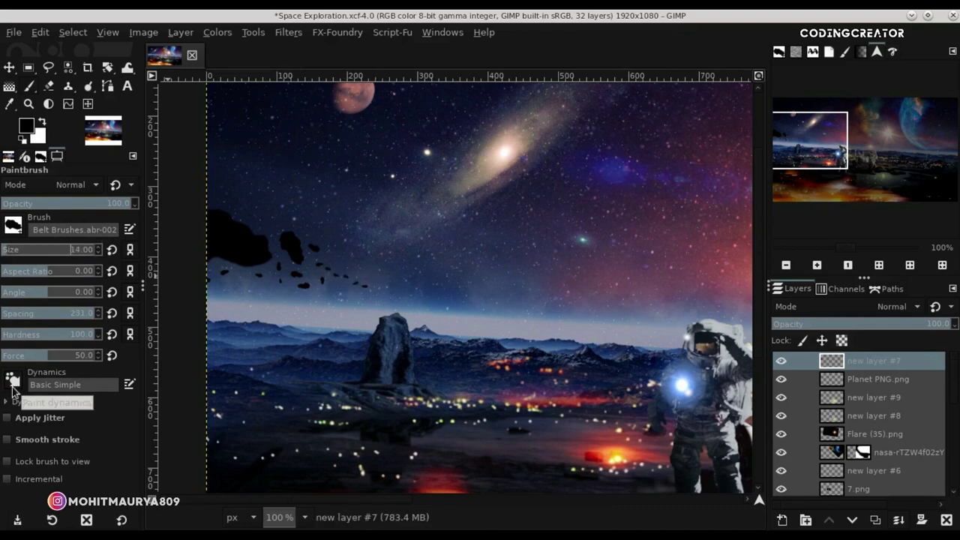
{"action": "left_click", "coordinate": [14, 381]}
Close the dynamics list and set the asteroid brush size to 23.
{"action": "left_click", "coordinate": [14, 381]}
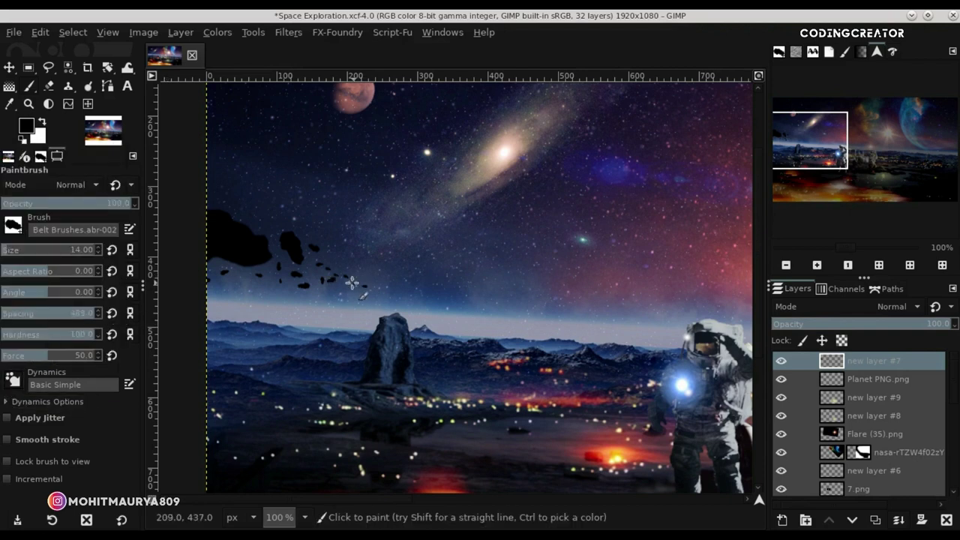
{"action": "scroll", "coordinate": [375, 270], "scroll_direction": "down", "scroll_amount": 2, "text": "ctrl"}
{"action": "scroll", "coordinate": [350, 278], "scroll_direction": "down", "scroll_amount": 1, "text": "ctrl"}
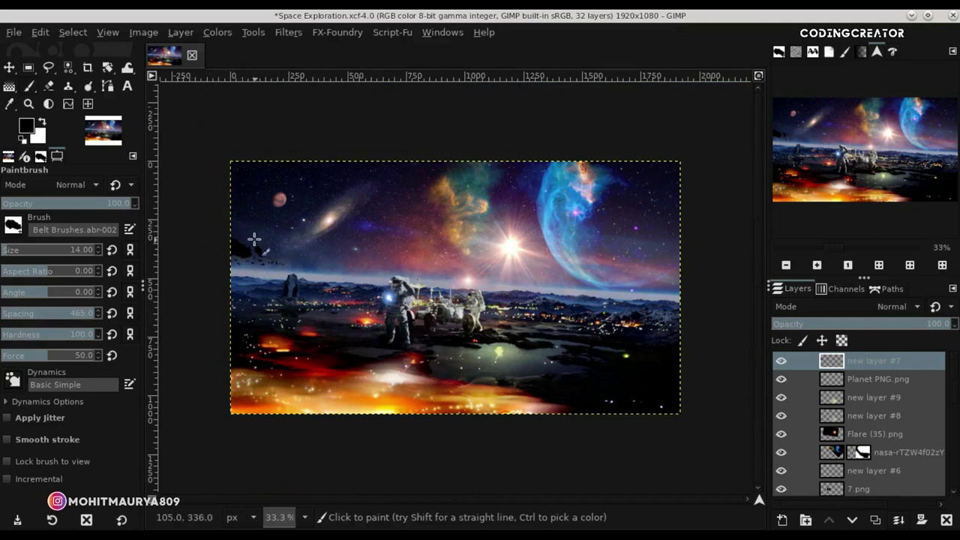
{"action": "scroll", "coordinate": [258, 270], "scroll_direction": "up", "scroll_amount": 3, "text": "ctrl"}
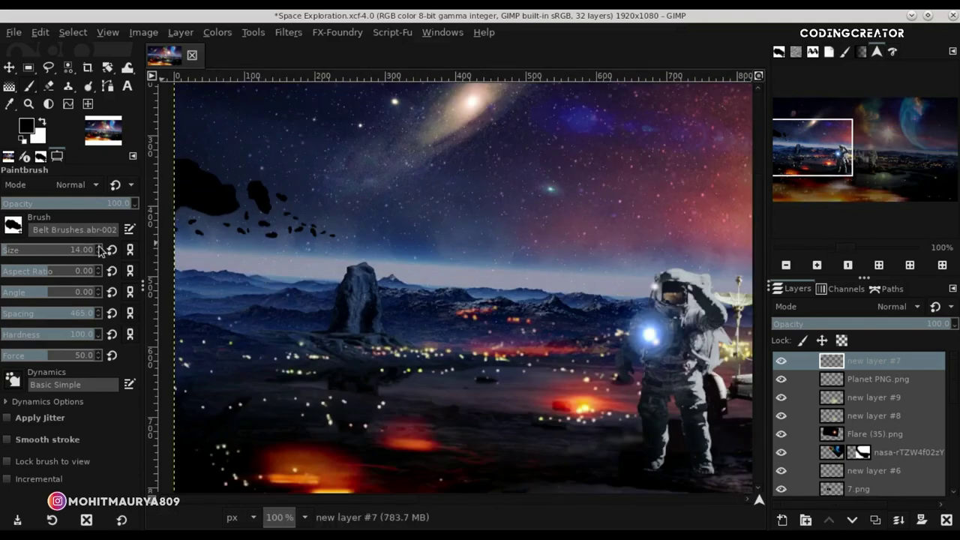
{"action": "scroll", "coordinate": [101, 250], "scroll_direction": "up", "scroll_amount": 2}
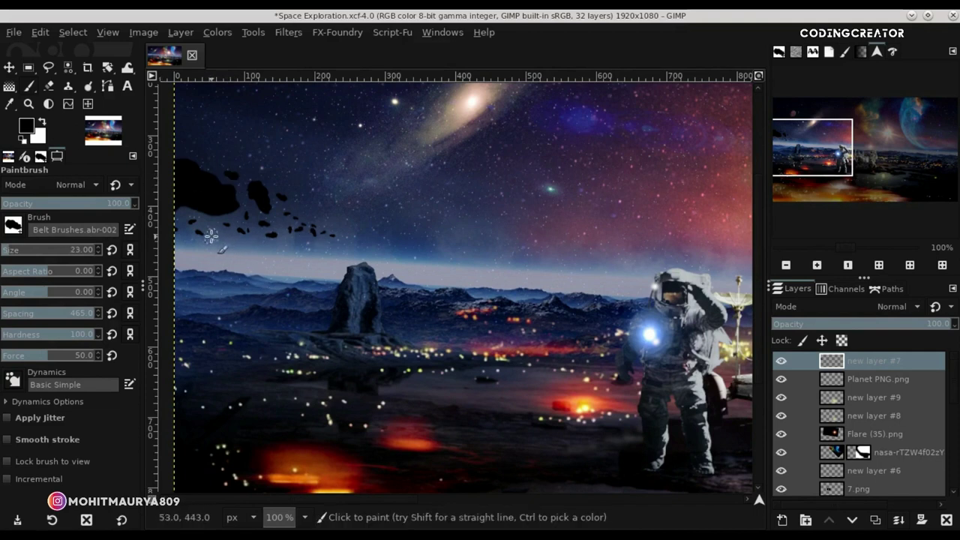
{"action": "scroll", "coordinate": [216, 239], "scroll_direction": "down", "scroll_amount": 3, "text": "ctrl"}
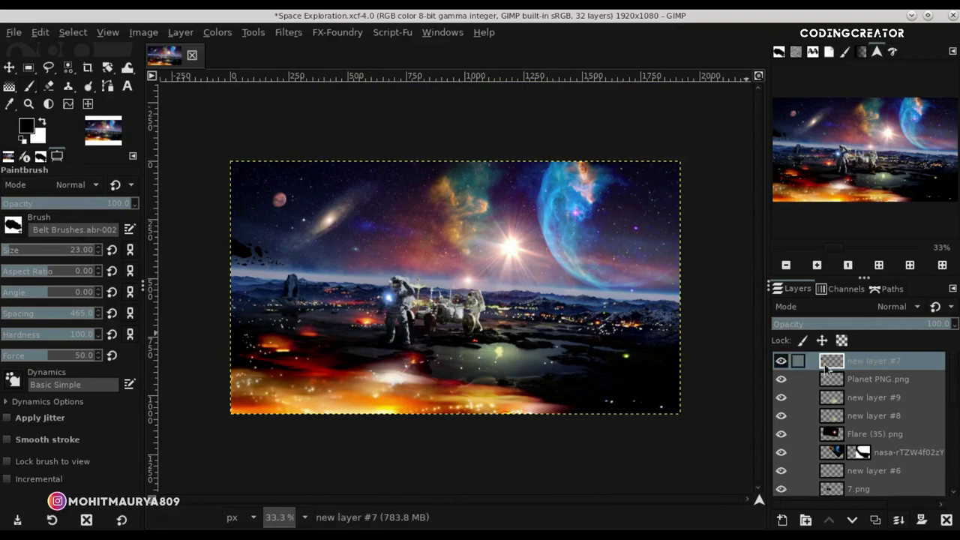
Add new layer #10 and pick the Belt Brushes abr-001 brush at size 184.
{"action": "left_click", "coordinate": [783, 520]}
{"action": "left_click", "coordinate": [858, 514]}
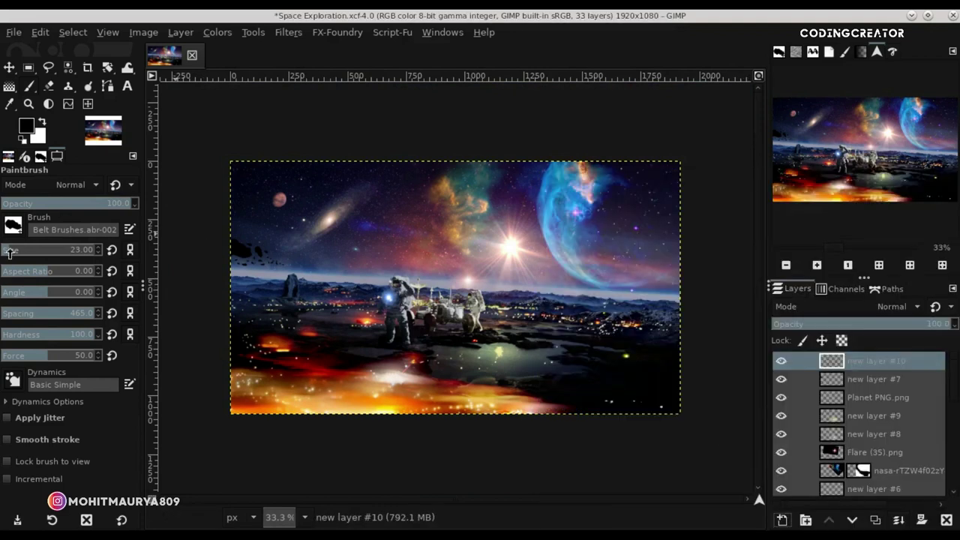
{"action": "left_click_drag", "start_coordinate": [17, 253], "coordinate": [24, 251]}
{"action": "left_click", "coordinate": [111, 231]}
{"action": "left_click", "coordinate": [75, 248]}
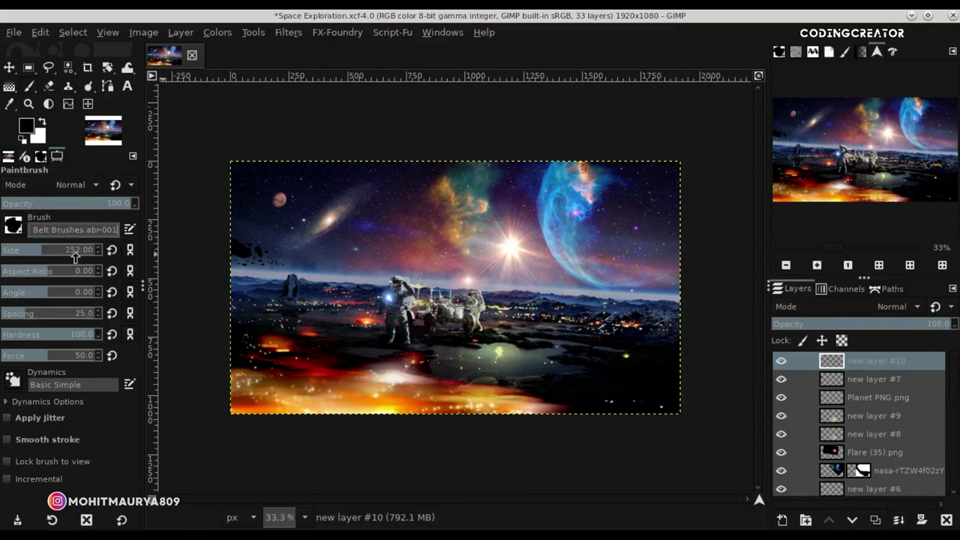
{"action": "left_click", "coordinate": [38, 252]}
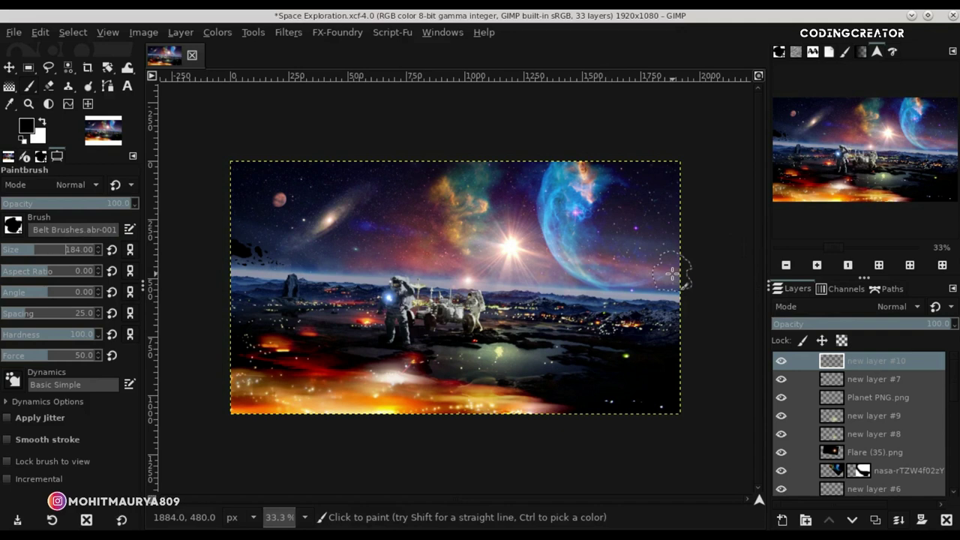
Stamp a large asteroid at the right edge, then smaller size-72 fragments beside it.
{"action": "left_click", "coordinate": [671, 274]}
{"action": "left_click_drag", "start_coordinate": [28, 250], "coordinate": [16, 250]}
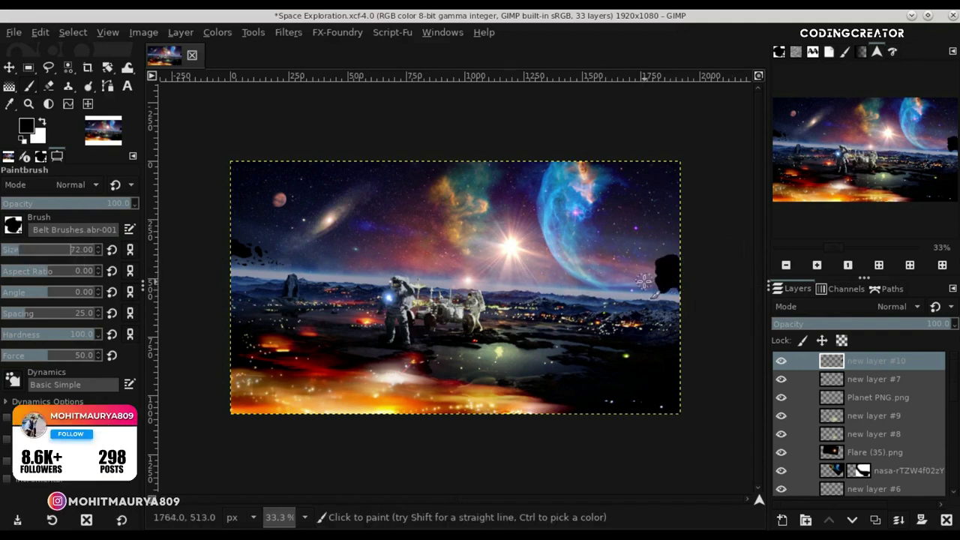
{"action": "left_click", "coordinate": [644, 282]}
{"action": "scroll", "coordinate": [642, 279], "scroll_direction": "up", "scroll_amount": 1, "text": "ctrl"}
{"action": "scroll", "coordinate": [639, 276], "scroll_direction": "up", "scroll_amount": 1, "text": "ctrl"}
{"action": "scroll", "coordinate": [639, 276], "scroll_direction": "down", "scroll_amount": 1, "text": "ctrl"}
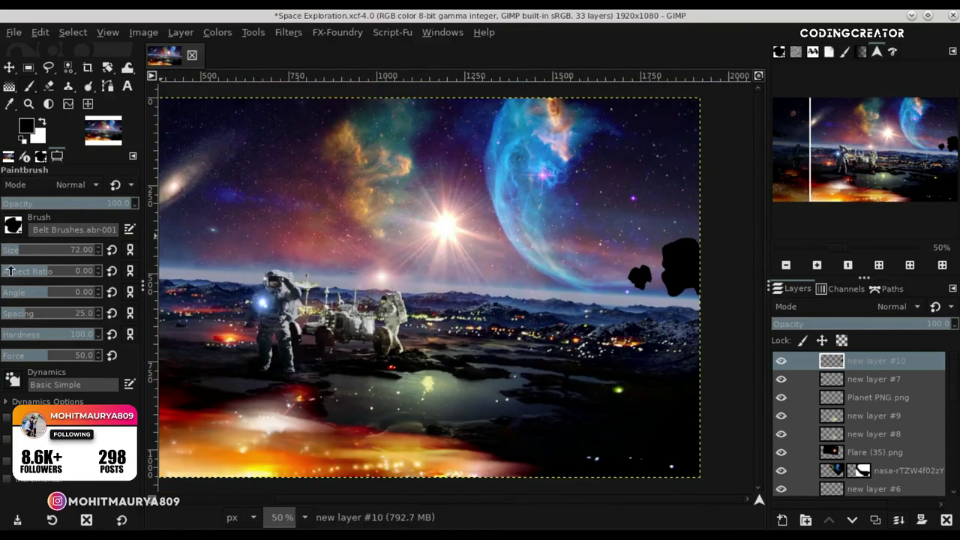
{"action": "left_click", "coordinate": [649, 244]}
{"action": "left_click", "coordinate": [612, 272]}
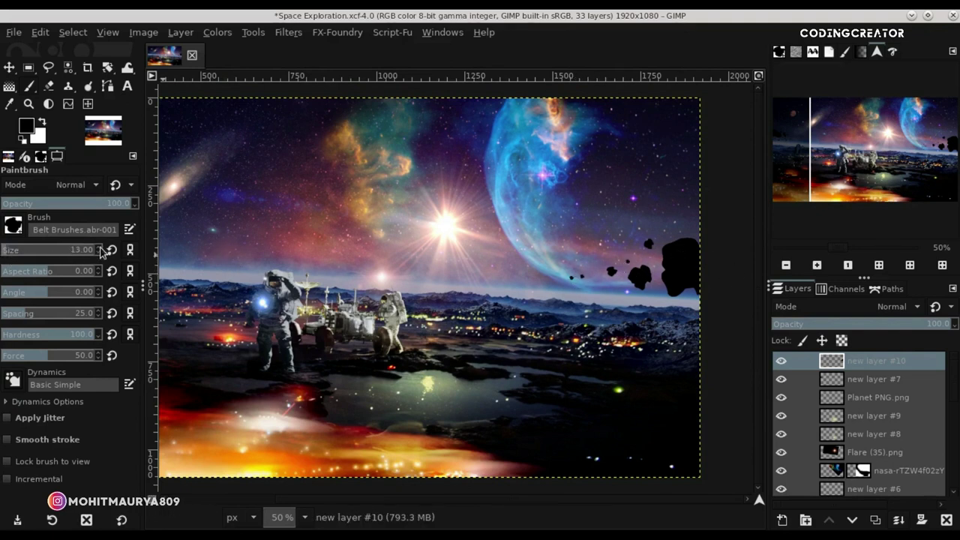
Switch to Belt Brushes abr-002 and extend small asteroid dots leftward from the large rock.
{"action": "scroll", "coordinate": [100, 252], "scroll_direction": "up", "scroll_amount": 8}
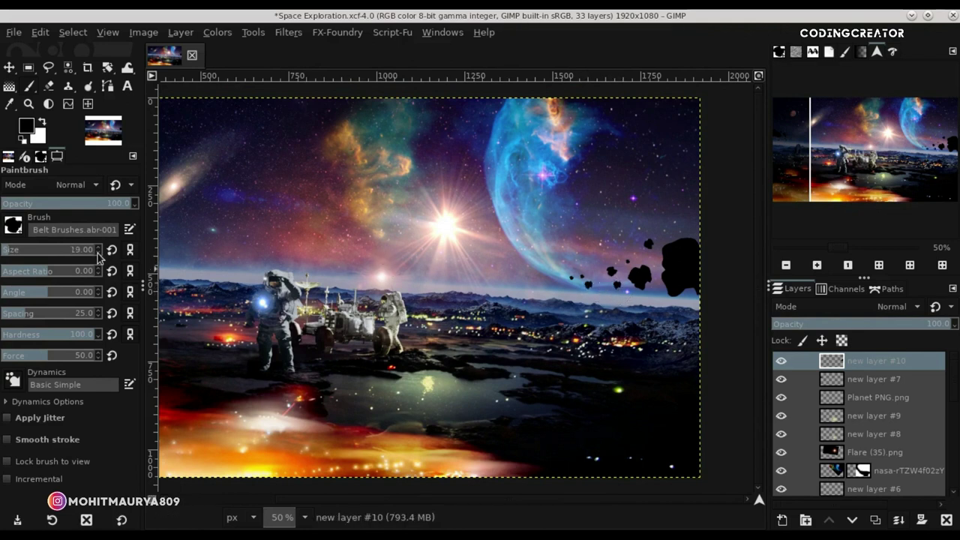
{"action": "scroll", "coordinate": [99, 257], "scroll_direction": "down", "scroll_amount": 1}
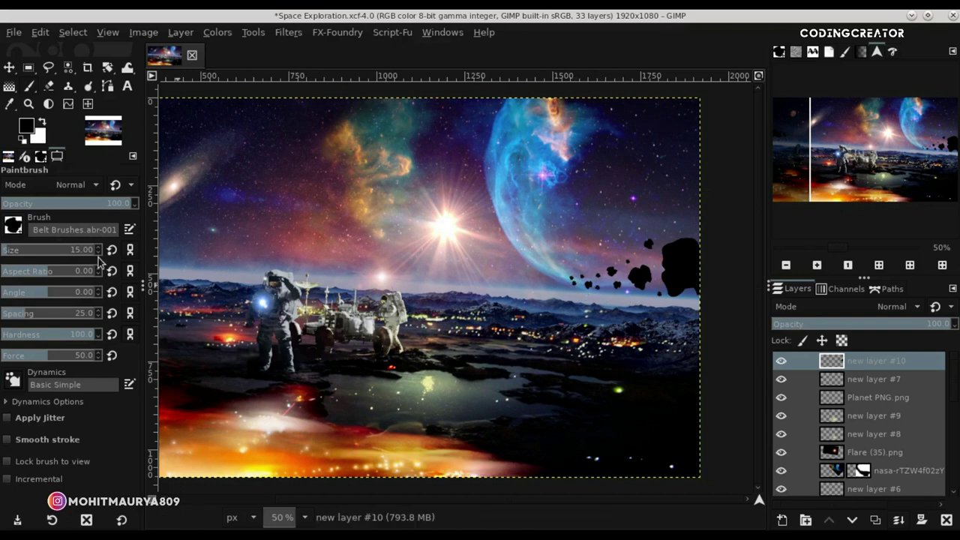
{"action": "scroll", "coordinate": [97, 252], "scroll_direction": "down", "scroll_amount": 2}
{"action": "scroll", "coordinate": [98, 252], "scroll_direction": "up", "scroll_amount": 2}
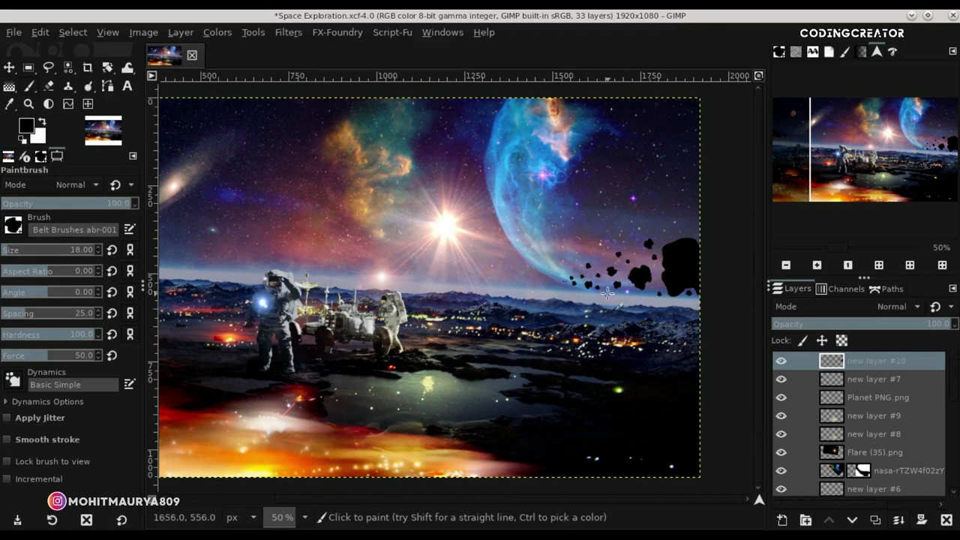
{"action": "scroll", "coordinate": [623, 292], "scroll_direction": "down", "scroll_amount": 2}
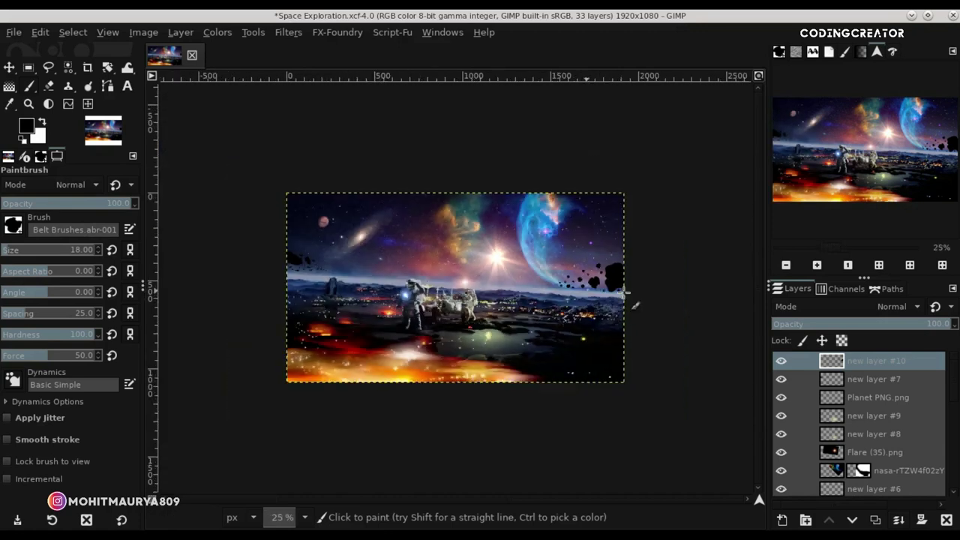
{"action": "scroll", "coordinate": [623, 293], "scroll_direction": "up", "scroll_amount": 2}
{"action": "left_click", "coordinate": [115, 230]}
{"action": "key", "text": "BackSpace"}
{"action": "left_click", "coordinate": [109, 271]}
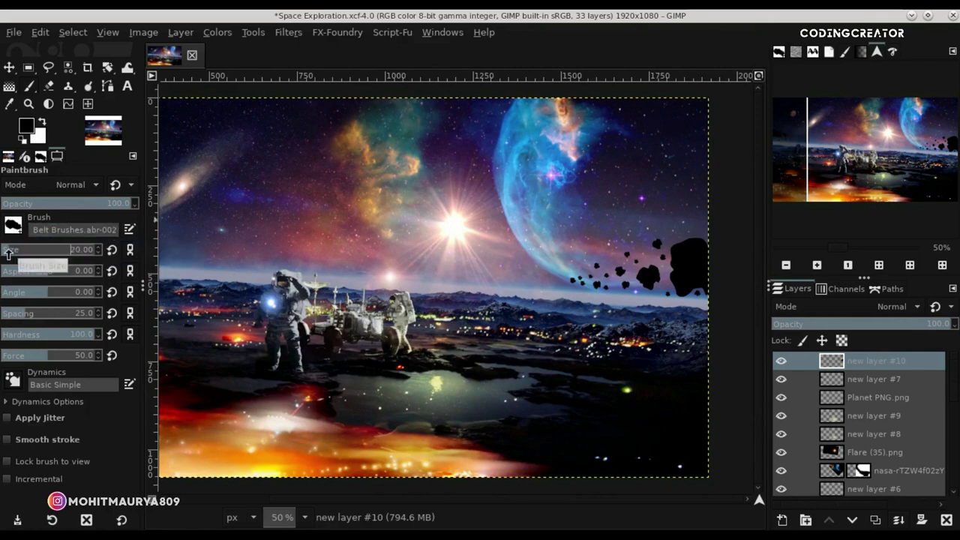
{"action": "left_click", "coordinate": [559, 283]}
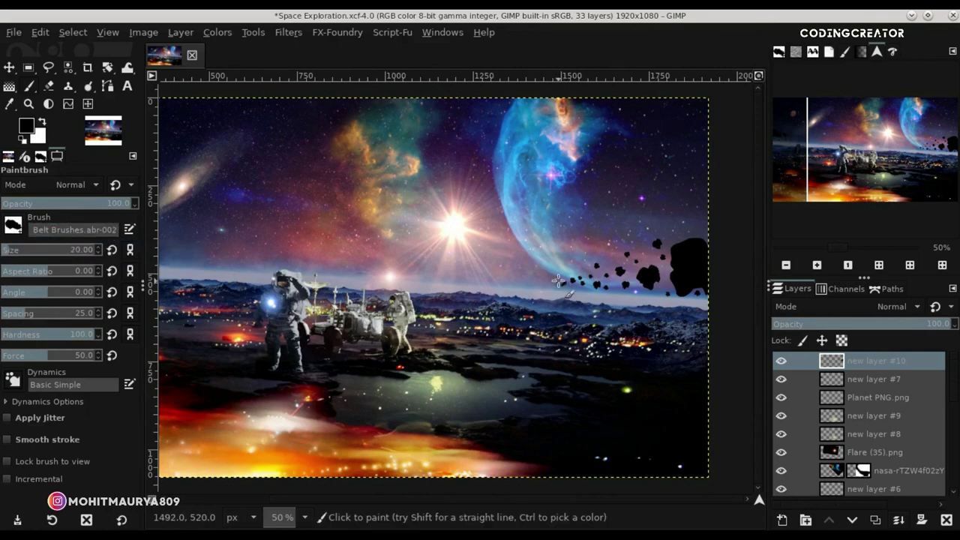
{"action": "left_click", "coordinate": [690, 245]}
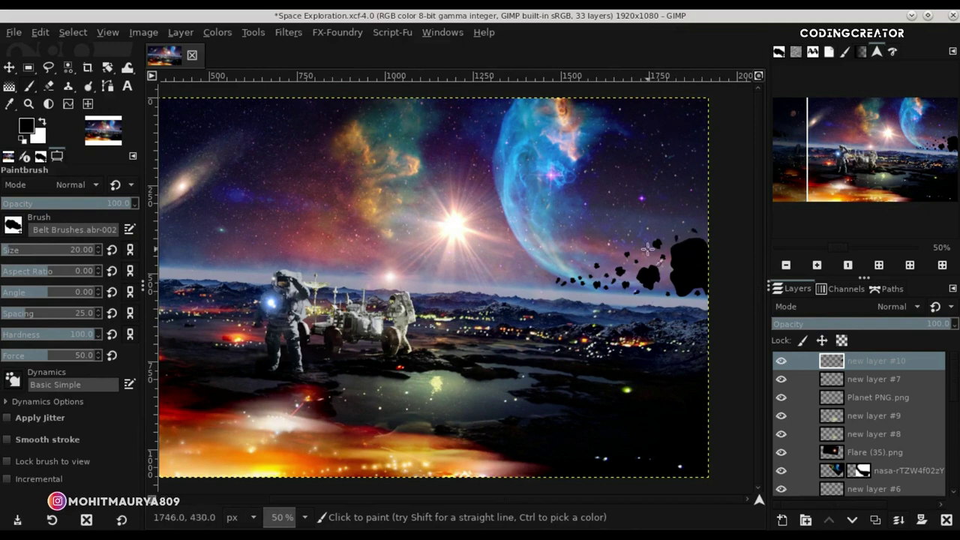
{"action": "left_click", "coordinate": [115, 229]}
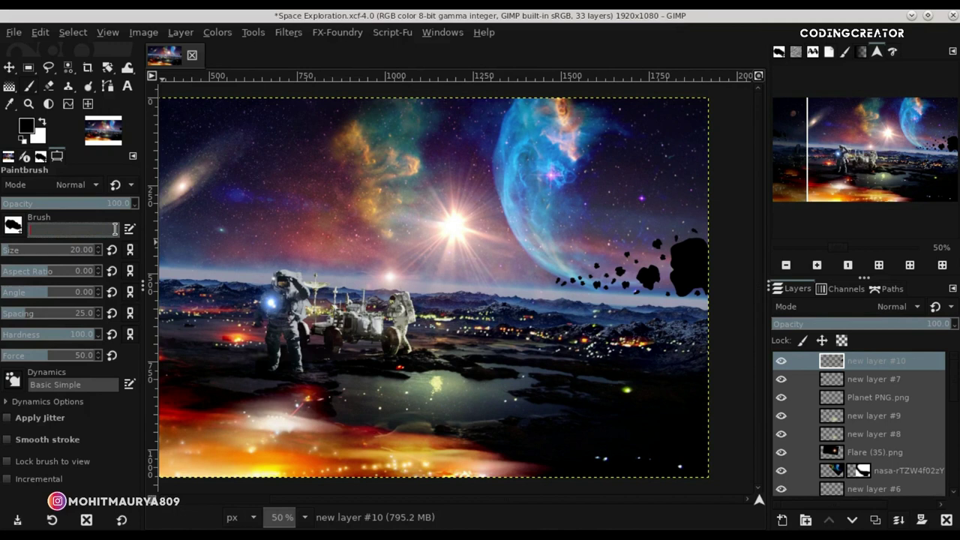
{"action": "left_click", "coordinate": [79, 237]}
{"action": "left_click", "coordinate": [58, 234]}
{"action": "type", "text": "2"}
{"action": "key", "text": "BackSpace"}
{"action": "type", "text": "2"}
{"action": "left_click", "coordinate": [53, 313]}
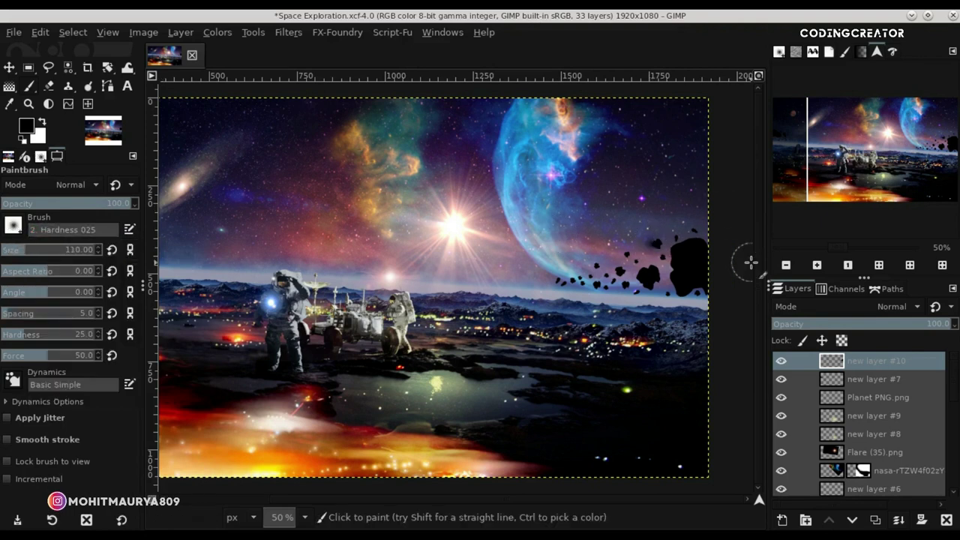
{"action": "left_click", "coordinate": [52, 88]}
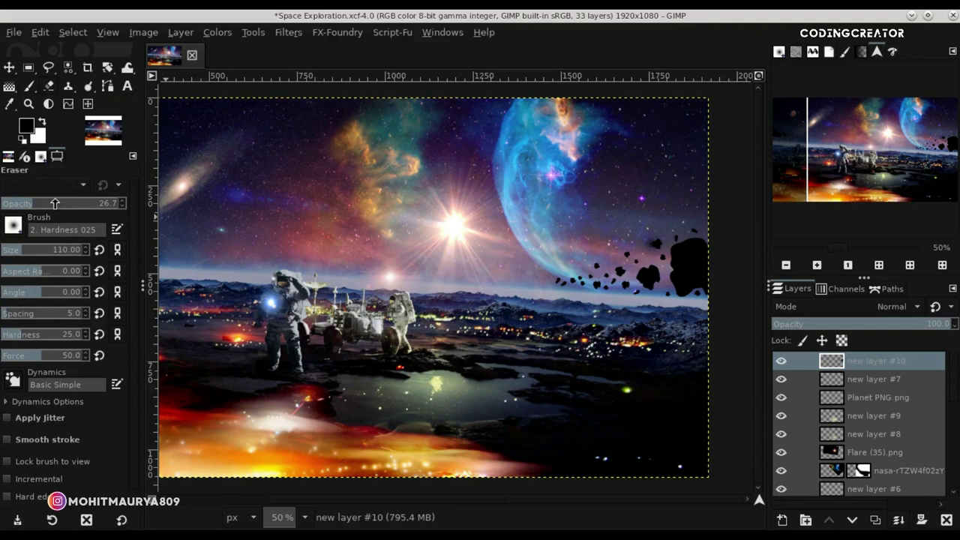
{"action": "scroll", "coordinate": [654, 244], "scroll_direction": "up", "scroll_amount": 2, "text": "ctrl"}
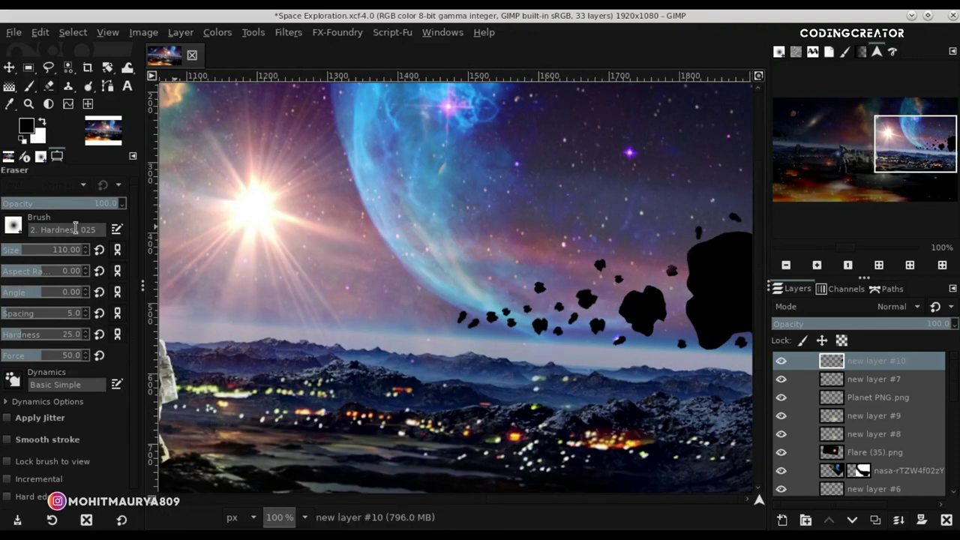
{"action": "left_click", "coordinate": [99, 228]}
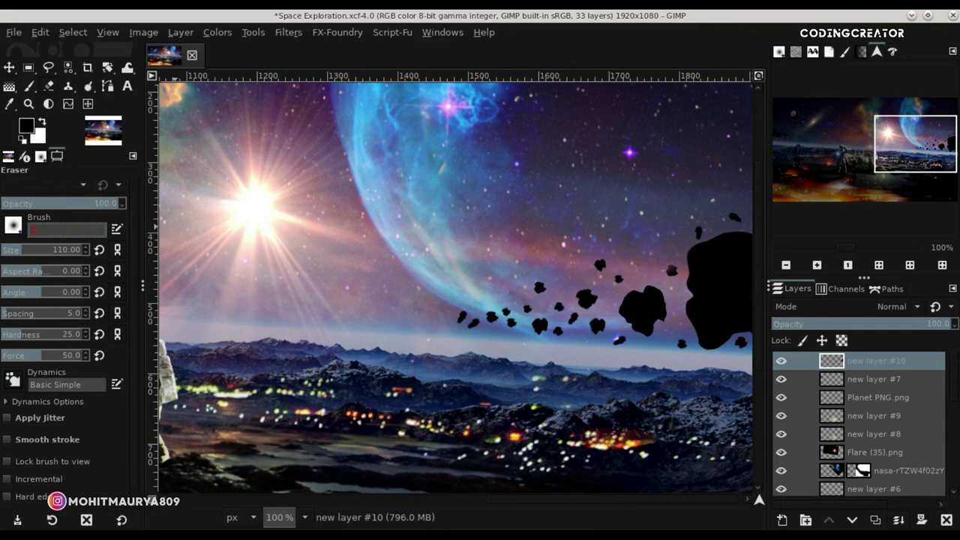
{"action": "left_click", "coordinate": [90, 269]}
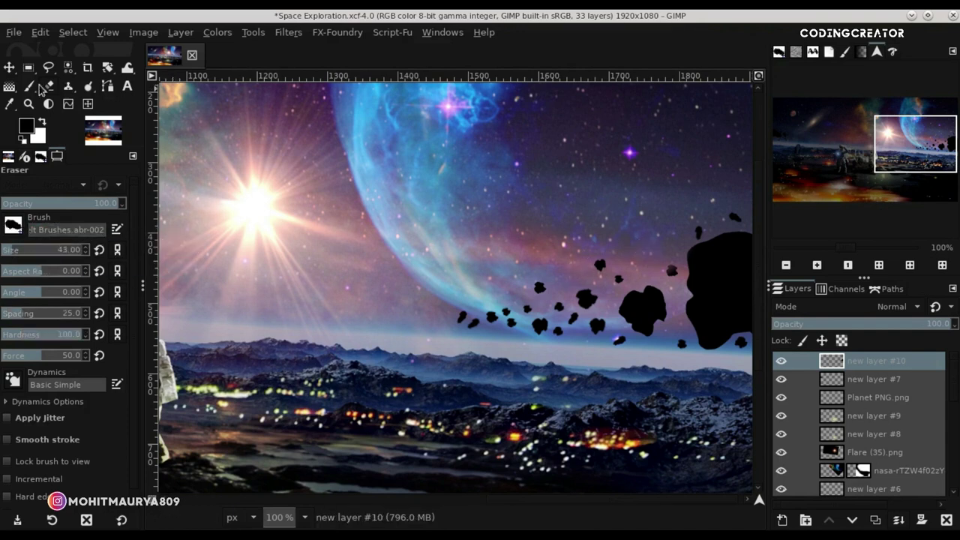
{"action": "left_click", "coordinate": [30, 87]}
{"action": "scroll", "coordinate": [647, 252], "scroll_direction": "down", "scroll_amount": 4}
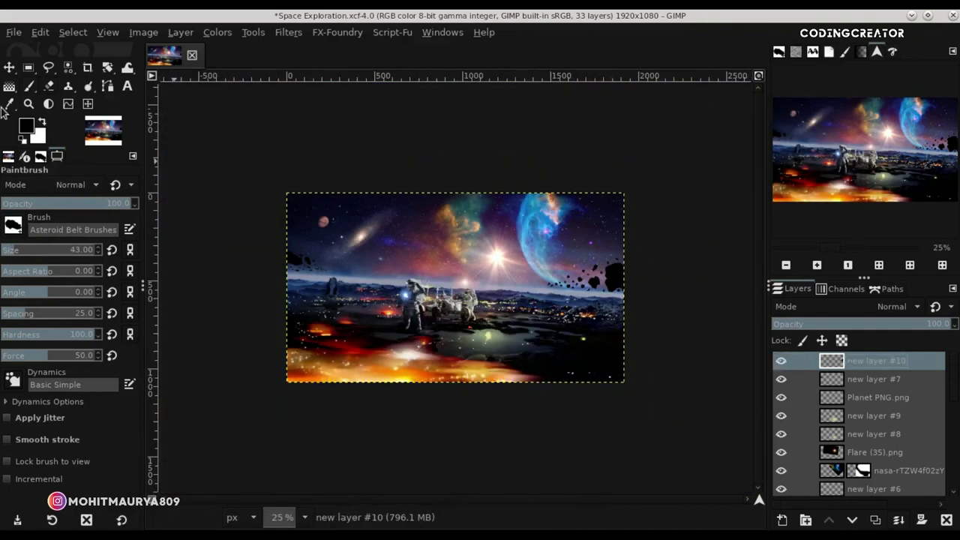
Nudge the asteroid layer new layer #10 and crop it to its content.
{"action": "left_click", "coordinate": [9, 69]}
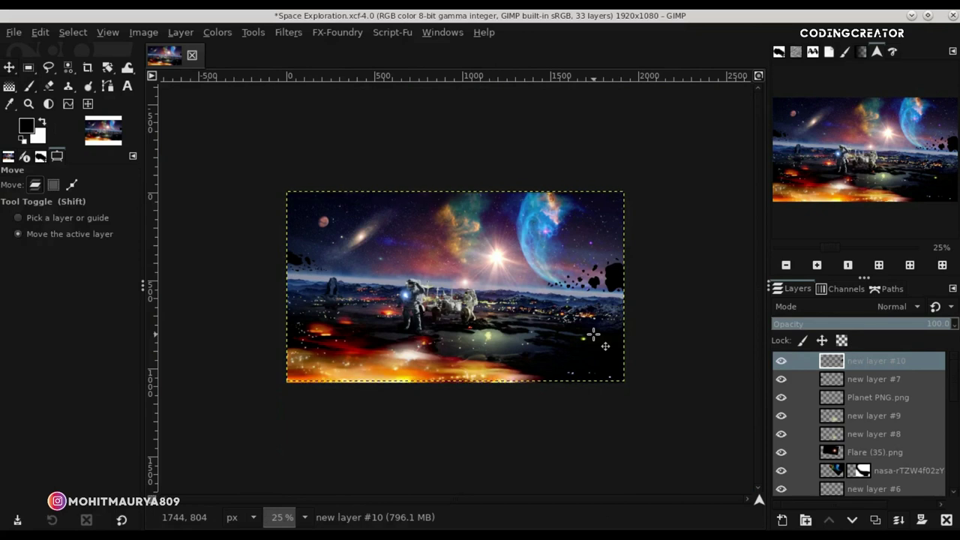
{"action": "key", "text": "Up"}
{"action": "key", "text": "Up"}
{"action": "key", "text": "Up"}
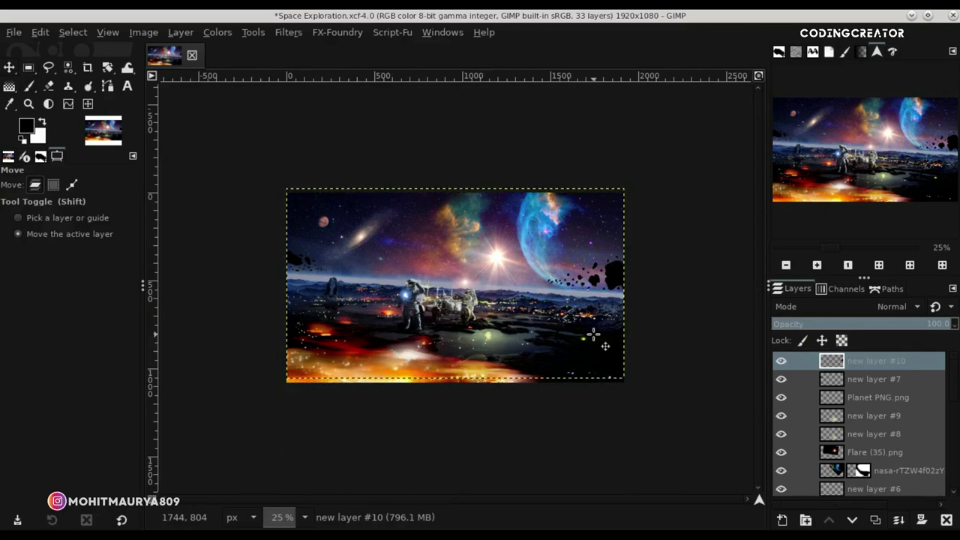
{"action": "key", "text": "Left"}
{"action": "left_click", "coordinate": [184, 34]}
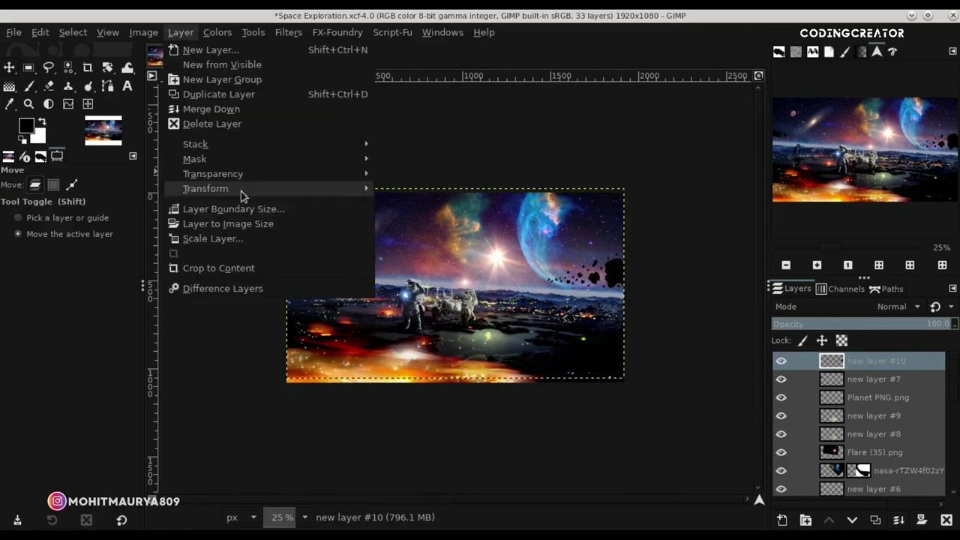
{"action": "left_click", "coordinate": [249, 271]}
Scale the asteroid cluster on new layer #10 down to about 369 × 171 px.
{"action": "left_click", "coordinate": [105, 72]}
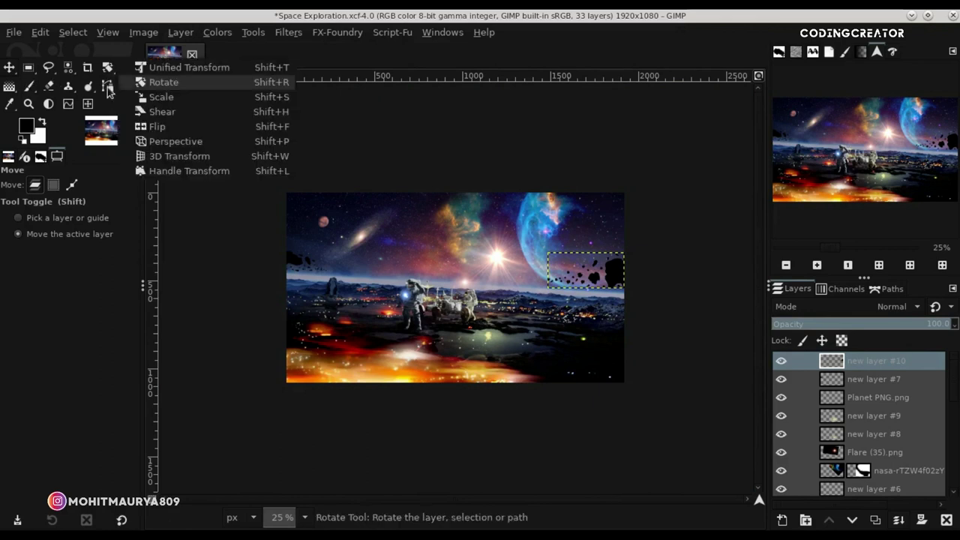
{"action": "left_click", "coordinate": [190, 105]}
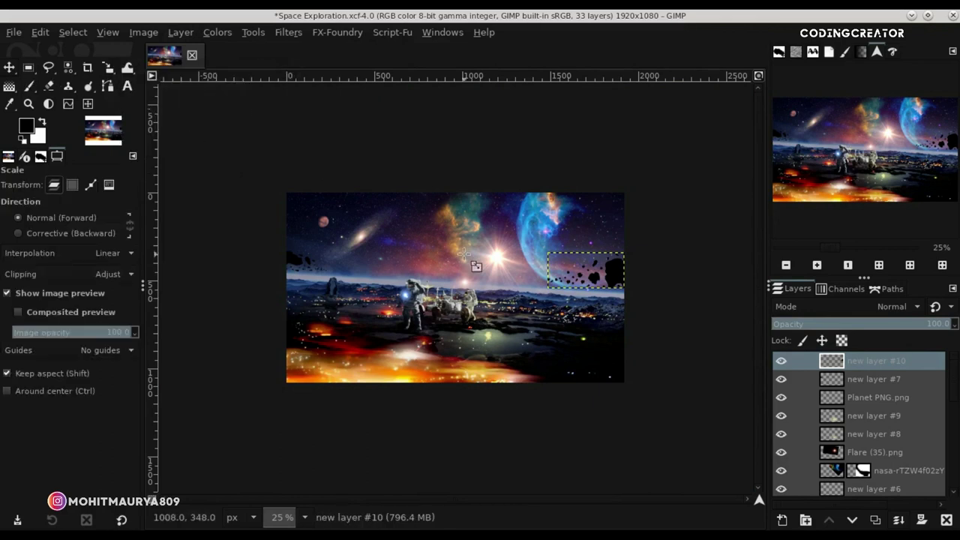
{"action": "left_click", "coordinate": [605, 279]}
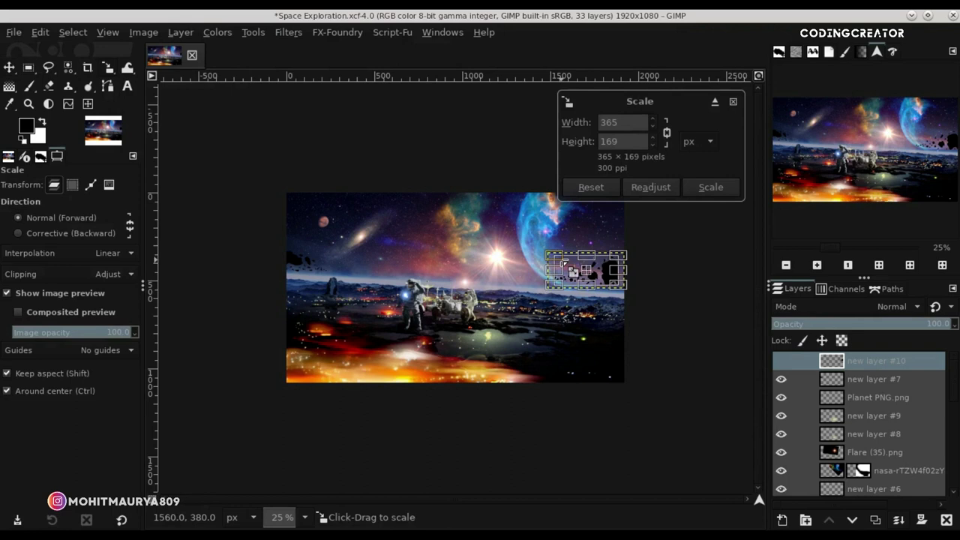
{"action": "left_click_drag", "start_coordinate": [570, 260], "coordinate": [569, 259]}
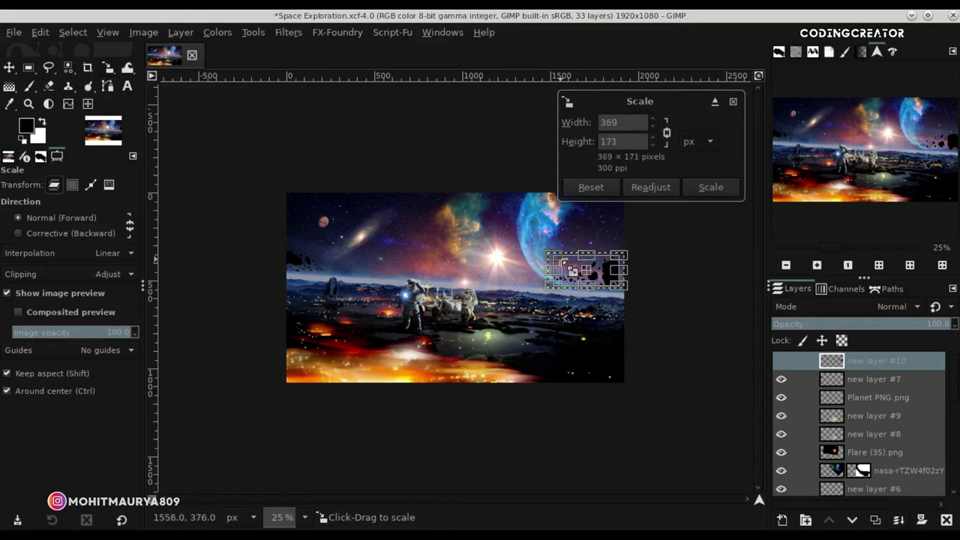
{"action": "key", "text": "Return"}
Shift the asteroid fragments on new layer #10 slightly right.
{"action": "left_click", "coordinate": [9, 68]}
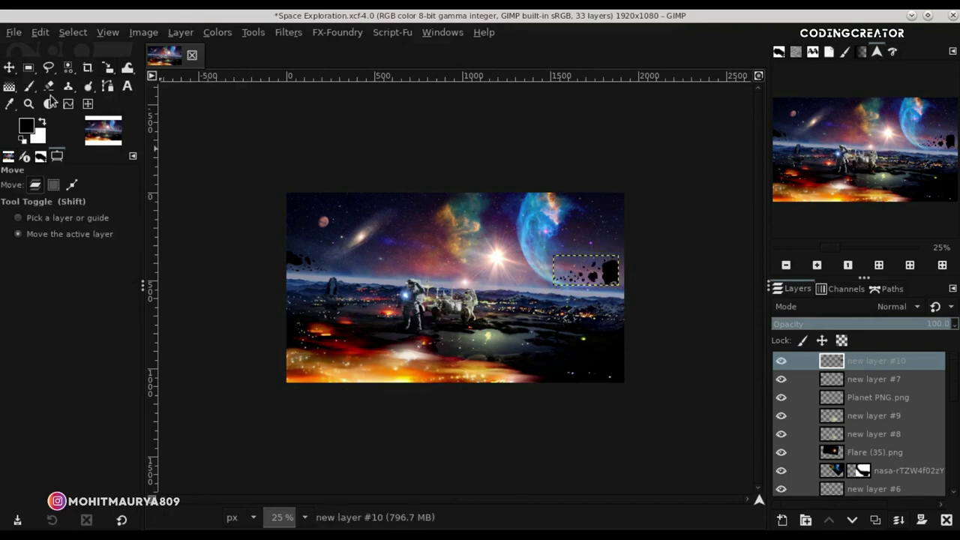
{"action": "left_click_drag", "start_coordinate": [561, 276], "coordinate": [568, 277]}
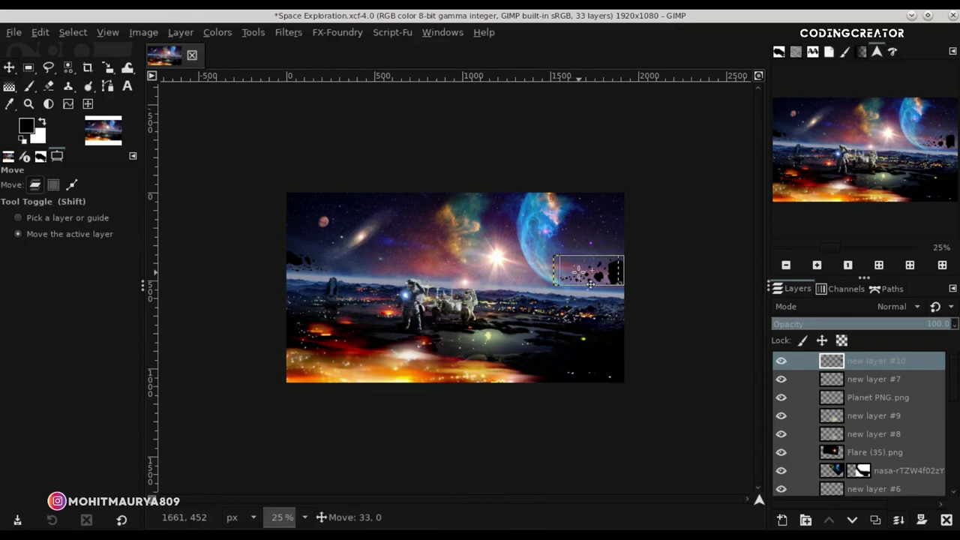
{"action": "left_click", "coordinate": [876, 380]}
{"action": "left_click", "coordinate": [856, 361]}
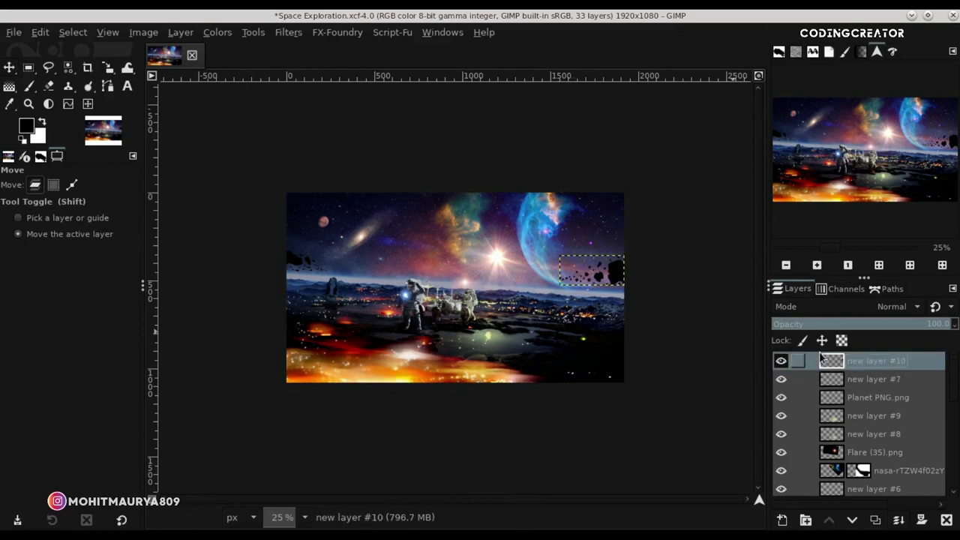
{"action": "left_click", "coordinate": [758, 74]}
Save Space Exploration and select new layer #7.
{"action": "key", "text": "ctrl+s"}
{"action": "key", "text": "grave"}
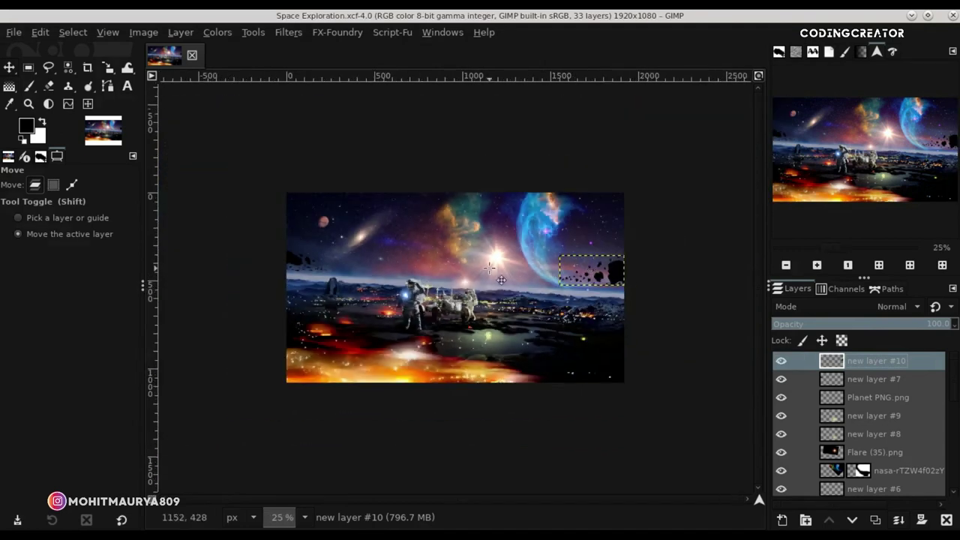
{"action": "left_click", "coordinate": [871, 379]}
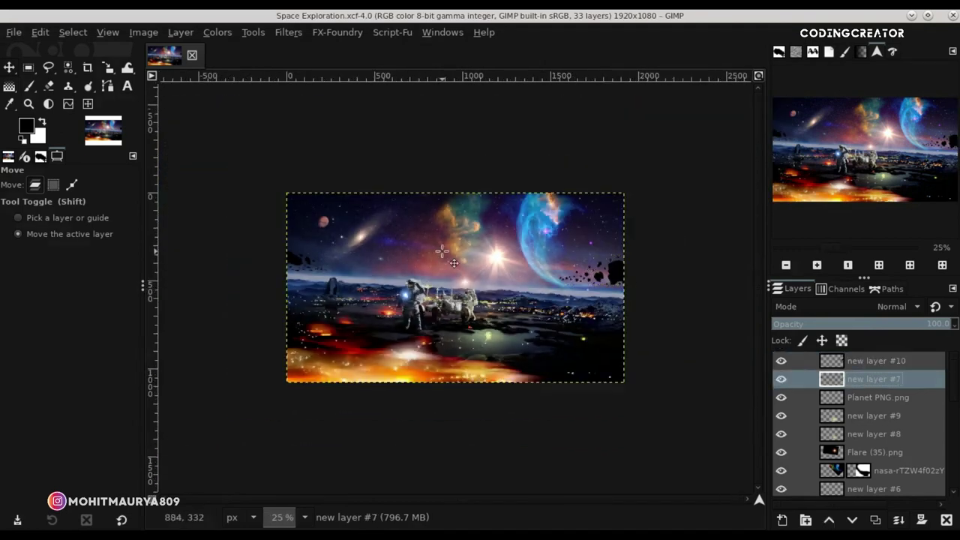
Inspect Levels on new layer #7 without changes, then compare its visibility zoomed in.
{"action": "left_click", "coordinate": [219, 32]}
{"action": "left_click", "coordinate": [242, 166]}
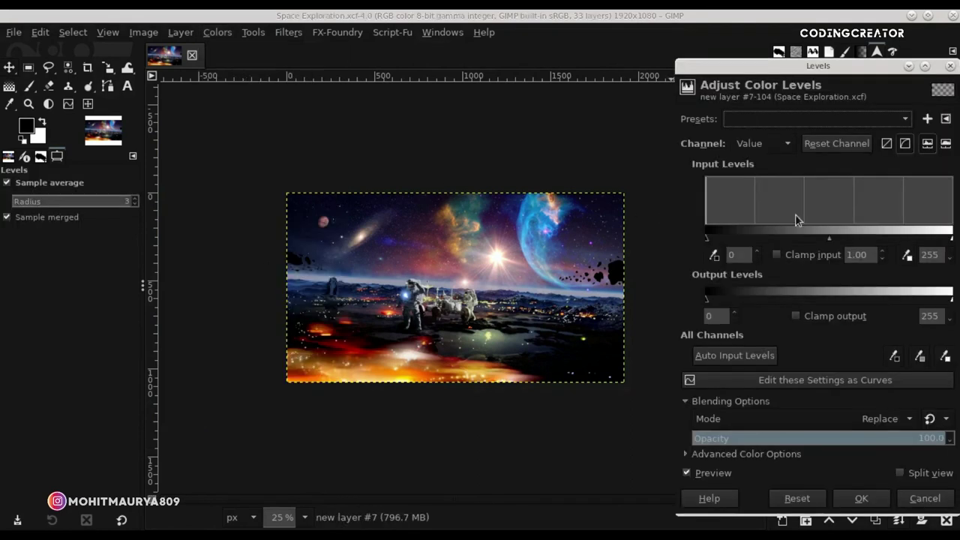
{"action": "left_click", "coordinate": [768, 148]}
{"action": "left_click", "coordinate": [768, 153]}
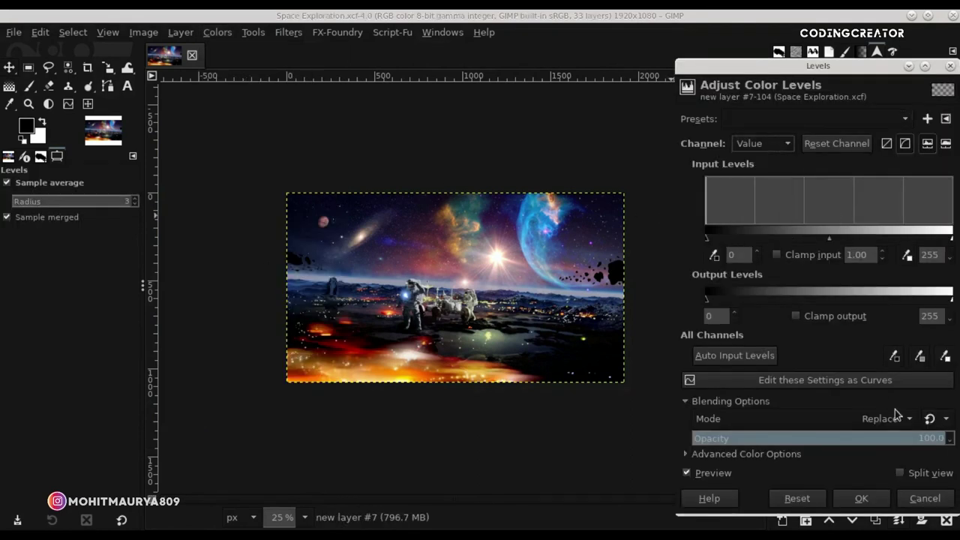
{"action": "left_click", "coordinate": [925, 498]}
{"action": "left_click", "coordinate": [782, 379]}
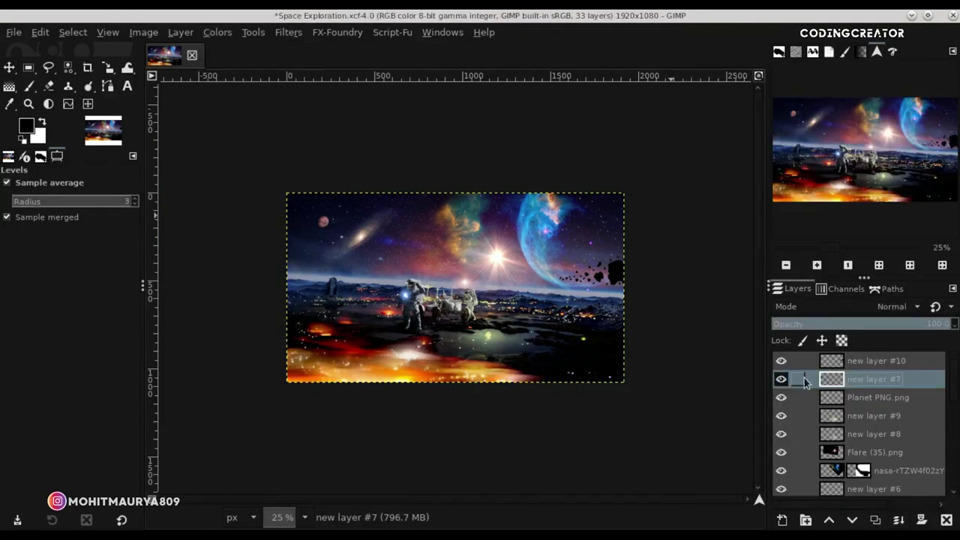
{"action": "key", "text": "shift+2"}
{"action": "scroll", "coordinate": [289, 258], "scroll_direction": "down", "scroll_amount": 1}
{"action": "scroll", "coordinate": [289, 258], "scroll_direction": "up", "scroll_amount": 2}
Lift new layer #7's black point to output 24 with Curves.
{"action": "left_click", "coordinate": [216, 32]}
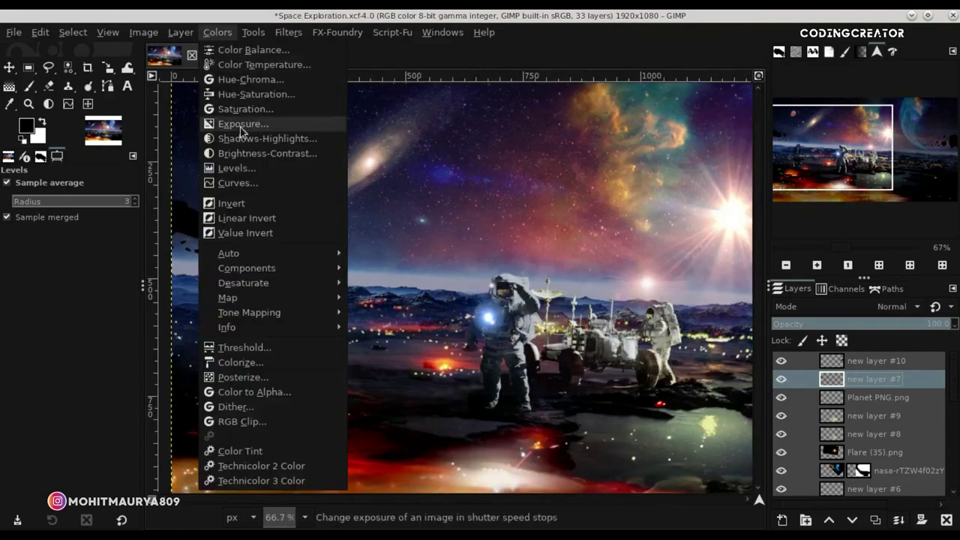
{"action": "left_click", "coordinate": [250, 186]}
{"action": "left_click_drag", "start_coordinate": [675, 343], "coordinate": [677, 322]}
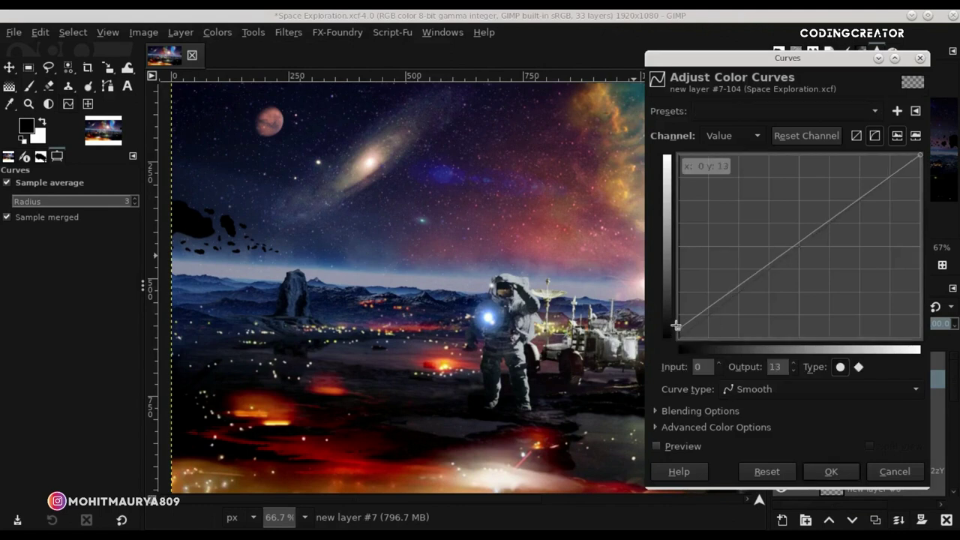
{"action": "left_click", "coordinate": [665, 446]}
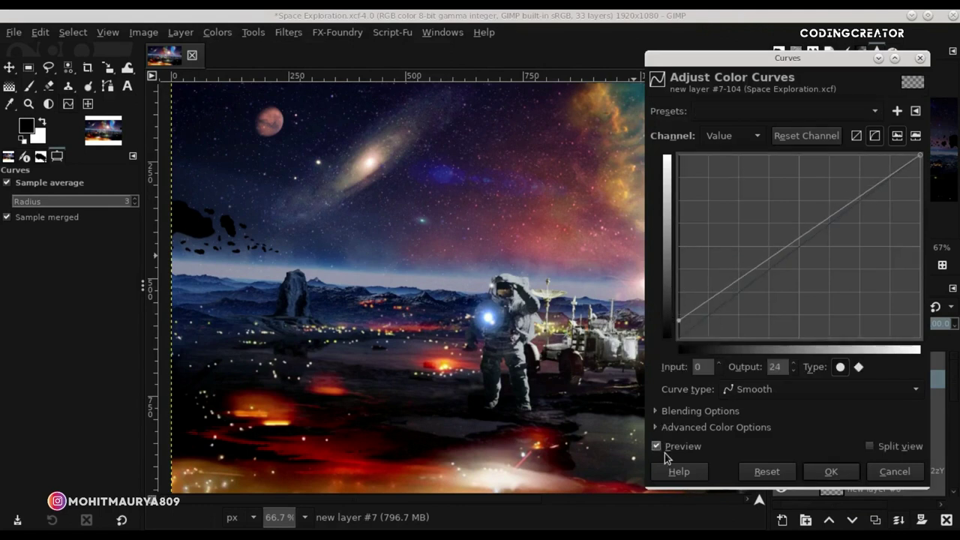
{"action": "left_click_drag", "start_coordinate": [677, 323], "coordinate": [674, 322]}
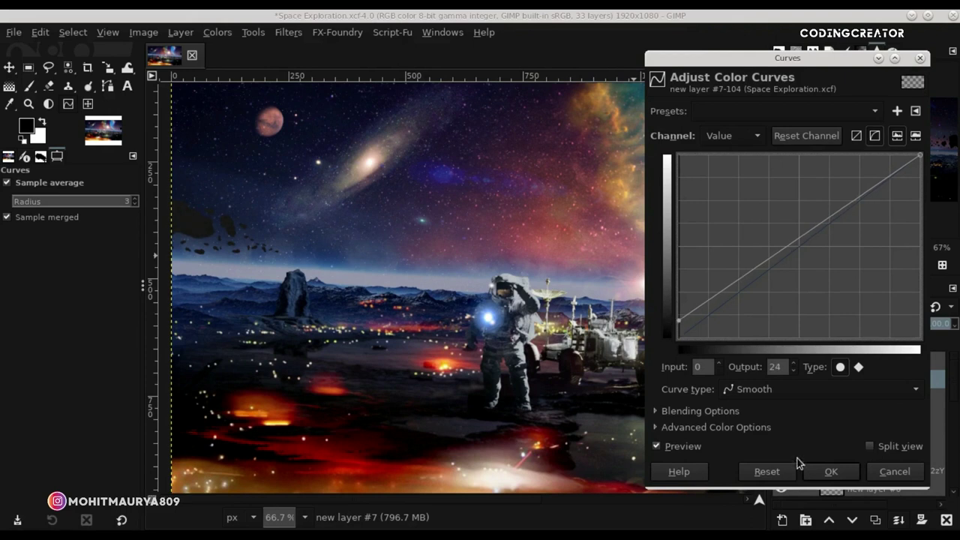
{"action": "left_click", "coordinate": [826, 471]}
Lower new layer #7's opacity to about 91%.
{"action": "left_click_drag", "start_coordinate": [908, 330], "coordinate": [904, 330]}
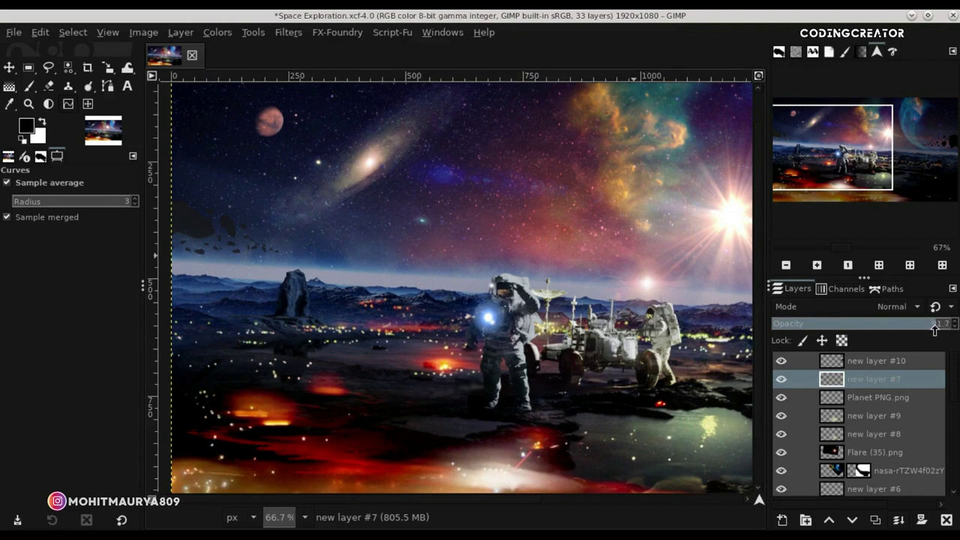
{"action": "left_click", "coordinate": [611, 321]}
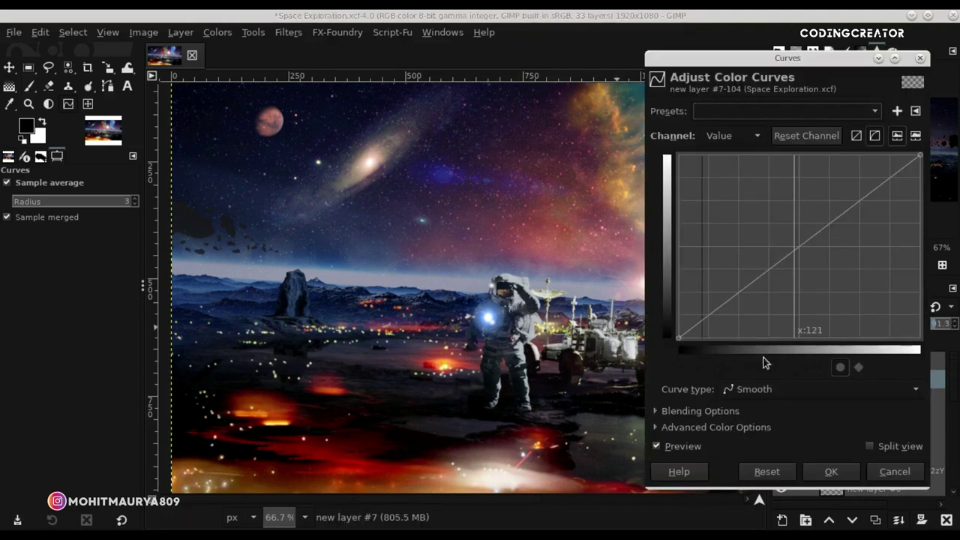
{"action": "left_click", "coordinate": [886, 470]}
{"action": "left_click", "coordinate": [9, 68]}
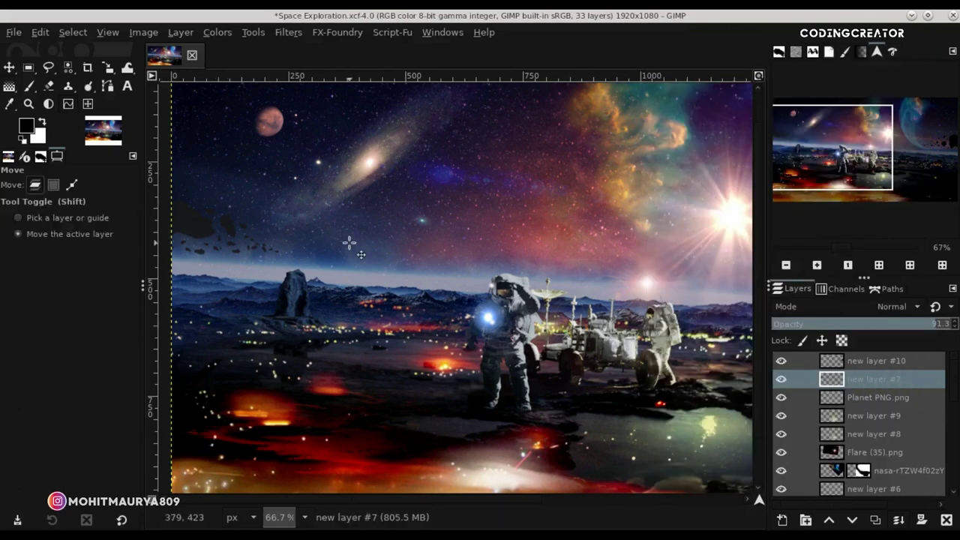
{"action": "scroll", "coordinate": [350, 242], "scroll_direction": "down", "scroll_amount": 2}
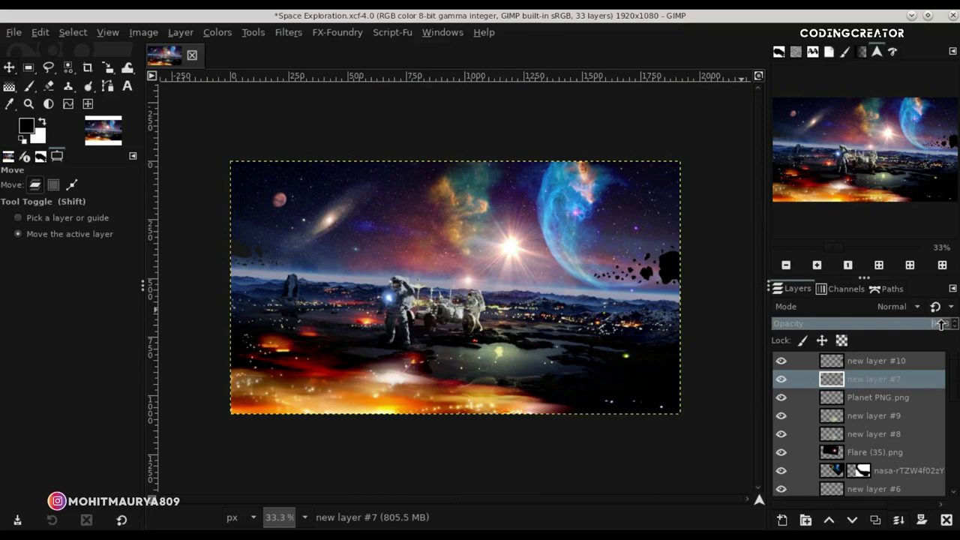
Raise new layer #10's Curves black endpoint to output about 21.
{"action": "left_click", "coordinate": [864, 361]}
{"action": "left_click", "coordinate": [217, 32]}
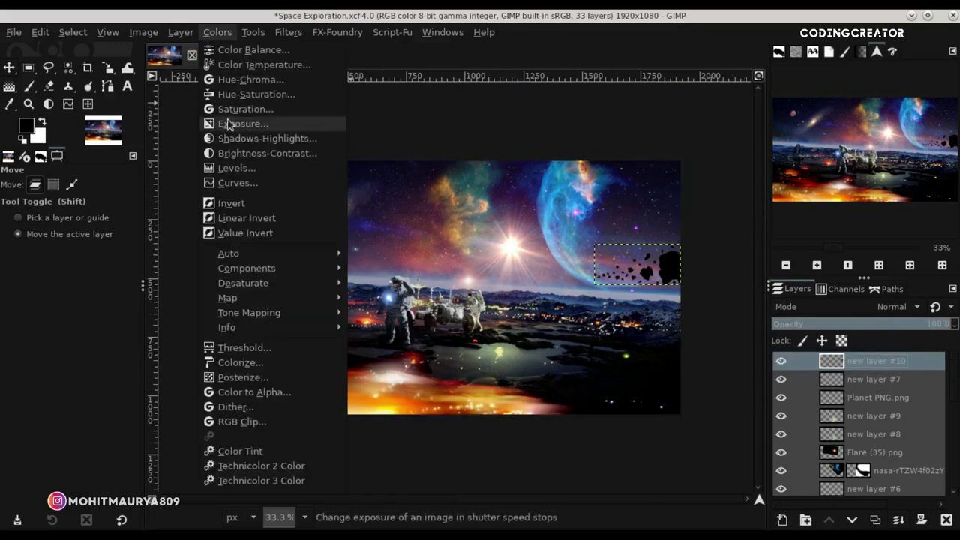
{"action": "left_click", "coordinate": [233, 182]}
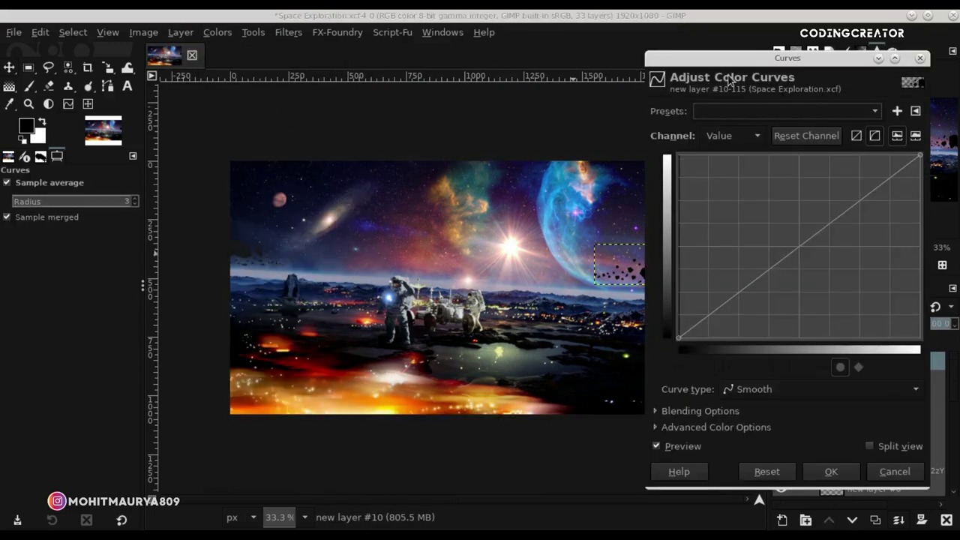
{"action": "left_click_drag", "start_coordinate": [772, 58], "coordinate": [195, 66]}
{"action": "left_click_drag", "start_coordinate": [90, 346], "coordinate": [86, 330]}
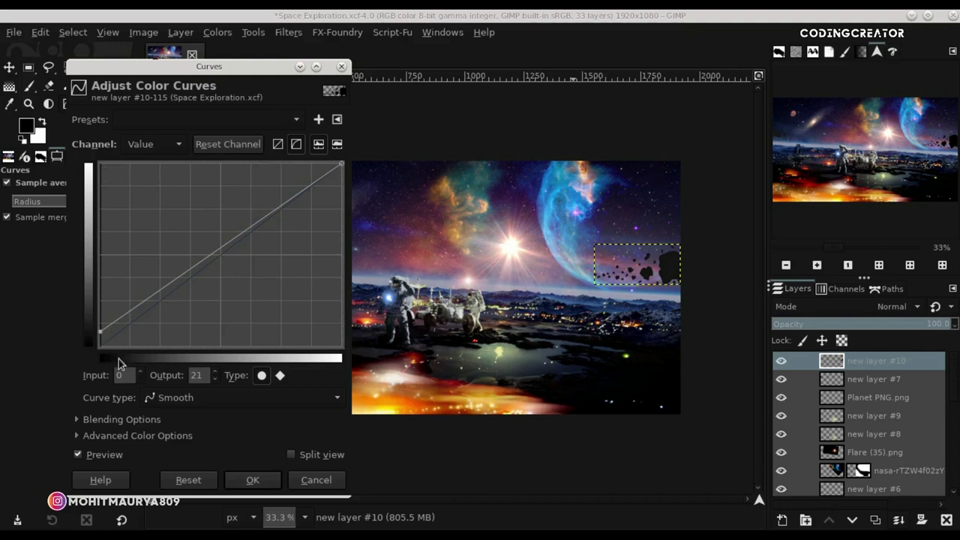
{"action": "left_click", "coordinate": [248, 473]}
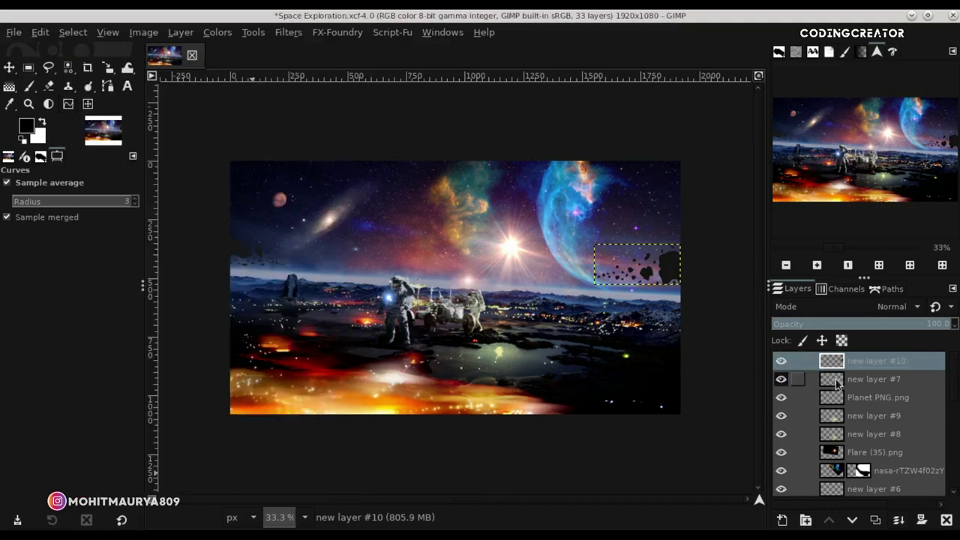
{"action": "key", "text": "Page_Down"}
{"action": "left_click", "coordinate": [214, 32]}
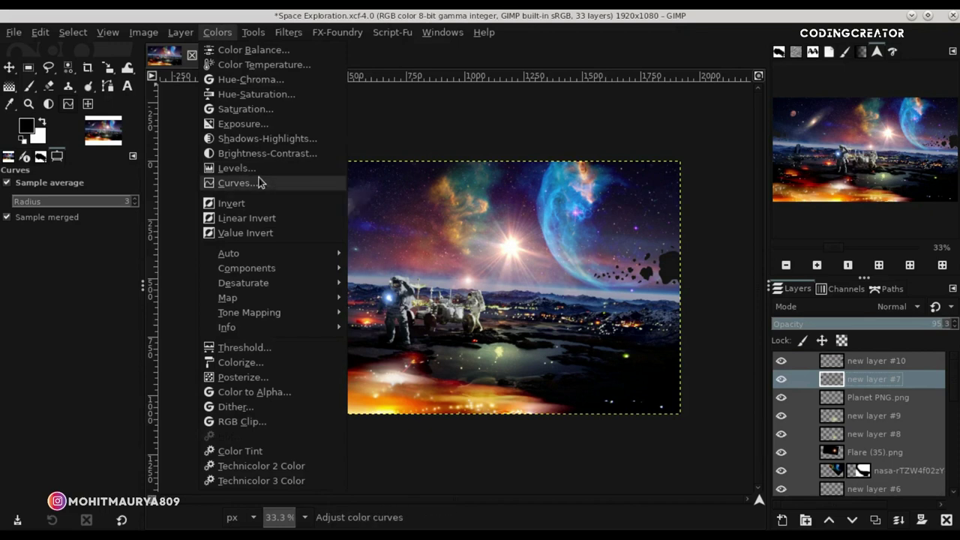
Pull new layer #7's Curves highlight endpoint down to output 144.
{"action": "left_click", "coordinate": [258, 178]}
{"action": "left_click_drag", "start_coordinate": [203, 73], "coordinate": [468, 127]}
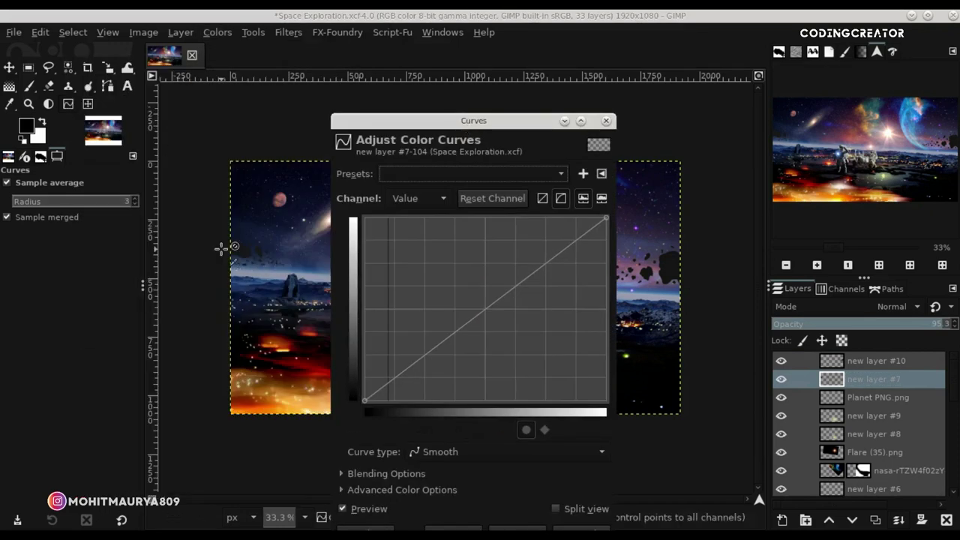
{"action": "scroll", "coordinate": [222, 247], "scroll_direction": "up", "scroll_amount": 2}
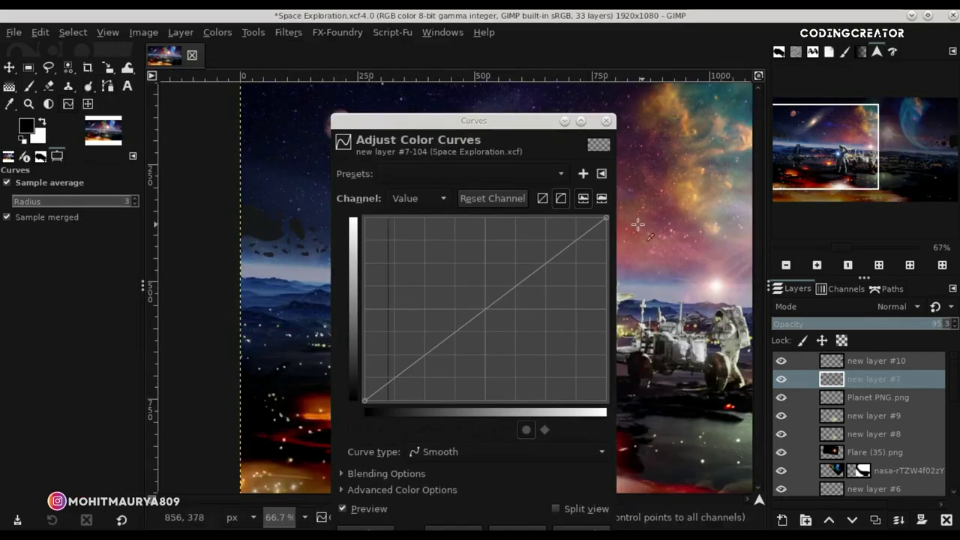
{"action": "left_click", "coordinate": [604, 216]}
{"action": "left_click_drag", "start_coordinate": [604, 216], "coordinate": [622, 298]}
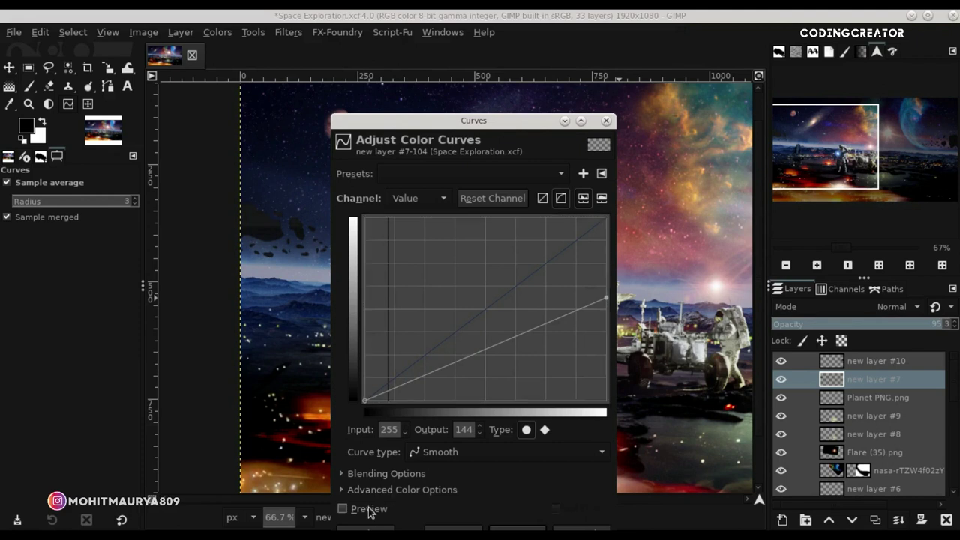
{"action": "scroll", "coordinate": [728, 239], "scroll_direction": "down", "scroll_amount": 1}
{"action": "scroll", "coordinate": [728, 239], "scroll_direction": "down", "scroll_amount": 1}
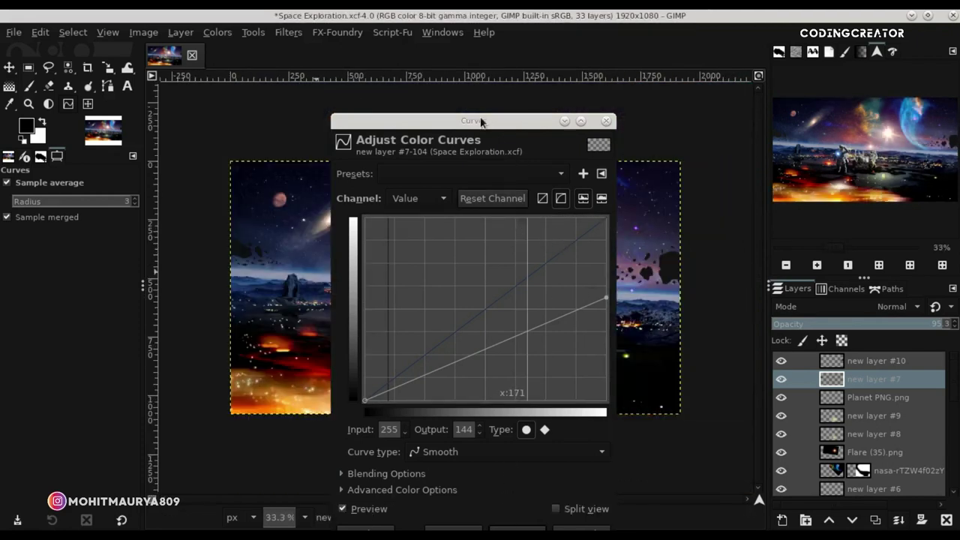
{"action": "left_click_drag", "start_coordinate": [481, 121], "coordinate": [481, 75]}
{"action": "left_click", "coordinate": [548, 492]}
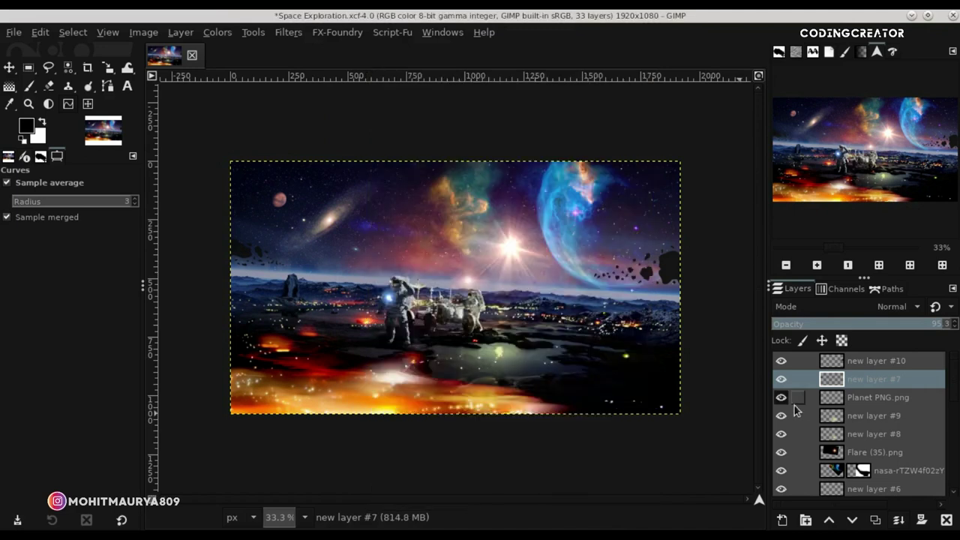
{"action": "left_click", "coordinate": [828, 365]}
{"action": "left_click", "coordinate": [759, 75]}
Save, then move the asteroid fragments right and down toward the sky's edge.
{"action": "key", "text": "ctrl+s"}
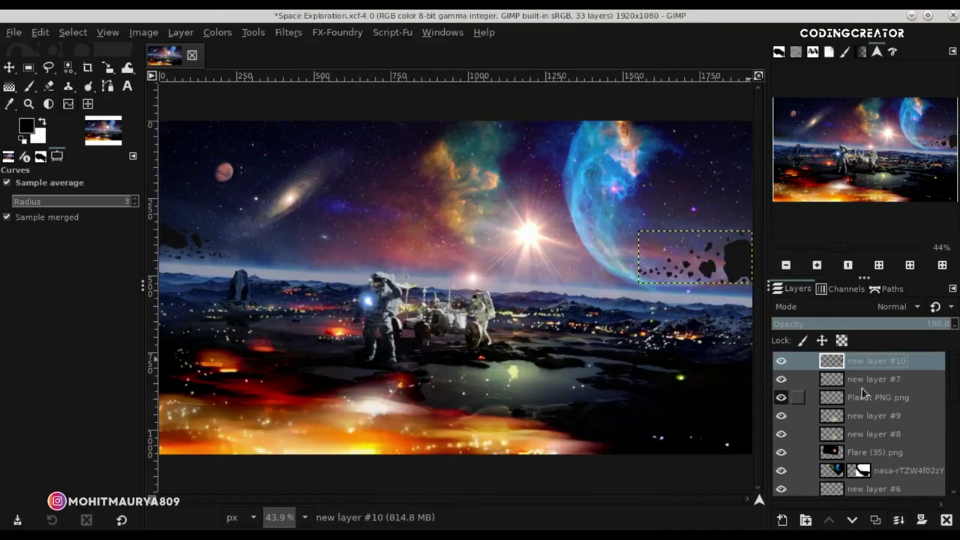
{"action": "left_click", "coordinate": [673, 251]}
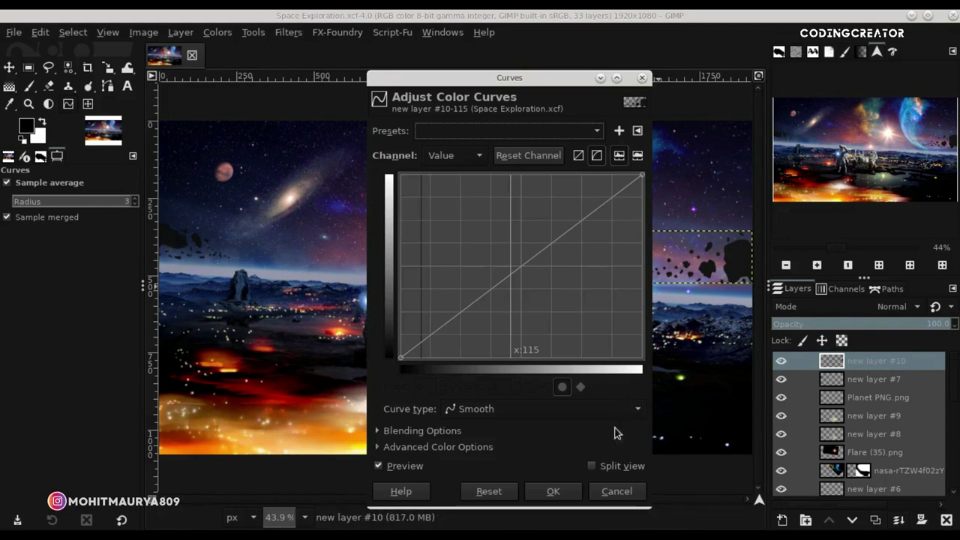
{"action": "left_click", "coordinate": [615, 490]}
{"action": "left_click", "coordinate": [11, 68]}
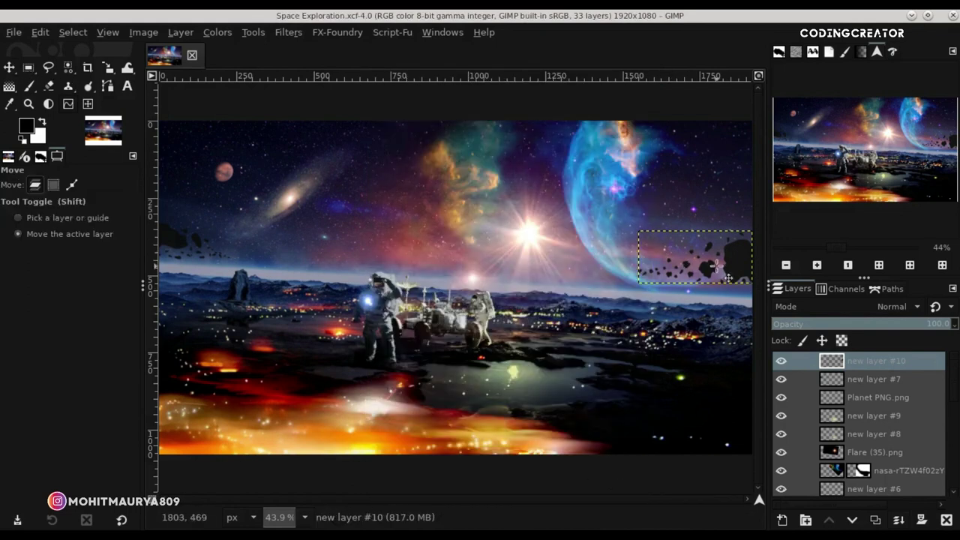
{"action": "left_click_drag", "start_coordinate": [716, 264], "coordinate": [740, 272]}
{"action": "key", "text": "minus"}
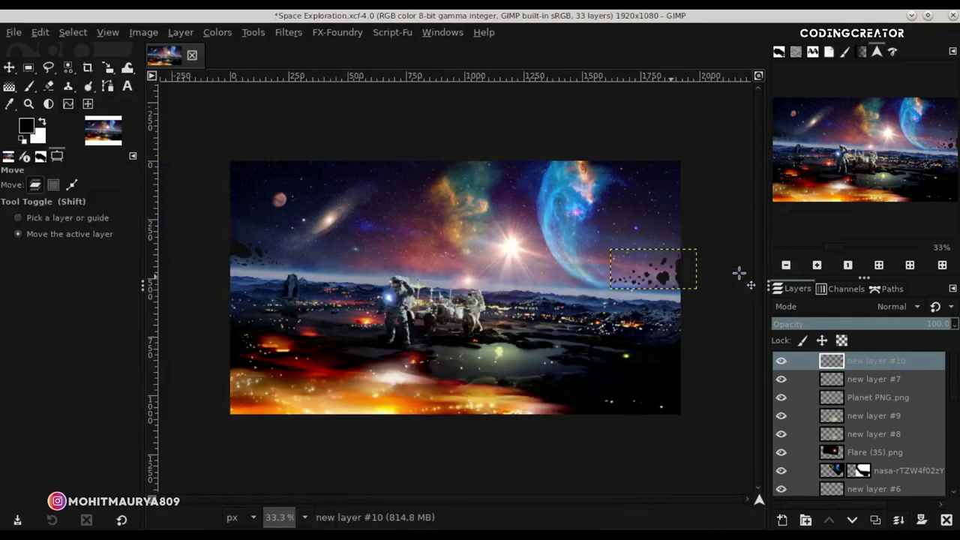
{"action": "left_click_drag", "start_coordinate": [673, 271], "coordinate": [680, 276]}
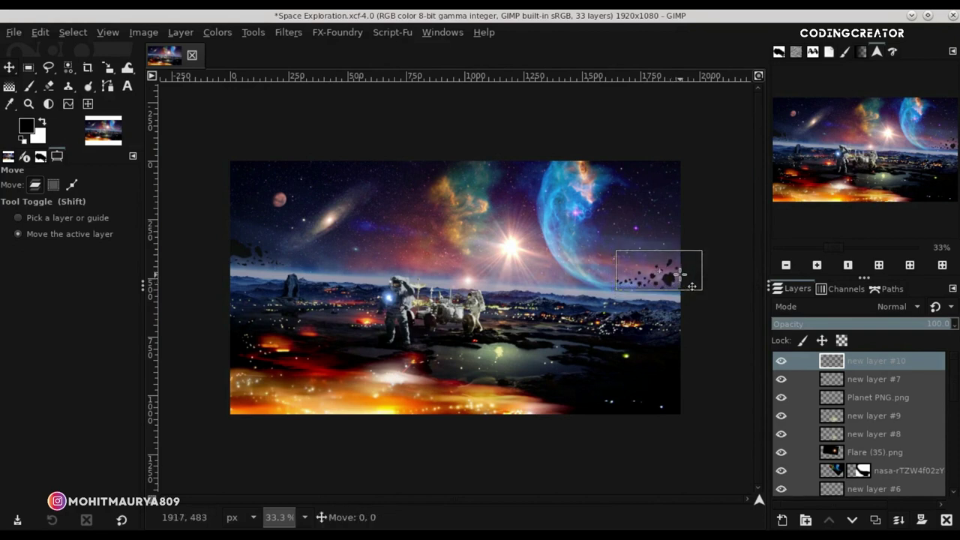
Expand new layer #10 to the full 1920×1080 image size with Layer to Image Size.
{"action": "left_click", "coordinate": [874, 379]}
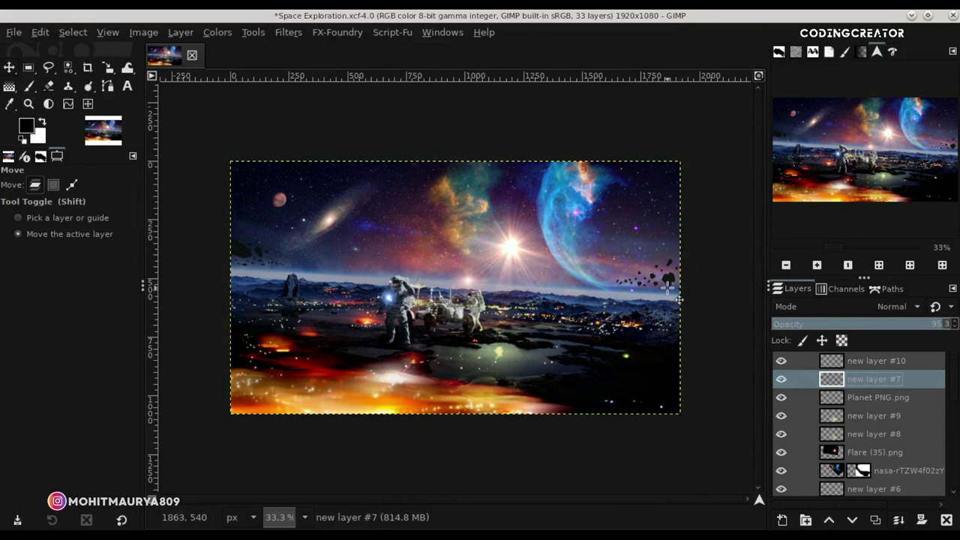
{"action": "left_click", "coordinate": [852, 360]}
{"action": "left_click_drag", "start_coordinate": [683, 272], "coordinate": [682, 272]}
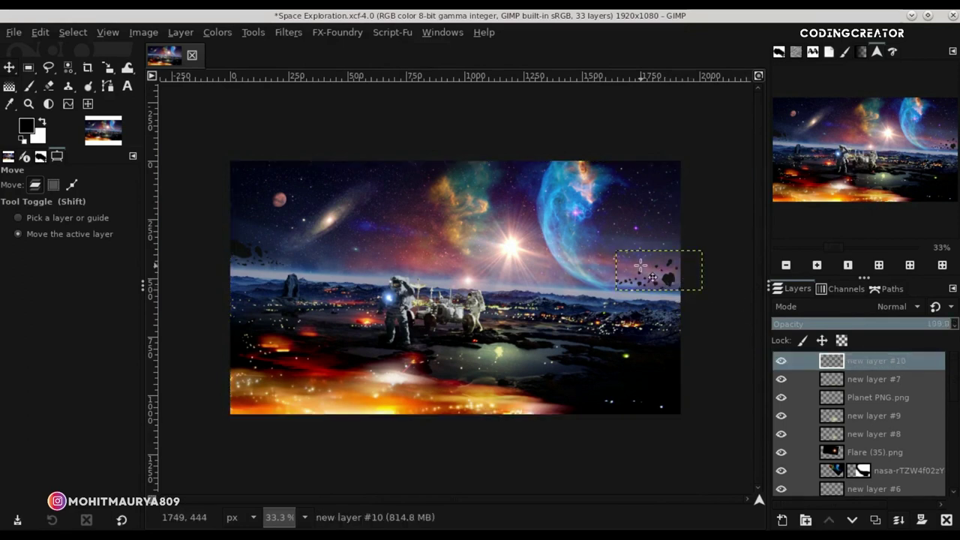
{"action": "scroll", "coordinate": [653, 267], "scroll_direction": "up", "scroll_amount": 2}
{"action": "left_click", "coordinate": [181, 34]}
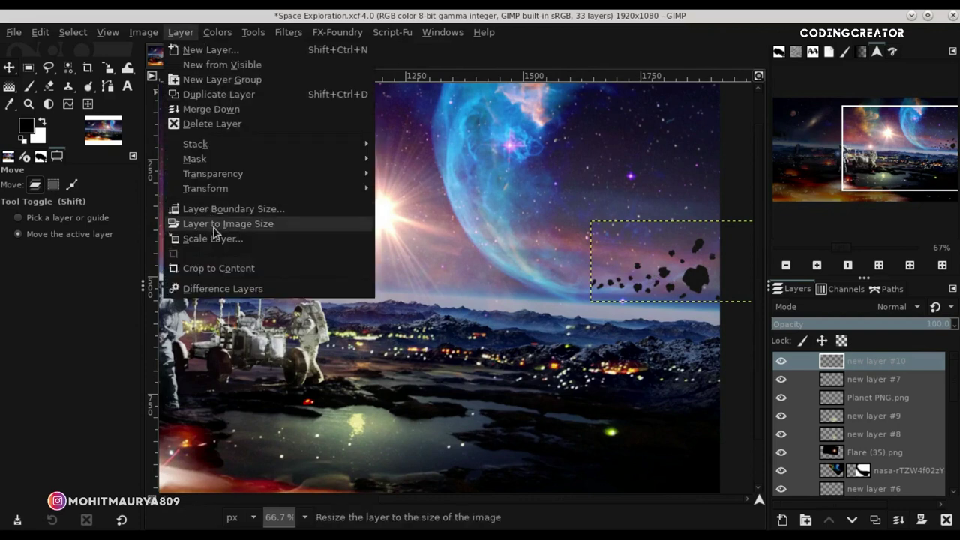
{"action": "left_click", "coordinate": [242, 223]}
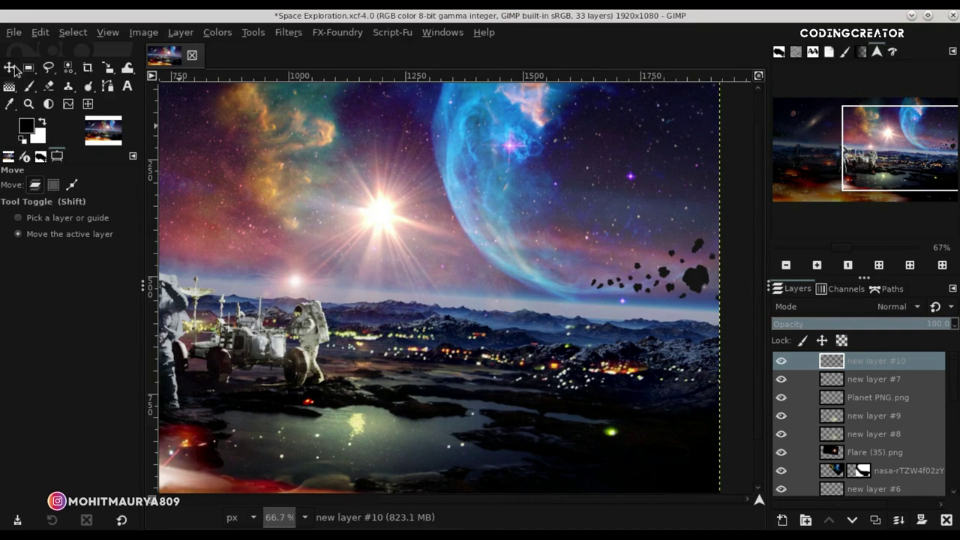
{"action": "scroll", "coordinate": [316, 198], "scroll_direction": "down", "scroll_amount": 2}
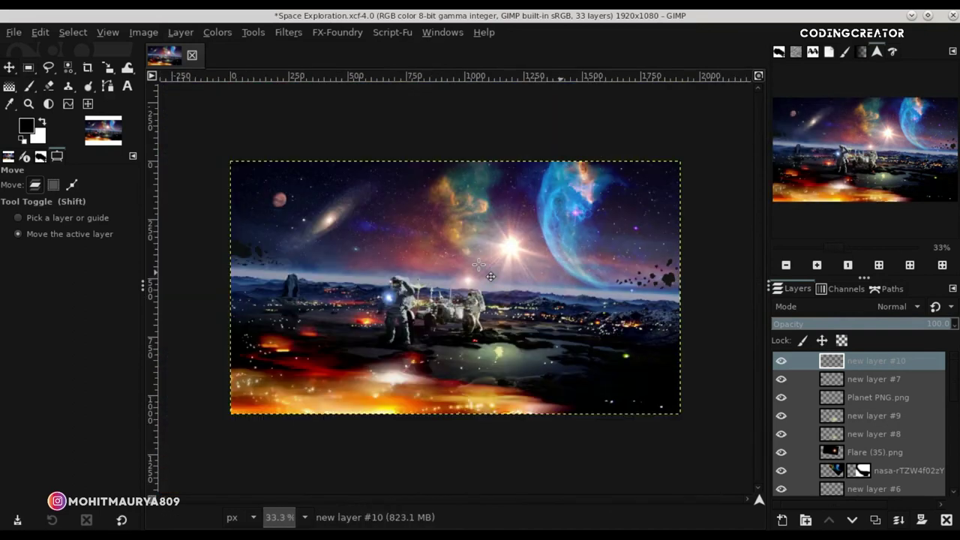
{"action": "left_click", "coordinate": [757, 78]}
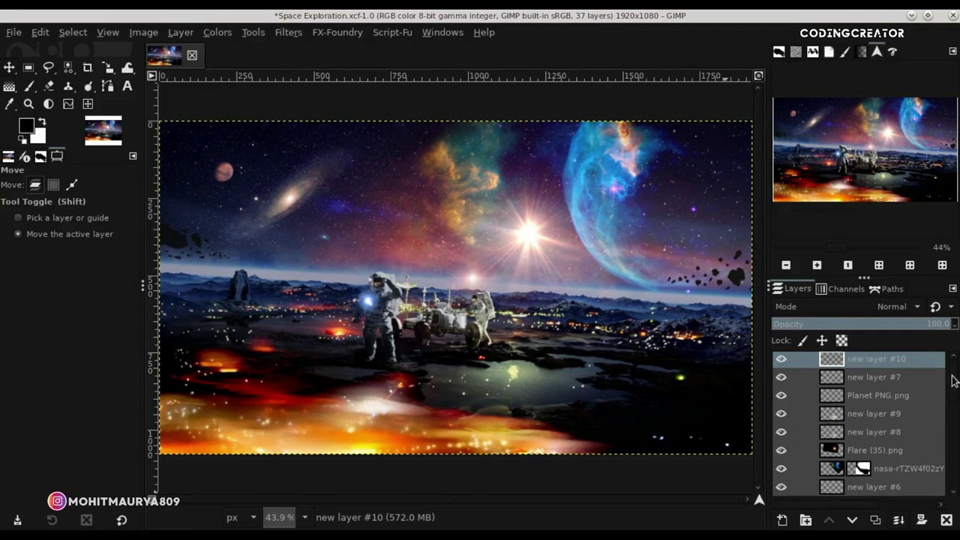
{"action": "scroll", "coordinate": [952, 394], "scroll_direction": "down", "scroll_amount": 5}
{"action": "left_click", "coordinate": [818, 433]}
{"action": "left_click", "coordinate": [782, 430]}
{"action": "left_click", "coordinate": [782, 431]}
{"action": "scroll", "coordinate": [949, 431], "scroll_direction": "down", "scroll_amount": 2}
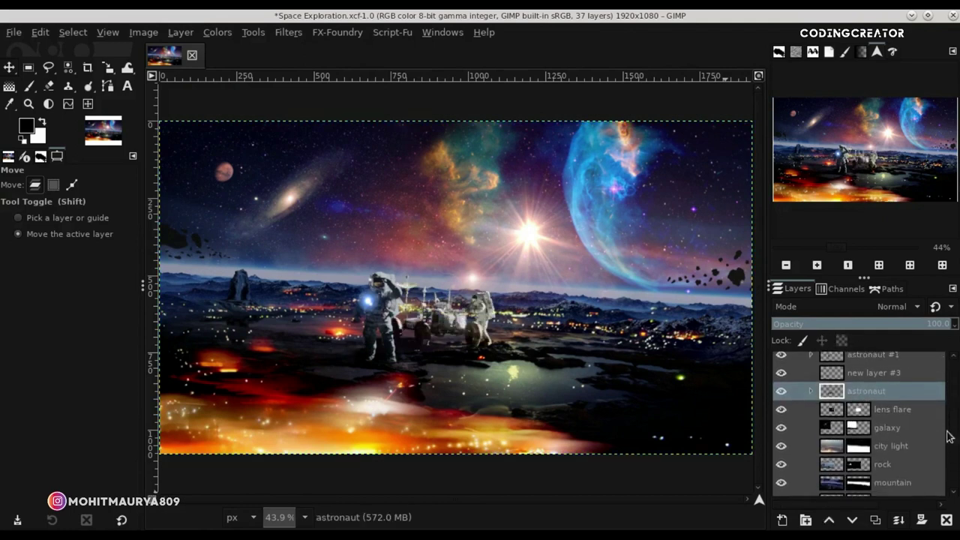
{"action": "left_click", "coordinate": [811, 391]}
{"action": "scroll", "coordinate": [874, 410], "scroll_direction": "down", "scroll_amount": 1}
{"action": "left_click", "coordinate": [874, 406]}
{"action": "left_click", "coordinate": [781, 405]}
{"action": "left_click", "coordinate": [781, 405]}
{"action": "left_click", "coordinate": [782, 423]}
{"action": "left_click", "coordinate": [782, 423]}
{"action": "left_click", "coordinate": [869, 390]}
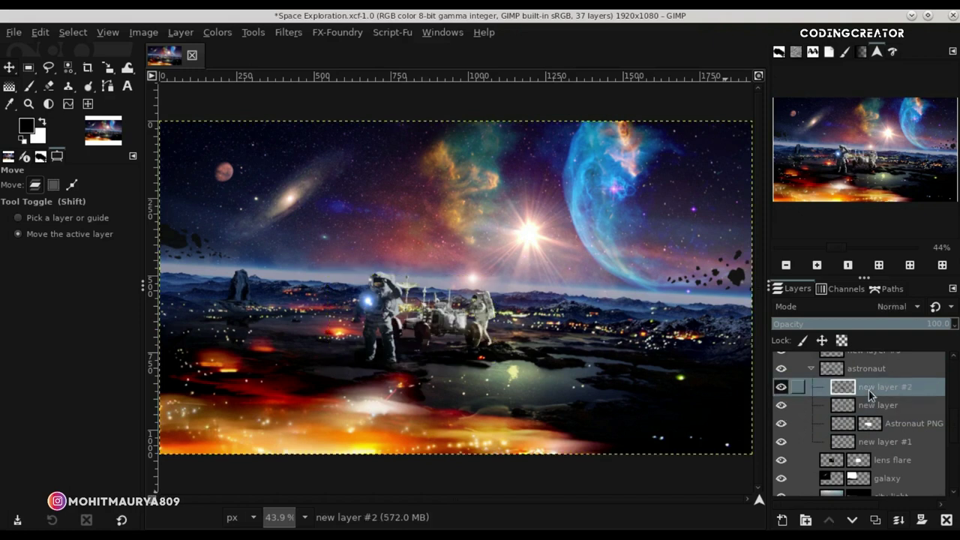
{"action": "left_click", "coordinate": [781, 386]}
{"action": "left_click", "coordinate": [781, 387]}
{"action": "scroll", "coordinate": [507, 332], "scroll_direction": "up", "scroll_amount": 3, "text": "ctrl"}
{"action": "scroll", "coordinate": [507, 332], "scroll_direction": "up", "scroll_amount": 1, "text": "ctrl"}
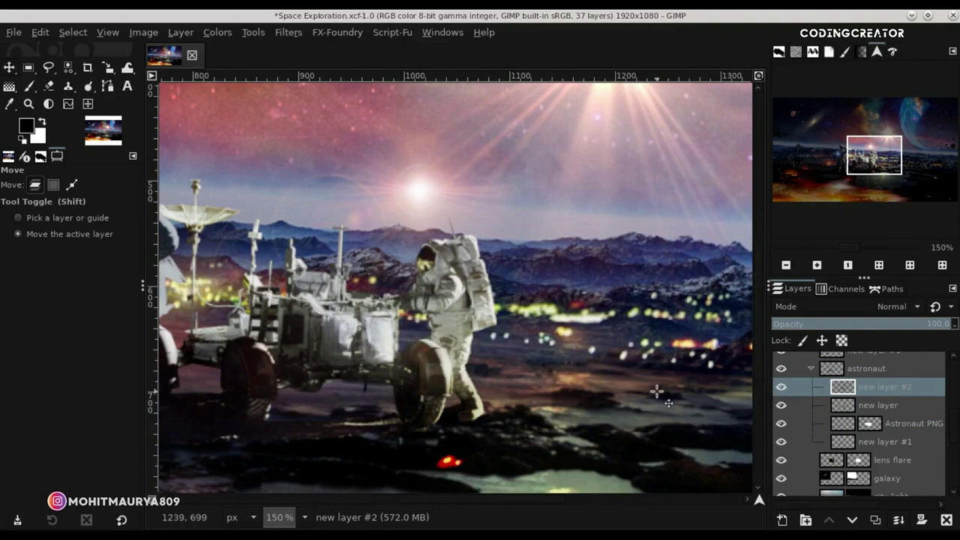
{"action": "left_click", "coordinate": [781, 387]}
{"action": "left_click", "coordinate": [781, 387]}
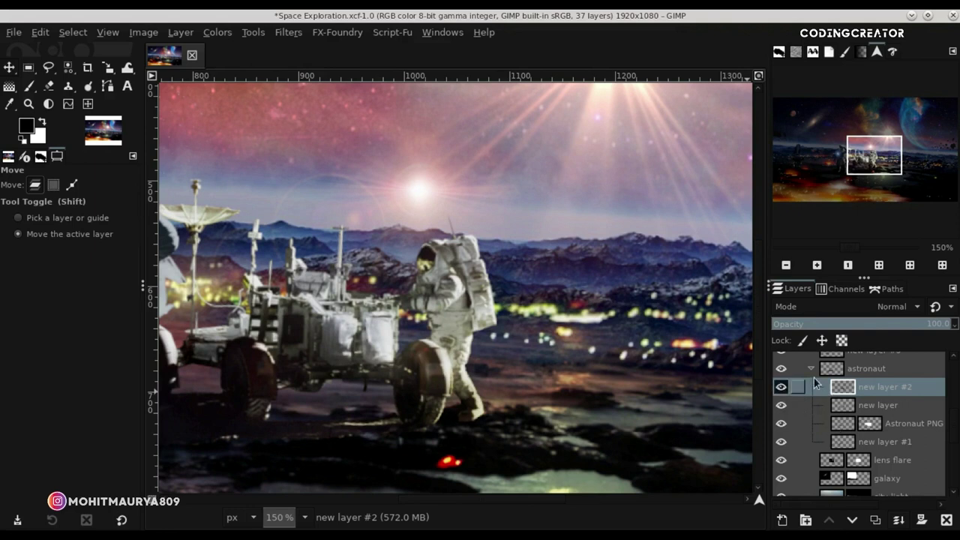
{"action": "left_click", "coordinate": [811, 369]}
{"action": "scroll", "coordinate": [952, 453], "scroll_direction": "up", "scroll_amount": 5}
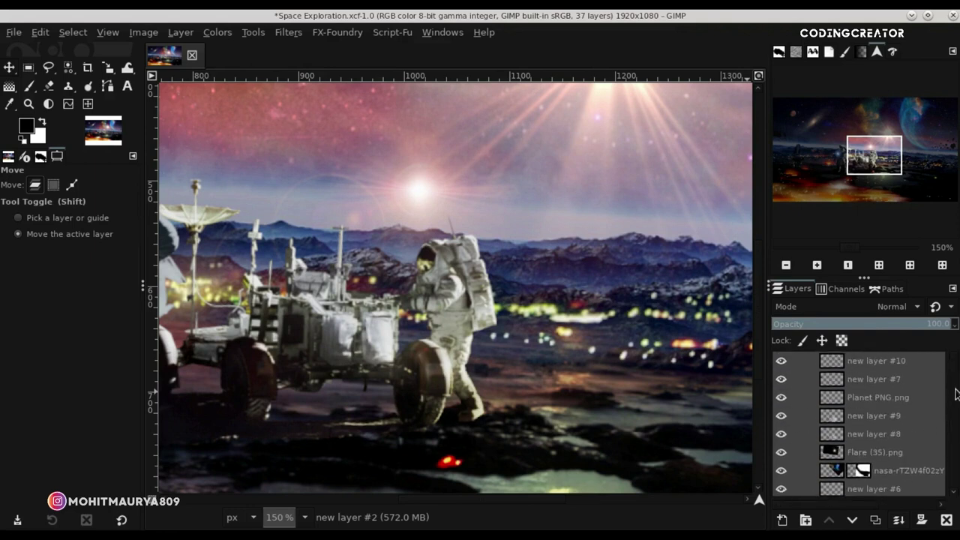
{"action": "left_click", "coordinate": [833, 363]}
{"action": "scroll", "coordinate": [665, 247], "scroll_direction": "down", "scroll_amount": 3}
Put new layers #10 and #7 into Layer Group #2 and collapse it.
{"action": "scroll", "coordinate": [665, 247], "scroll_direction": "down", "scroll_amount": 1}
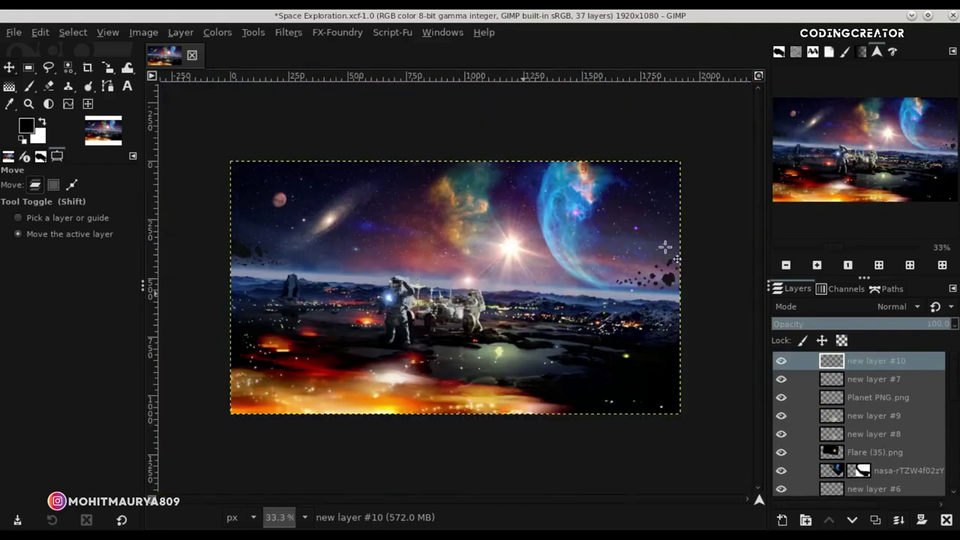
{"action": "left_click", "coordinate": [758, 77]}
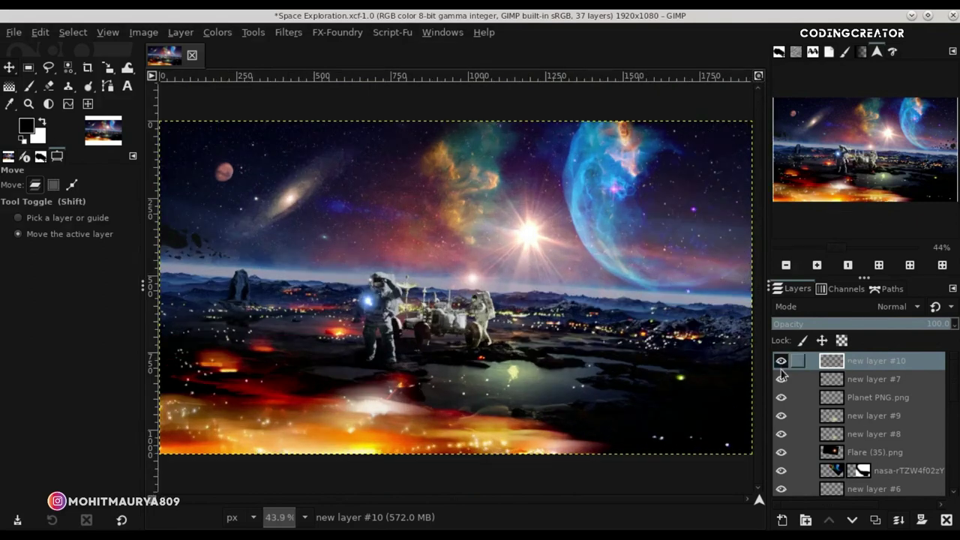
{"action": "left_click", "coordinate": [806, 520]}
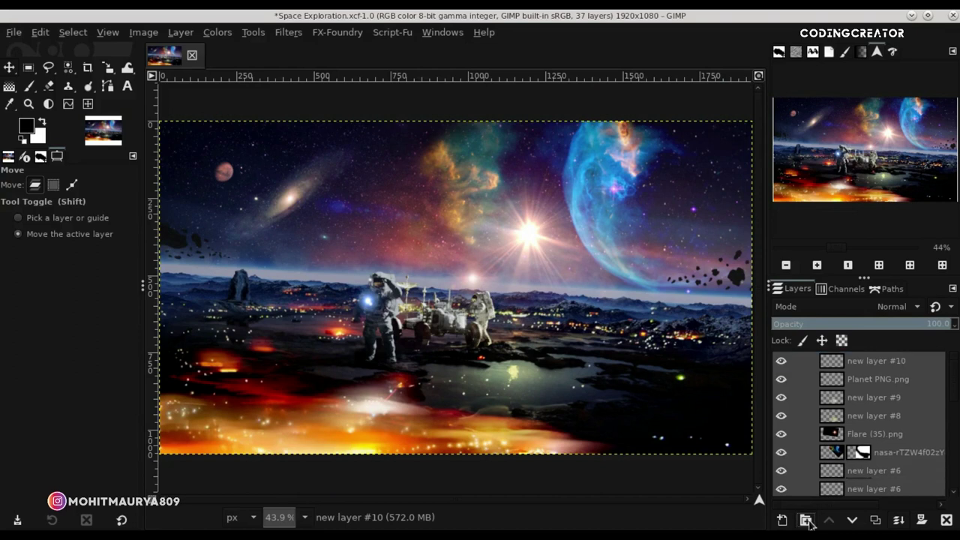
{"action": "left_click_drag", "start_coordinate": [833, 380], "coordinate": [841, 363]}
{"action": "left_click_drag", "start_coordinate": [831, 397], "coordinate": [840, 383]}
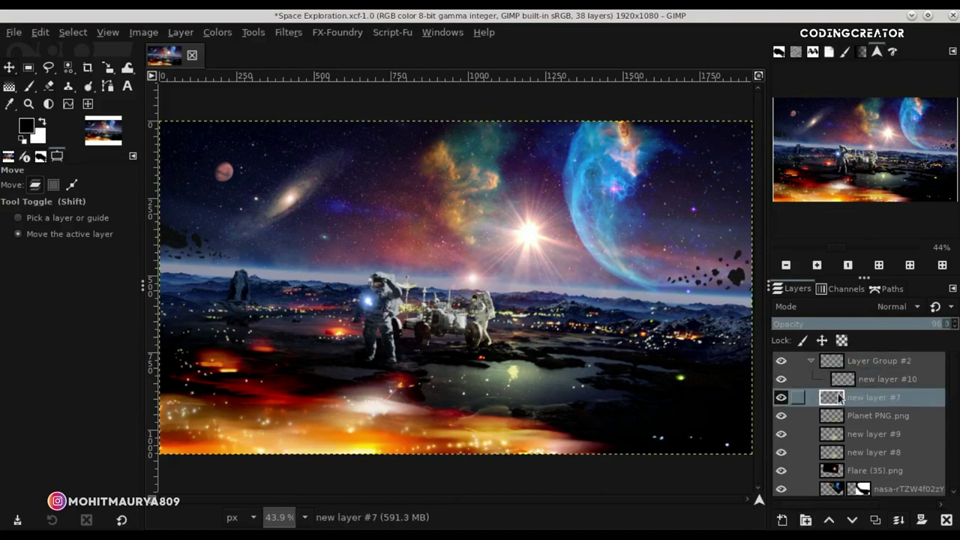
{"action": "left_click", "coordinate": [811, 361]}
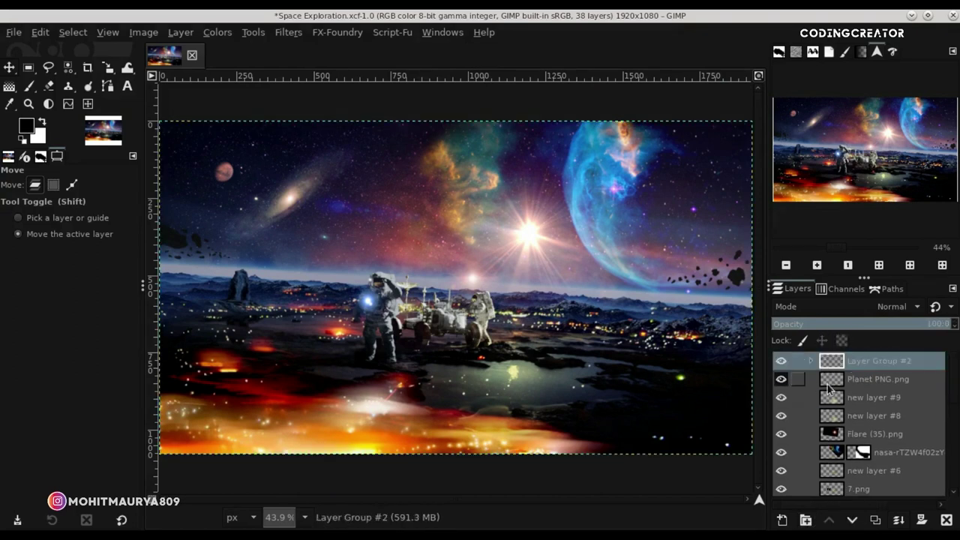
Rename the Planet PNG.png layer to Planet.
{"action": "left_click", "coordinate": [894, 380]}
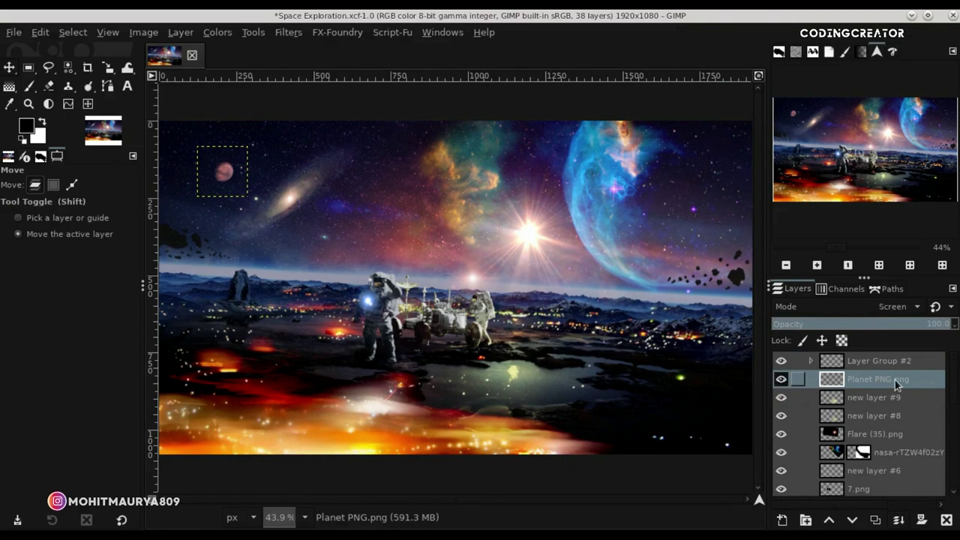
{"action": "double_click", "coordinate": [895, 381]}
{"action": "left_click", "coordinate": [913, 379]}
{"action": "key", "text": "BackSpace"}
{"action": "key", "text": "BackSpace"}
{"action": "key", "text": "BackSpace"}
{"action": "key", "text": "BackSpace"}
{"action": "key", "text": "BackSpace"}
{"action": "key", "text": "BackSpace"}
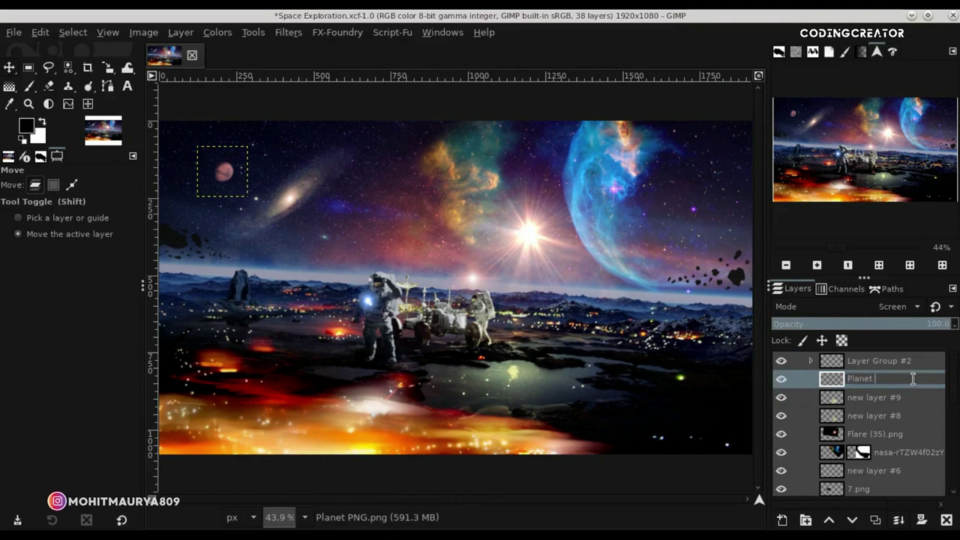
{"action": "key", "text": "Return"}
Make new layer #9 visible and add an empty new layer #11 above Flare.
{"action": "left_click", "coordinate": [827, 404]}
{"action": "left_click", "coordinate": [781, 398]}
{"action": "left_click", "coordinate": [814, 416]}
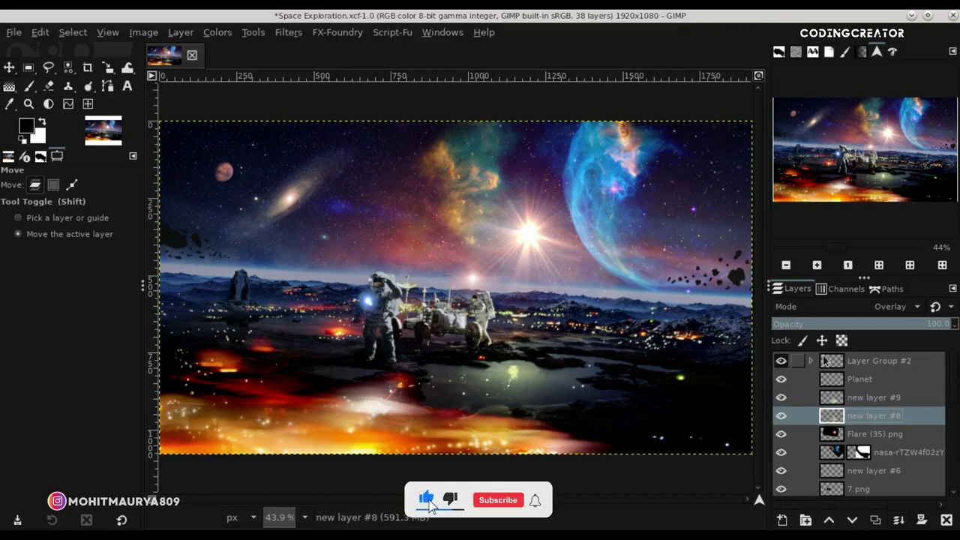
{"action": "left_click", "coordinate": [824, 360]}
{"action": "left_click", "coordinate": [826, 415]}
{"action": "left_click", "coordinate": [806, 520]}
{"action": "left_click", "coordinate": [863, 515]}
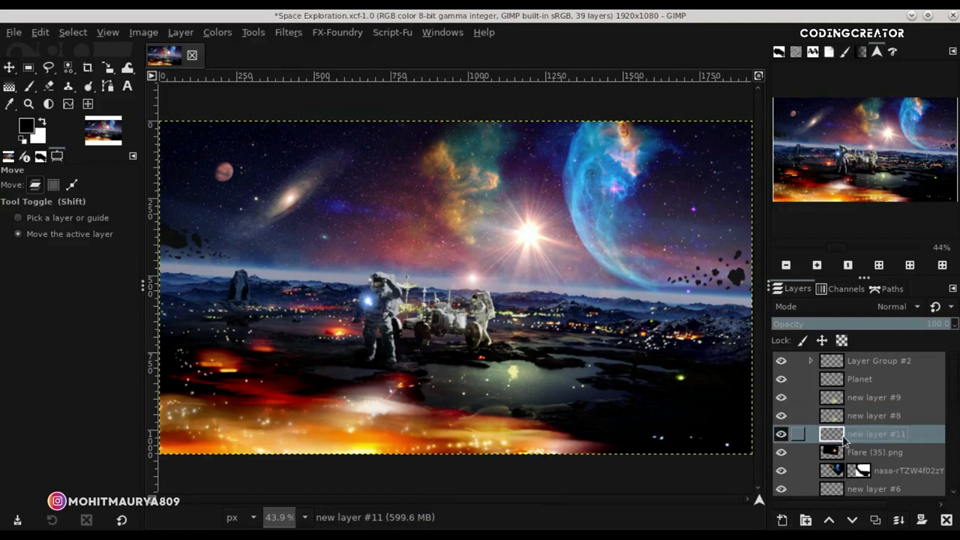
Start a Vignette on new layer #11 and drag its shape rounder.
{"action": "left_click", "coordinate": [289, 32]}
{"action": "mouse_move", "coordinate": [330, 160]}
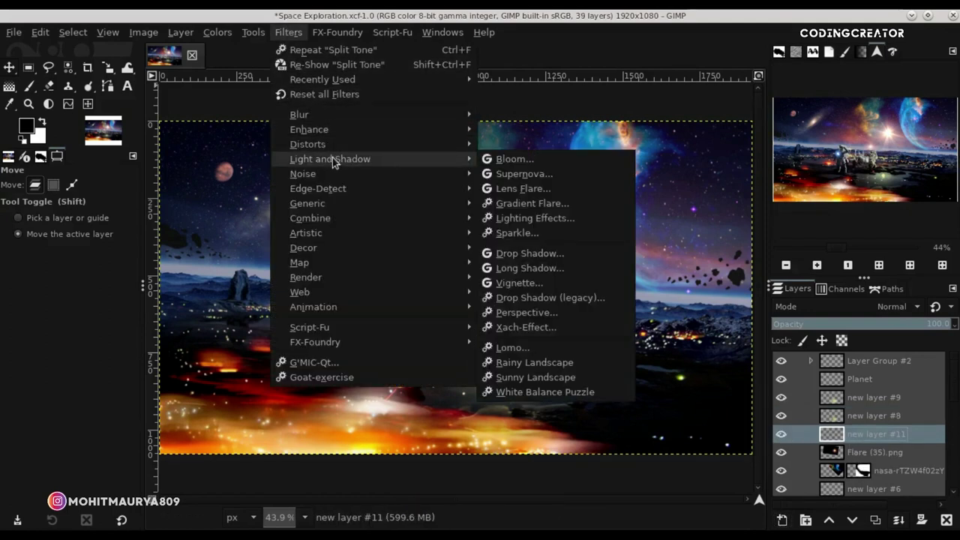
{"action": "left_click", "coordinate": [518, 283]}
{"action": "left_click", "coordinate": [711, 390]}
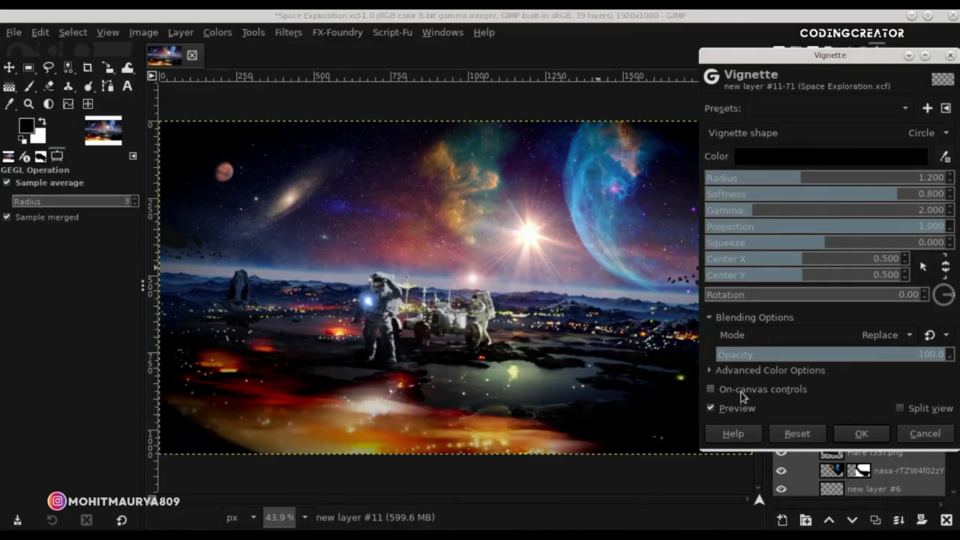
{"action": "scroll", "coordinate": [450, 285], "scroll_direction": "down", "scroll_amount": 1, "text": "ctrl"}
{"action": "scroll", "coordinate": [450, 285], "scroll_direction": "down", "scroll_amount": 1, "text": "ctrl"}
{"action": "mouse_move", "coordinate": [480, 225]}
{"action": "left_mouse_down"}
{"action": "mouse_move", "coordinate": [469, 252]}
{"action": "mouse_move", "coordinate": [438, 167]}
{"action": "left_mouse_up"}
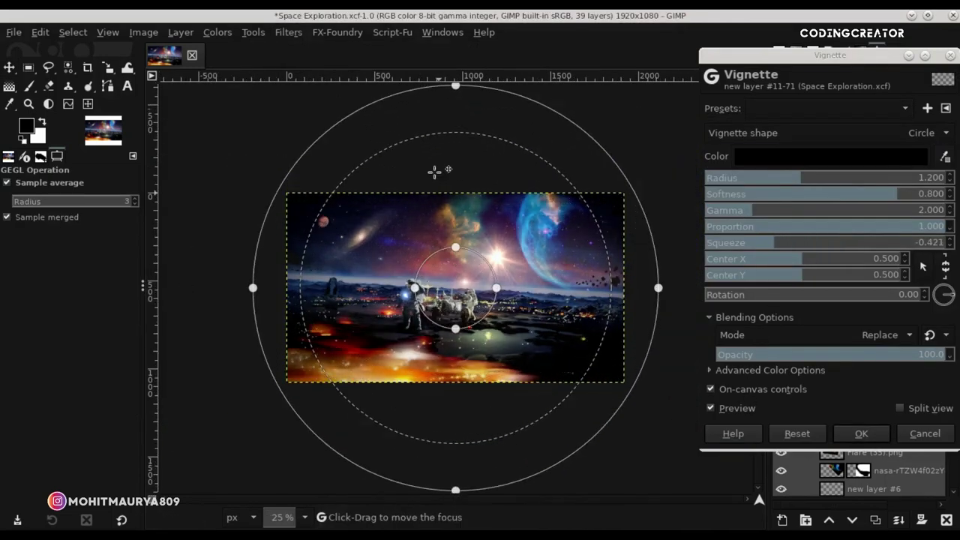
{"action": "left_click_drag", "start_coordinate": [500, 268], "coordinate": [470, 288]}
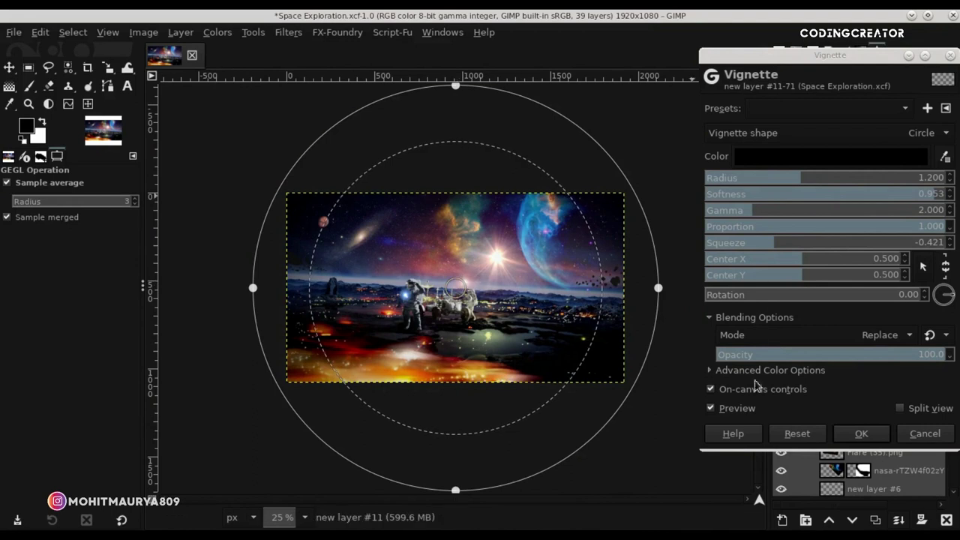
{"action": "left_click", "coordinate": [711, 389]}
{"action": "scroll", "coordinate": [426, 308], "scroll_direction": "up", "scroll_amount": 1, "text": "ctrl"}
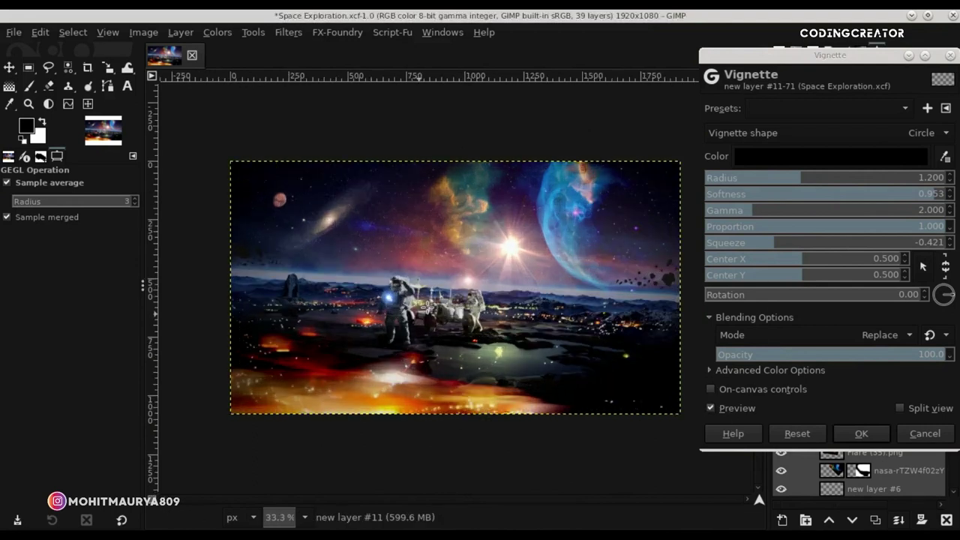
{"action": "left_click", "coordinate": [755, 388]}
{"action": "left_click", "coordinate": [755, 388]}
{"action": "left_click", "coordinate": [736, 409]}
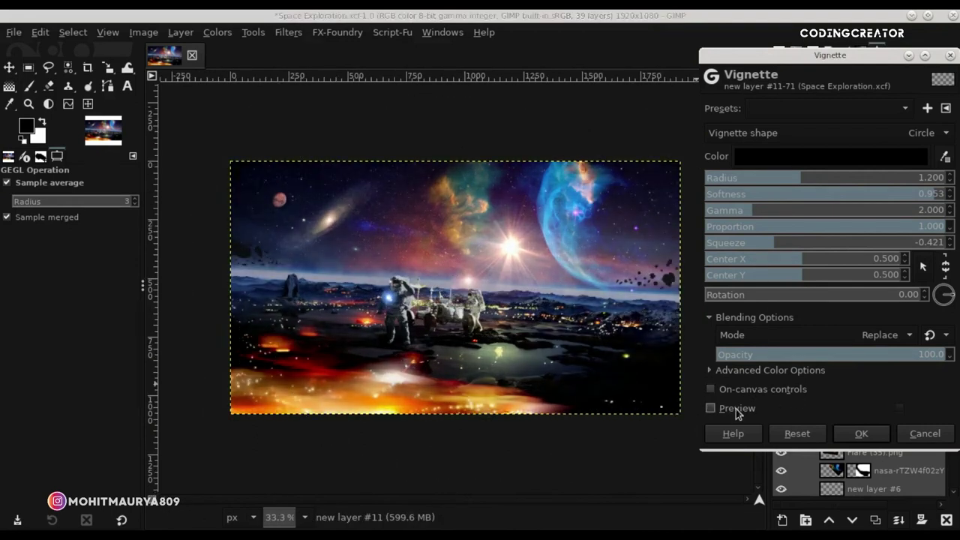
{"action": "left_click", "coordinate": [736, 409]}
Switch the vignette to Circle, enlarge its focus, lower its centre, widen its limit.
{"action": "left_click", "coordinate": [870, 141]}
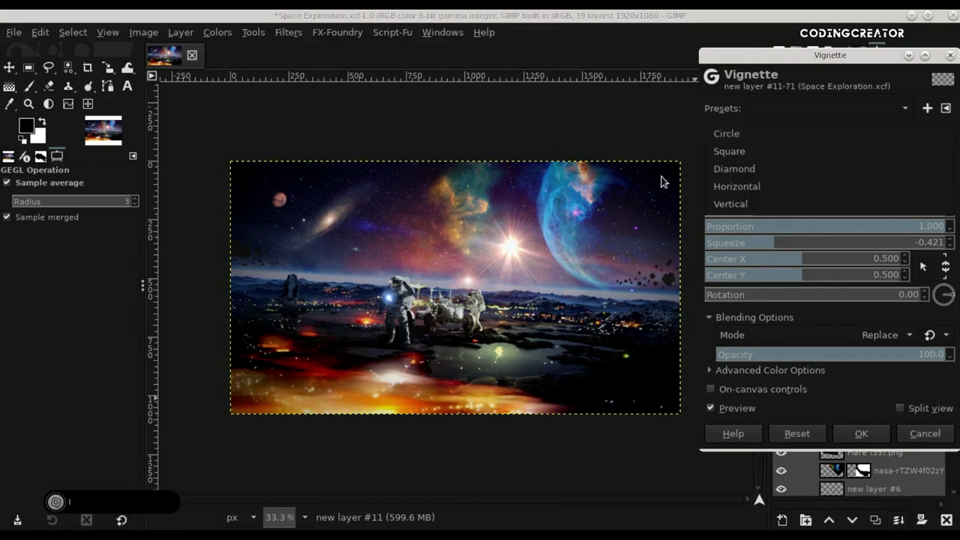
{"action": "left_click", "coordinate": [760, 131]}
{"action": "left_click", "coordinate": [710, 389]}
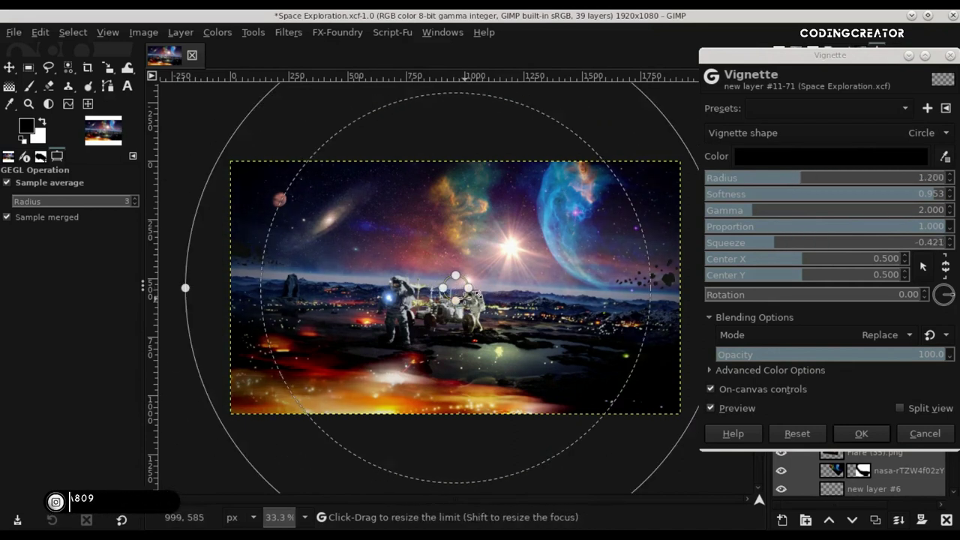
{"action": "left_click_drag", "start_coordinate": [456, 300], "coordinate": [456, 392]}
{"action": "mouse_move", "coordinate": [454, 333]}
{"action": "left_mouse_down"}
{"action": "mouse_move", "coordinate": [445, 377]}
{"action": "mouse_move", "coordinate": [453, 399]}
{"action": "left_mouse_up"}
{"action": "mouse_move", "coordinate": [327, 120]}
{"action": "left_mouse_down"}
{"action": "mouse_move", "coordinate": [204, 48]}
{"action": "mouse_move", "coordinate": [297, 142]}
{"action": "left_mouse_up"}
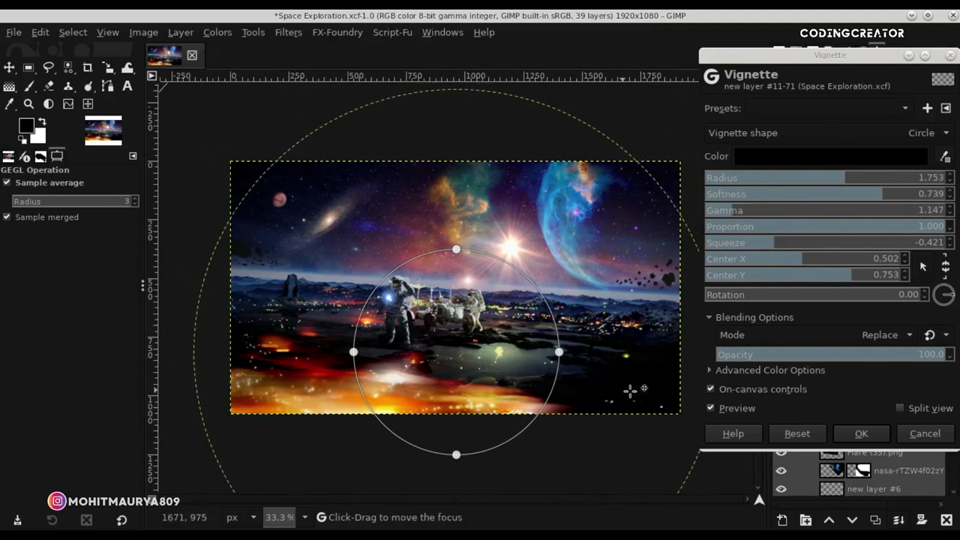
{"action": "left_click", "coordinate": [710, 389]}
{"action": "left_click", "coordinate": [720, 408]}
{"action": "left_click", "coordinate": [722, 410]}
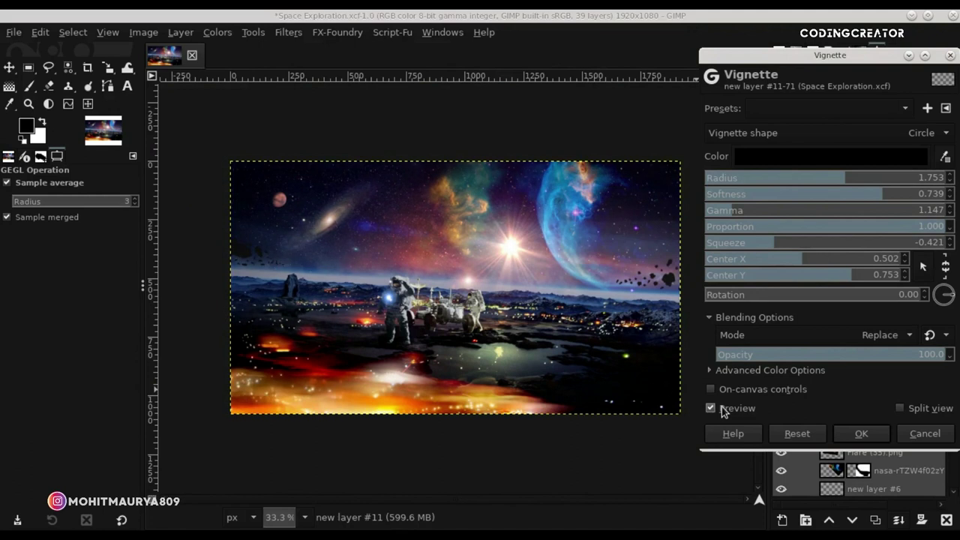
Refine the vignette to radius 2.315, softness 0.722, centre 0.997 at the bottom edge.
{"action": "left_click", "coordinate": [710, 389]}
{"action": "left_click_drag", "start_coordinate": [553, 335], "coordinate": [602, 352]}
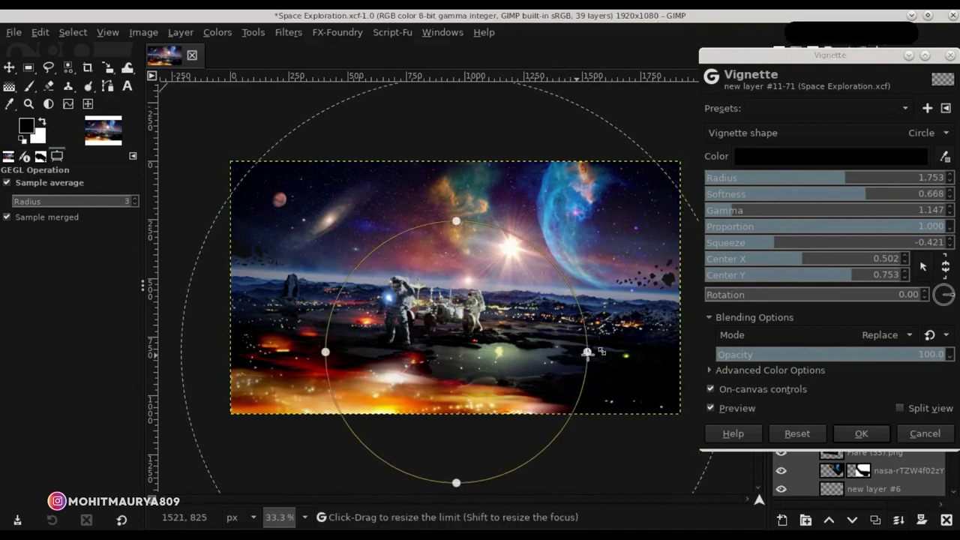
{"action": "left_click_drag", "start_coordinate": [516, 355], "coordinate": [514, 415]}
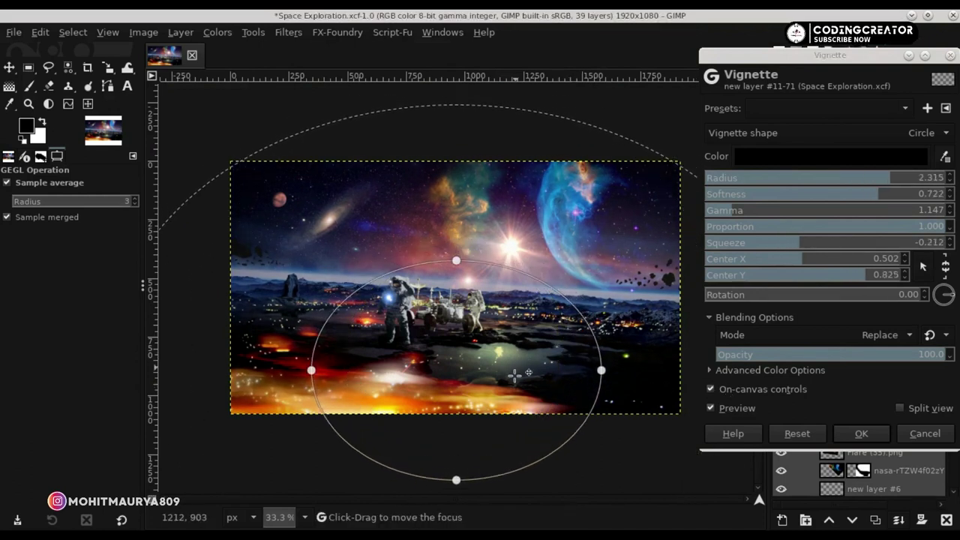
{"action": "left_click", "coordinate": [710, 390]}
{"action": "left_click", "coordinate": [712, 410]}
{"action": "left_click", "coordinate": [712, 410]}
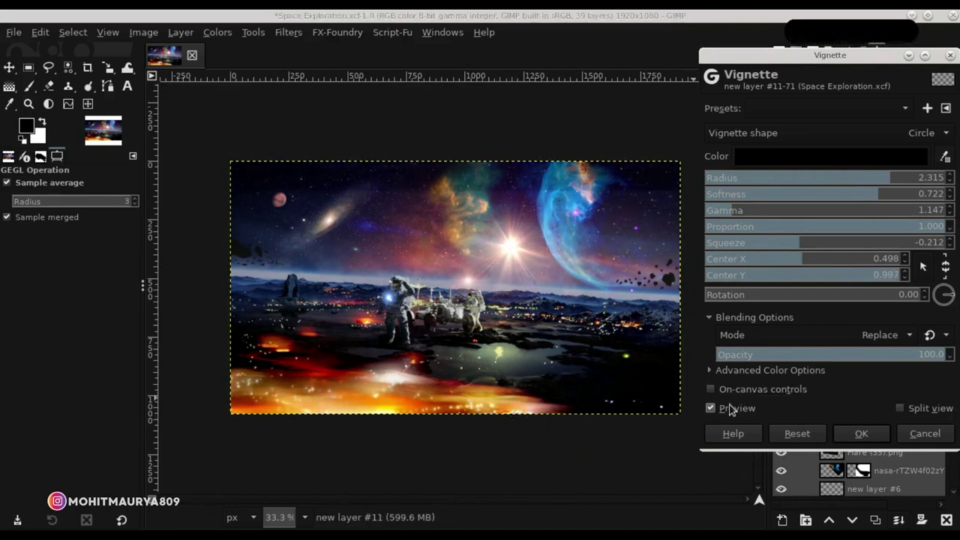
Apply the vignette and rename new layer #11 to vignette.
{"action": "left_click", "coordinate": [861, 434]}
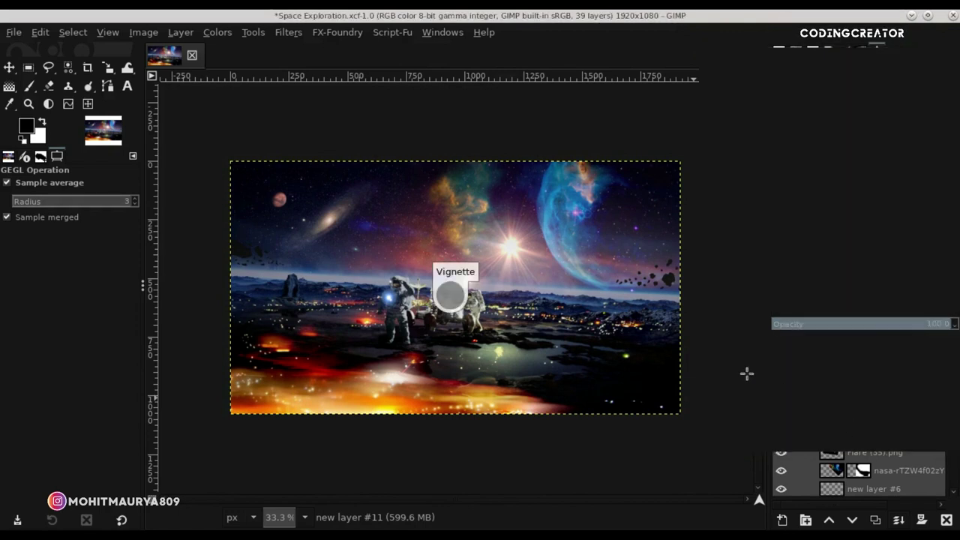
{"action": "left_click", "coordinate": [760, 78]}
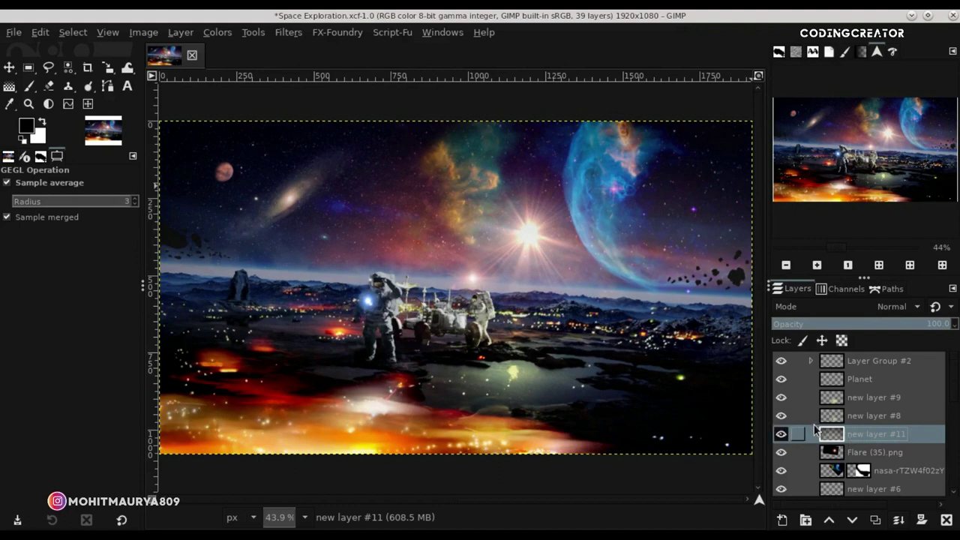
{"action": "double_click", "coordinate": [880, 434]}
{"action": "type", "text": "vignette"}
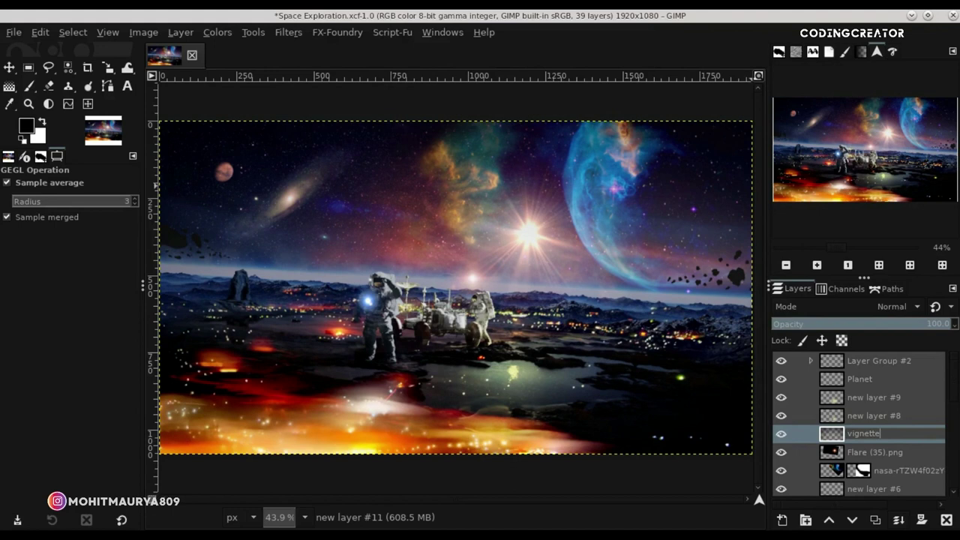
{"action": "key", "text": "Return"}
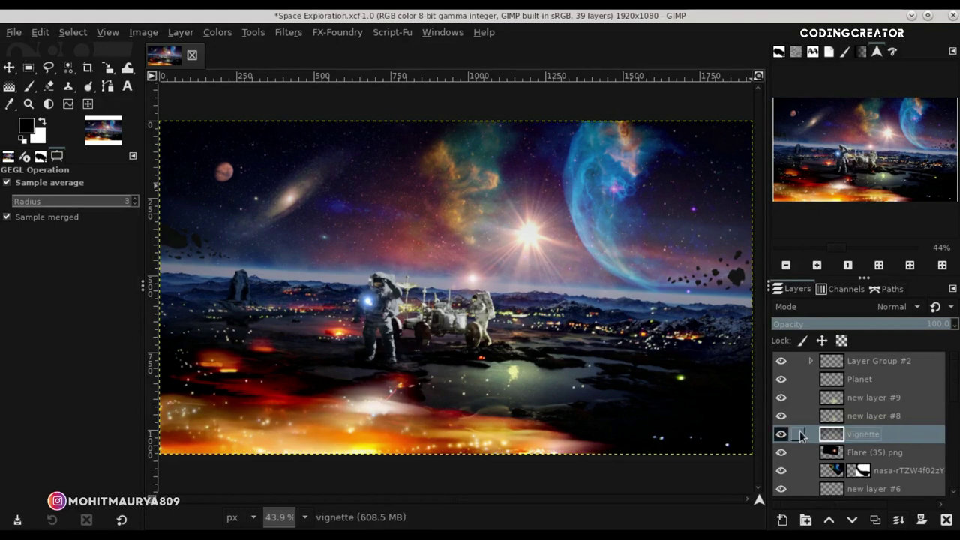
Hide vignette, Layer Group #2 and Planet, merge visible into Visible #1 below vignette.
{"action": "left_click", "coordinate": [781, 434]}
{"action": "left_click", "coordinate": [781, 361]}
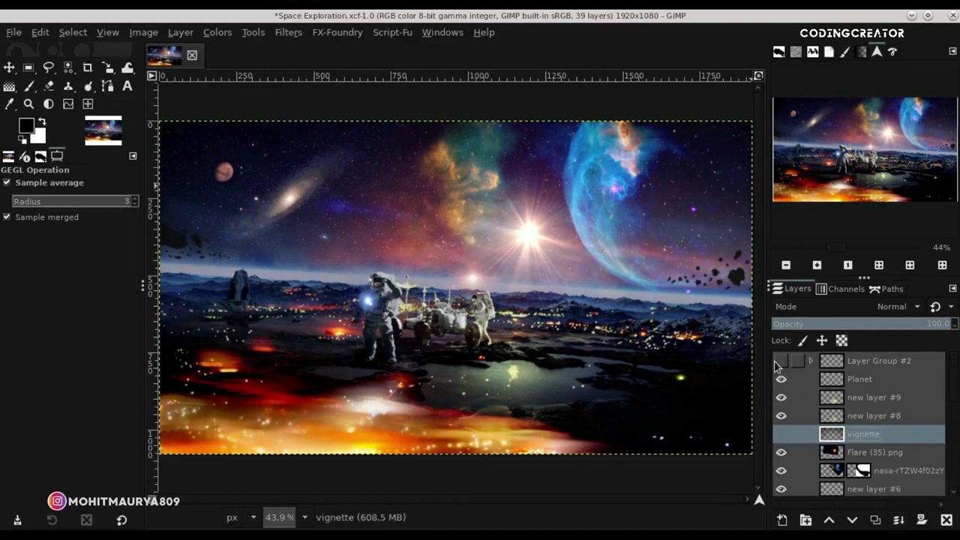
{"action": "left_click", "coordinate": [781, 379]}
{"action": "right_click", "coordinate": [836, 434]}
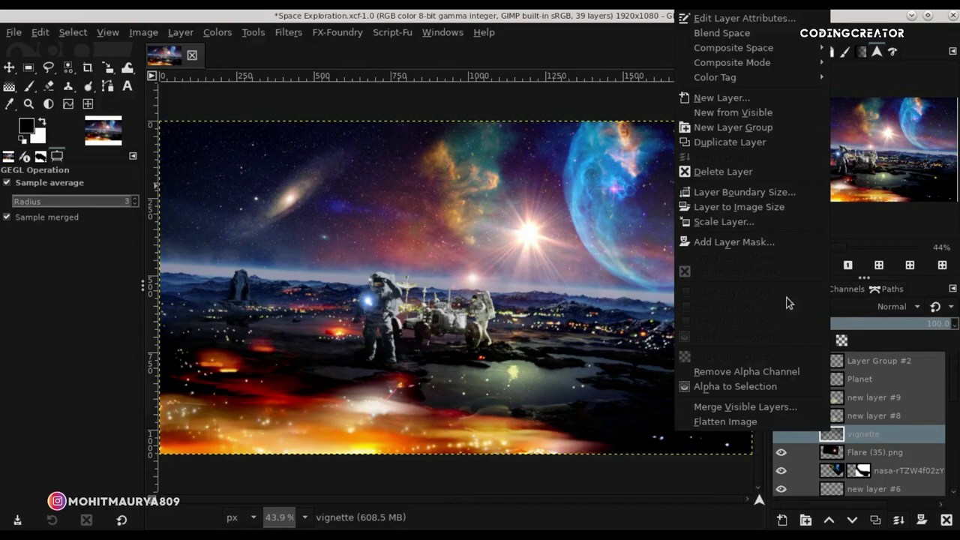
{"action": "left_click", "coordinate": [741, 112]}
{"action": "left_click_drag", "start_coordinate": [831, 434], "coordinate": [796, 392]}
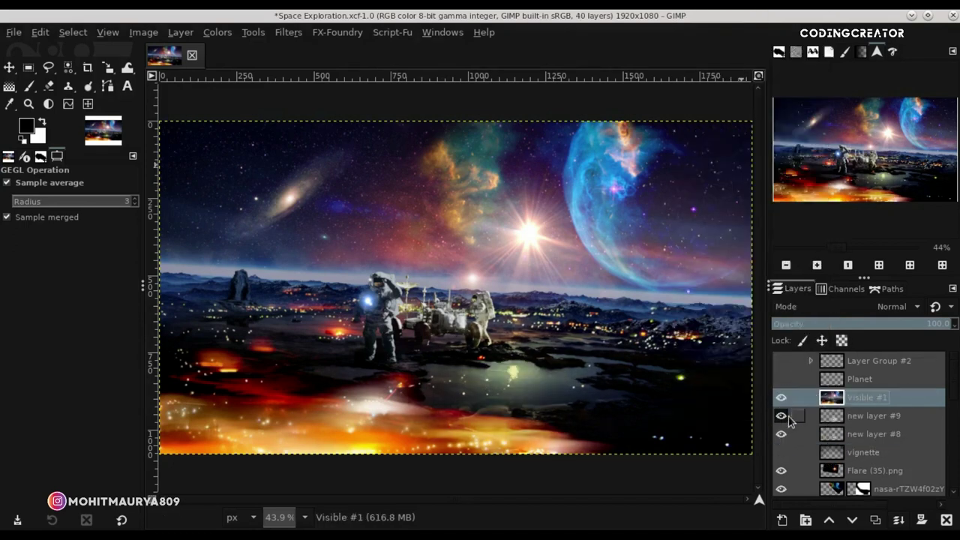
{"action": "left_click", "coordinate": [781, 415]}
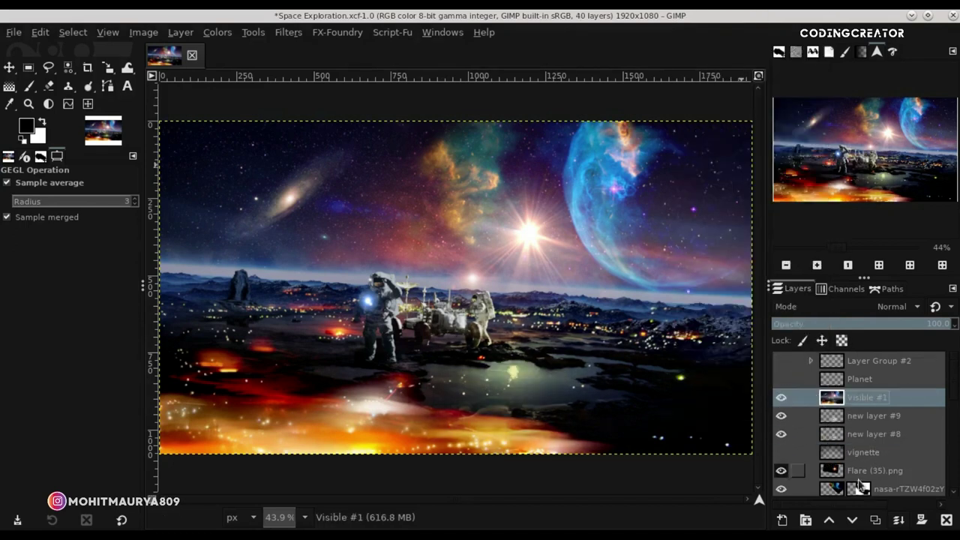
{"action": "left_click_drag", "start_coordinate": [842, 459], "coordinate": [840, 393]}
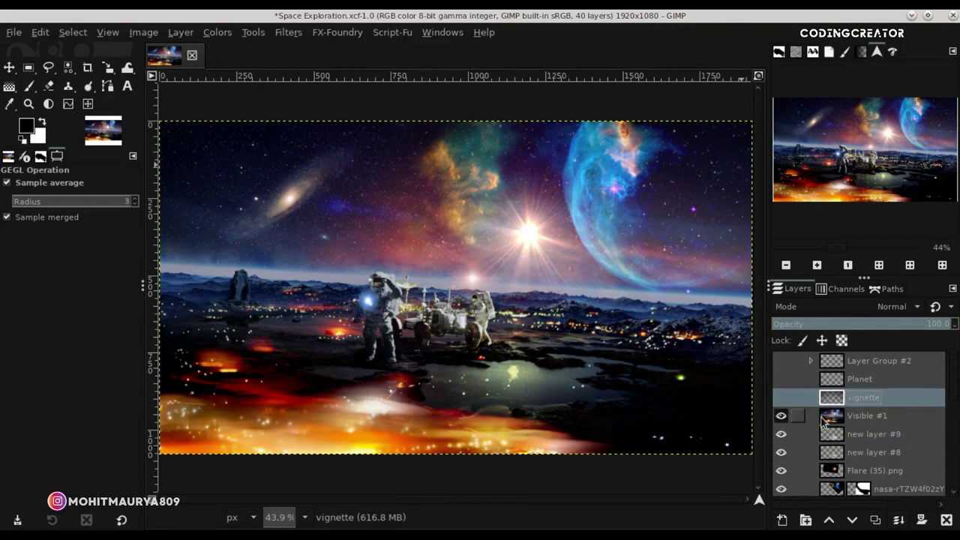
Apply Levels to Visible #1 with Value input white 220 and output 15–235.
{"action": "left_click", "coordinate": [822, 419]}
{"action": "left_click", "coordinate": [217, 32]}
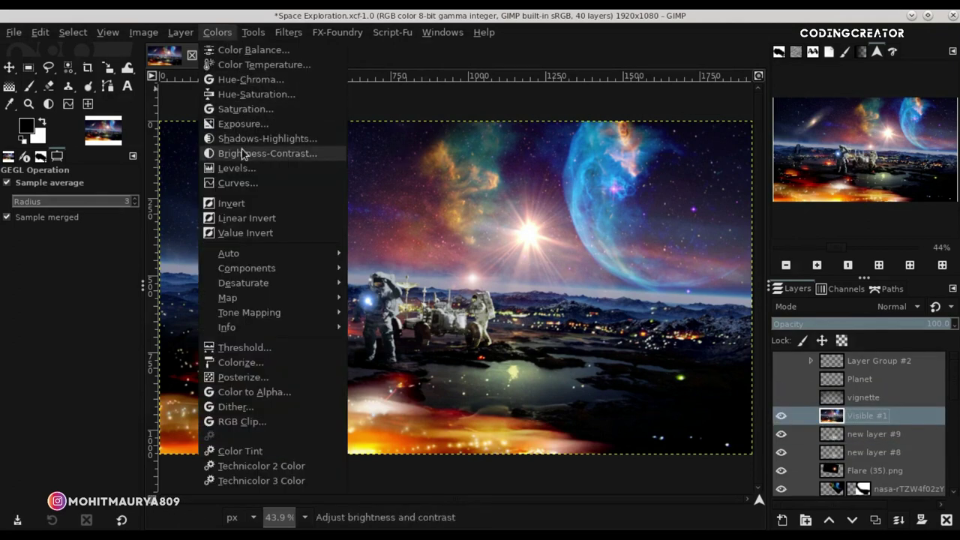
{"action": "left_click", "coordinate": [236, 168]}
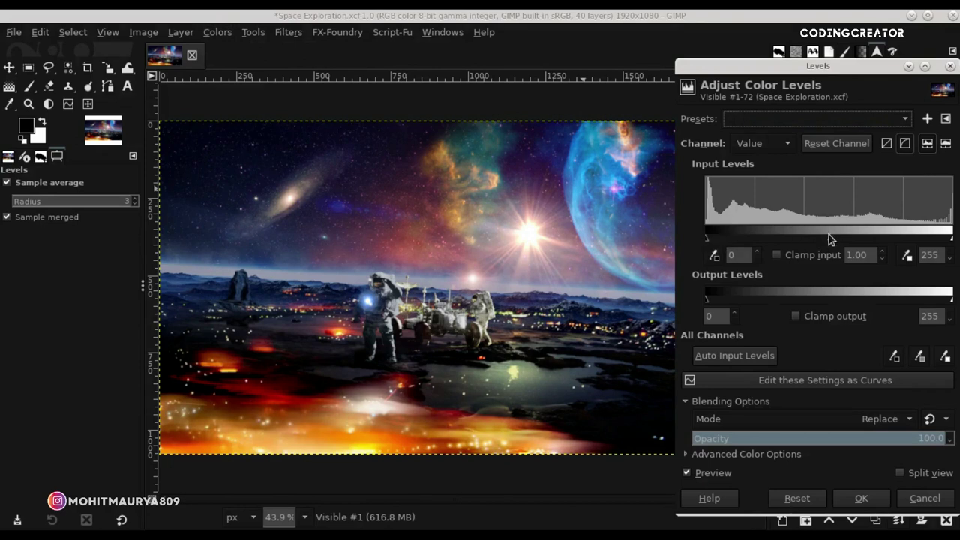
{"action": "mouse_move", "coordinate": [951, 239]}
{"action": "left_mouse_down"}
{"action": "mouse_move", "coordinate": [902, 240]}
{"action": "mouse_move", "coordinate": [902, 252]}
{"action": "left_mouse_up"}
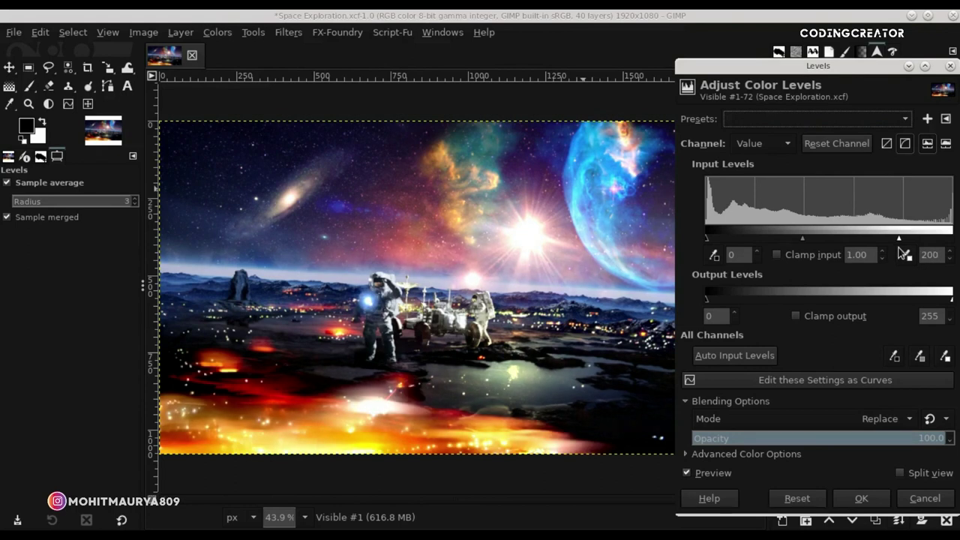
{"action": "left_click_drag", "start_coordinate": [711, 302], "coordinate": [719, 302]}
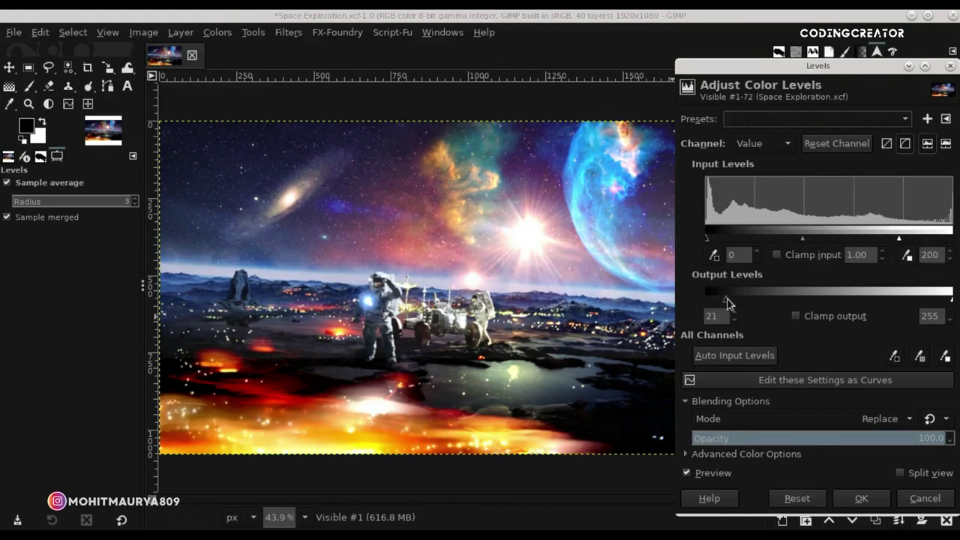
{"action": "left_click_drag", "start_coordinate": [928, 304], "coordinate": [930, 301]}
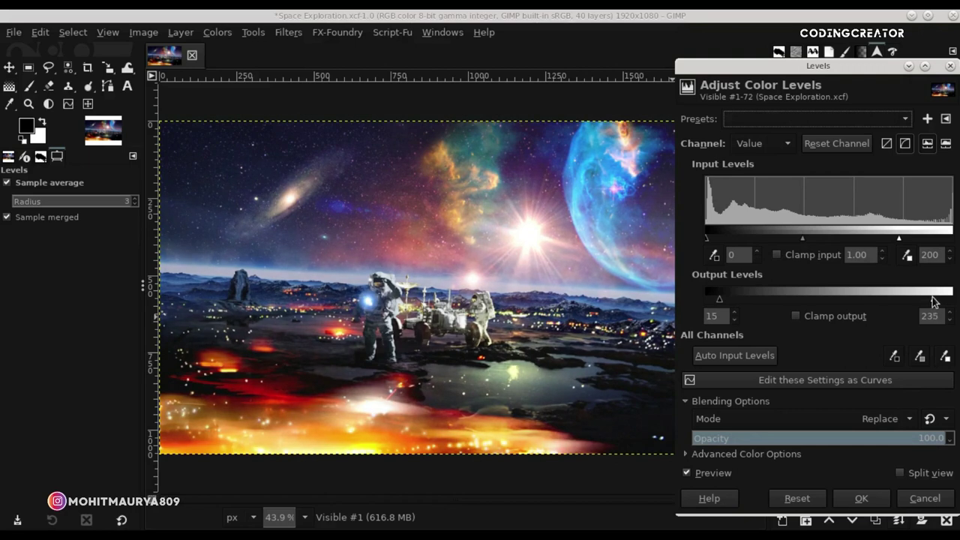
Tweak the Red, Green (input white 232, lower highlight output) and Blue channel levels.
{"action": "left_click", "coordinate": [780, 143]}
{"action": "left_click", "coordinate": [754, 160]}
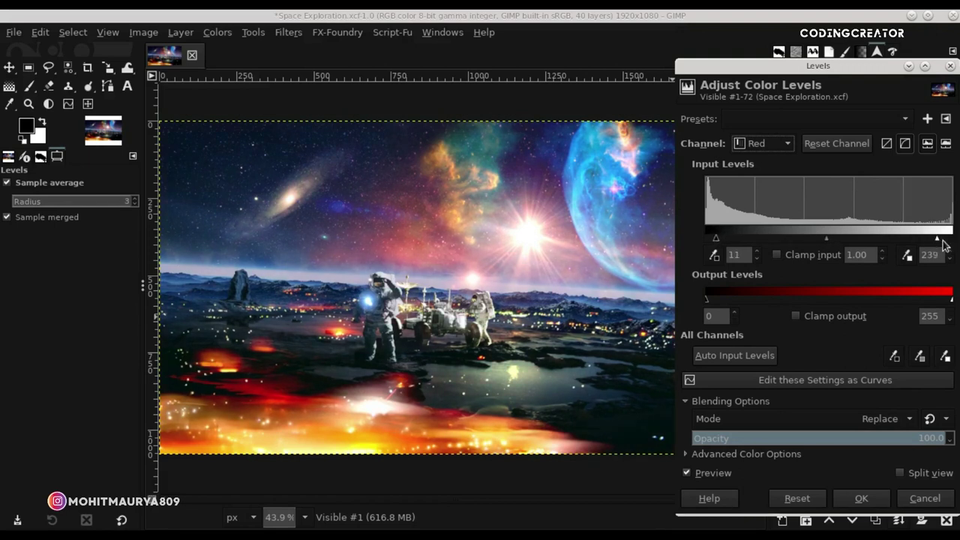
{"action": "left_click", "coordinate": [780, 143]}
{"action": "left_click", "coordinate": [761, 159]}
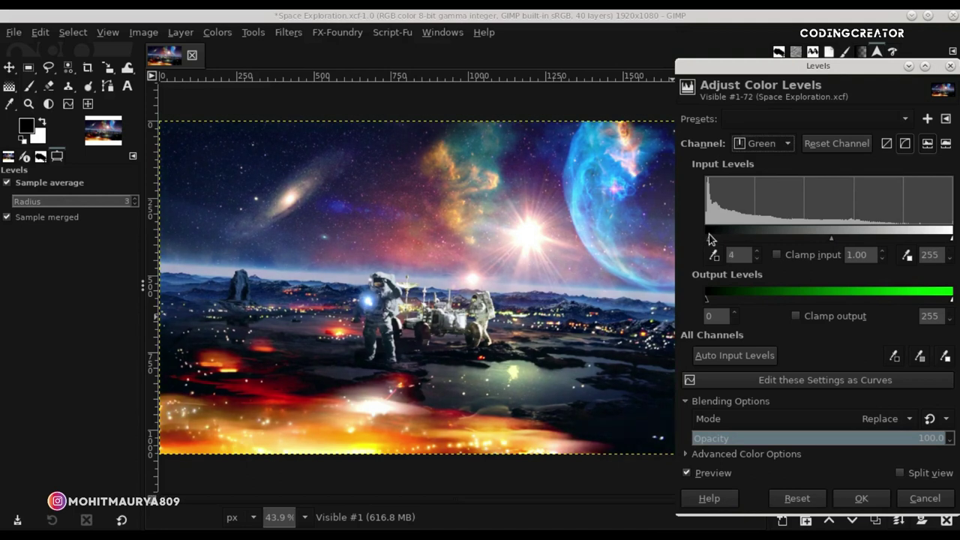
{"action": "left_click_drag", "start_coordinate": [953, 237], "coordinate": [932, 239]}
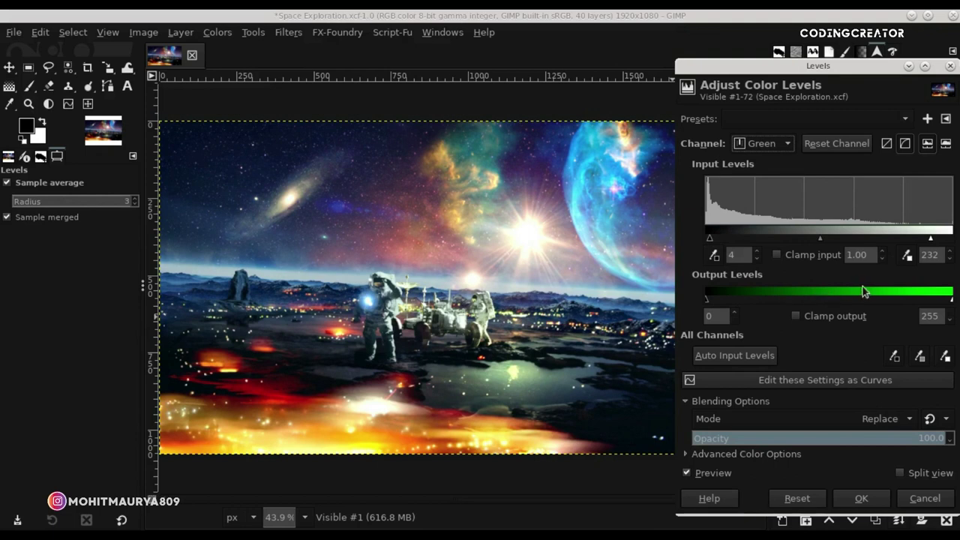
{"action": "left_click_drag", "start_coordinate": [935, 307], "coordinate": [925, 304]}
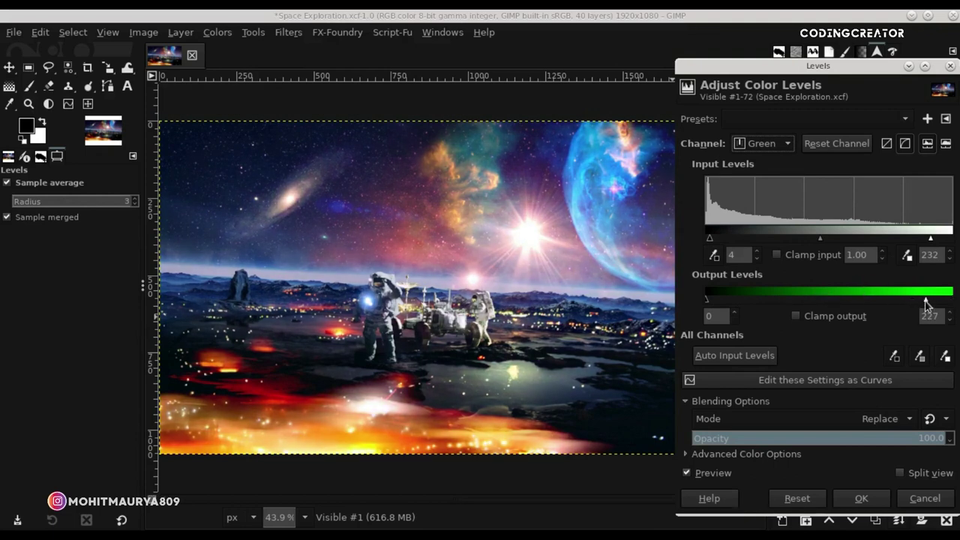
{"action": "left_click", "coordinate": [775, 147]}
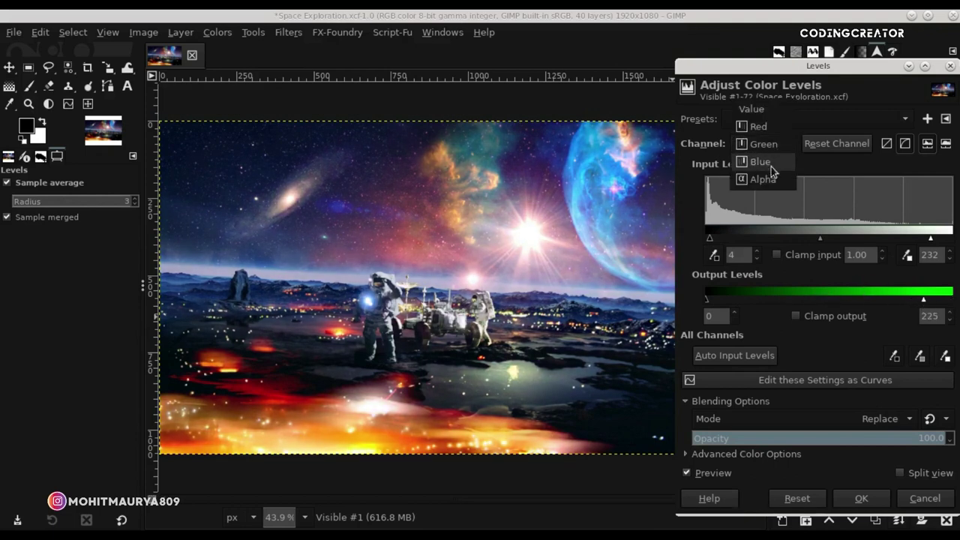
{"action": "left_click", "coordinate": [756, 161]}
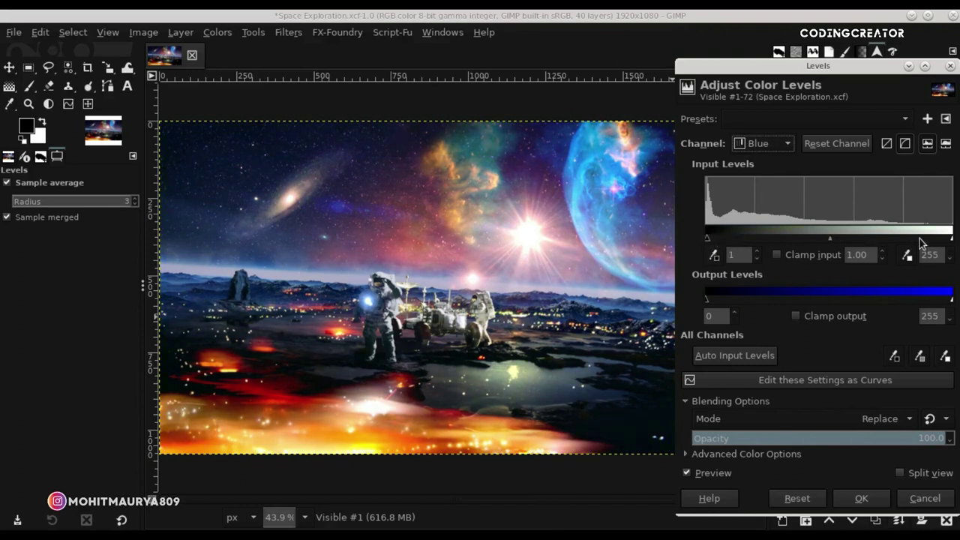
{"action": "left_click_drag", "start_coordinate": [889, 243], "coordinate": [902, 243]}
{"action": "left_click", "coordinate": [731, 474]}
{"action": "left_click", "coordinate": [731, 474]}
Return to the Value channel, compare before and after, and apply the Levels adjustment.
{"action": "left_click", "coordinate": [763, 143]}
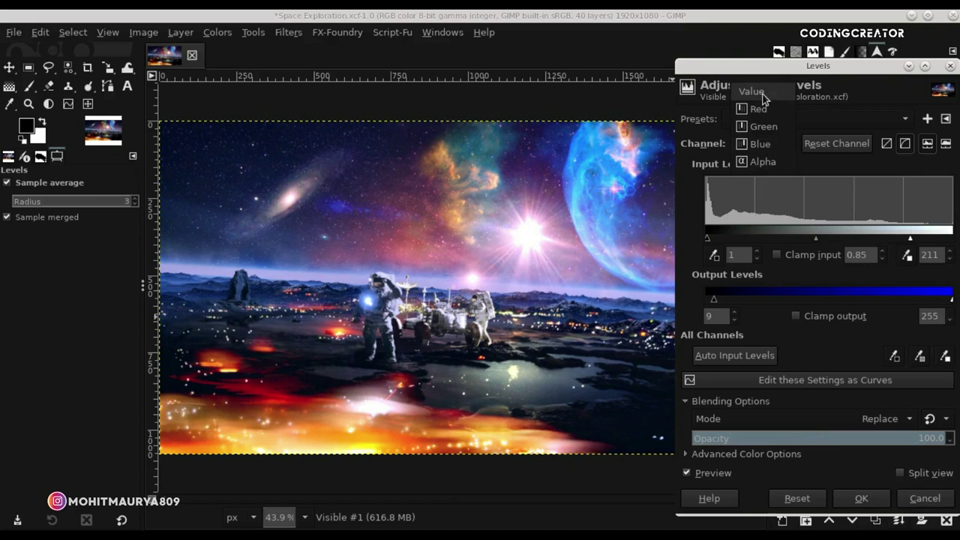
{"action": "left_click", "coordinate": [752, 91]}
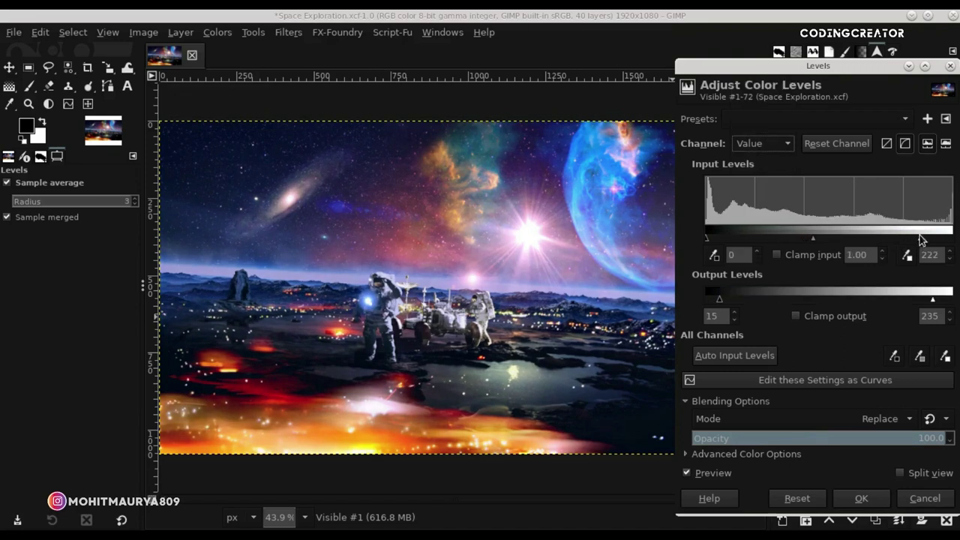
{"action": "left_click", "coordinate": [699, 478]}
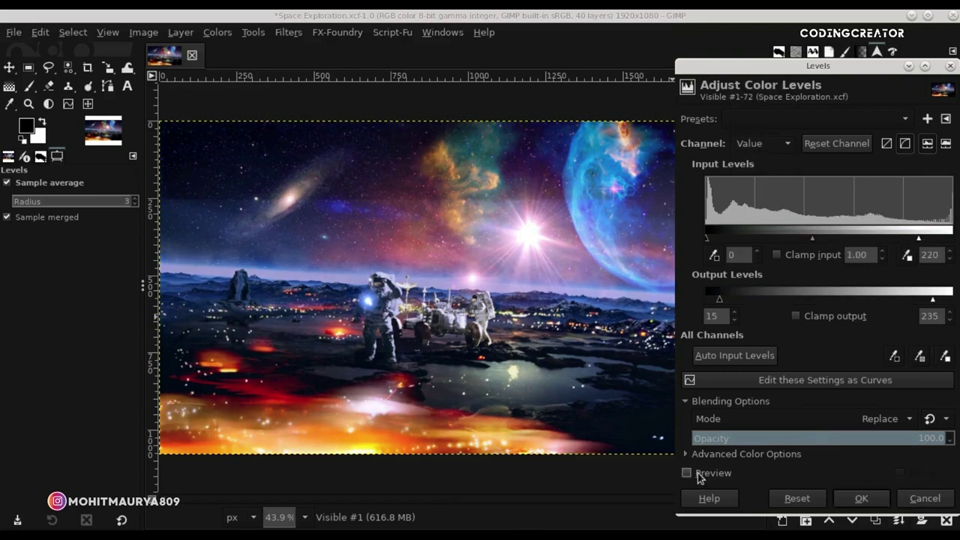
{"action": "left_click", "coordinate": [699, 477]}
{"action": "left_click", "coordinate": [698, 477]}
{"action": "left_click", "coordinate": [698, 478]}
{"action": "left_click", "coordinate": [698, 478]}
{"action": "left_click", "coordinate": [699, 477]}
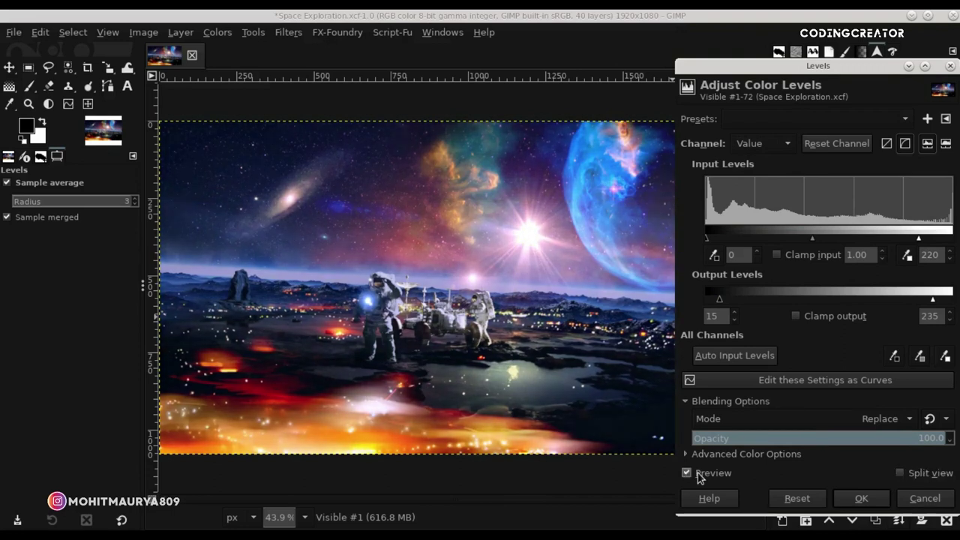
{"action": "left_click", "coordinate": [861, 498]}
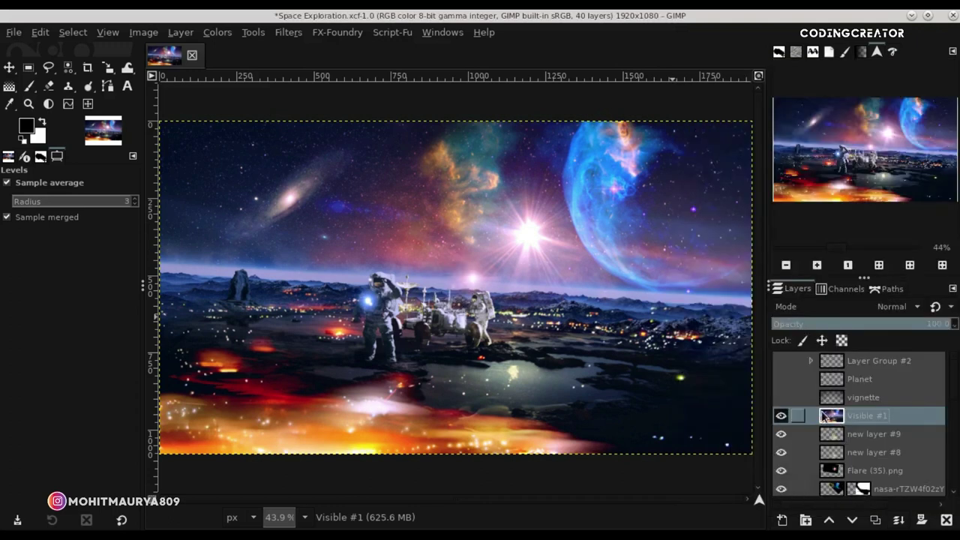
Show the vignette, Planet and Layer Group #2 again, lowering the vignette's opacity.
{"action": "left_click", "coordinate": [781, 398]}
{"action": "left_click", "coordinate": [846, 398]}
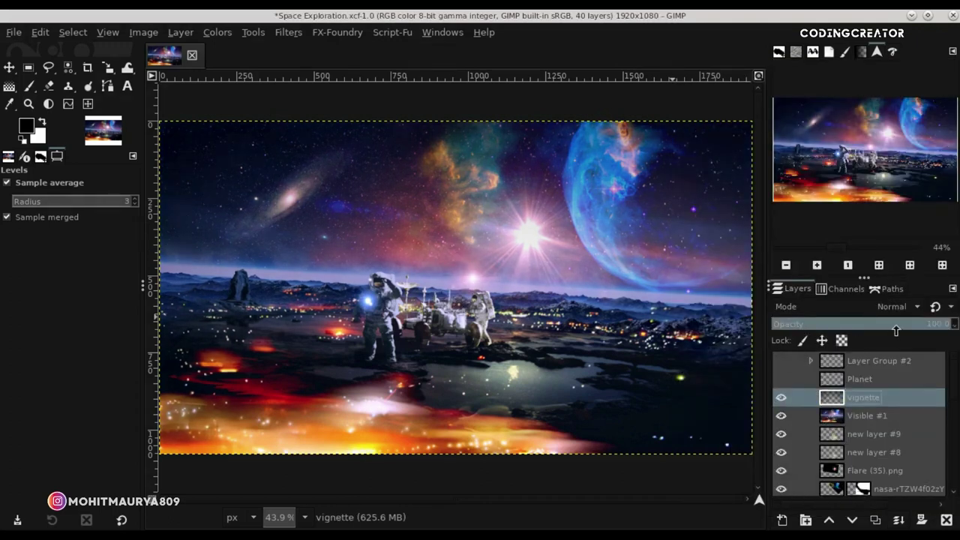
{"action": "left_click_drag", "start_coordinate": [896, 331], "coordinate": [900, 330]}
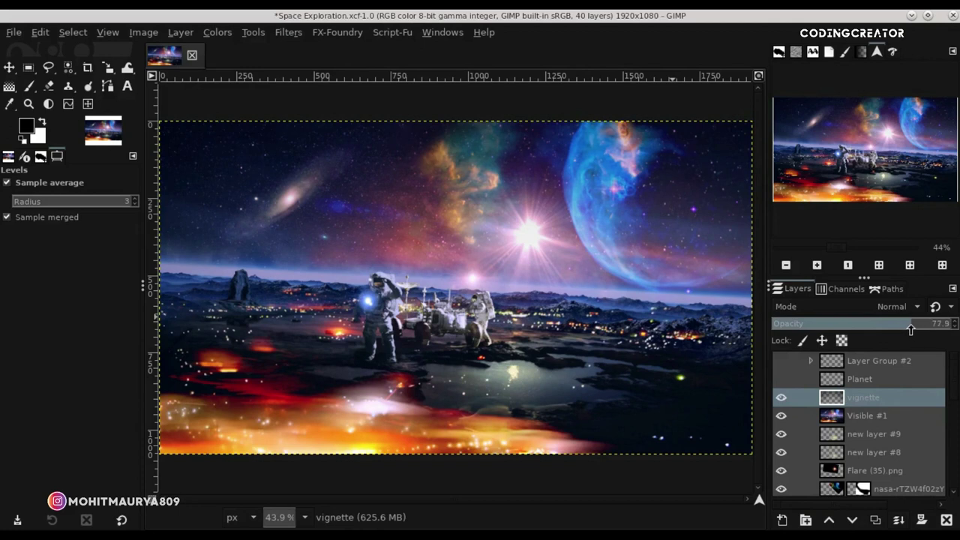
{"action": "left_click", "coordinate": [825, 383]}
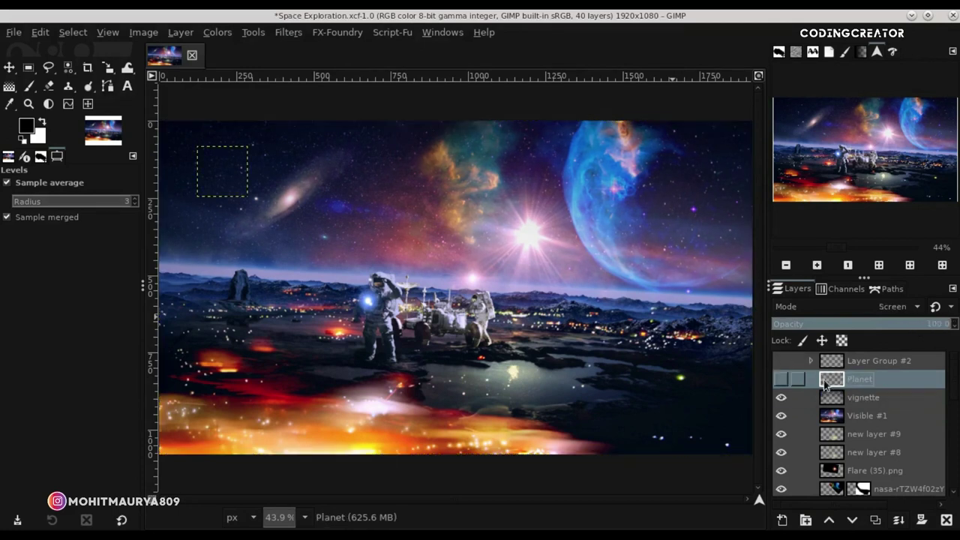
{"action": "left_click", "coordinate": [781, 380]}
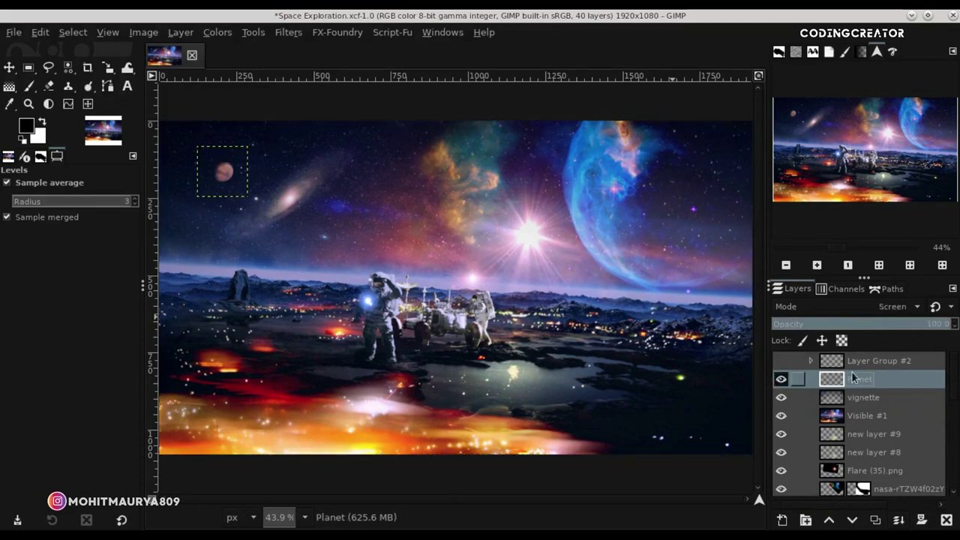
{"action": "left_click", "coordinate": [815, 363]}
{"action": "left_click", "coordinate": [782, 361]}
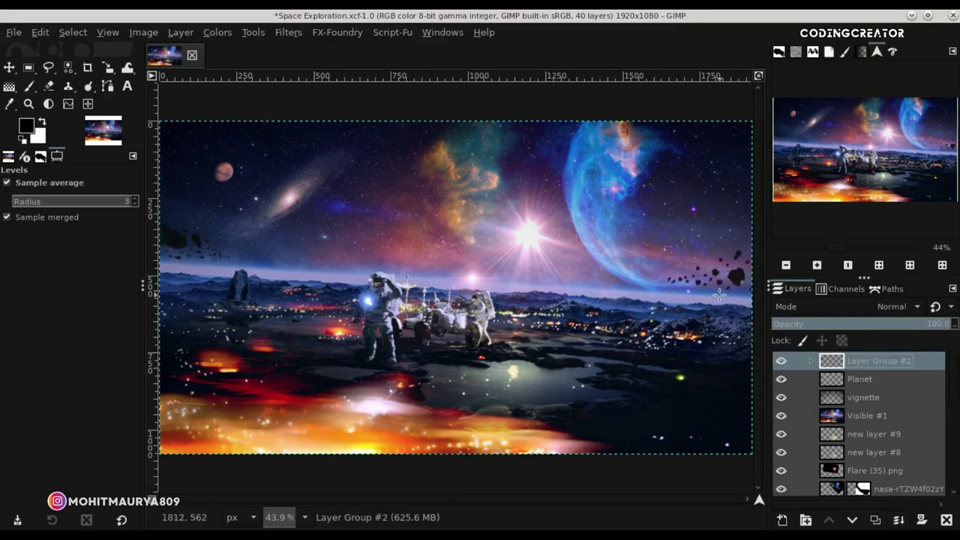
Lift new layer #10's black point to output 13 with Curves.
{"action": "left_click", "coordinate": [811, 361]}
{"action": "left_click", "coordinate": [795, 381]}
{"action": "left_click", "coordinate": [782, 381]}
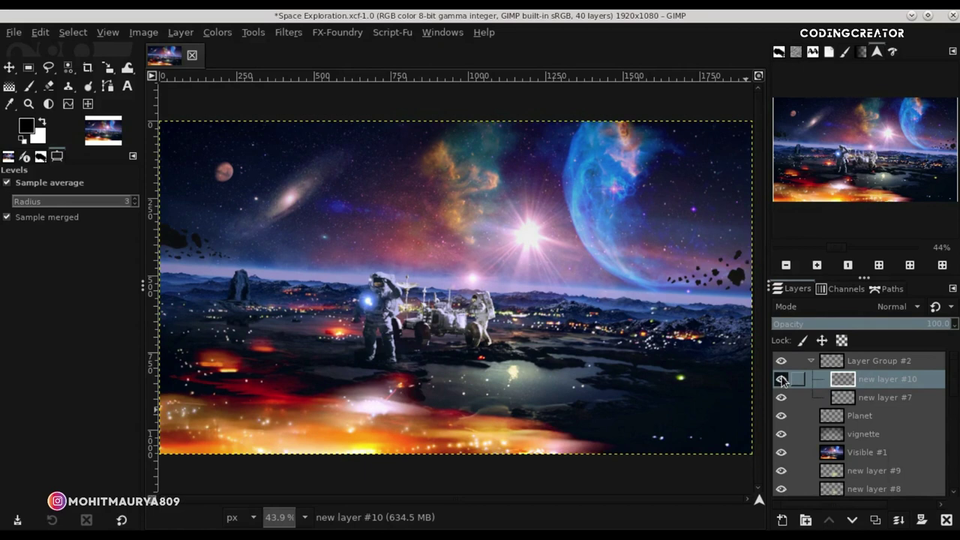
{"action": "left_click", "coordinate": [229, 34]}
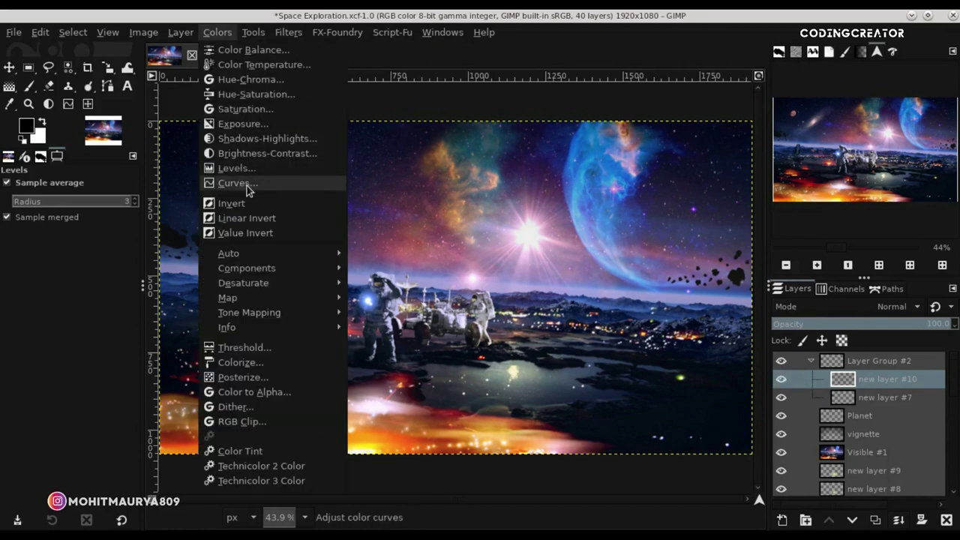
{"action": "left_click", "coordinate": [246, 184]}
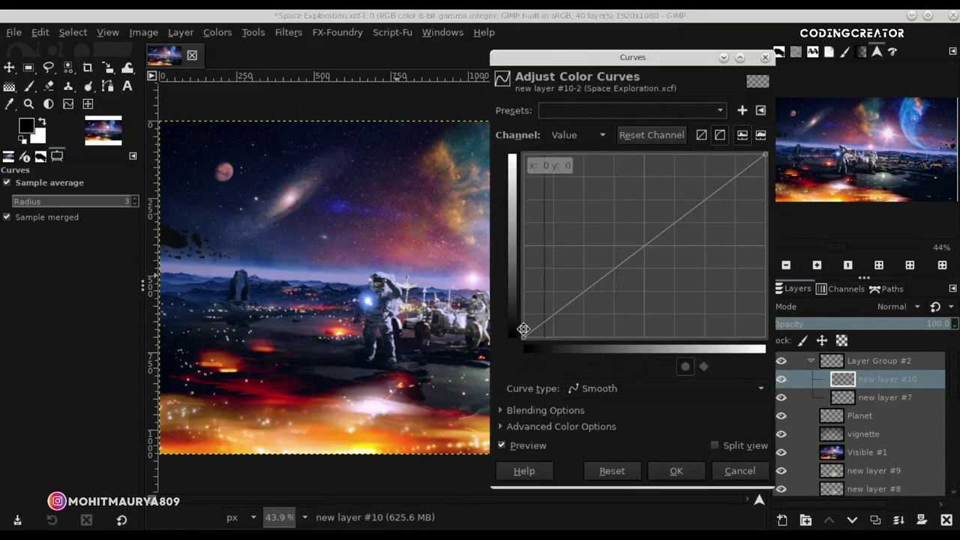
{"action": "left_click", "coordinate": [523, 328]}
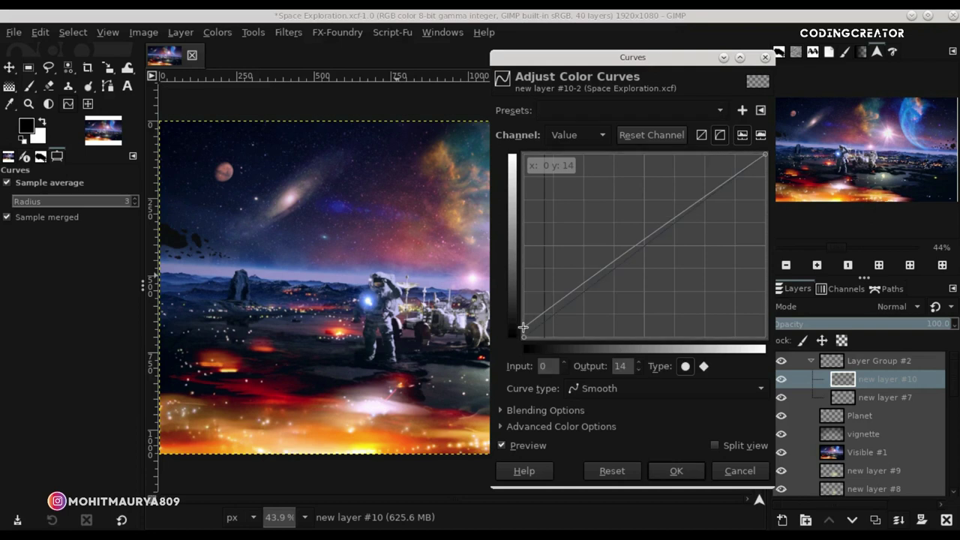
{"action": "key", "text": "Delete"}
{"action": "left_click", "coordinate": [522, 324]}
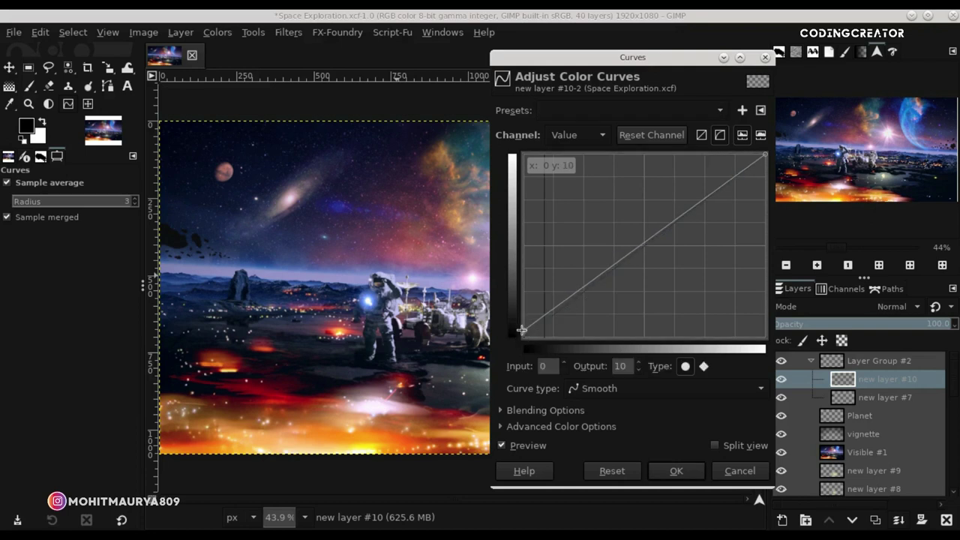
{"action": "left_click_drag", "start_coordinate": [641, 60], "coordinate": [359, 63]}
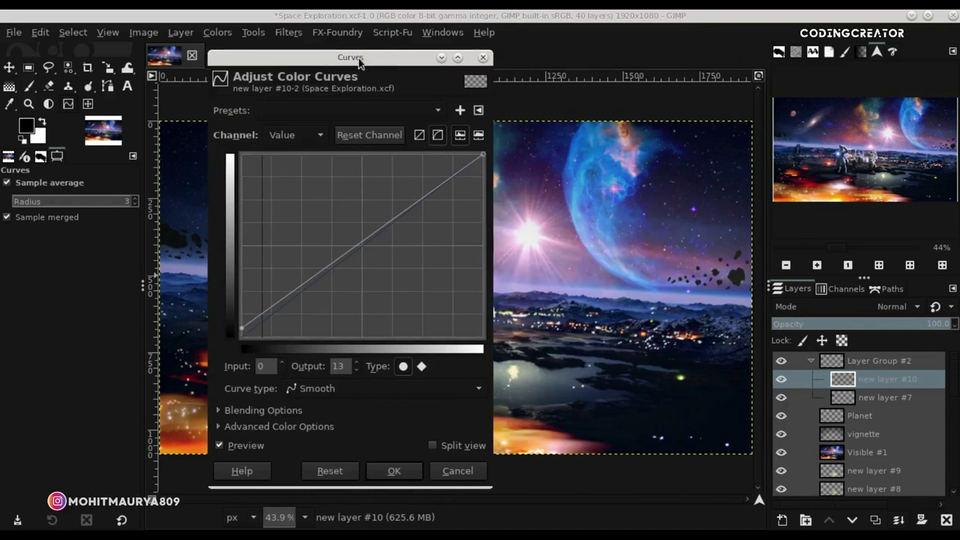
{"action": "left_click", "coordinate": [392, 477]}
Set up Curves on new layer #7 with its black point lifted to output 4.
{"action": "key", "text": "Page_Down"}
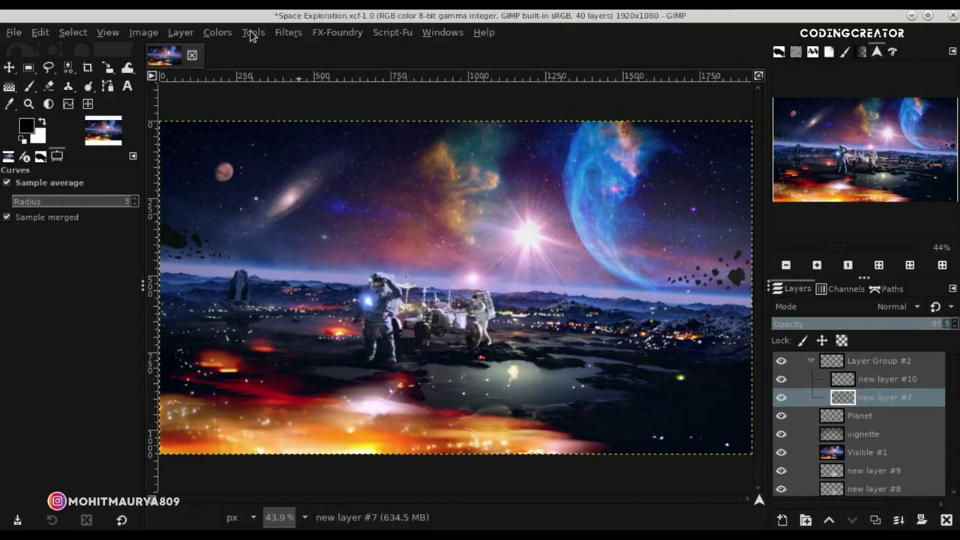
{"action": "left_click", "coordinate": [217, 32]}
{"action": "left_click", "coordinate": [250, 183]}
{"action": "left_click", "coordinate": [252, 180]}
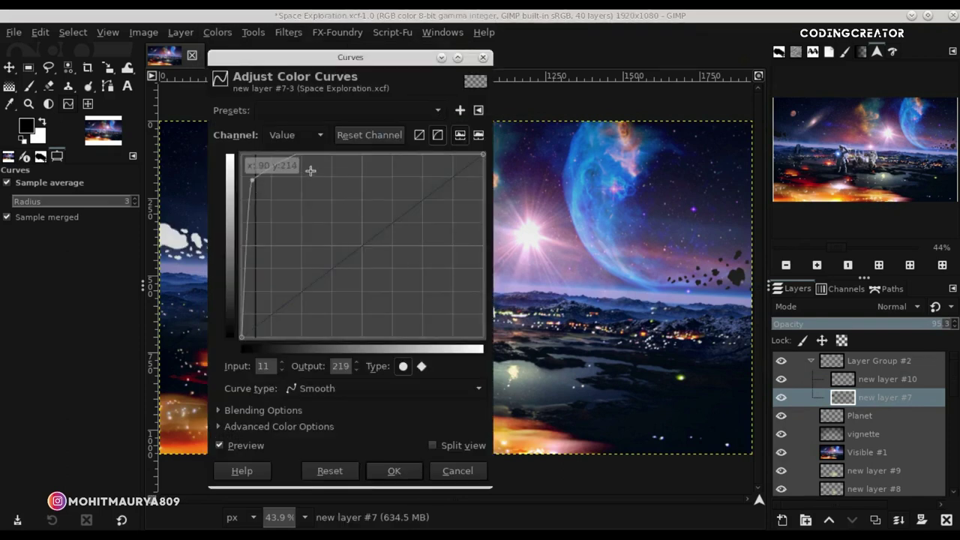
{"action": "left_click_drag", "start_coordinate": [265, 176], "coordinate": [238, 288]}
{"action": "left_click_drag", "start_coordinate": [253, 184], "coordinate": [233, 306]}
{"action": "mouse_move", "coordinate": [321, 57]}
{"action": "left_mouse_down"}
{"action": "mouse_move", "coordinate": [377, 65]}
{"action": "mouse_move", "coordinate": [471, 54]}
{"action": "left_mouse_up"}
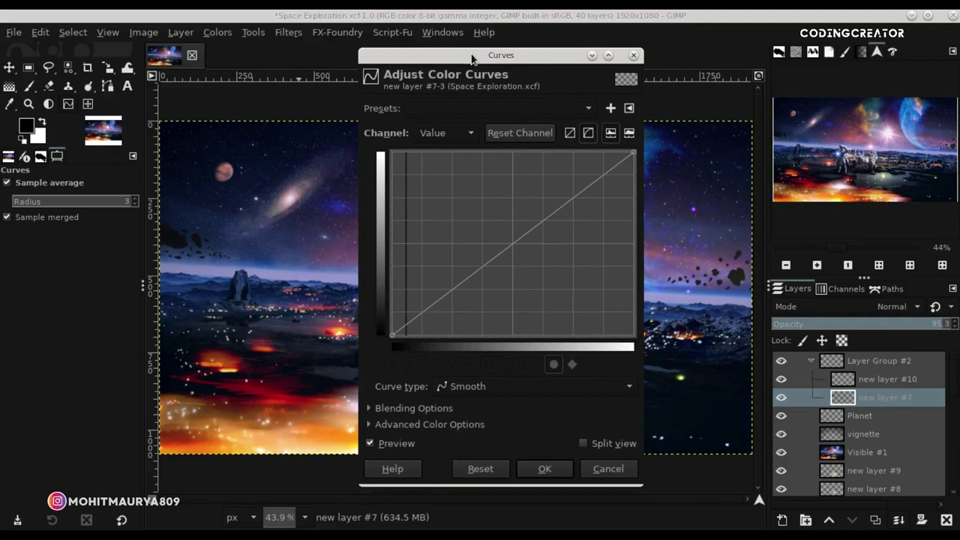
{"action": "left_click", "coordinate": [395, 330]}
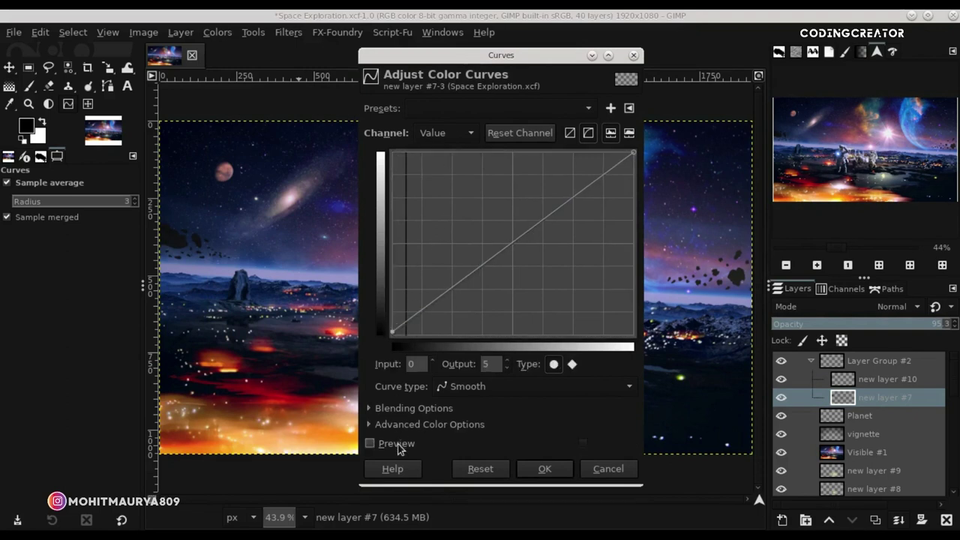
{"action": "left_click_drag", "start_coordinate": [391, 332], "coordinate": [388, 332]}
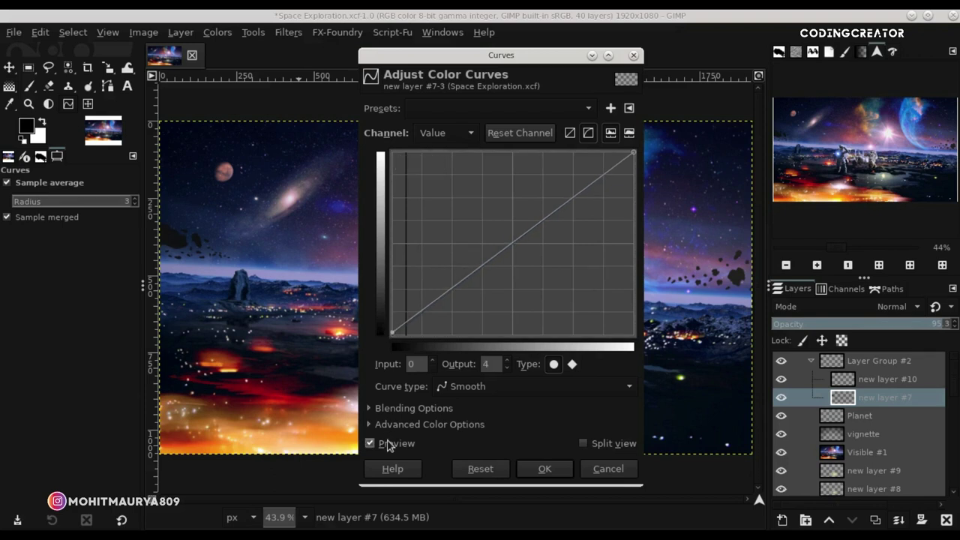
Apply the curves to new layer #7 and make a merged visible layer from Visible #1.
{"action": "left_click", "coordinate": [537, 473]}
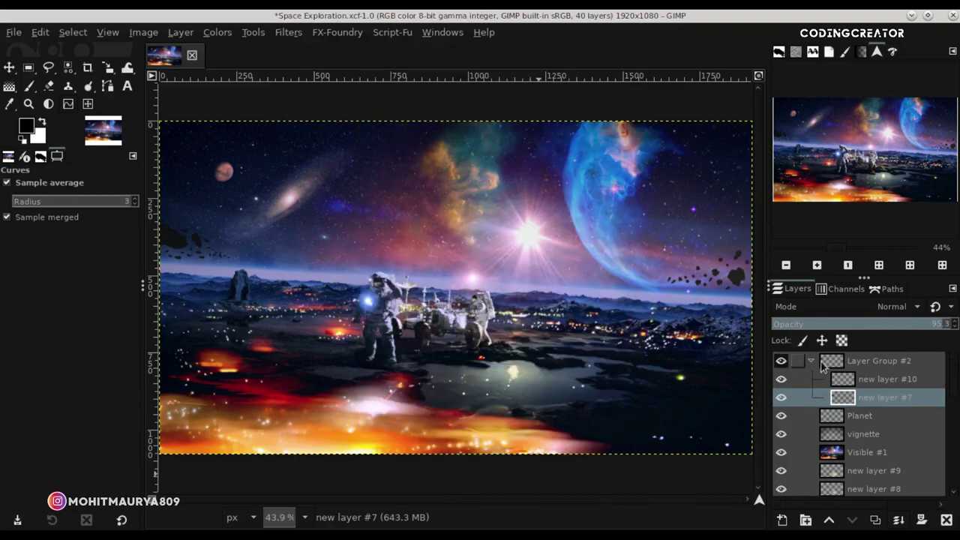
{"action": "left_click", "coordinate": [811, 361]}
{"action": "left_click", "coordinate": [833, 364]}
{"action": "left_click", "coordinate": [807, 419]}
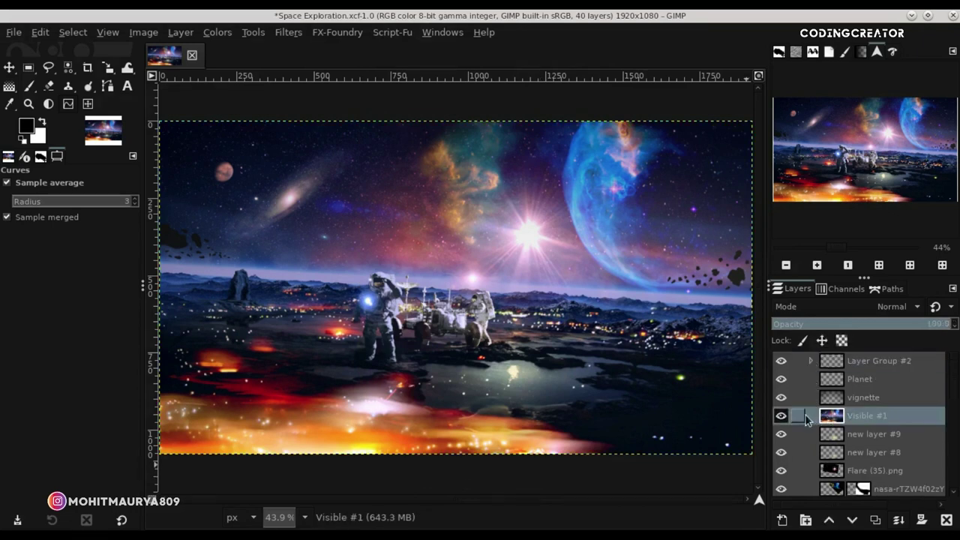
{"action": "left_click", "coordinate": [781, 415]}
{"action": "left_click", "coordinate": [781, 415]}
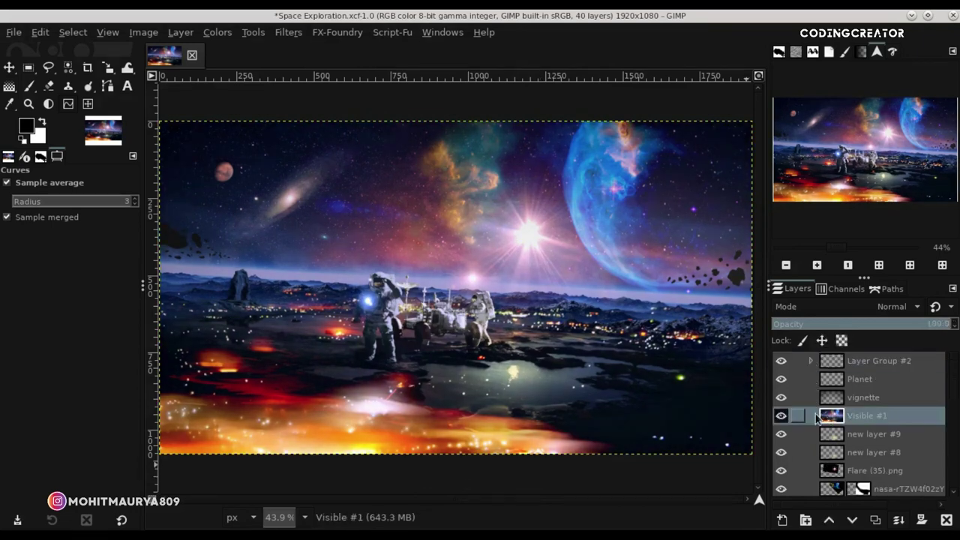
{"action": "left_click", "coordinate": [876, 520]}
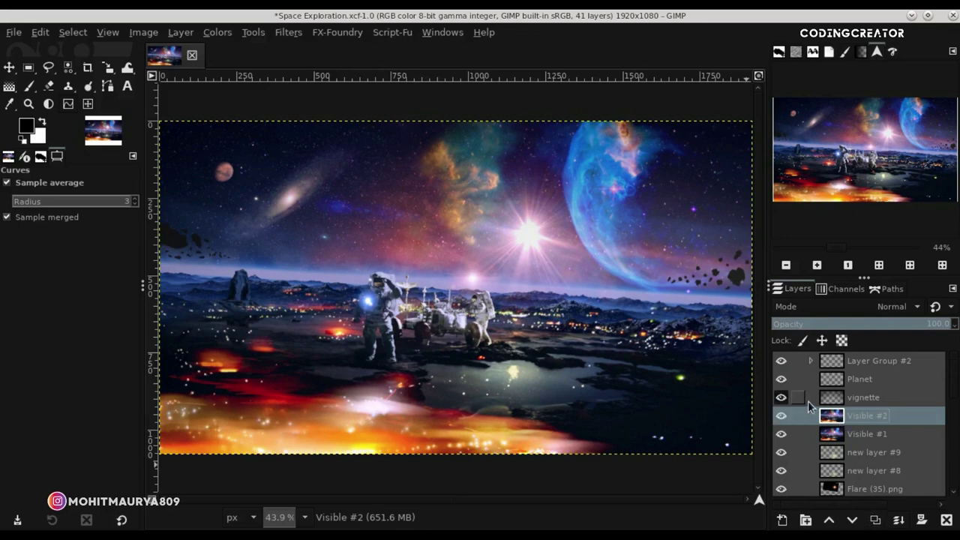
Replace the misplaced Visible #2 with a top merged layer, duplicated as Visible #3.
{"action": "left_click", "coordinate": [947, 520]}
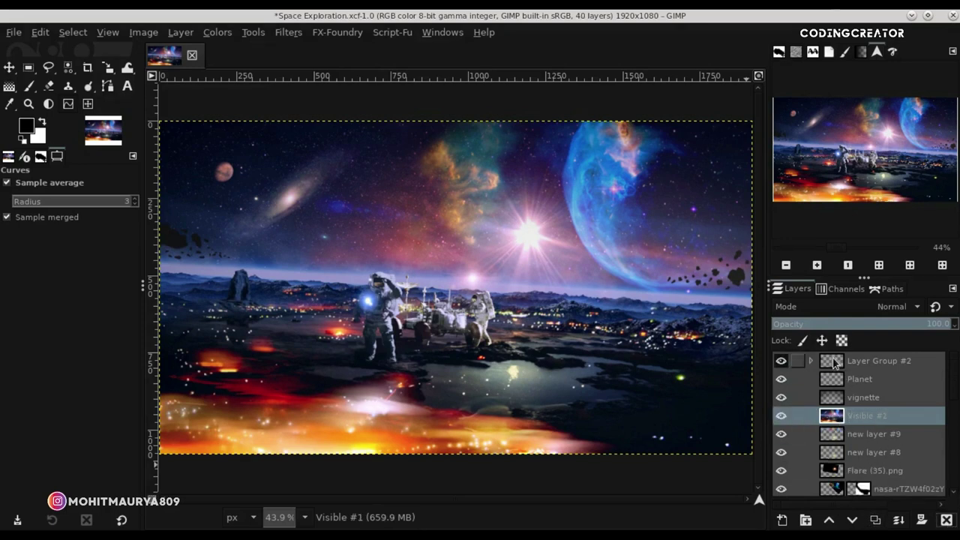
{"action": "right_click", "coordinate": [838, 363]}
{"action": "left_click", "coordinate": [747, 112]}
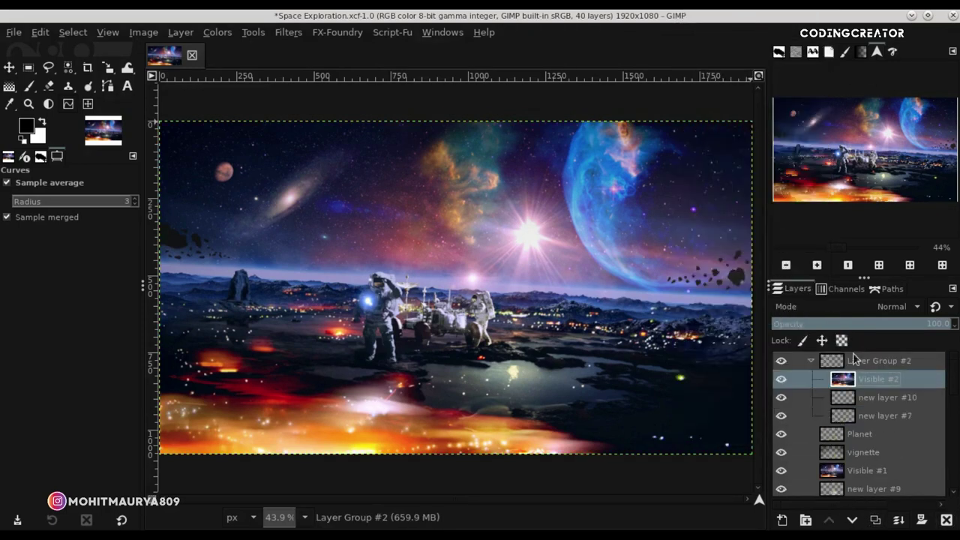
{"action": "left_click", "coordinate": [811, 378]}
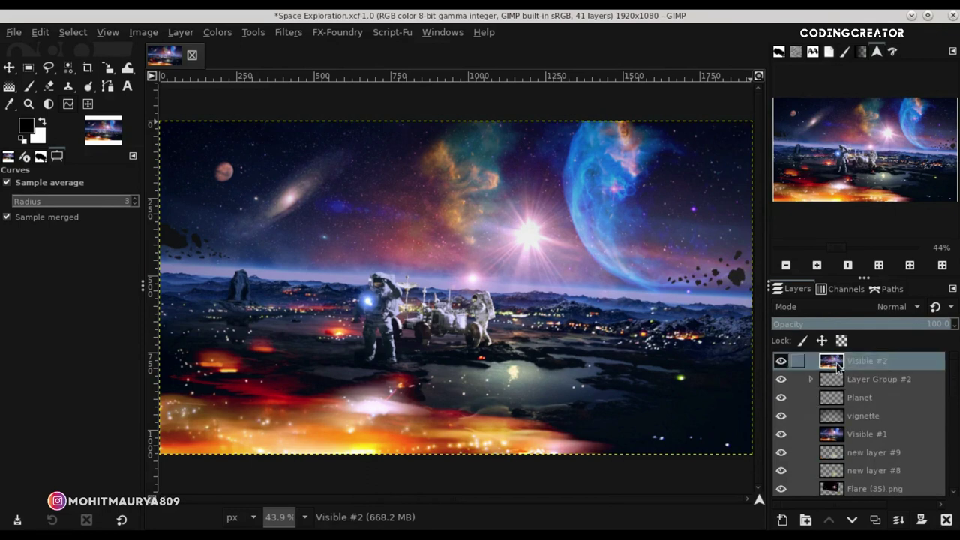
{"action": "left_click", "coordinate": [876, 520]}
Add a High Pass filter to Visible #3 in Linear light with Std. Dev. 0.8.
{"action": "left_click", "coordinate": [225, 33]}
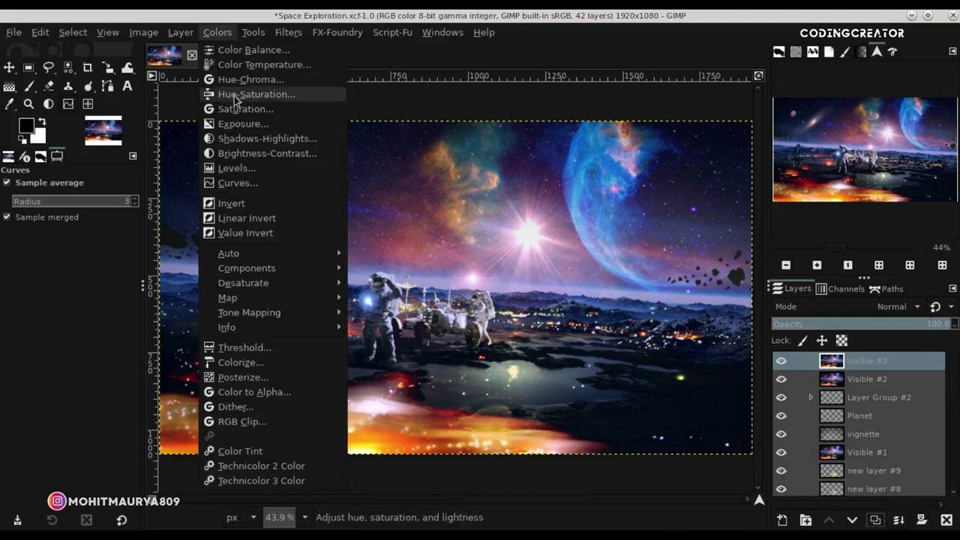
{"action": "mouse_move", "coordinate": [309, 129]}
{"action": "left_click", "coordinate": [530, 164]}
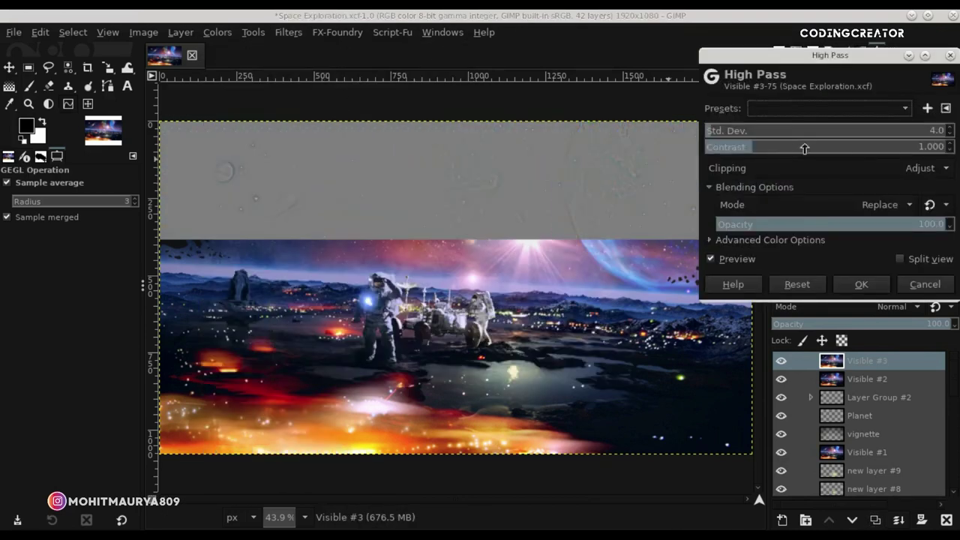
{"action": "left_click", "coordinate": [835, 213]}
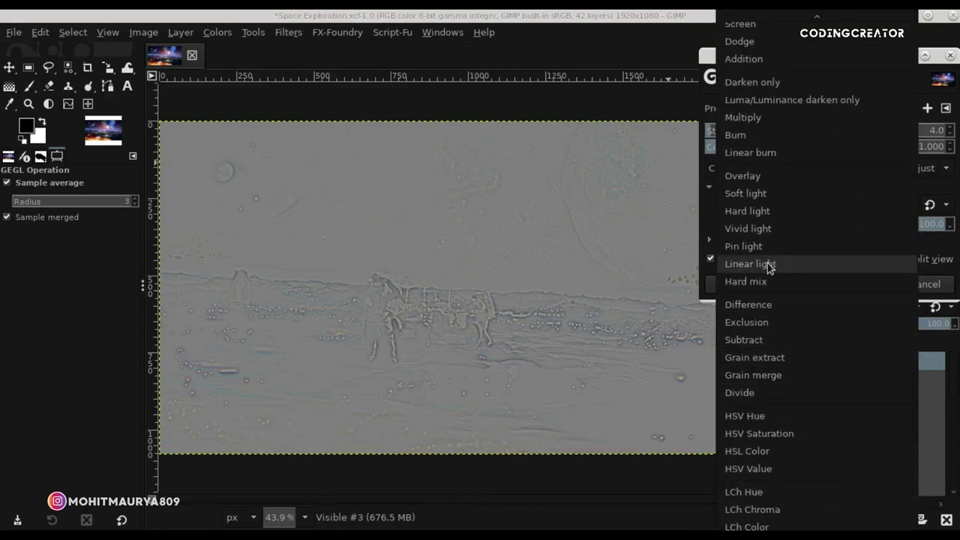
{"action": "left_click", "coordinate": [768, 257]}
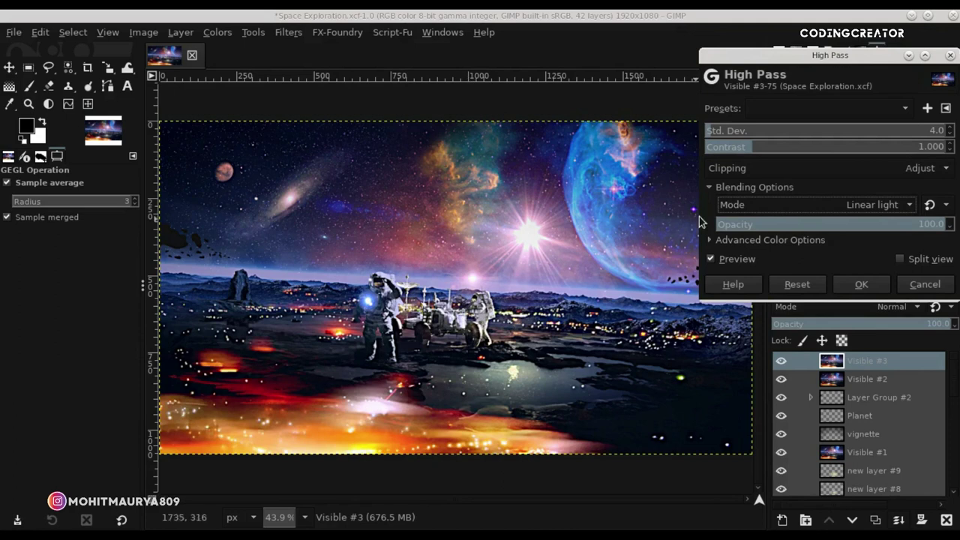
{"action": "left_click", "coordinate": [706, 131]}
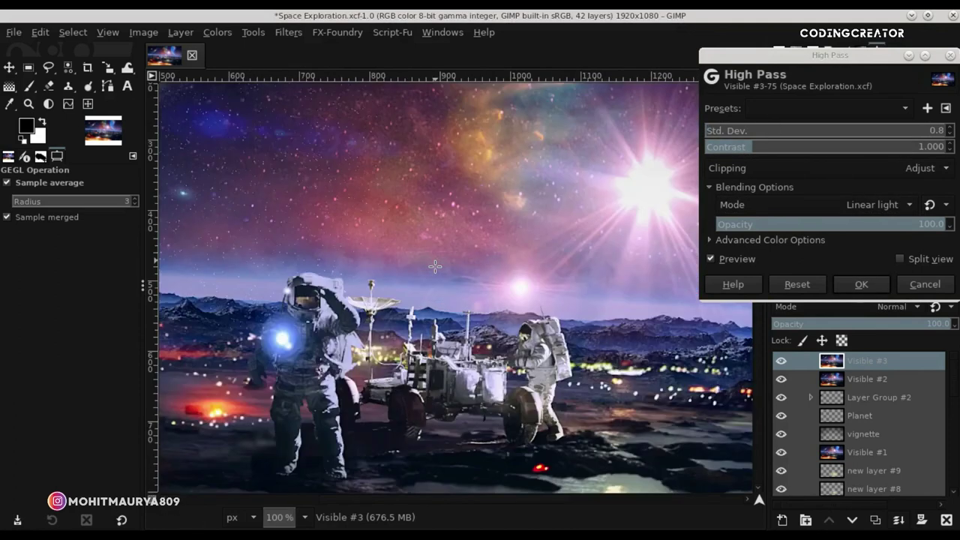
{"action": "scroll", "coordinate": [435, 265], "scroll_direction": "up", "scroll_amount": 3}
{"action": "scroll", "coordinate": [435, 265], "scroll_direction": "up", "scroll_amount": 1}
{"action": "left_click", "coordinate": [736, 259]}
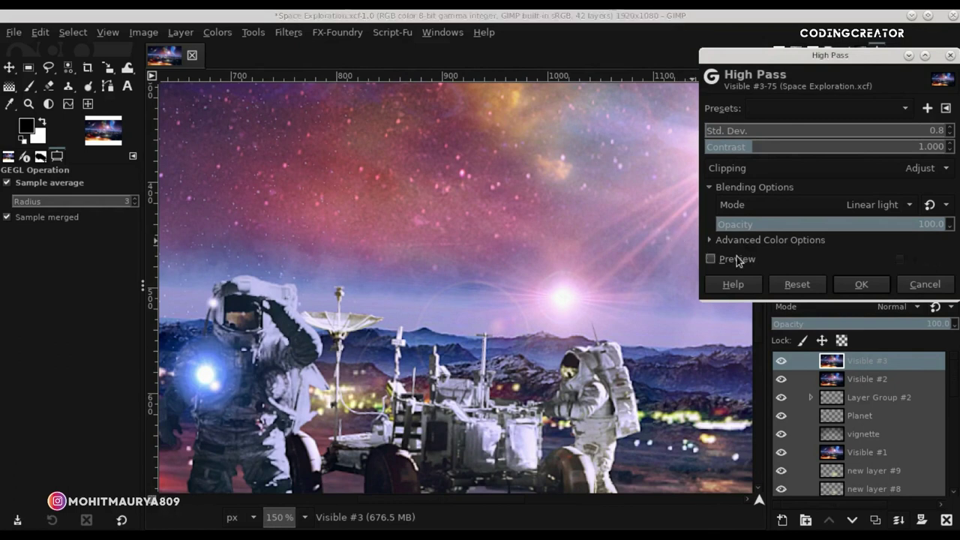
{"action": "left_click", "coordinate": [737, 259]}
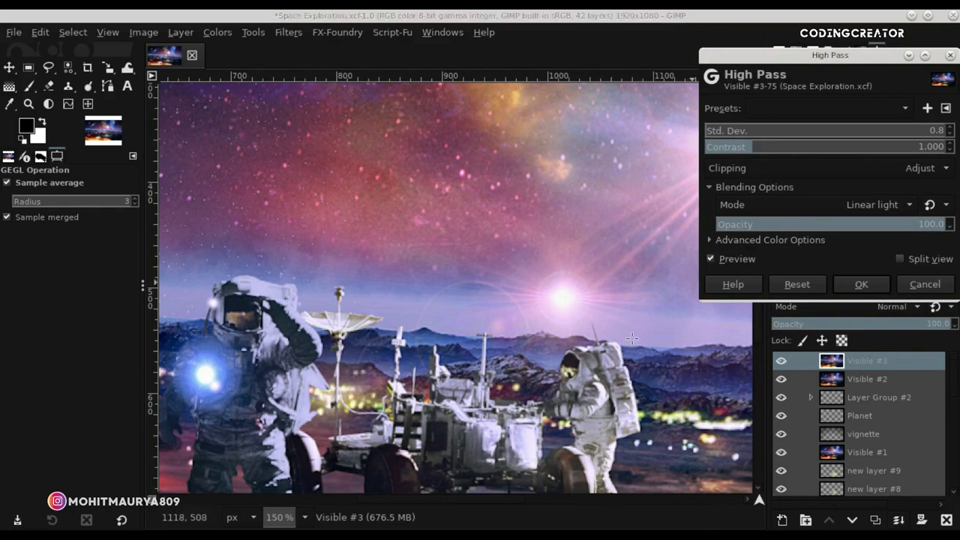
Lower the High Pass contrast to 0.632, compare before and after, and apply it.
{"action": "scroll", "coordinate": [750, 360], "scroll_direction": "down", "scroll_amount": 2}
{"action": "scroll", "coordinate": [751, 405], "scroll_direction": "down", "scroll_amount": 5}
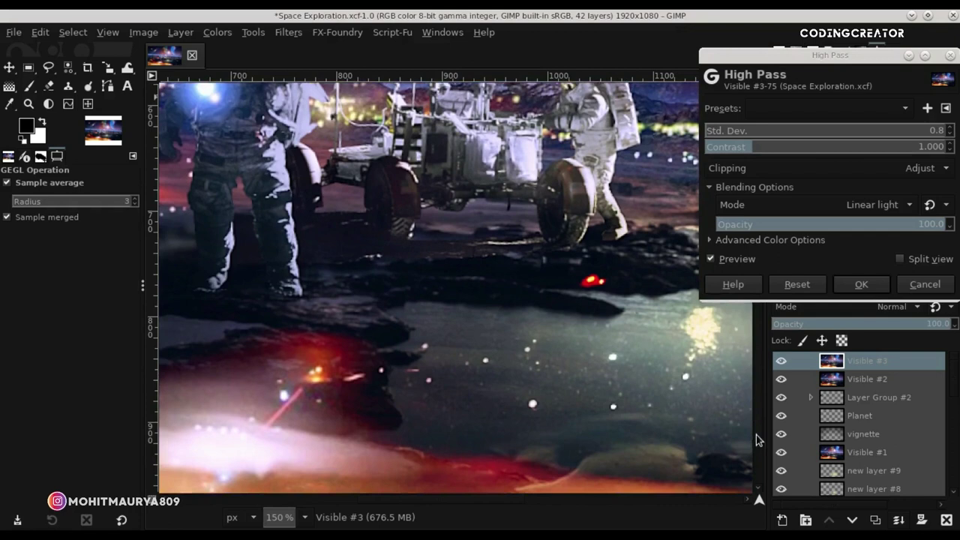
{"action": "scroll", "coordinate": [720, 386], "scroll_direction": "down", "scroll_amount": 1}
{"action": "left_click_drag", "start_coordinate": [724, 148], "coordinate": [736, 147]}
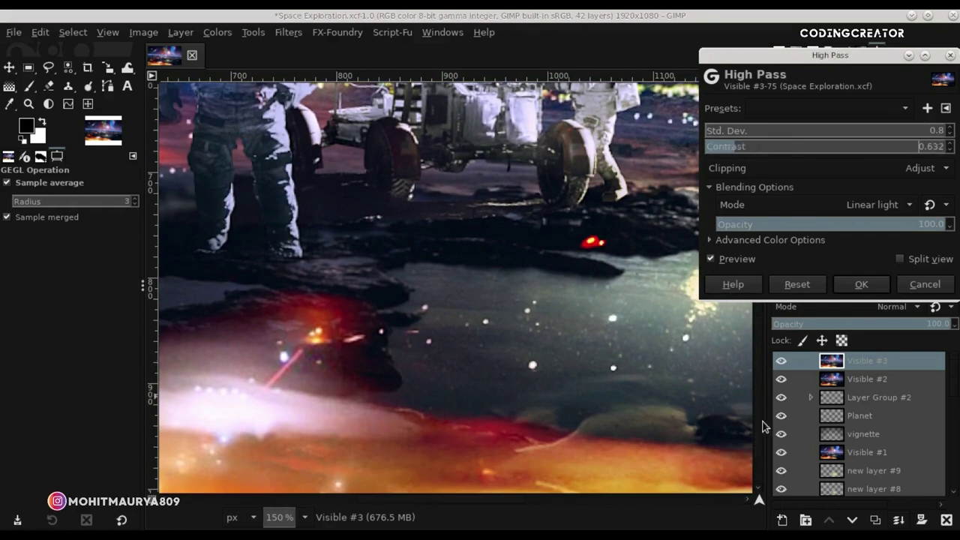
{"action": "scroll", "coordinate": [750, 423], "scroll_direction": "up", "scroll_amount": 6}
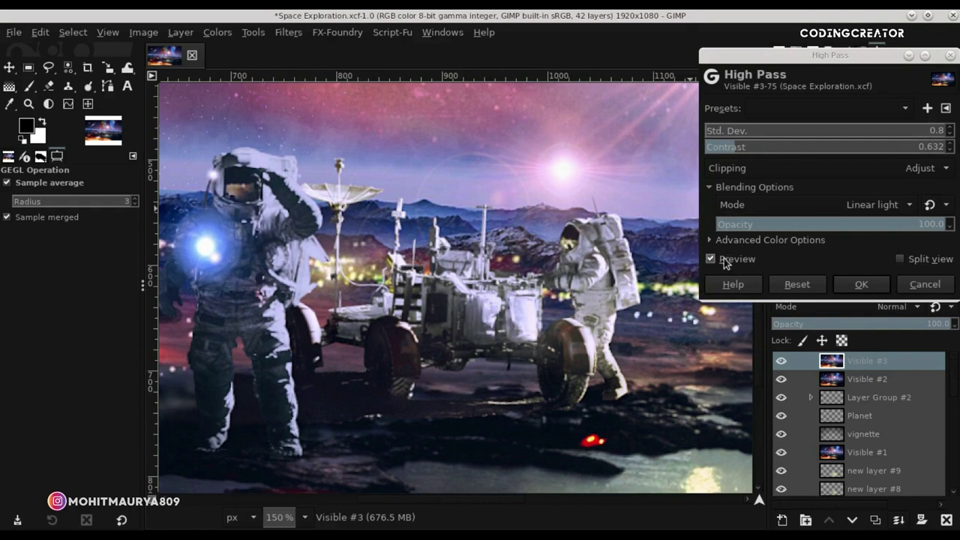
{"action": "scroll", "coordinate": [418, 338], "scroll_direction": "down", "scroll_amount": 3}
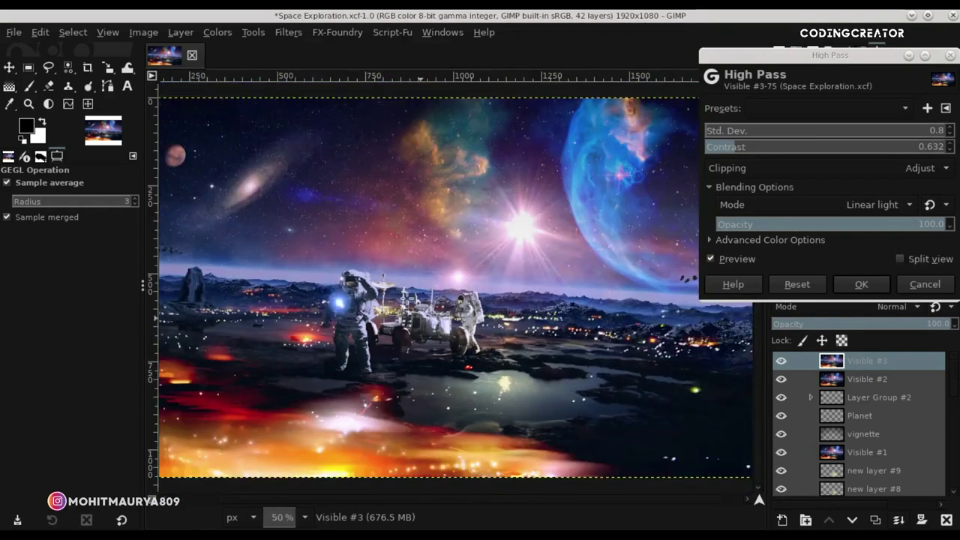
{"action": "scroll", "coordinate": [418, 338], "scroll_direction": "down", "scroll_amount": 1}
{"action": "left_click", "coordinate": [721, 261]}
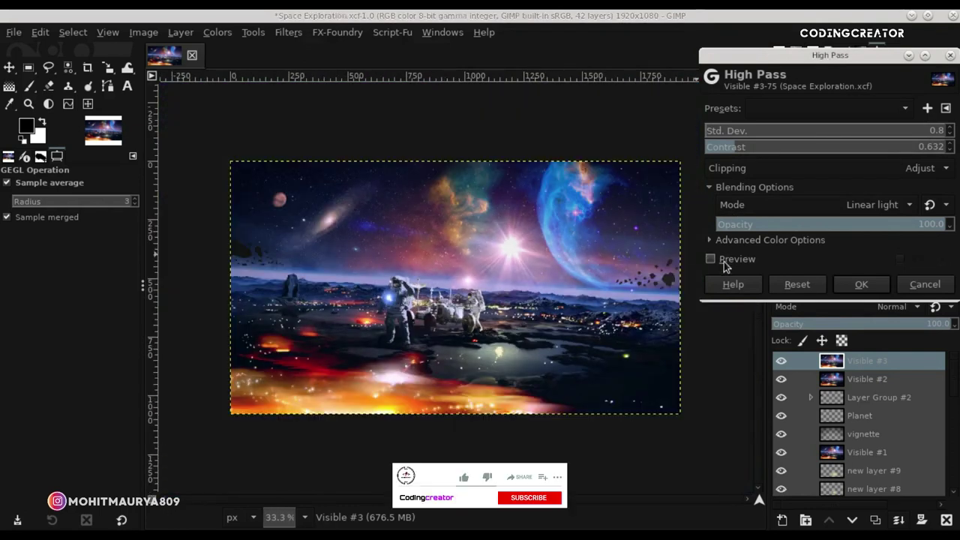
{"action": "left_click", "coordinate": [722, 261]}
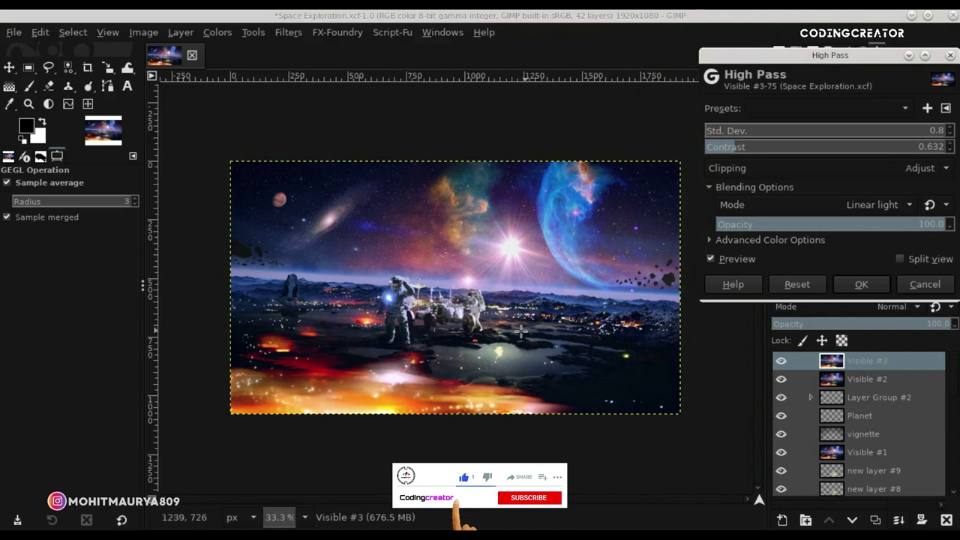
{"action": "scroll", "coordinate": [525, 300], "scroll_direction": "up", "scroll_amount": 1}
{"action": "left_click", "coordinate": [746, 261]}
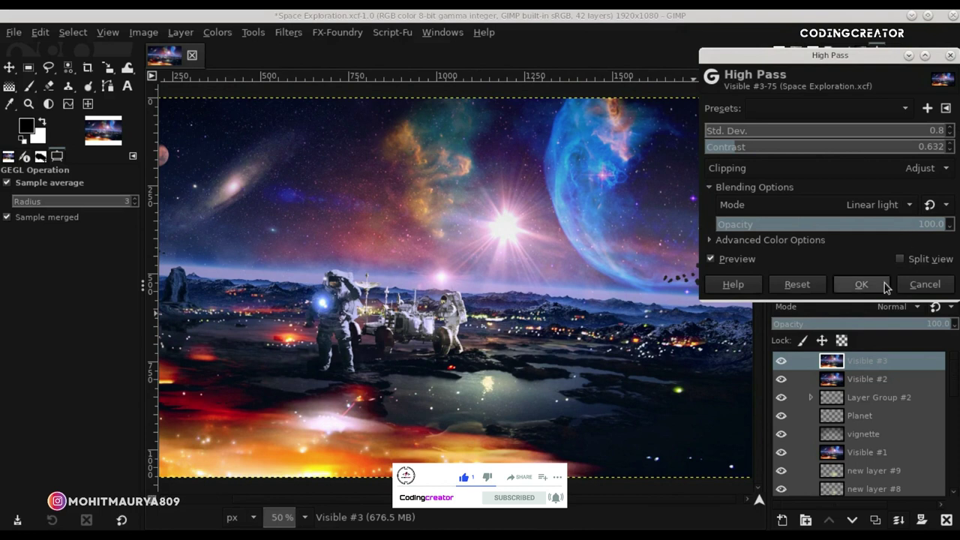
{"action": "left_click", "coordinate": [861, 285]}
Create merged layer Visible #4 and add a Focus Blur with radius 9.90.
{"action": "right_click", "coordinate": [826, 362]}
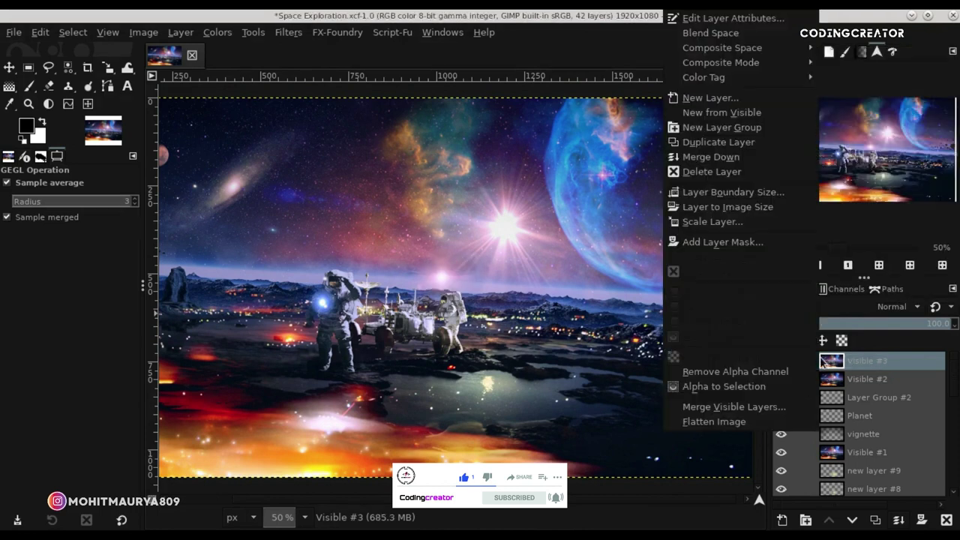
{"action": "left_click", "coordinate": [732, 112]}
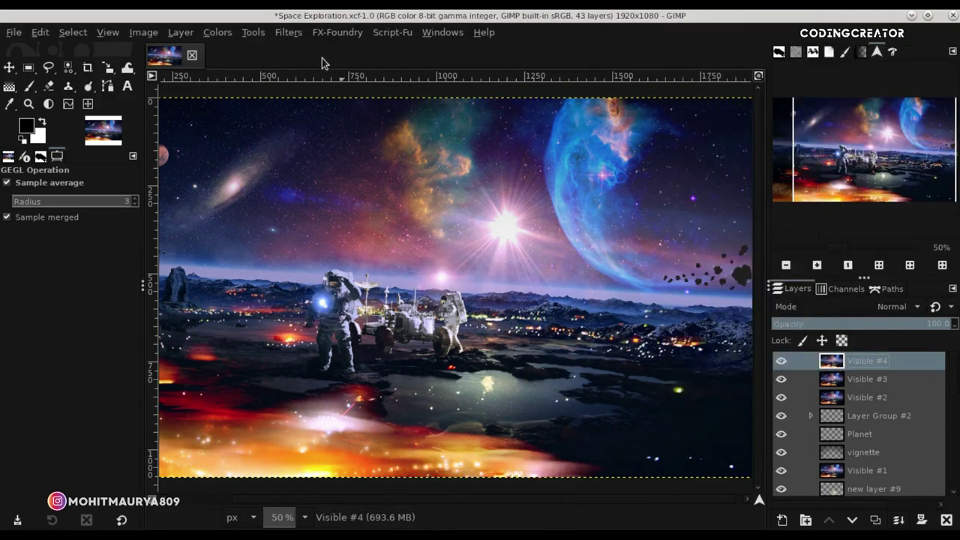
{"action": "left_click", "coordinate": [284, 31]}
{"action": "mouse_move", "coordinate": [300, 114]}
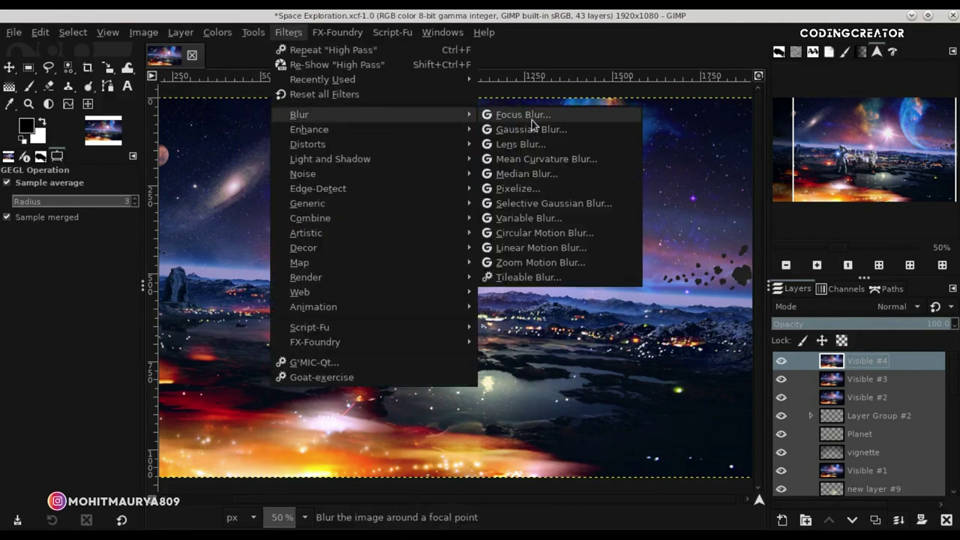
{"action": "left_click", "coordinate": [523, 114]}
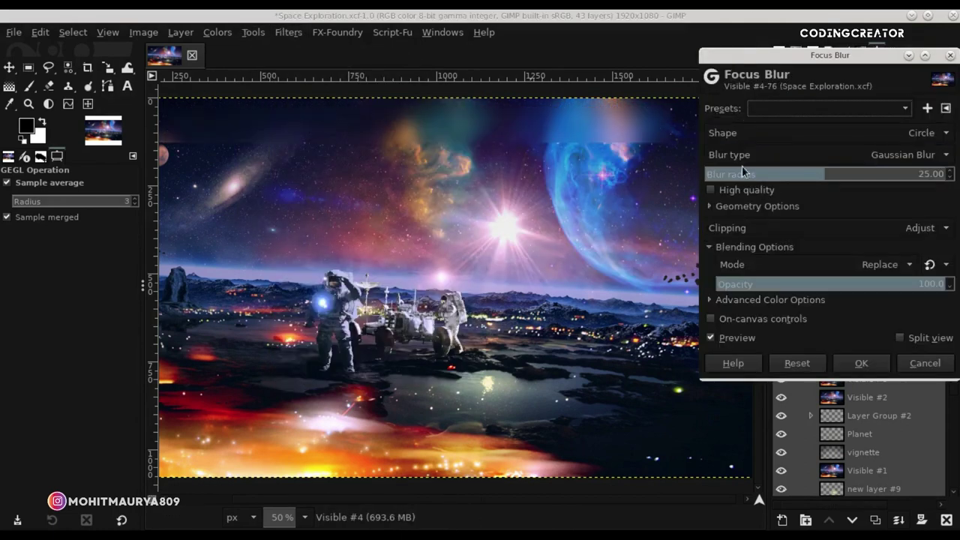
{"action": "scroll", "coordinate": [590, 266], "scroll_direction": "down", "scroll_amount": 1}
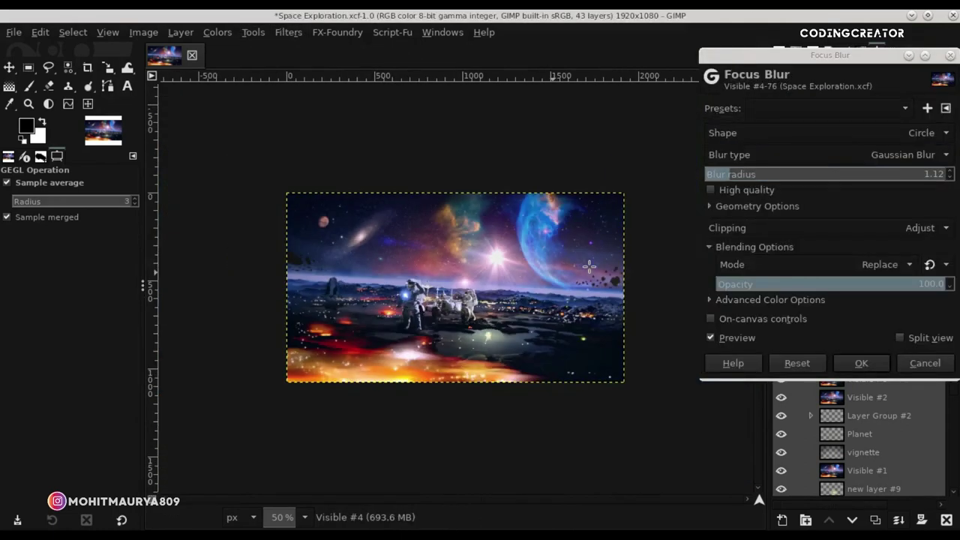
{"action": "left_click", "coordinate": [773, 323]}
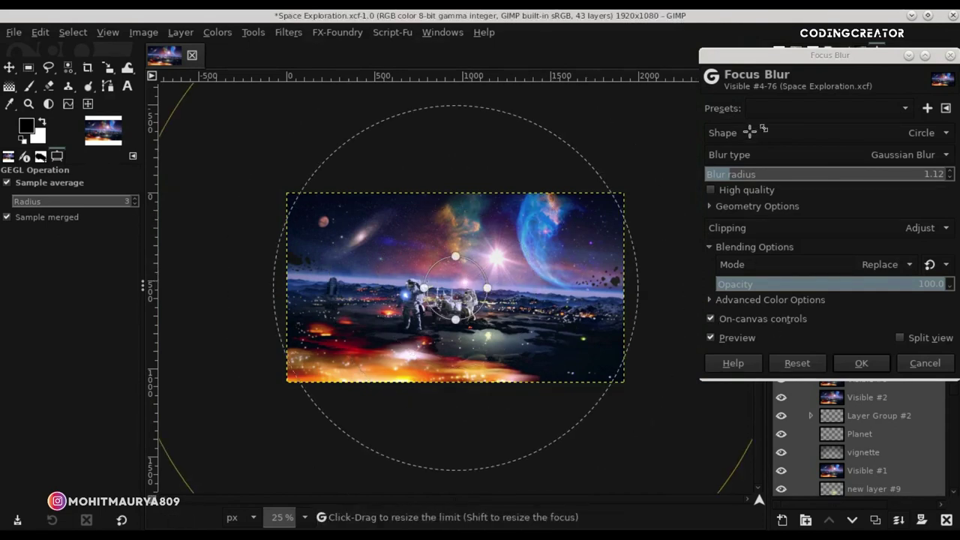
{"action": "left_click", "coordinate": [775, 178]}
{"action": "scroll", "coordinate": [521, 257], "scroll_direction": "up", "scroll_amount": 1}
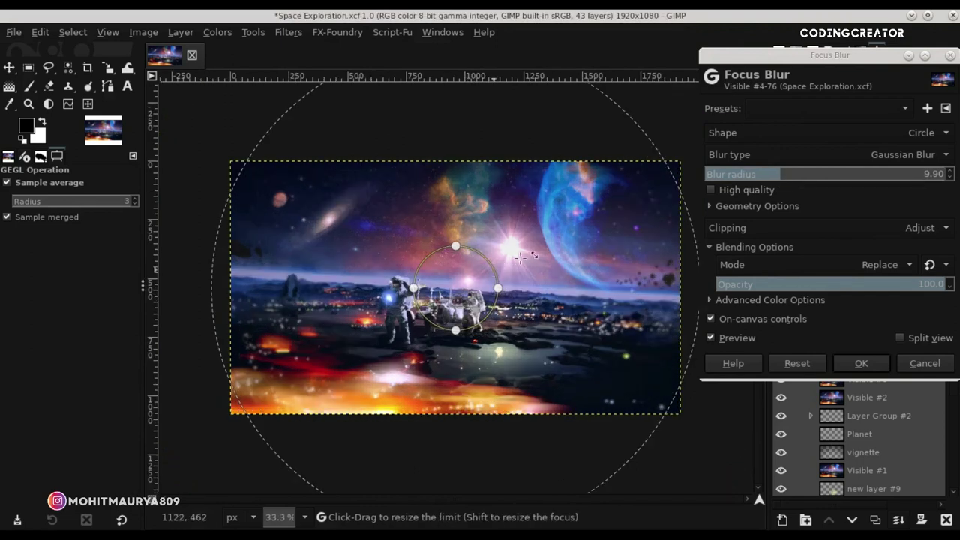
Stretch the sharp focus area into a wide ellipse around the astronauts and compare the blur.
{"action": "left_click_drag", "start_coordinate": [521, 257], "coordinate": [199, 133]}
{"action": "left_click_drag", "start_coordinate": [455, 145], "coordinate": [455, 151]}
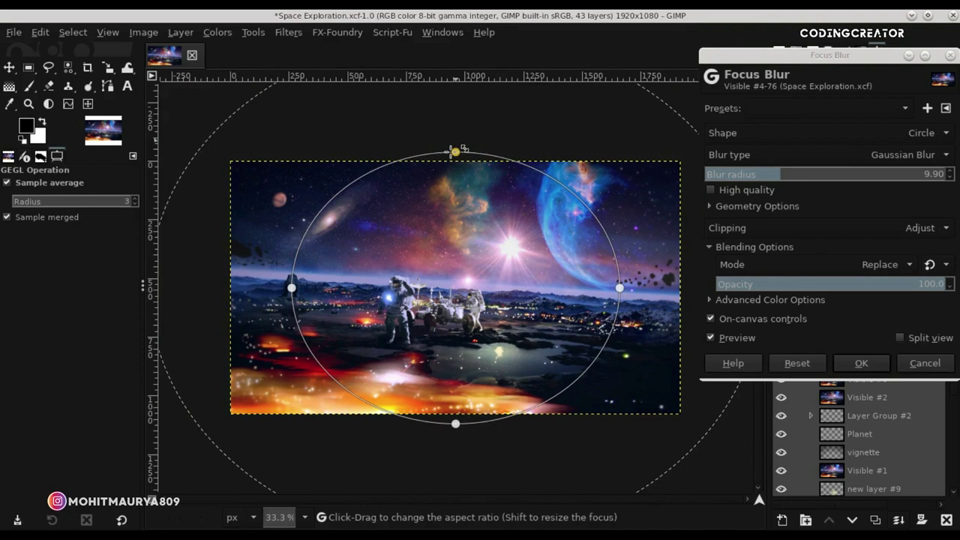
{"action": "left_click", "coordinate": [736, 320]}
{"action": "left_click", "coordinate": [711, 337]}
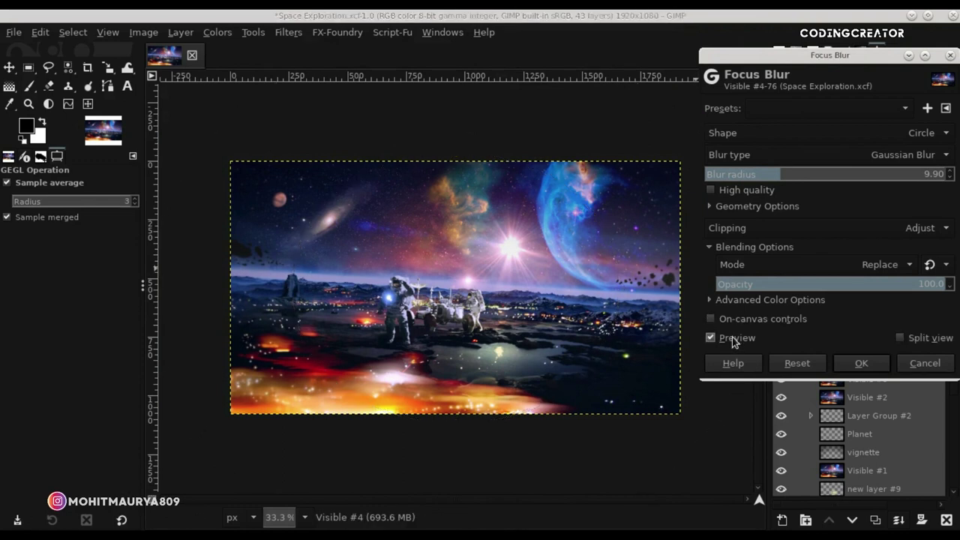
{"action": "left_click", "coordinate": [711, 319]}
{"action": "left_click", "coordinate": [729, 339]}
{"action": "left_click", "coordinate": [730, 339]}
{"action": "double_click", "coordinate": [728, 342]}
{"action": "key", "text": "plus"}
{"action": "left_click_drag", "start_coordinate": [755, 500], "coordinate": [575, 506]}
Widen the outer limit of the focus blur falloff.
{"action": "left_click", "coordinate": [753, 322]}
{"action": "left_click", "coordinate": [710, 319]}
{"action": "left_click", "coordinate": [710, 338]}
{"action": "left_click", "coordinate": [711, 337]}
{"action": "key", "text": "minus"}
{"action": "key", "text": "minus"}
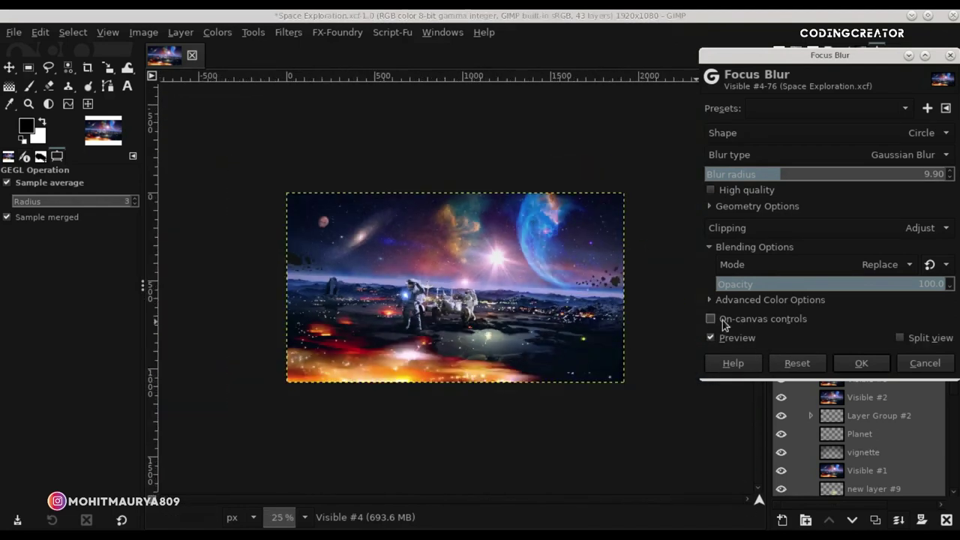
{"action": "left_click", "coordinate": [710, 318]}
{"action": "left_click_drag", "start_coordinate": [562, 214], "coordinate": [686, 199]}
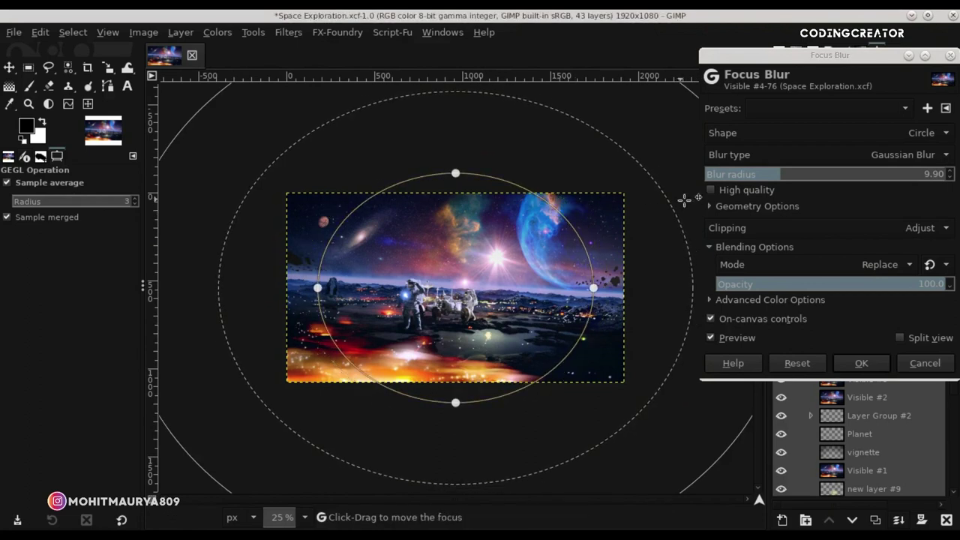
{"action": "left_click", "coordinate": [710, 319]}
Compare the image with and without the focus blur preview.
{"action": "scroll", "coordinate": [372, 288], "scroll_direction": "up", "scroll_amount": 2}
{"action": "left_click", "coordinate": [711, 338]}
{"action": "left_click", "coordinate": [726, 341]}
{"action": "left_click", "coordinate": [739, 337]}
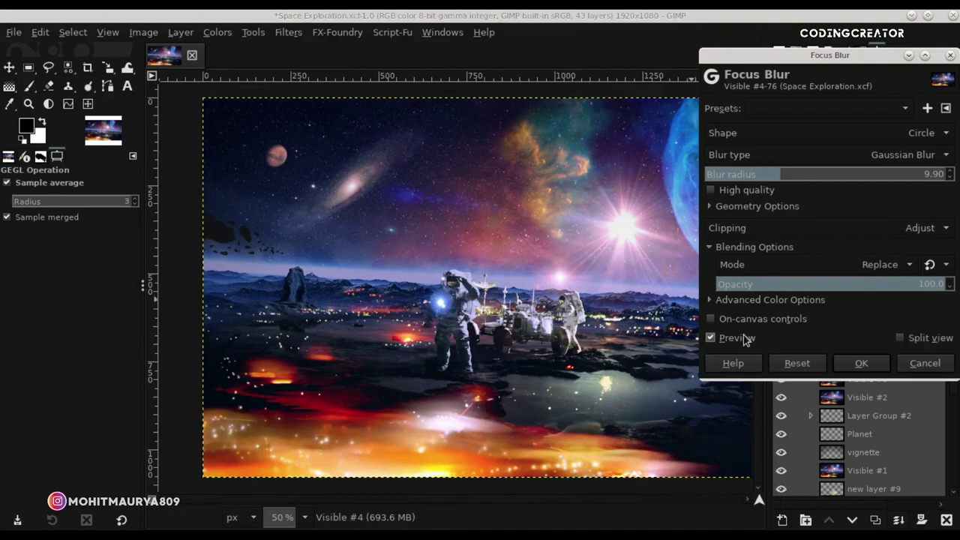
{"action": "key", "text": "minus"}
{"action": "left_click", "coordinate": [799, 321]}
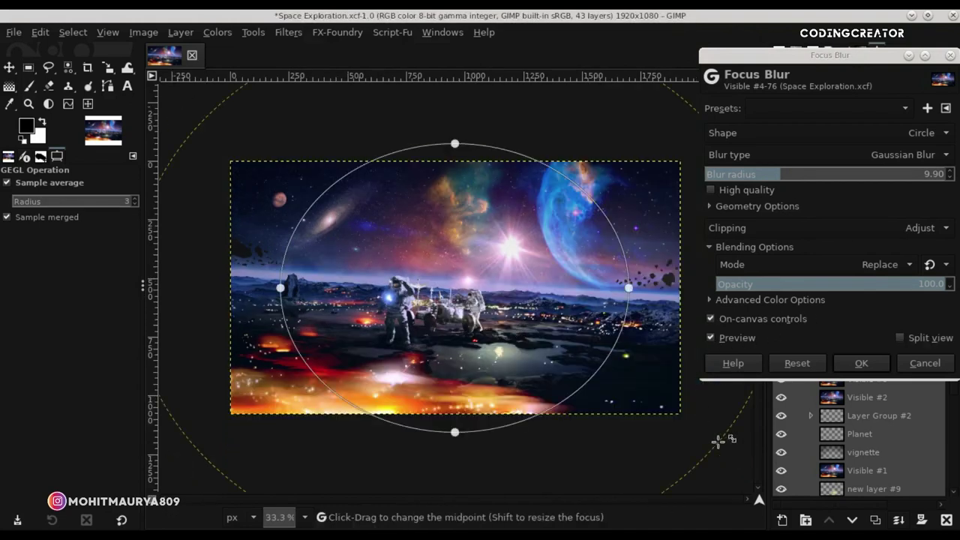
{"action": "left_click", "coordinate": [711, 319]}
{"action": "left_click", "coordinate": [729, 339]}
Tilt the focus ellipse to -17.50 degrees and apply the focus blur.
{"action": "left_click", "coordinate": [749, 323]}
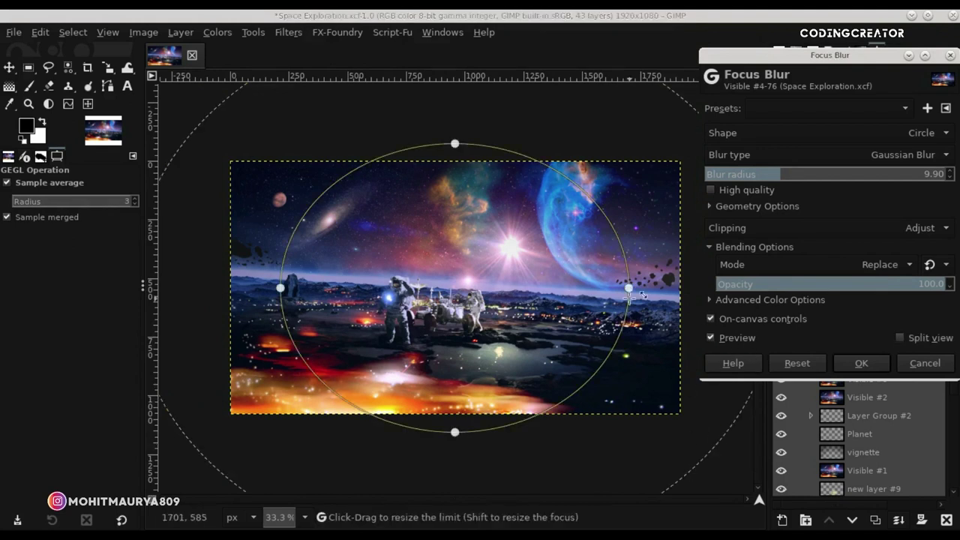
{"action": "left_click", "coordinate": [754, 205]}
{"action": "left_click_drag", "start_coordinate": [808, 323], "coordinate": [807, 327]}
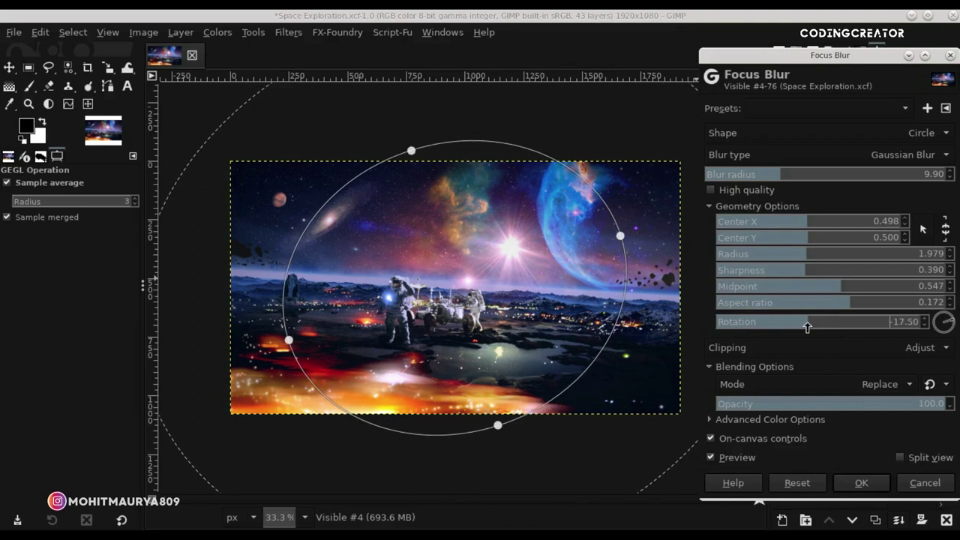
{"action": "left_click", "coordinate": [752, 206]}
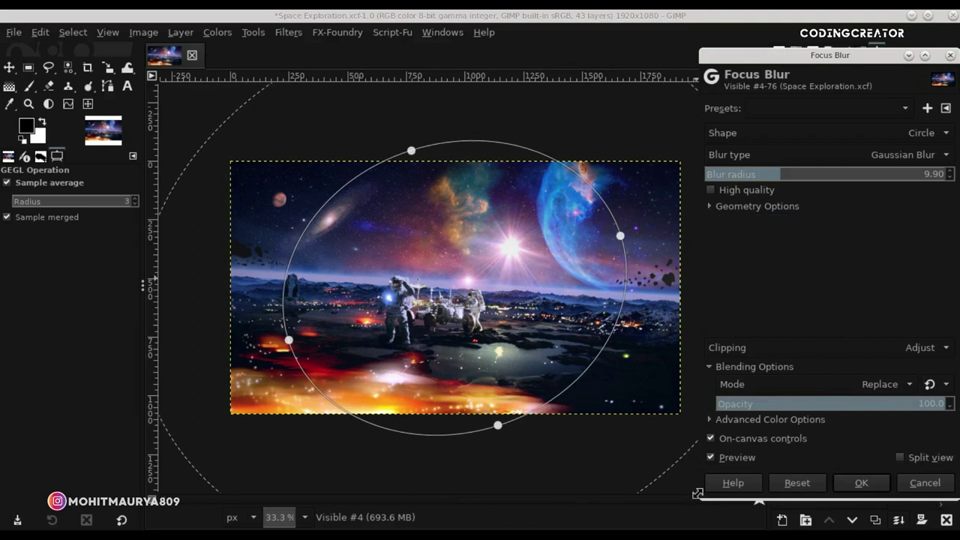
{"action": "left_click_drag", "start_coordinate": [703, 501], "coordinate": [712, 315]}
{"action": "left_click", "coordinate": [725, 321]}
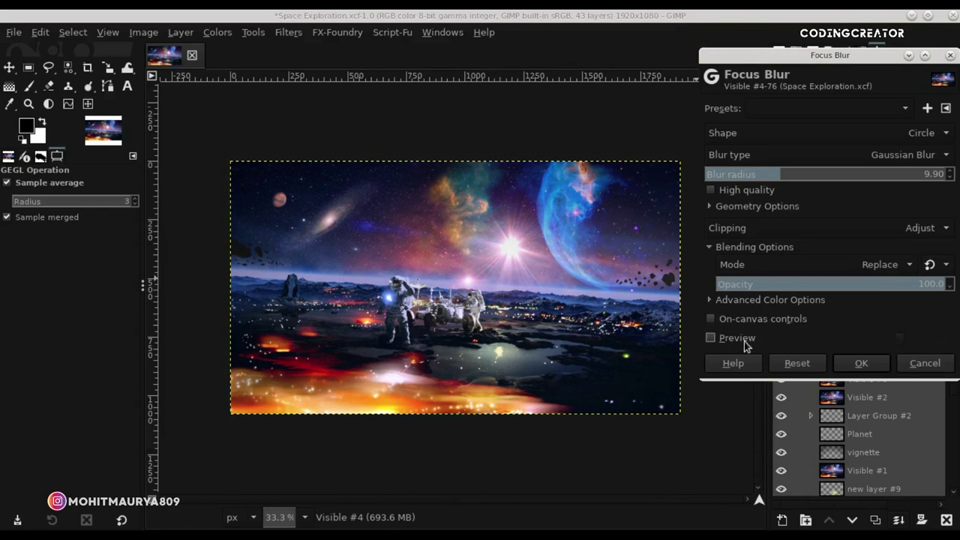
{"action": "left_click", "coordinate": [861, 364]}
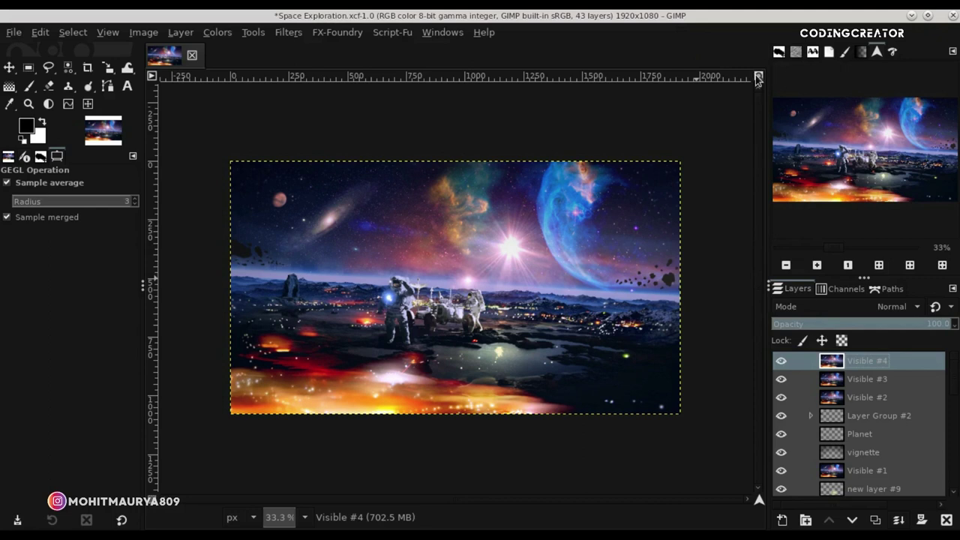
Fit the image to the window and add a new transparent layer.
{"action": "left_click", "coordinate": [757, 79]}
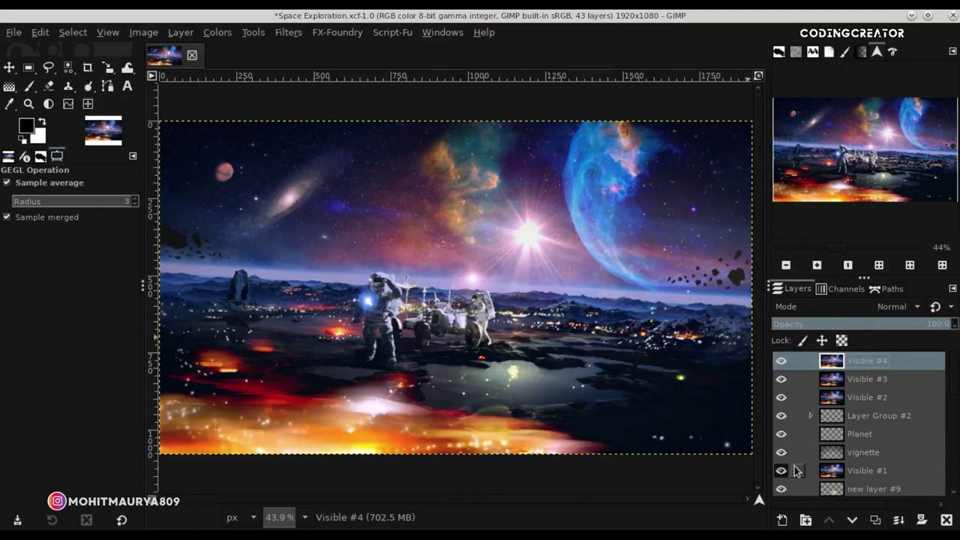
{"action": "left_click", "coordinate": [781, 520]}
{"action": "left_click", "coordinate": [860, 515]}
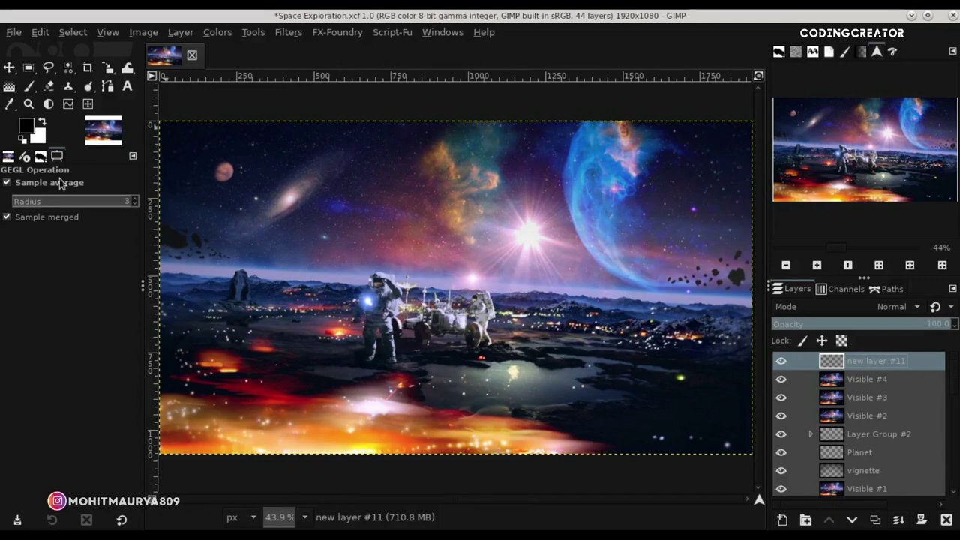
Set the Paintbrush to the mm creation brush with Pressure Size dynamics at size 120.
{"action": "key", "text": "p"}
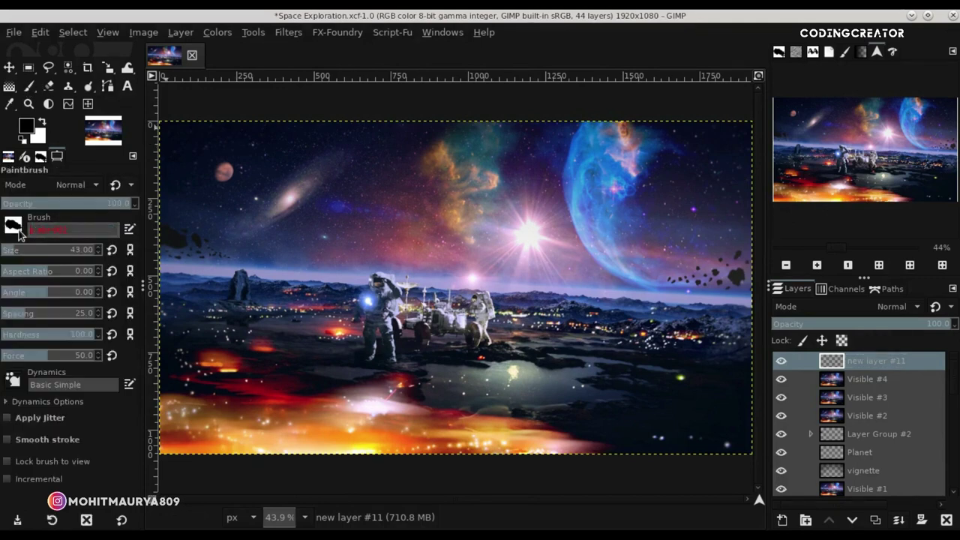
{"action": "left_click", "coordinate": [38, 248]}
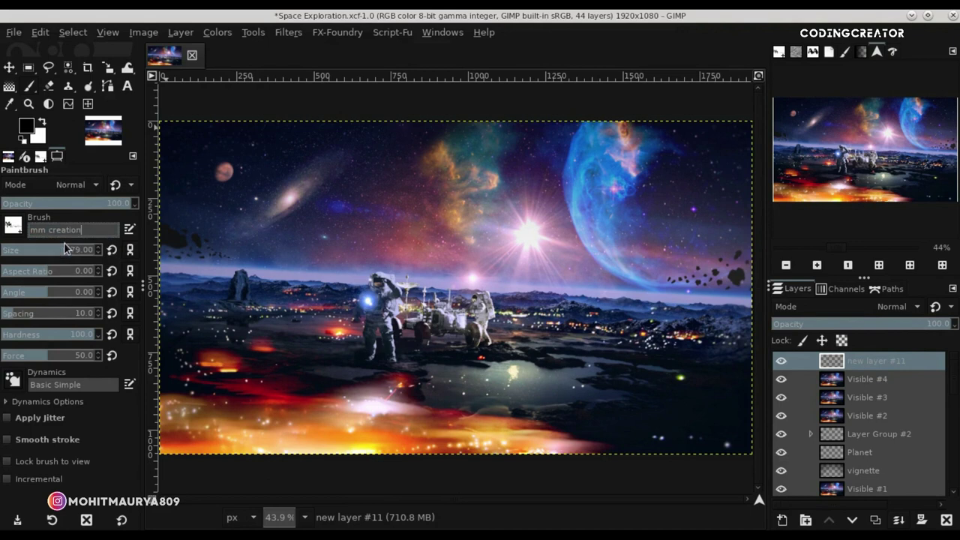
{"action": "left_click", "coordinate": [13, 380]}
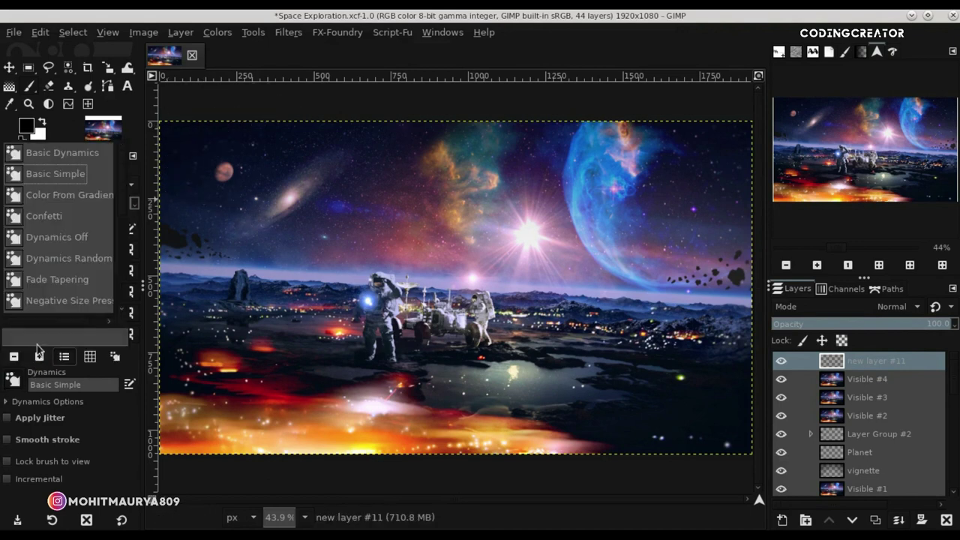
{"action": "scroll", "coordinate": [118, 210], "scroll_direction": "down", "scroll_amount": 2}
{"action": "scroll", "coordinate": [118, 240], "scroll_direction": "down", "scroll_amount": 3}
{"action": "scroll", "coordinate": [117, 263], "scroll_direction": "up", "scroll_amount": 2}
{"action": "scroll", "coordinate": [117, 281], "scroll_direction": "down", "scroll_amount": 3}
{"action": "left_click", "coordinate": [63, 198]}
{"action": "left_click", "coordinate": [40, 253]}
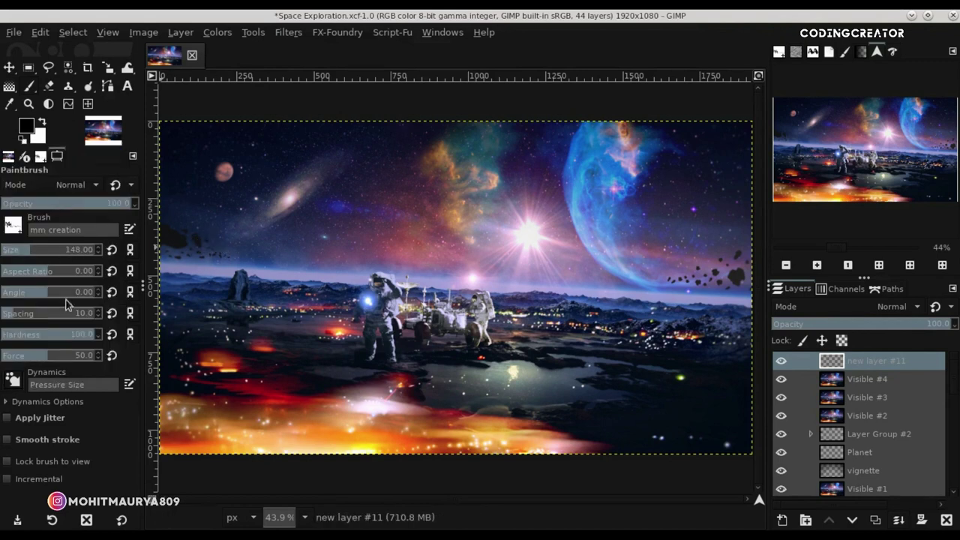
{"action": "left_click", "coordinate": [27, 251]}
{"action": "type", "text": "120"}
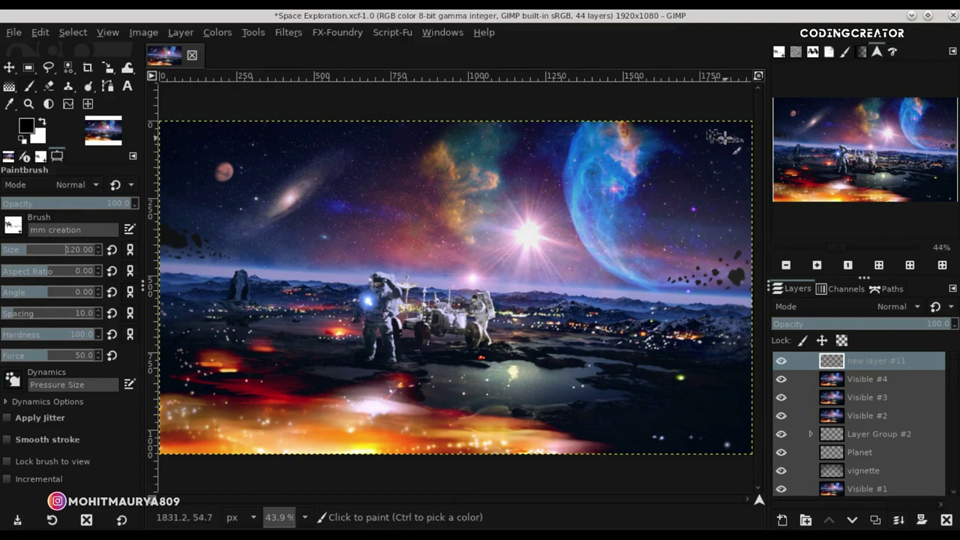
Select the logo layer's painted pixels and switch to the Move tool.
{"action": "right_click", "coordinate": [844, 361]}
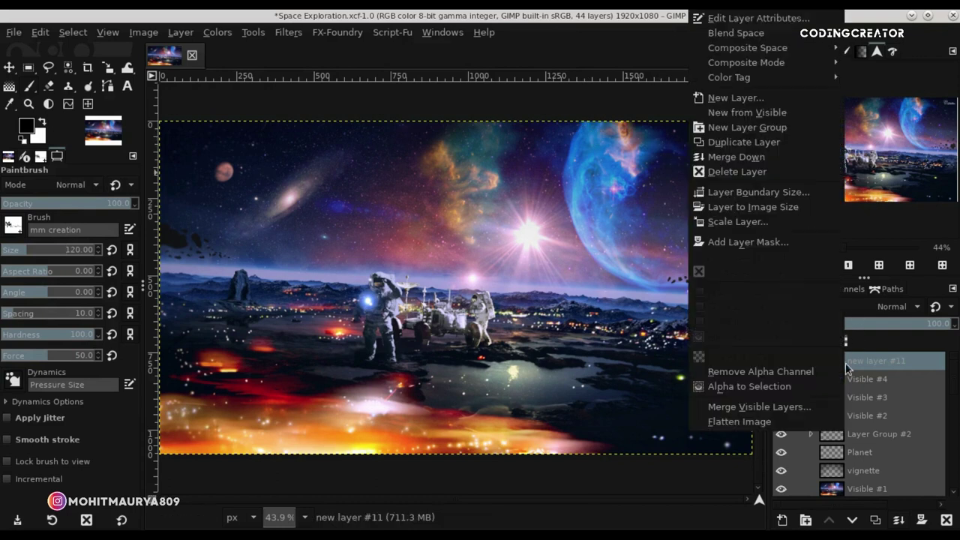
{"action": "left_click", "coordinate": [767, 386]}
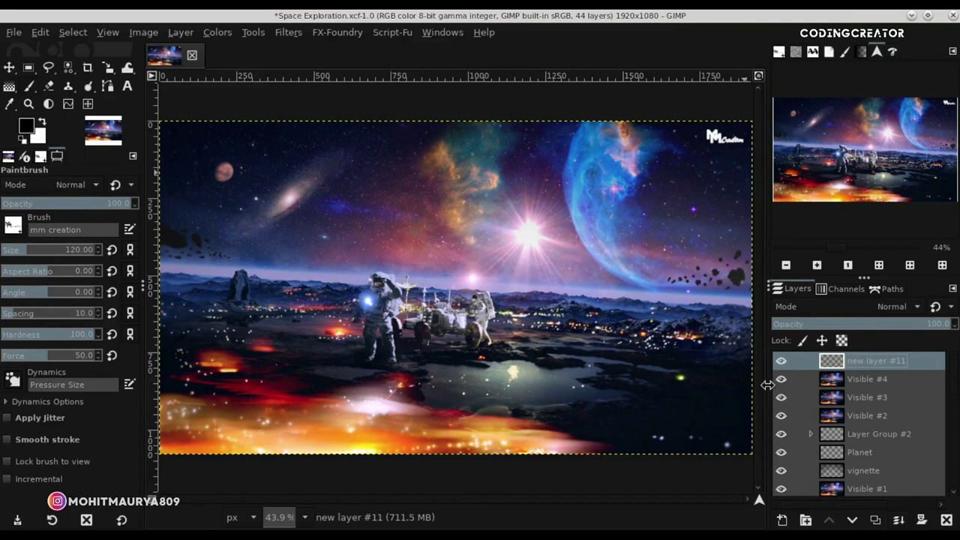
{"action": "key", "text": "m"}
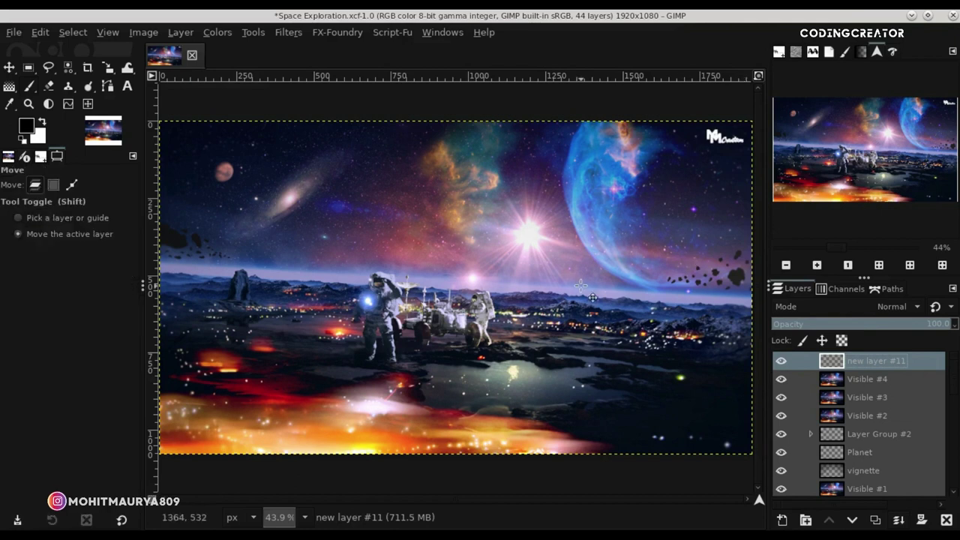
{"action": "scroll", "coordinate": [582, 286], "scroll_direction": "down", "scroll_amount": 2}
{"action": "scroll", "coordinate": [581, 285], "scroll_direction": "up", "scroll_amount": 1}
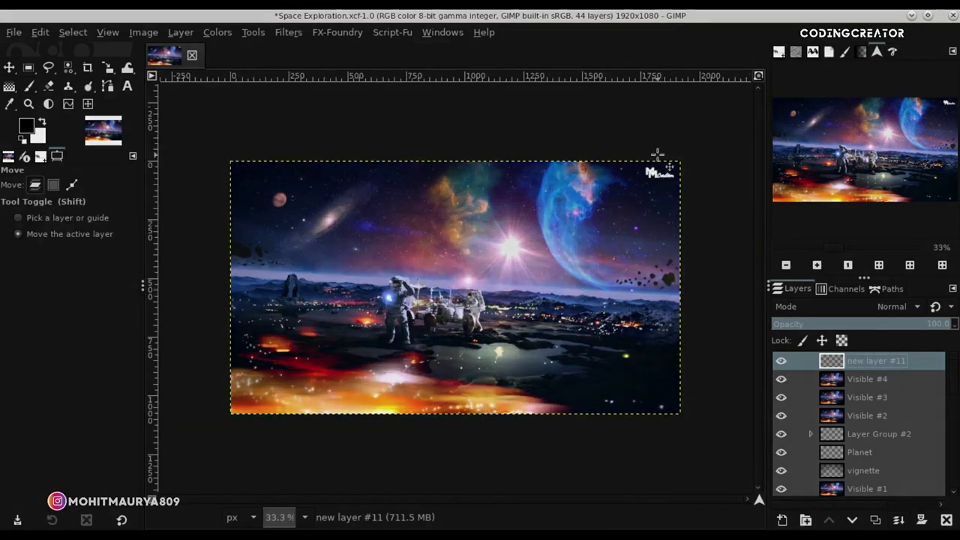